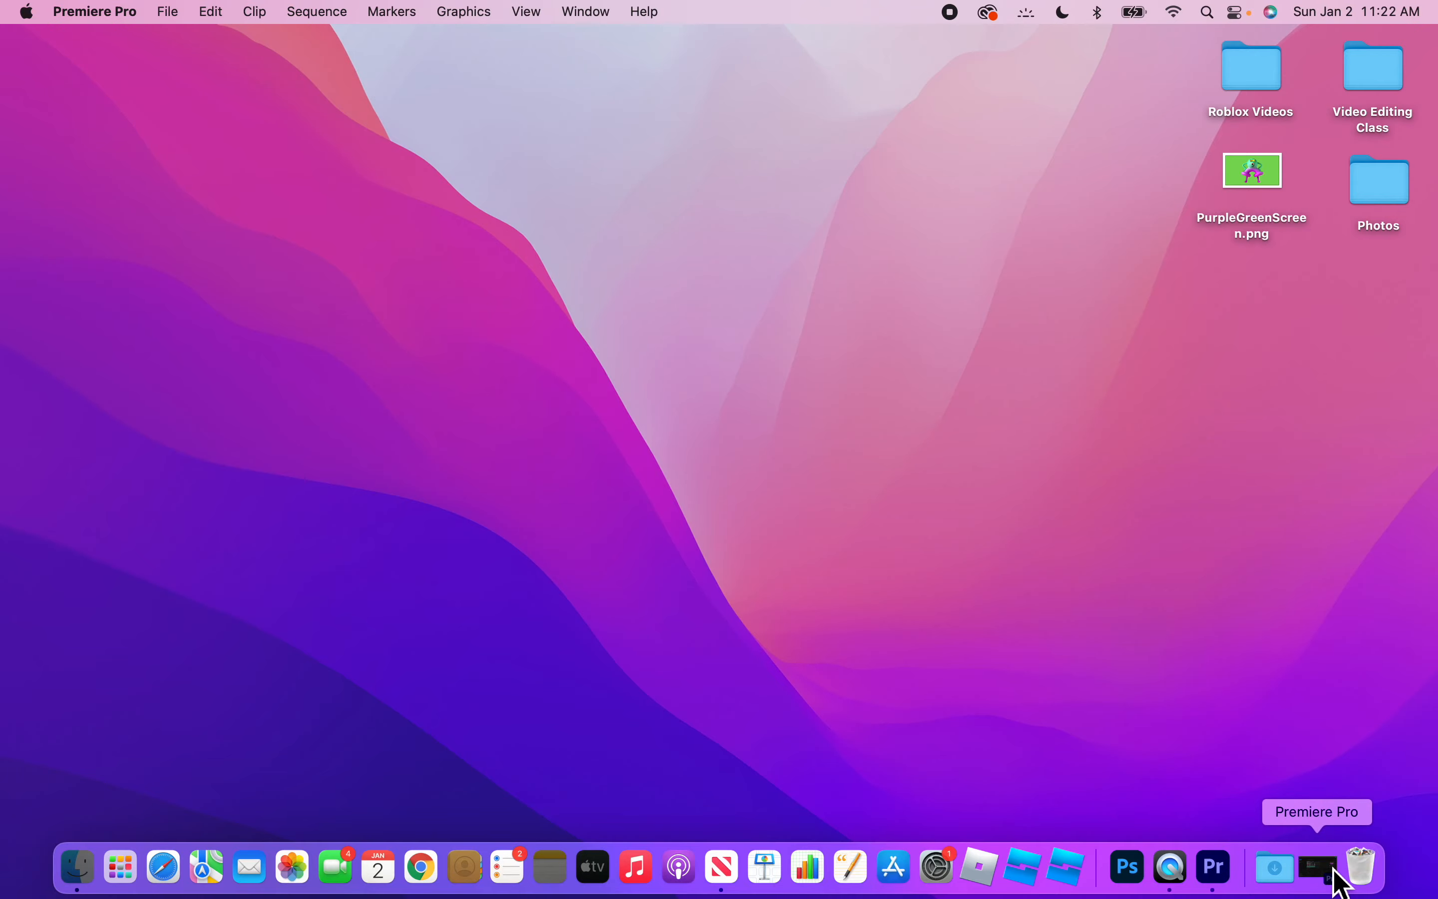
Bring Premiere Pro forward and create a new project named "Example Beg. Vid", copying the name for reuse.
click(1320, 870)
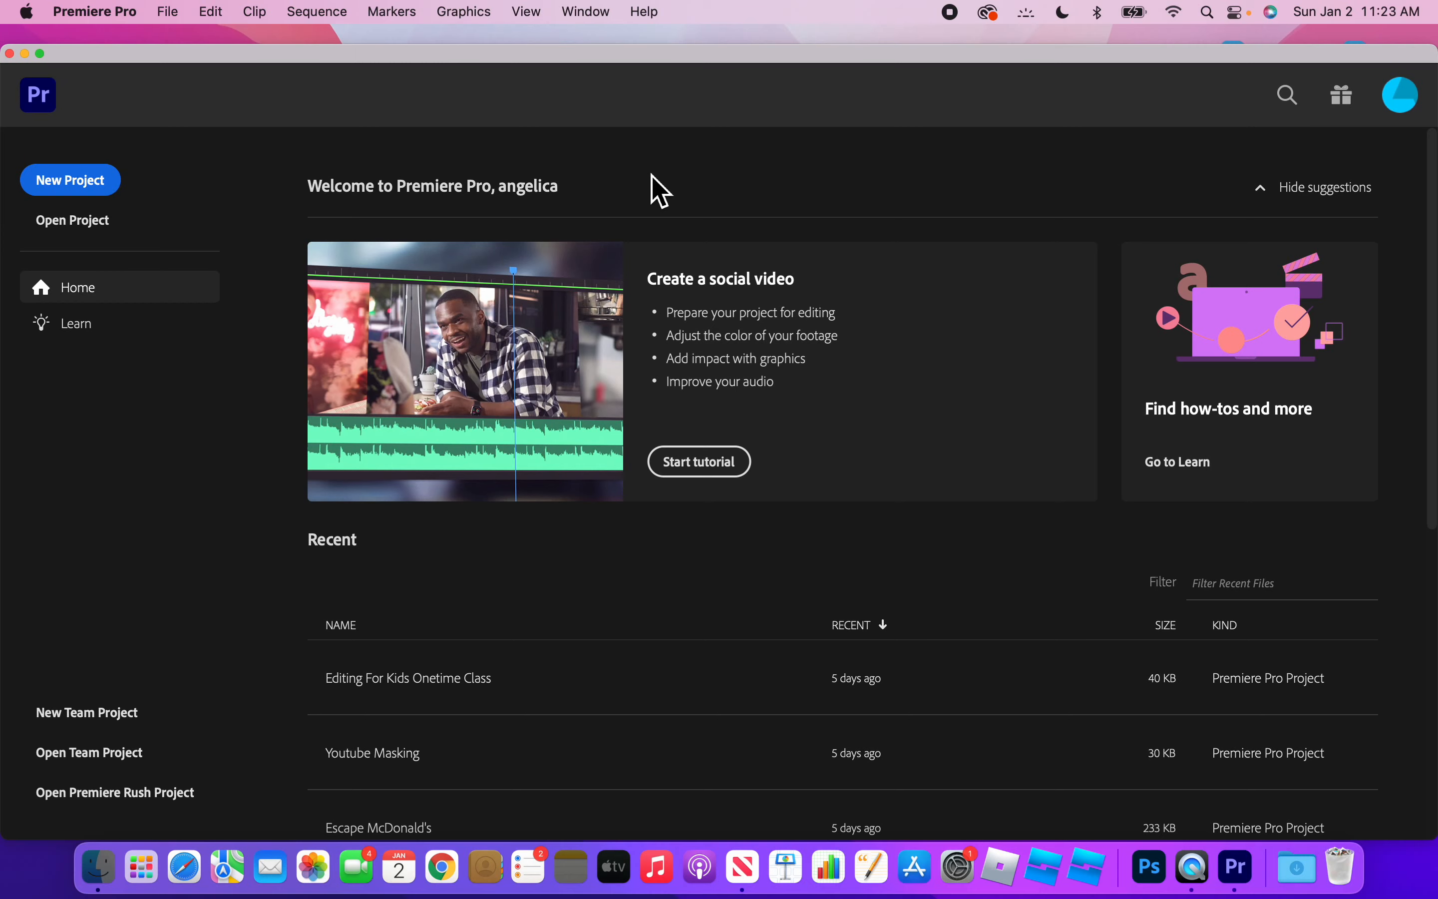
click(67, 181)
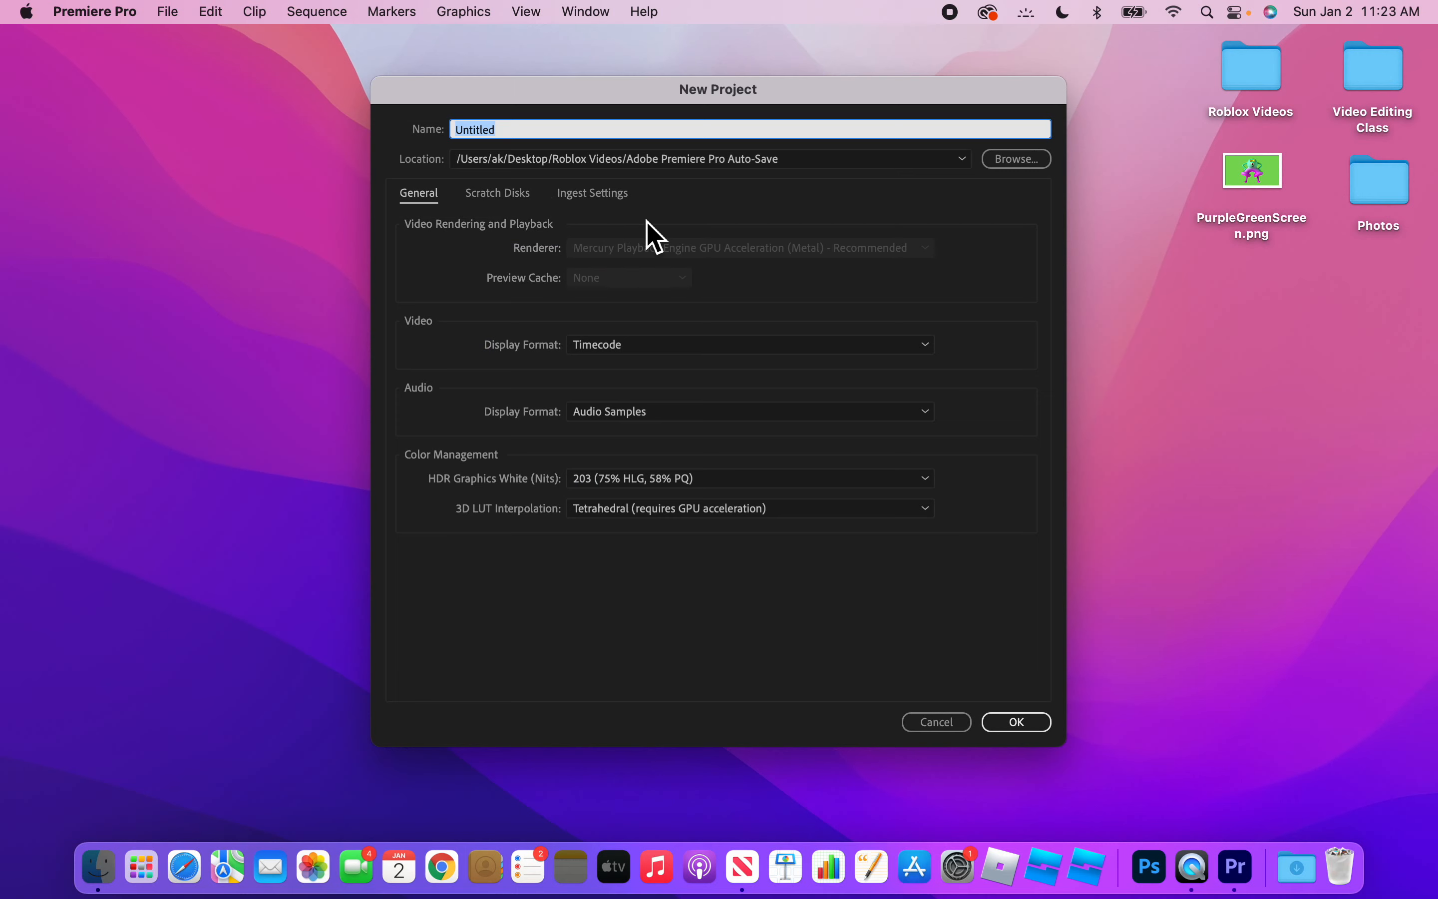
text(Example Beg. Vid)
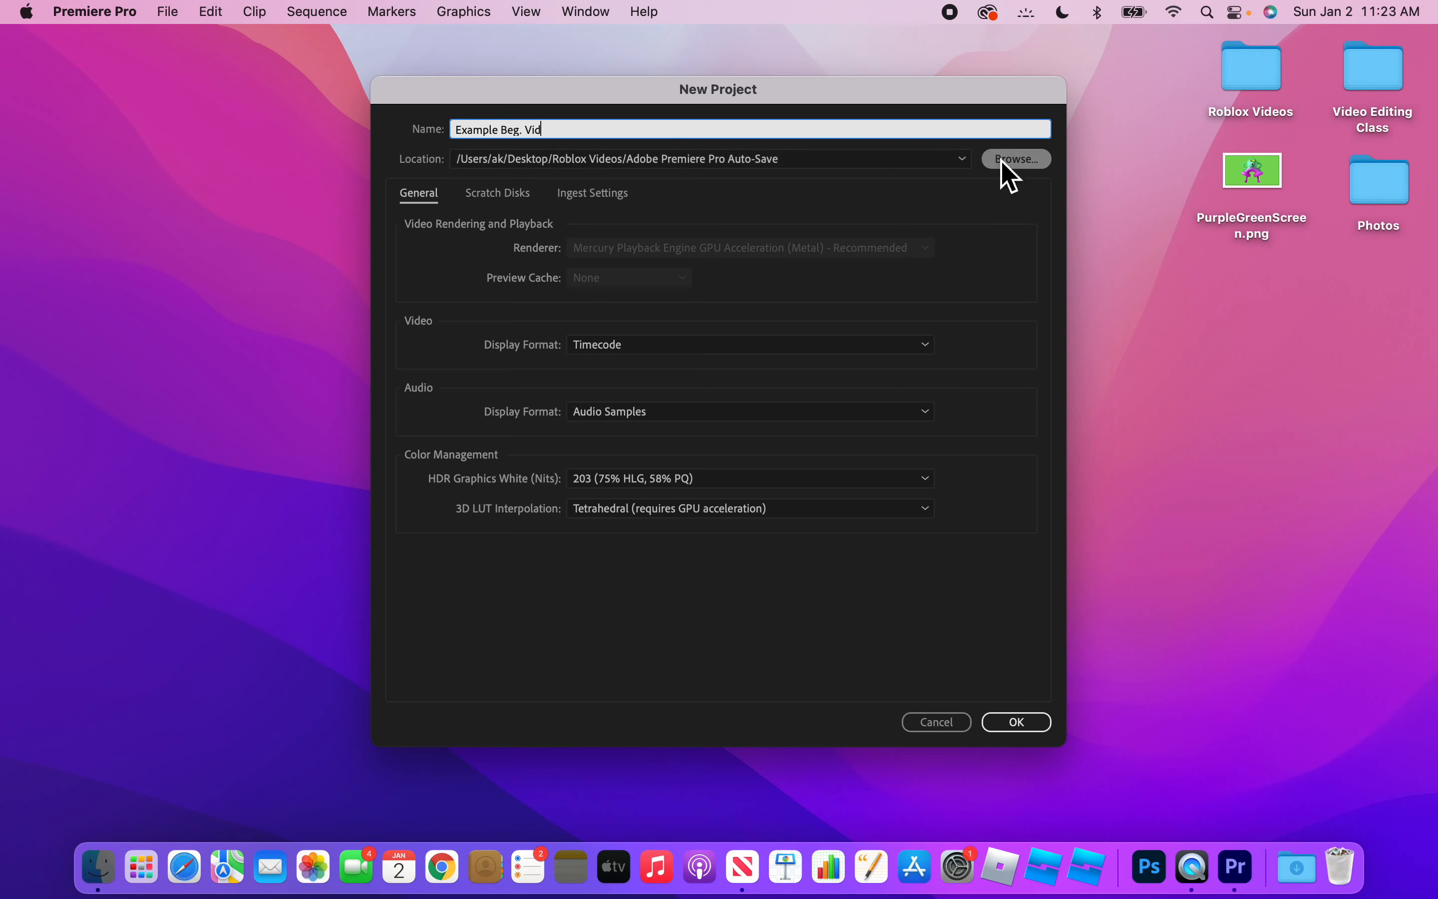
triple_click(736, 141)
key(super+c)
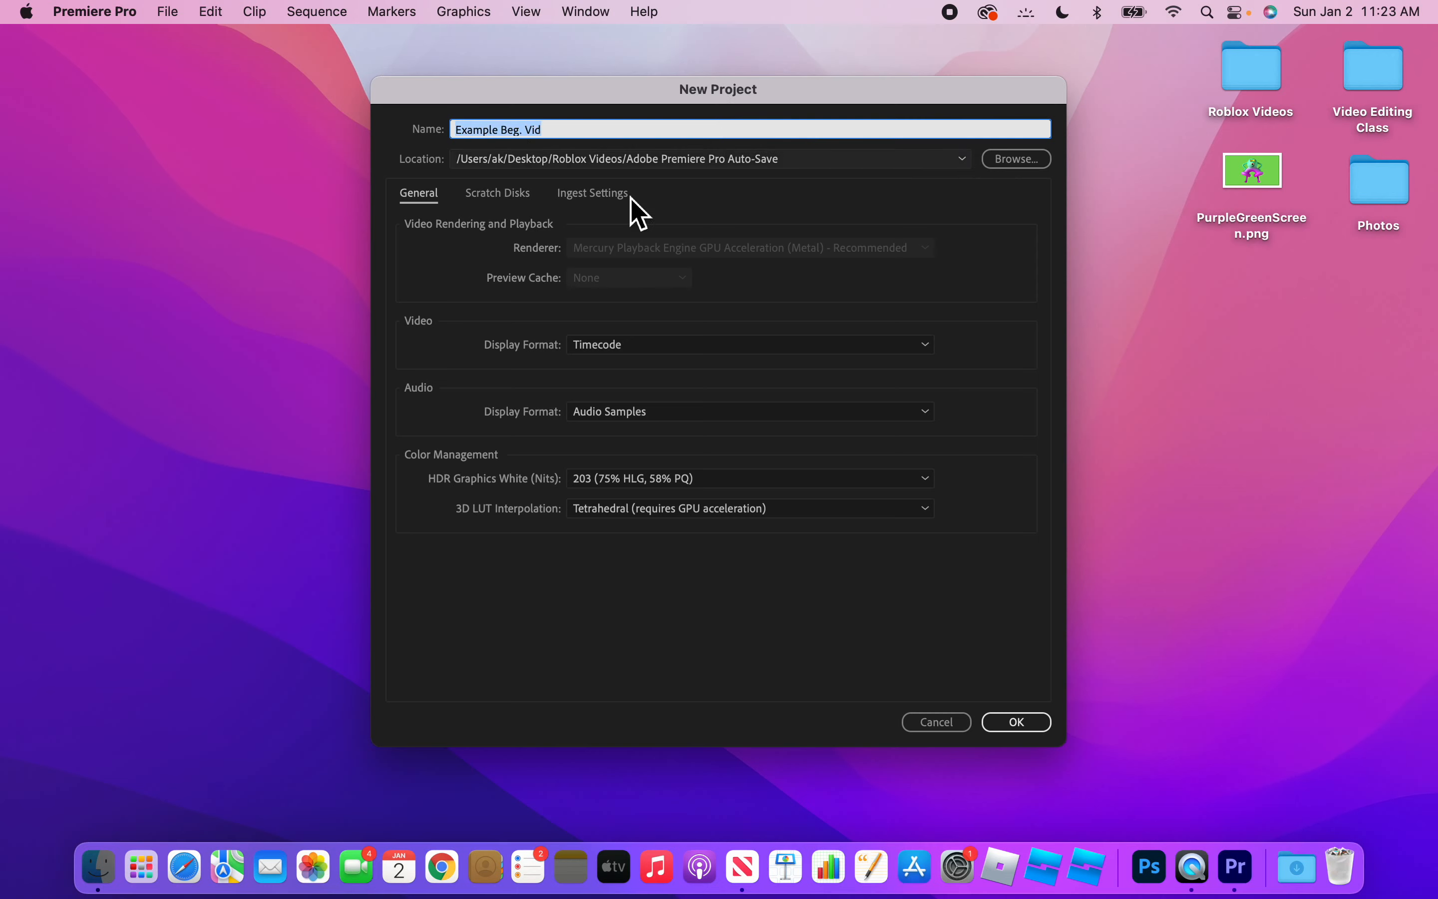
click(1023, 723)
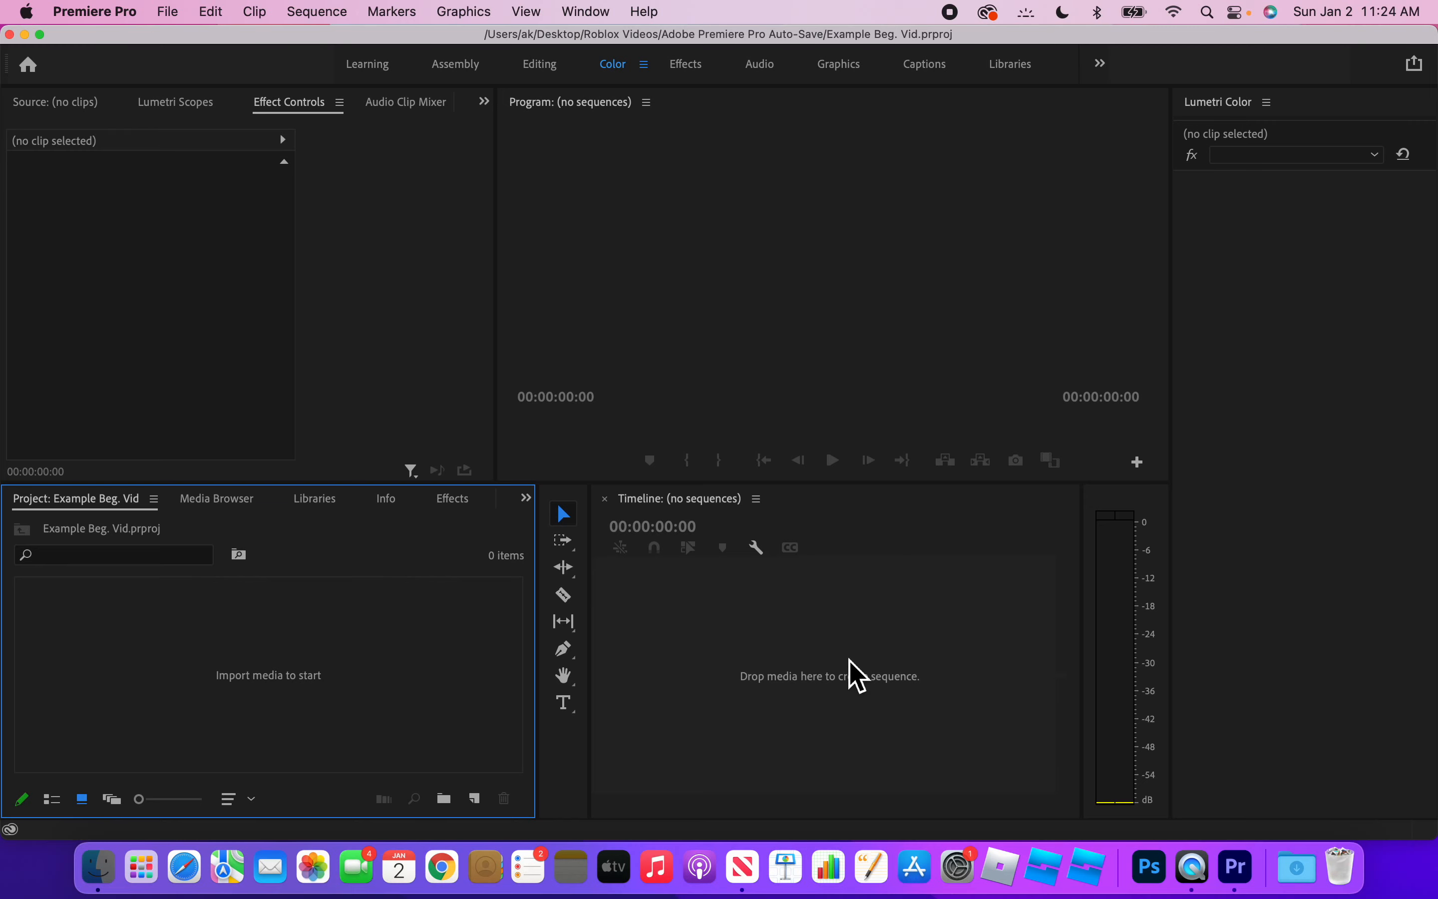
Start a new sequence and name it "Example Beg. Vid" by reusing the copied project name.
click(172, 13)
mouse_move(178, 41)
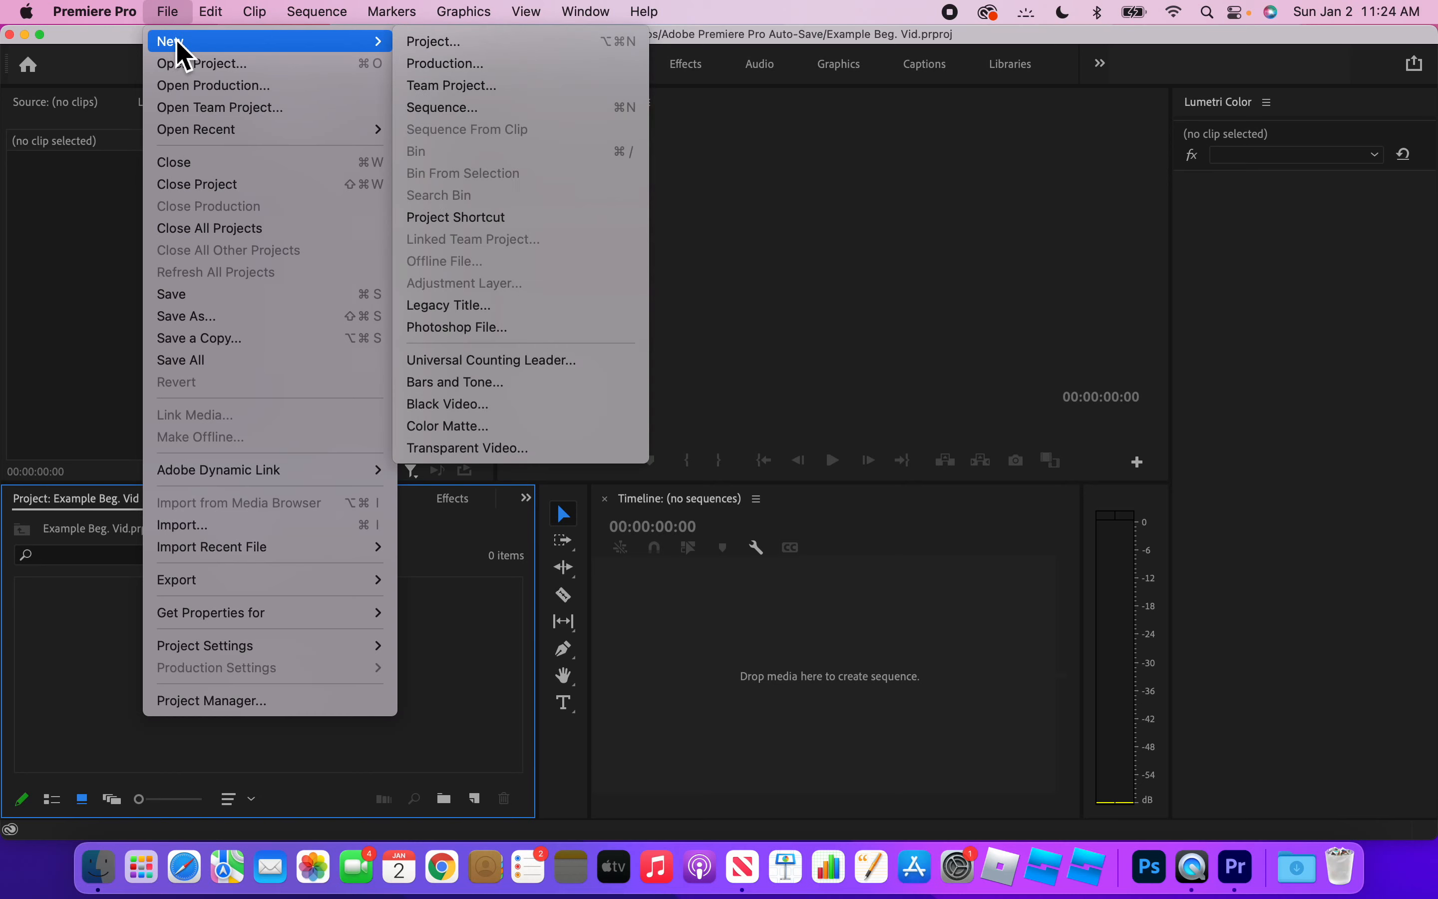
click(454, 115)
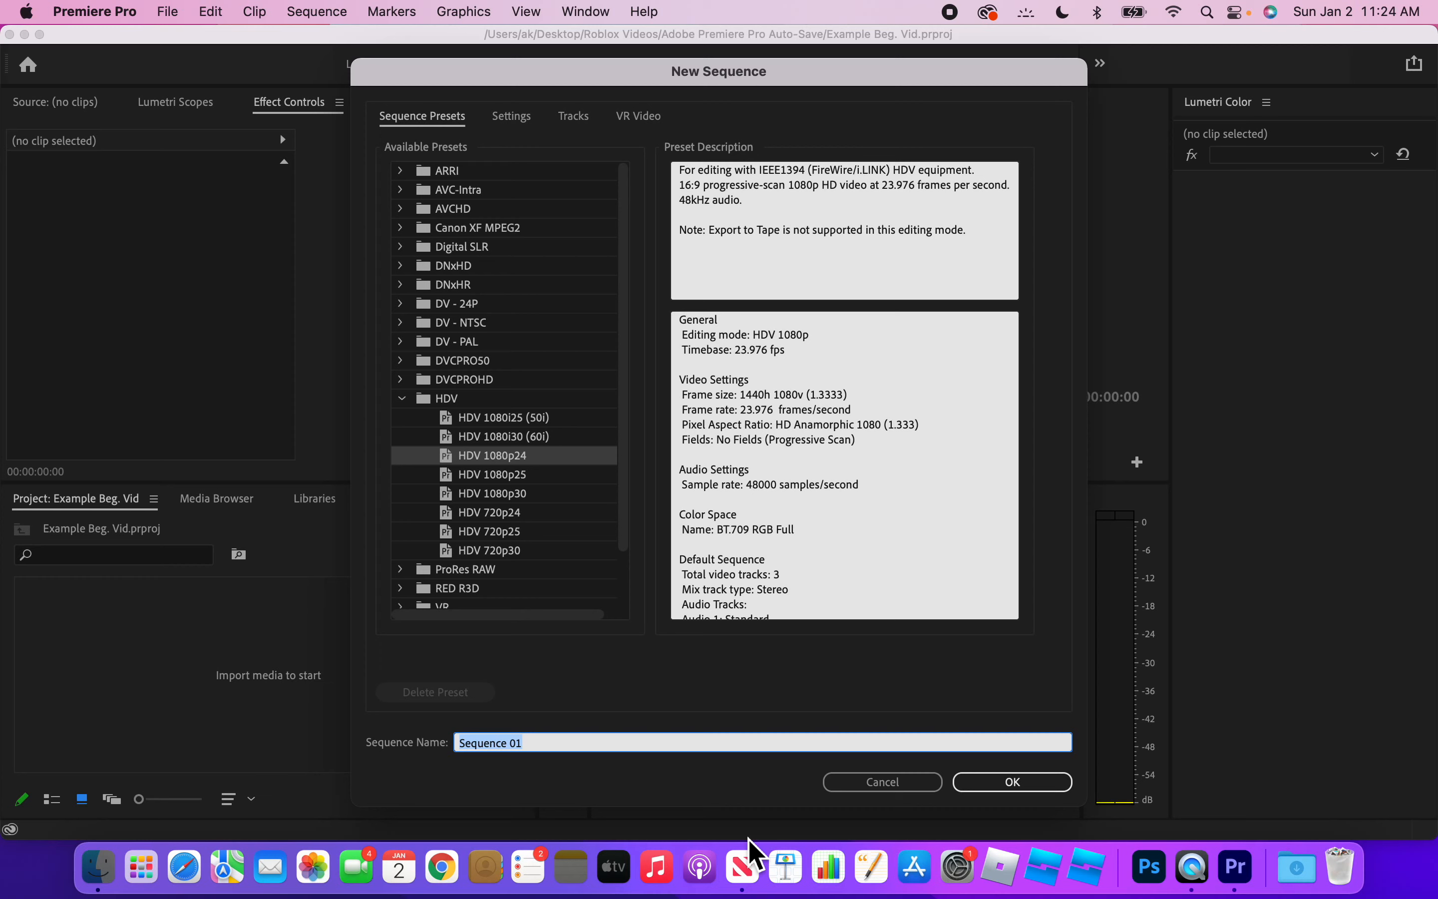
key(super+v)
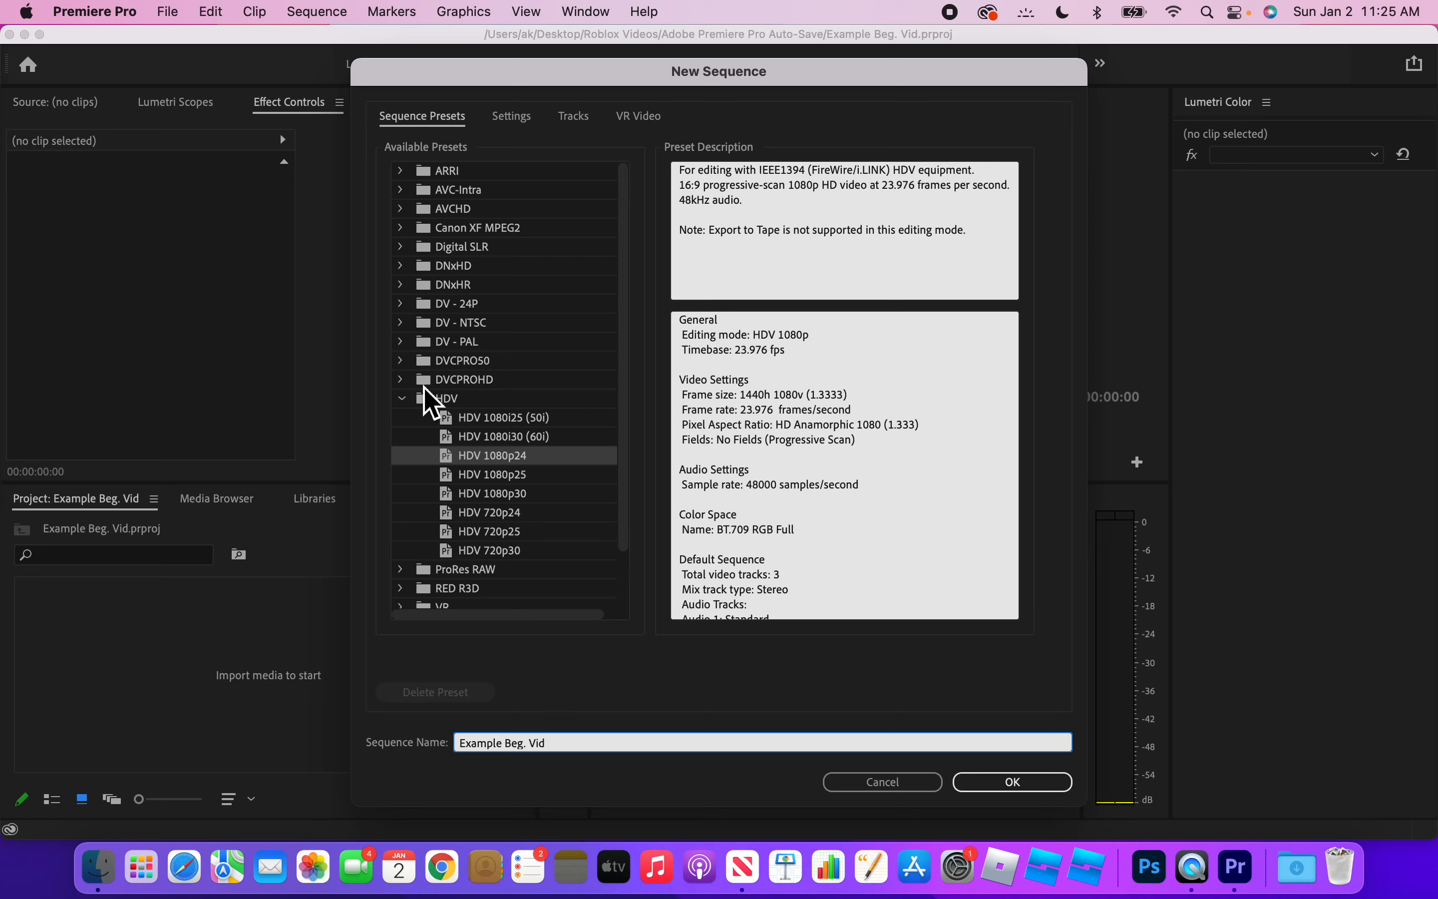
Examine the available sequence presets, including the HDV, Digital SLR and Canon XF MPEG2 groups.
click(403, 400)
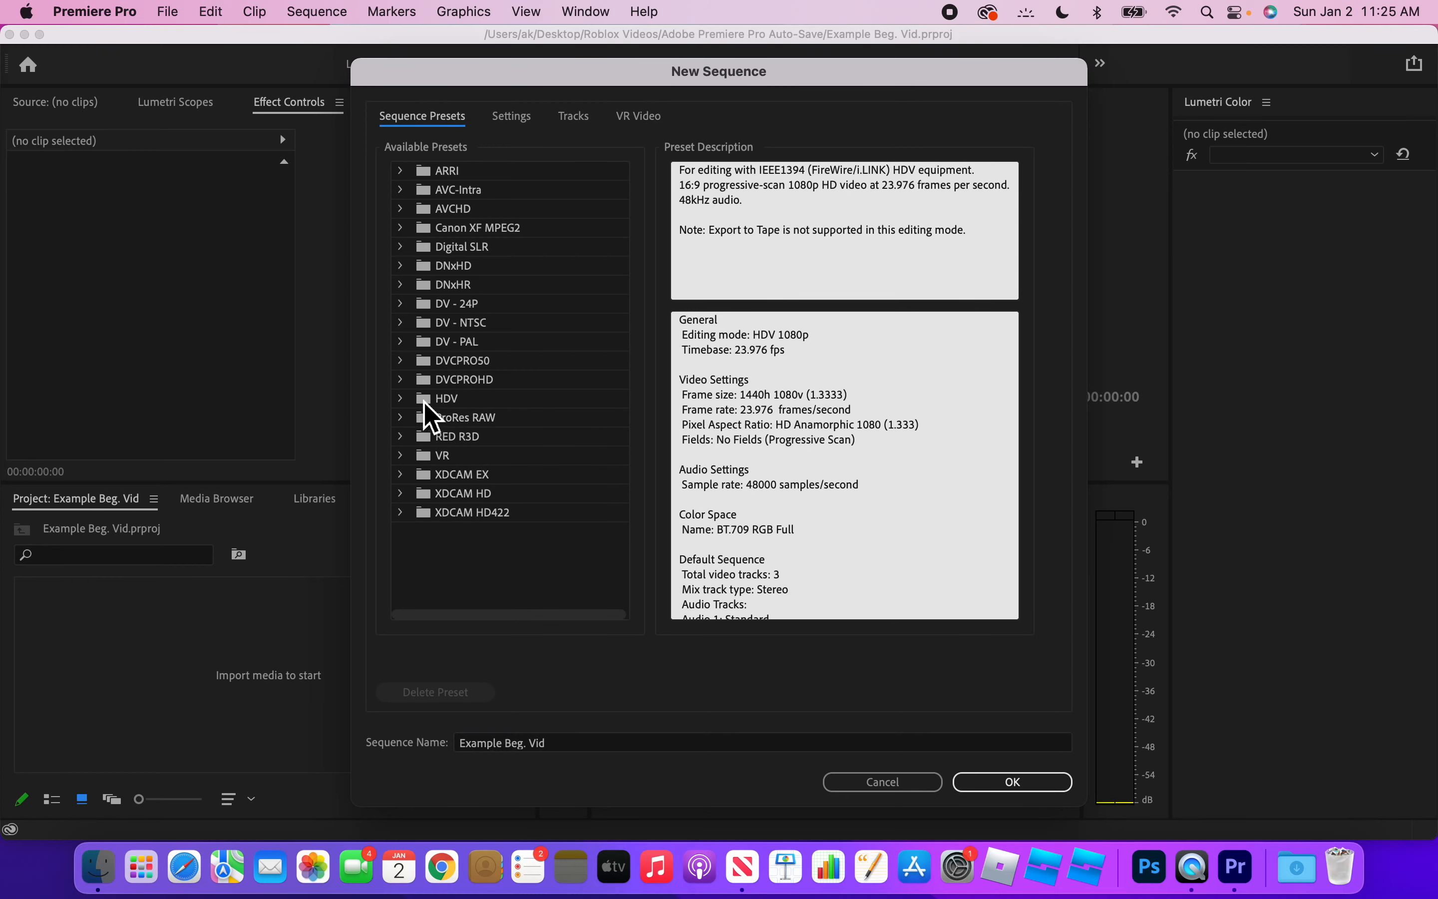
click(404, 399)
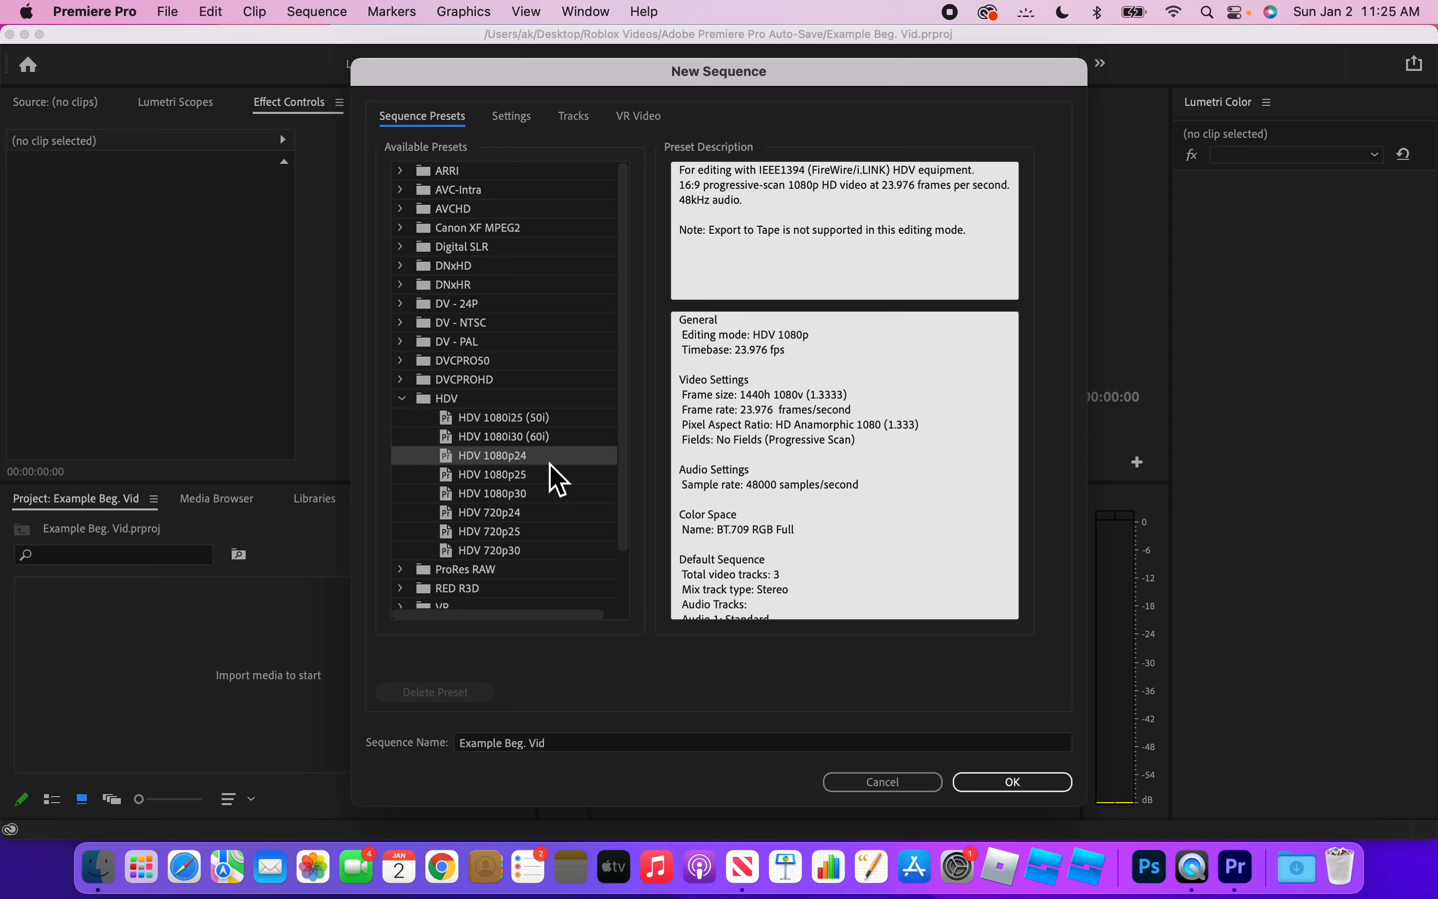
scroll(549, 464, down, 3)
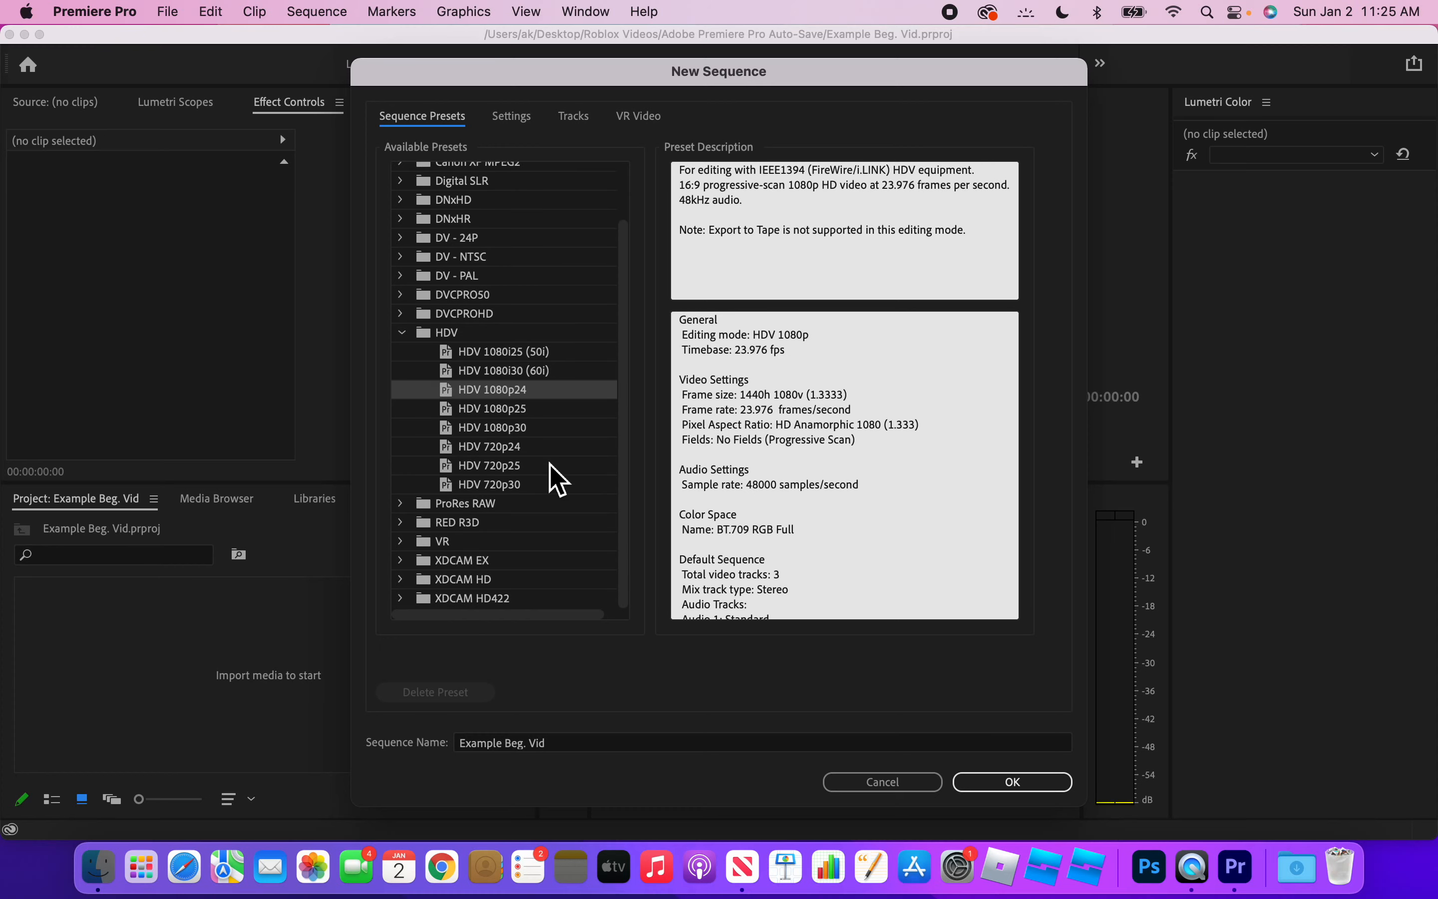
scroll(550, 464, right, 1)
scroll(568, 467, left, 2)
scroll(572, 467, up, 3)
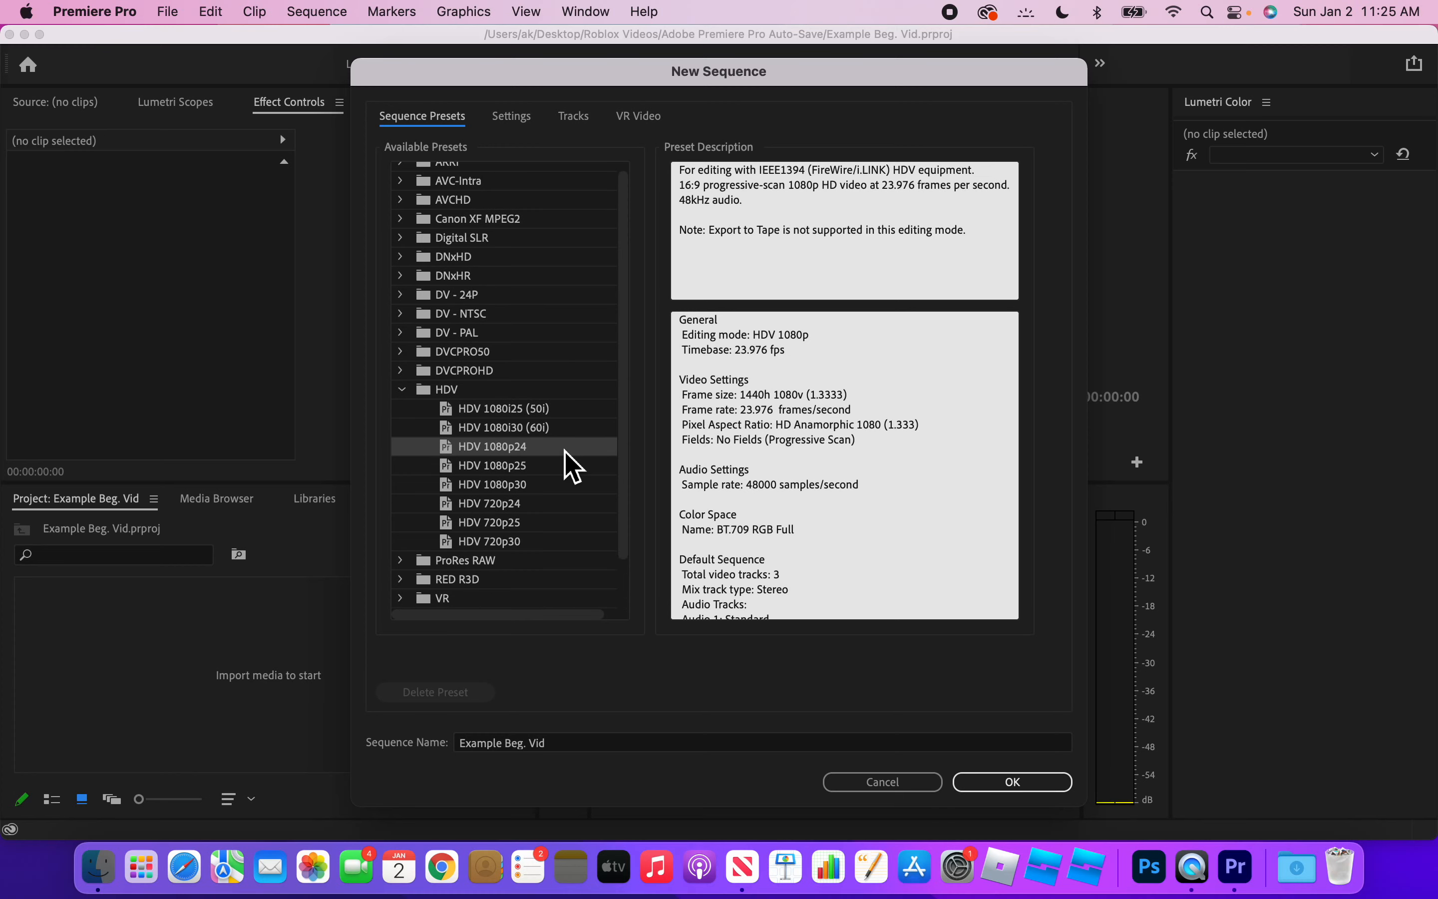
scroll(516, 298, up, 1)
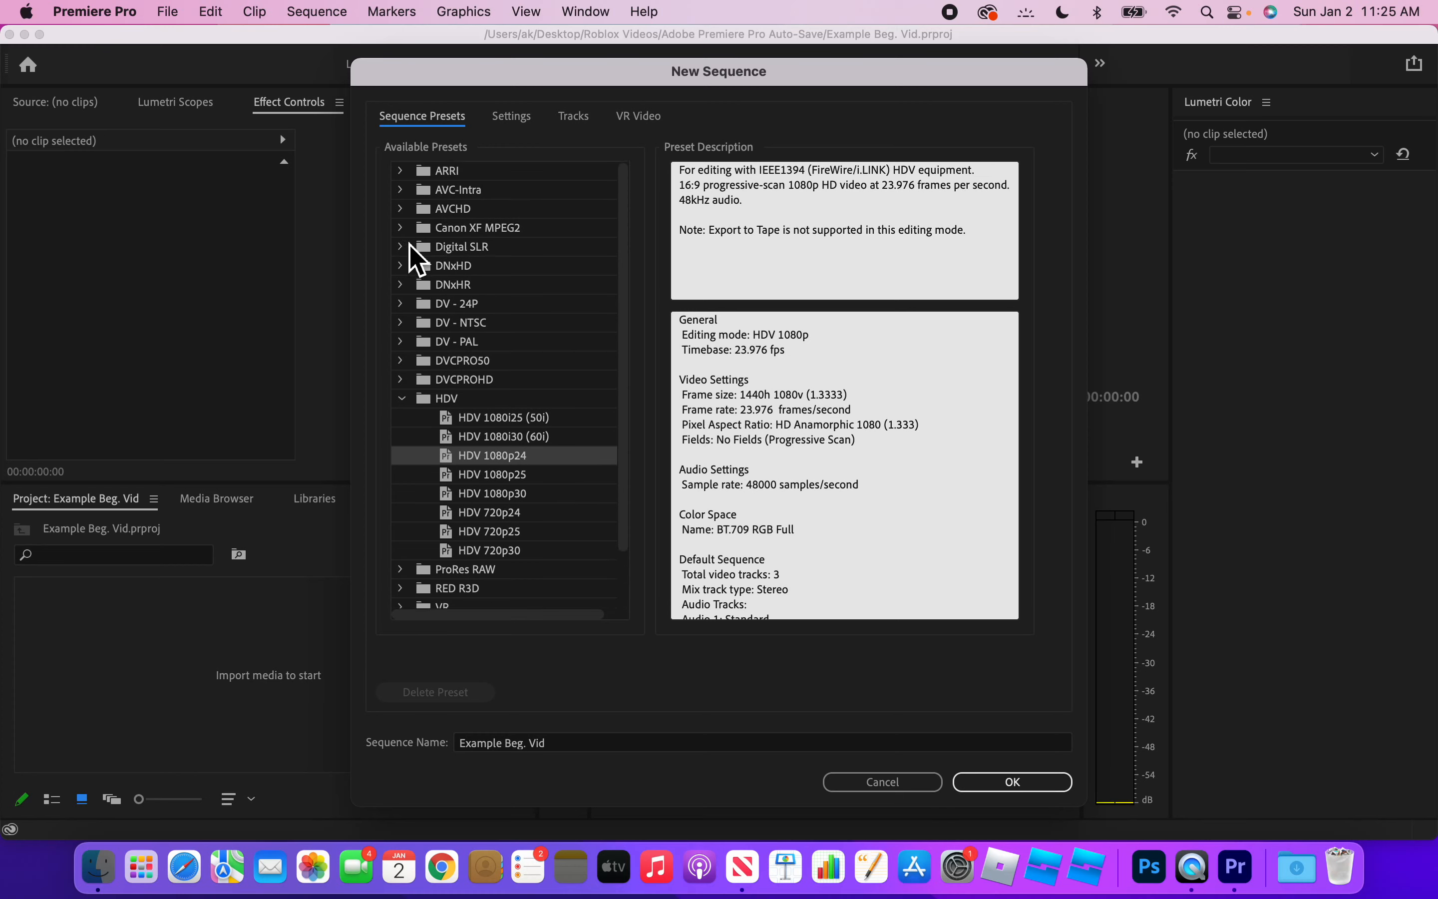
click(401, 246)
click(402, 227)
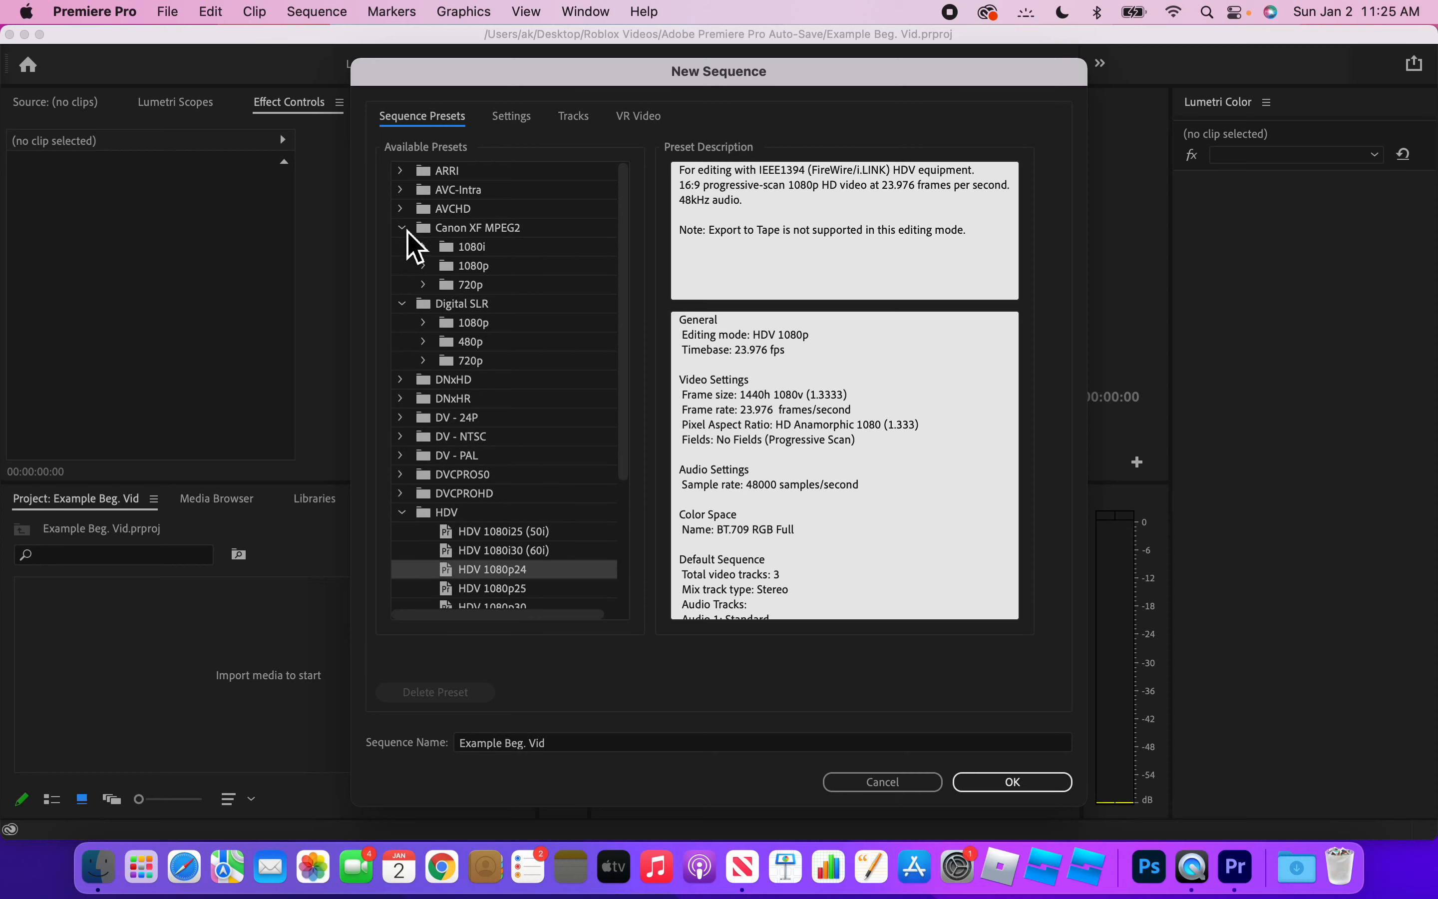
click(407, 231)
click(404, 249)
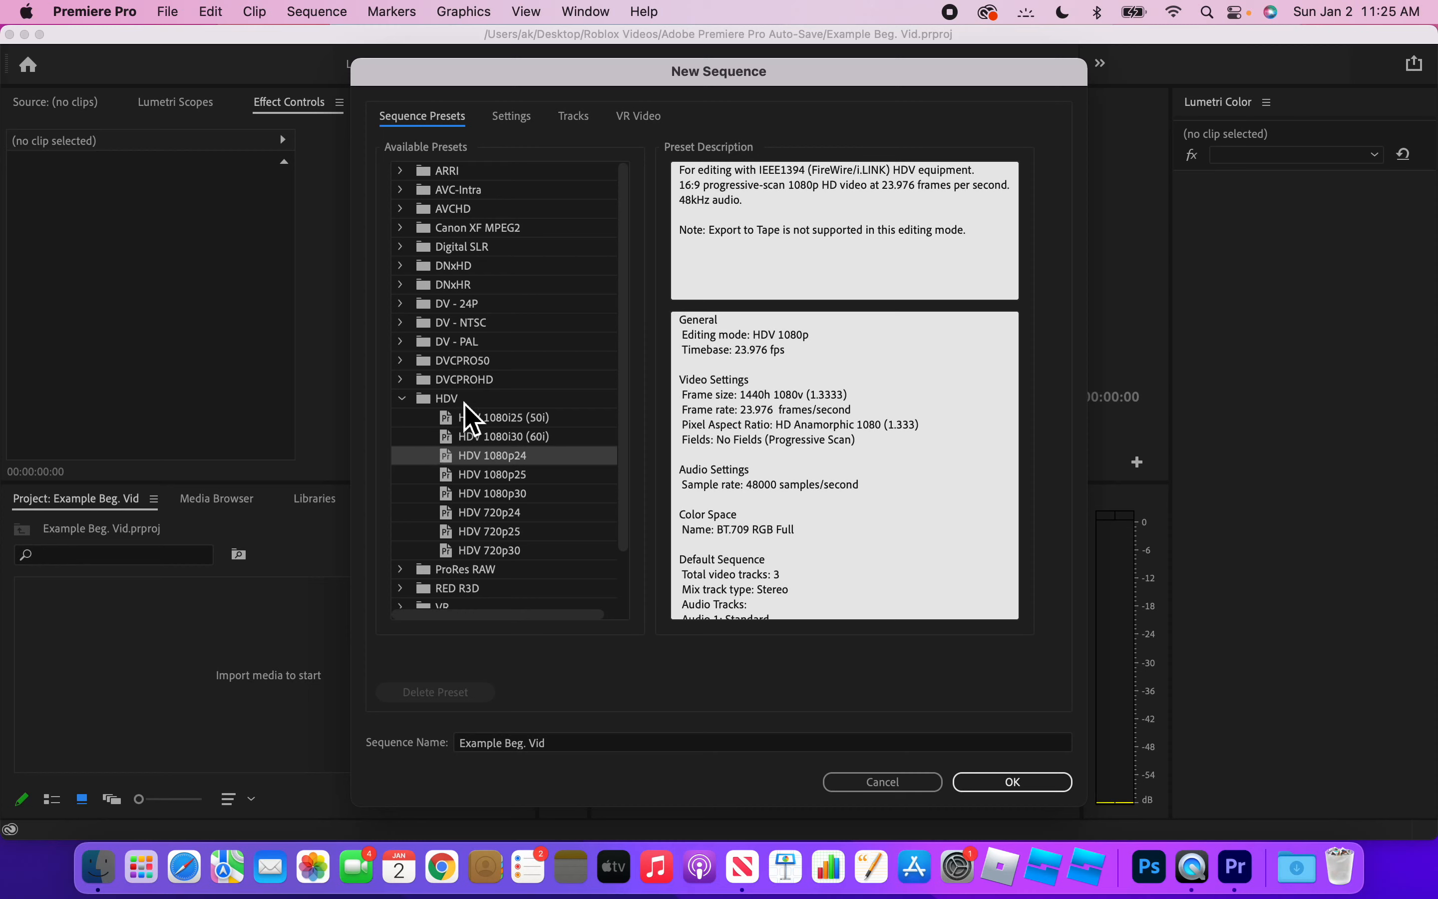
Create the sequence with the HDV 1080p24 preset.
scroll(466, 403, down, 3)
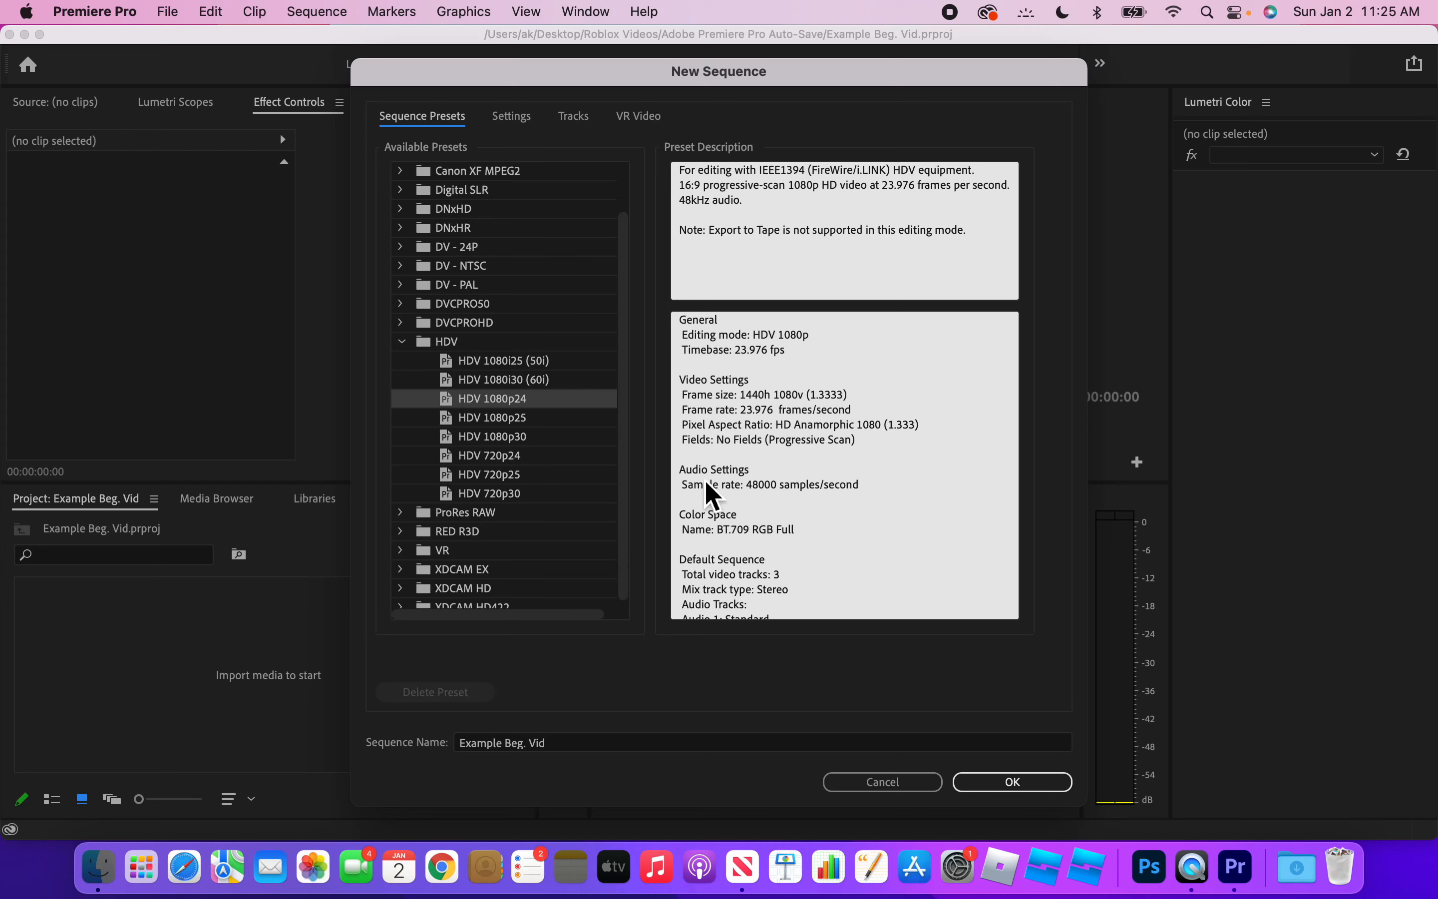
click(1038, 789)
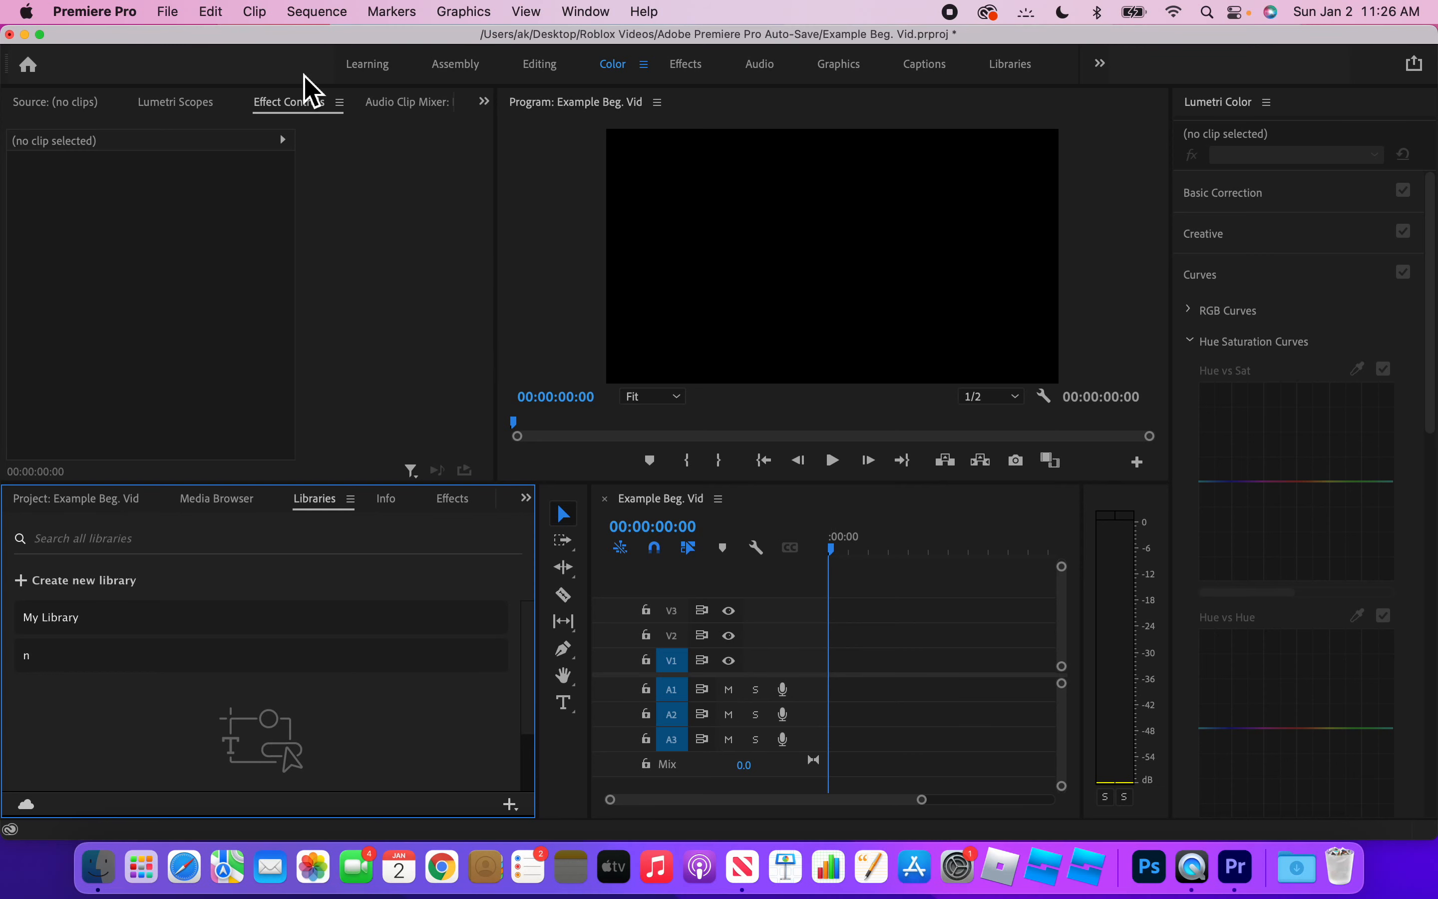
Shrink the window to expose the desktop and place PurpleGreenScreen.png on video track V2 at the sequence start.
drag(3, 28, 521, 172)
drag(771, 179, 495, 79)
drag(1254, 202, 885, 579)
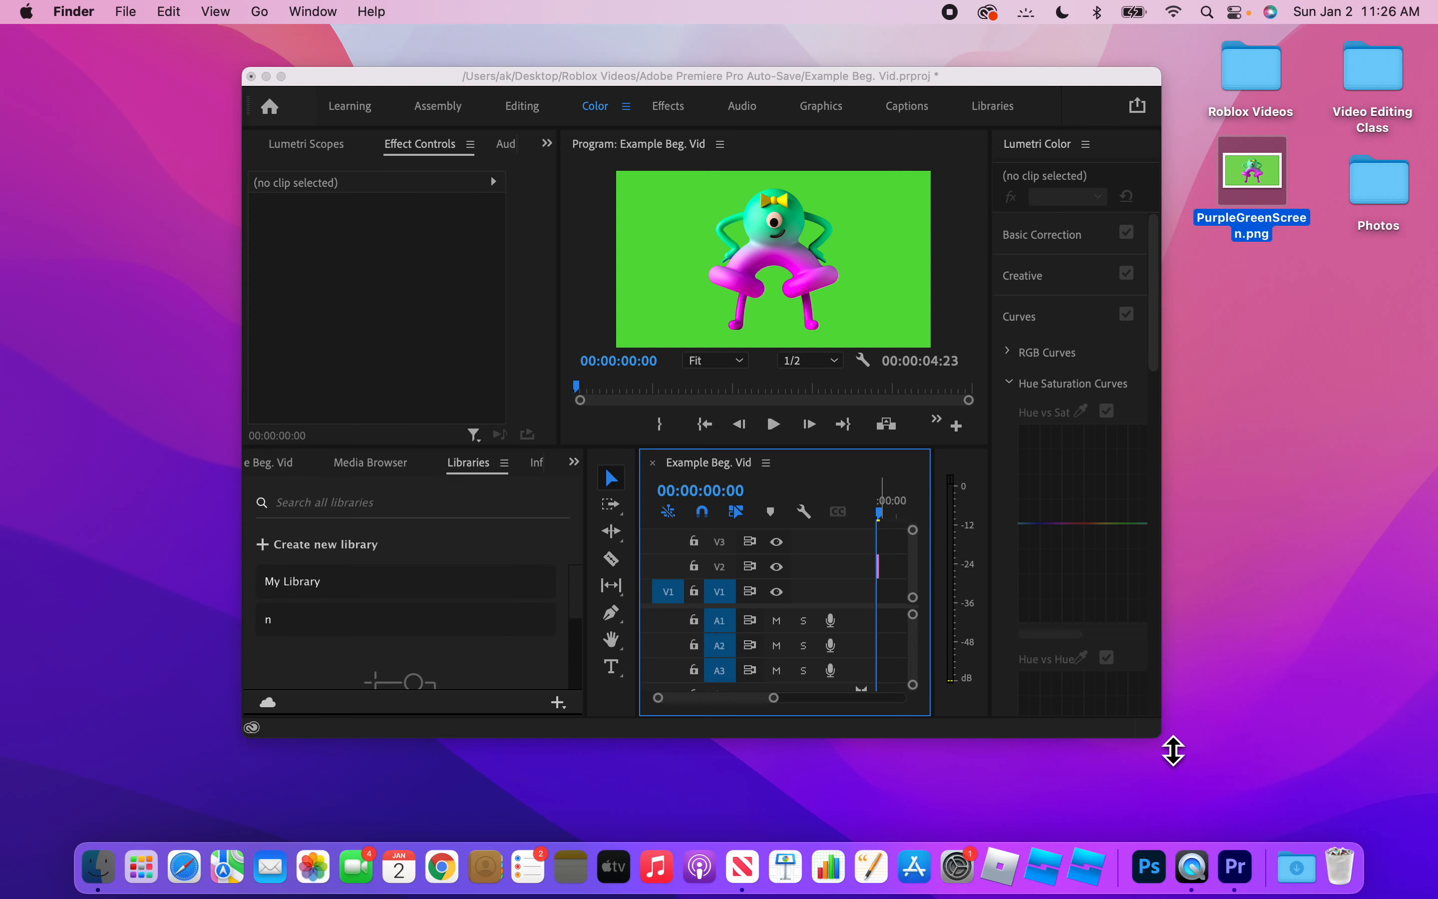
drag(1174, 752, 1223, 783)
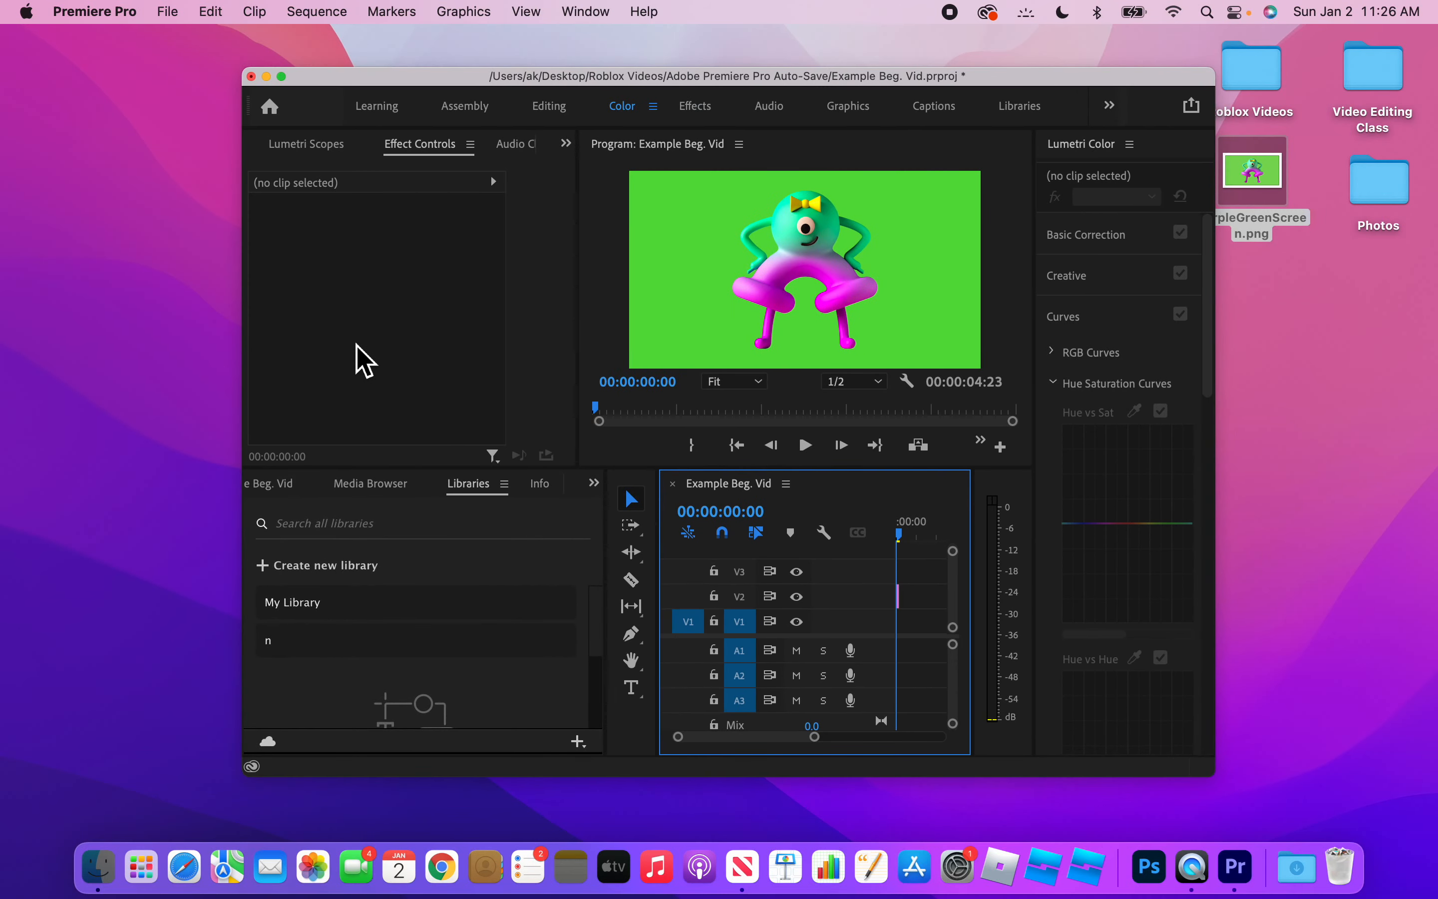
drag(247, 69, 5, 53)
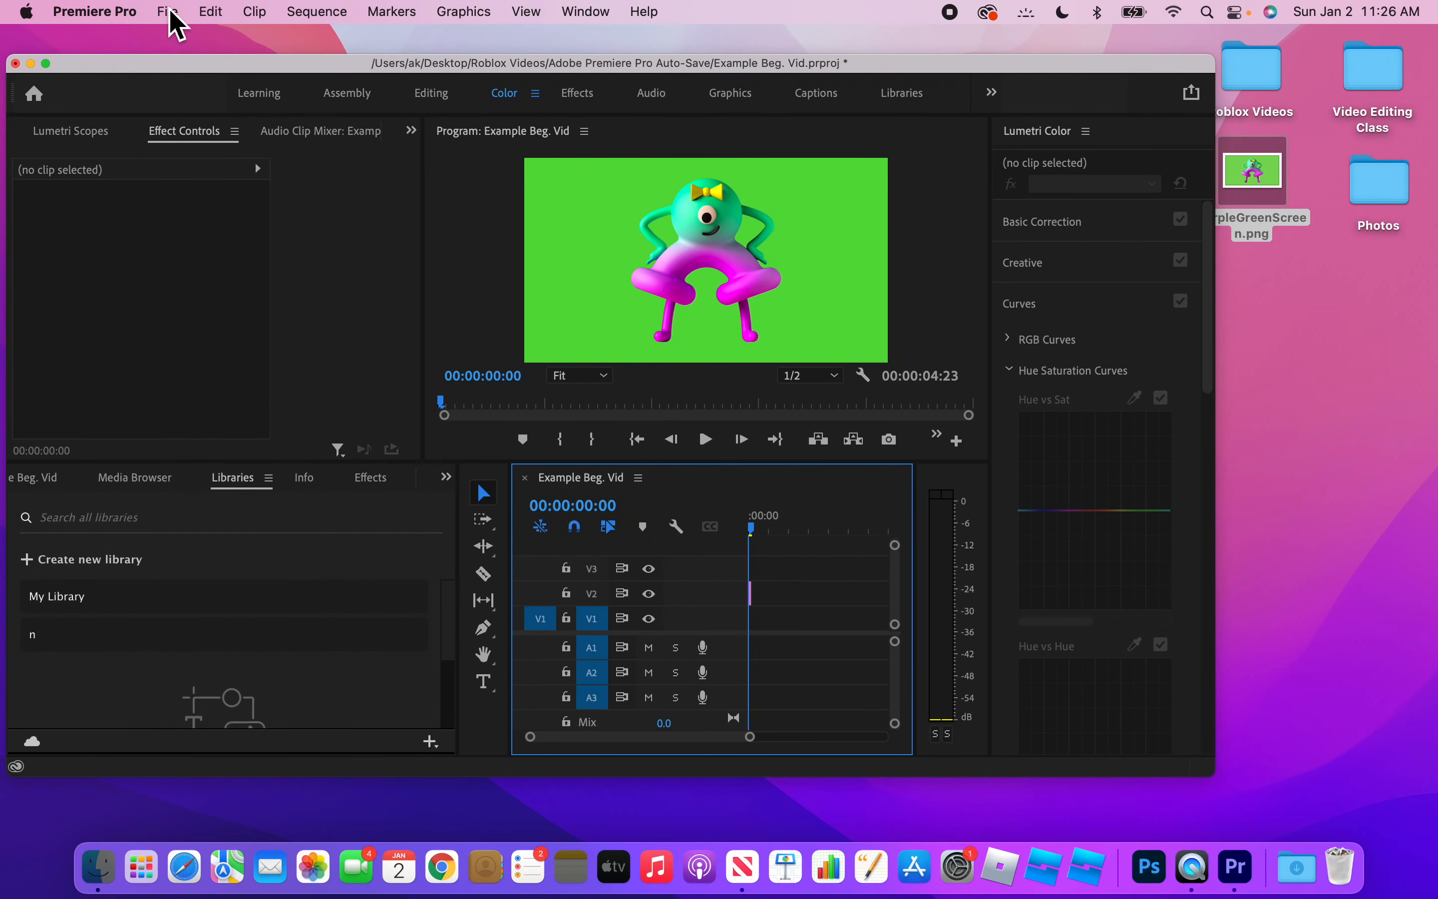
click(168, 13)
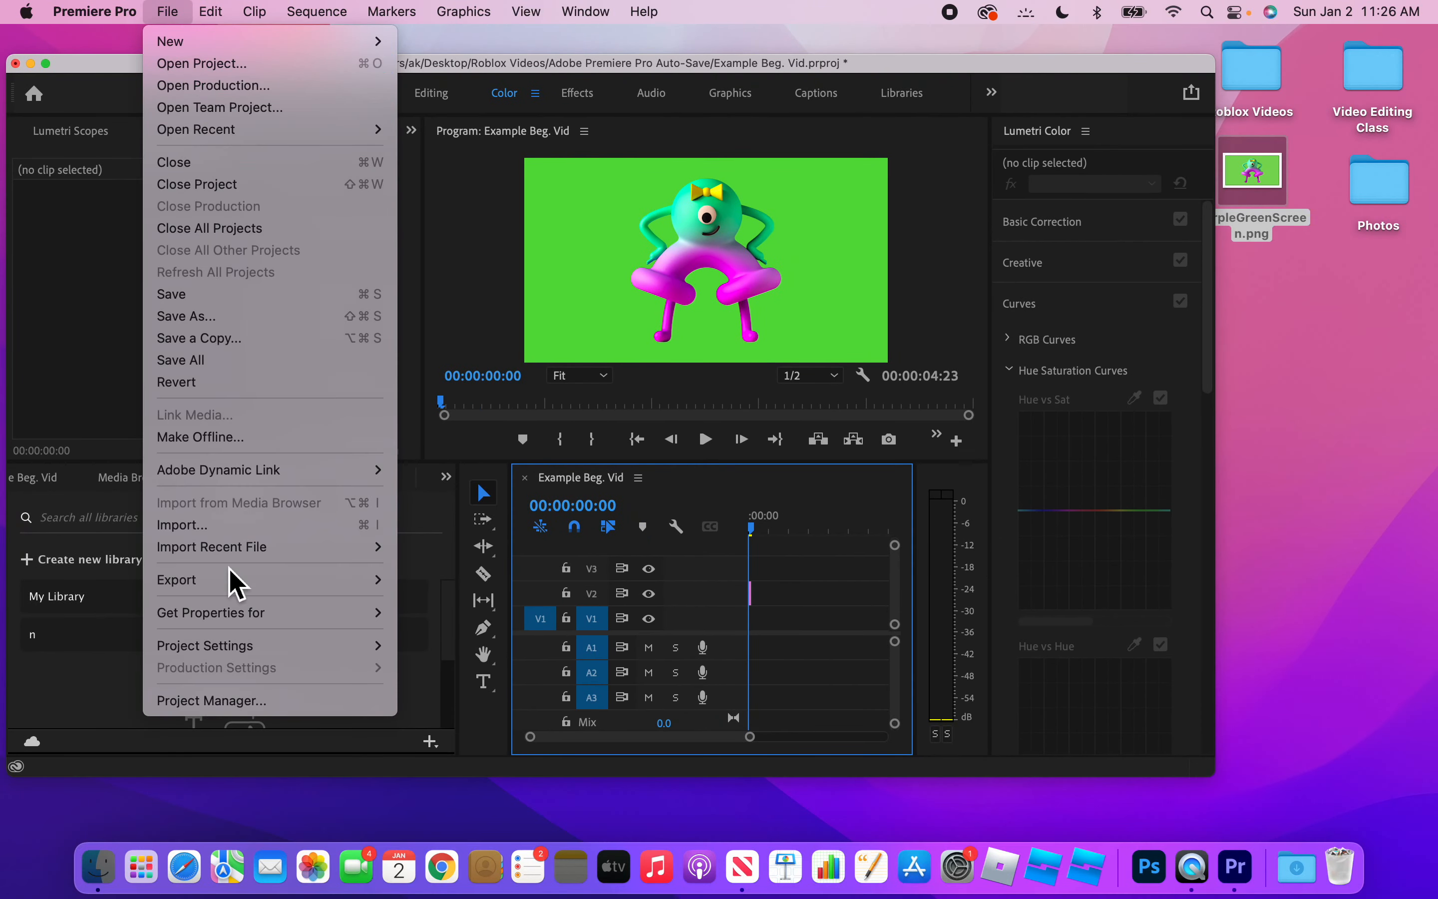
click(190, 523)
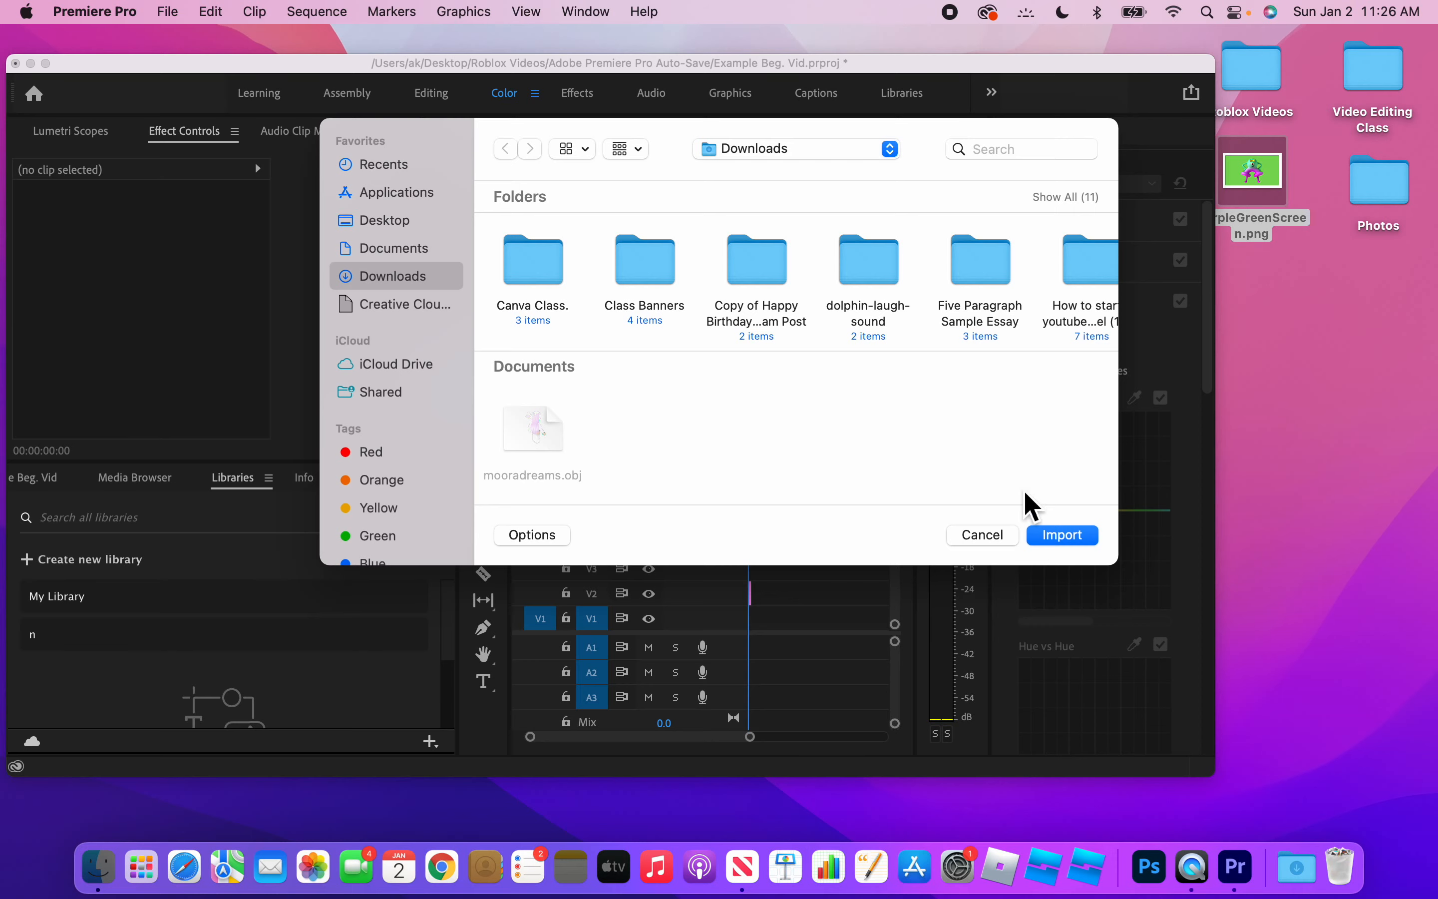
click(985, 535)
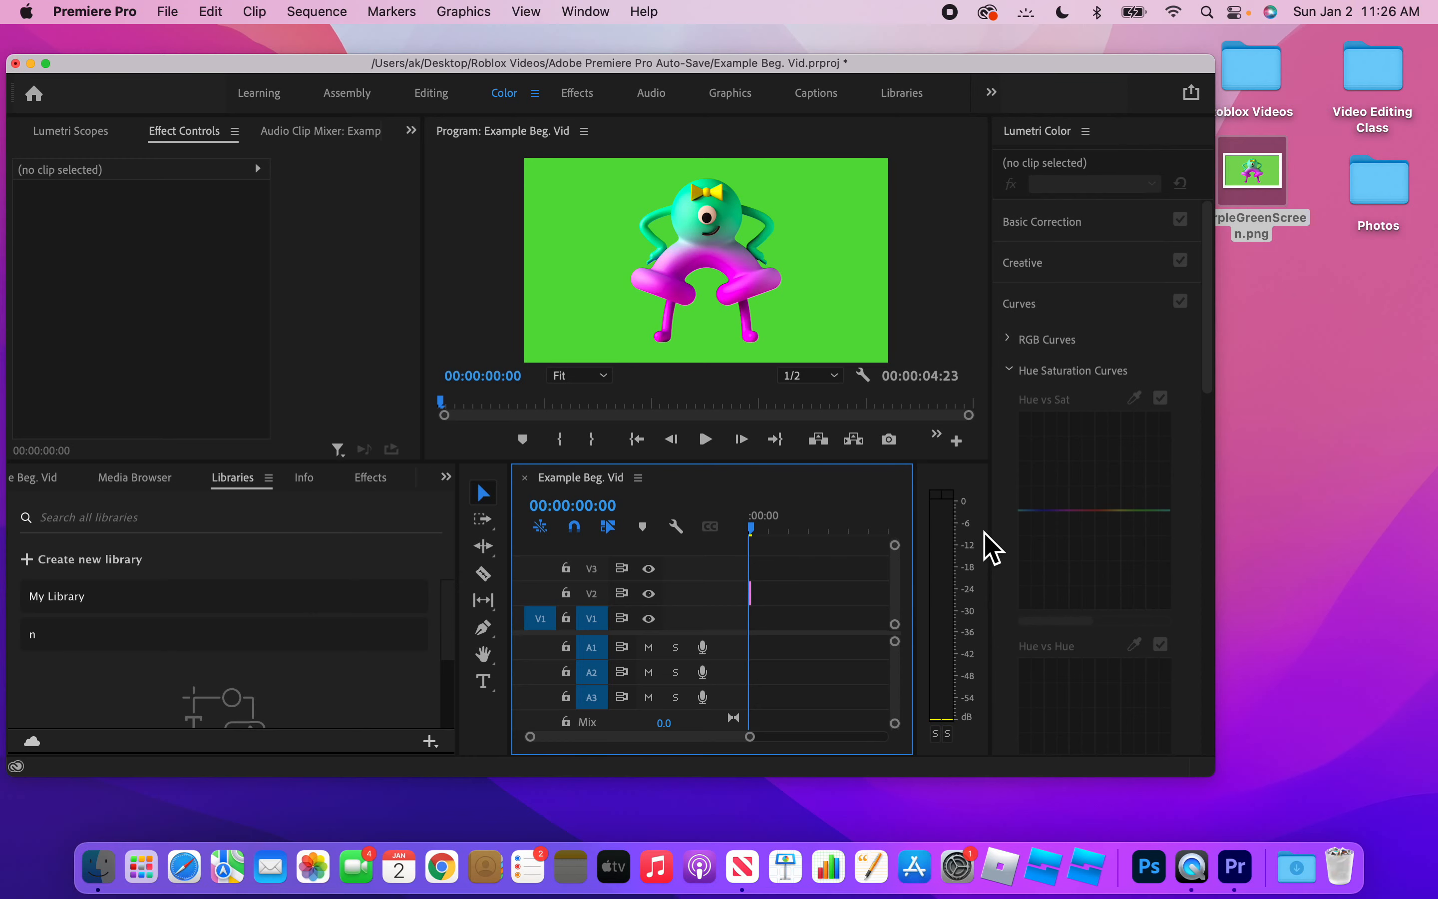
Enlarge the window to the full screen width and show the Example Beg. Vid project's media items.
drag(1218, 779, 1437, 839)
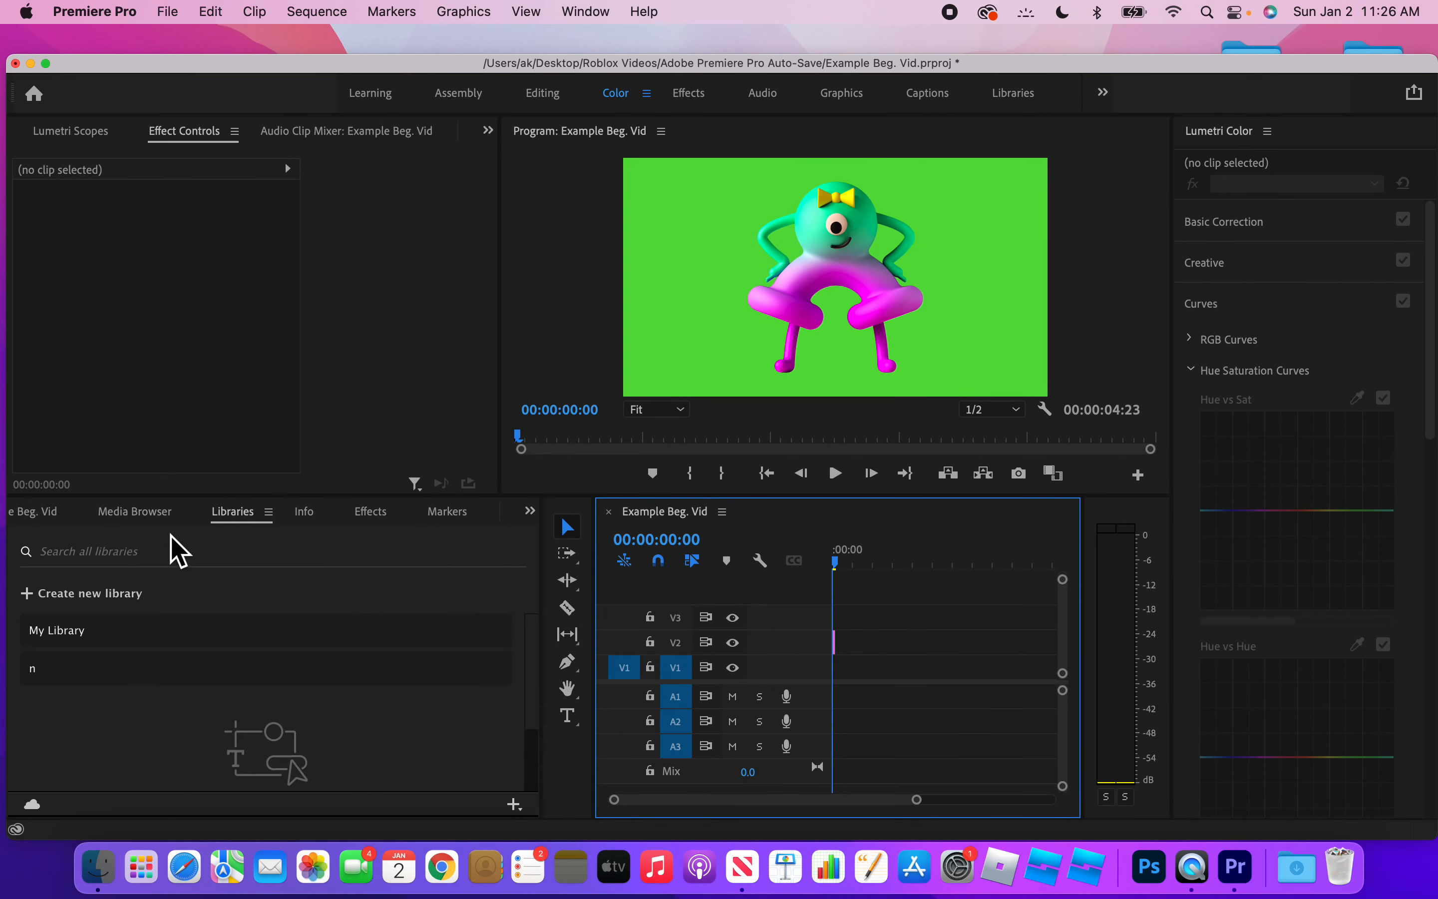
click(144, 518)
click(48, 513)
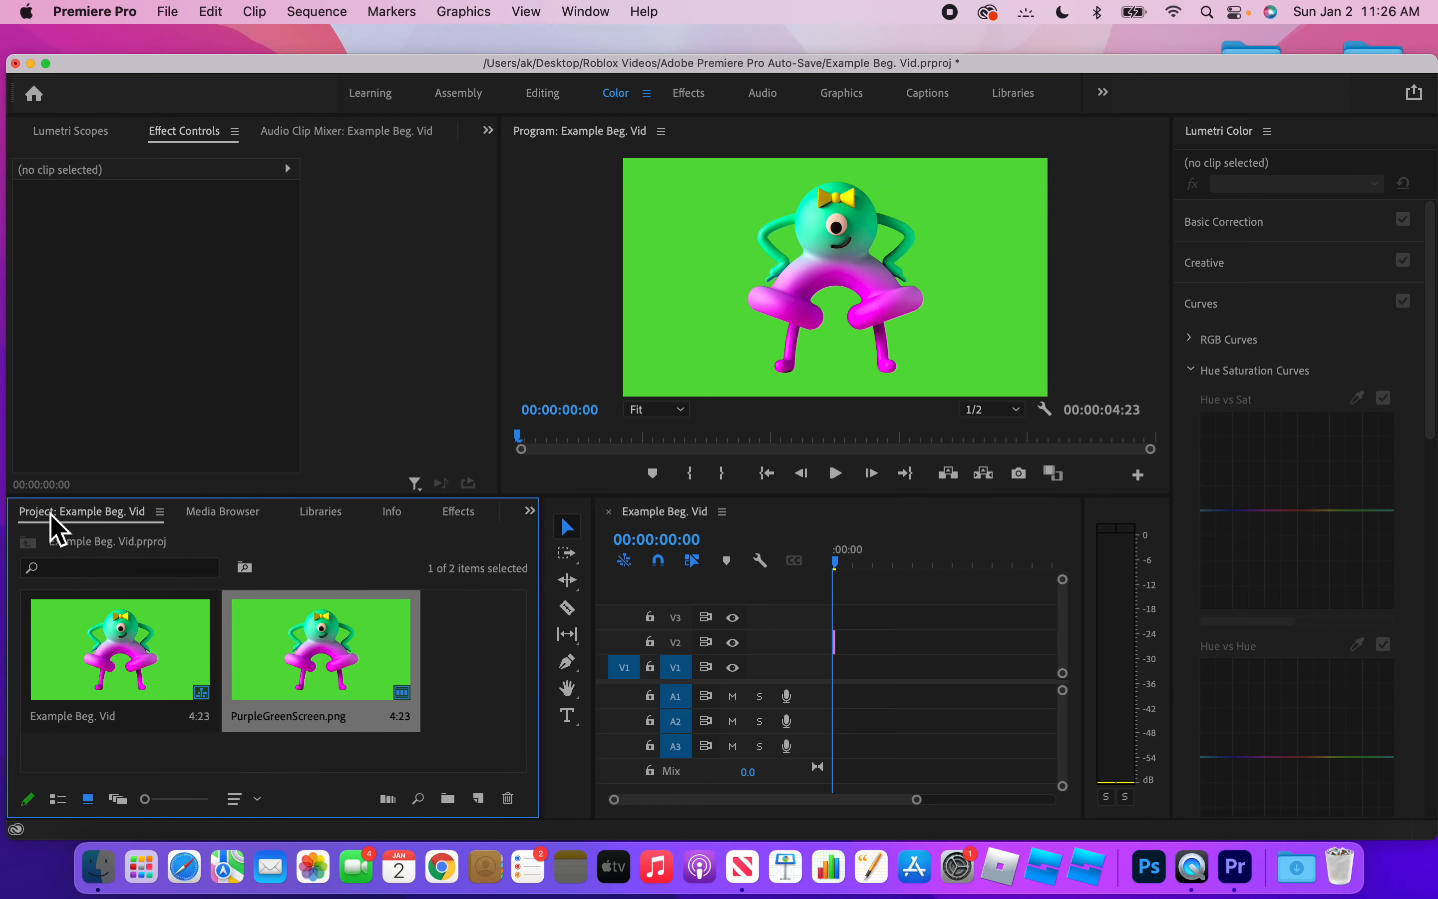
Add the green-screen clip IMG_8997 from the library "n" to the project and expand the window upward.
click(529, 512)
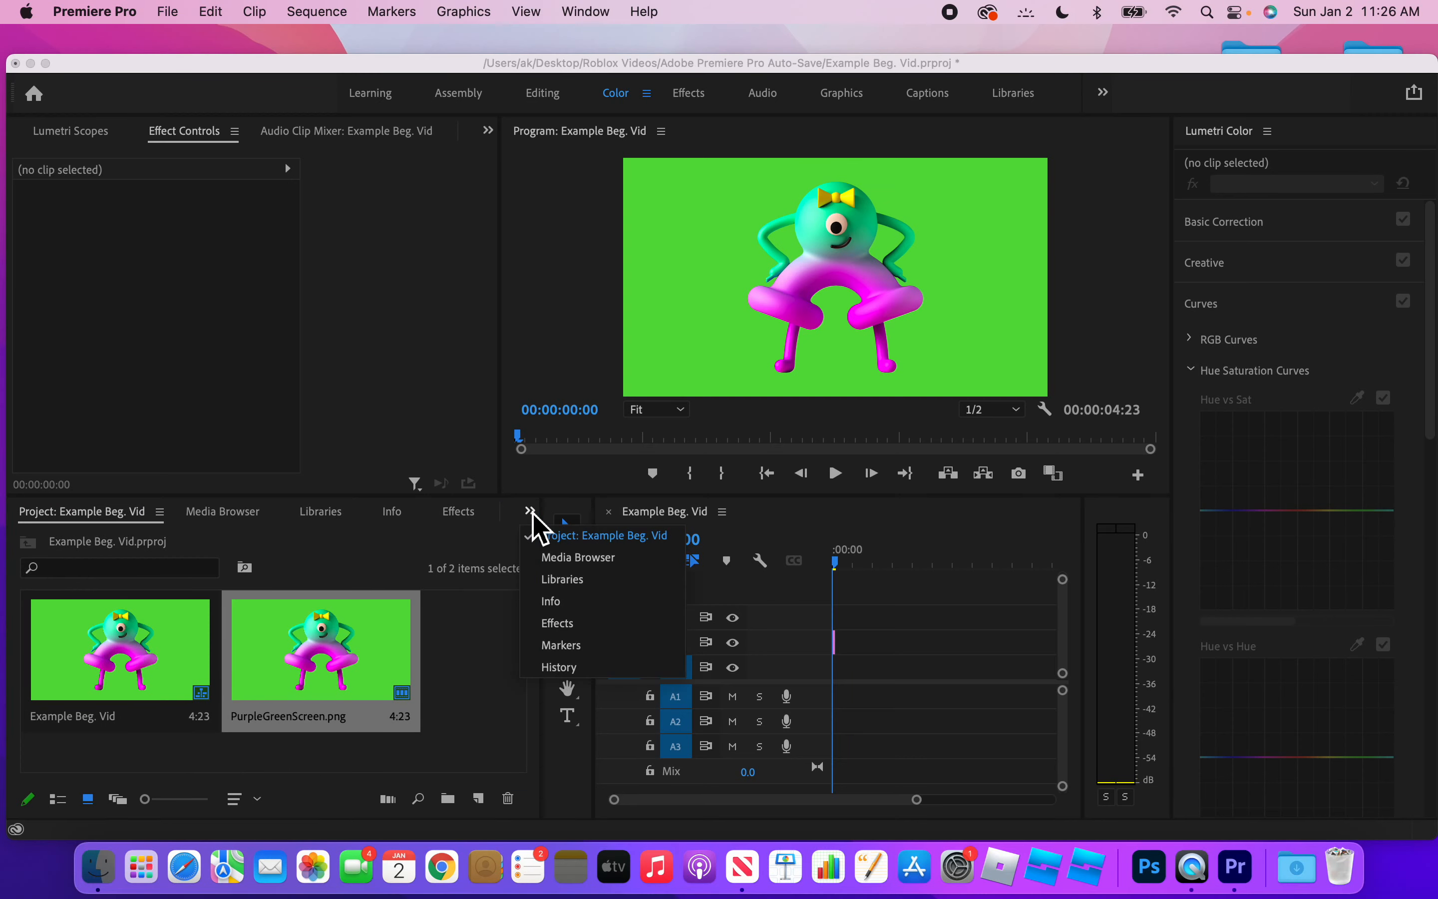
click(565, 582)
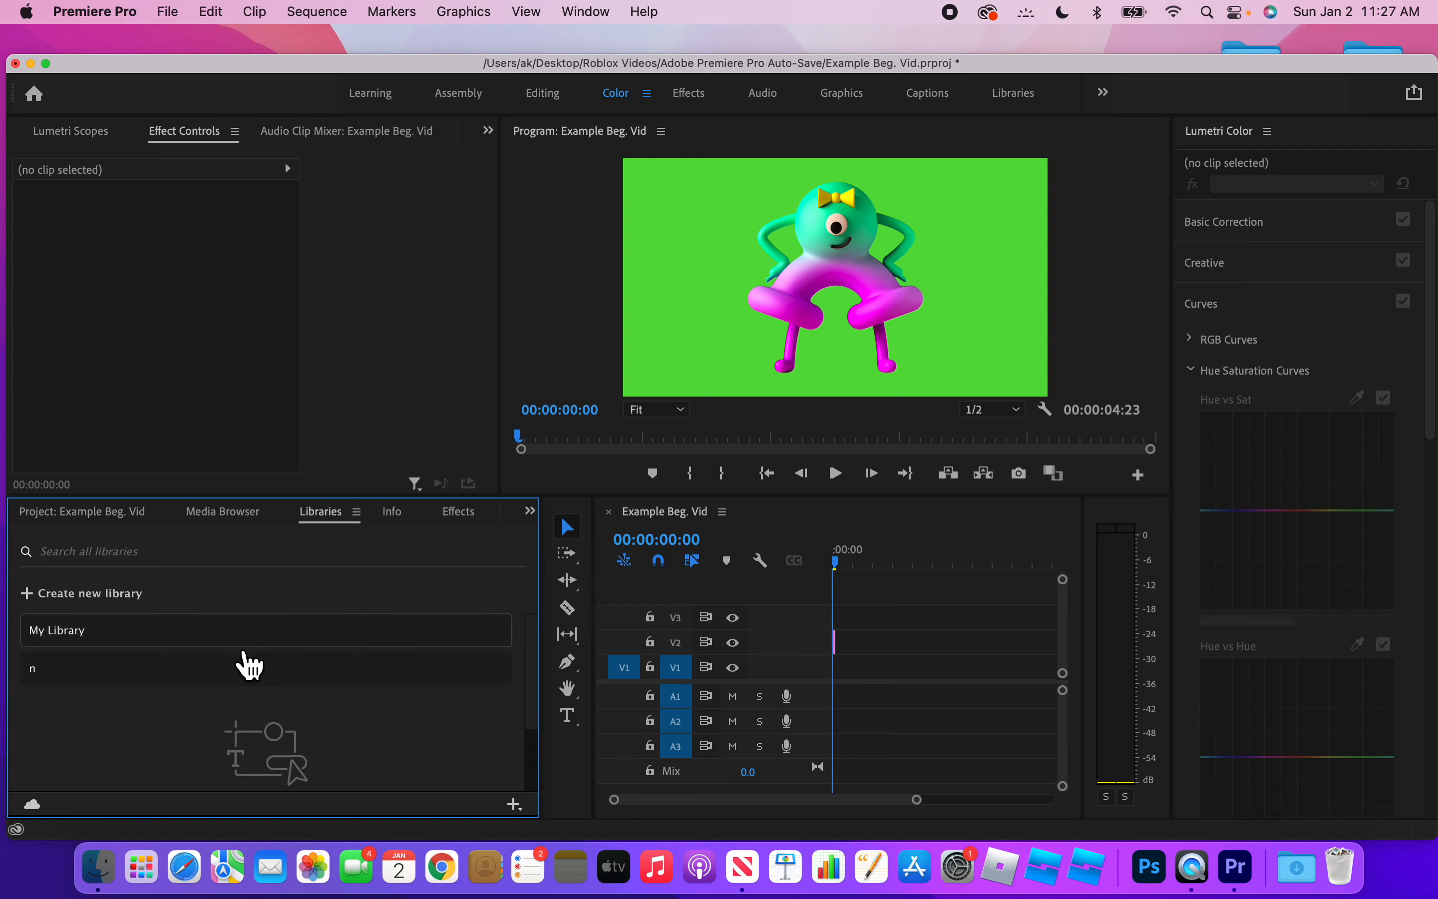
click(250, 631)
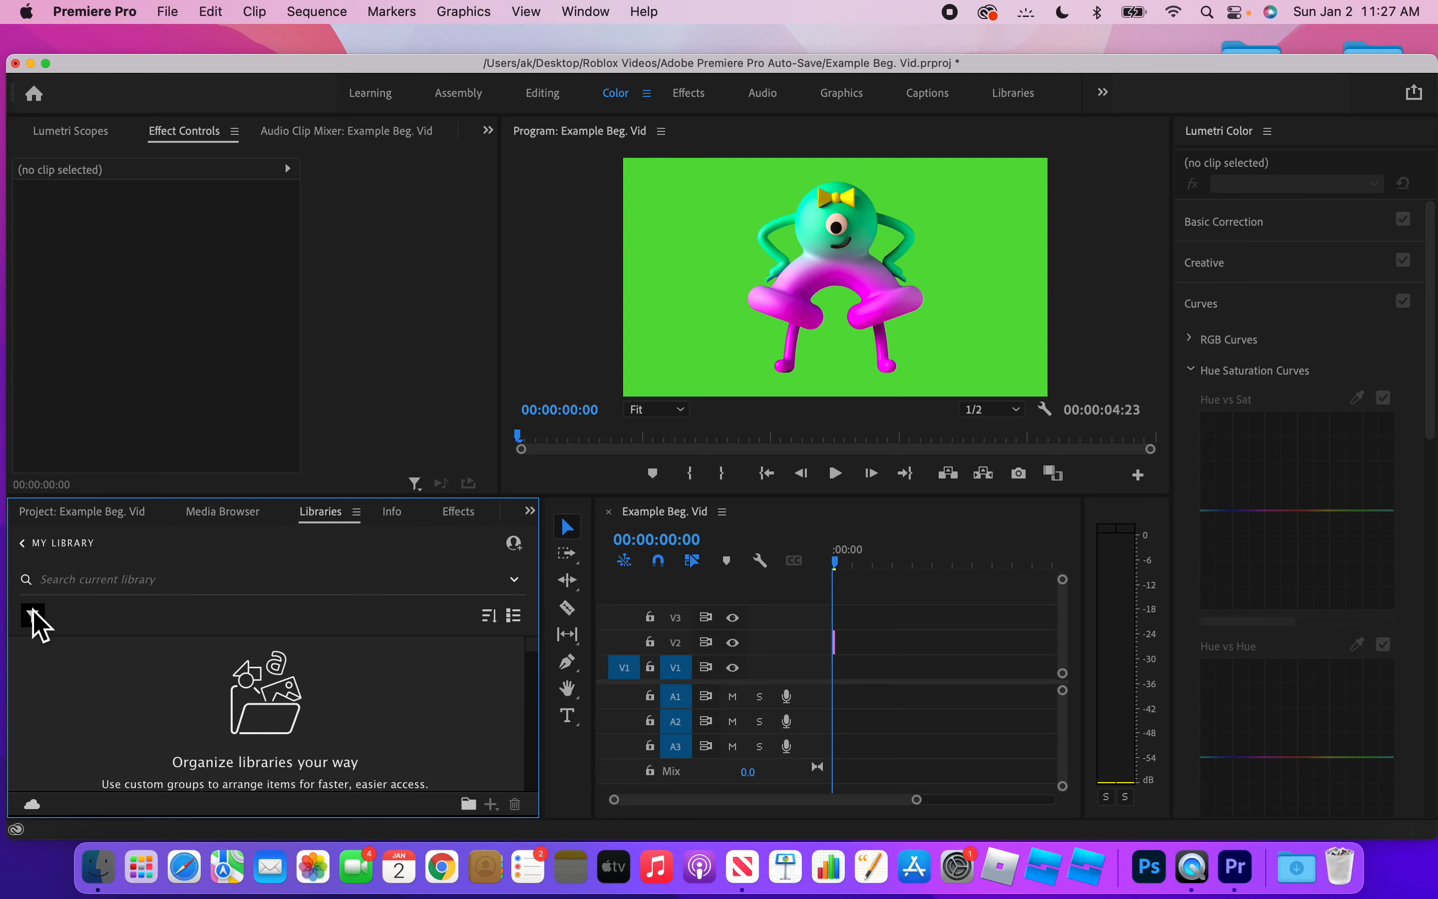
click(22, 543)
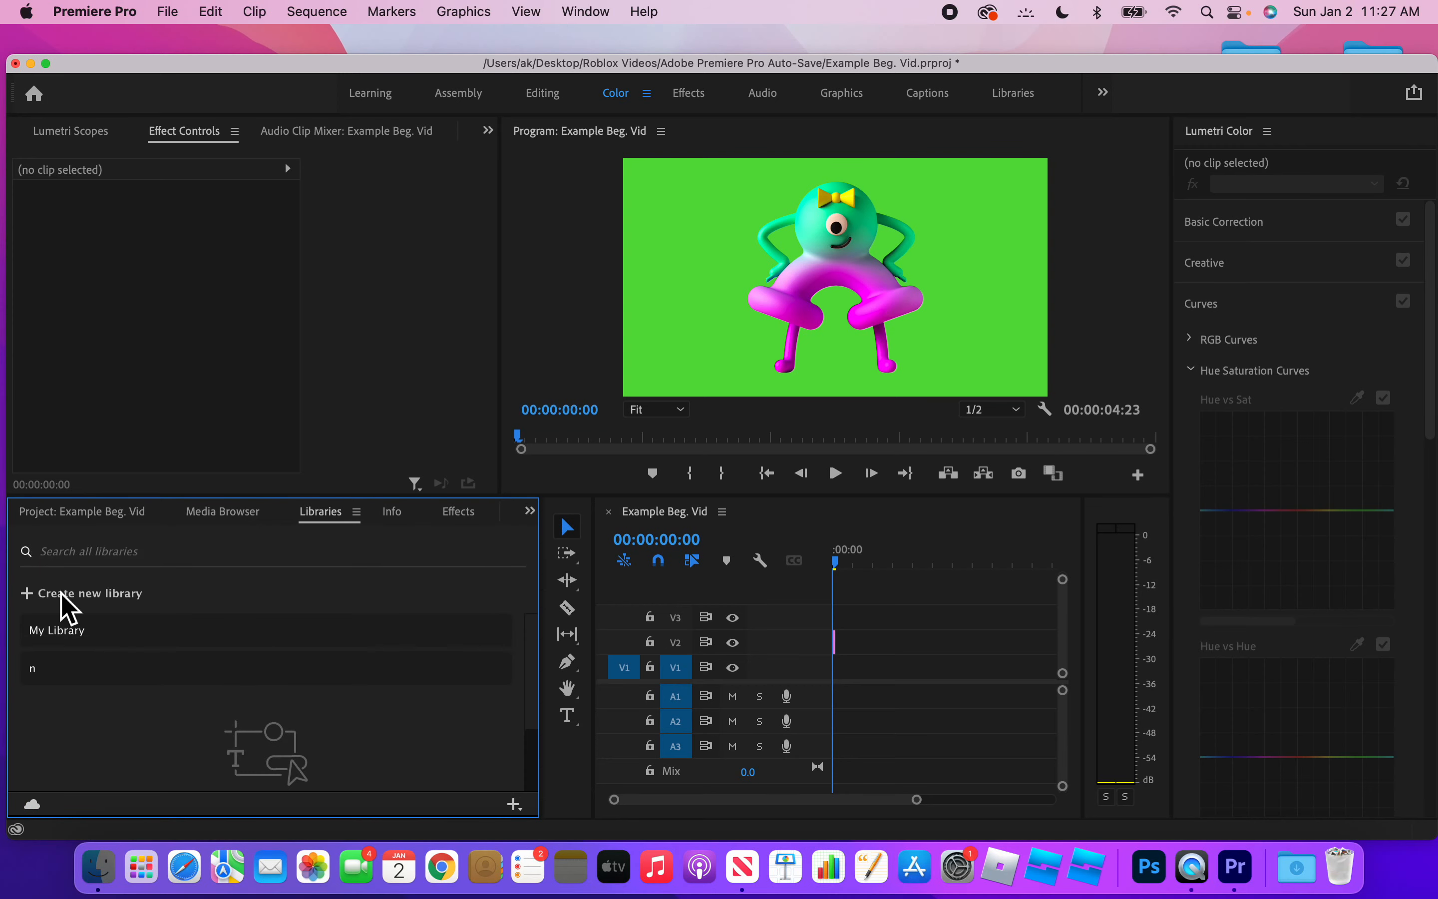
click(82, 677)
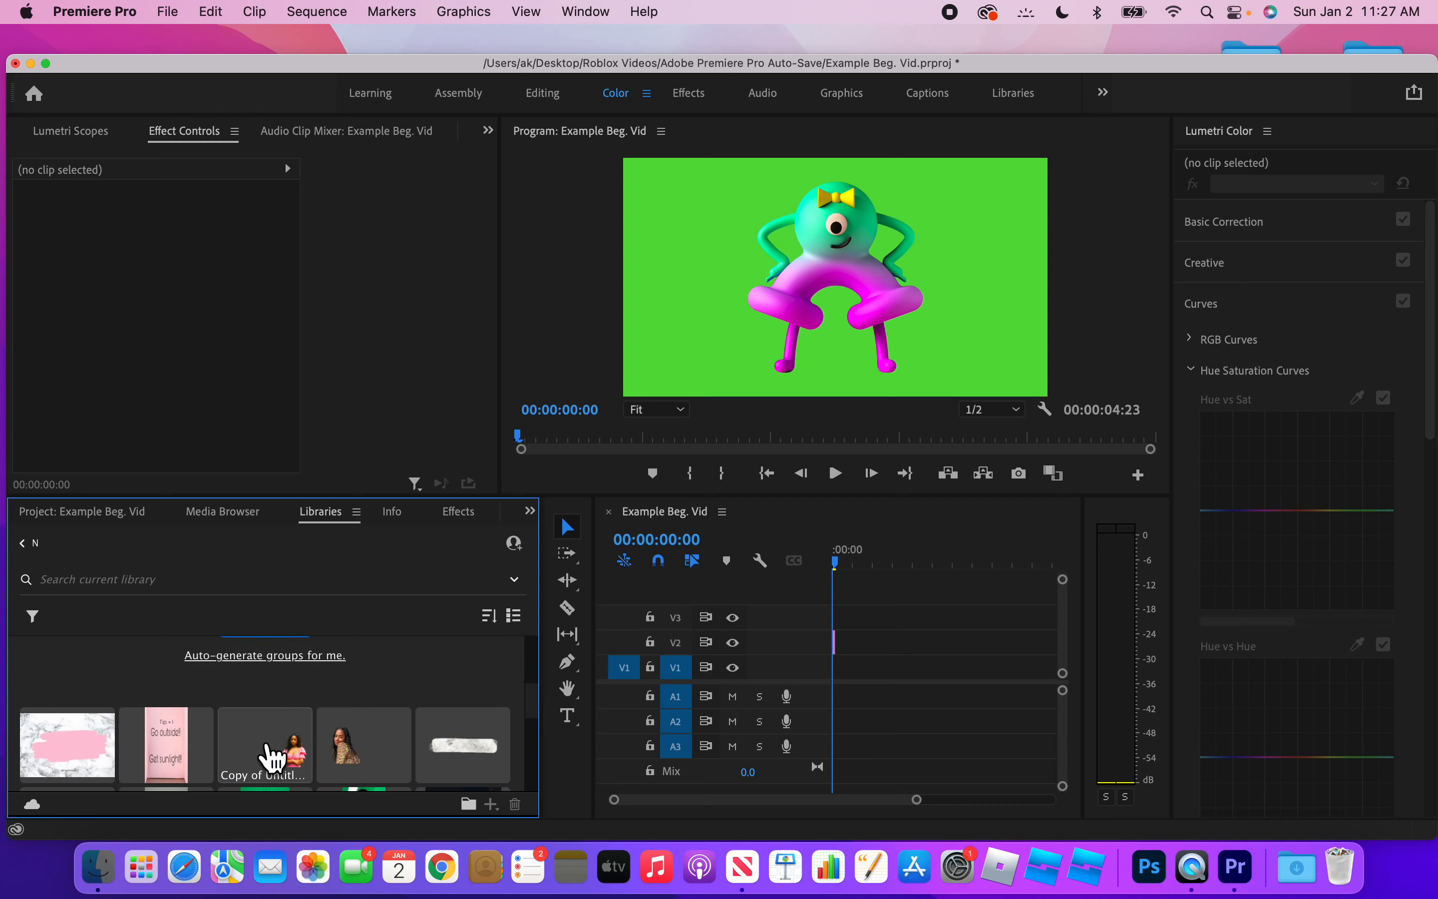
scroll(282, 757, down, 5)
drag(531, 769, 532, 732)
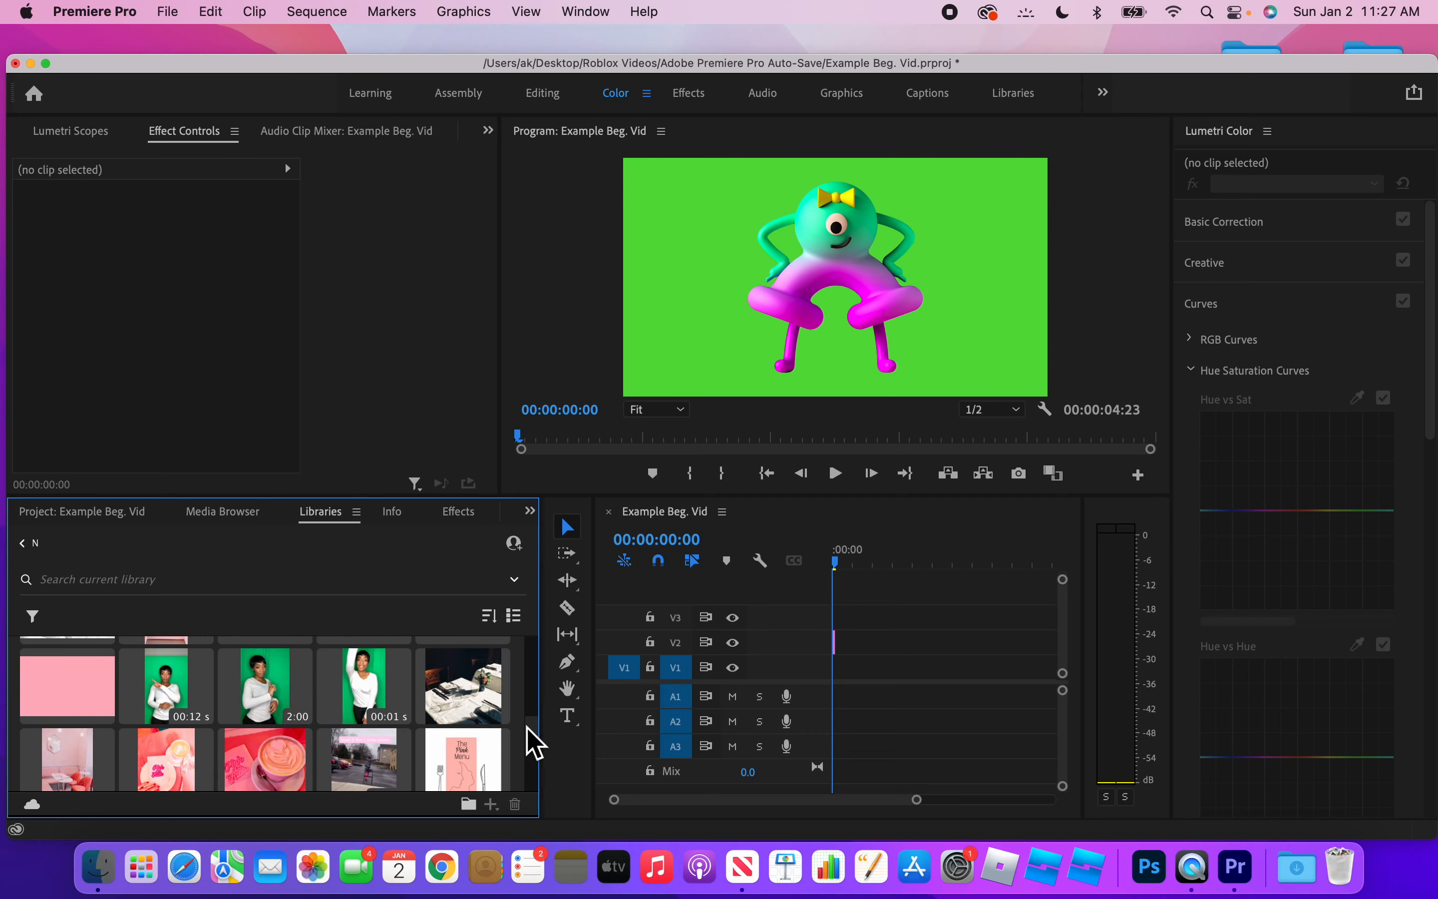
drag(528, 727, 527, 720)
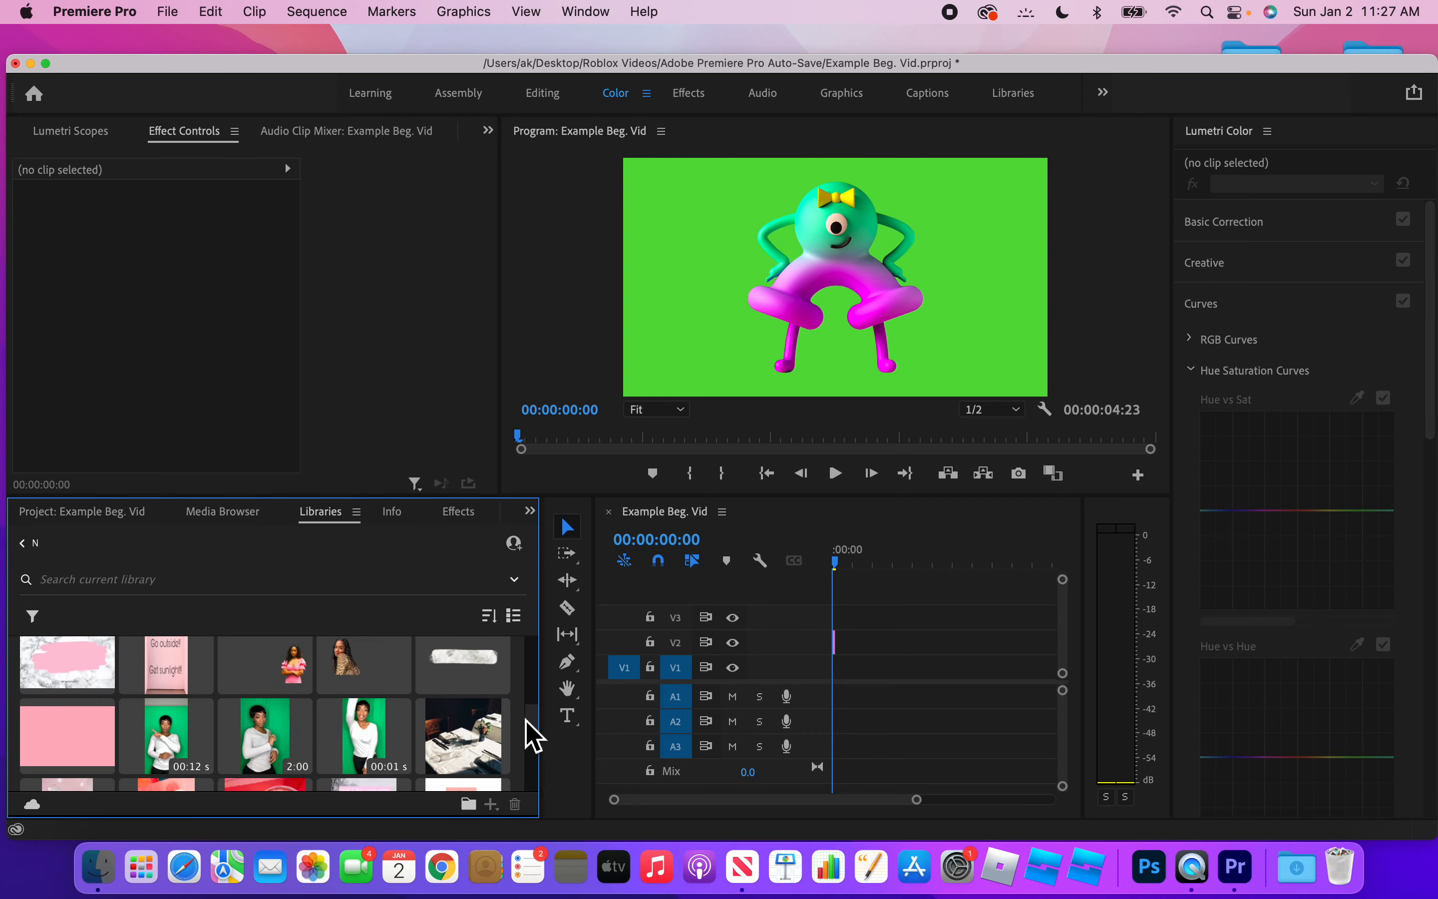
right_click(264, 724)
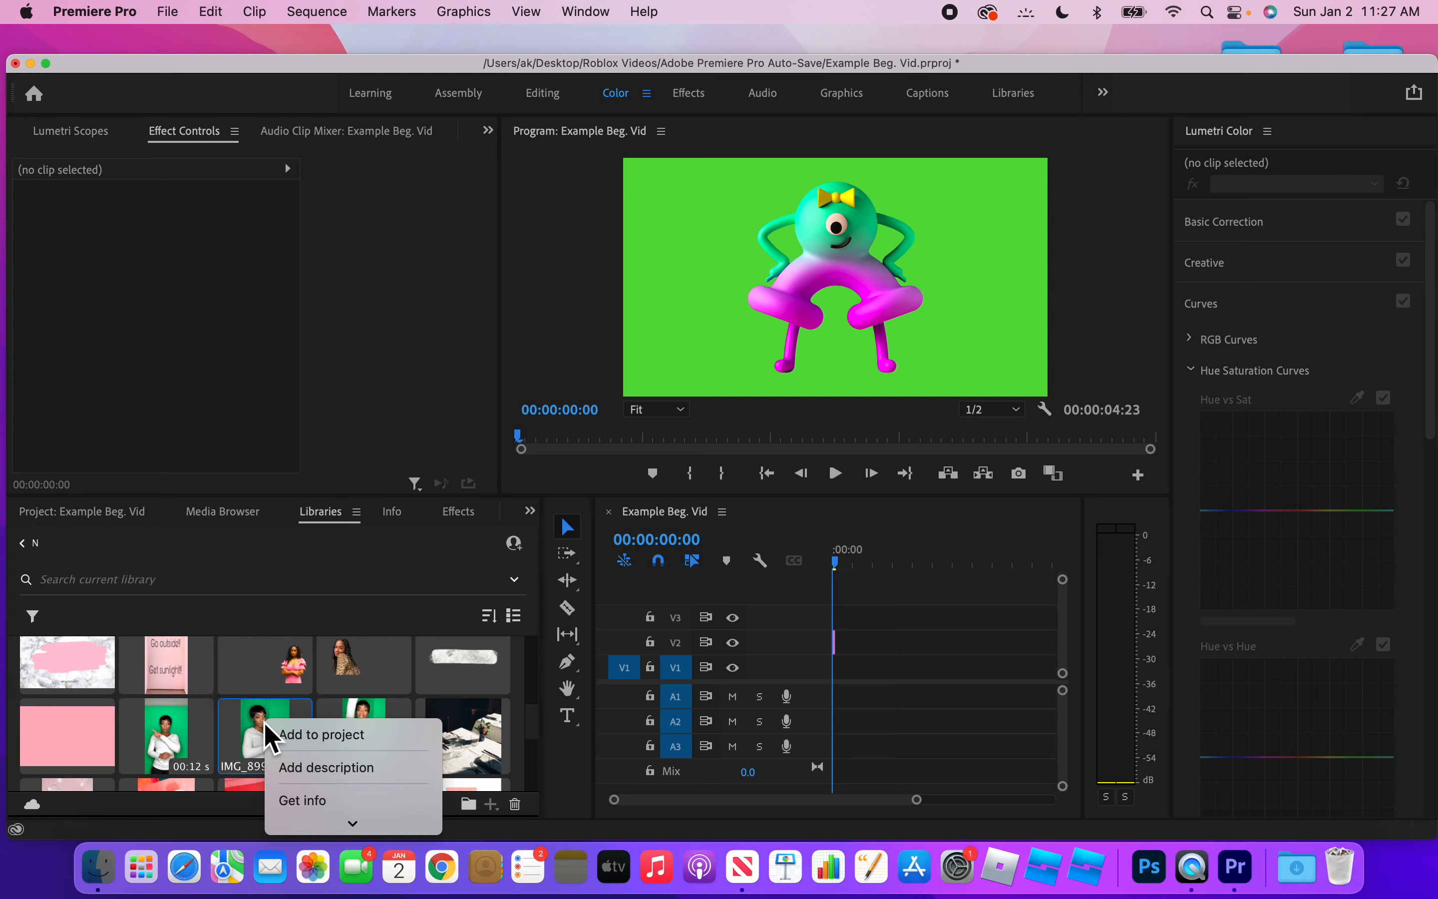
click(313, 737)
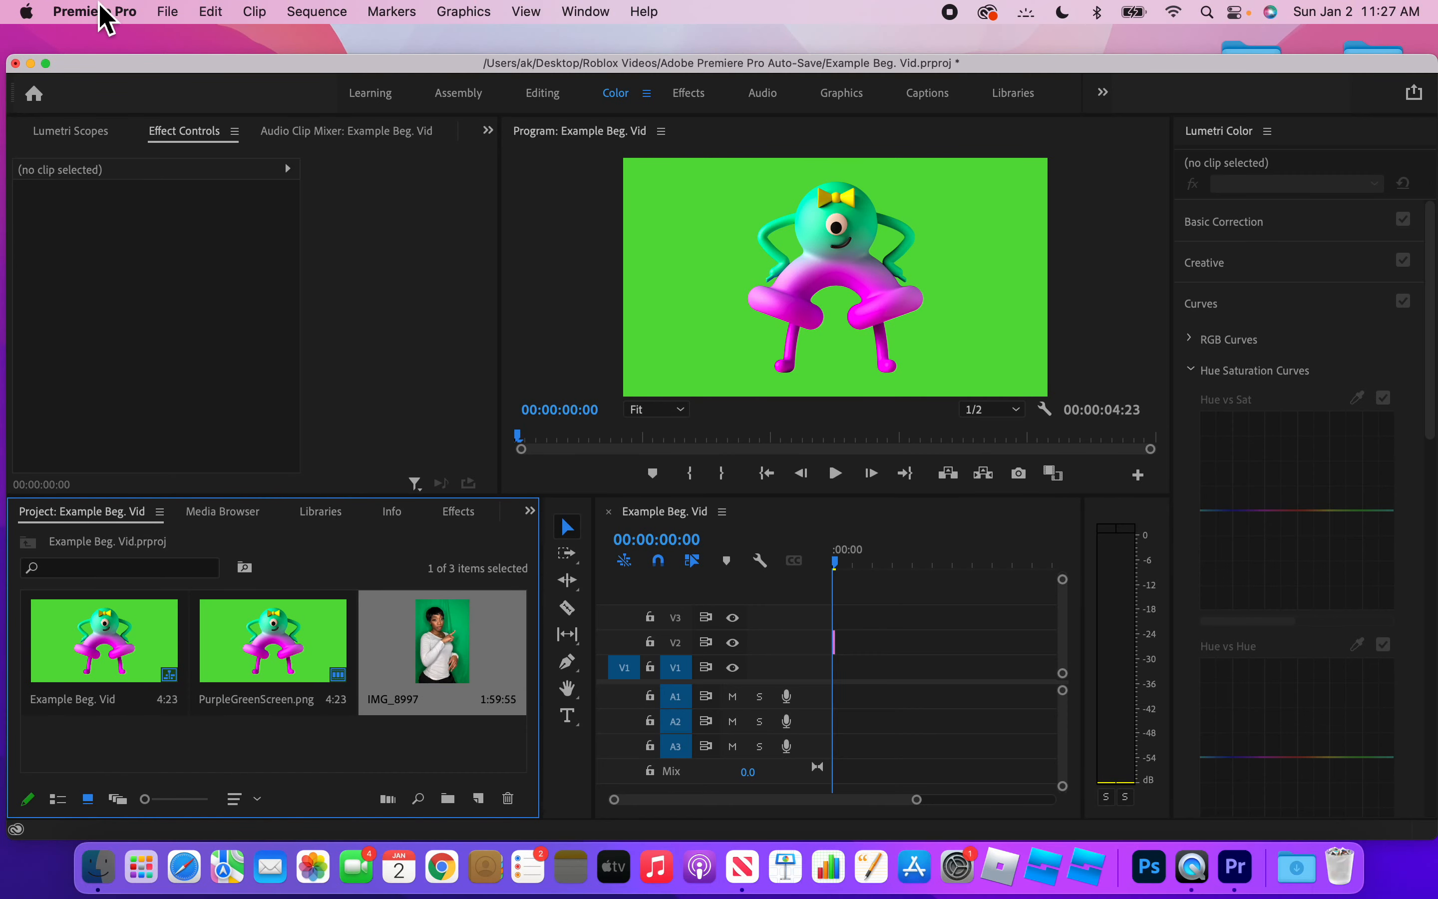
drag(20, 65, 13, 37)
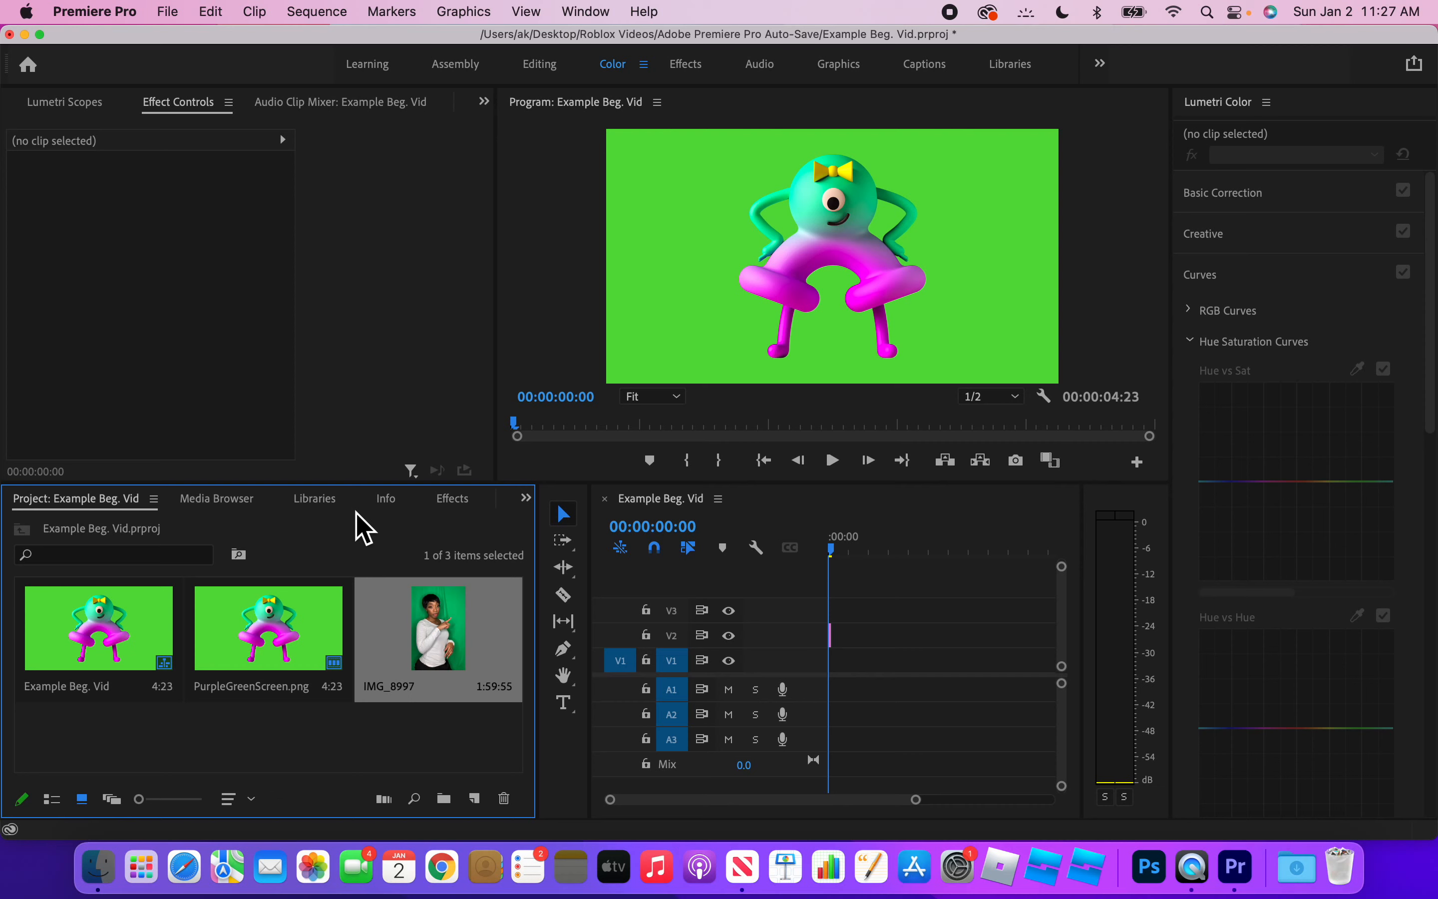
Search the effects for "ultra key" and expand the matching Video Effects.
drag(917, 799, 848, 808)
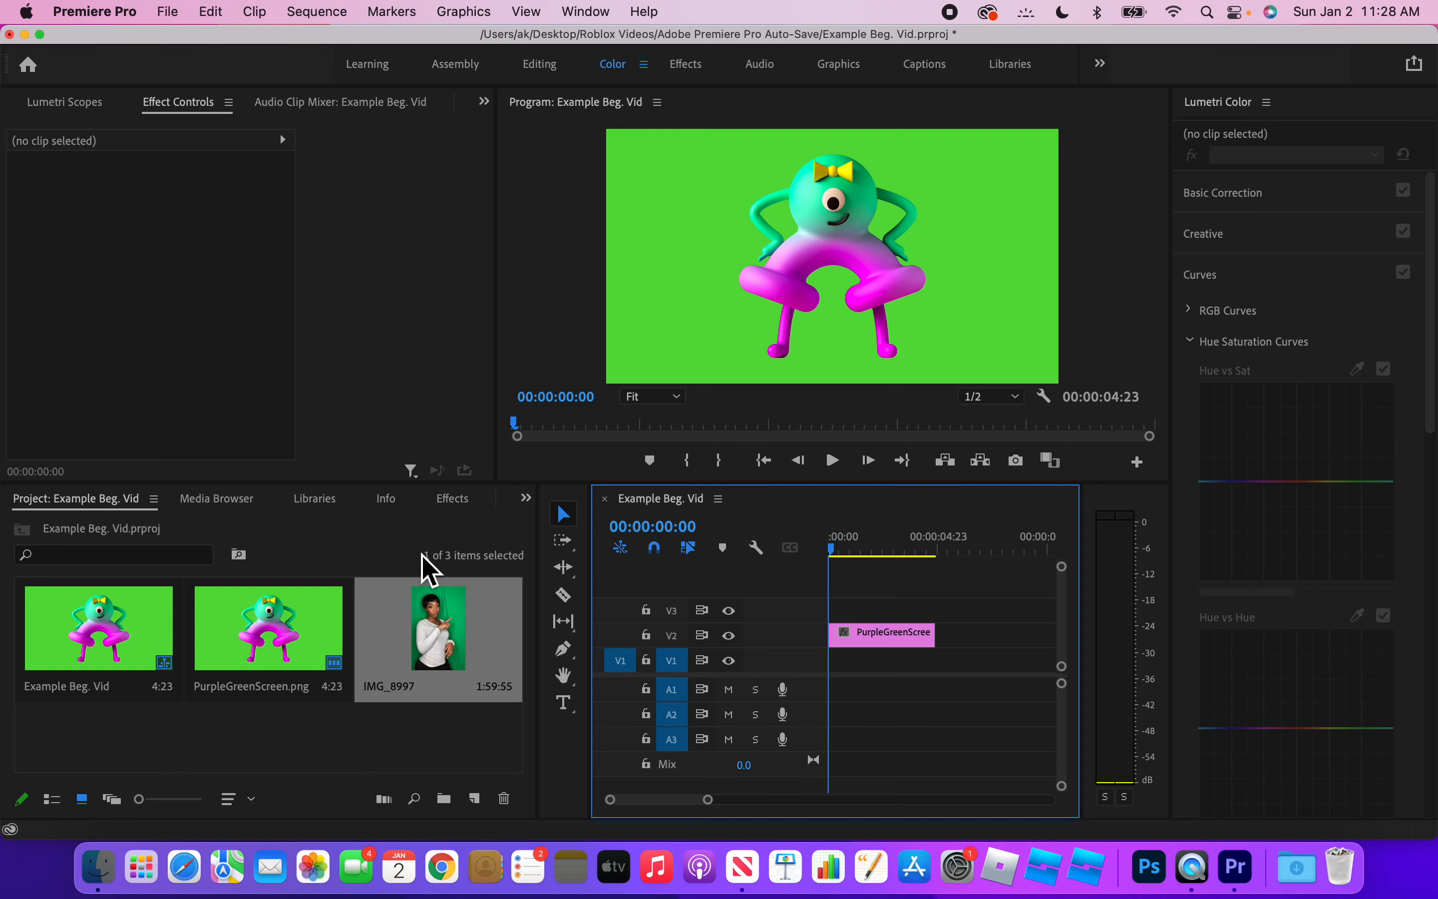
click(458, 500)
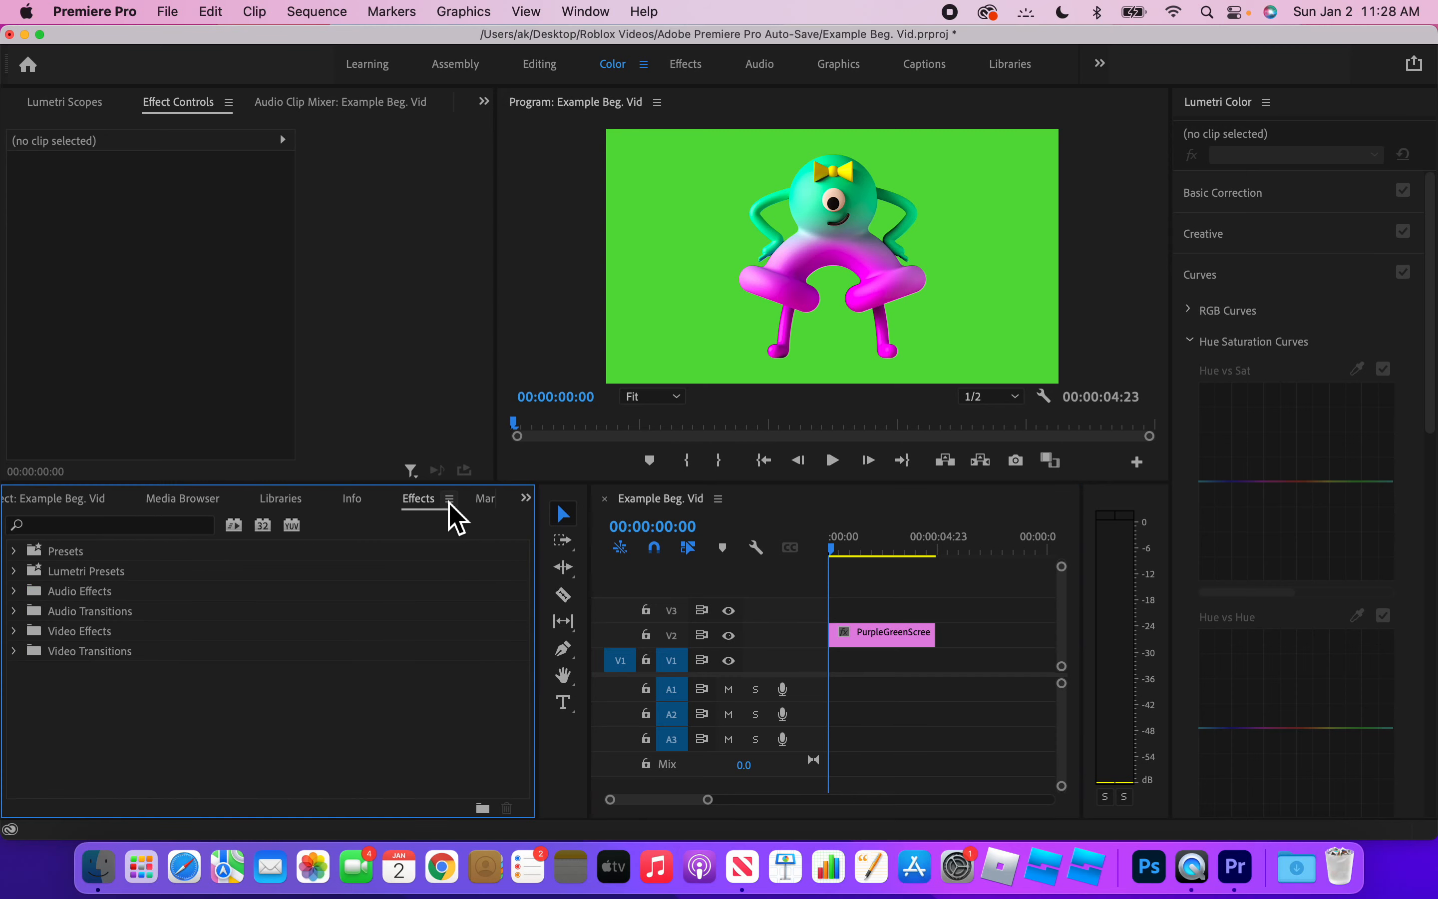
click(192, 531)
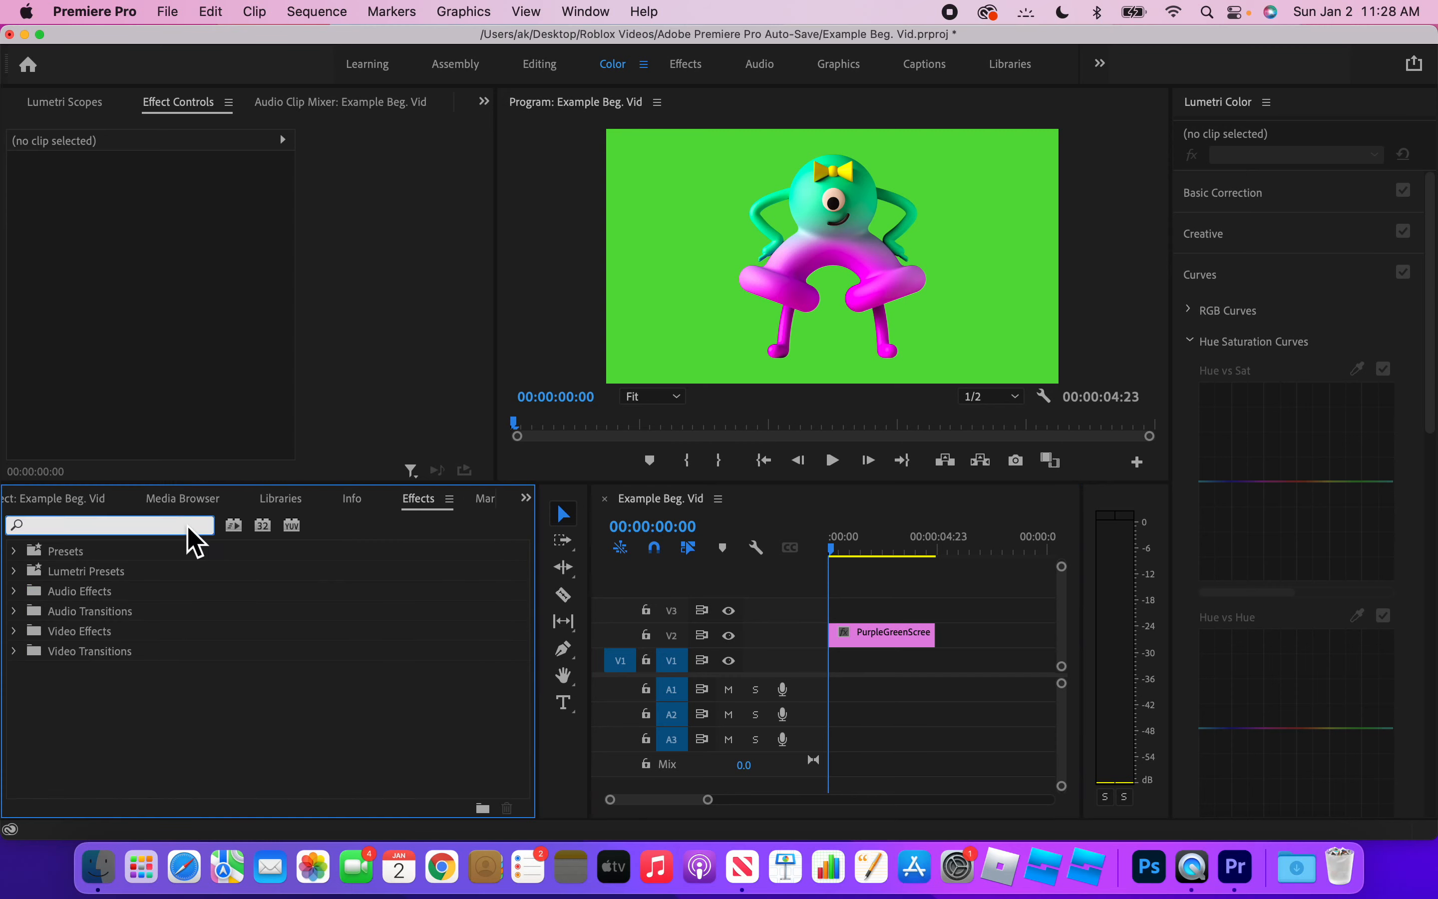
text(ultr)
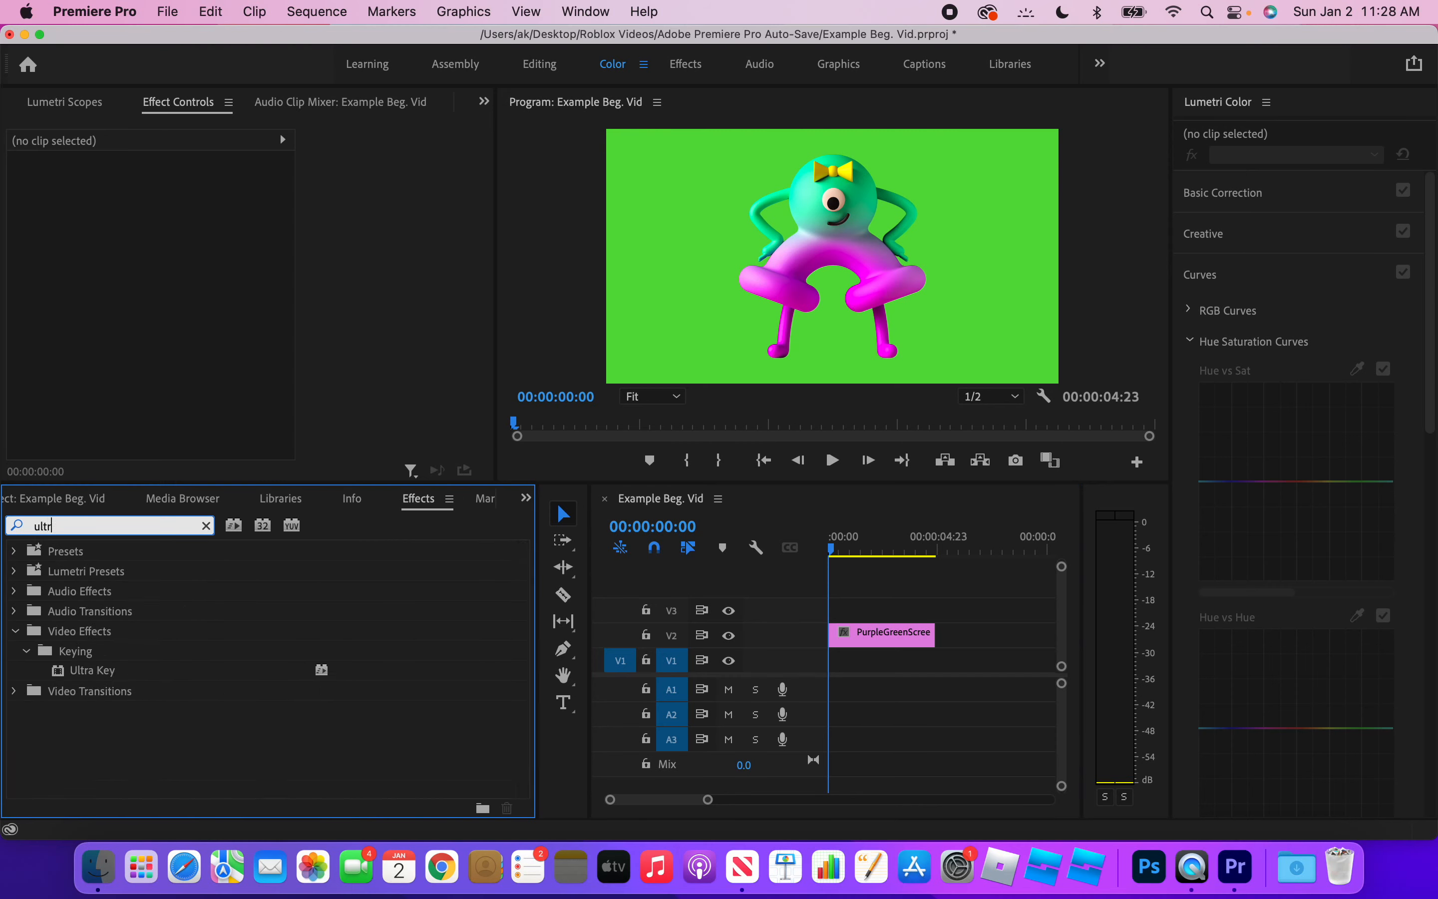
text(a key)
click(527, 501)
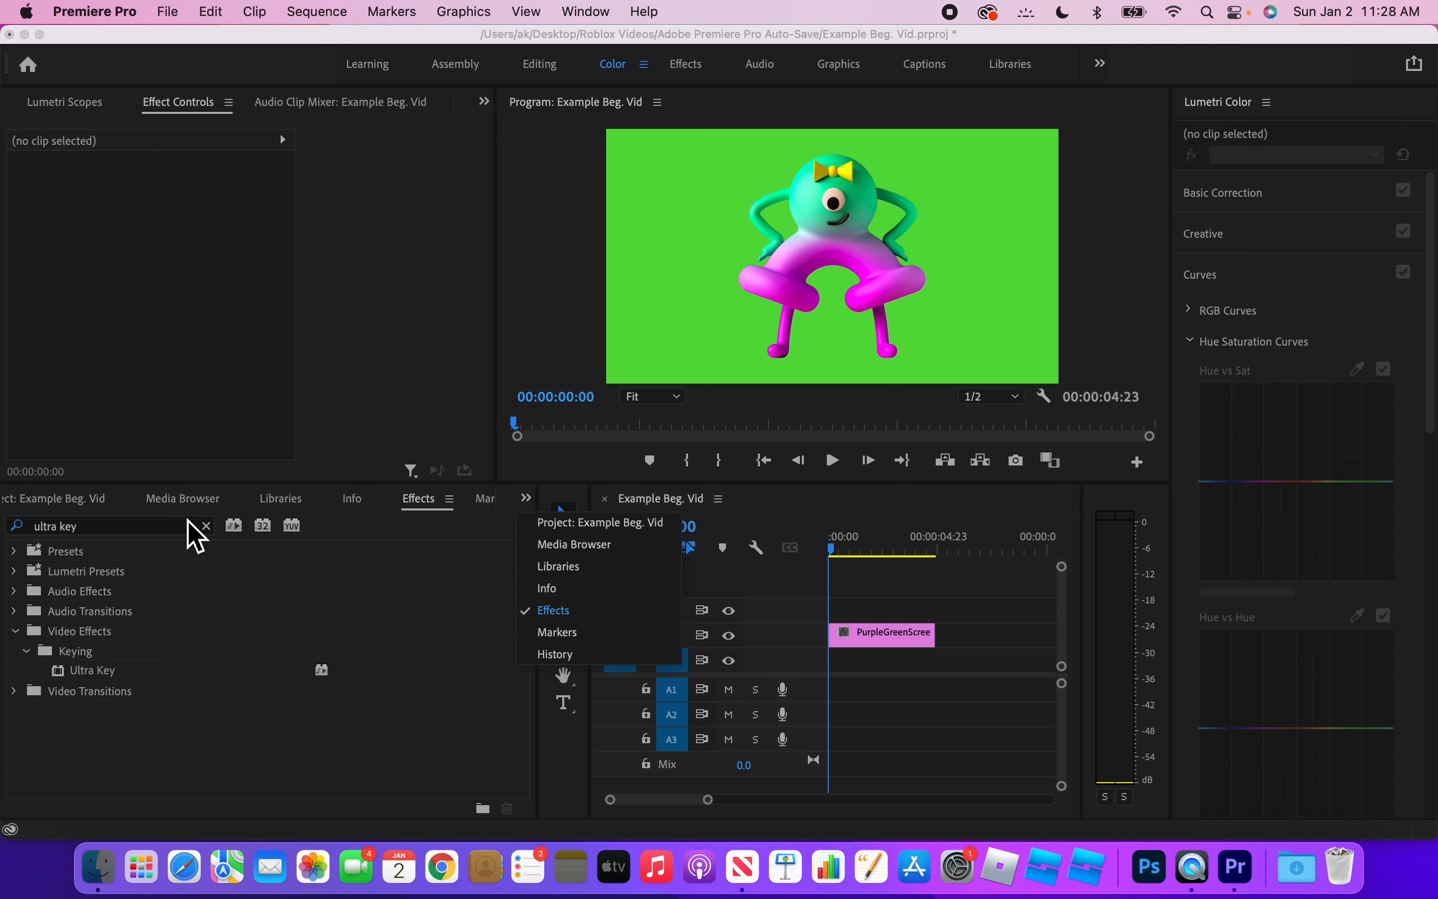
click(176, 526)
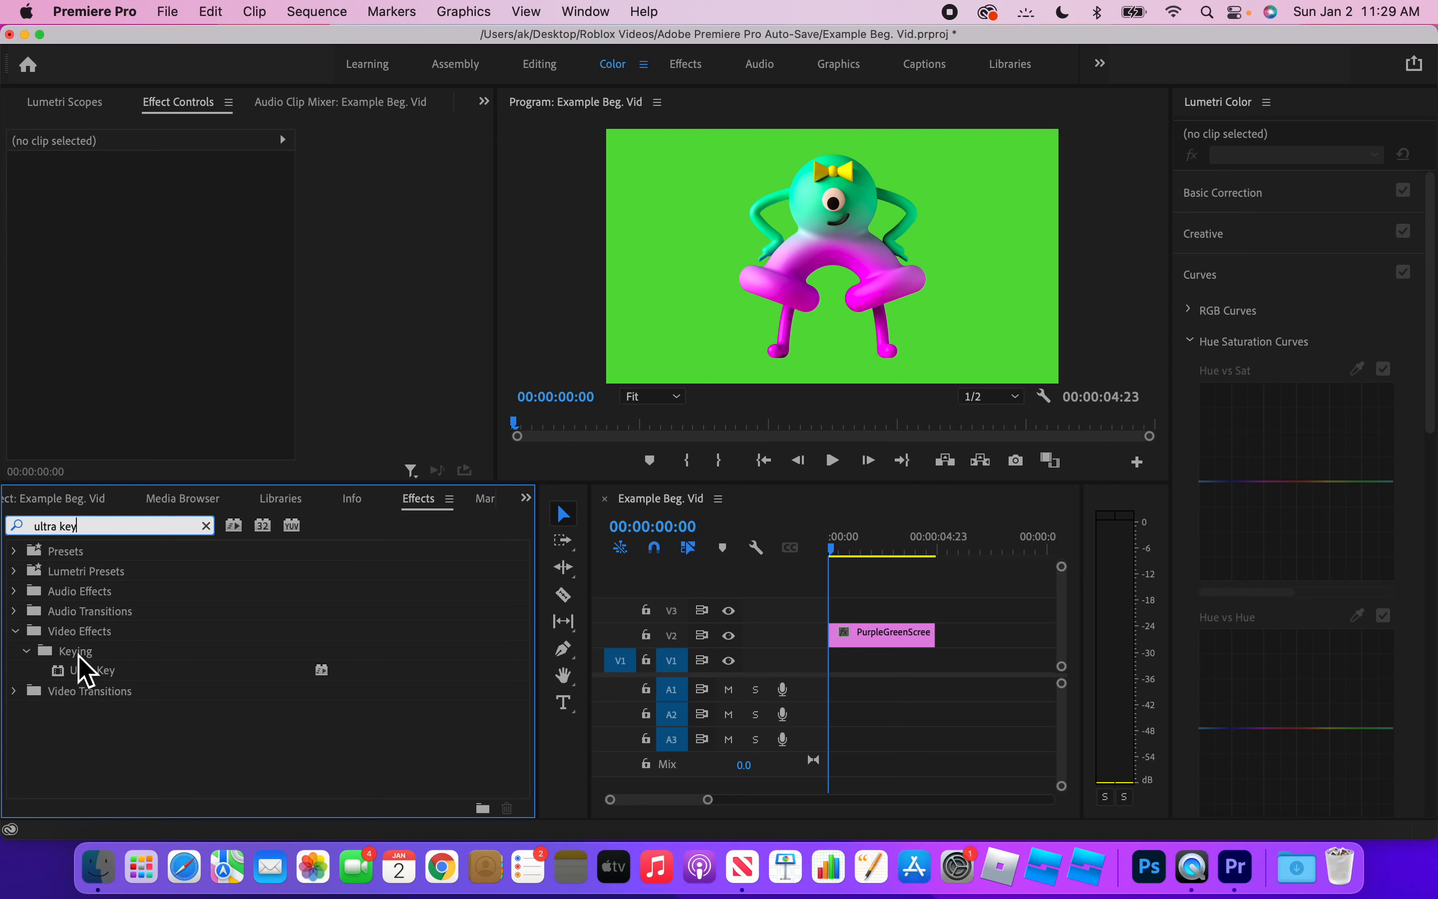
click(15, 631)
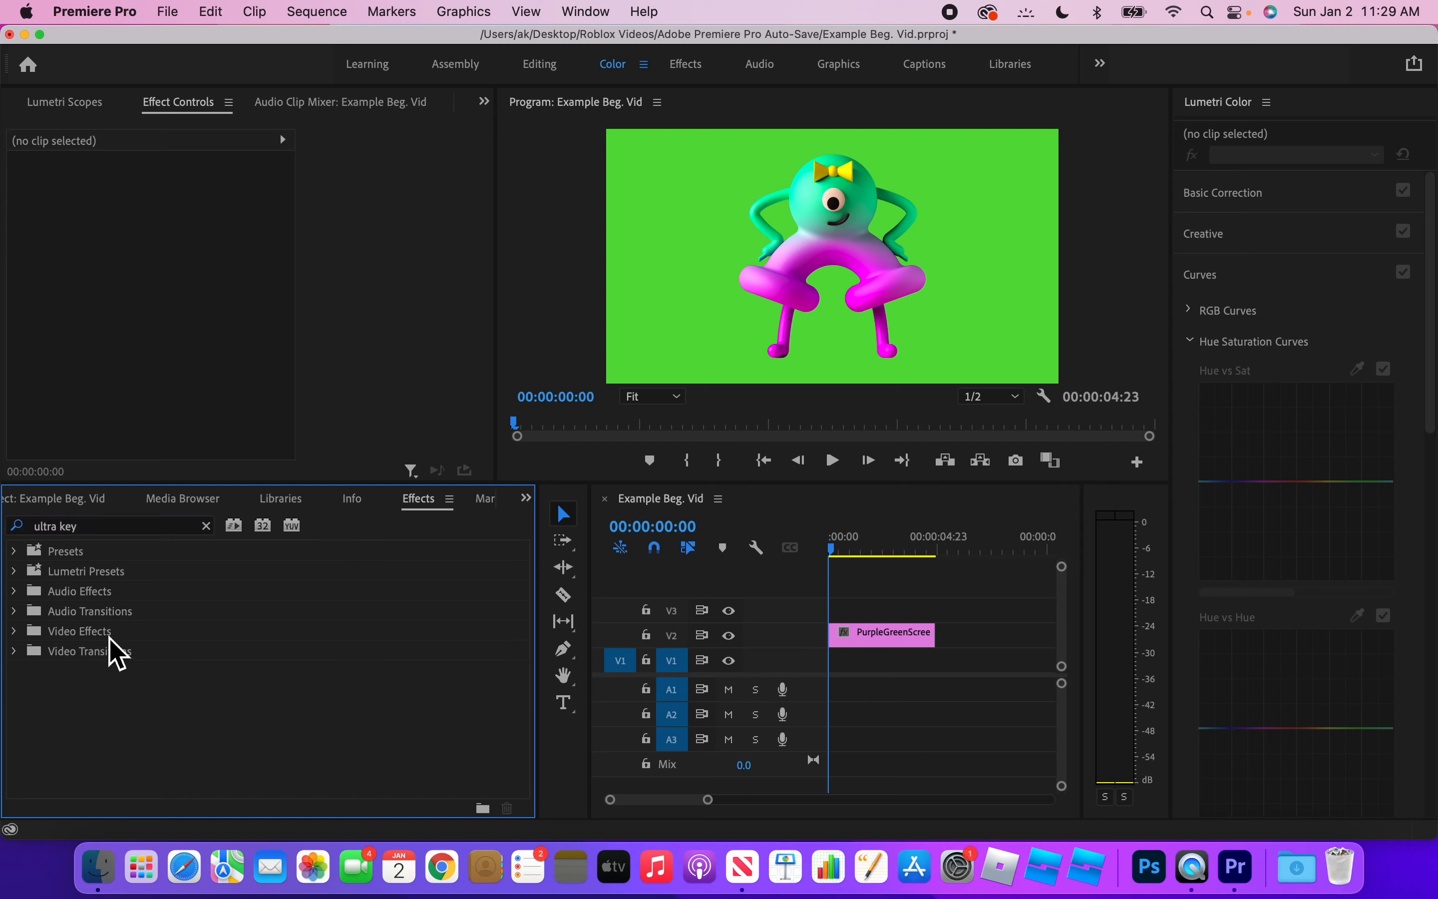
click(14, 631)
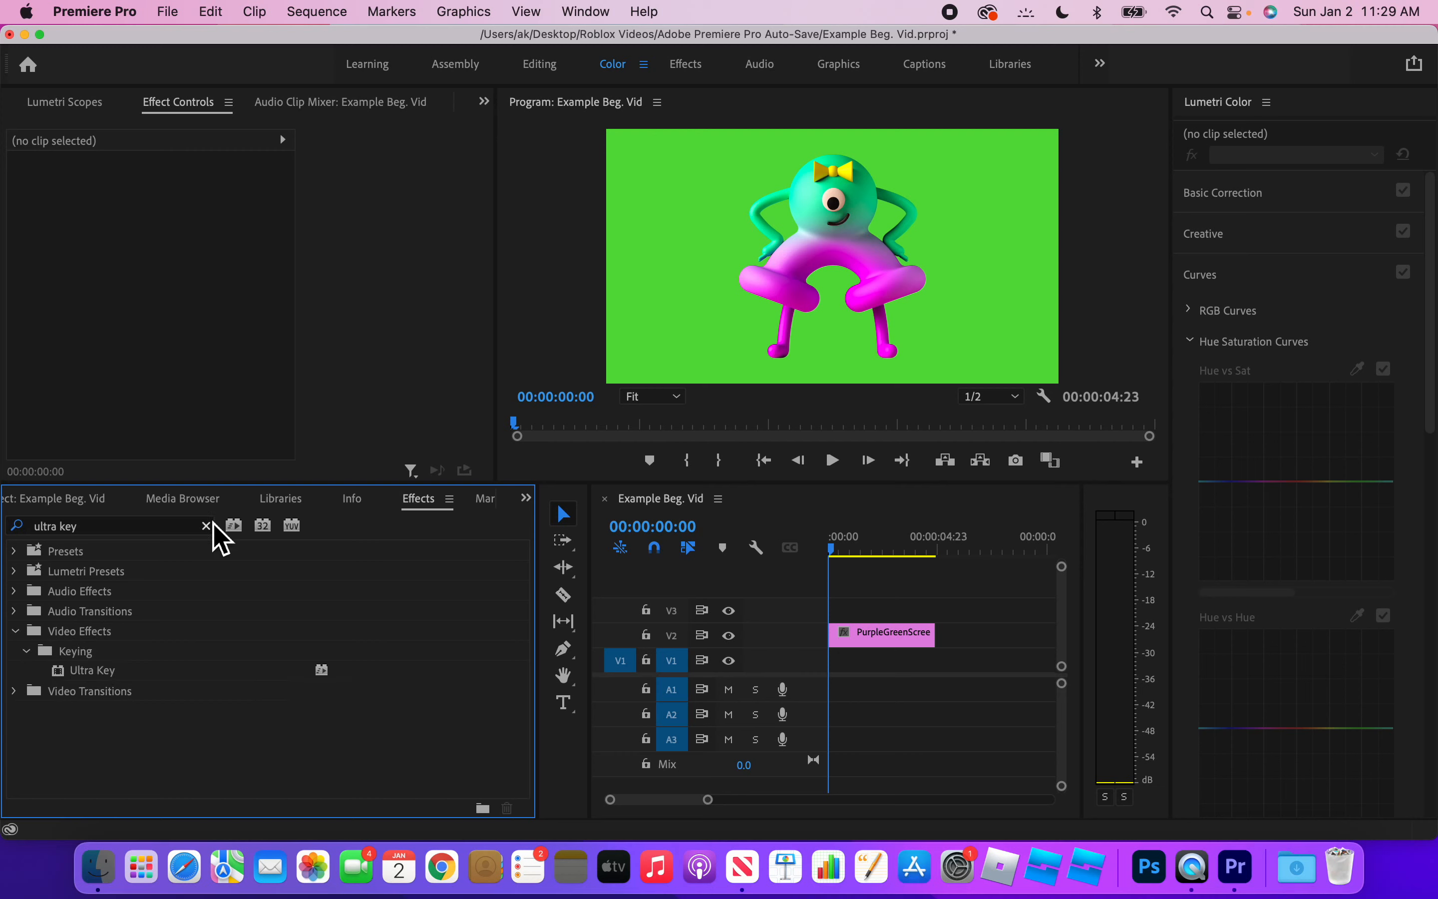
Apply the Ultra Key effect to the PurpleGreenScreen.png clip on video track V2.
click(128, 674)
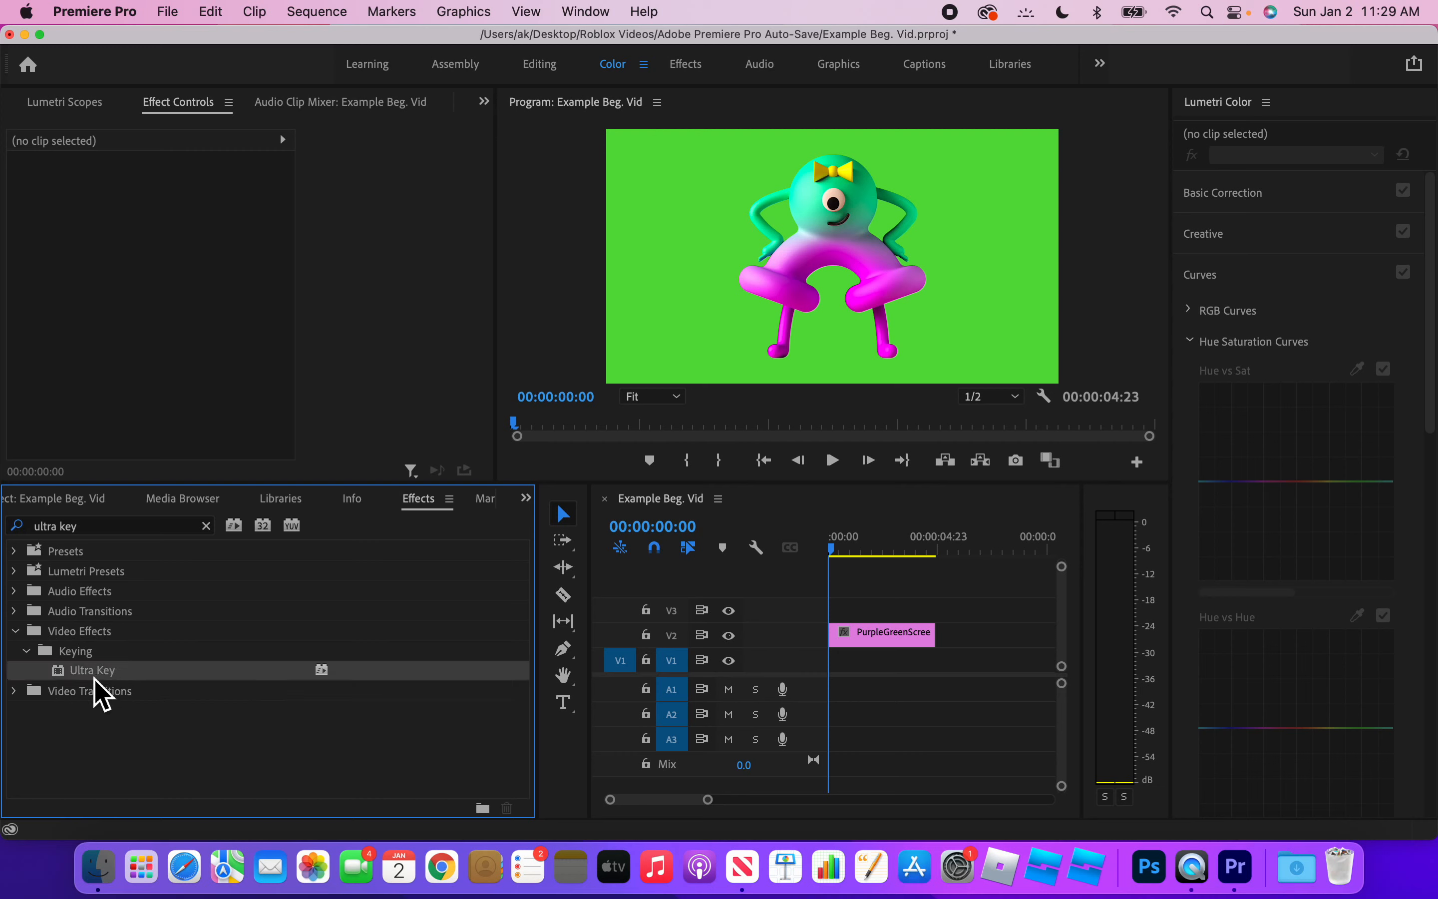
drag(92, 678, 864, 640)
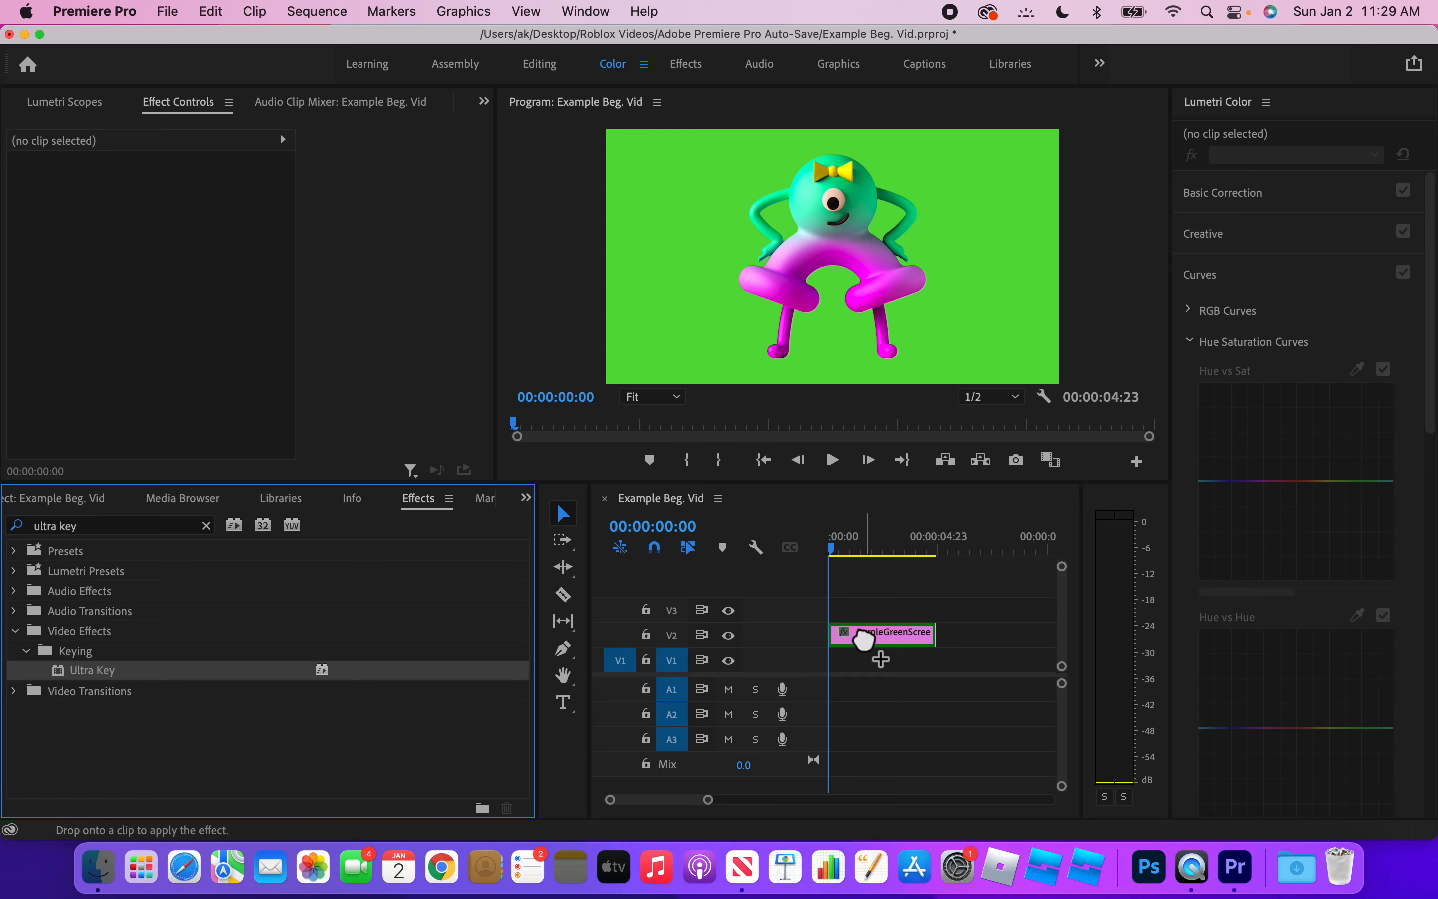
drag(865, 640, 939, 651)
drag(960, 650, 964, 631)
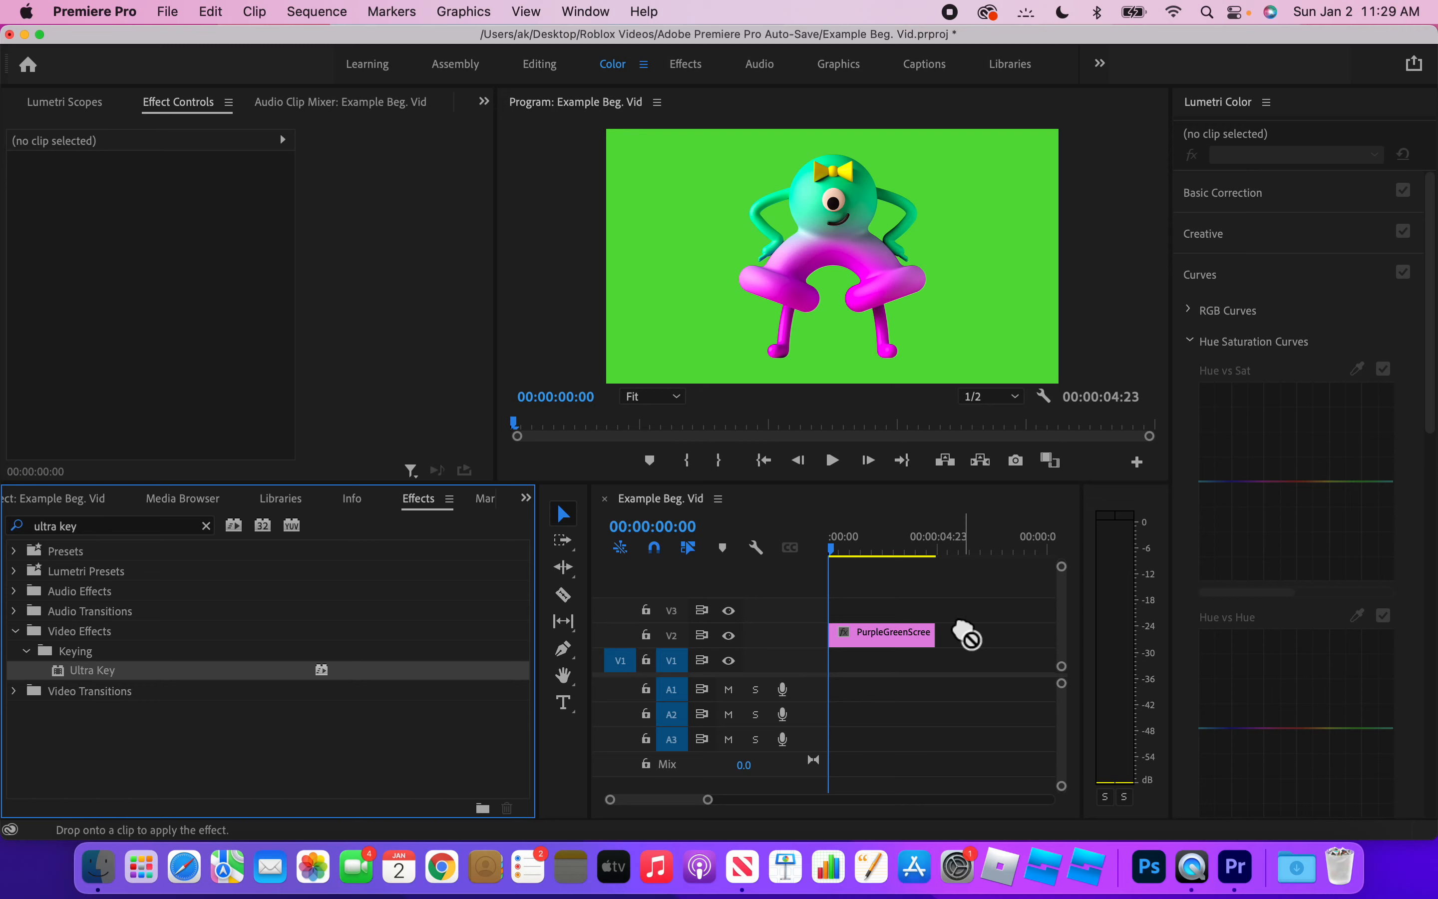
drag(964, 631, 900, 636)
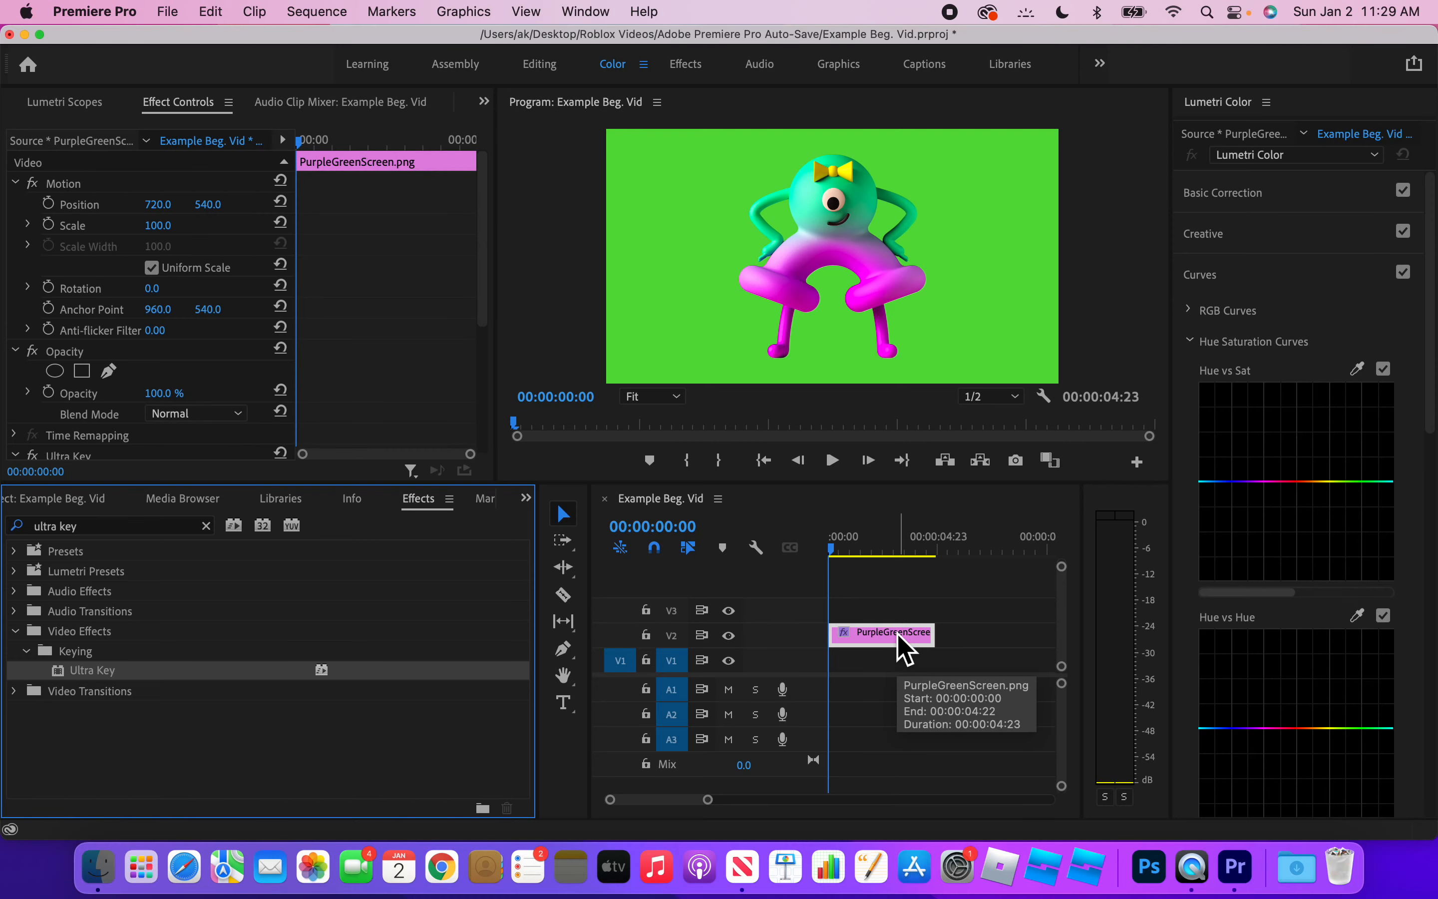
Show the PurpleGreenScreen.png clip's effect controls and sample its green background as the Ultra Key key color.
scroll(232, 303, down, 2)
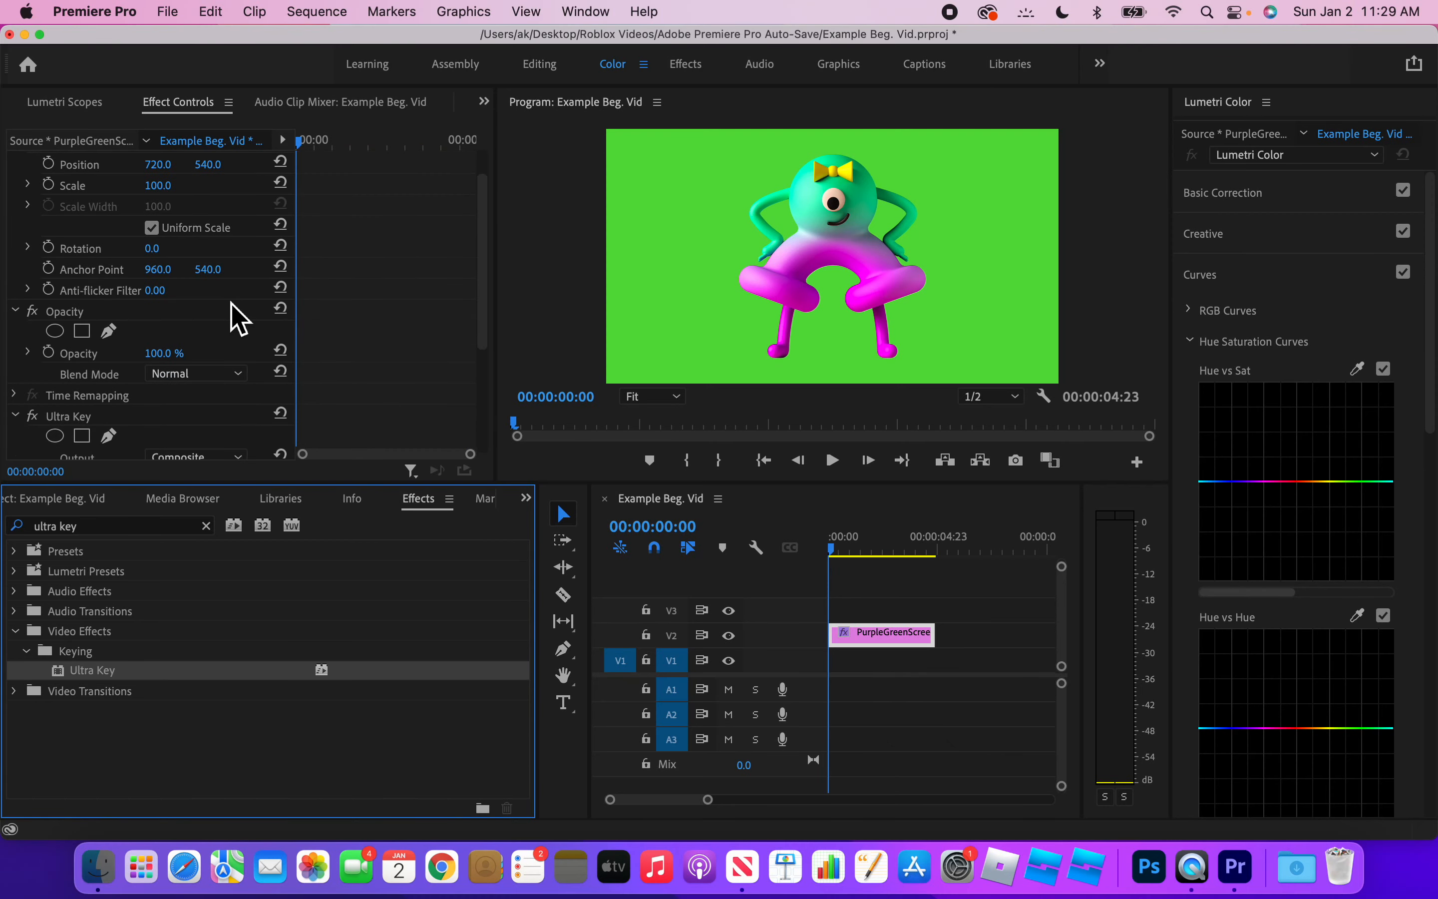
scroll(238, 315, up, 2)
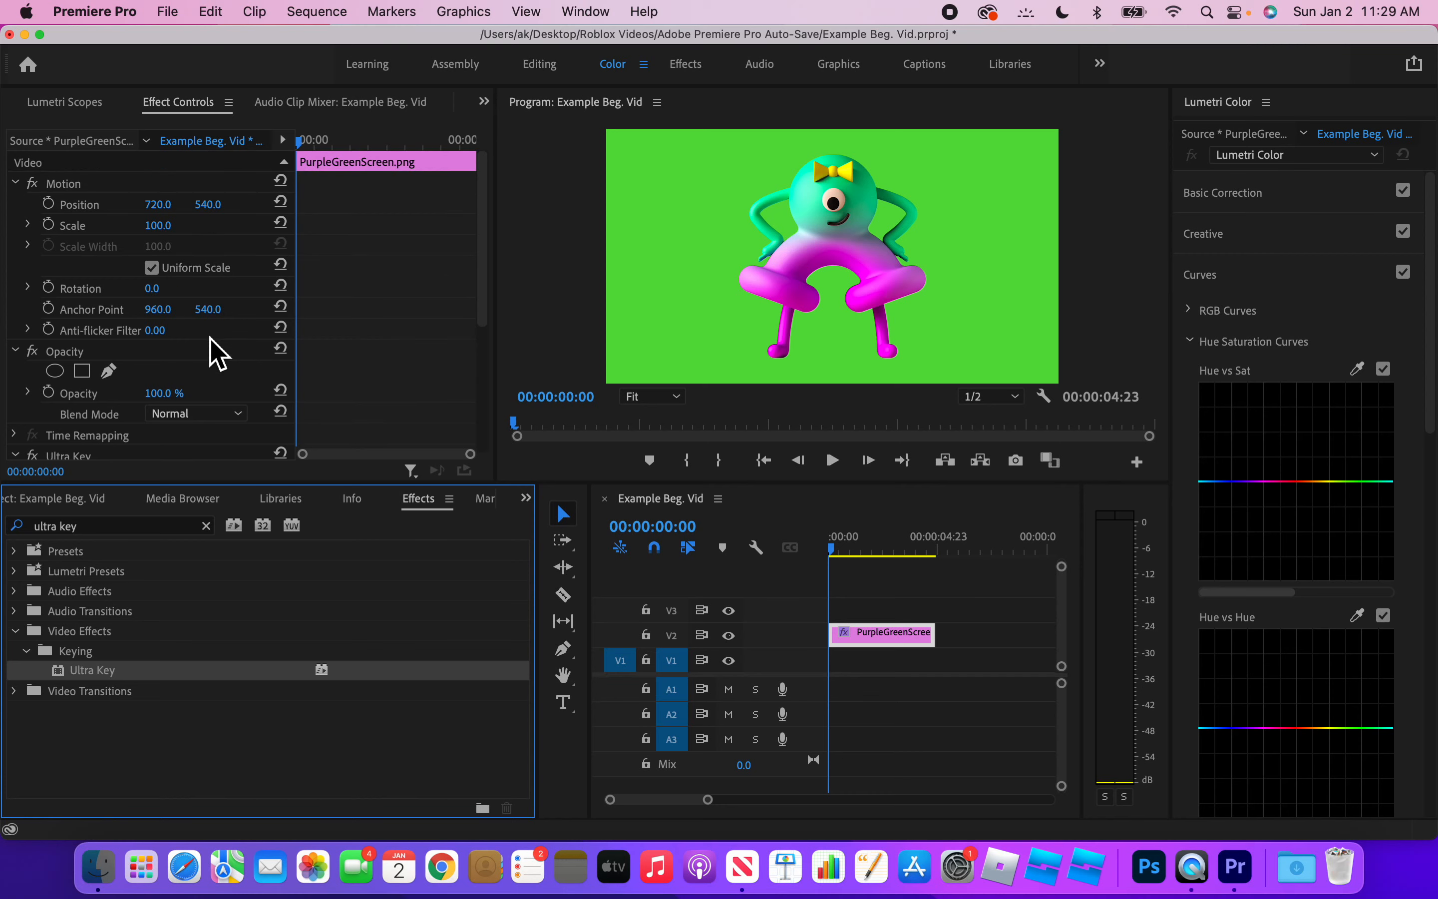
scroll(210, 350, down, 10)
scroll(209, 349, up, 10)
click(387, 107)
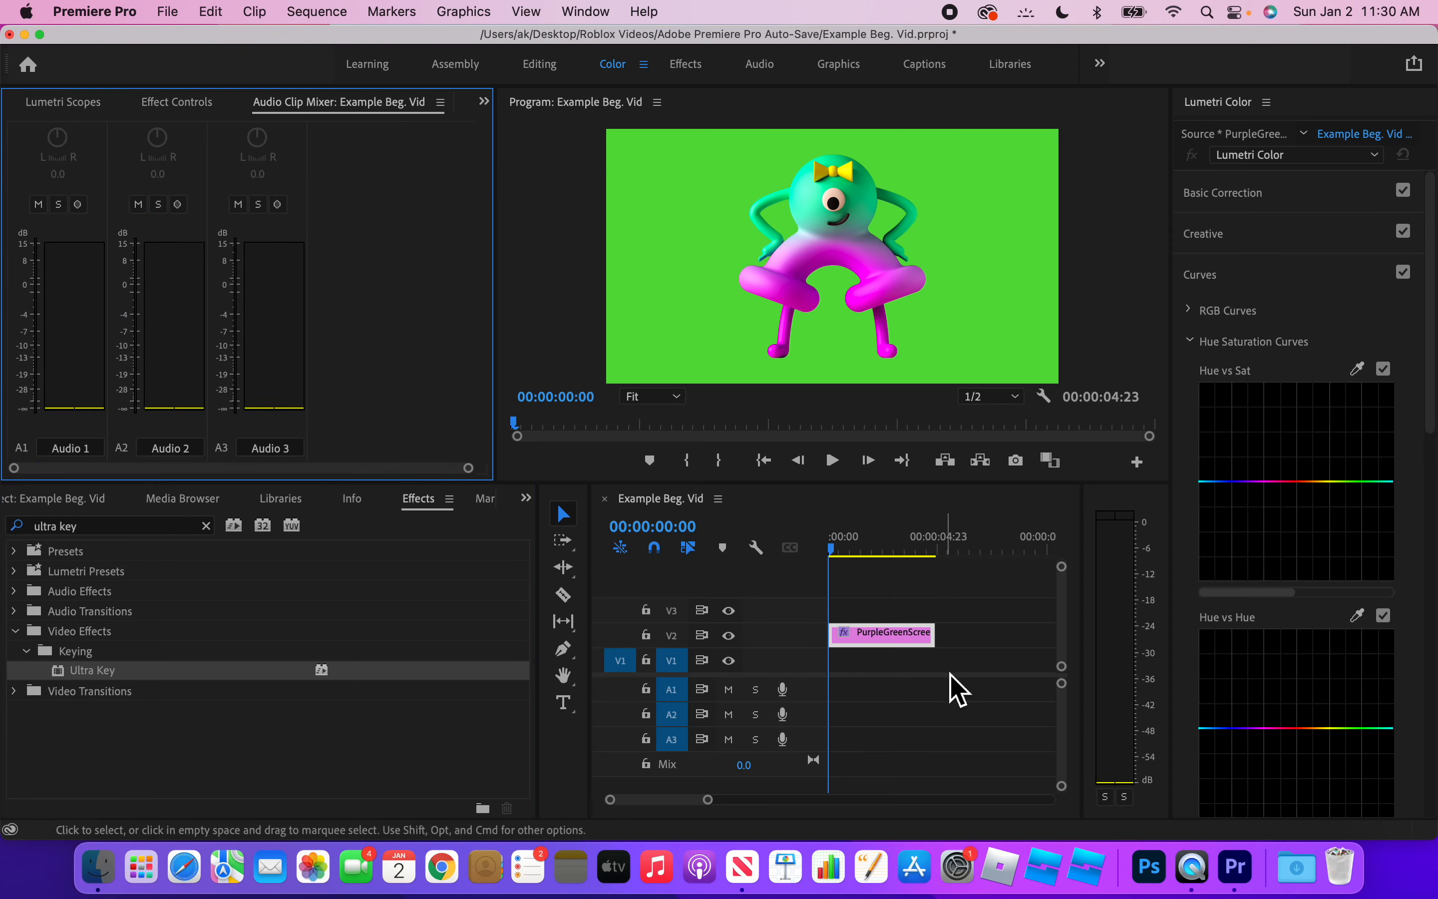
click(957, 663)
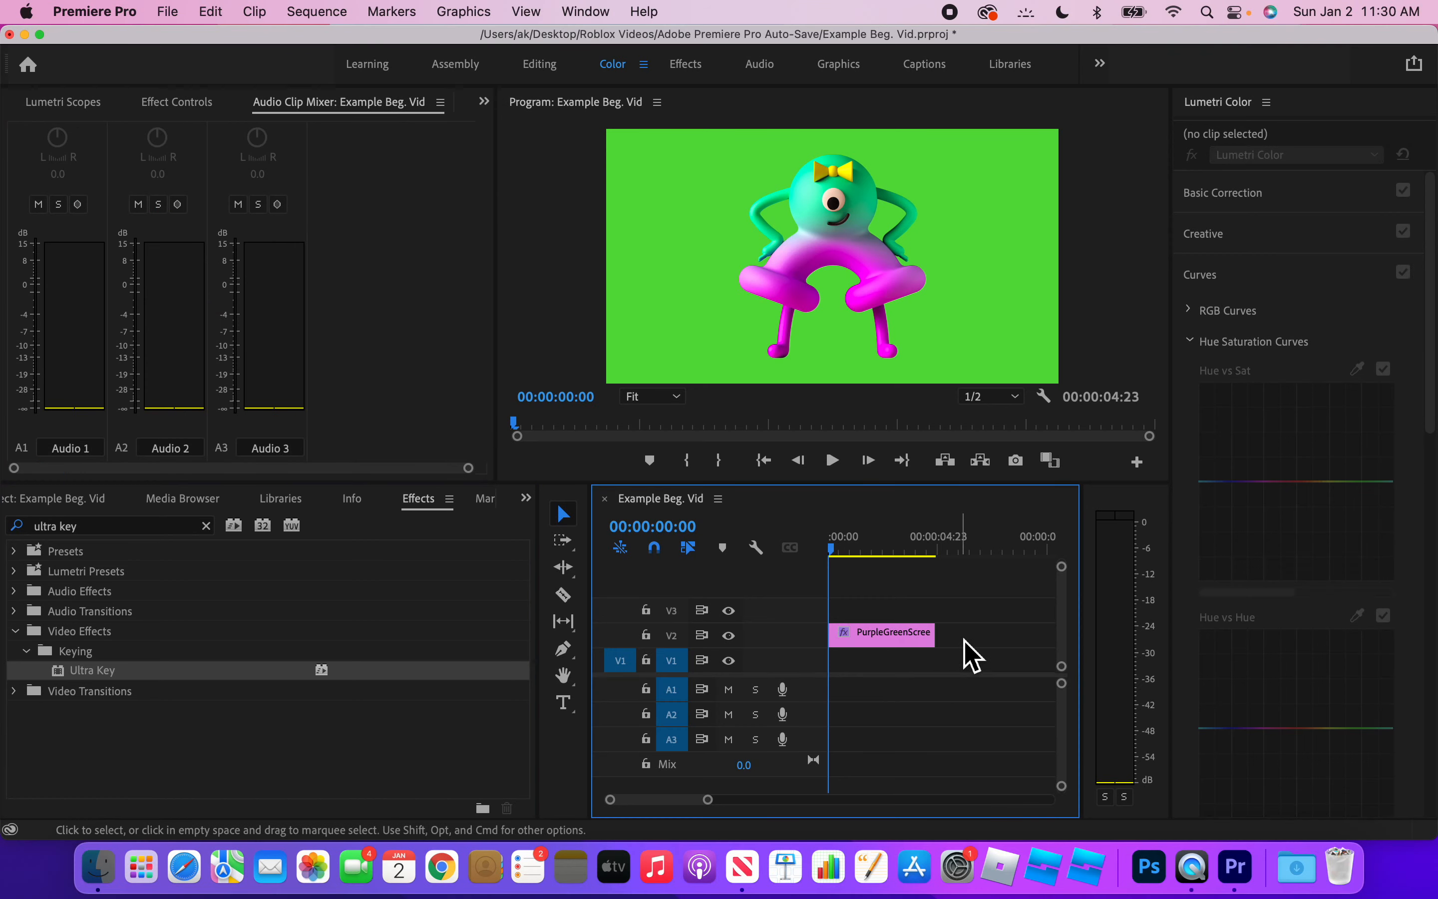
click(909, 651)
click(198, 113)
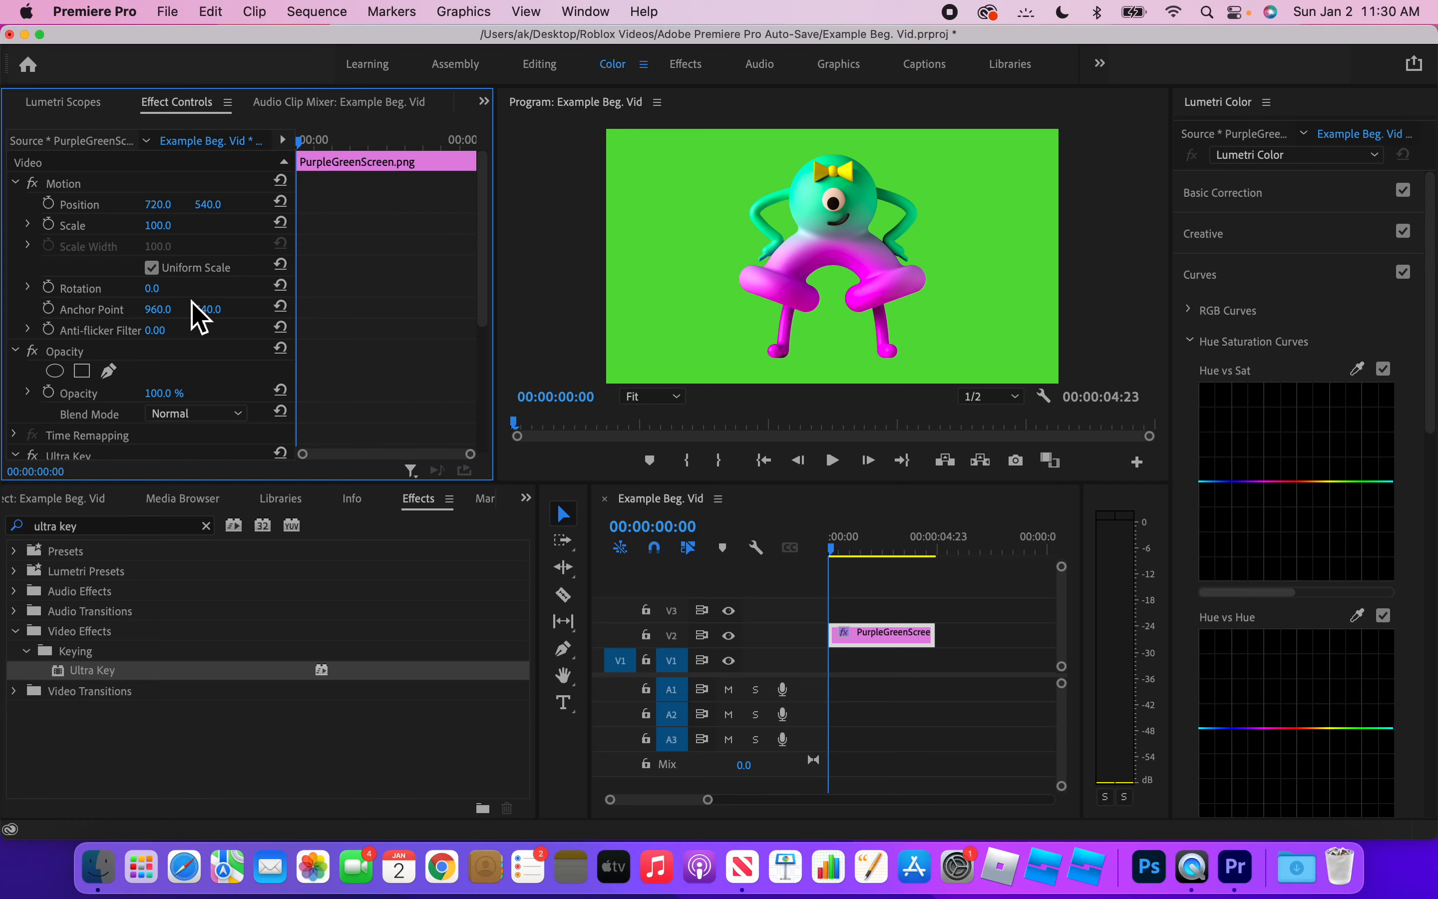
scroll(192, 301, down, 5)
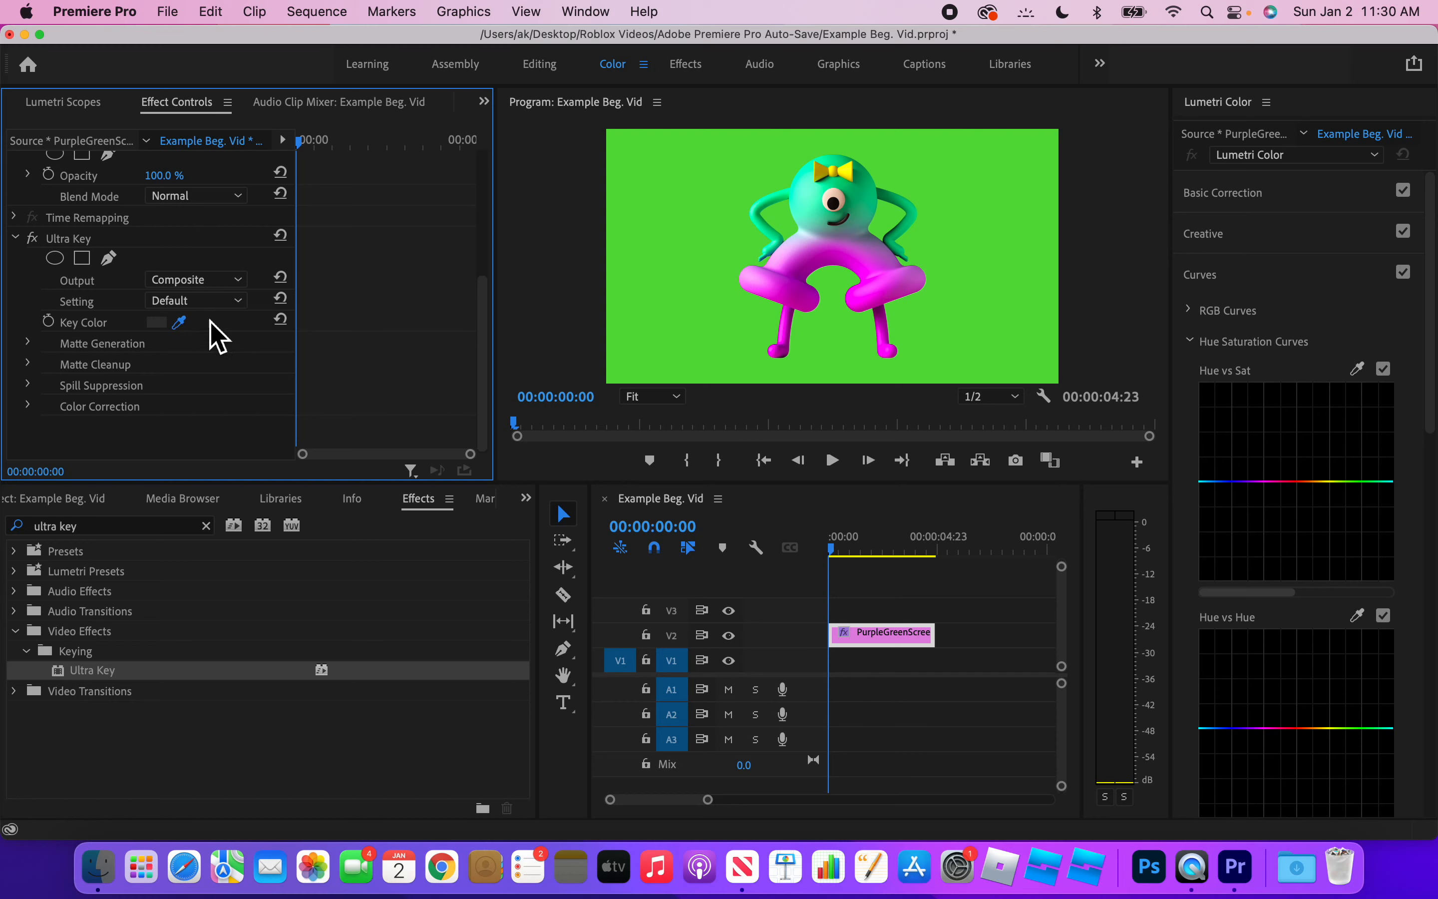
click(701, 221)
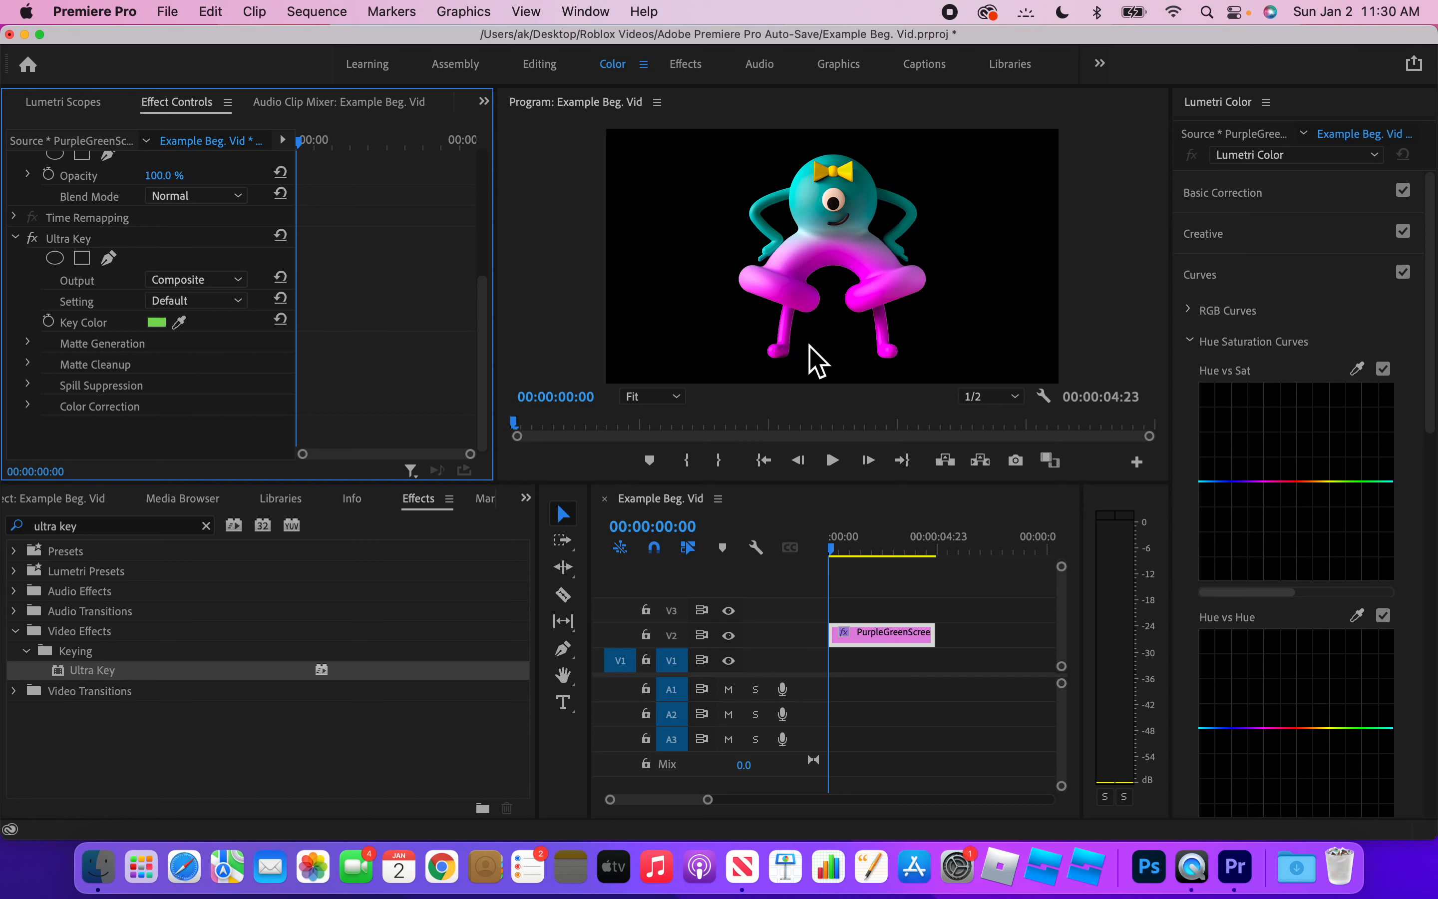
Move the keyed PurpleGreenScreen.png clip up to video track V3, keeping it at the sequence start.
click(892, 641)
drag(882, 624, 883, 609)
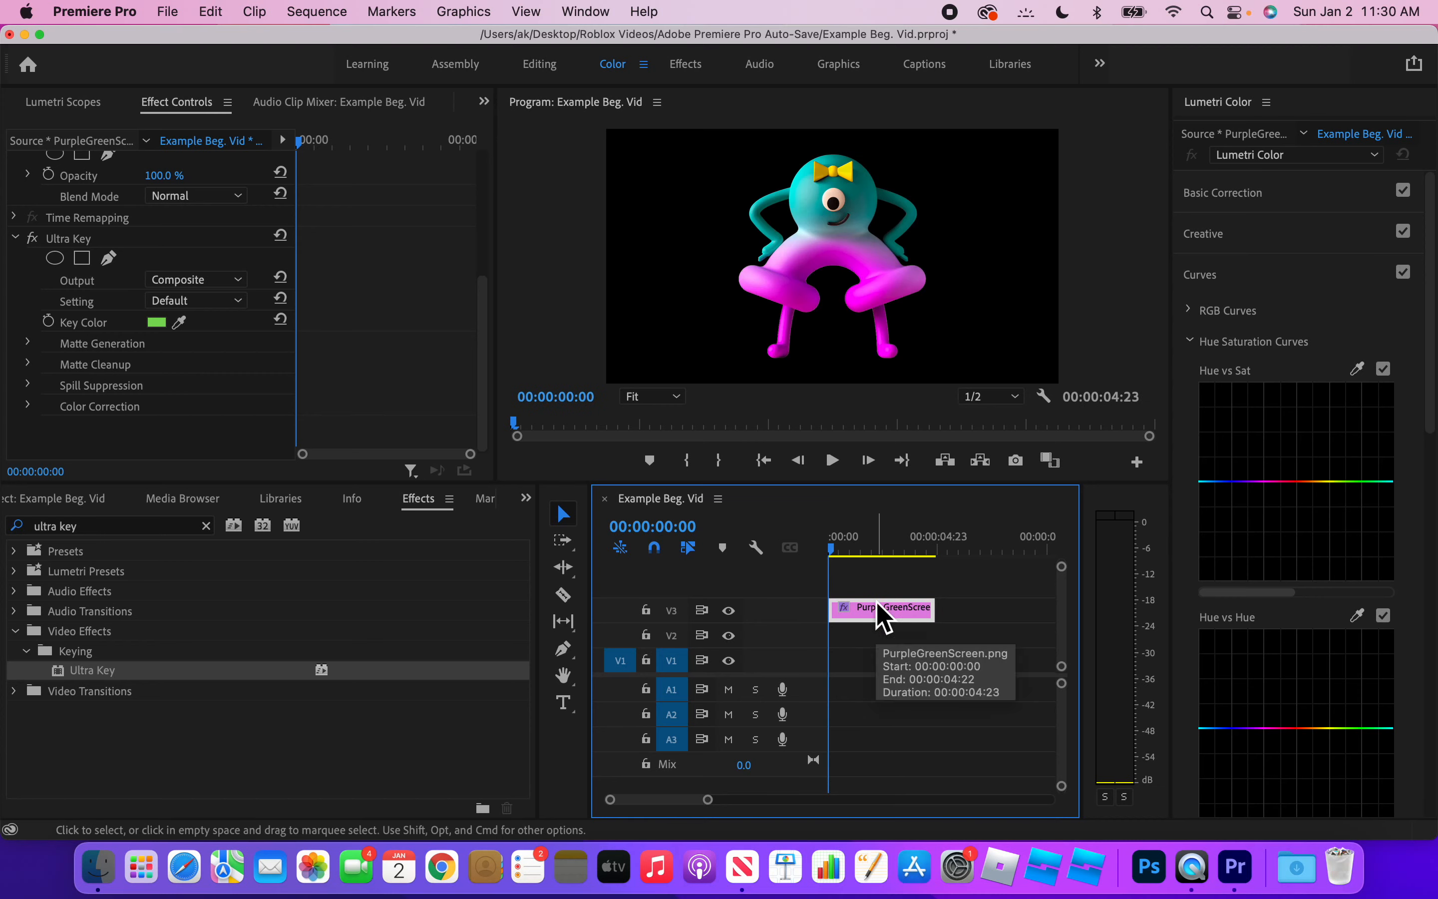
drag(878, 604, 873, 630)
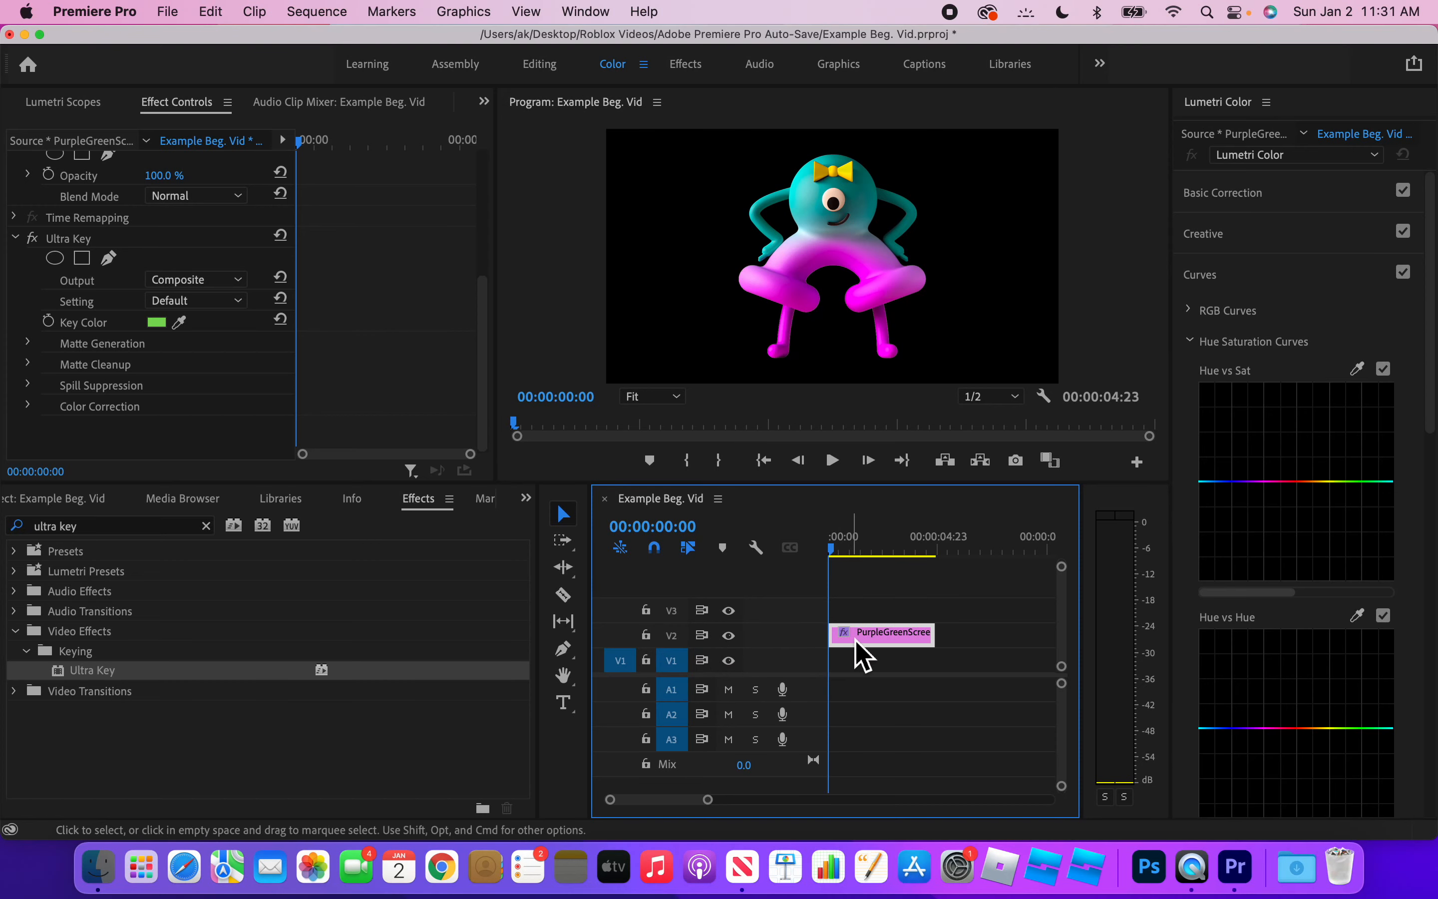
mouse_move(921, 646)
mouse_down()
mouse_move(925, 626)
mouse_move(908, 623)
mouse_up()
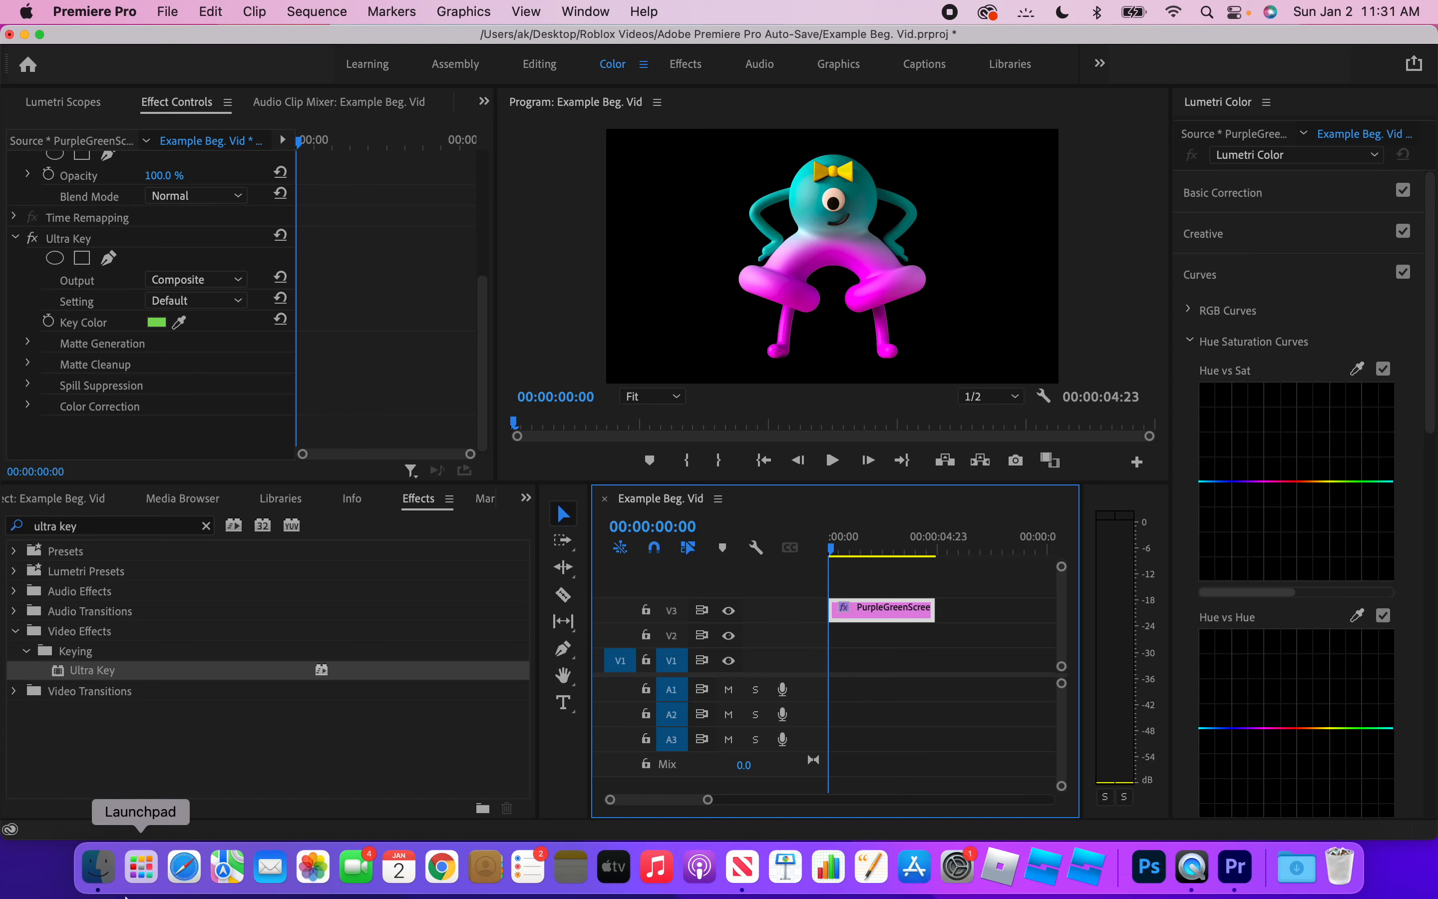
Add the pink background IMG_8469 3 from the library "N" to the project and place it on V2 at the sequence start.
click(286, 497)
drag(77, 745, 65, 721)
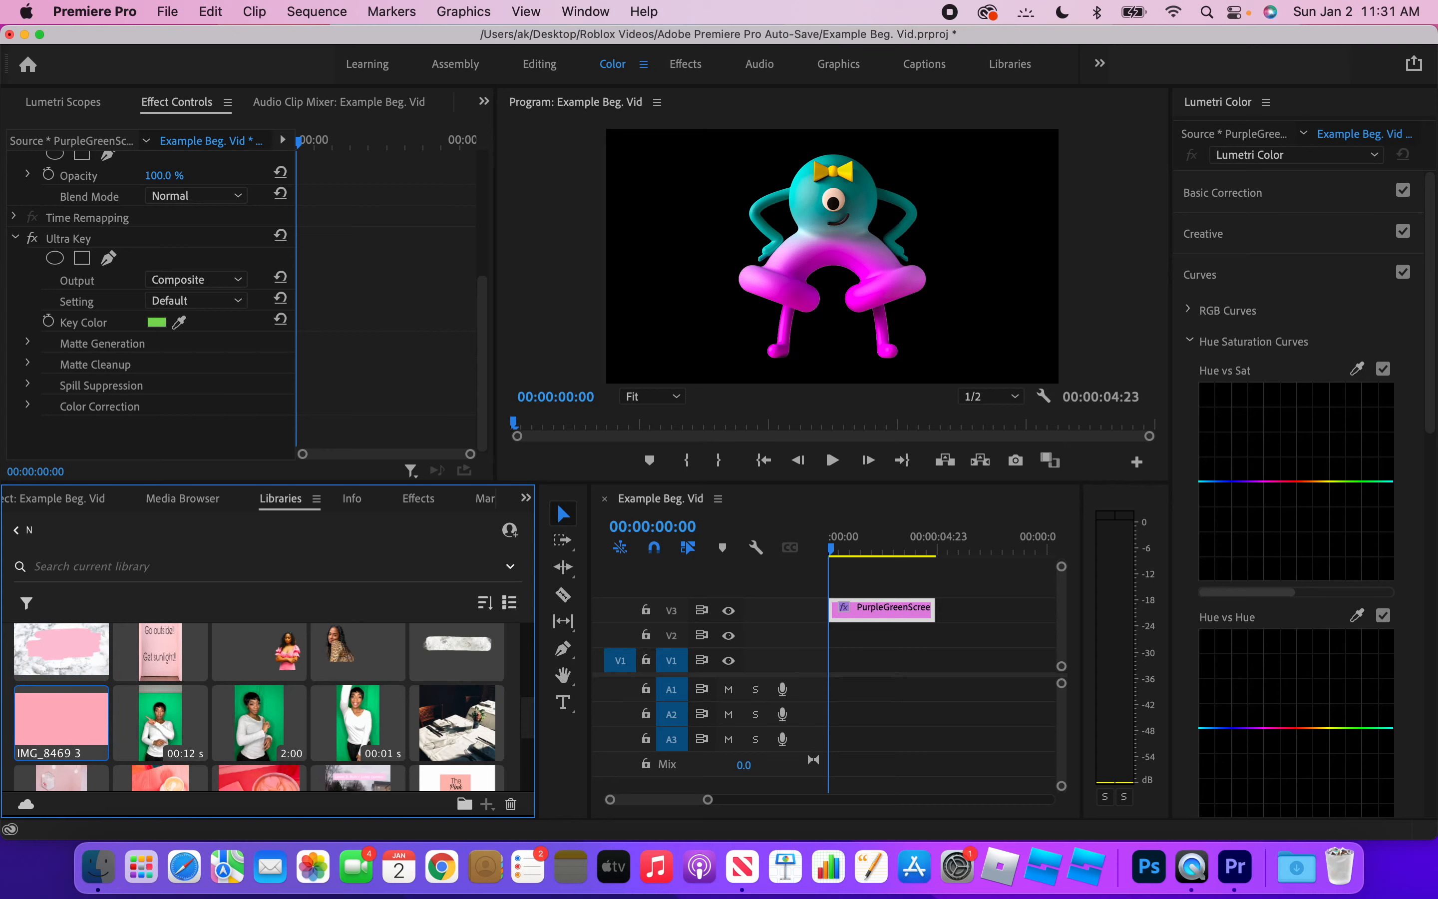
right_click(65, 709)
click(109, 752)
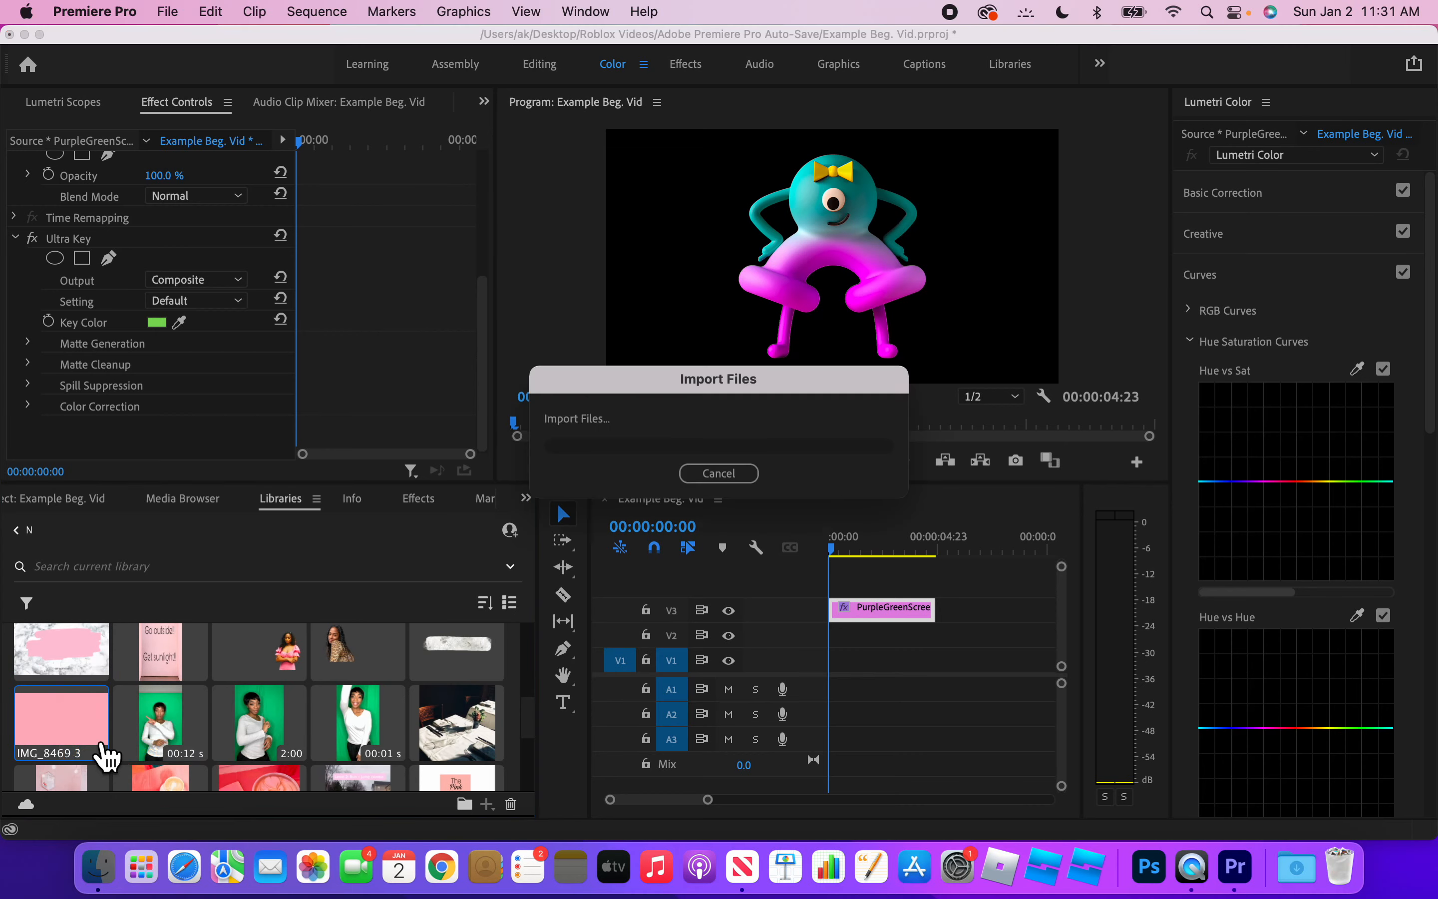
drag(97, 700, 822, 662)
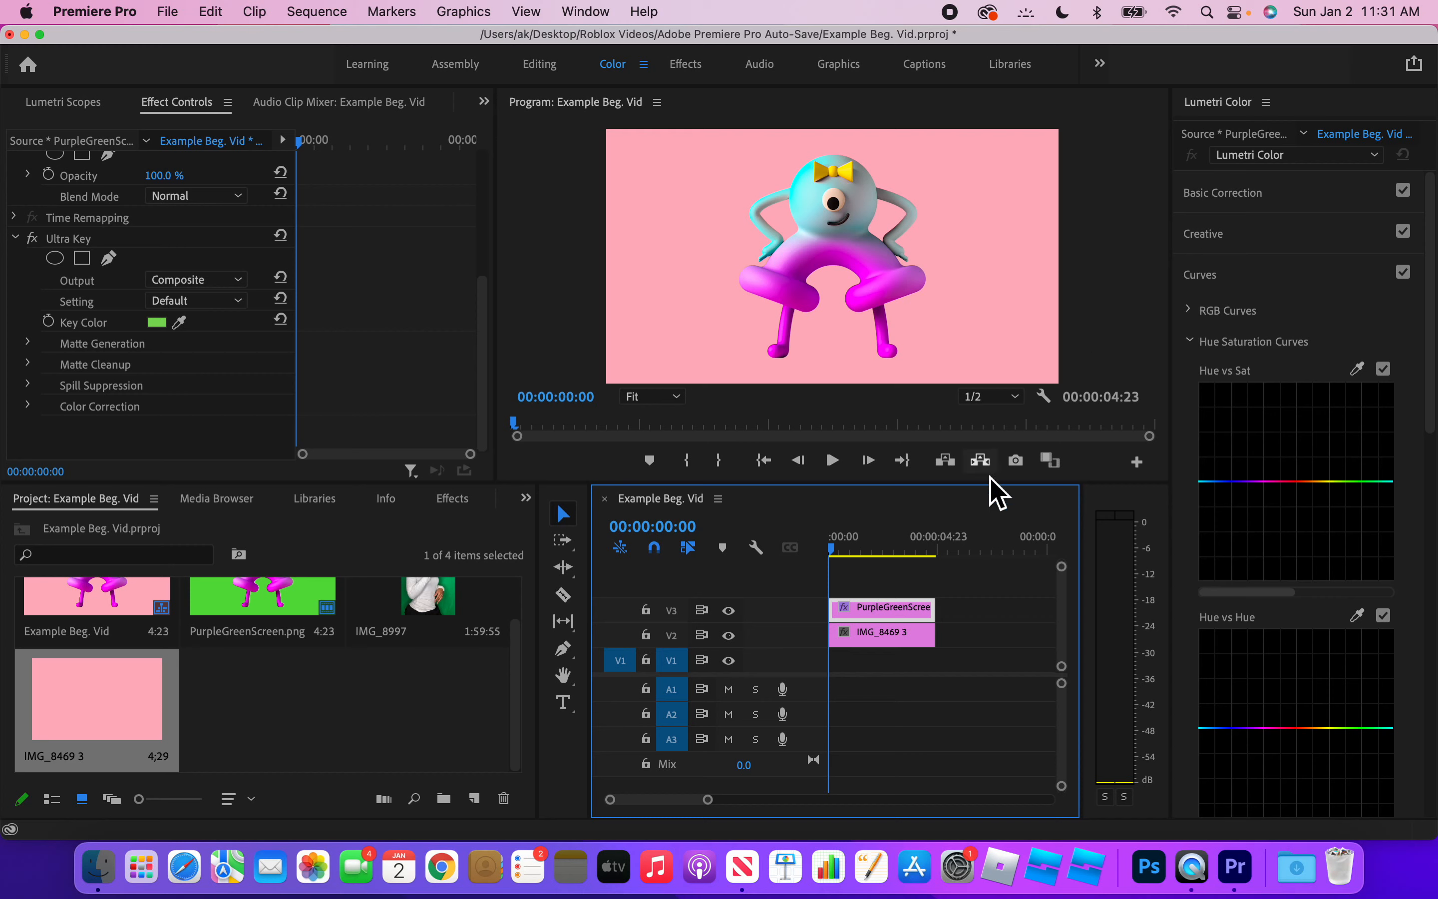
Restack the clips with IMG_8469 3 on video track V3 and PurpleGreenScreen.png above it on V4.
click(979, 618)
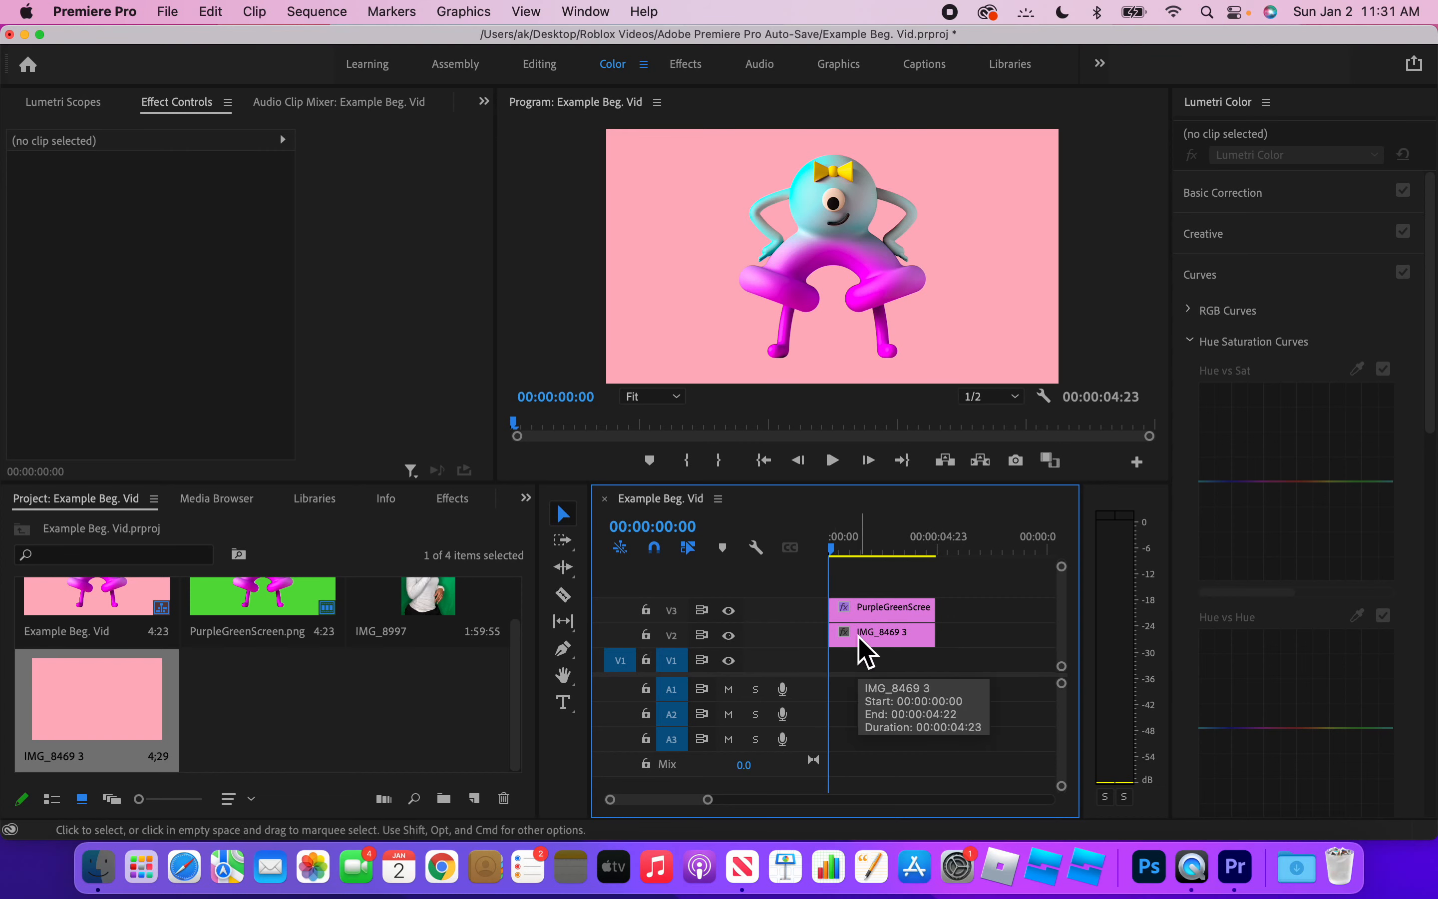
click(893, 634)
drag(902, 651, 1006, 629)
mouse_move(903, 615)
mouse_down()
mouse_move(898, 637)
mouse_move(982, 646)
mouse_move(990, 611)
mouse_move(883, 613)
mouse_up()
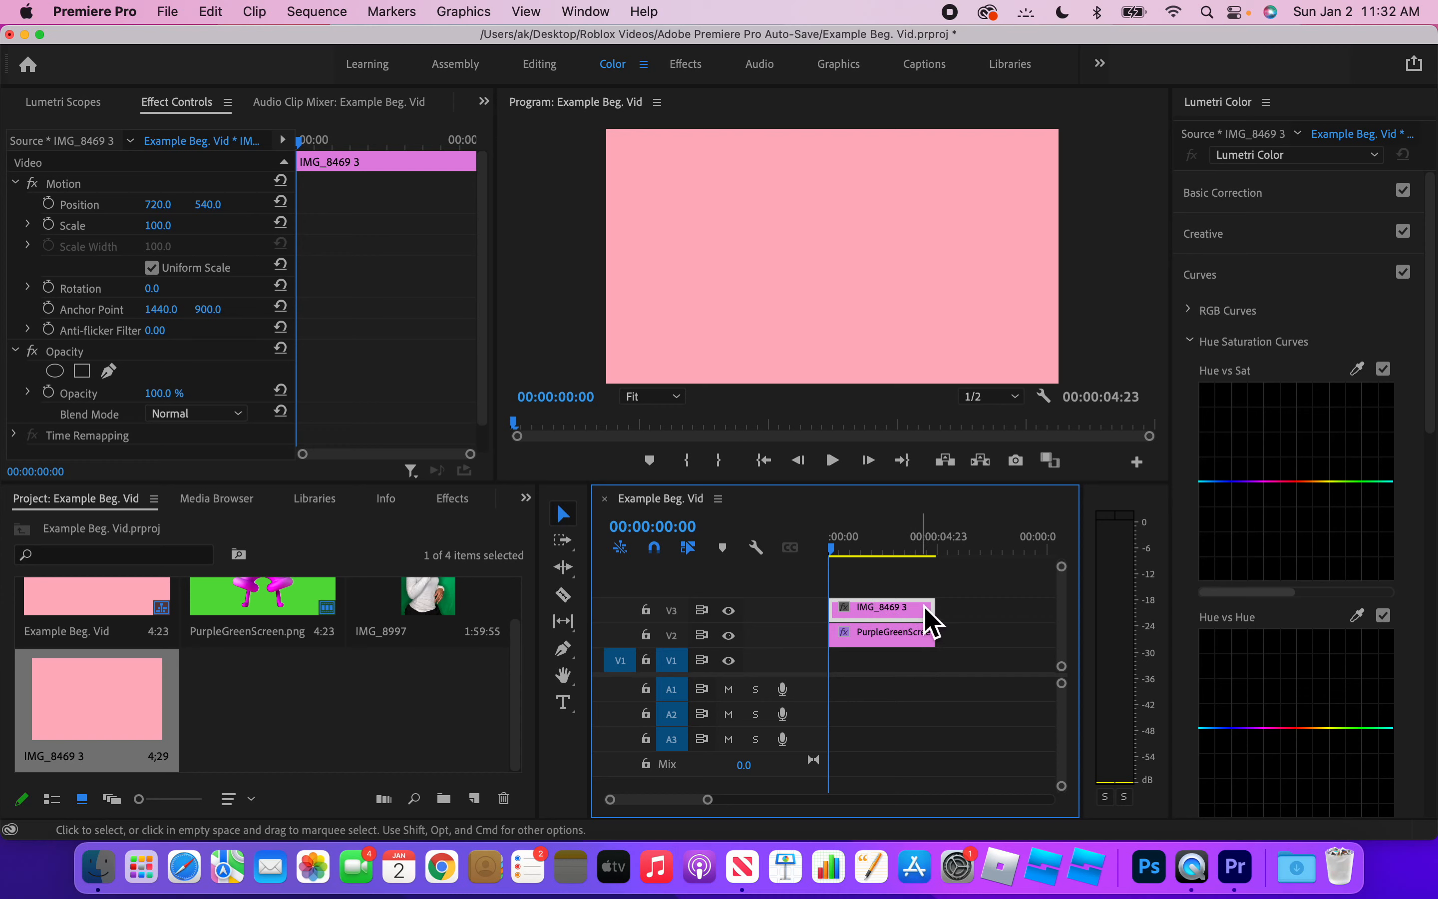
drag(904, 637, 898, 564)
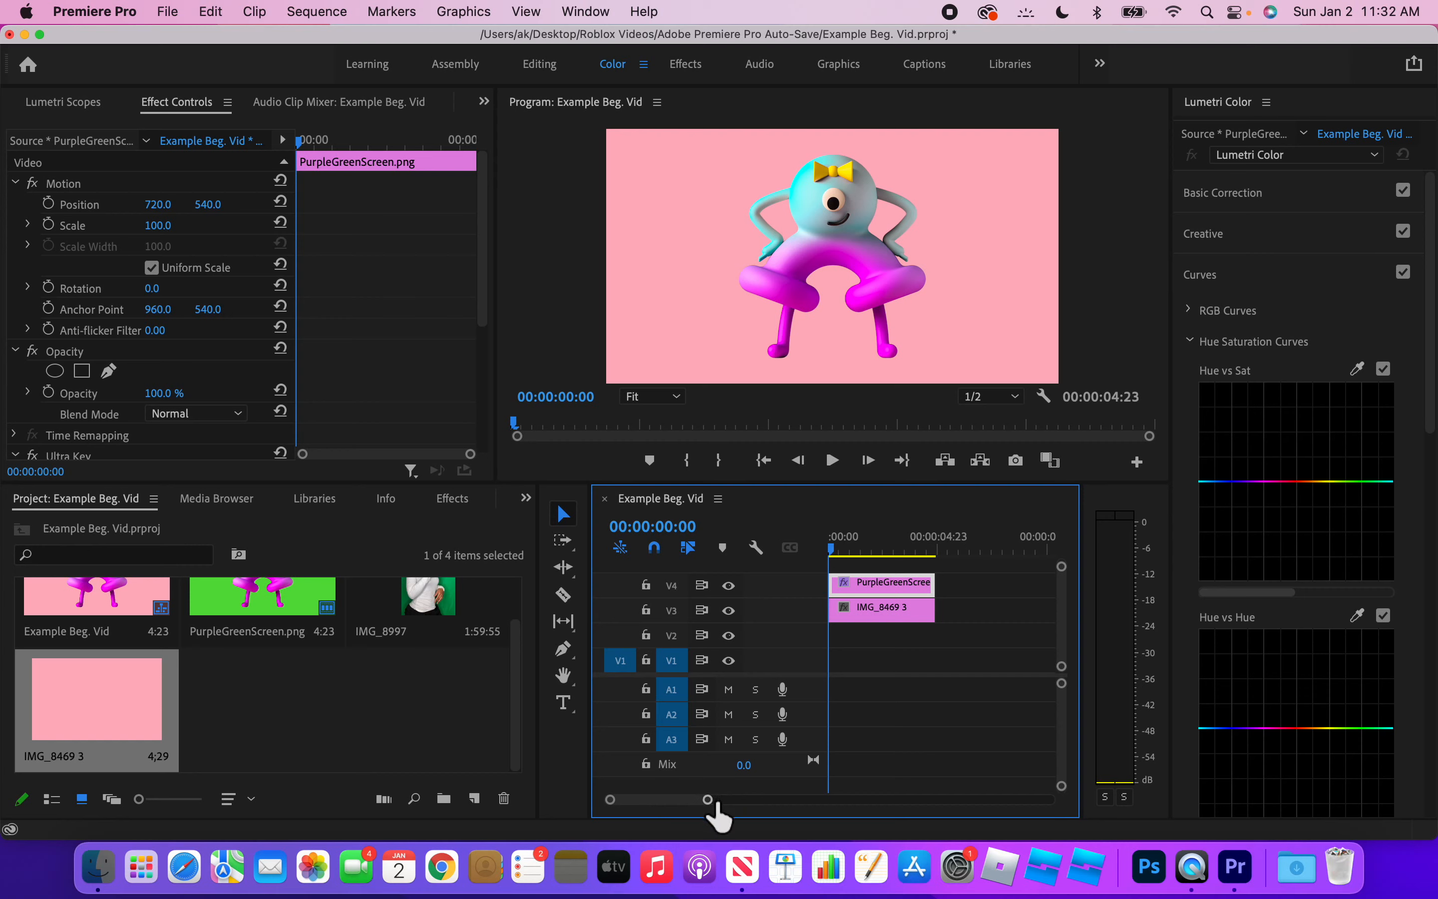
Split the PurpleGreenScreen.png clip on V4 with the Razor tool a little under a third of the way in.
drag(719, 805, 1070, 794)
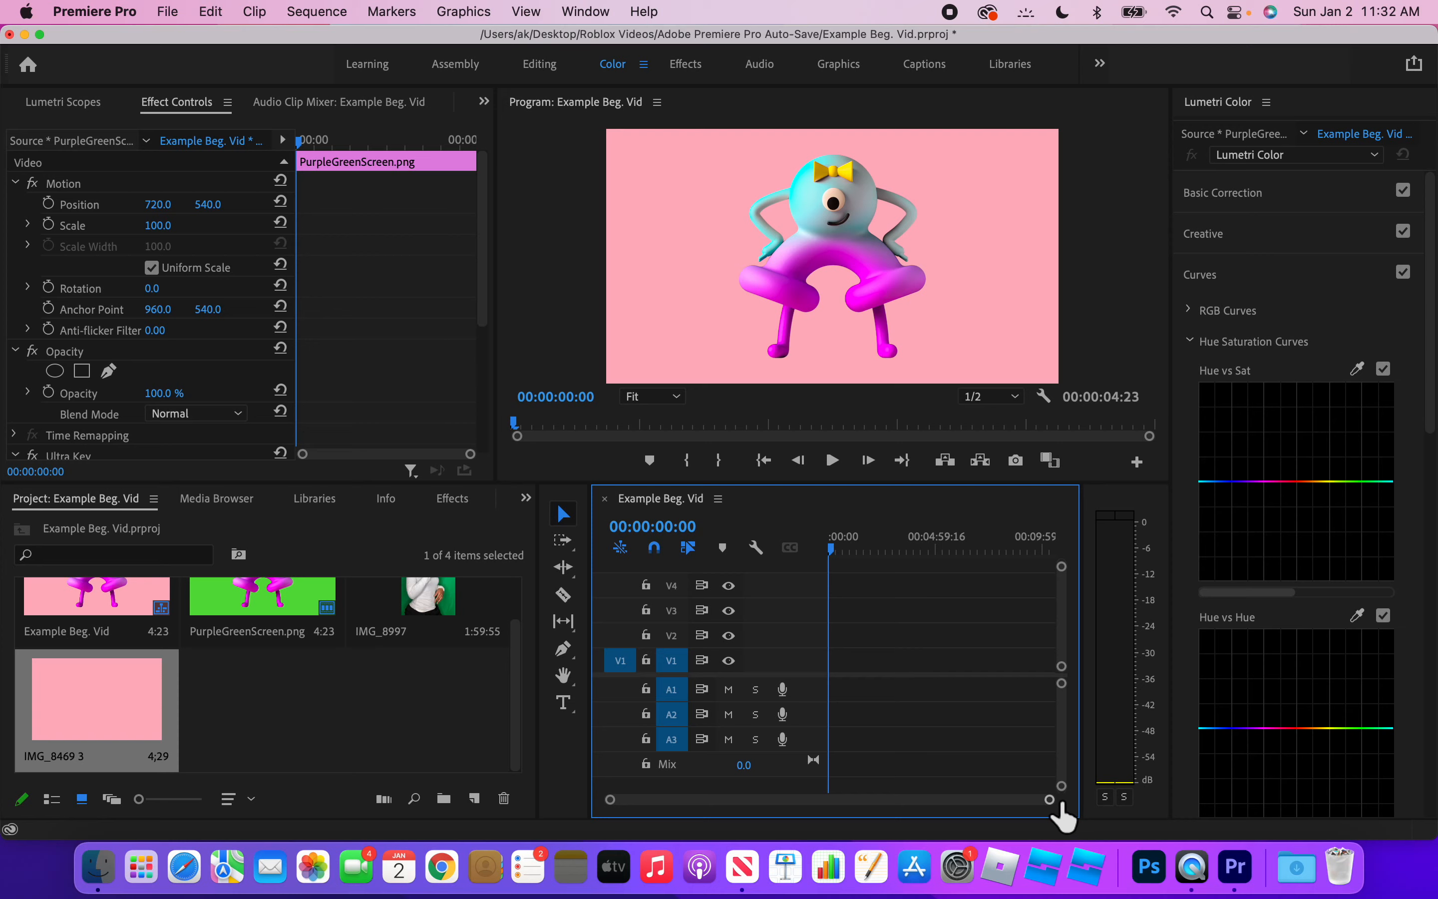
drag(1053, 806, 985, 814)
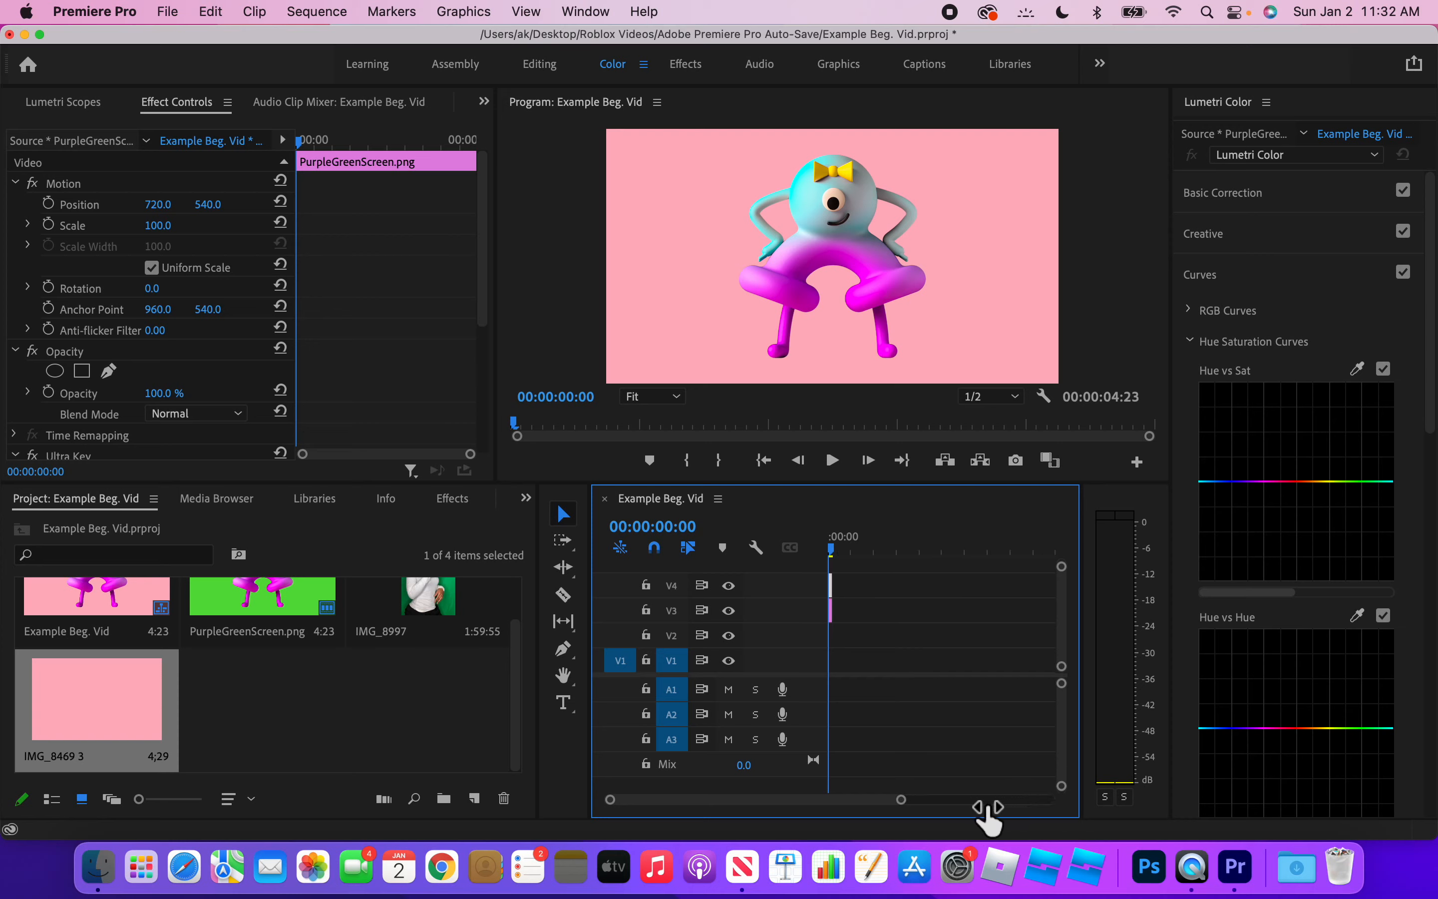
click(860, 624)
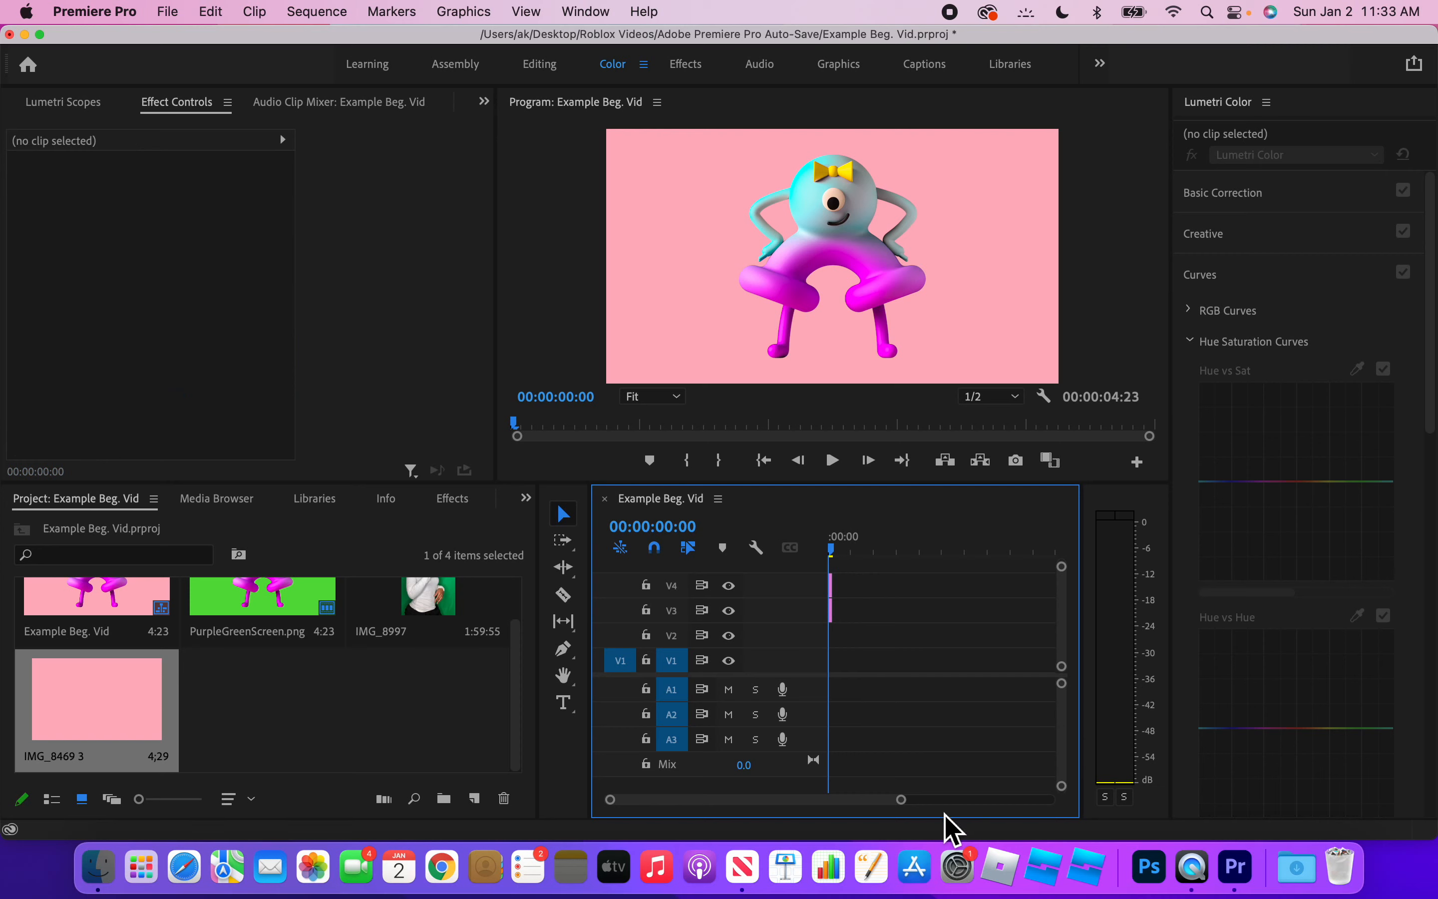
drag(903, 808, 843, 800)
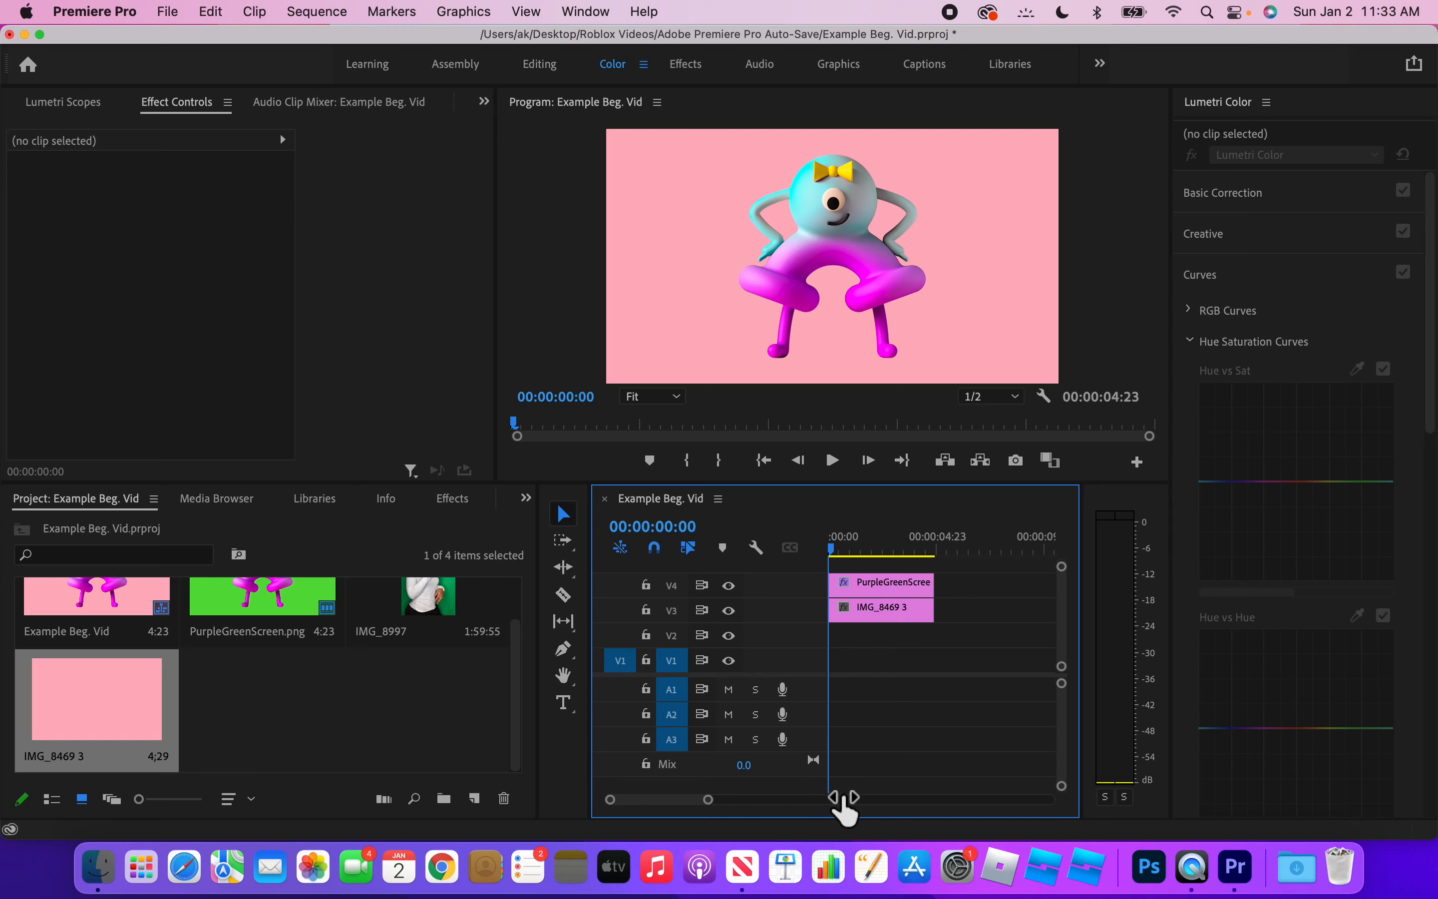
mouse_move(836, 793)
mouse_down()
mouse_move(798, 807)
mouse_move(878, 804)
mouse_move(854, 804)
mouse_up()
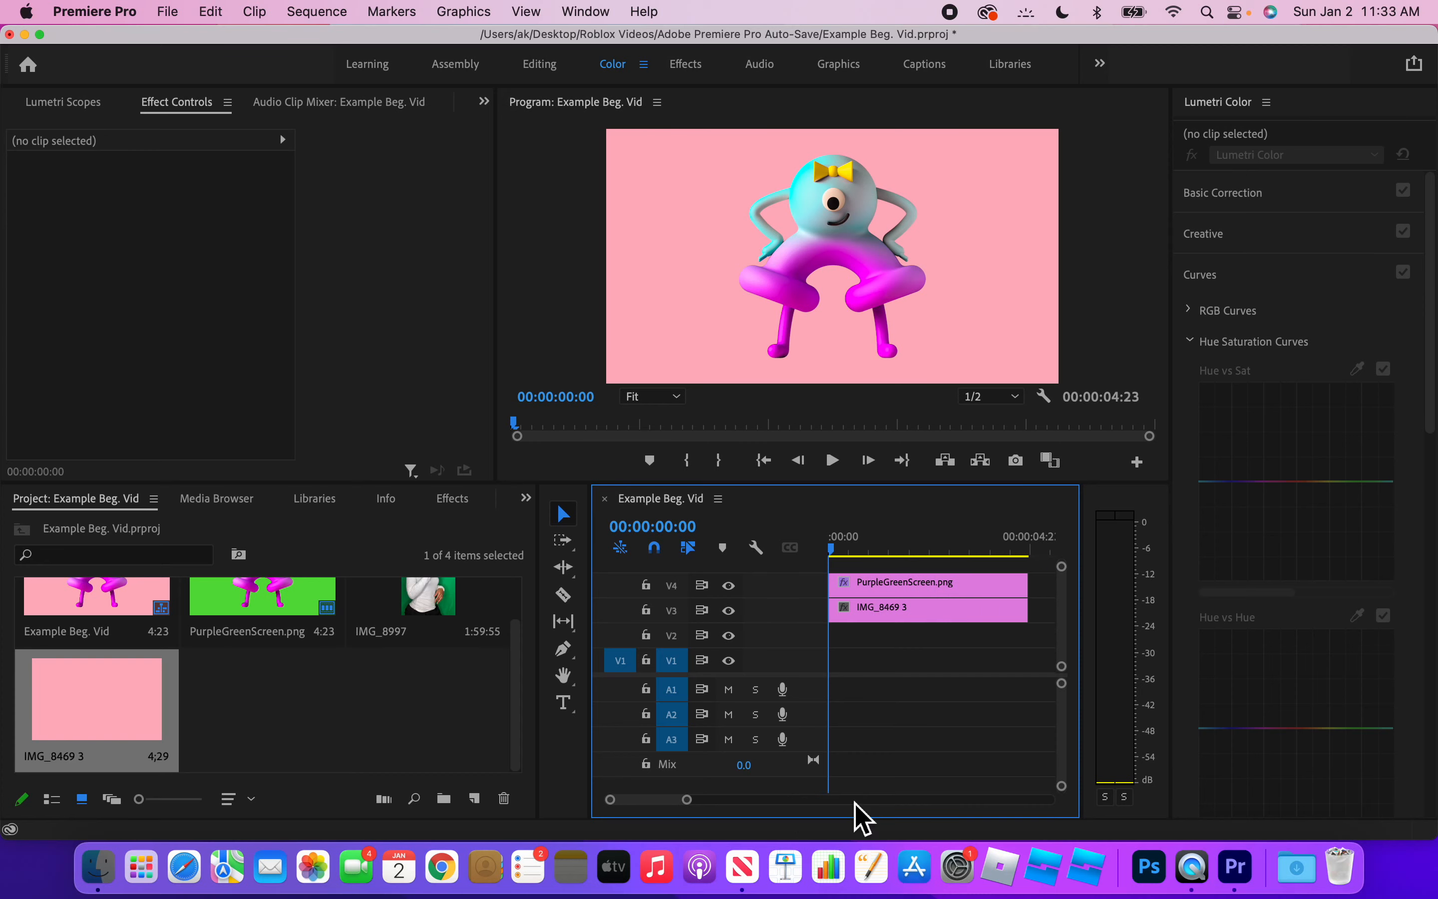
click(566, 597)
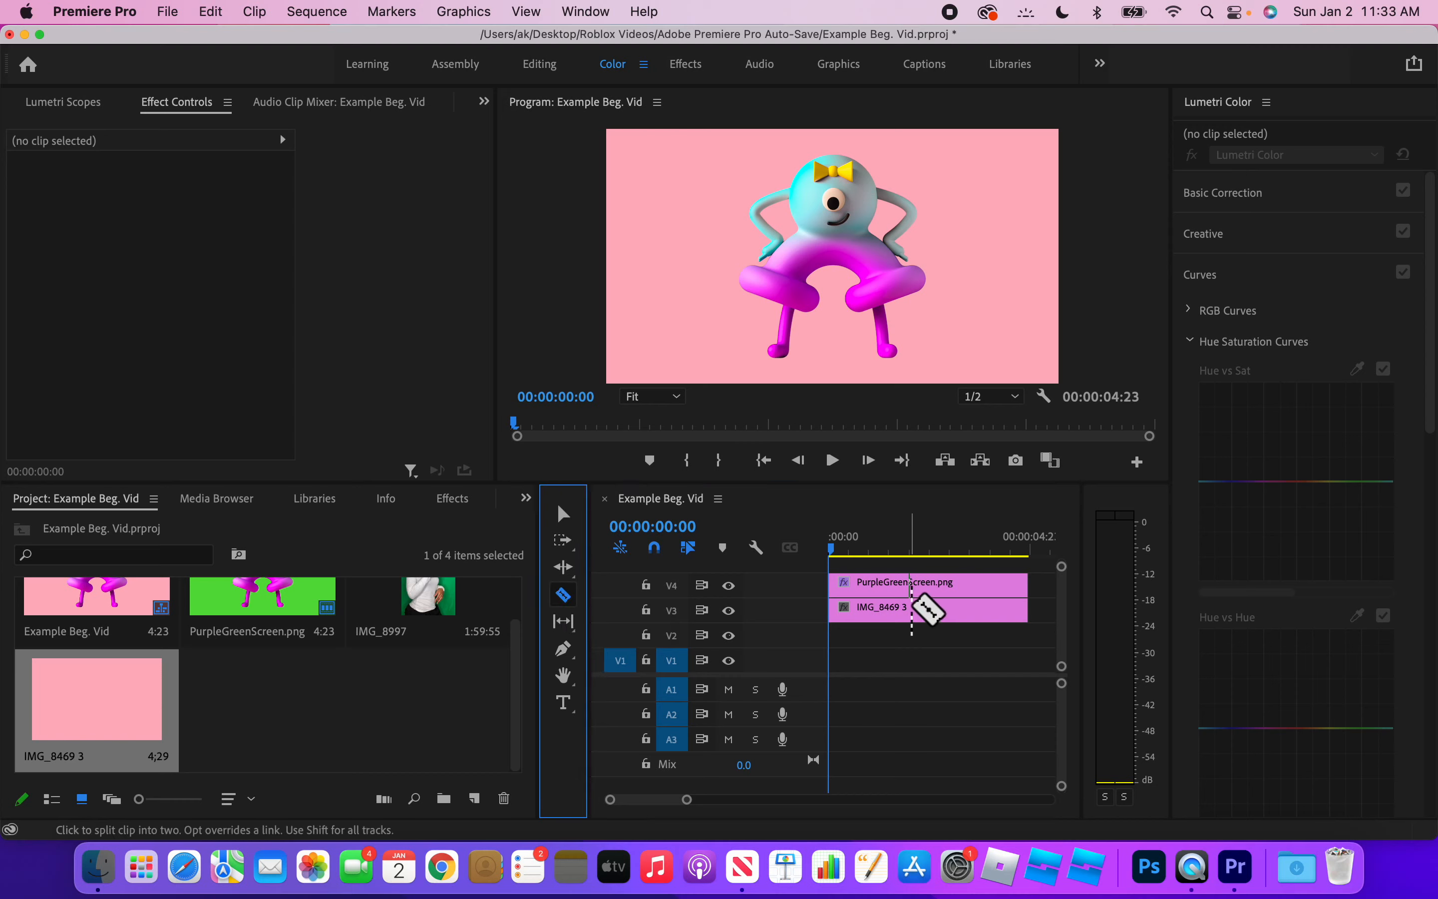
click(886, 586)
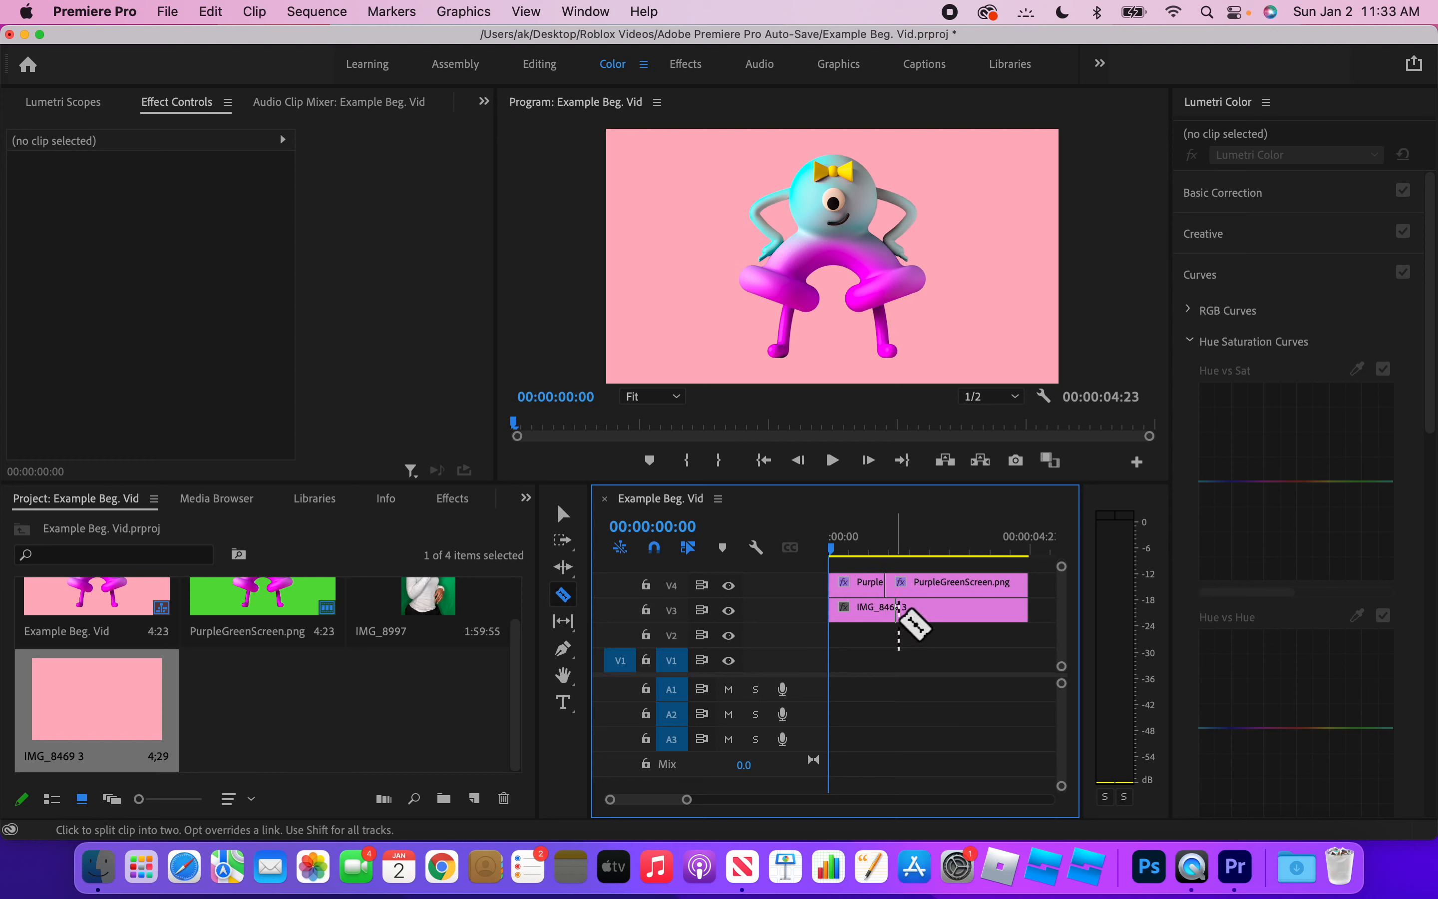
Split the IMG_8469 3 clip on V3 at the same point as the PurpleGreenScreen.png cut above it.
click(888, 609)
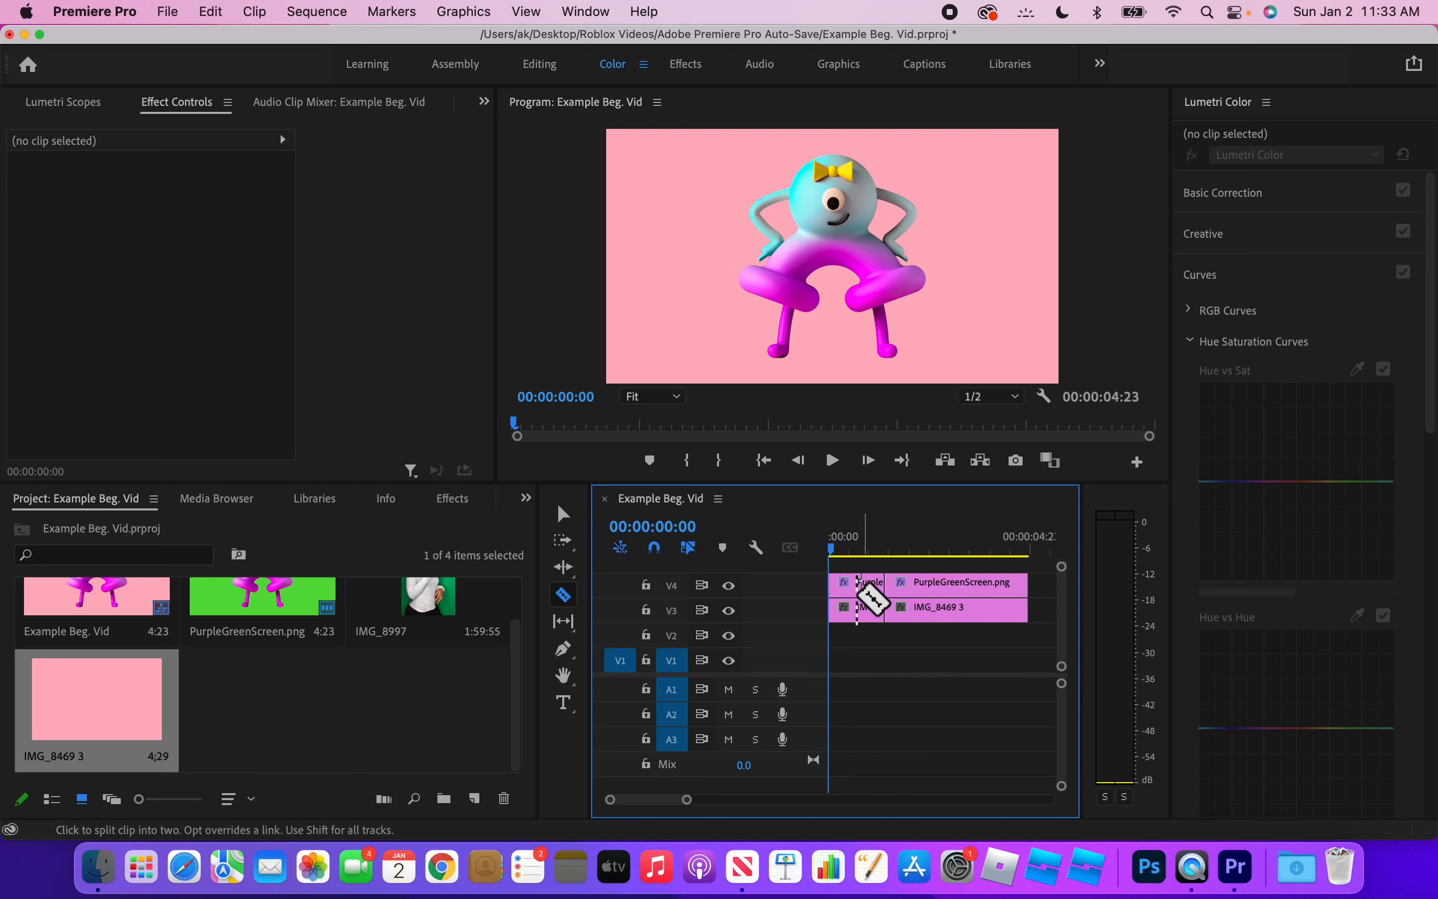
Move the rear pieces of both clips later on the timeline, and return them flush against the first pieces.
click(563, 513)
drag(959, 644, 998, 603)
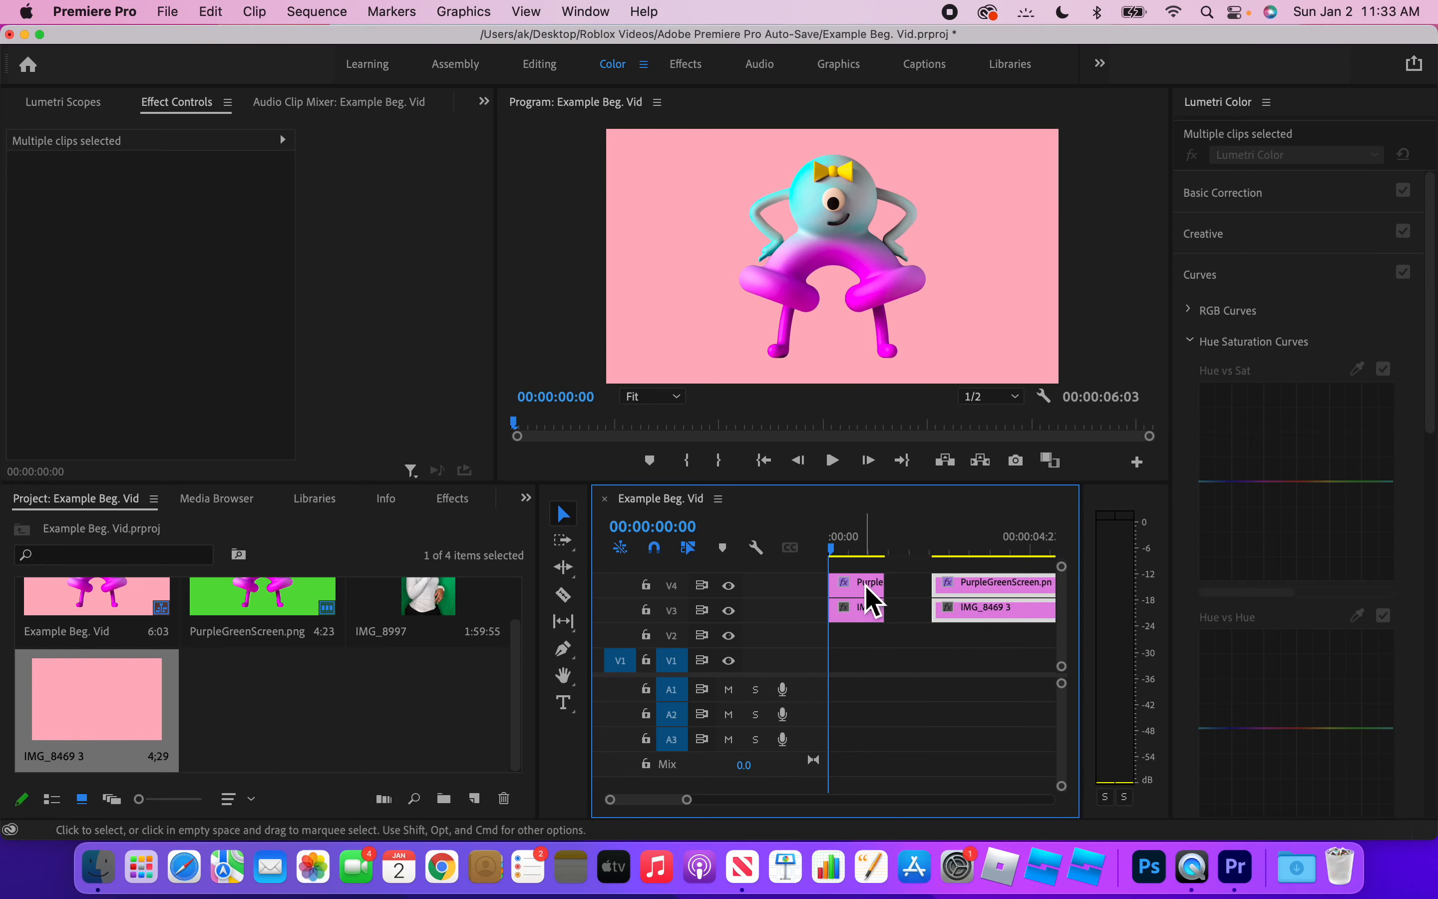
drag(904, 637, 972, 619)
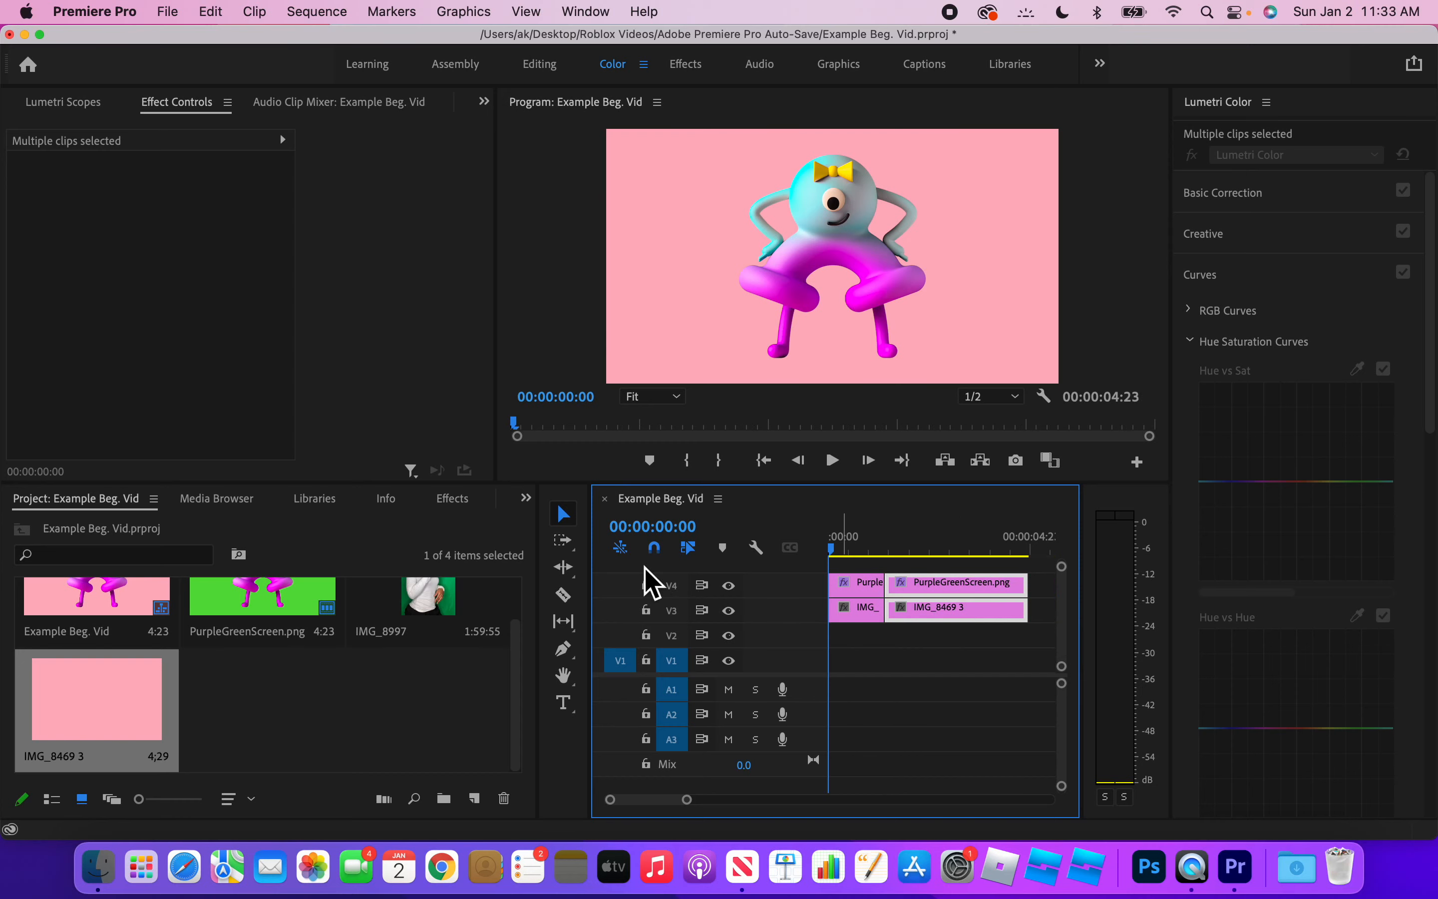
Split both PurpleGreenScreen.png on V4 and IMG_8469 3 on V3 at 00:00:02:12 with the Razor tool.
click(576, 599)
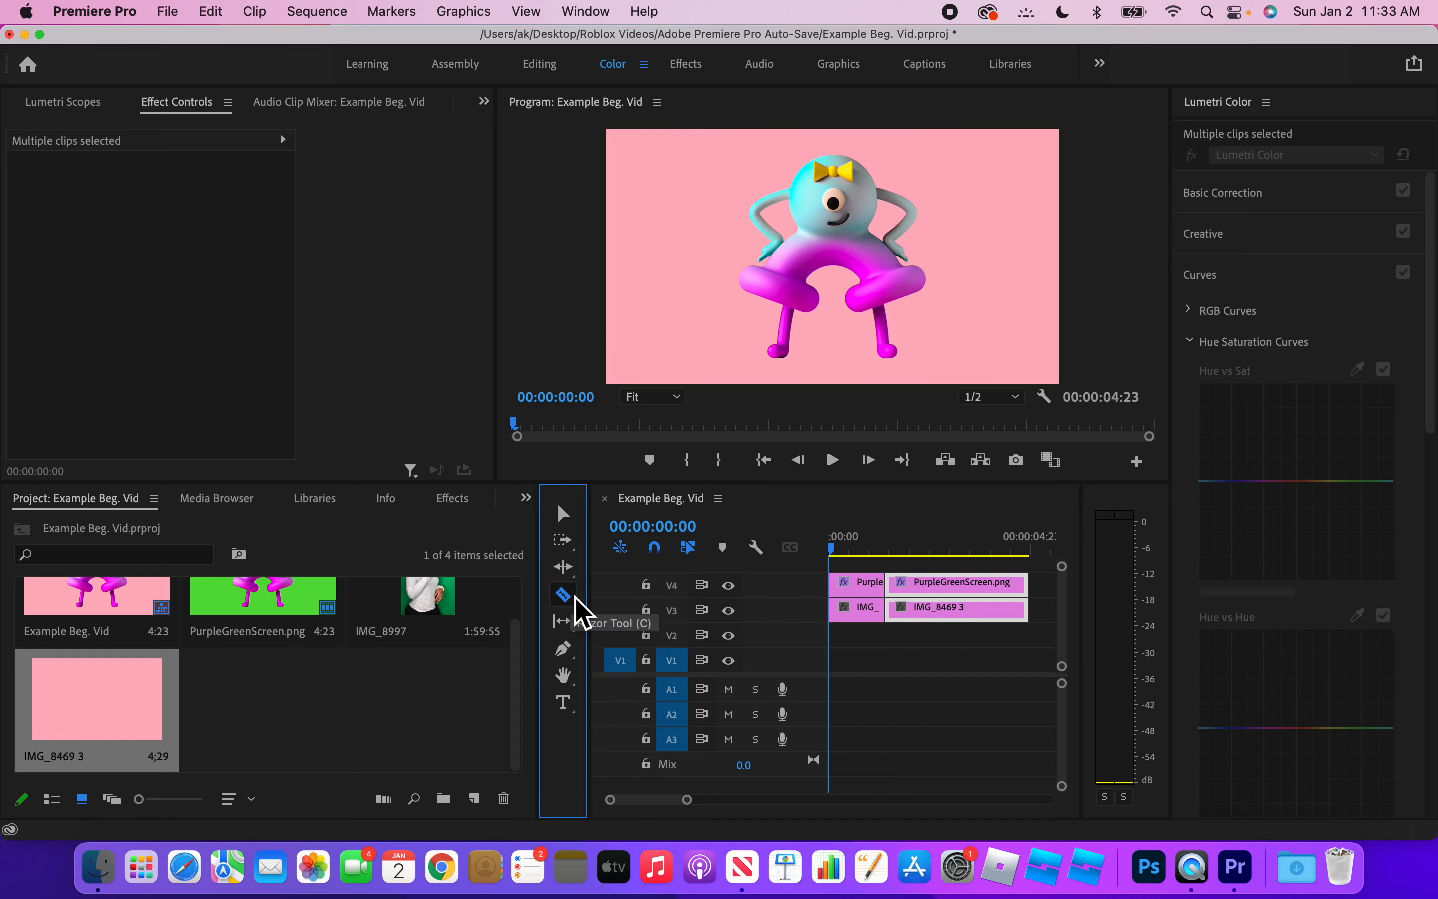
drag(879, 546, 924, 552)
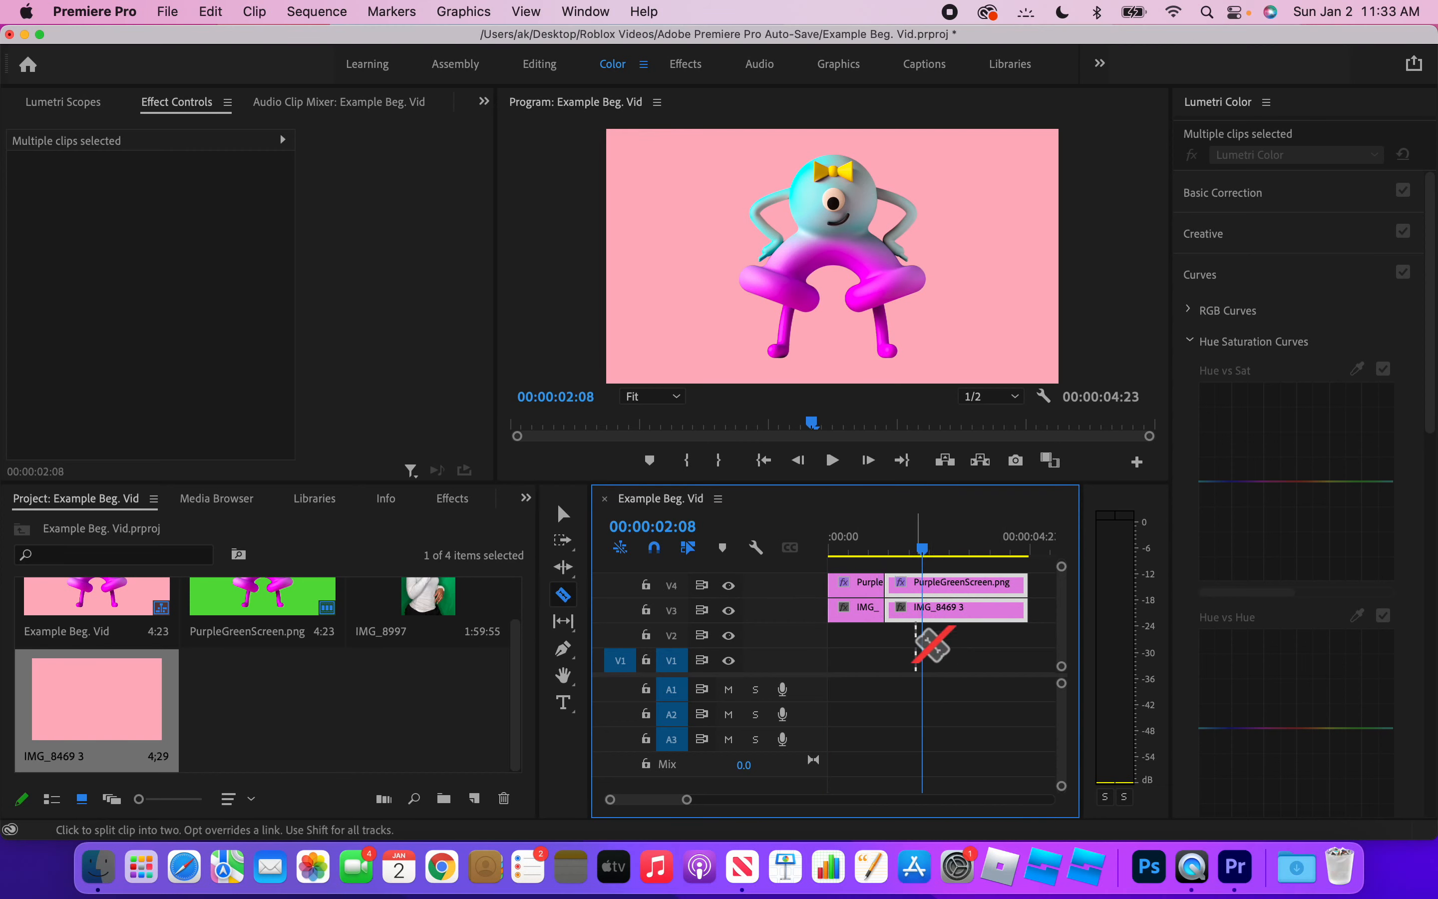
click(929, 558)
click(934, 584)
click(938, 612)
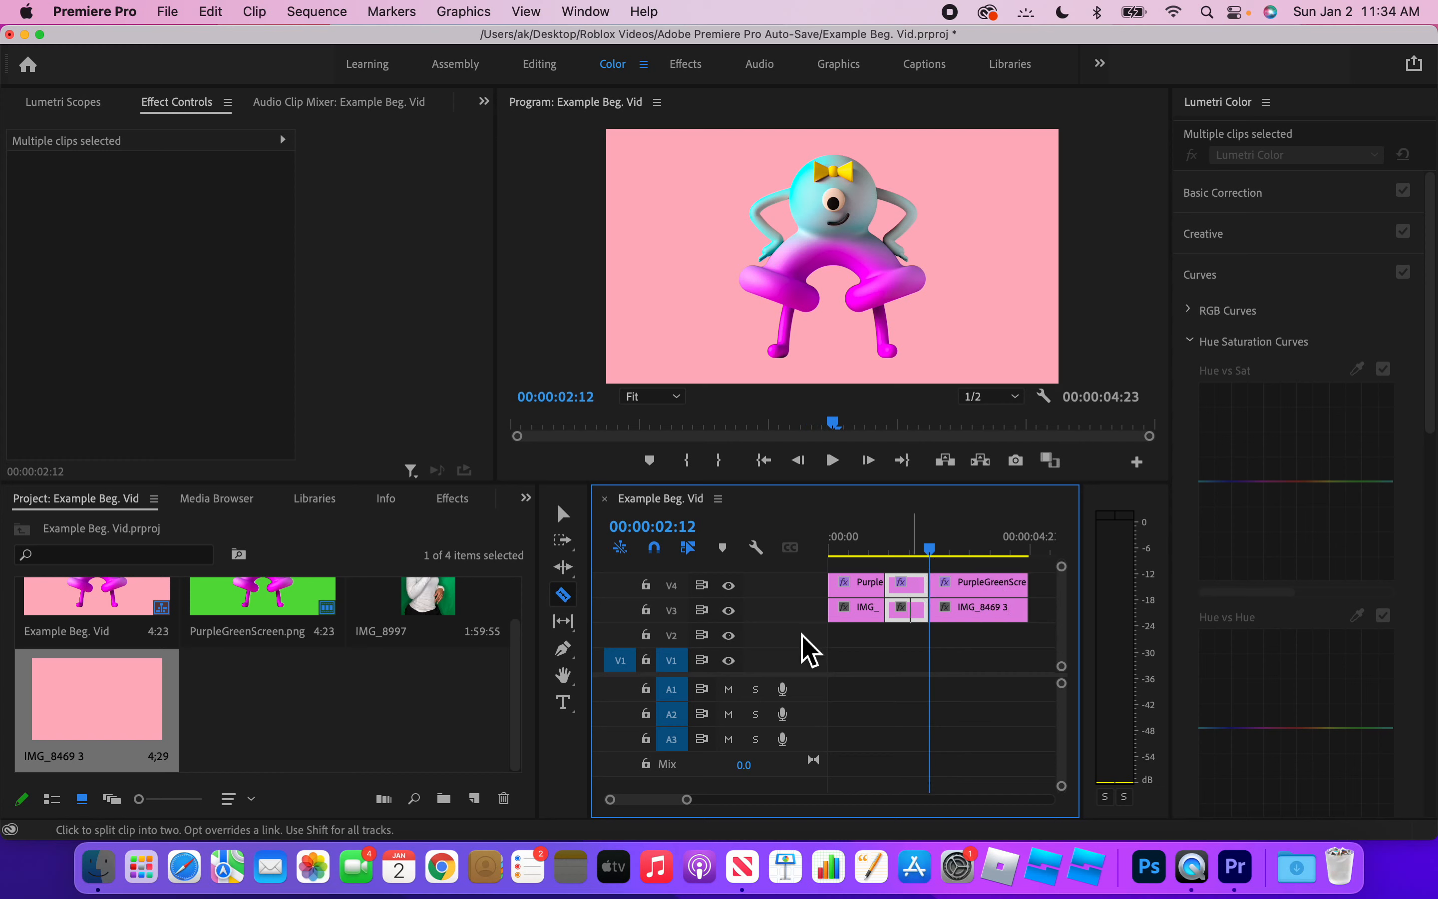
Delete the middle pieces of both clips on V3 and V4 without closing the gap.
click(567, 520)
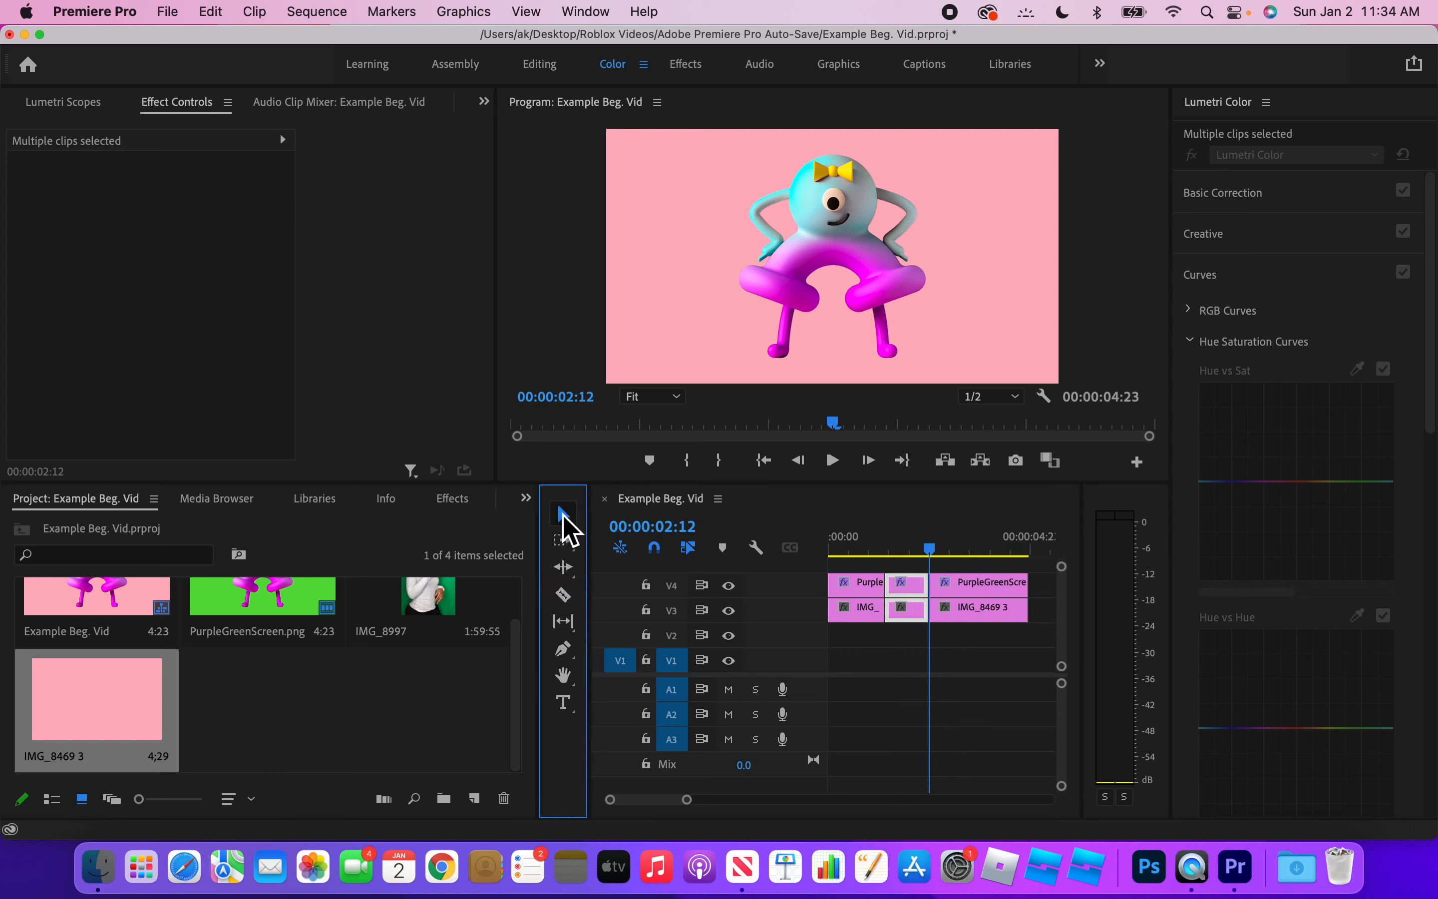
click(912, 614)
key(Delete)
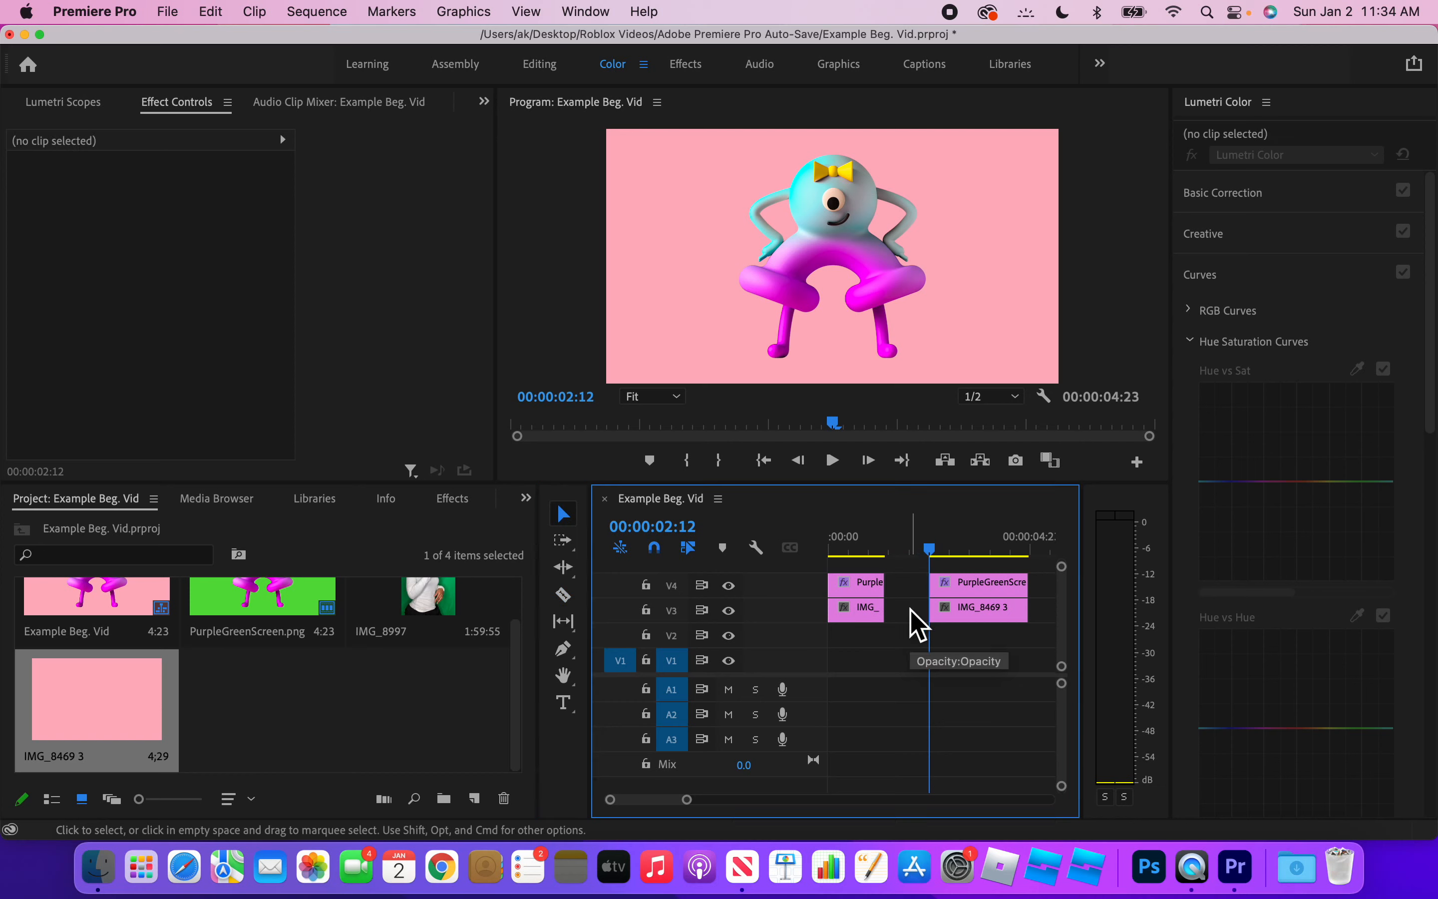
click(903, 611)
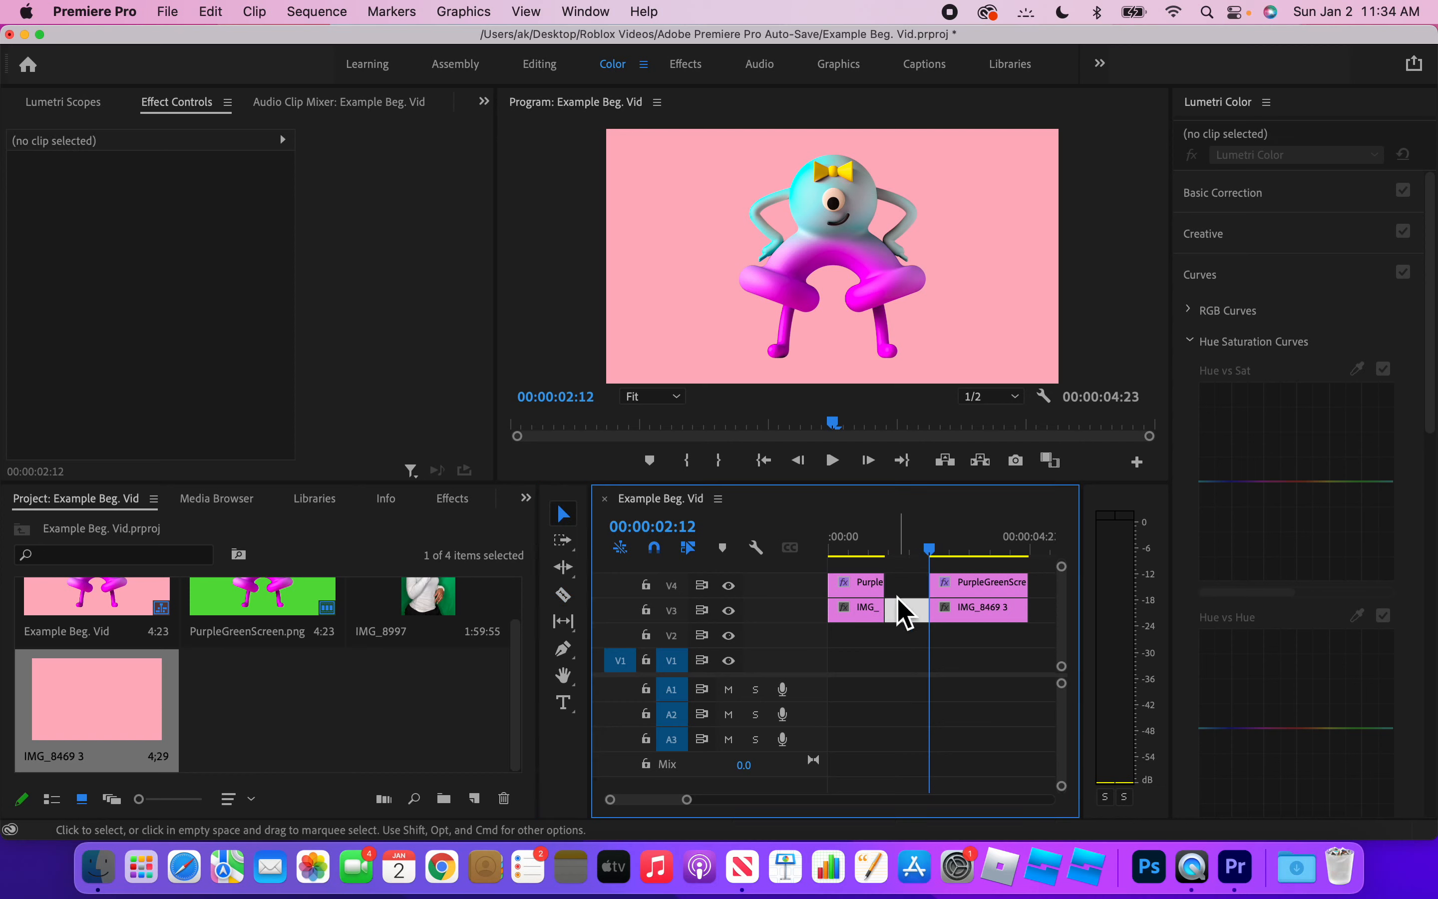
click(945, 641)
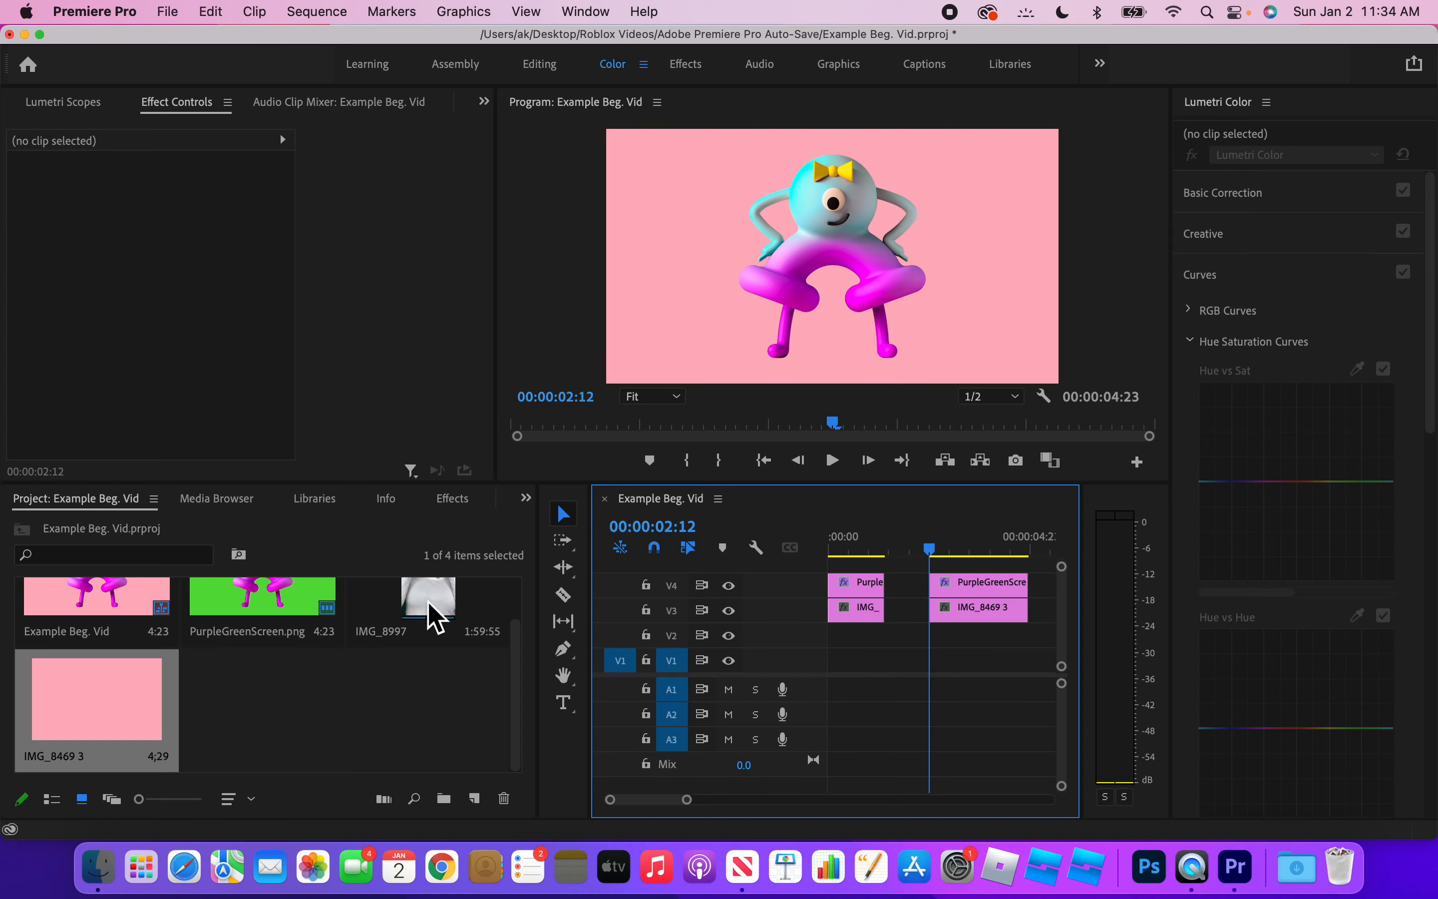
Open IMG_8997 in the Source monitor and place only its video on V5 at the start of the gap.
scroll(408, 667, up, 2)
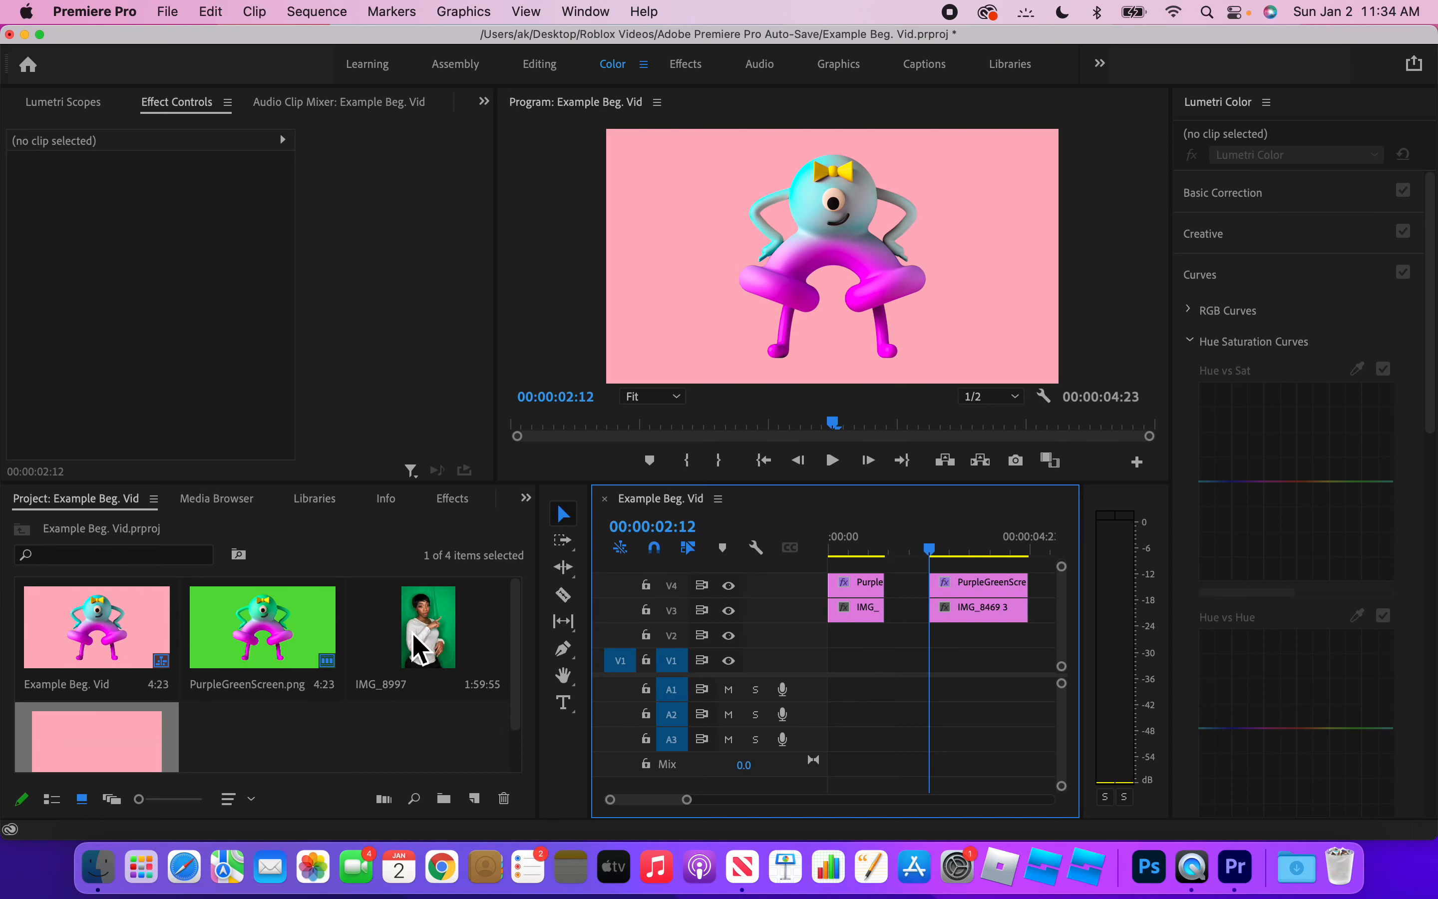
double_click(422, 648)
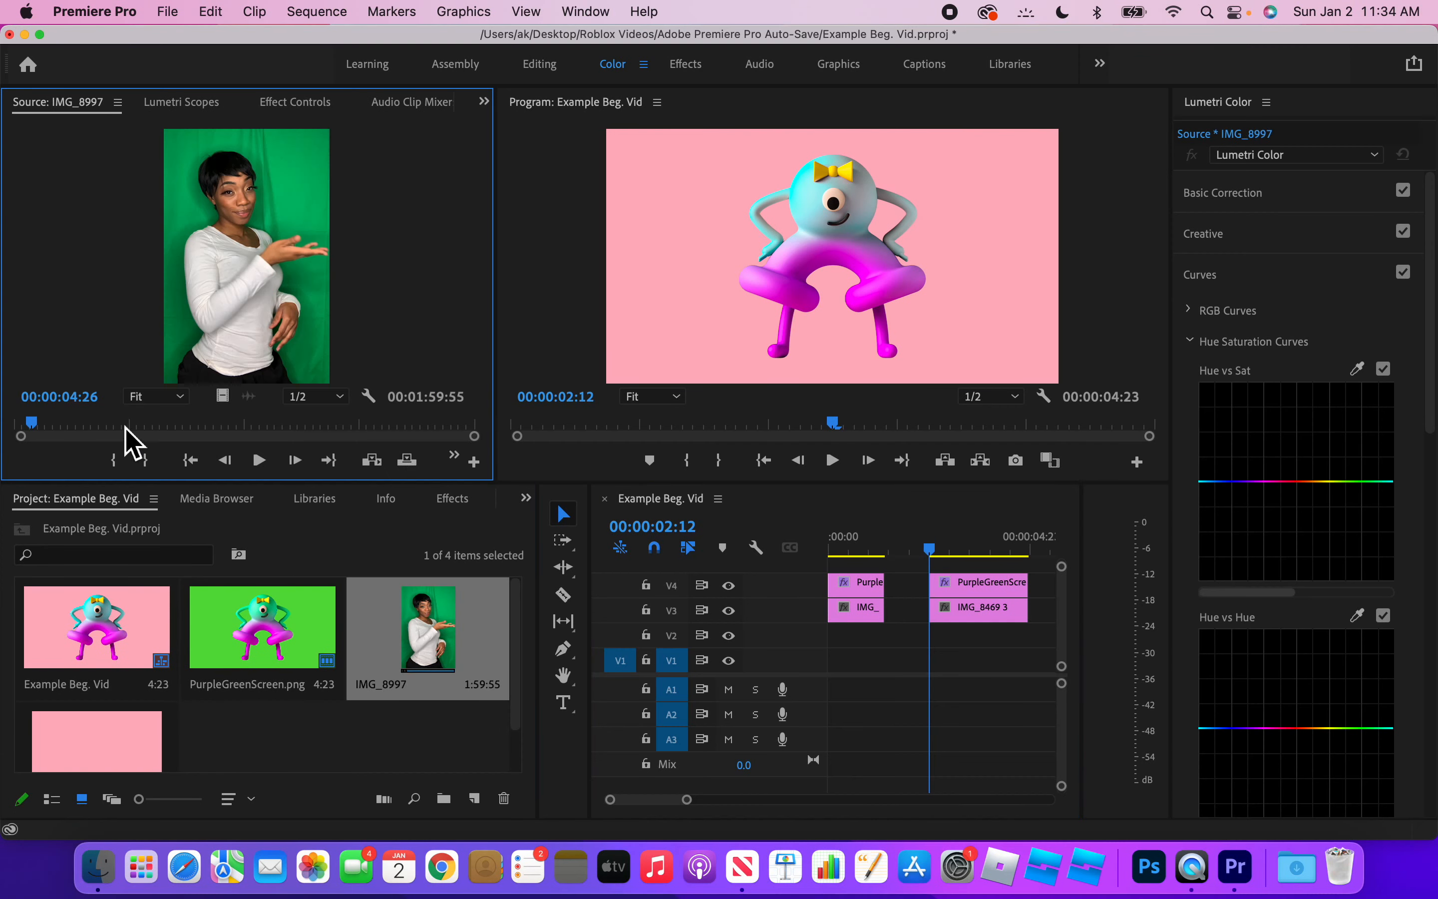
drag(223, 400, 892, 538)
Play the sequence from 00:00:01:09 to review the IMG_8997 footage over the gap.
click(894, 541)
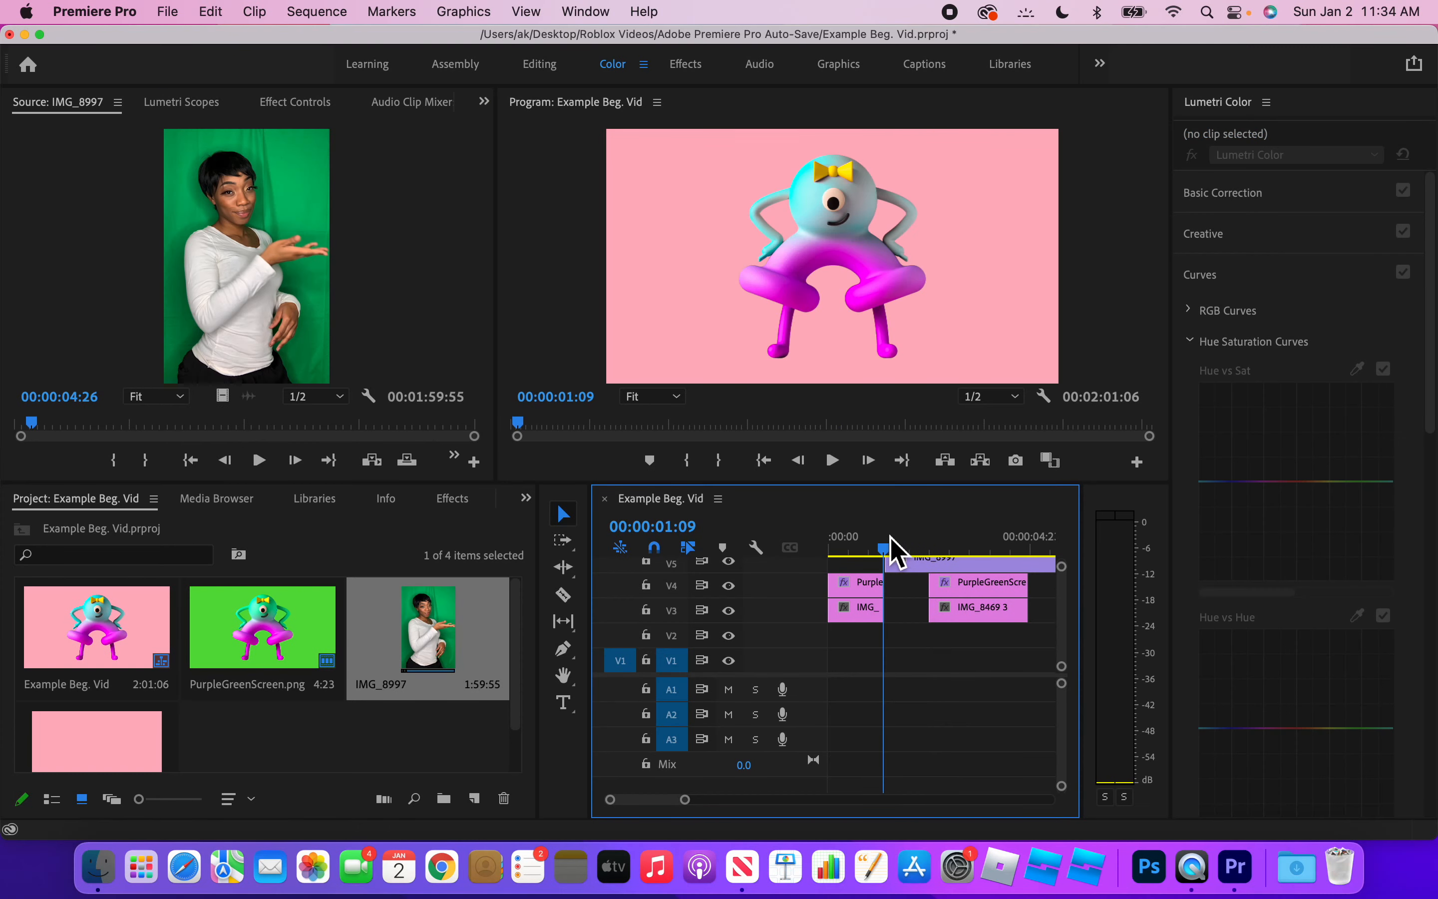
click(832, 461)
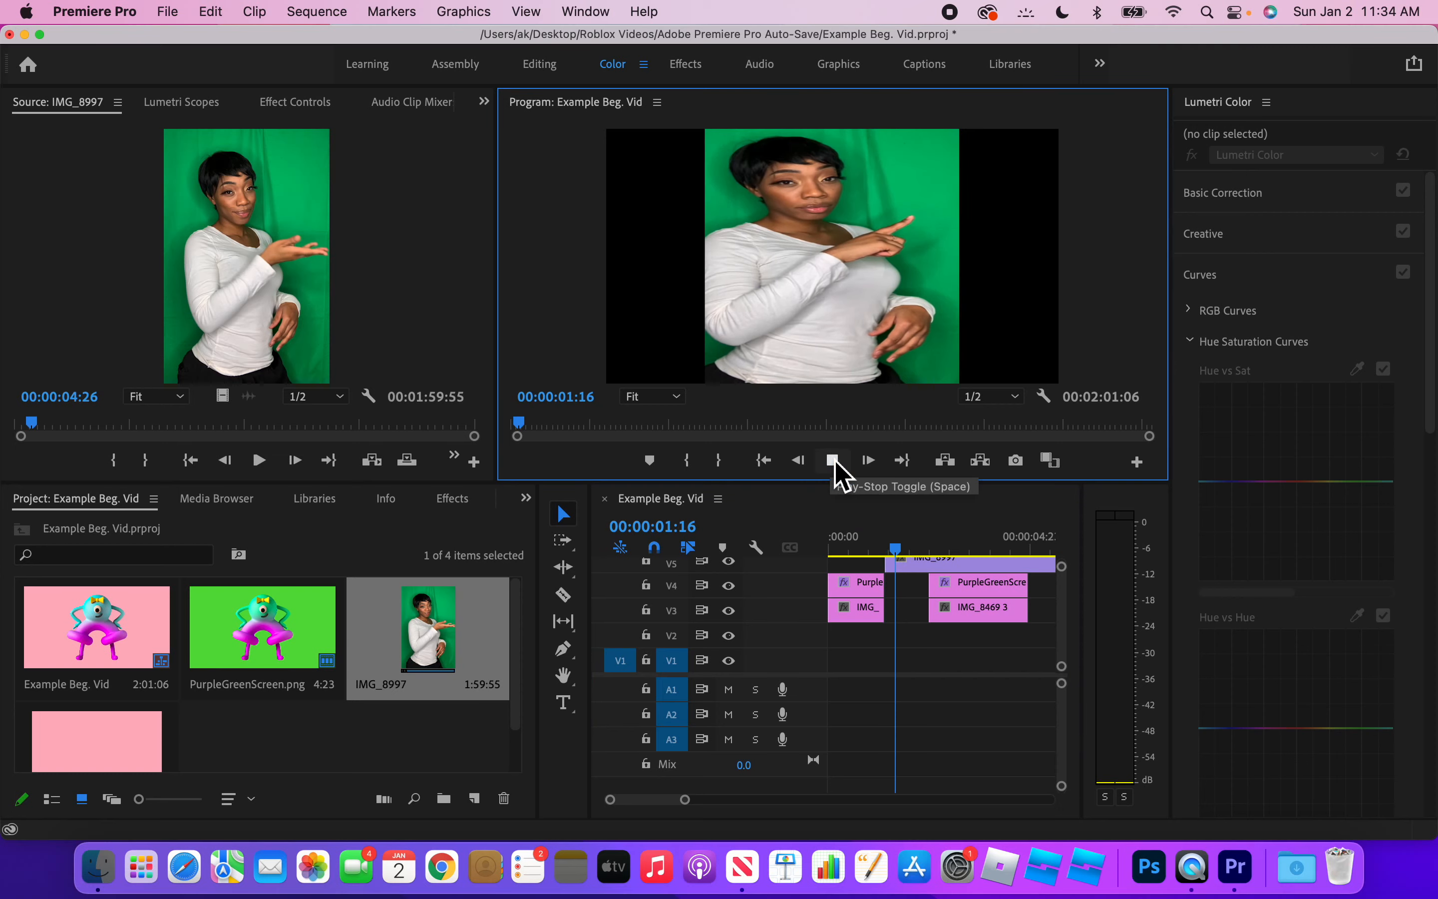
click(834, 461)
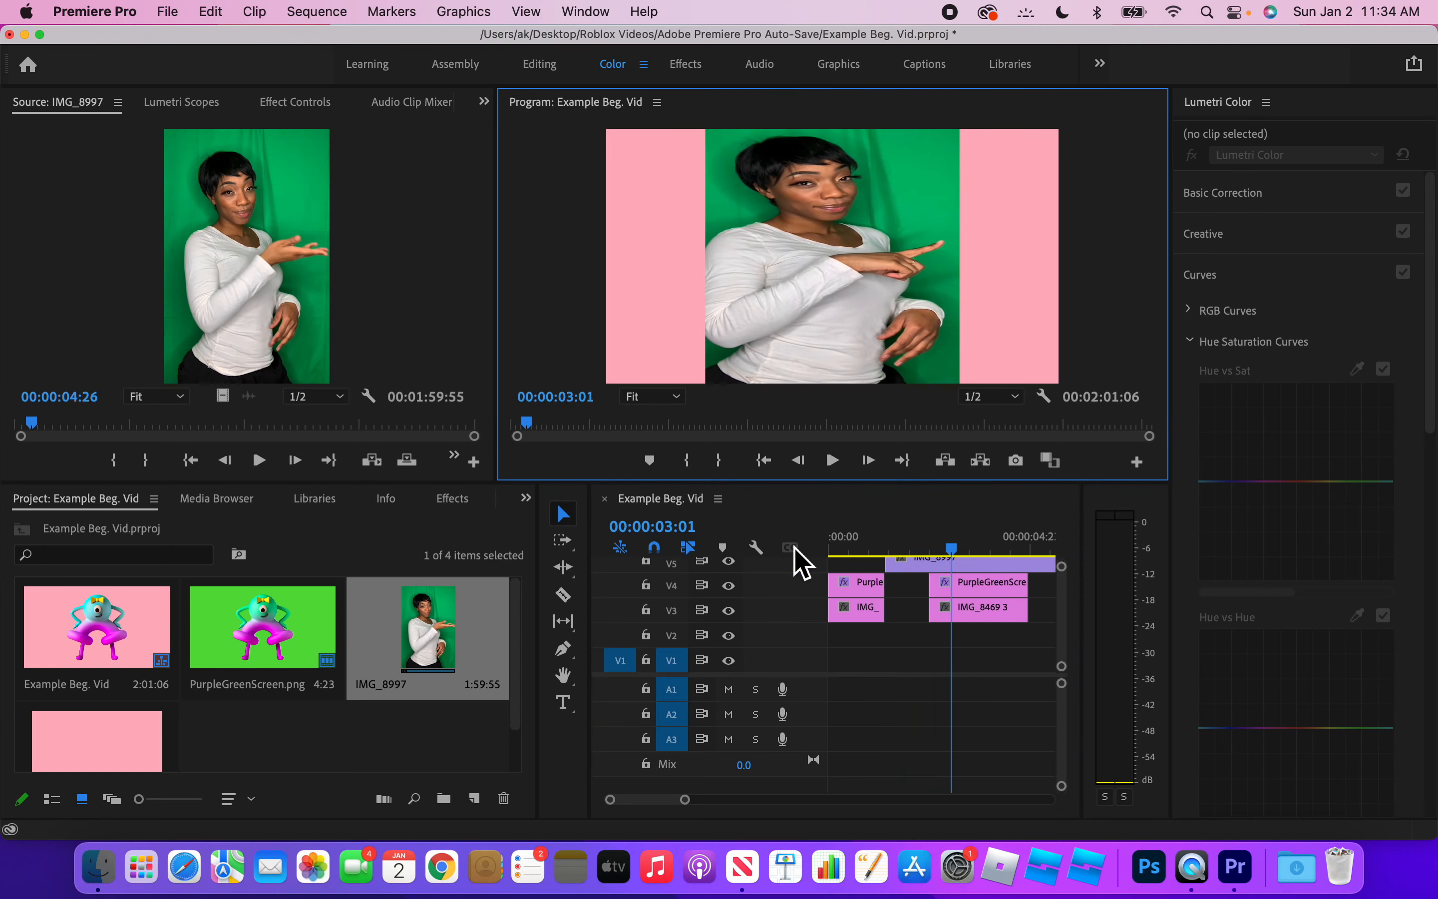
Split IMG_8997 on V5 at the end of the gap and delete the remainder after the cut.
scroll(924, 660, up, 2)
scroll(919, 653, right, 2)
click(563, 594)
click(899, 586)
click(566, 516)
click(954, 585)
key(Delete)
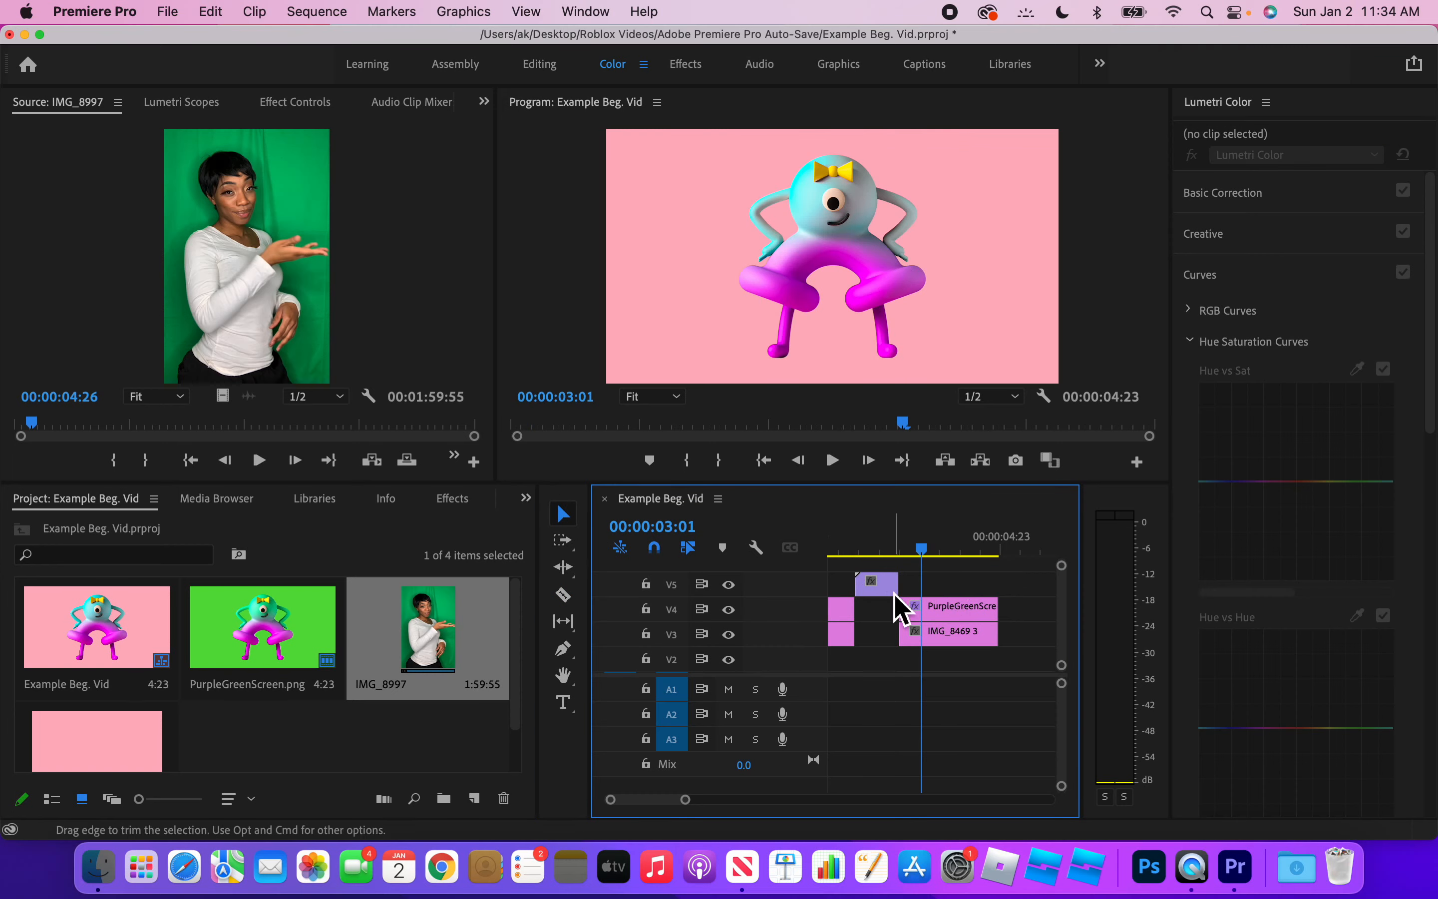
Move the short IMG_8997 piece down into the gap on V4 and play the sequence through it.
mouse_move(879, 586)
mouse_down()
mouse_move(905, 627)
mouse_move(878, 609)
mouse_up()
drag(872, 549, 857, 523)
click(832, 460)
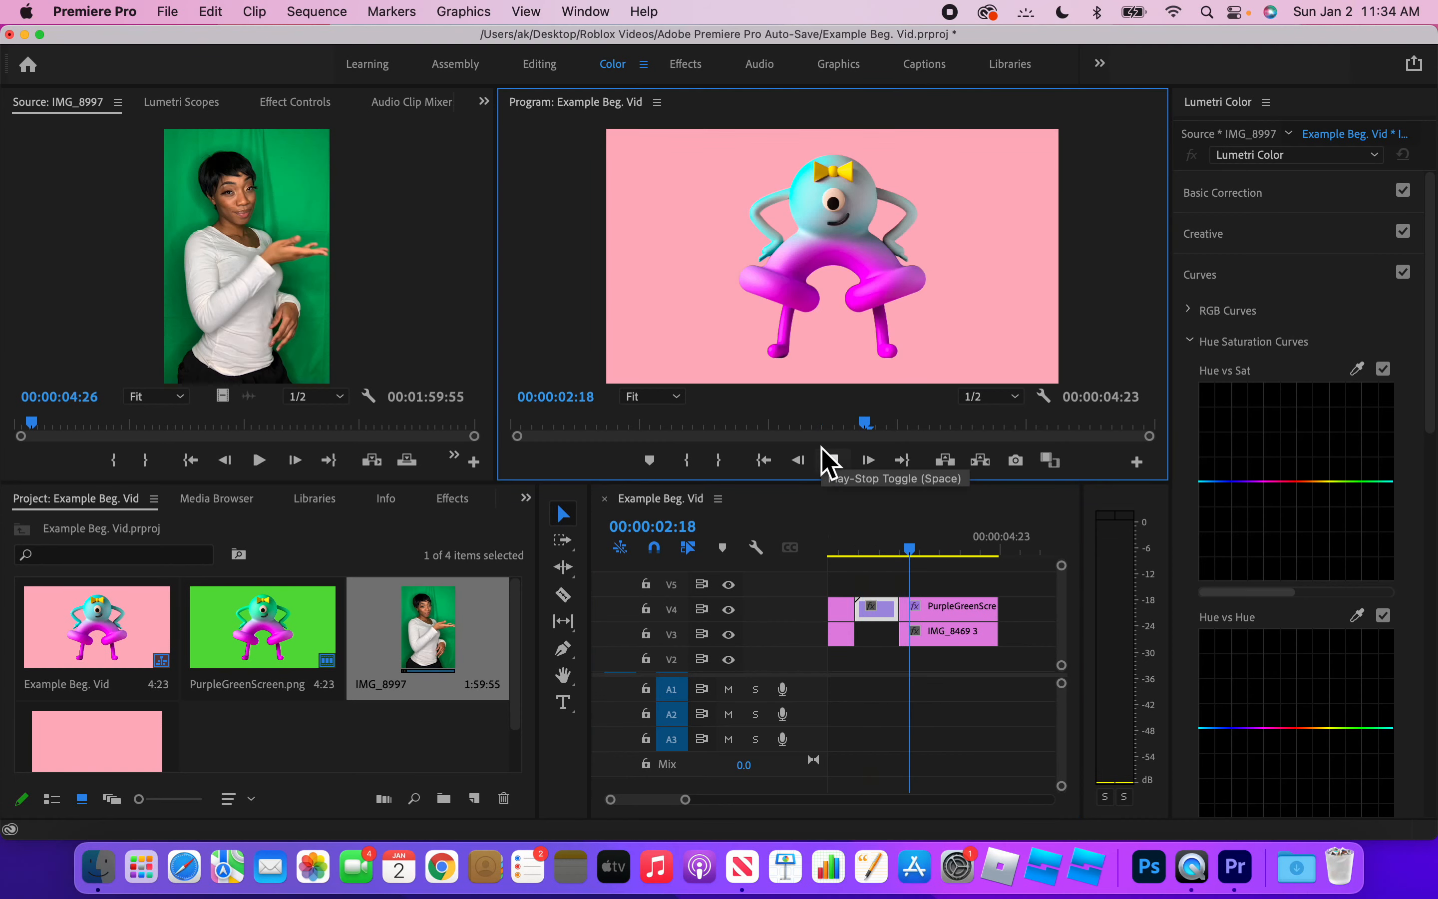
click(832, 462)
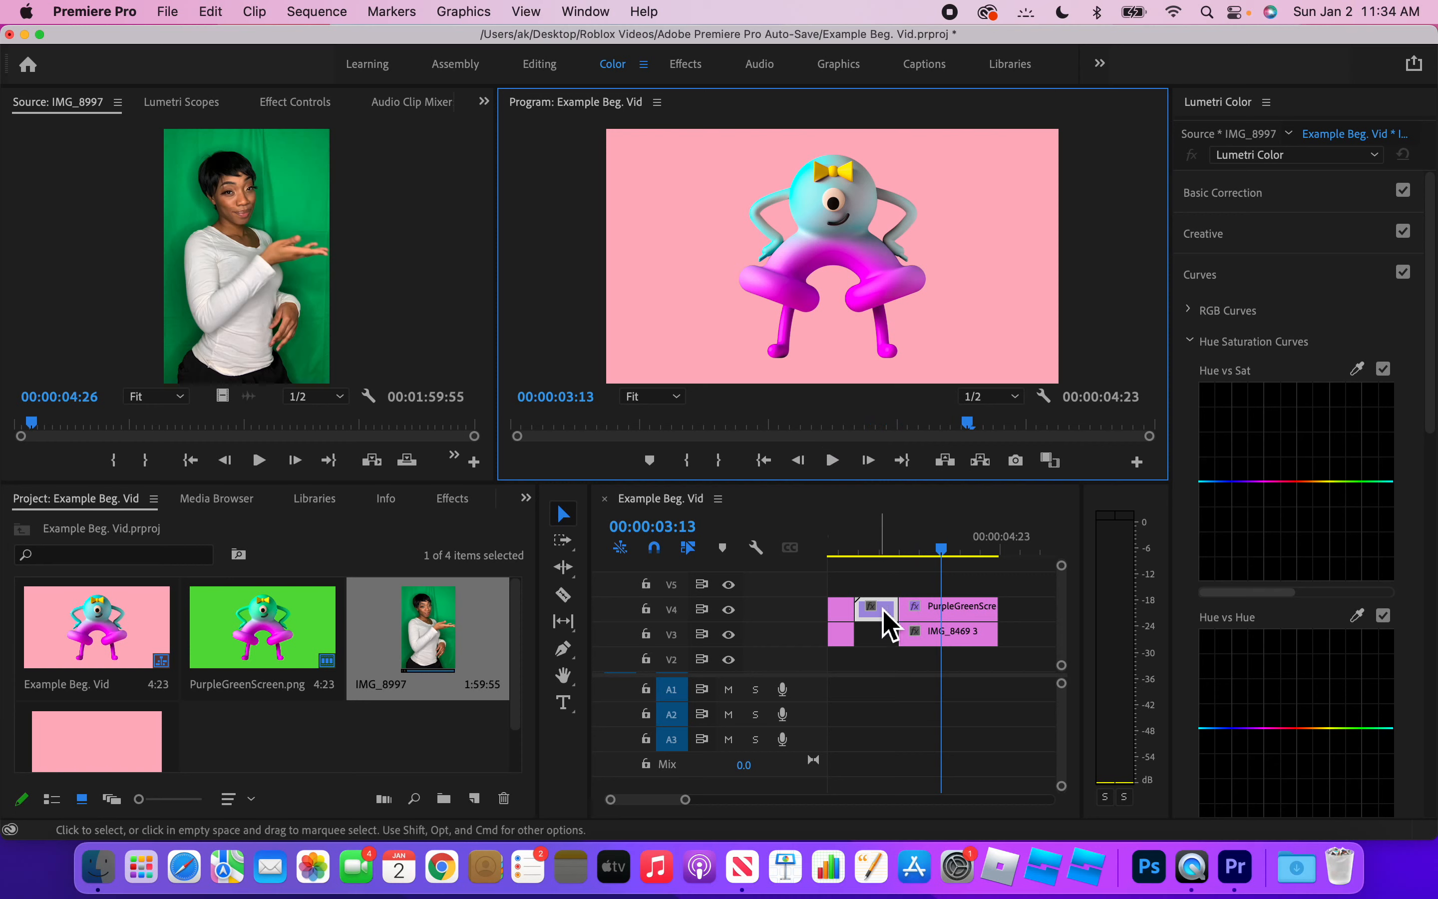
Extend the first IMG_8469 3 piece on V3 to fill the gap beneath IMG_8997, and play from 00:00:01:05.
click(846, 636)
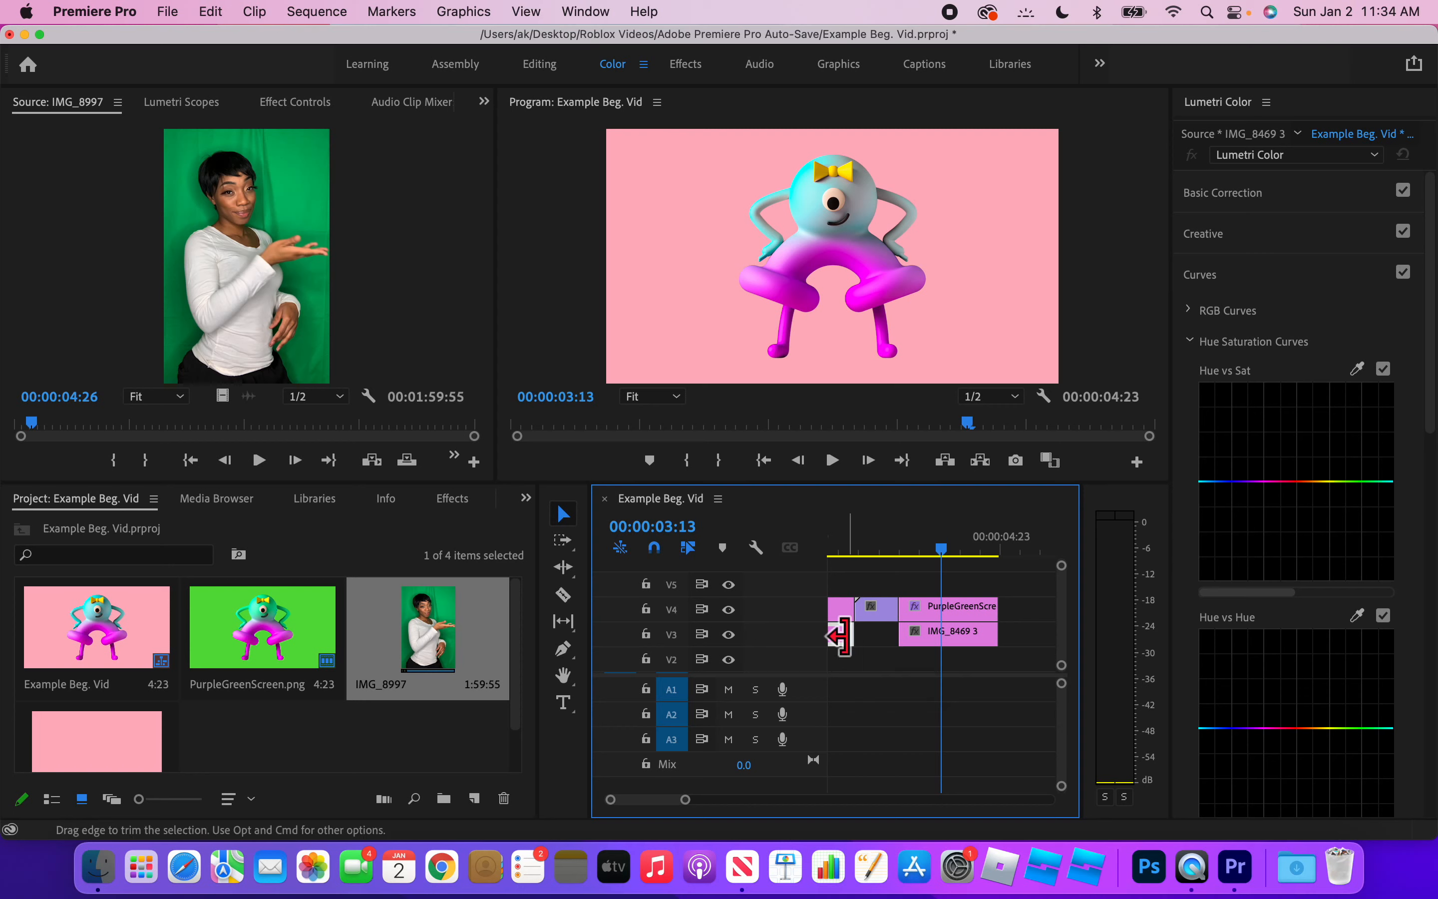
drag(860, 648, 895, 642)
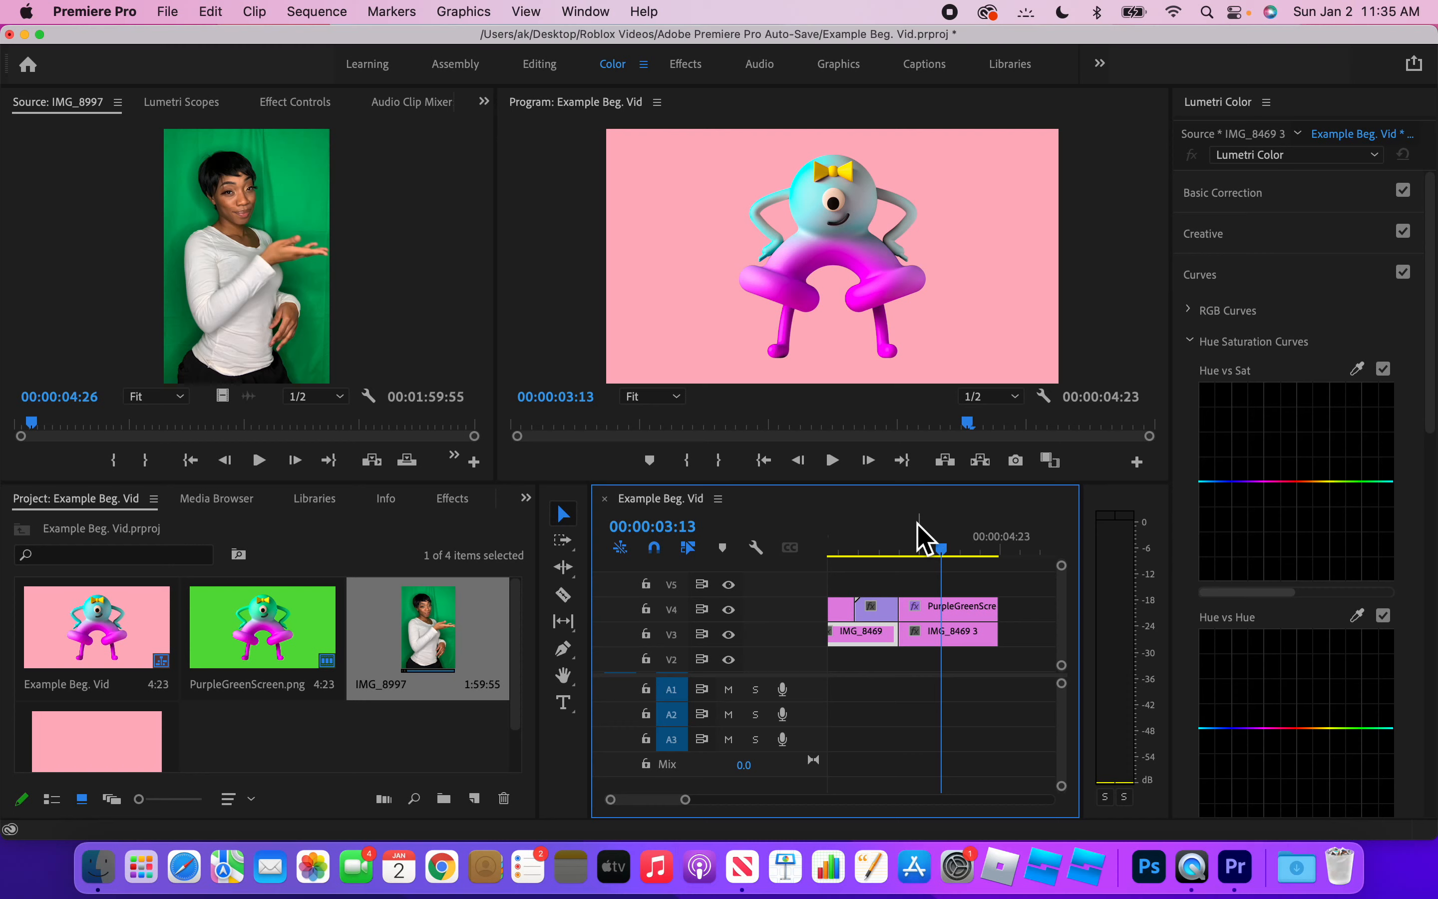
click(848, 549)
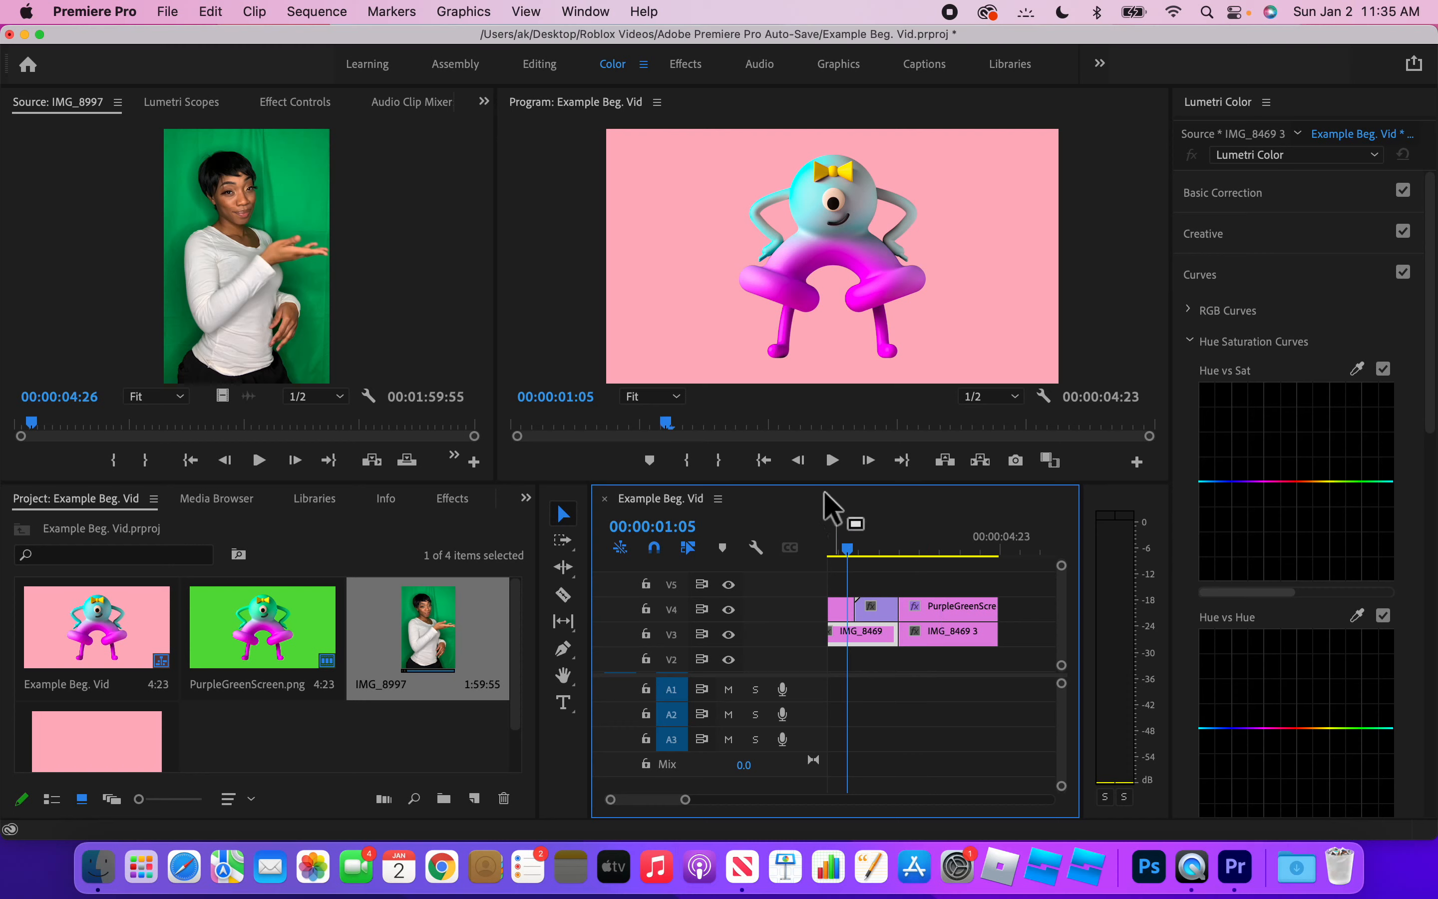
click(833, 461)
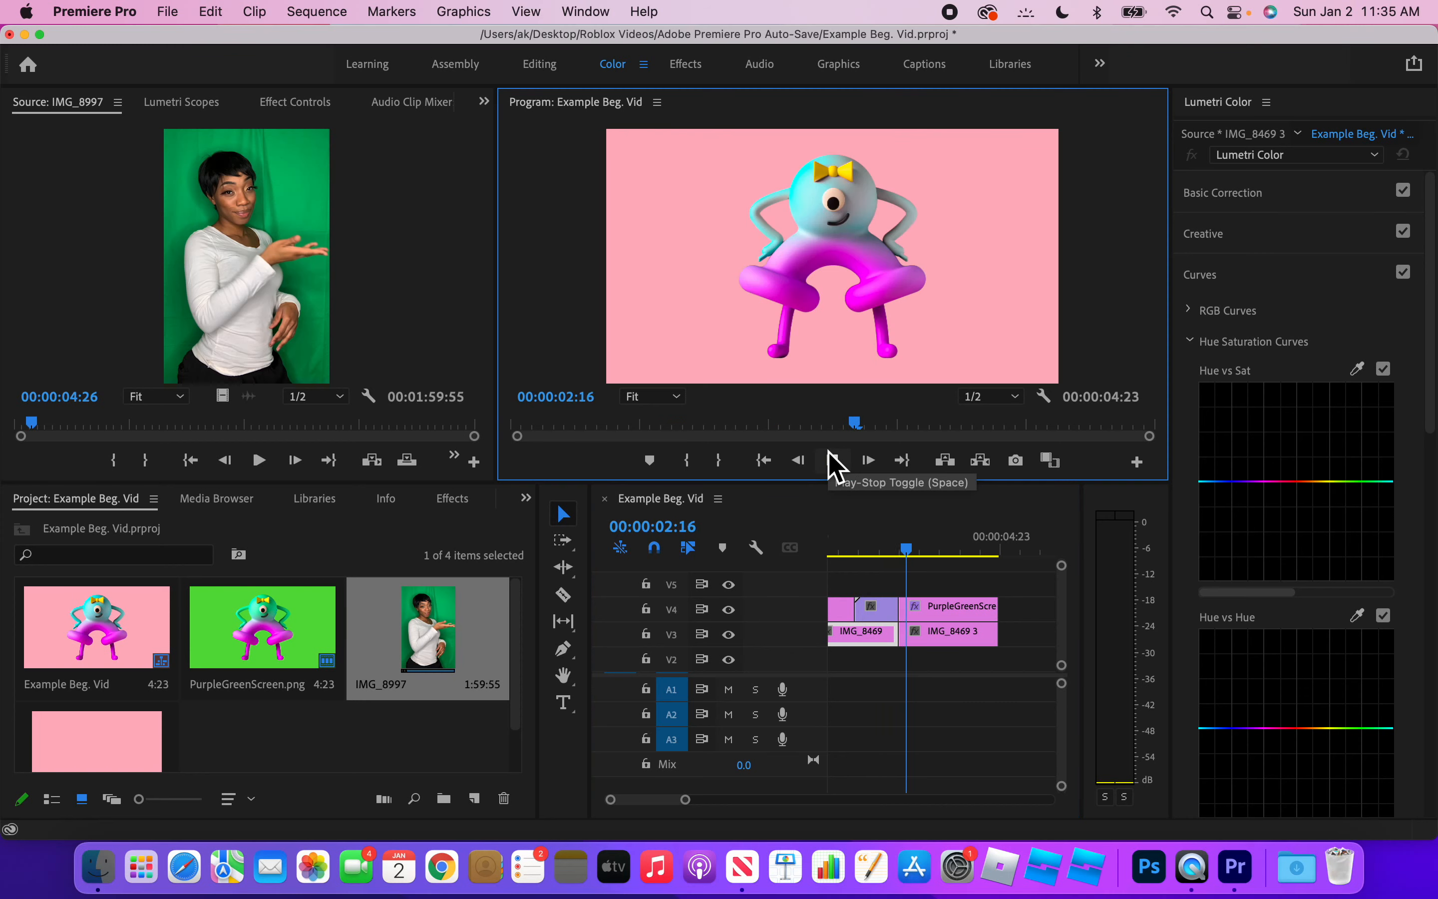
click(833, 461)
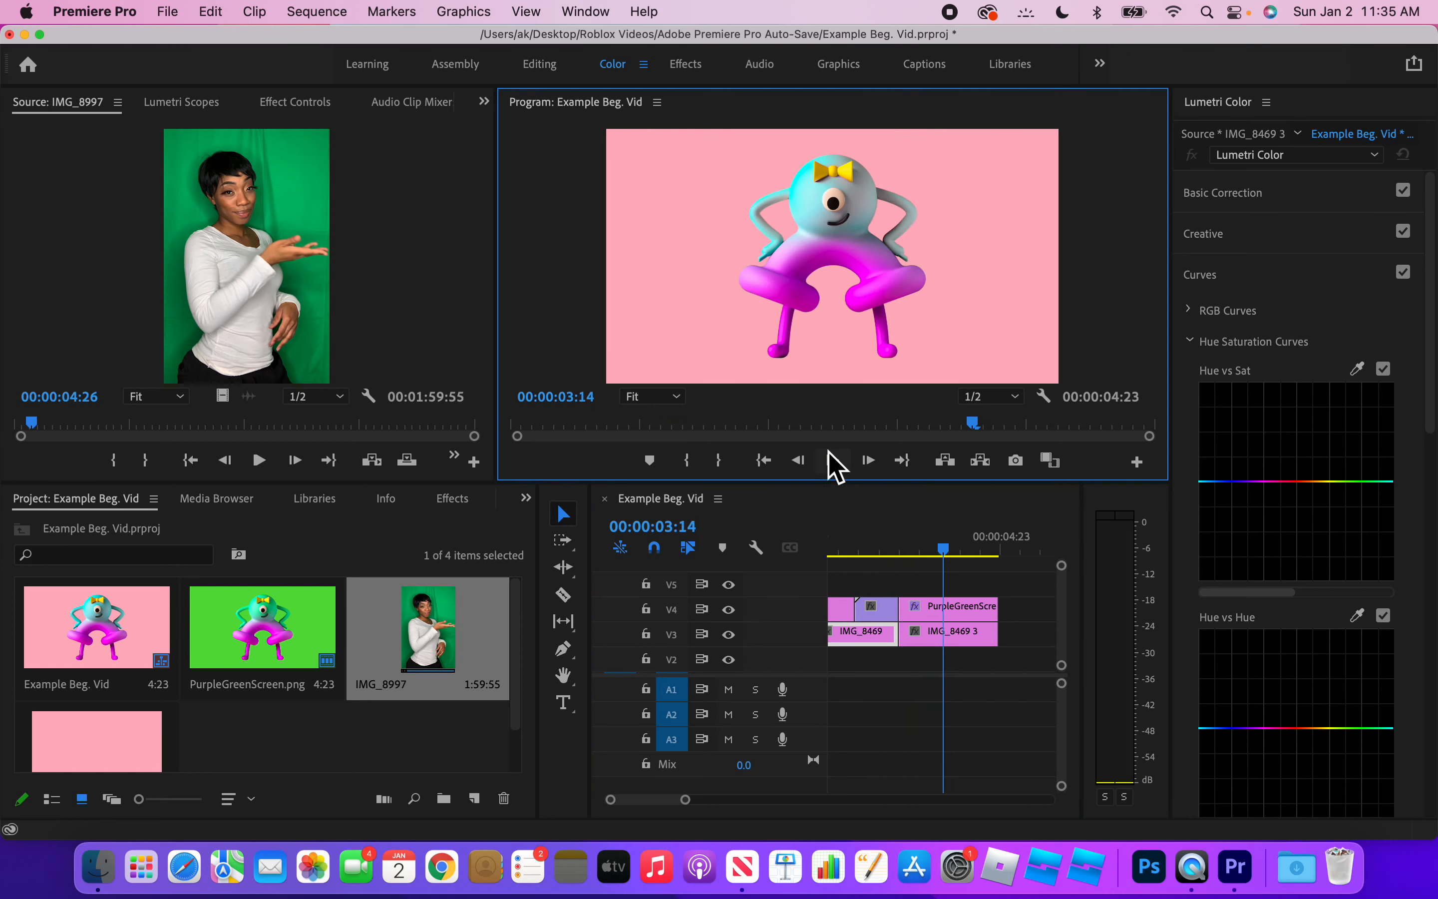
Lengthen the last PurpleGreenScreen.png piece on V4 beyond the background, and trim it back flush with the end of IMG_8469 3.
click(992, 616)
drag(993, 615, 920, 639)
scroll(918, 649, right, 2)
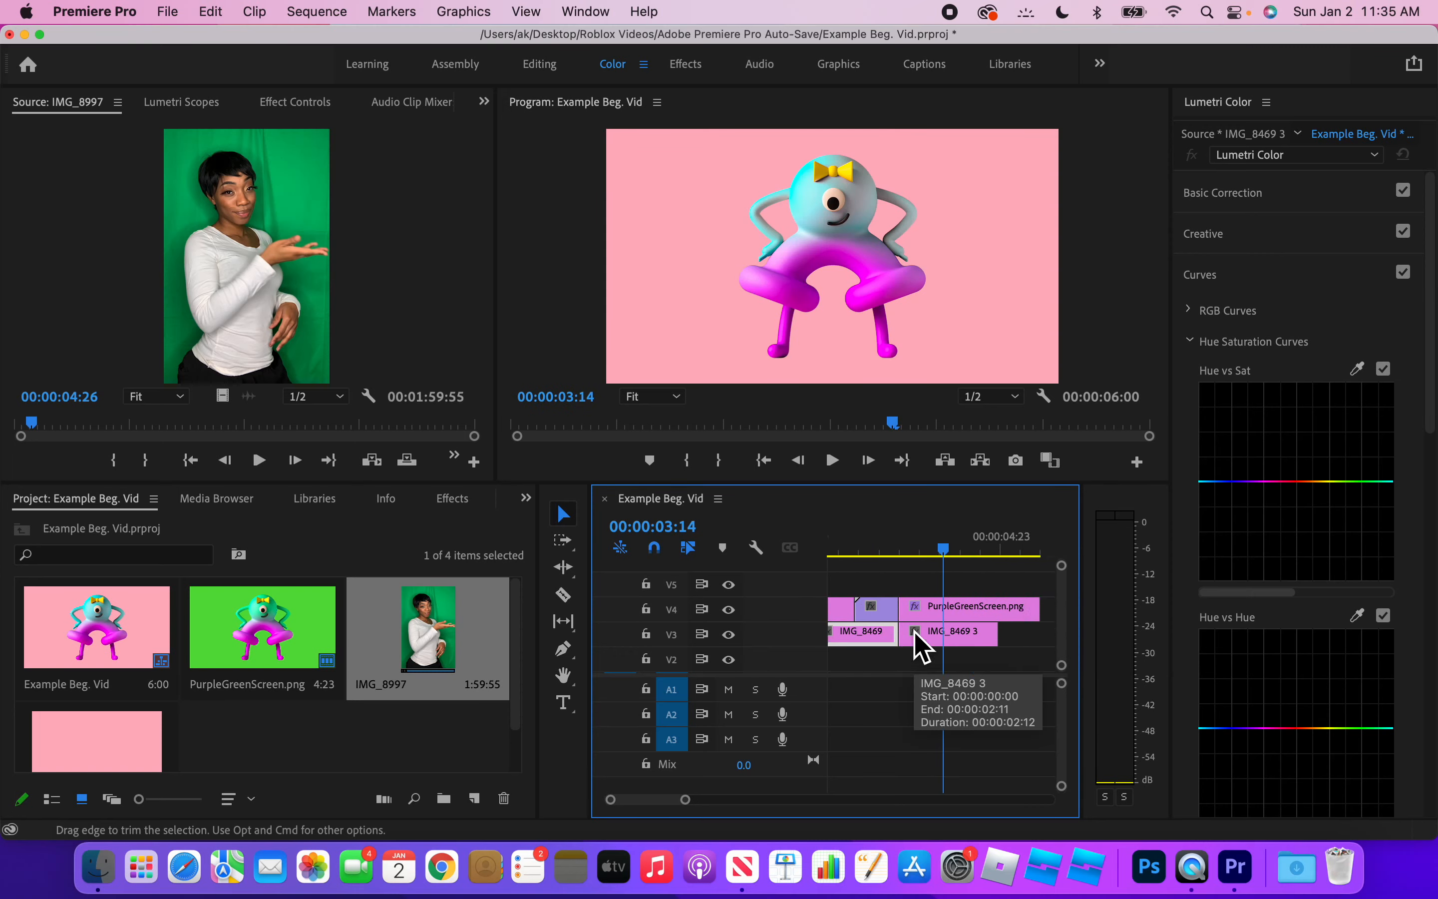
drag(1047, 608, 999, 606)
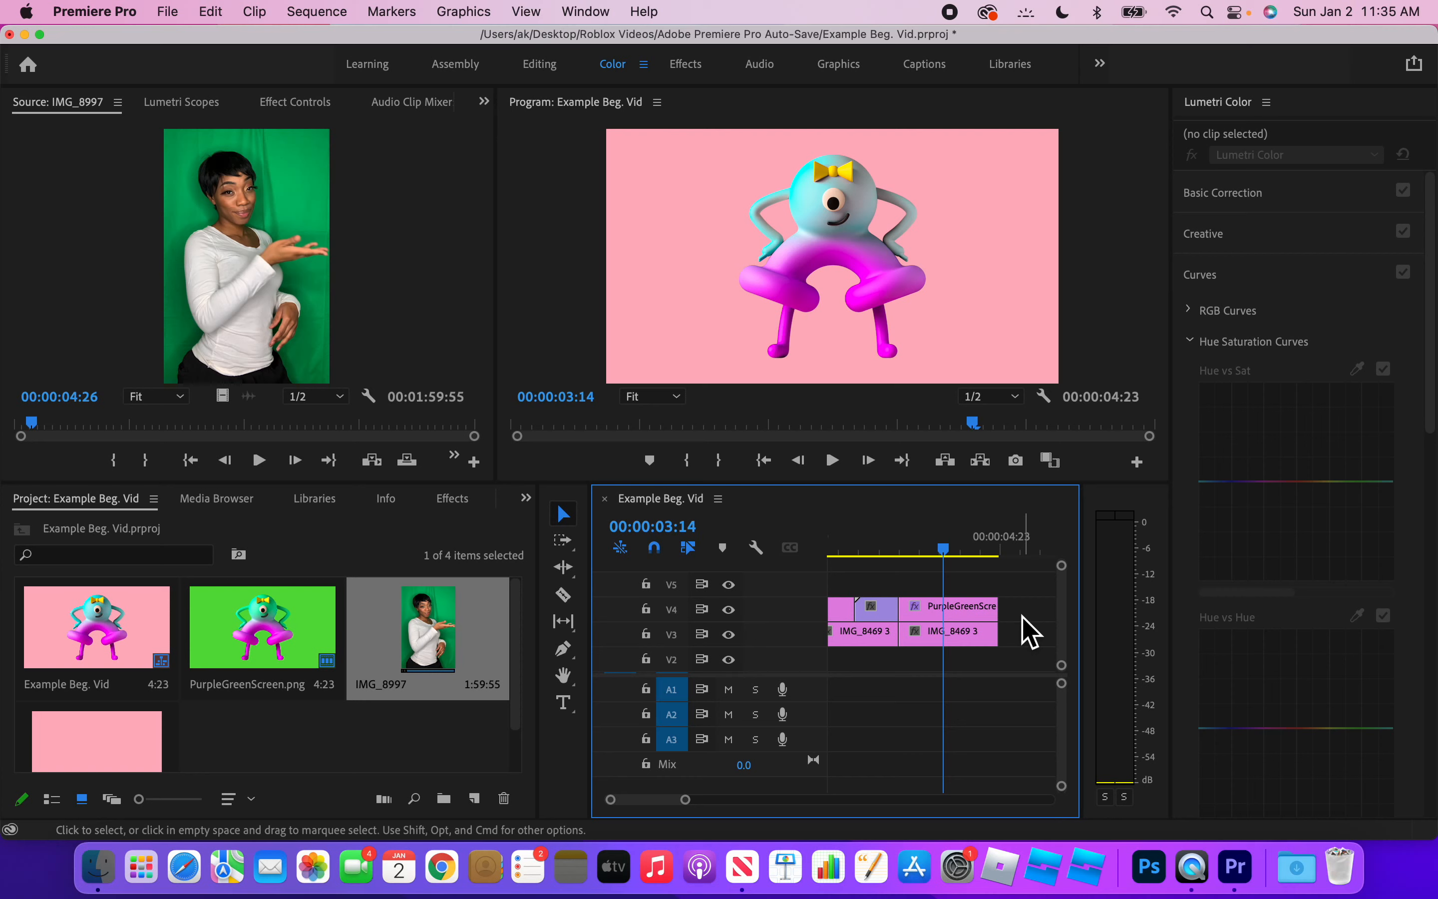
scroll(1031, 632, up, 2)
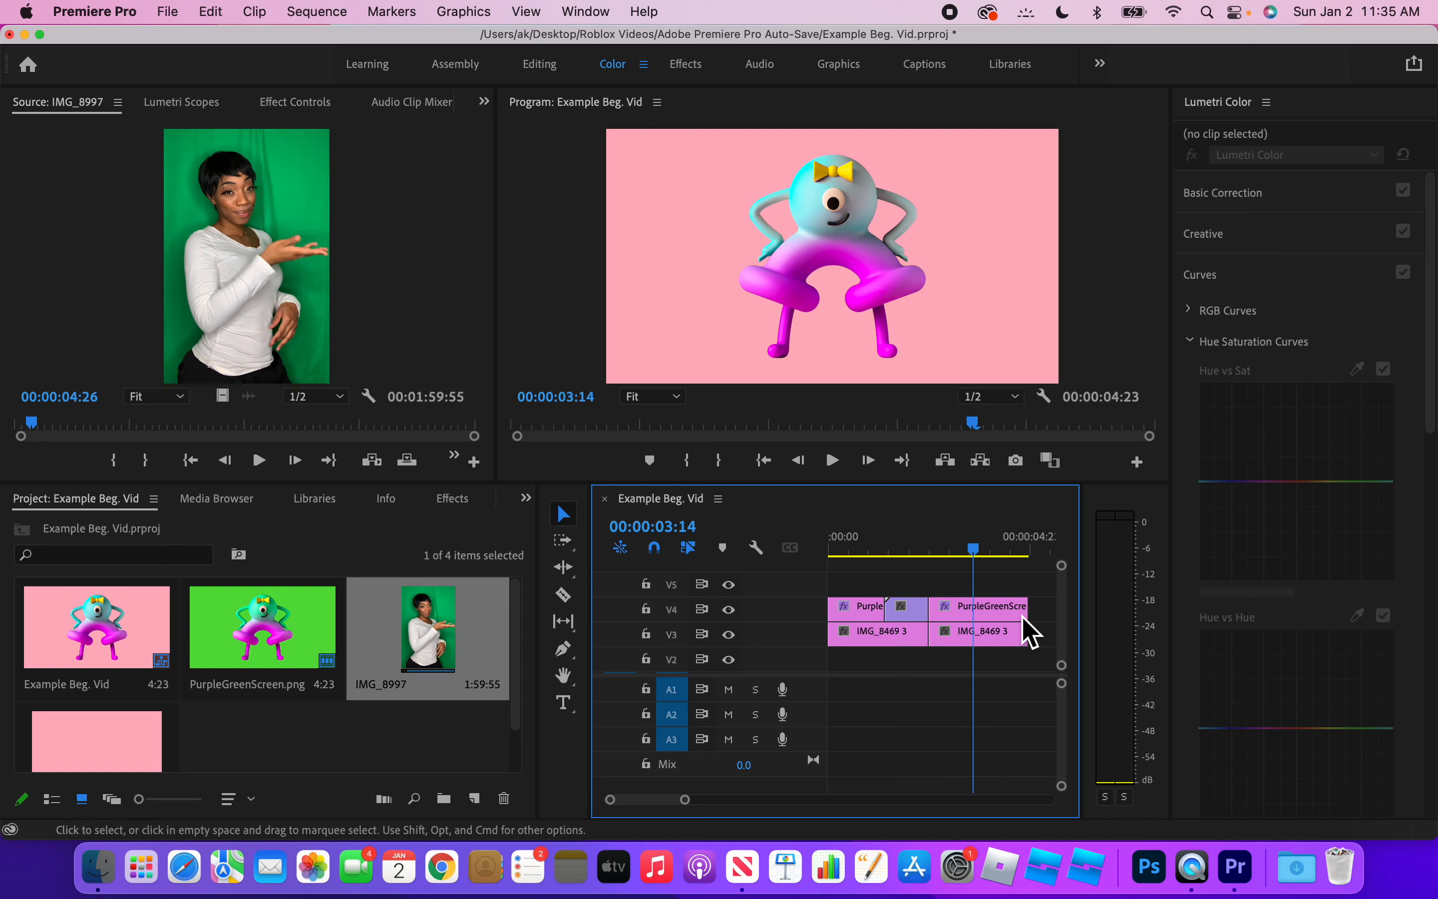
scroll(1031, 632, down, 1)
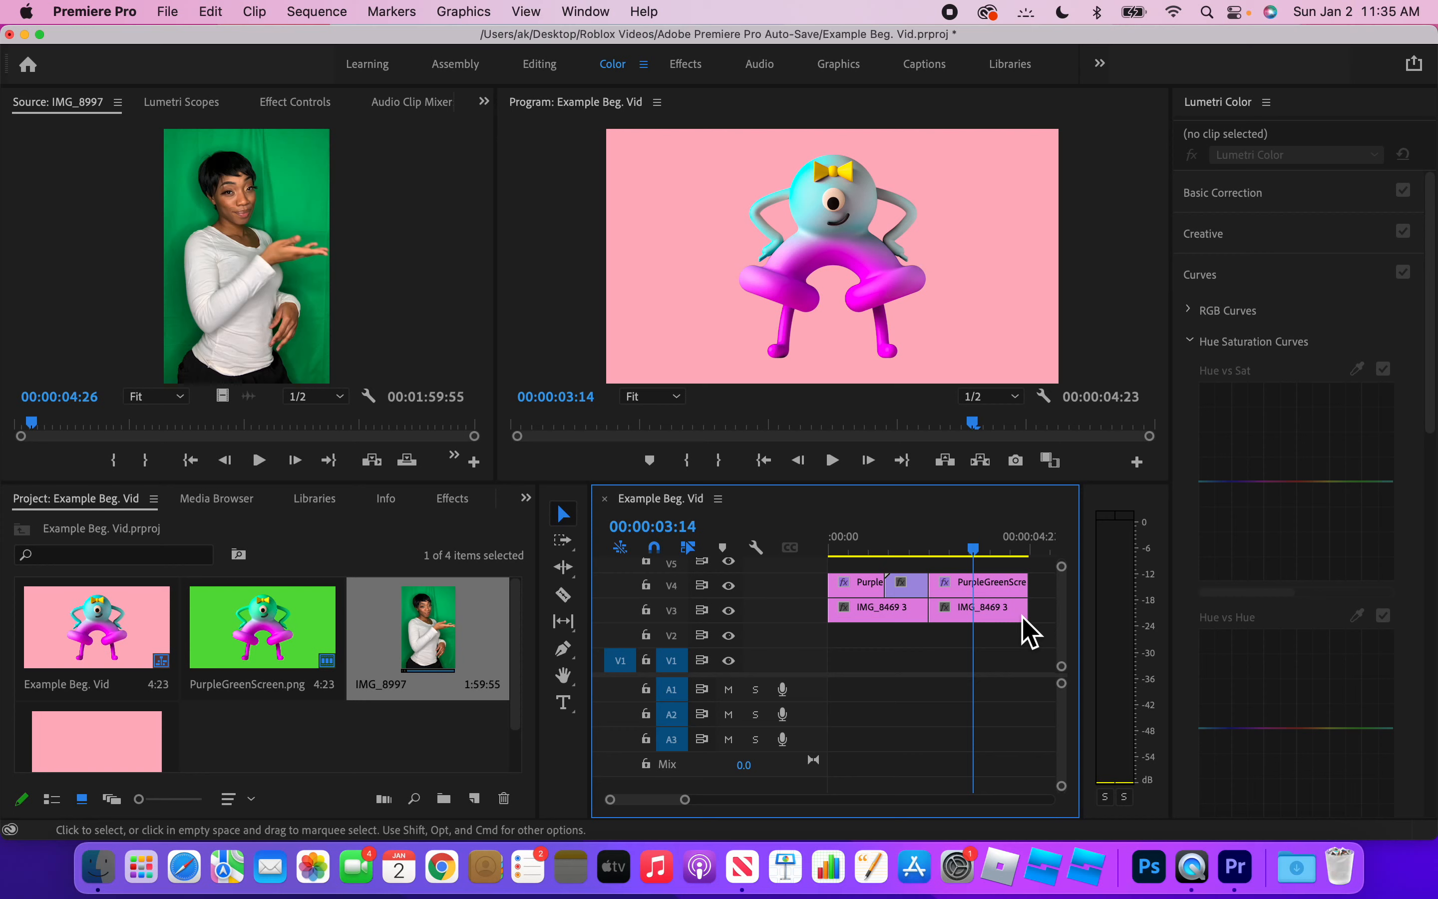
Search the Mac for .mp3 files in Finder and import a Baritone Sax 1 track into the Premiere Pro project.
click(96, 880)
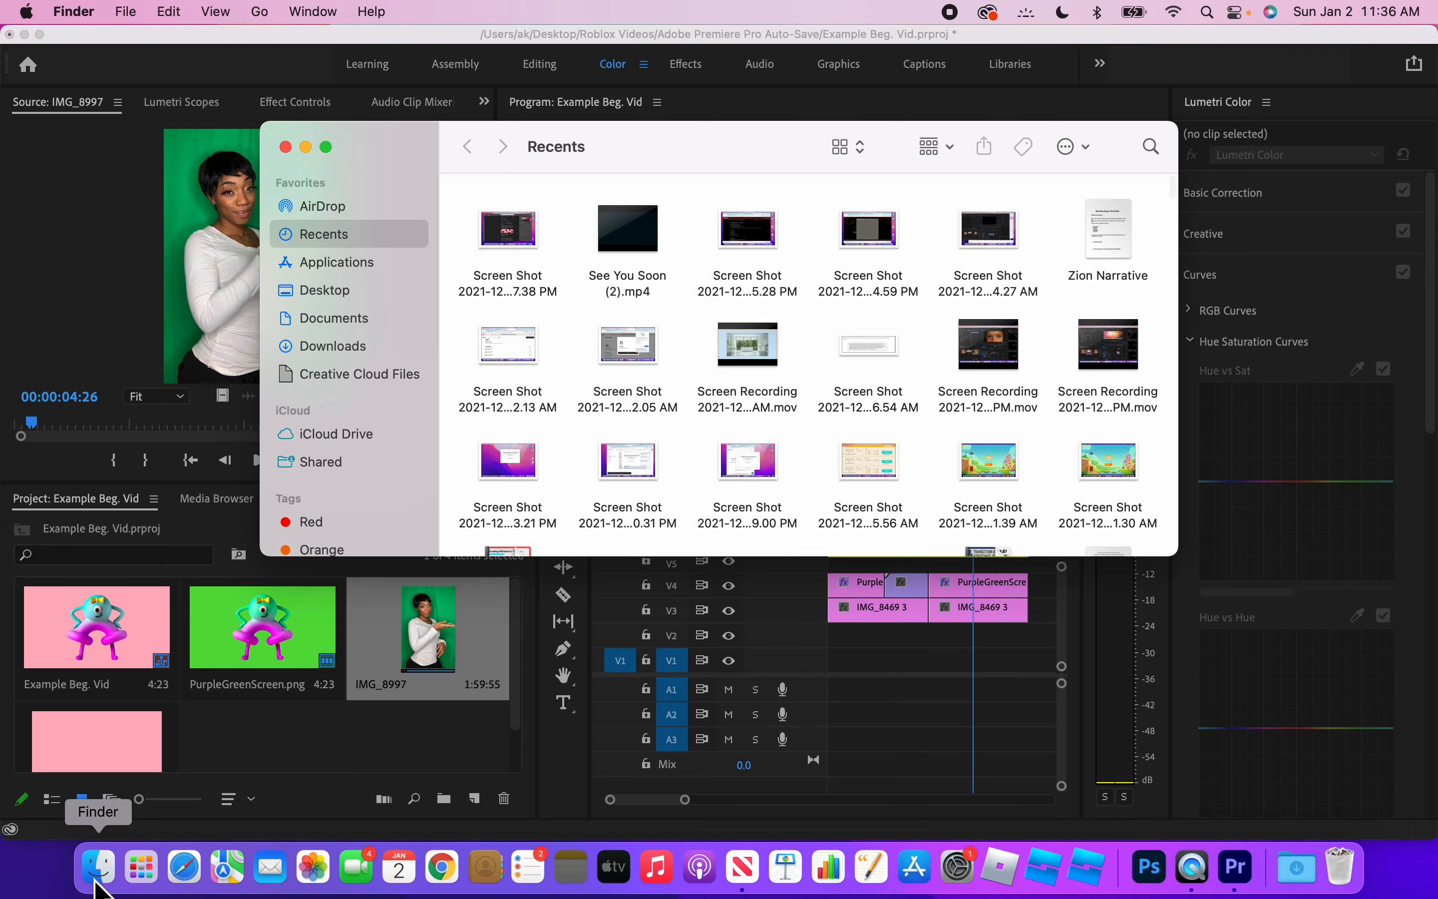
click(1163, 152)
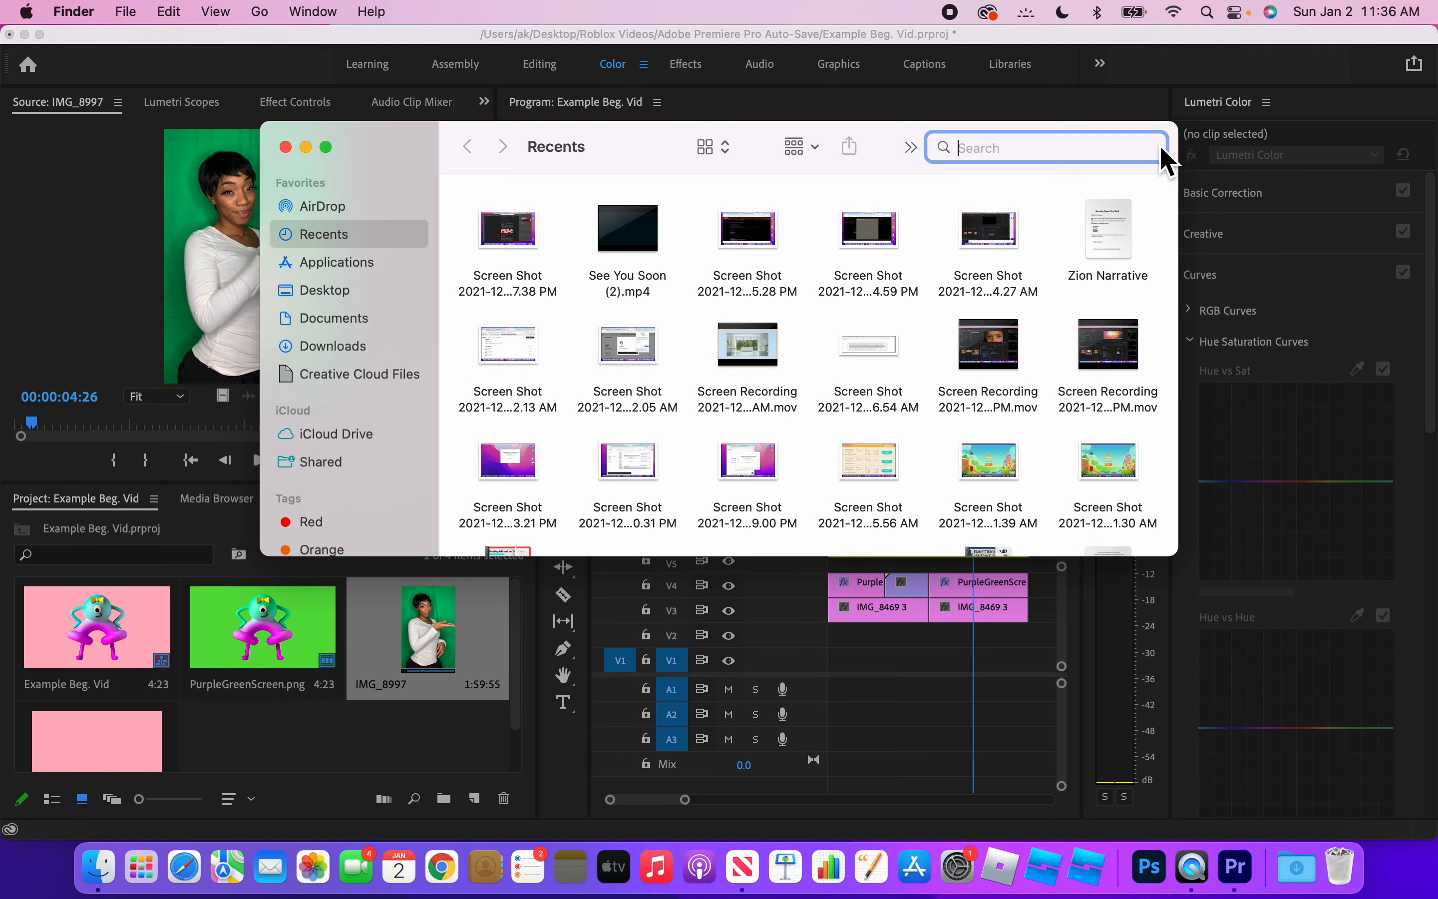
text(.mp3)
key(Return)
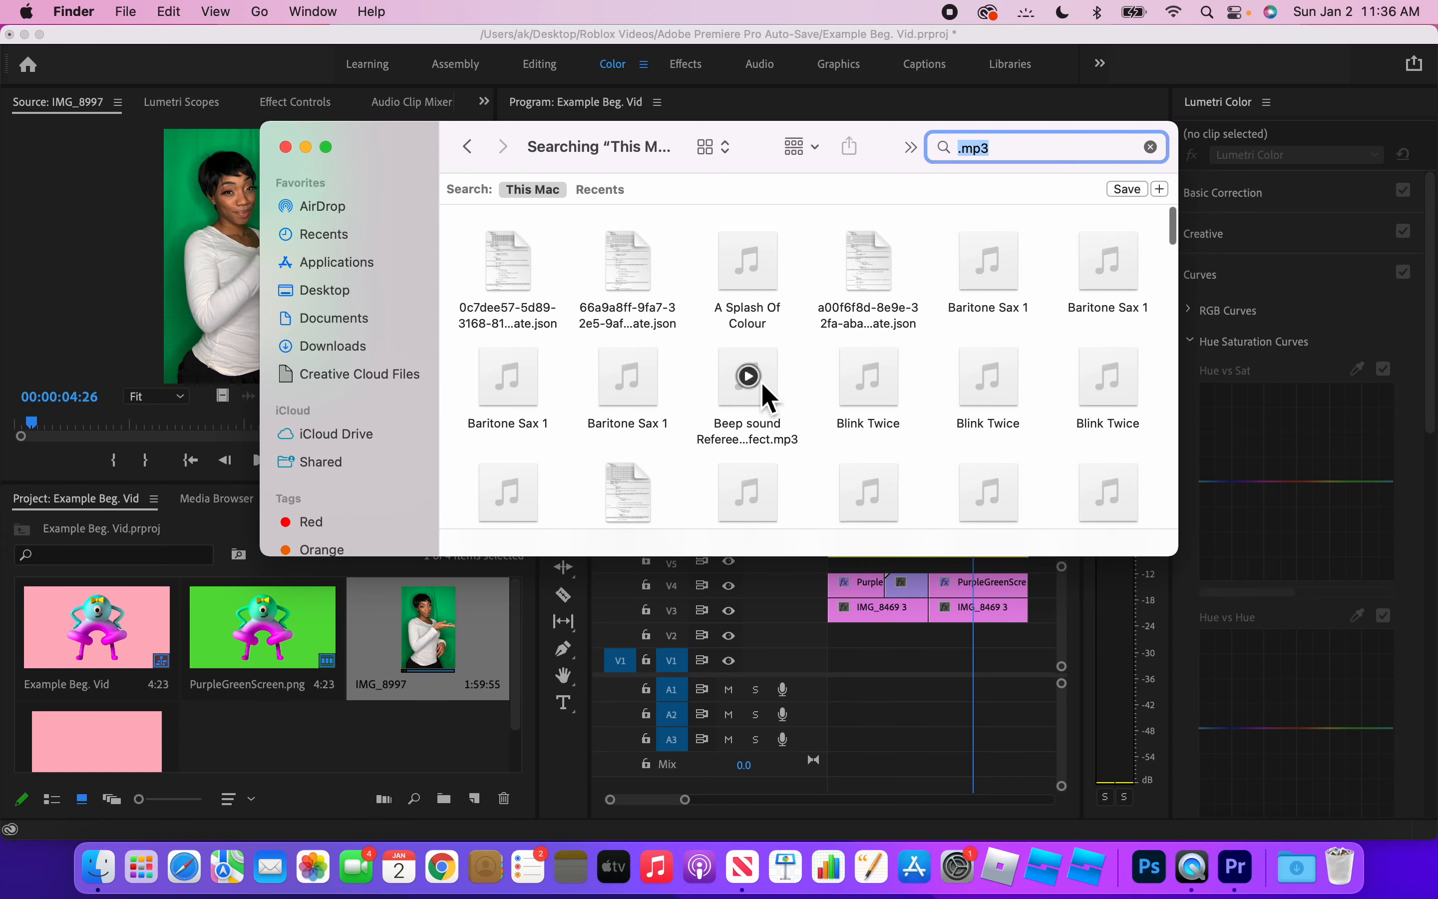
click(749, 375)
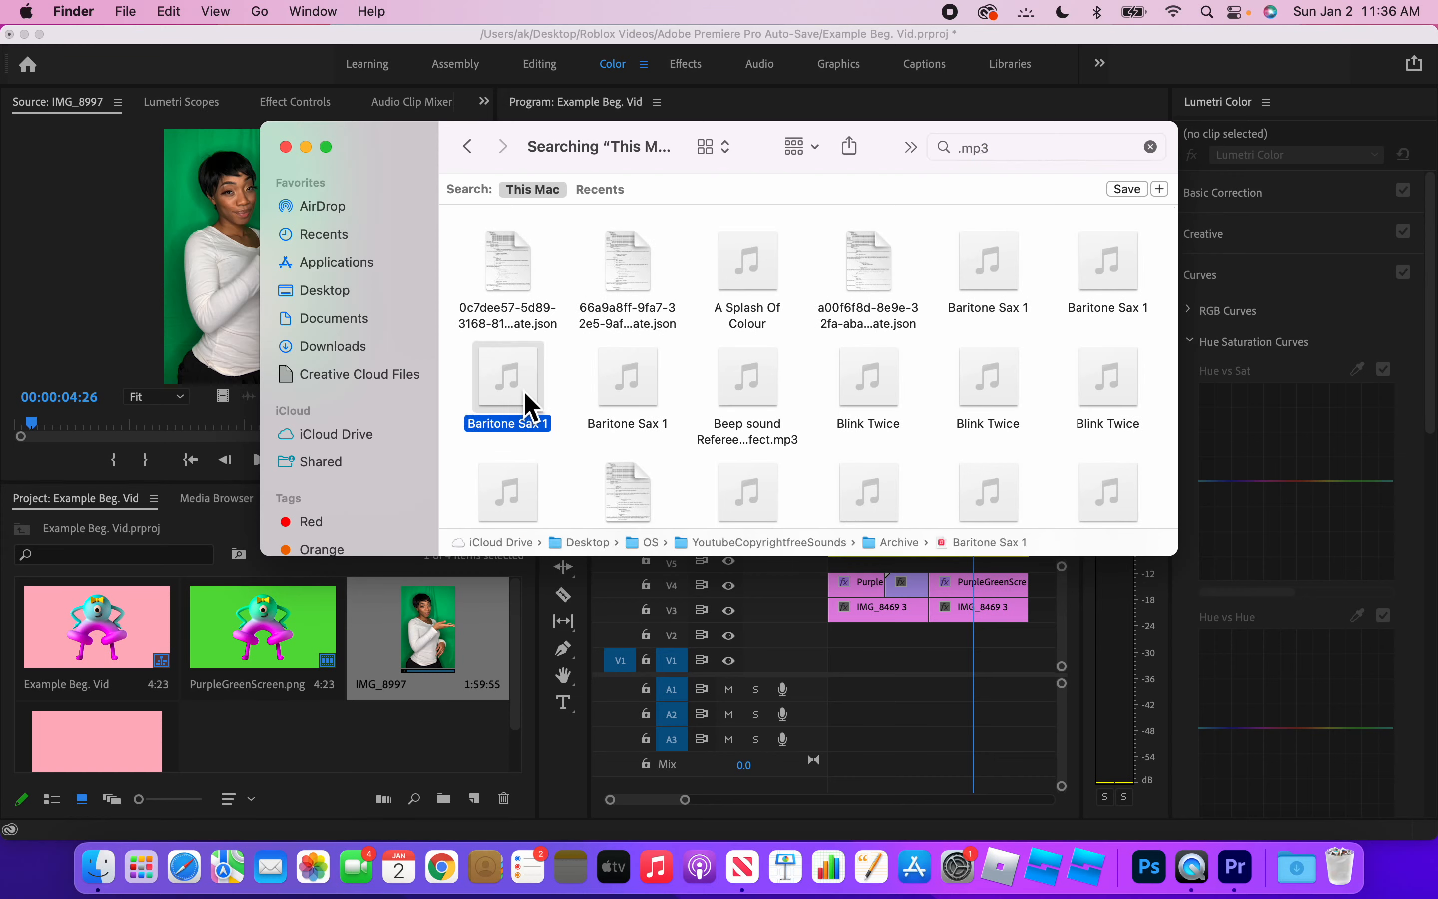
drag(525, 391, 213, 674)
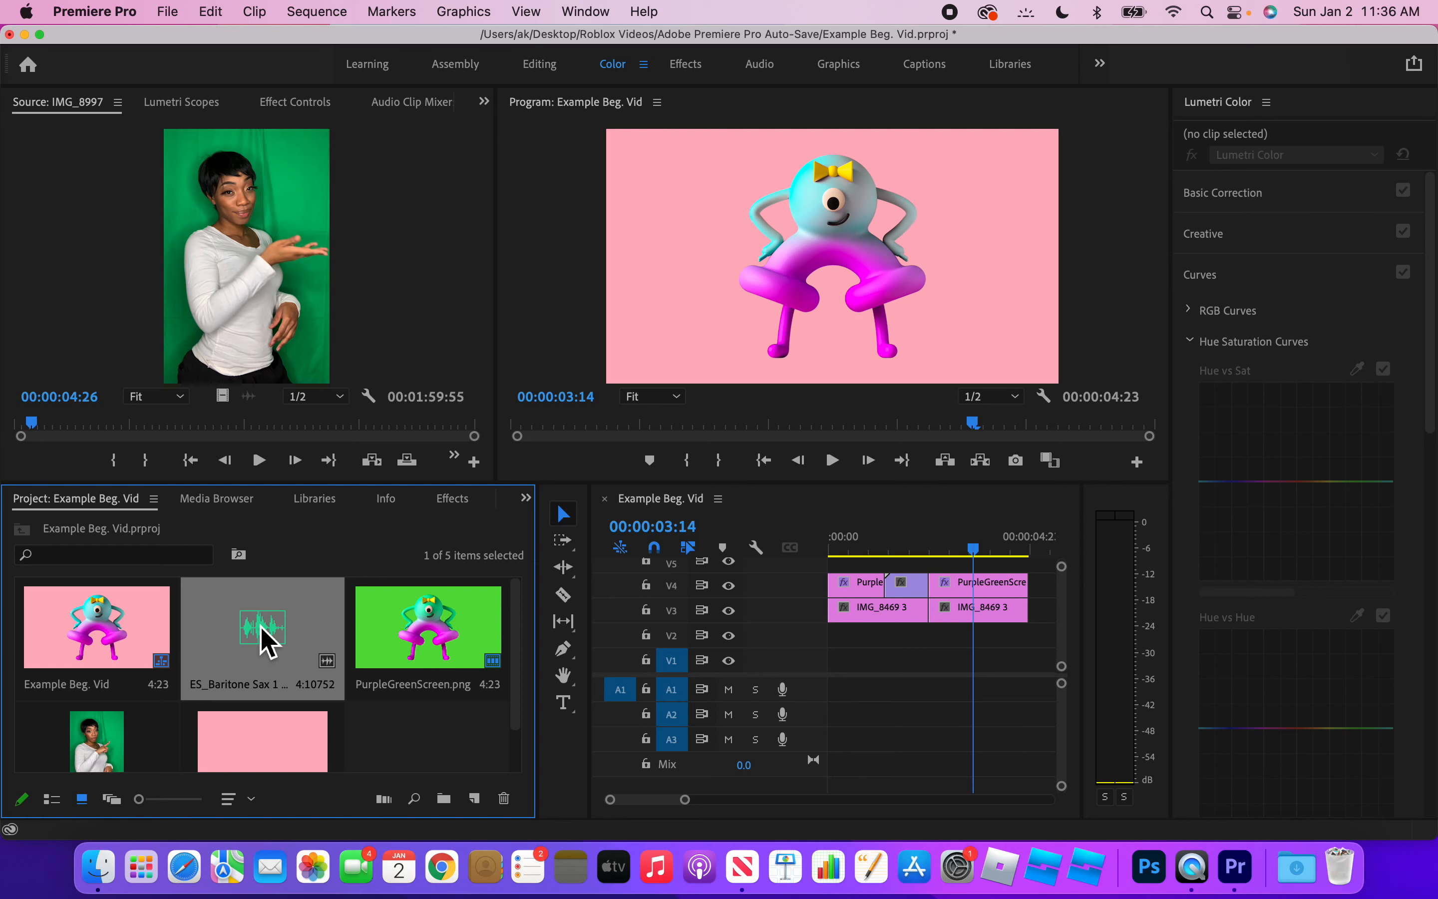
Place the ES_Baritone Sax 1 audio on track A1 at the sequence start, and return the playhead to 00:00:00:00.
drag(263, 640, 832, 690)
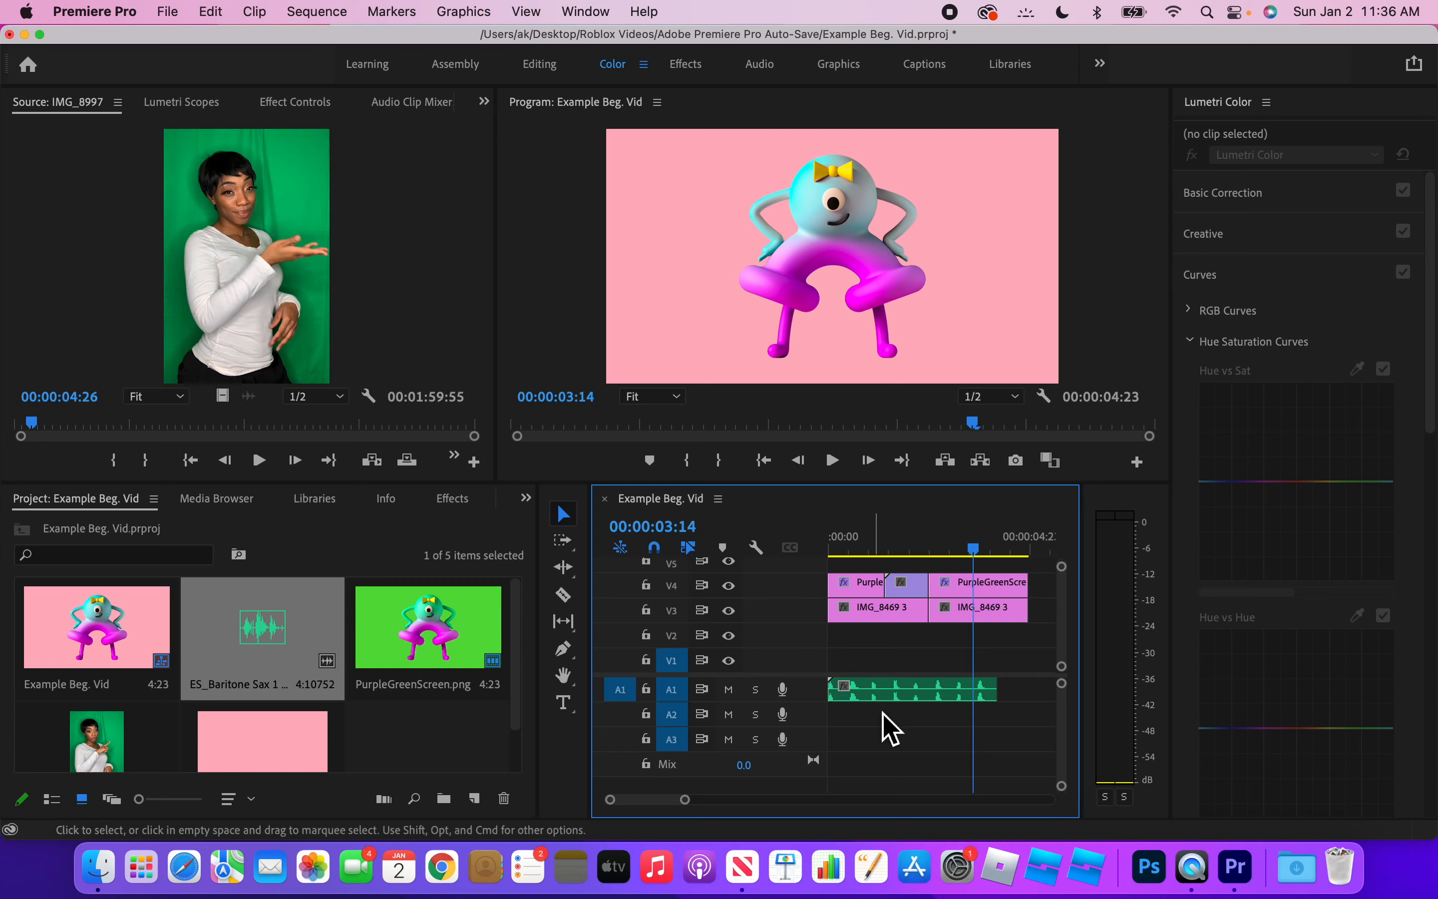
click(902, 697)
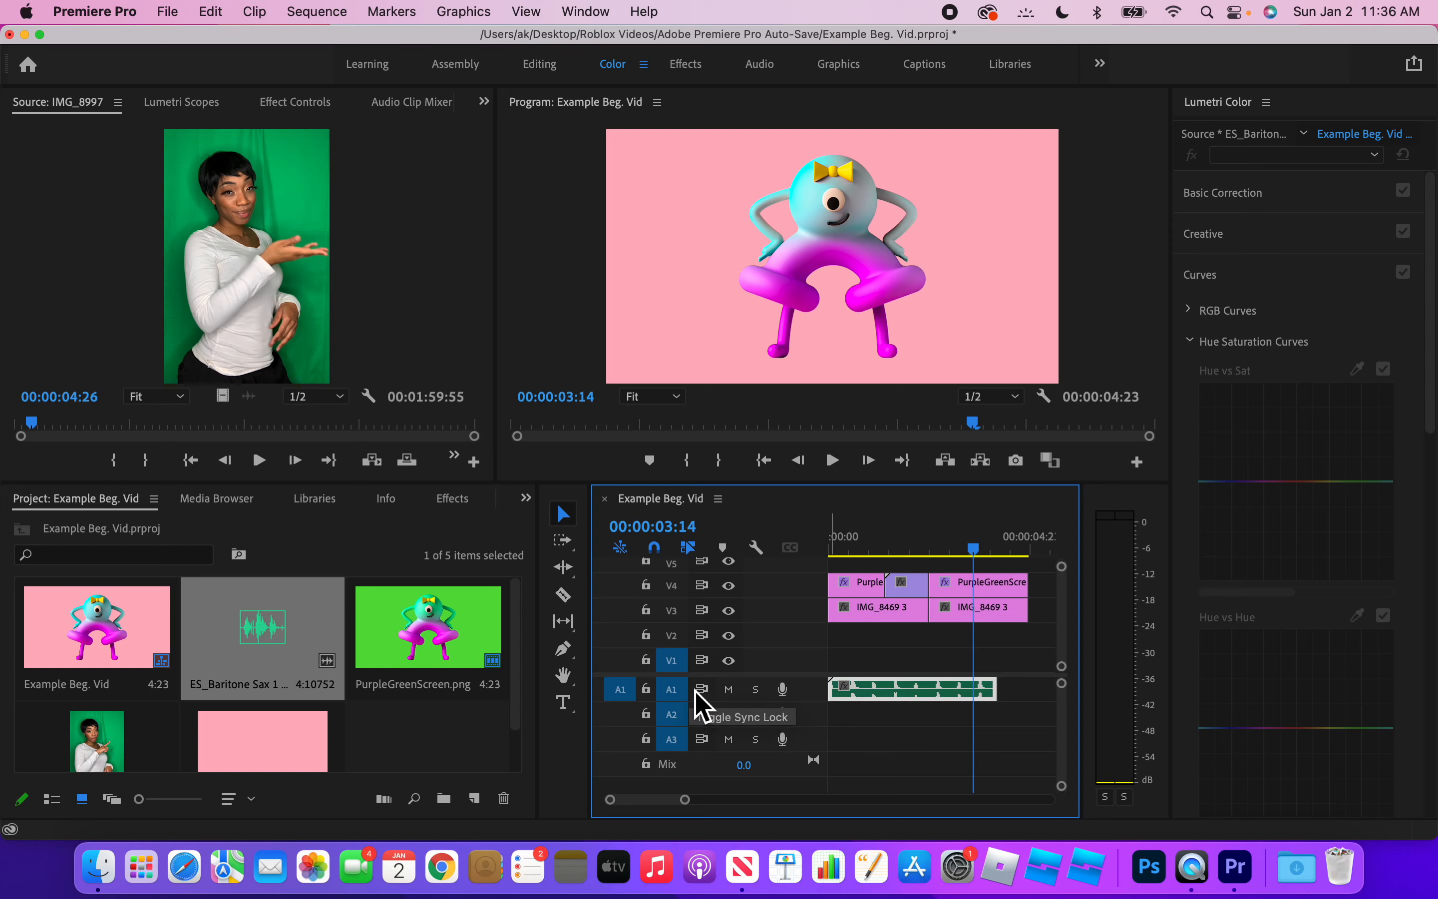
click(831, 544)
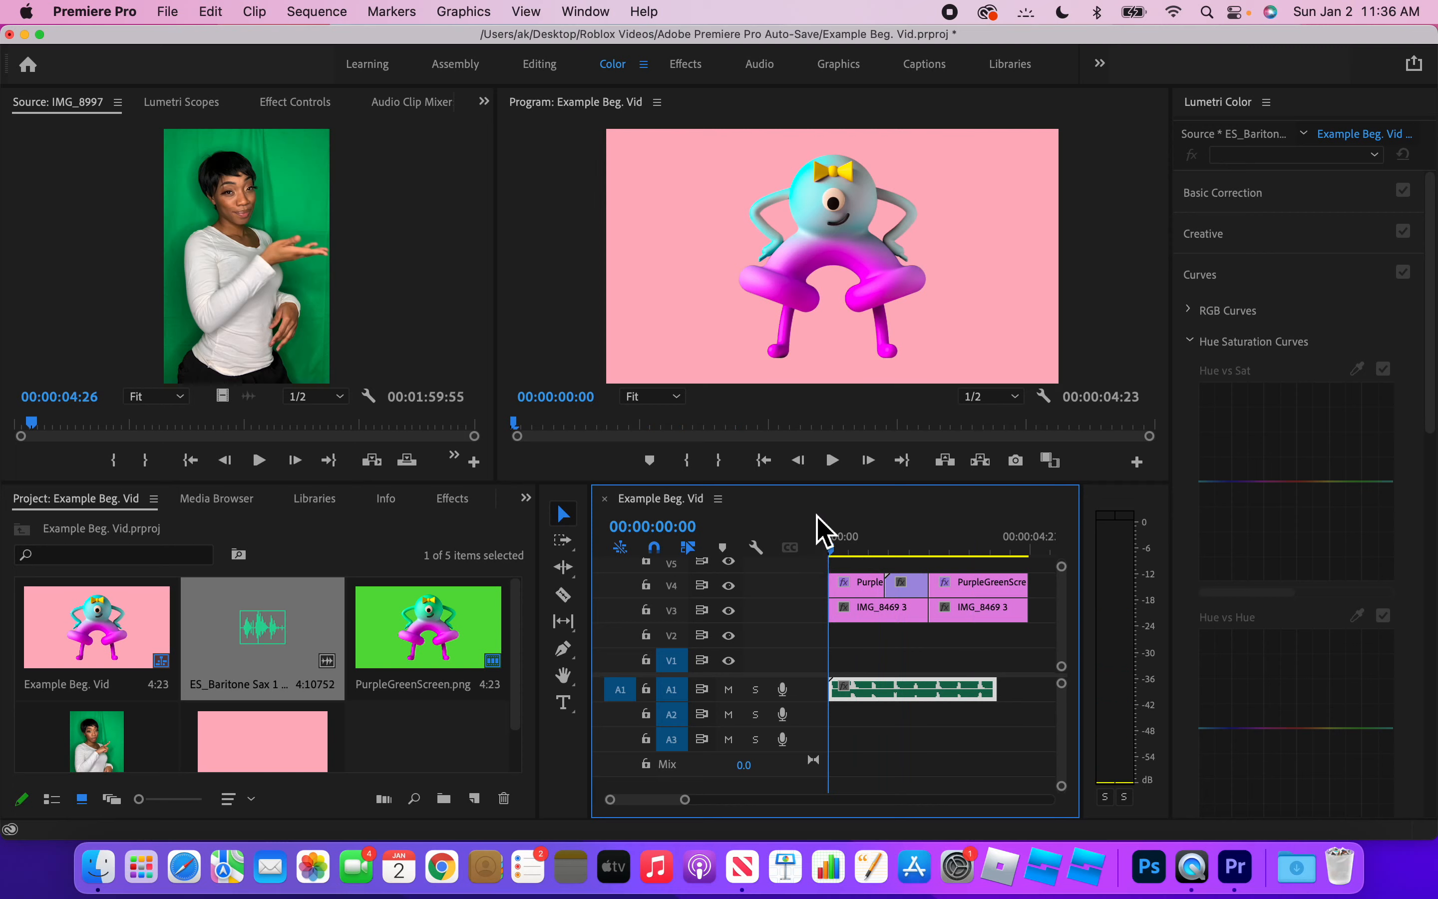
Play the sequence from the start twice to check the sax audio levels, stopping the second playback at 00:00:04:01.
click(838, 462)
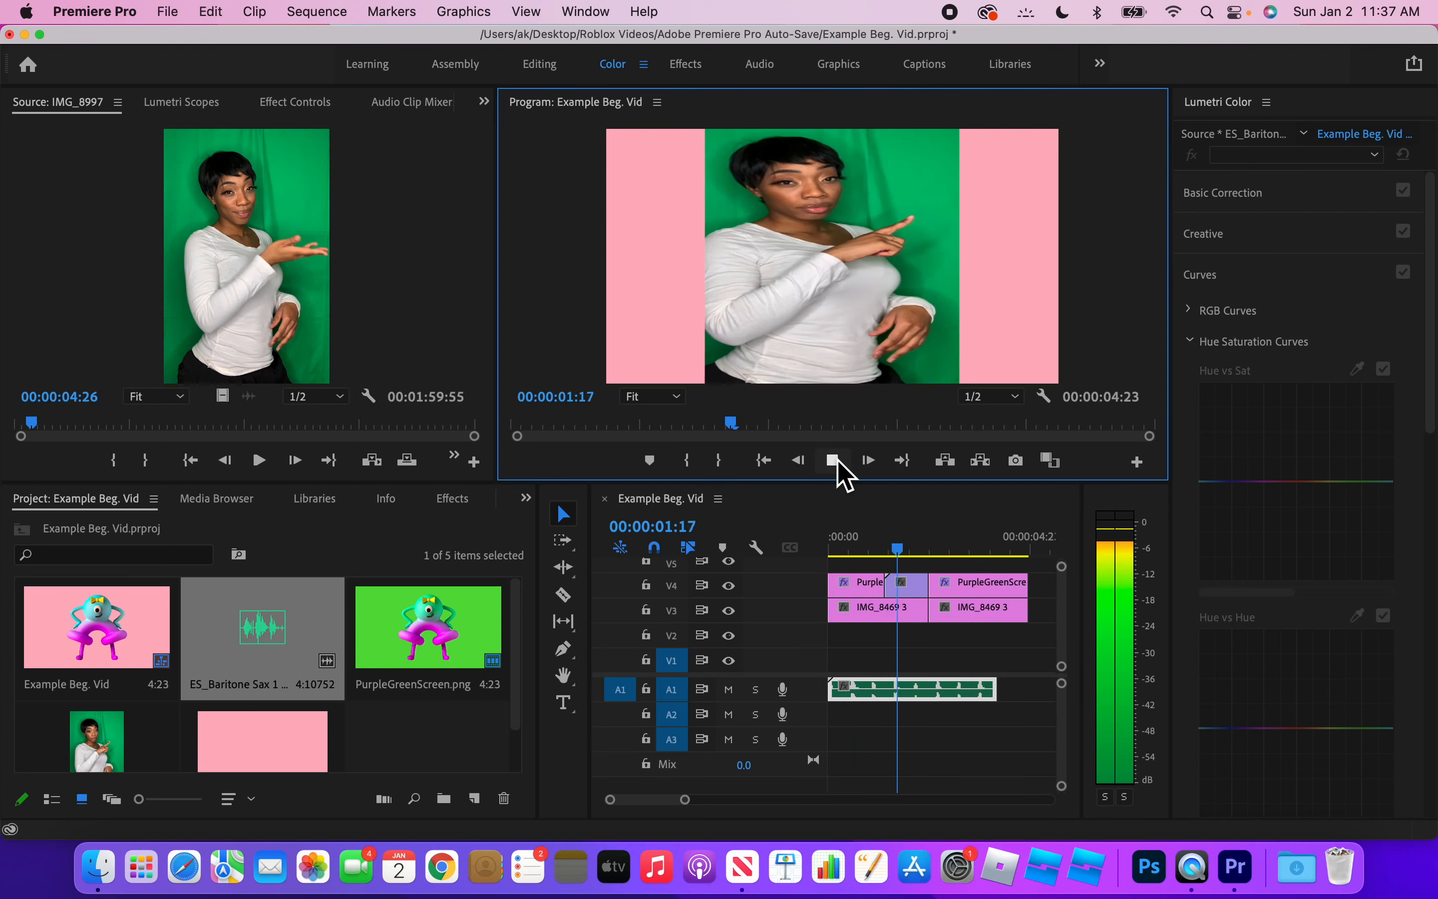
click(834, 462)
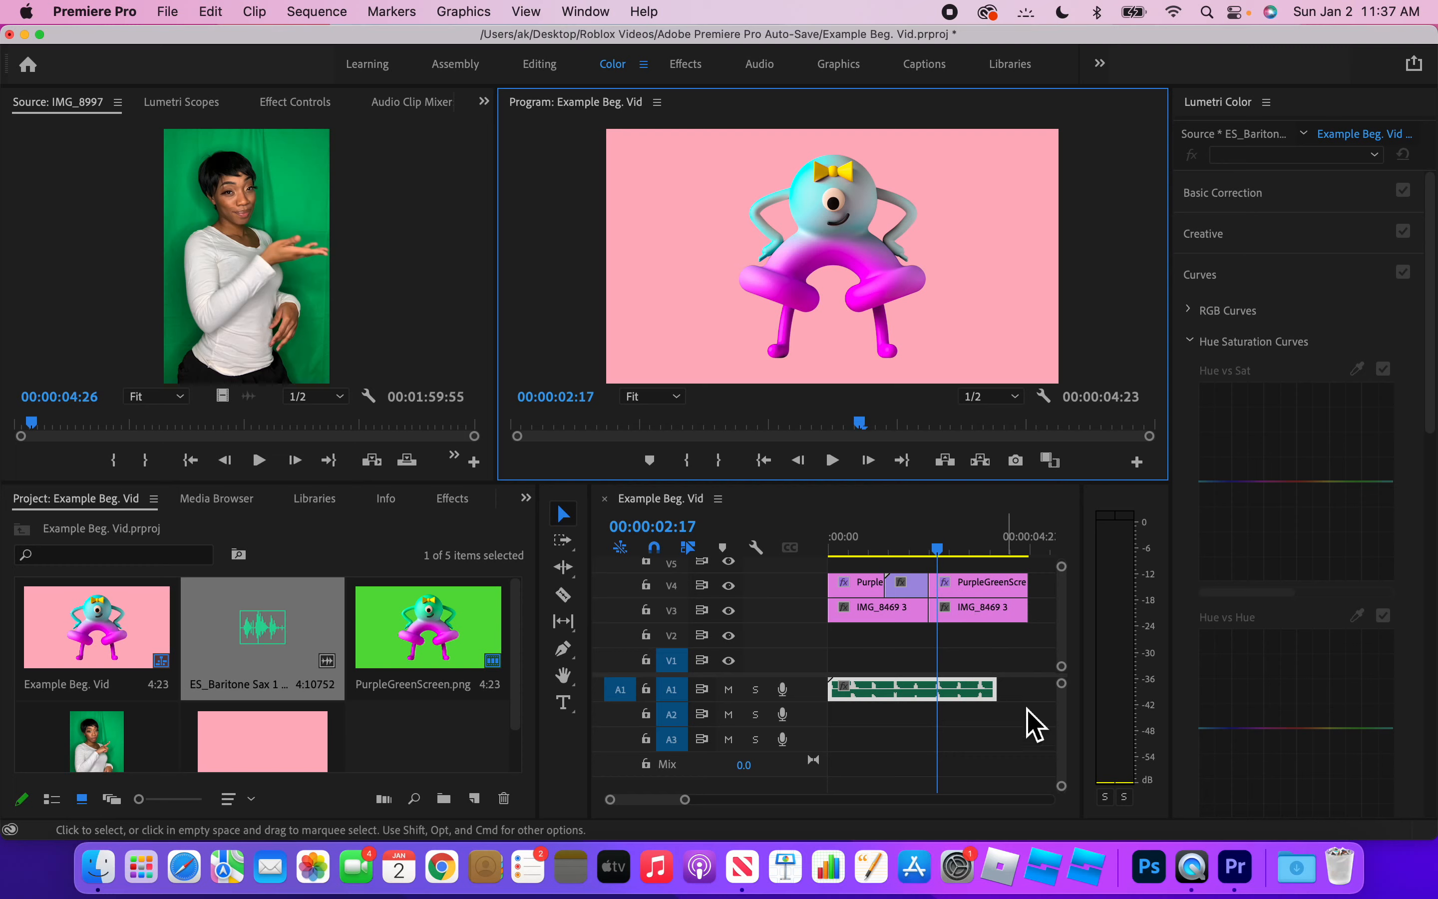
drag(903, 553, 840, 553)
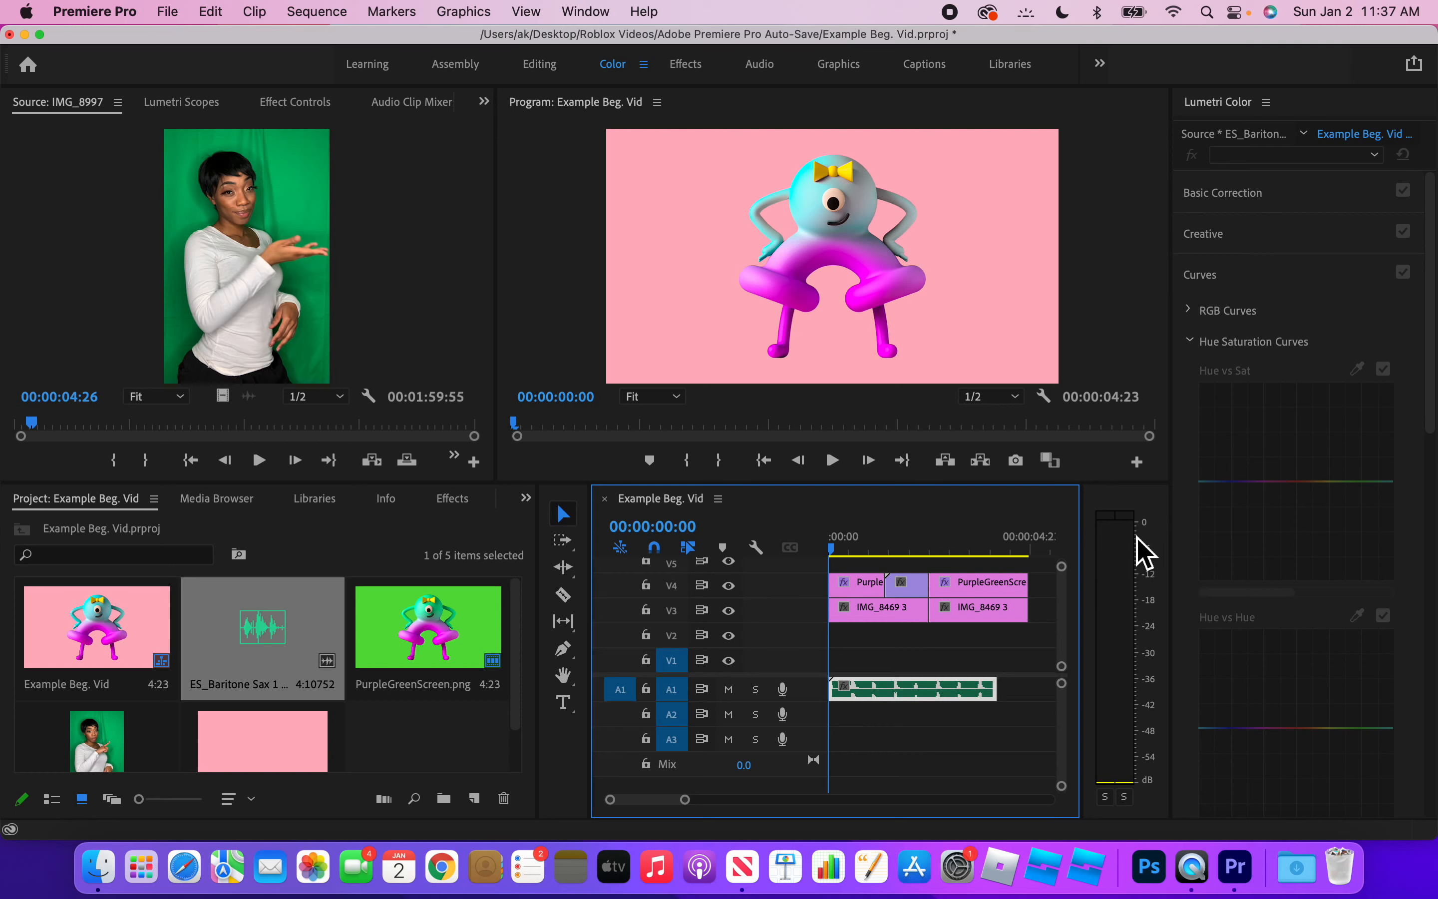
click(835, 462)
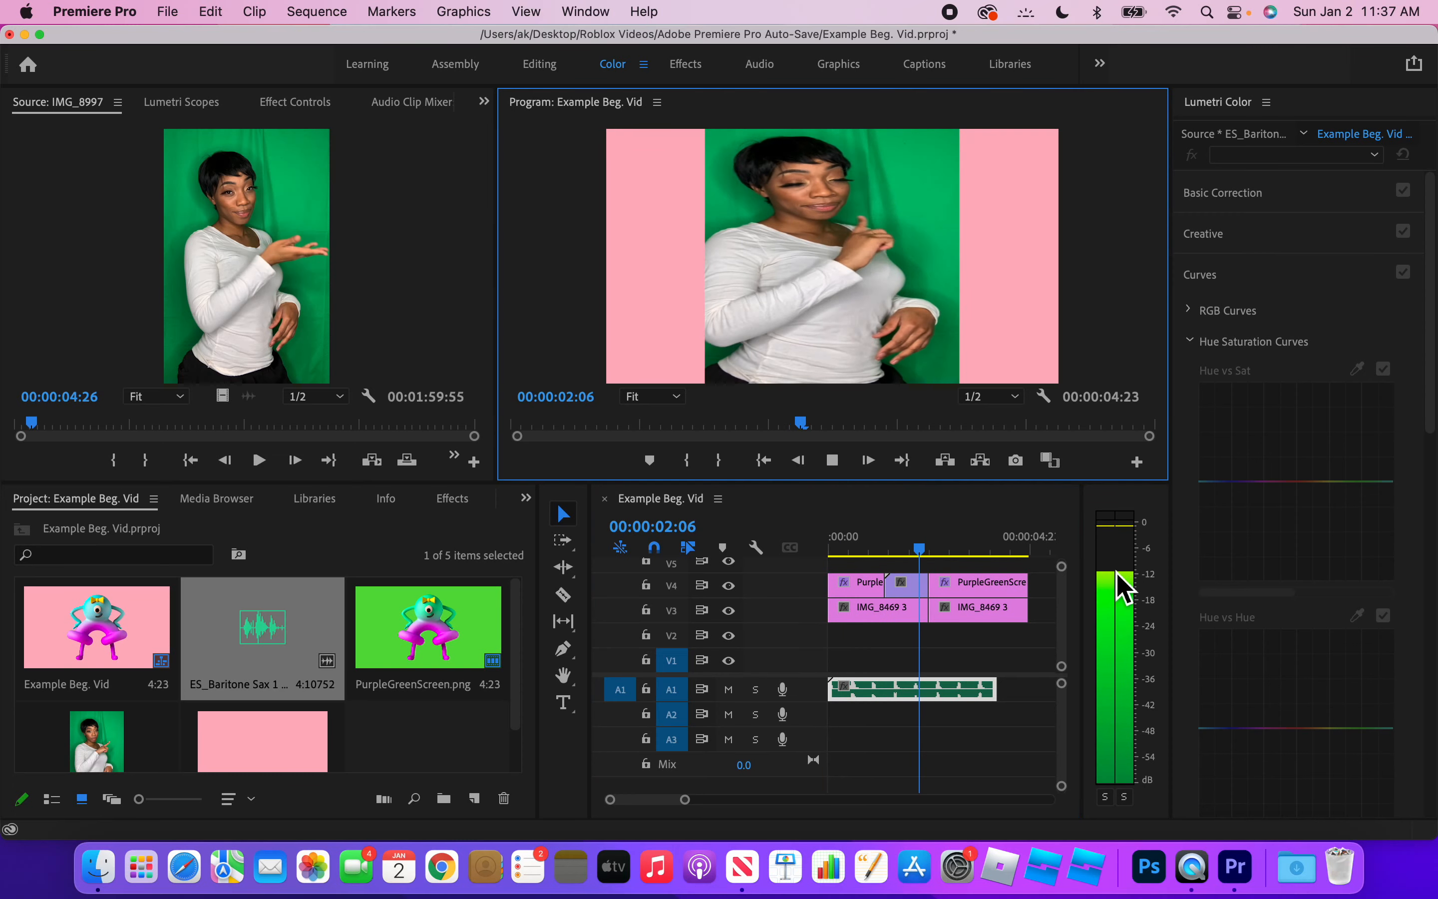
click(854, 468)
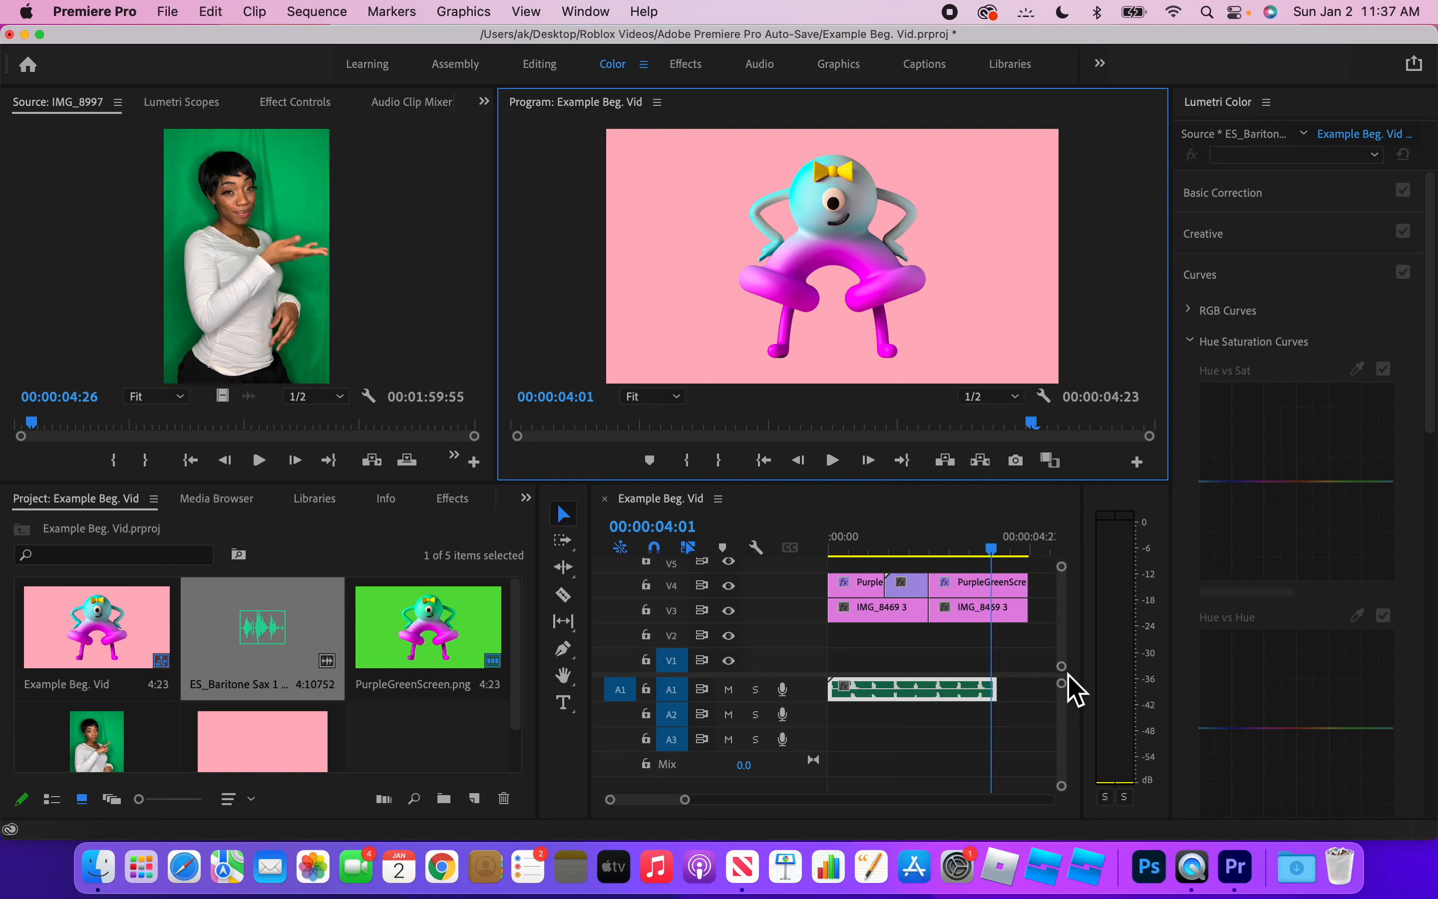
Enlarge audio track A1 in the timeline to show the sax clip's waveform and volume line, and deselect the clip.
click(1068, 801)
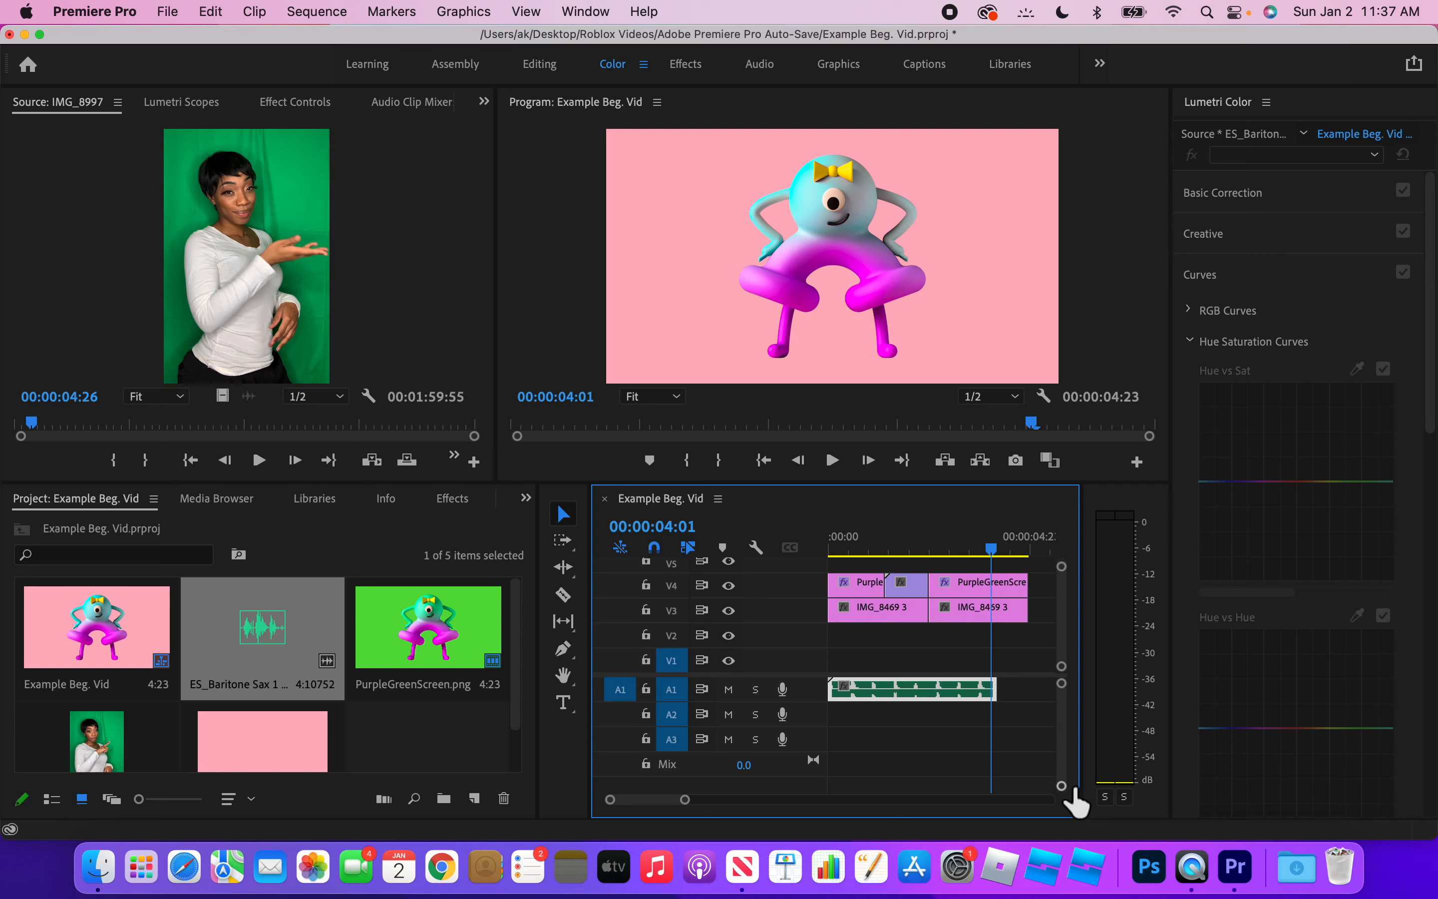
drag(1062, 786, 1062, 764)
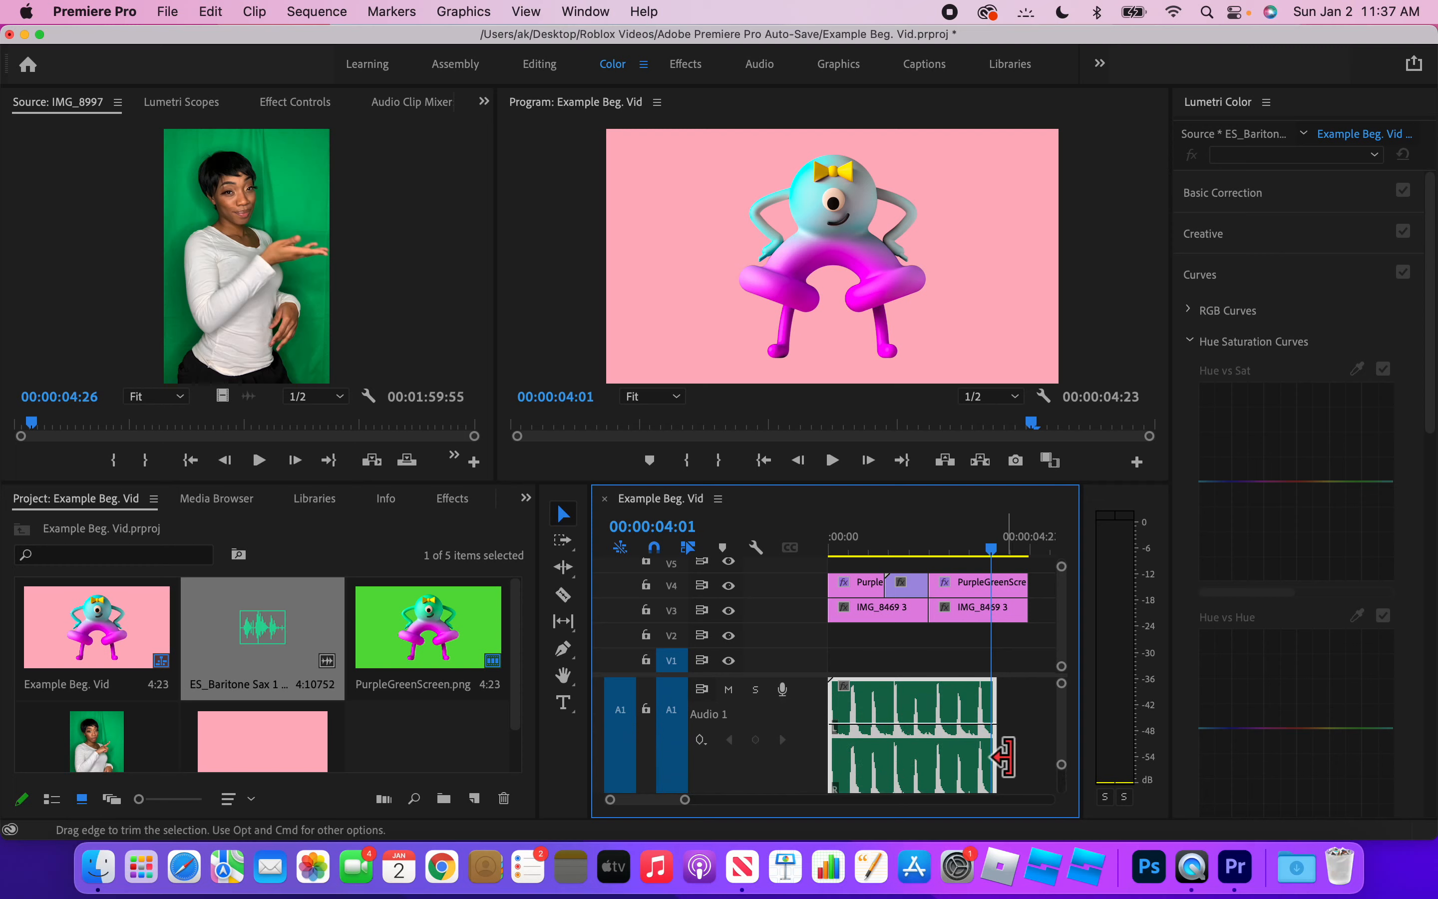
scroll(982, 737, down, 1)
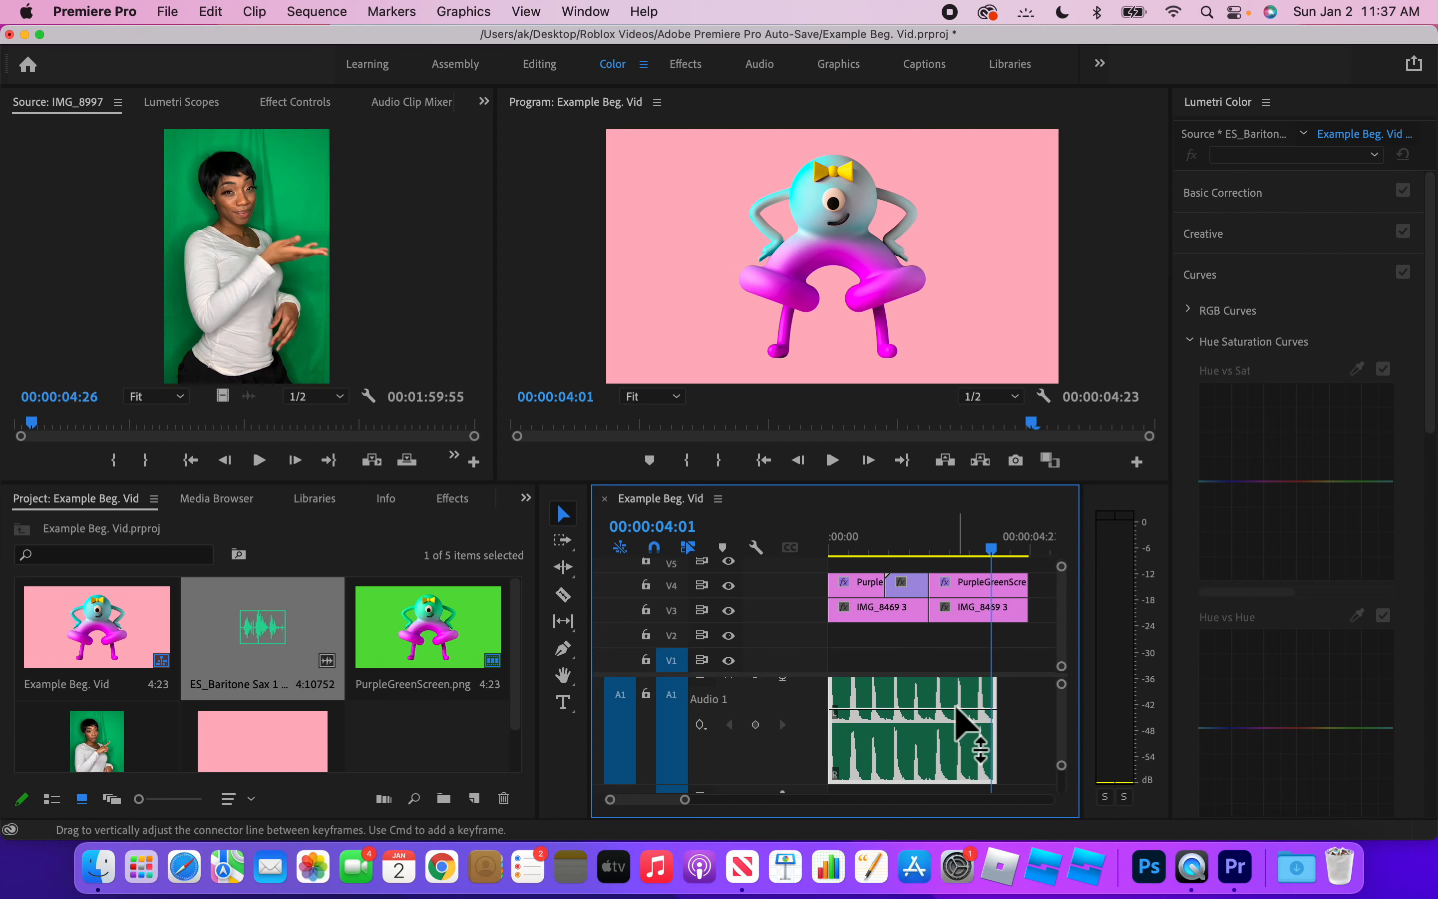
mouse_move(956, 708)
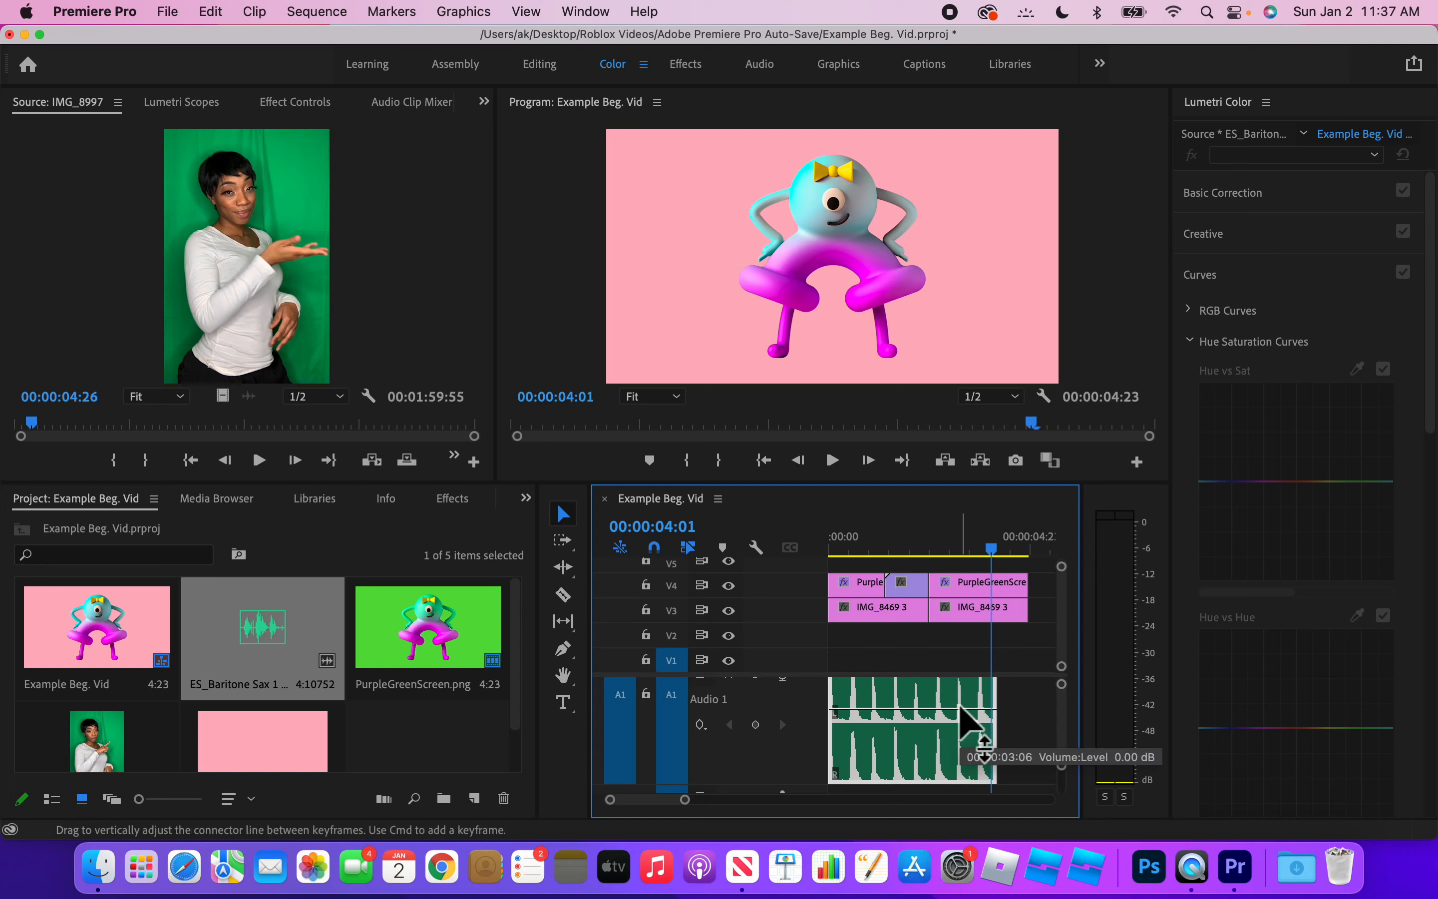
click(1034, 709)
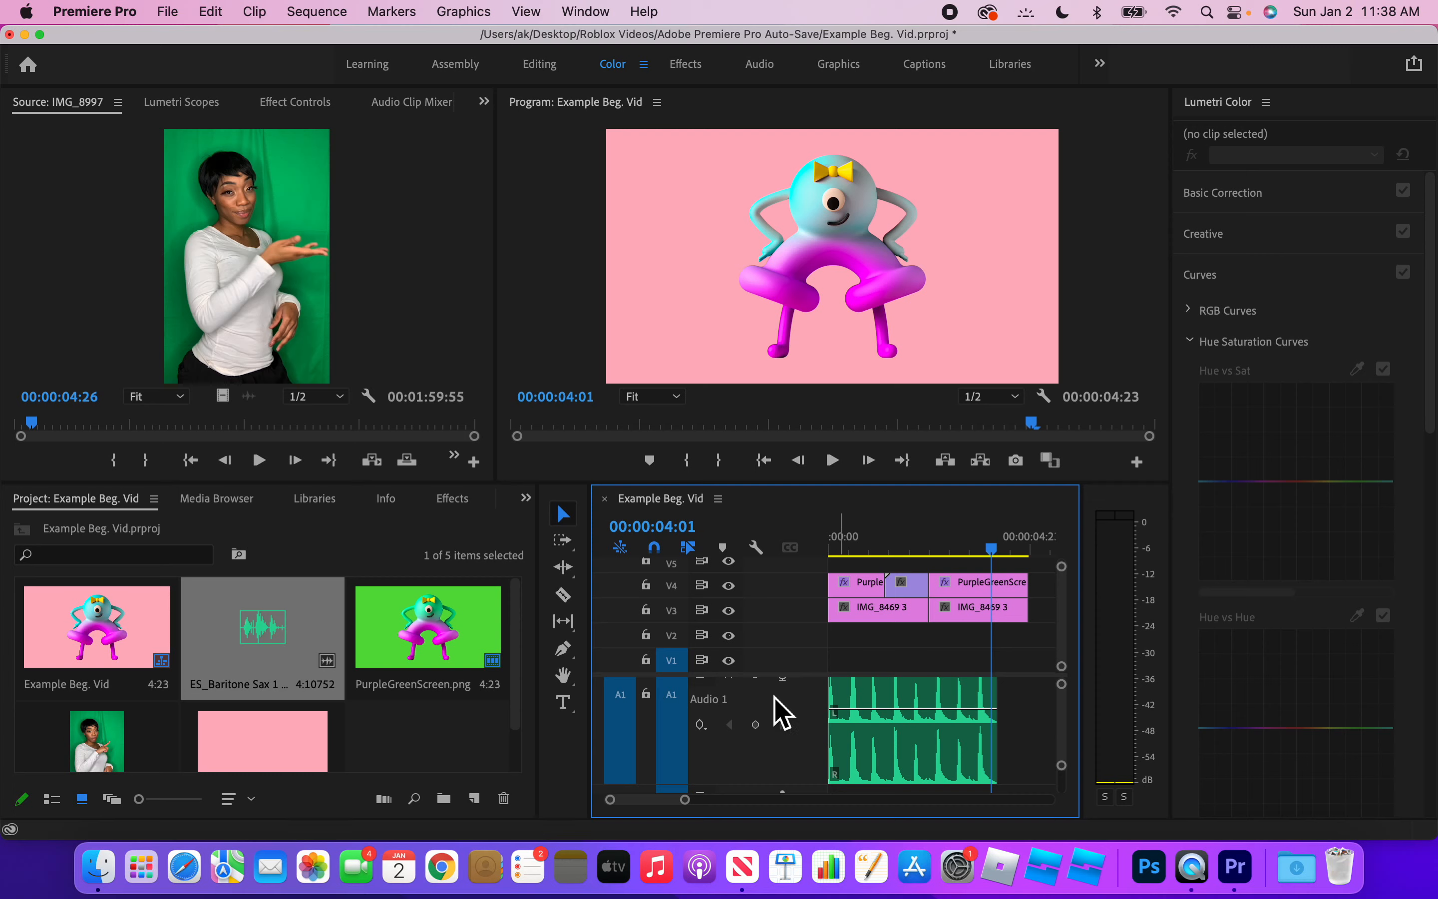
mouse_move(904, 707)
Search the effects for "simple" and apply Simple Parametric EQ to the ES_Baritone Sax 1 clip on A1.
click(451, 500)
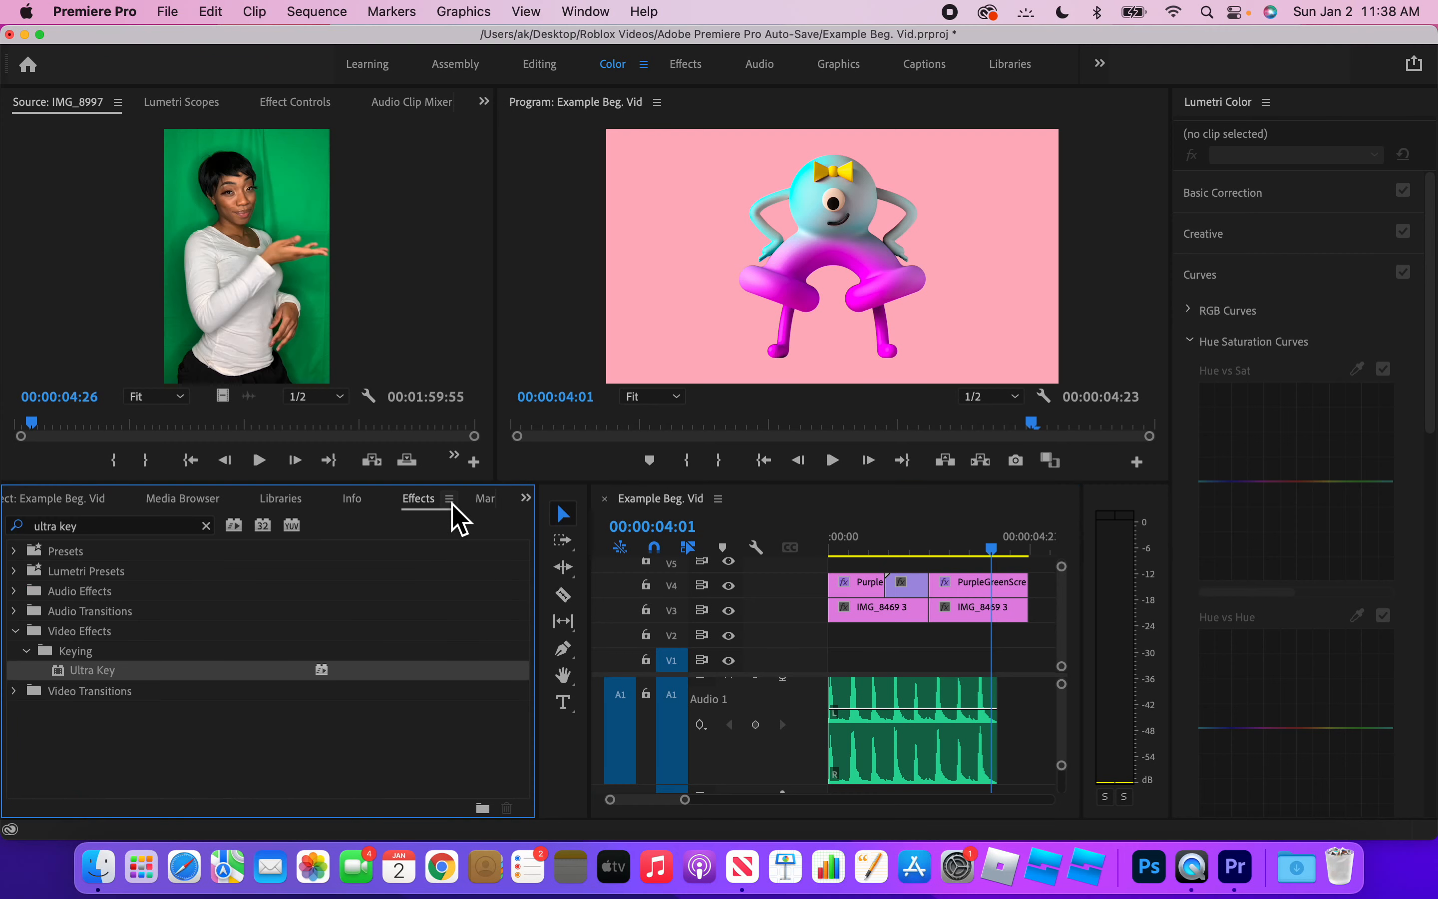
click(206, 526)
click(189, 527)
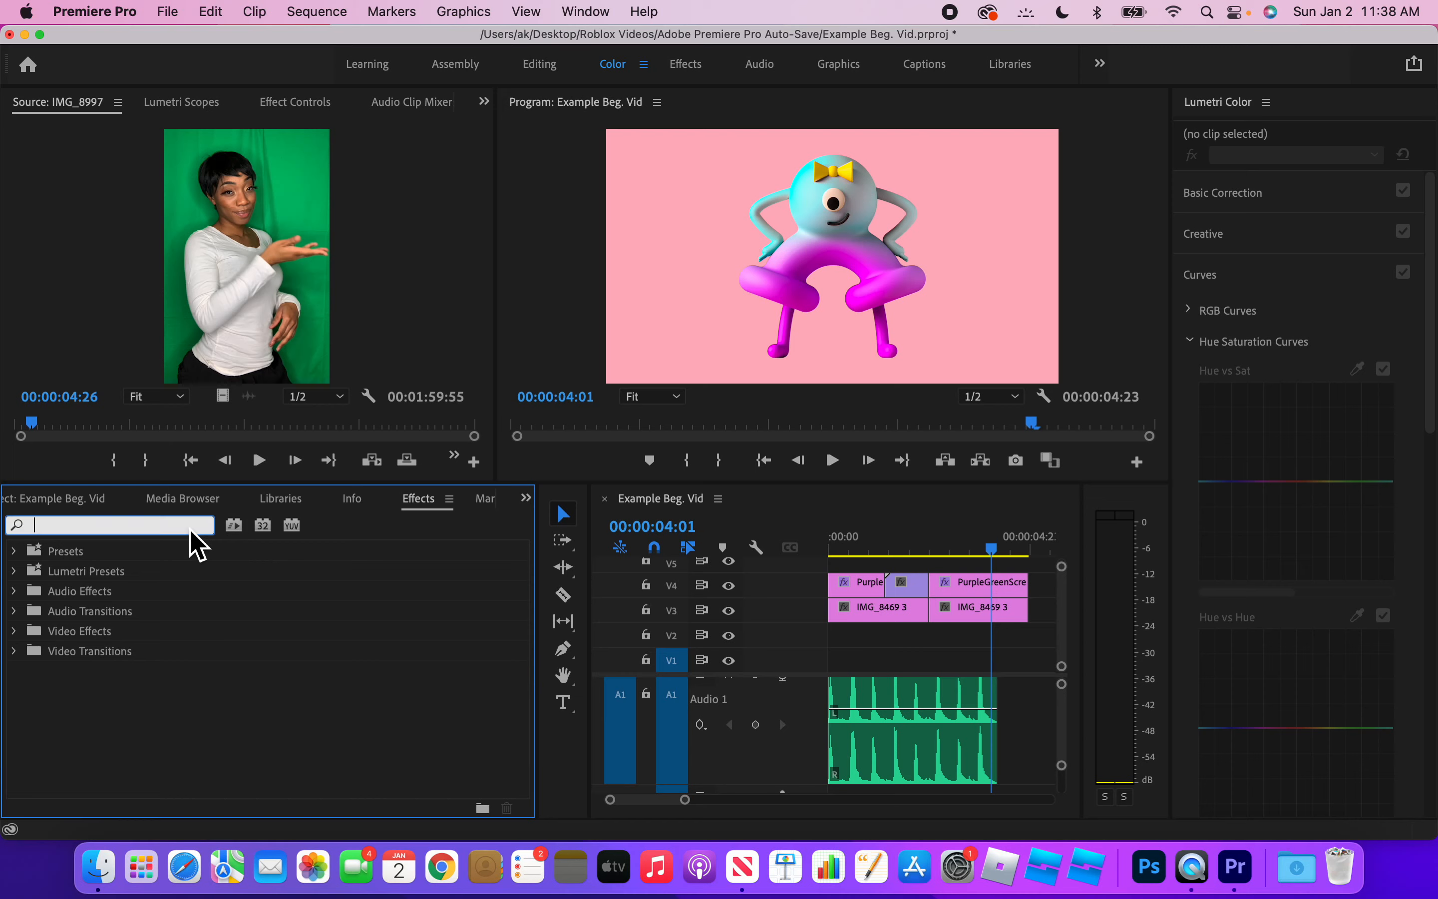
text(simple)
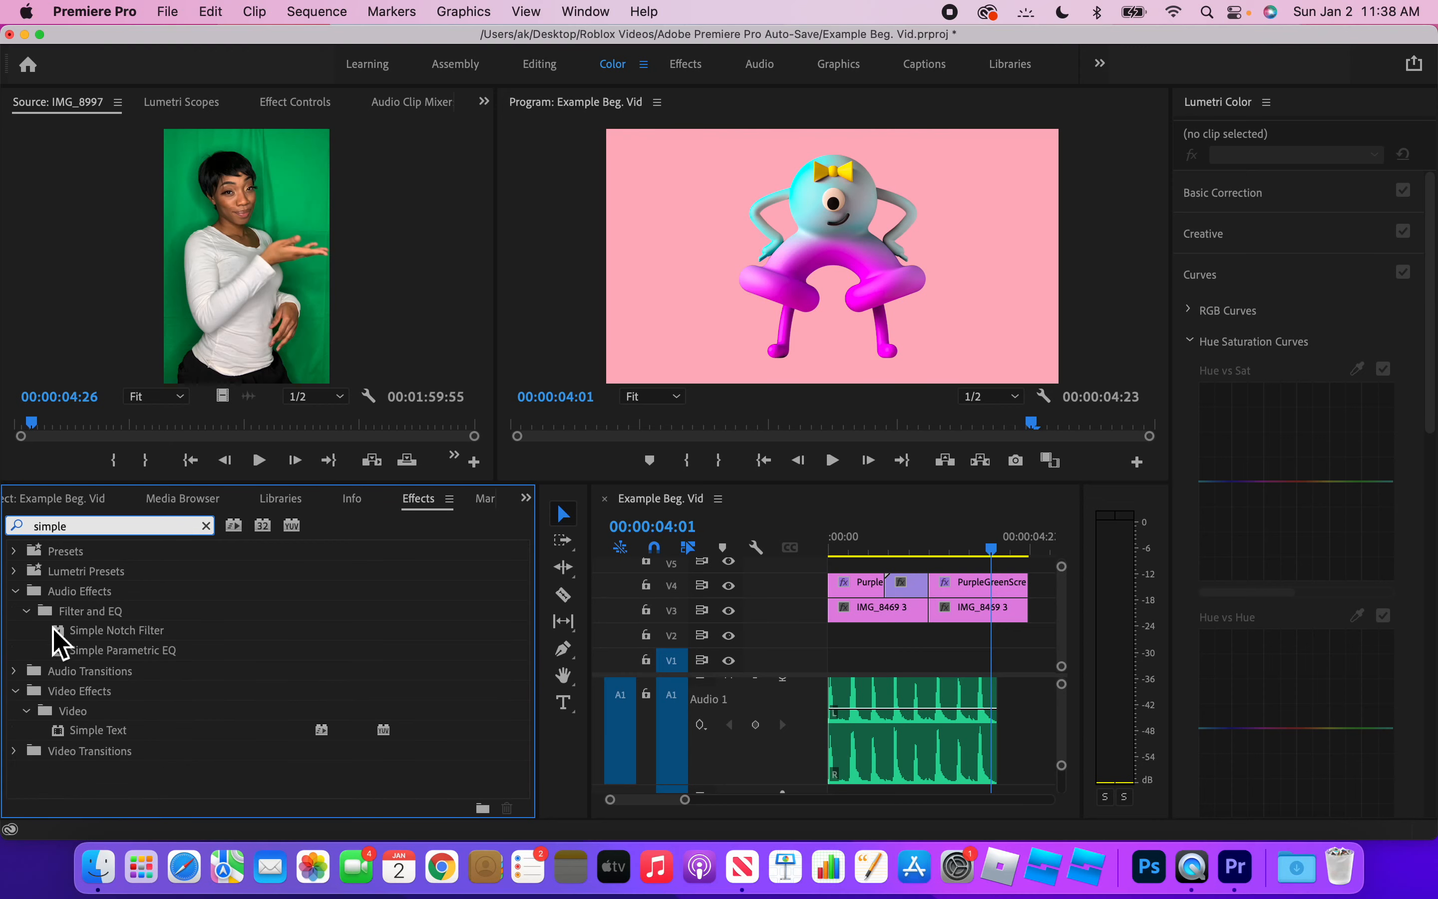
click(108, 653)
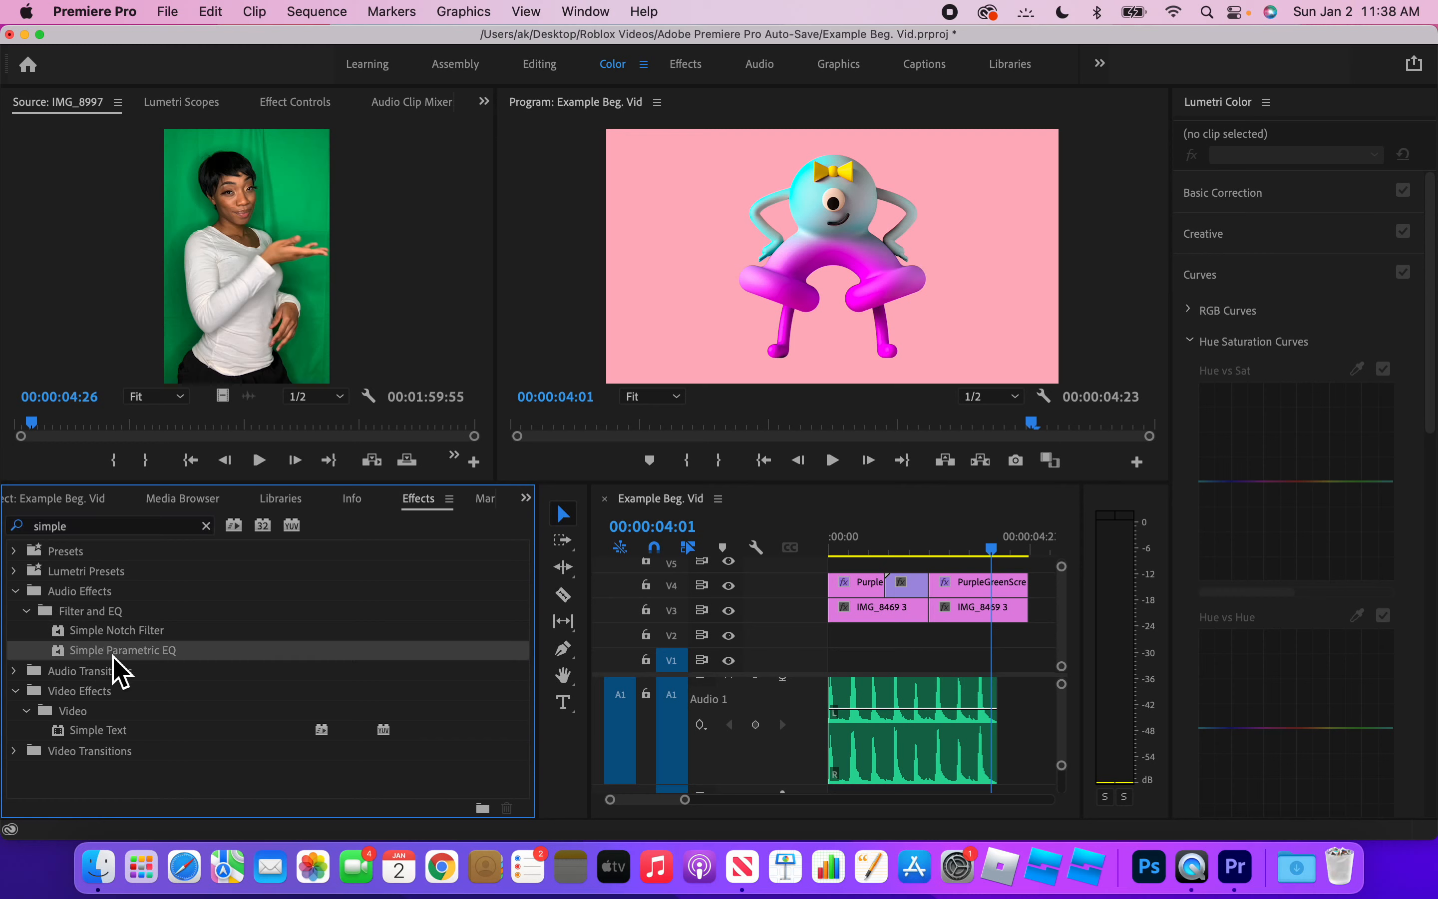
drag(114, 656, 898, 713)
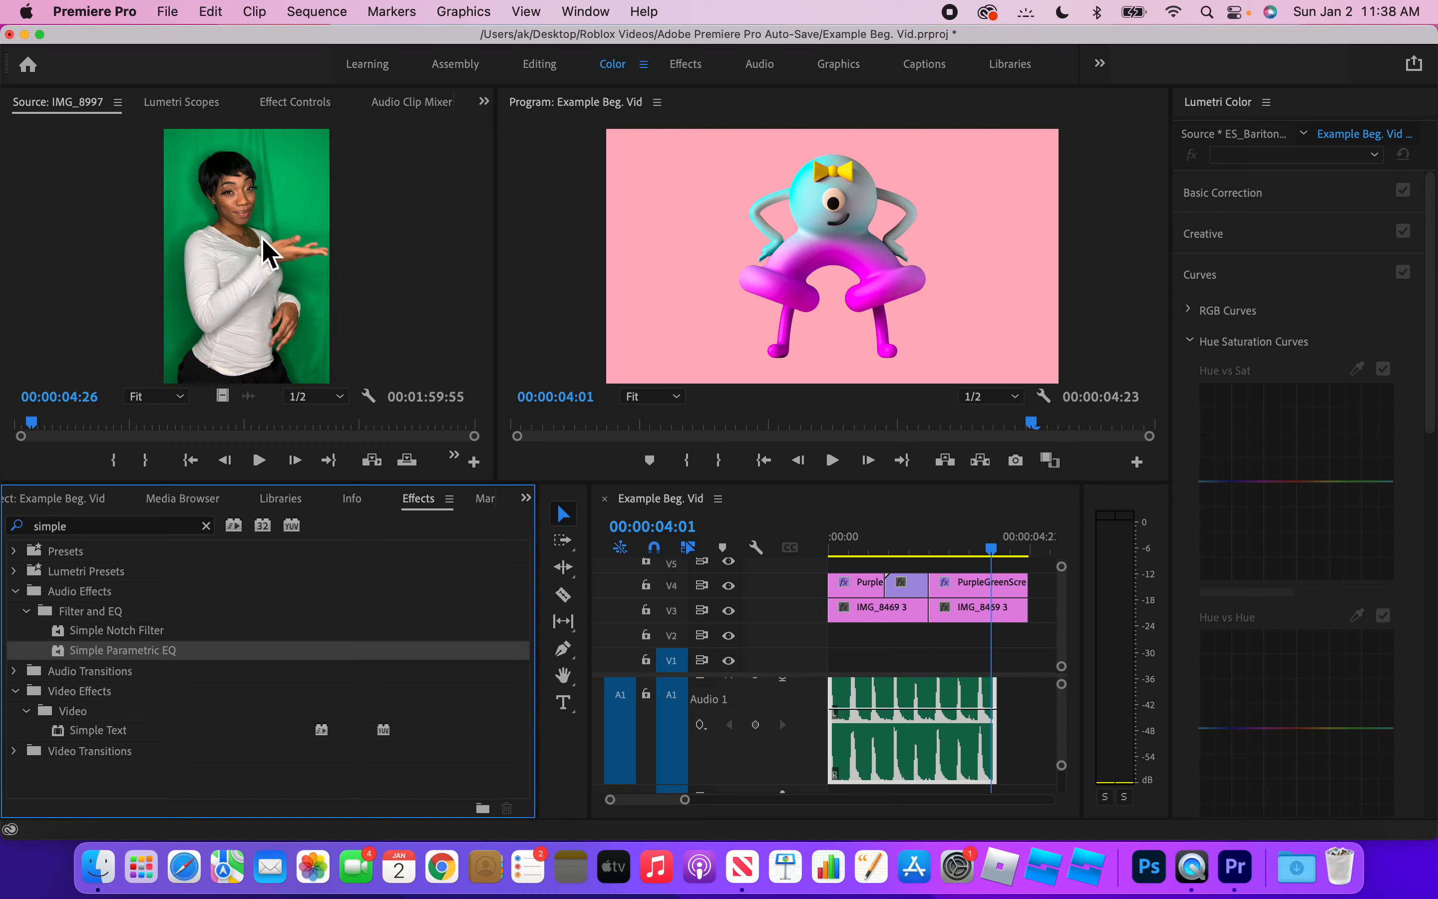
Set the Boost of the sax clip's Simple Parametric EQ to 8.4 dB.
click(297, 106)
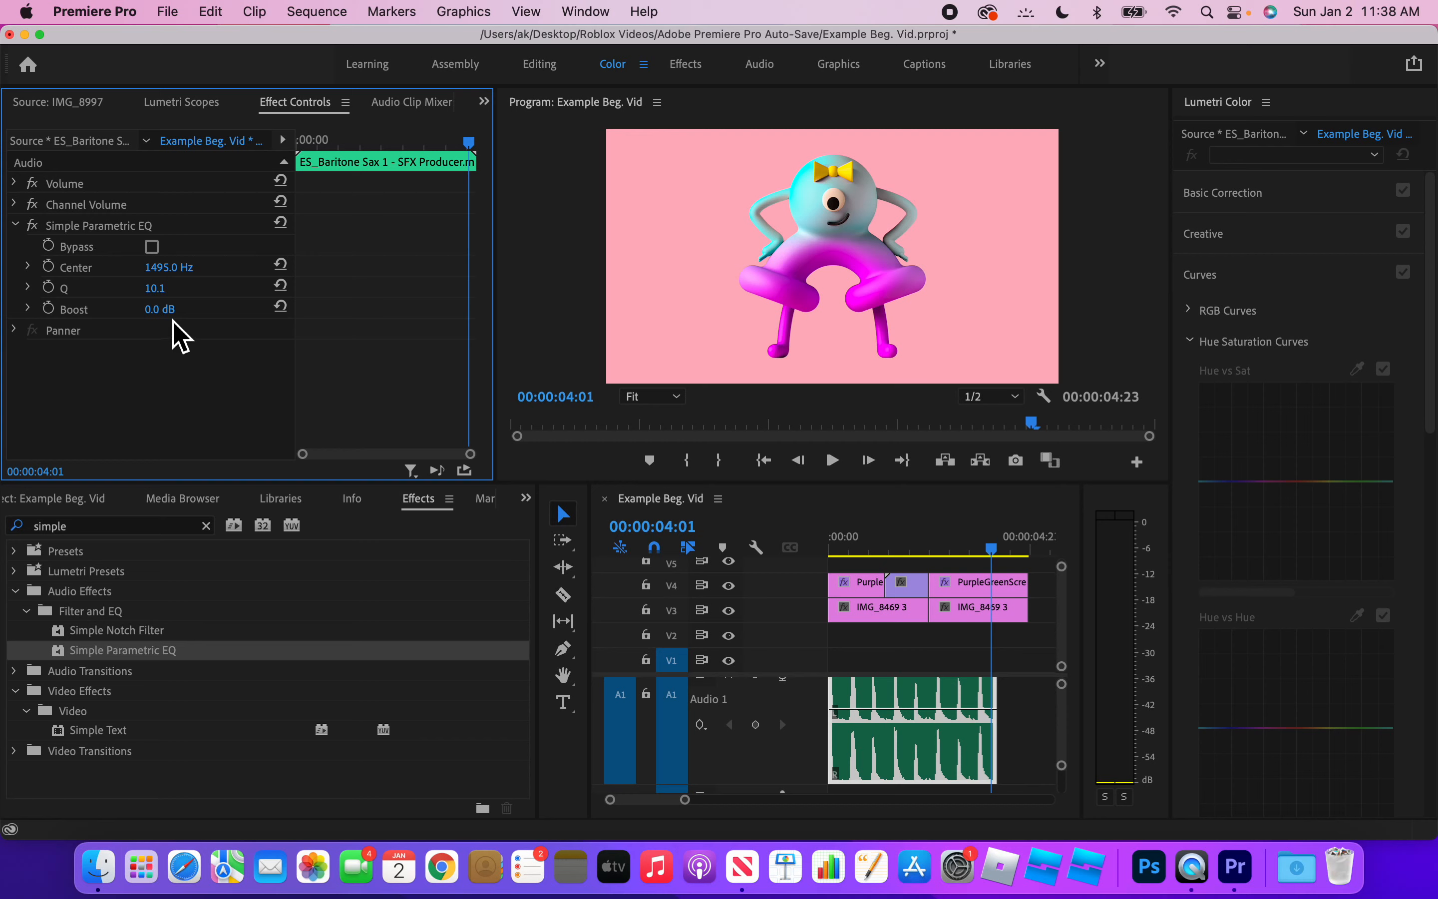
mouse_move(160, 309)
mouse_down()
mouse_move(197, 309)
mouse_move(146, 309)
mouse_up()
drag(159, 309, 143, 309)
drag(160, 309, 178, 309)
Search the effects for "denoise" and apply DeNoise to the ES_Baritone Sax 1 clip on A1.
click(208, 527)
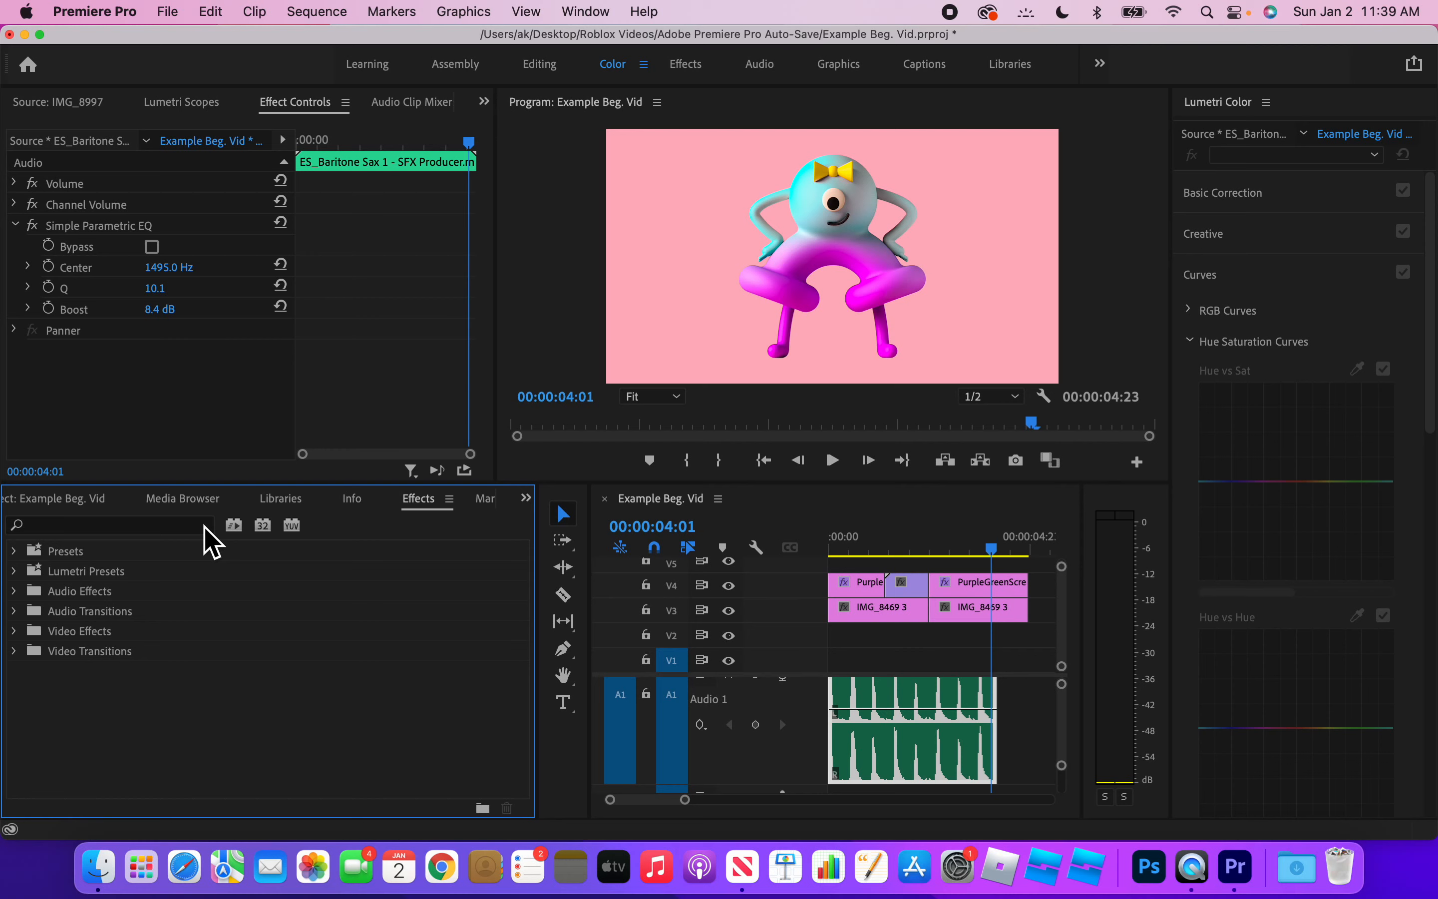
click(181, 526)
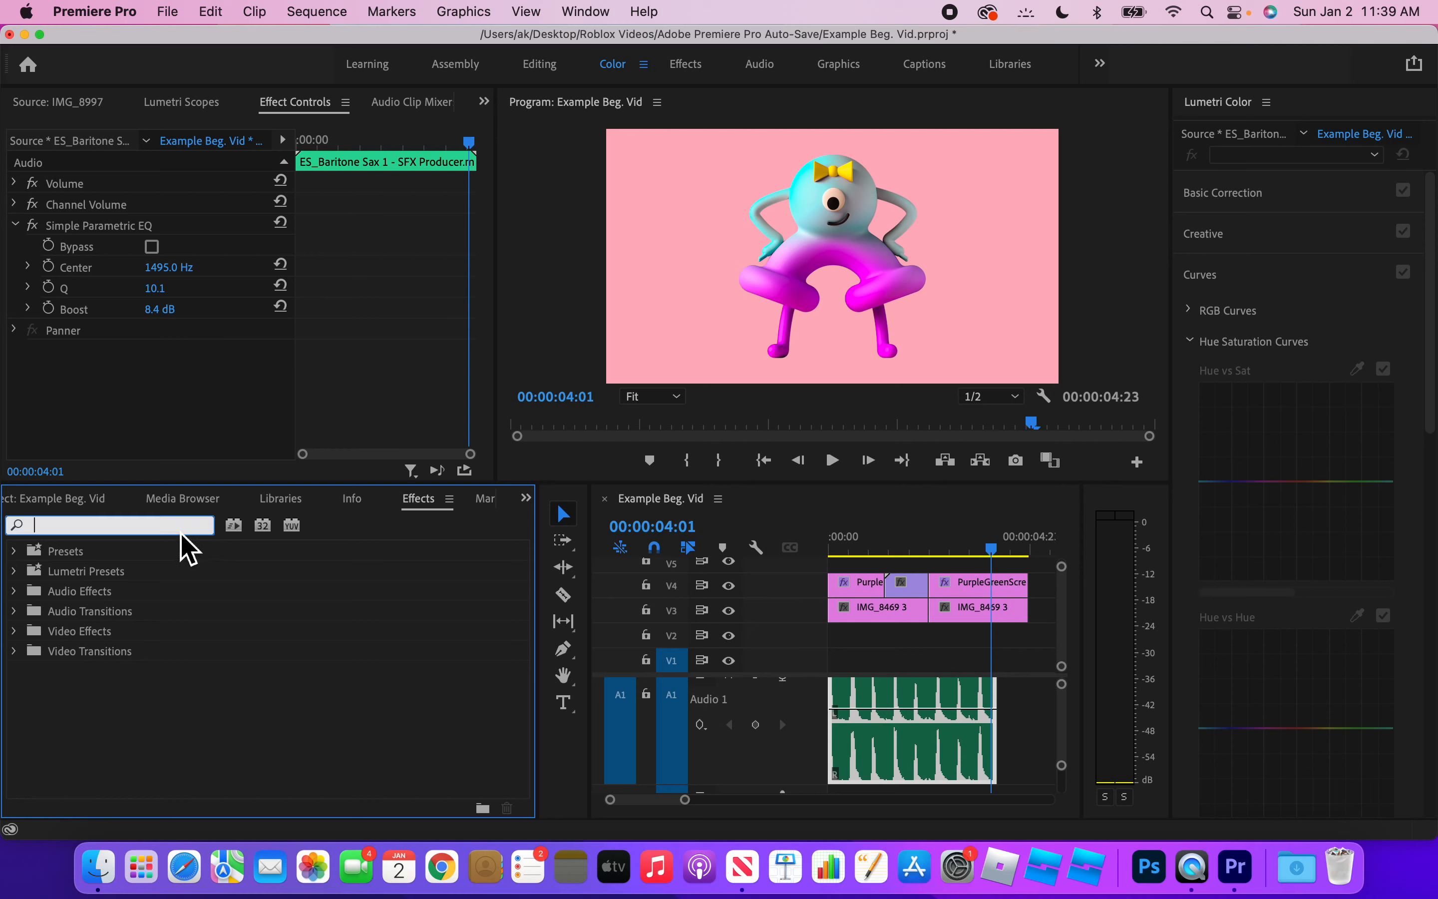
text(de)
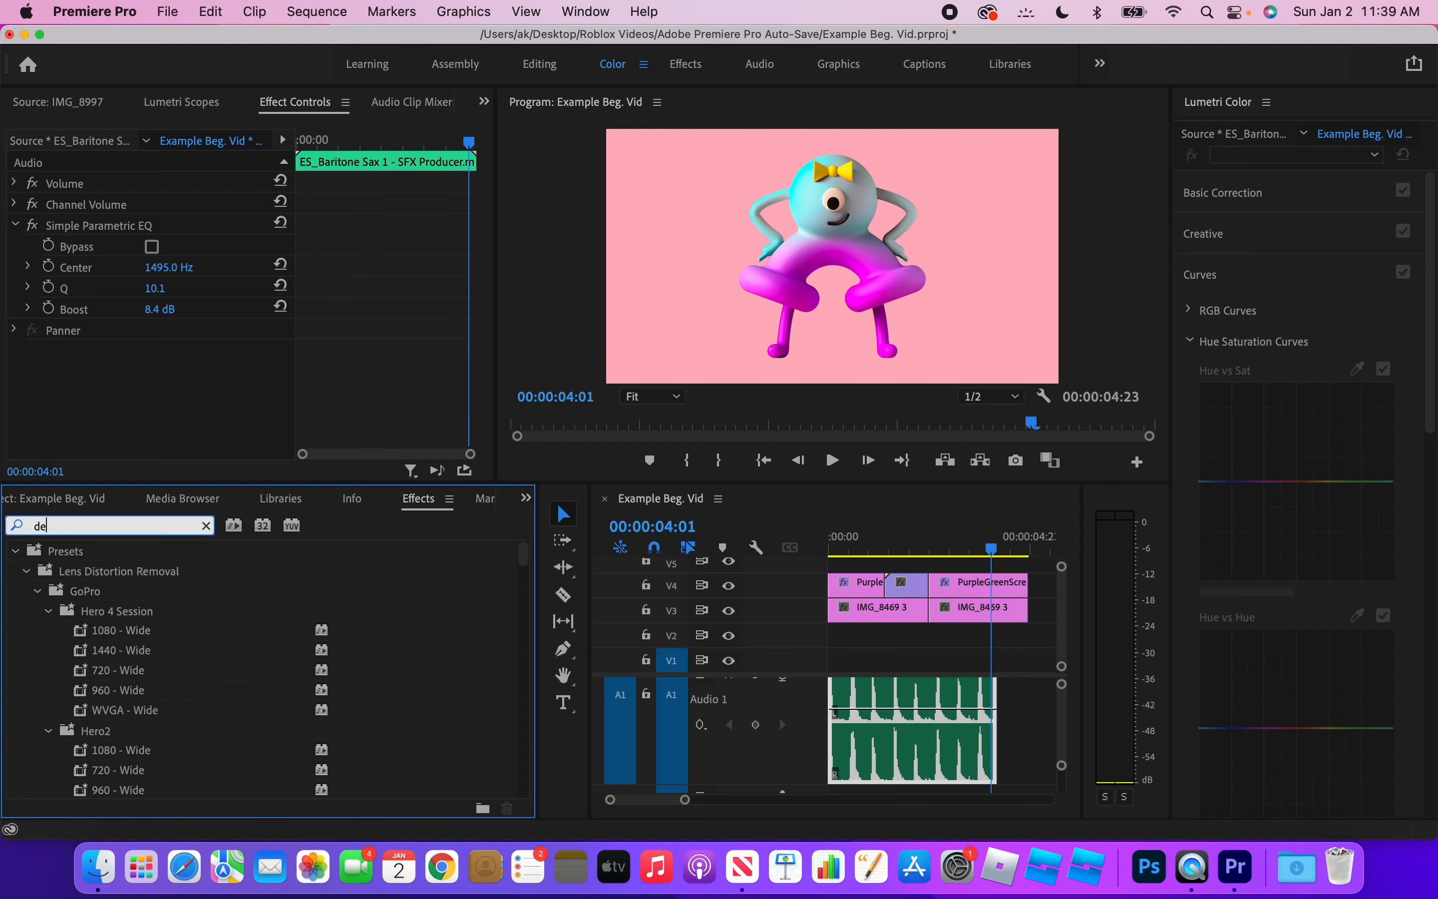
text(noise)
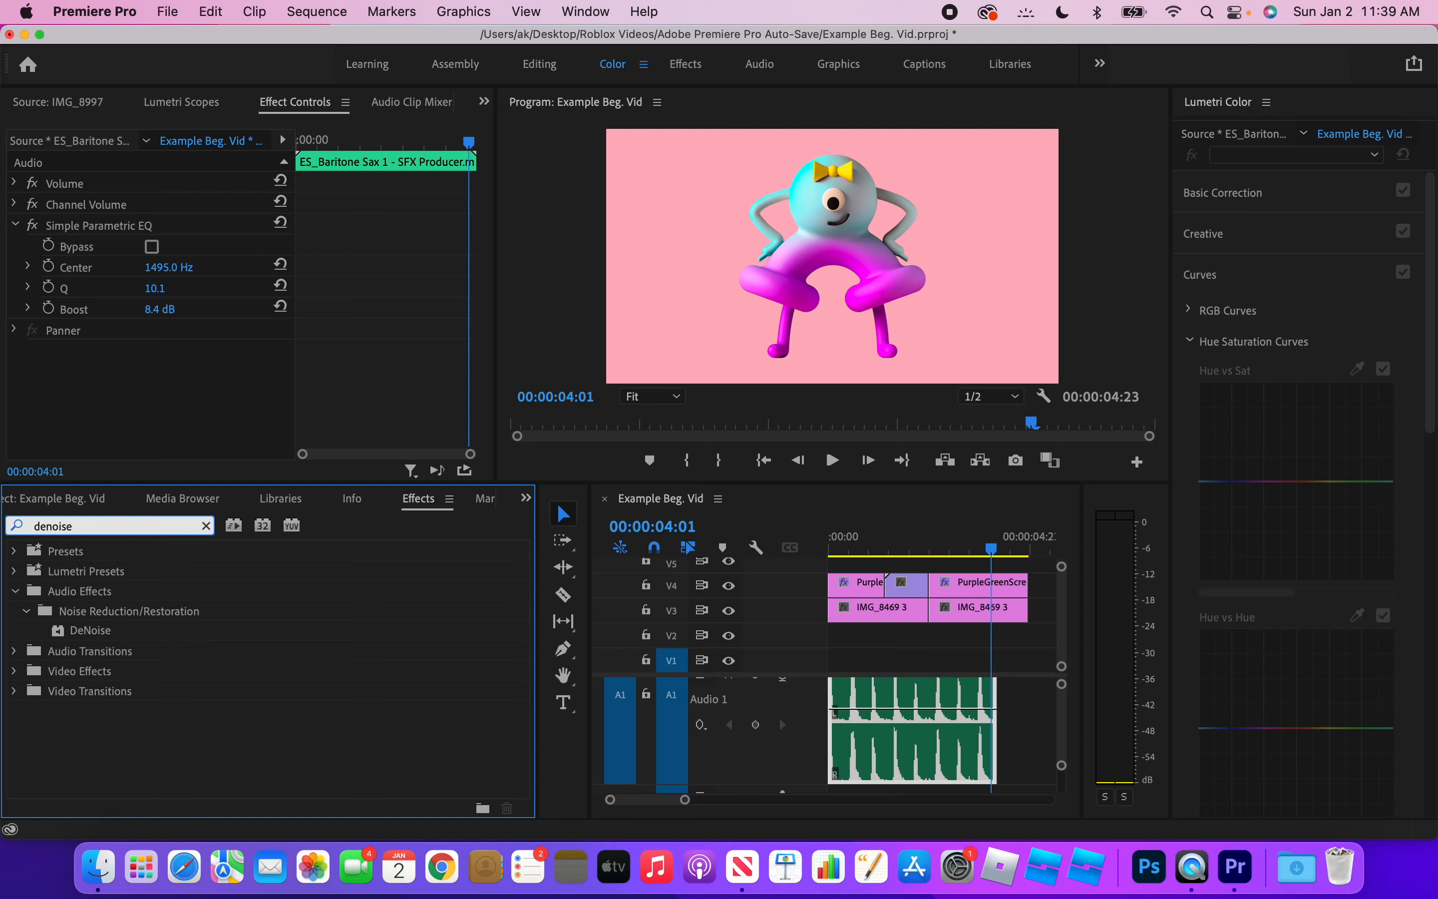
click(79, 634)
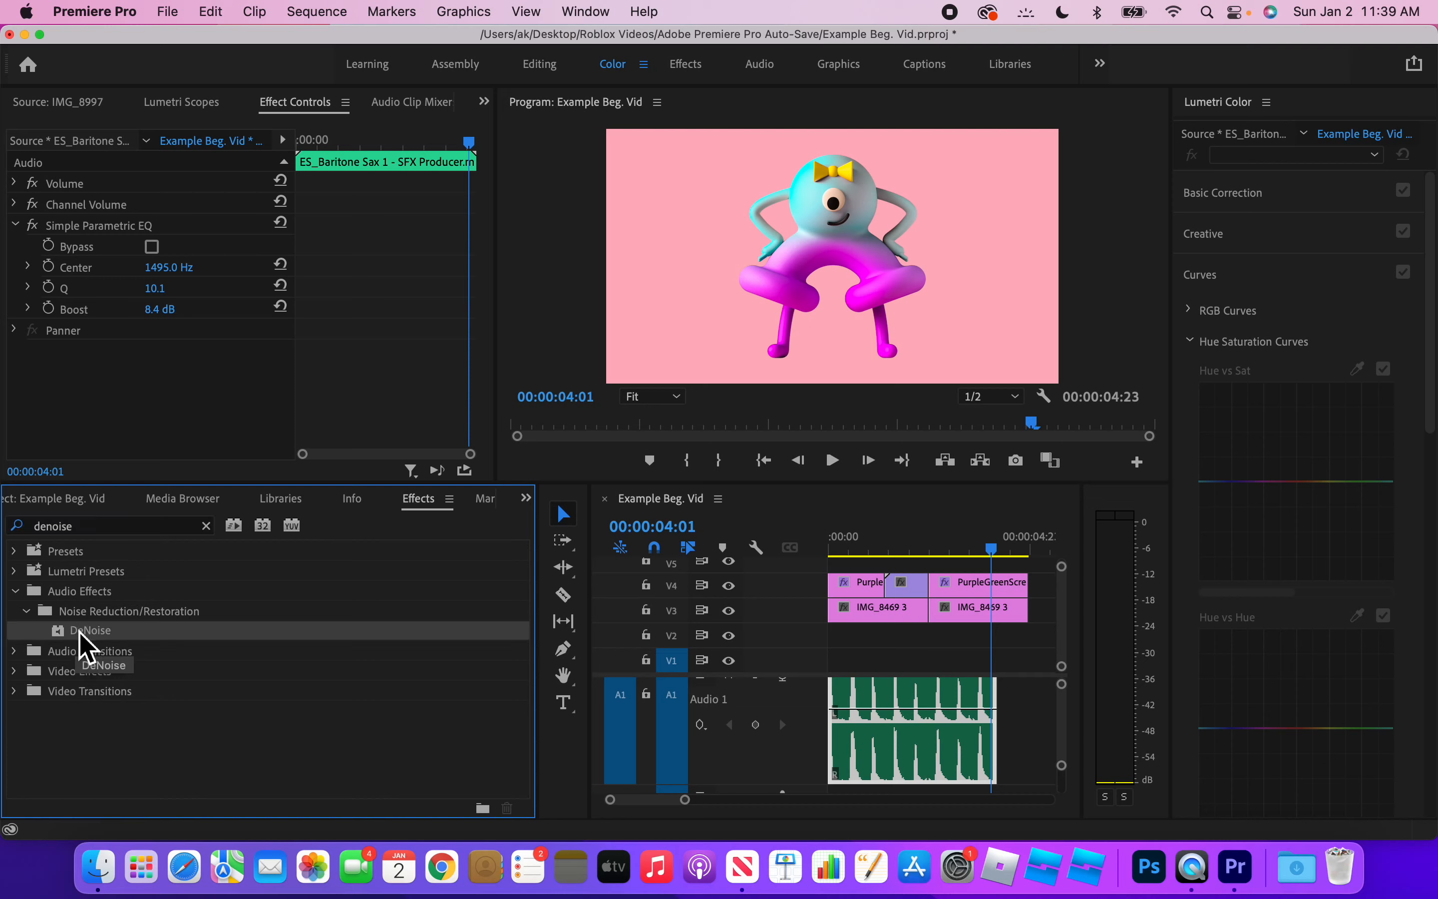
drag(79, 634, 916, 709)
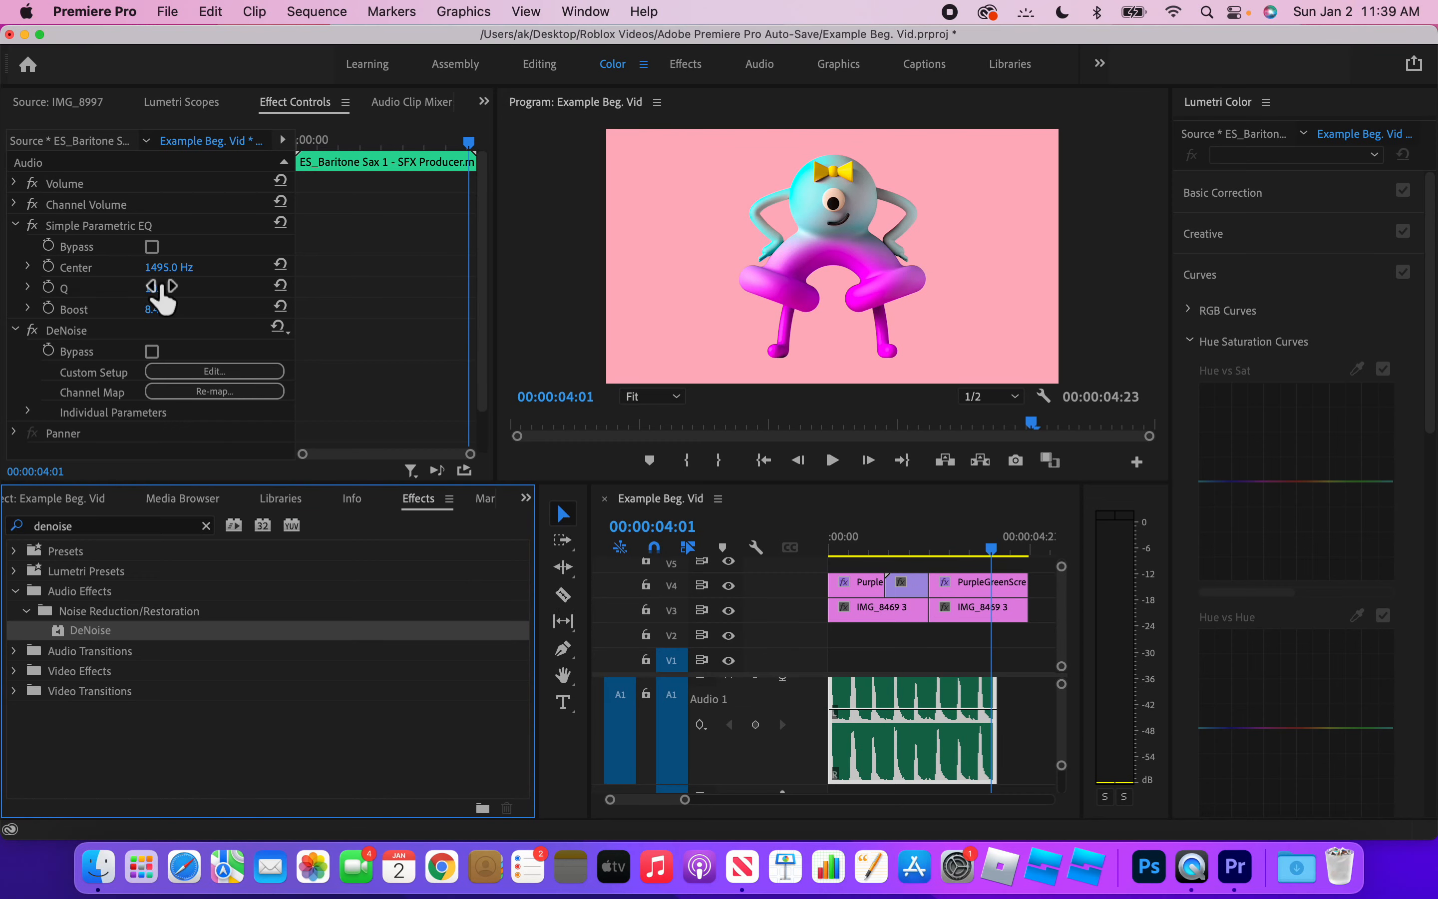
Open the DeNoise custom setup, compare the Default and Heavy Noise Reduction presets, keep Heavy Noise Reduction, and close the editor.
scroll(158, 287, down, 2)
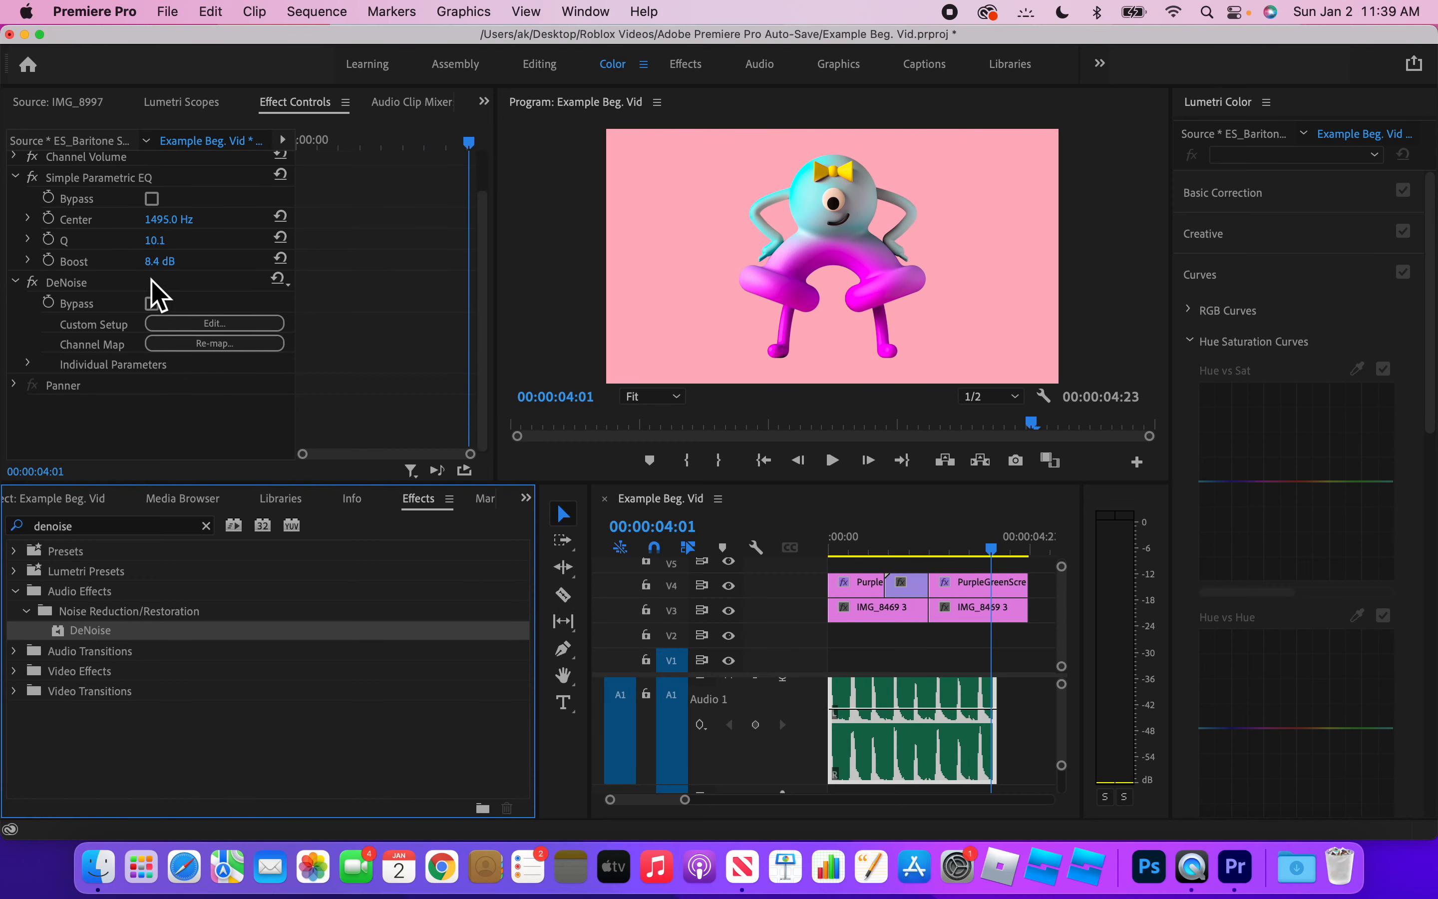
click(200, 333)
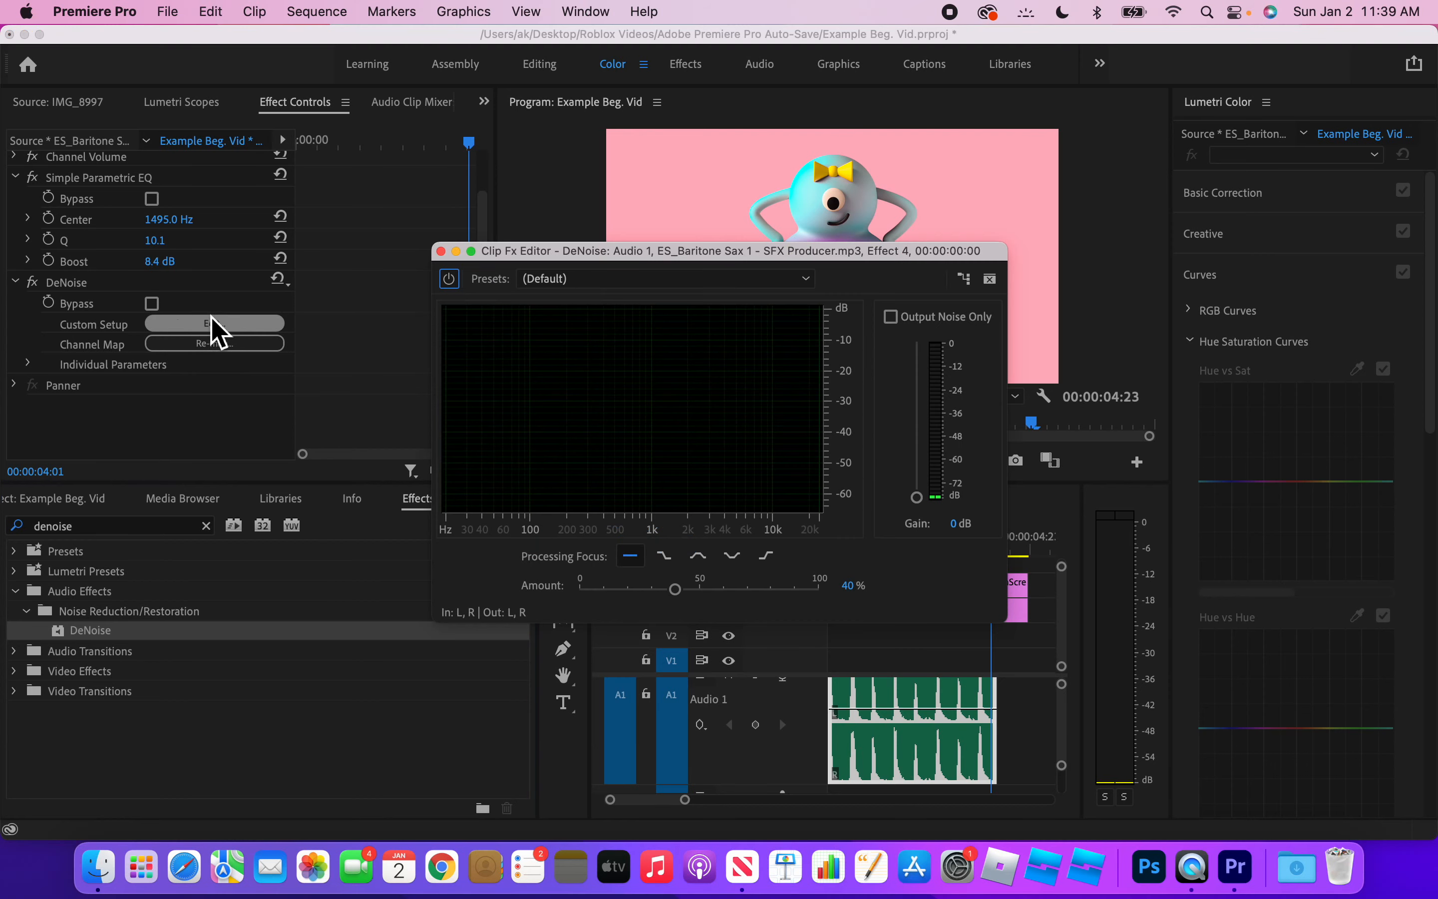
click(573, 278)
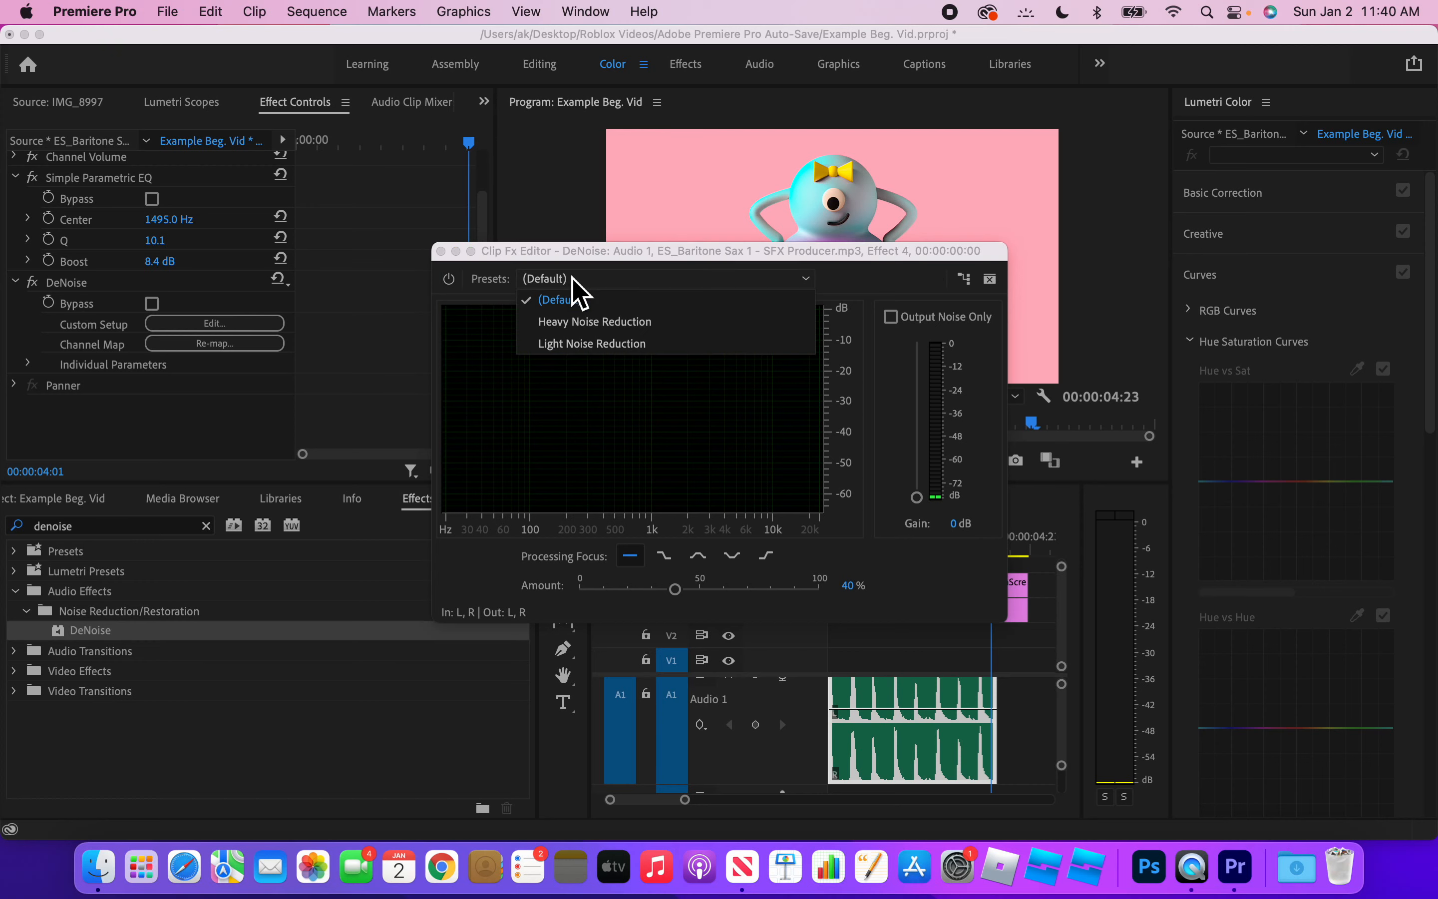
click(599, 323)
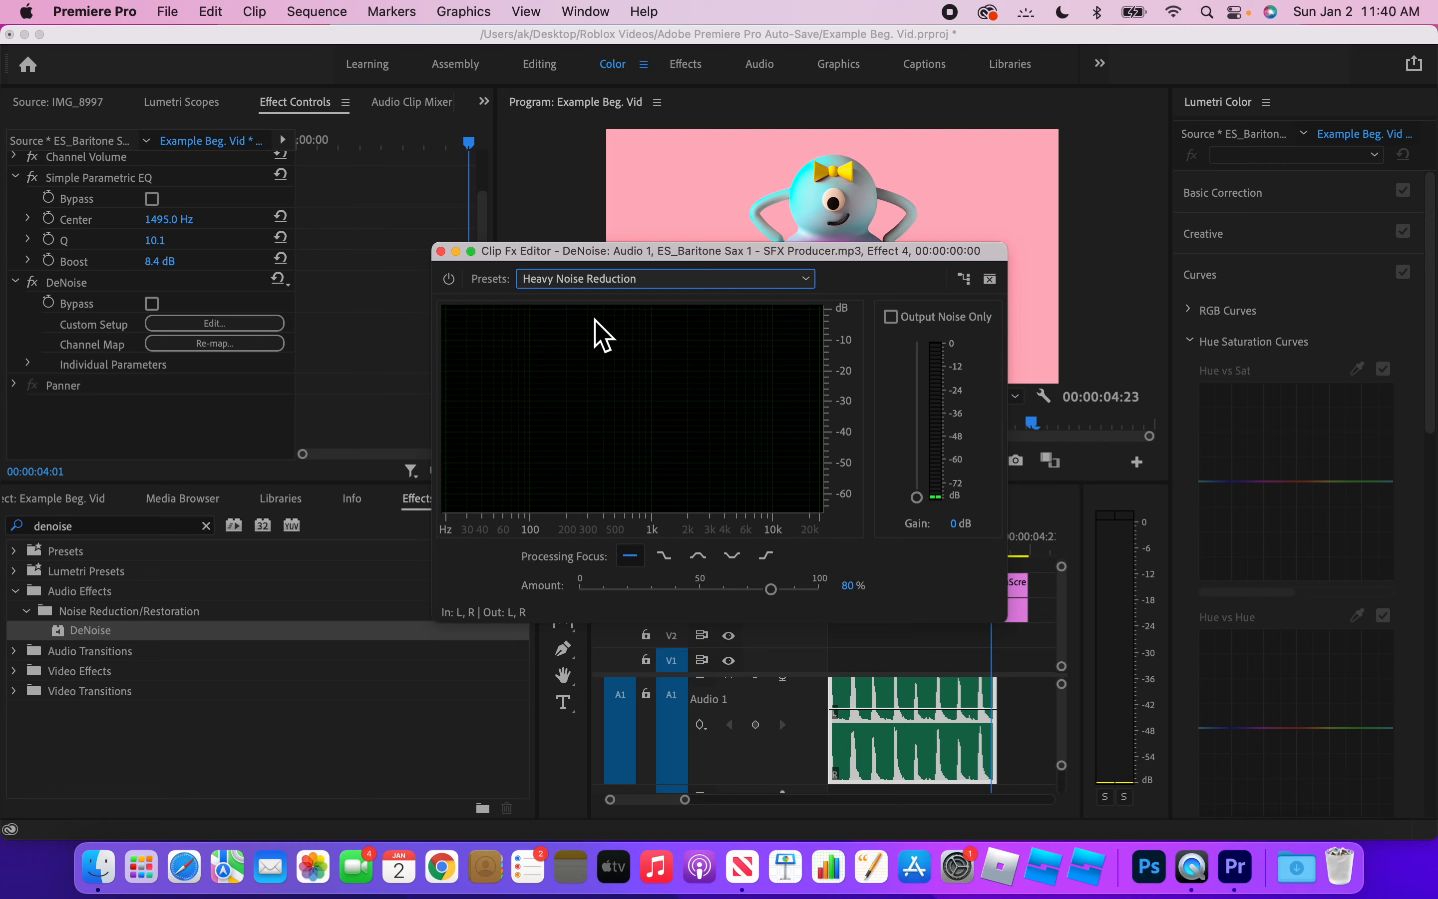
click(678, 280)
click(662, 305)
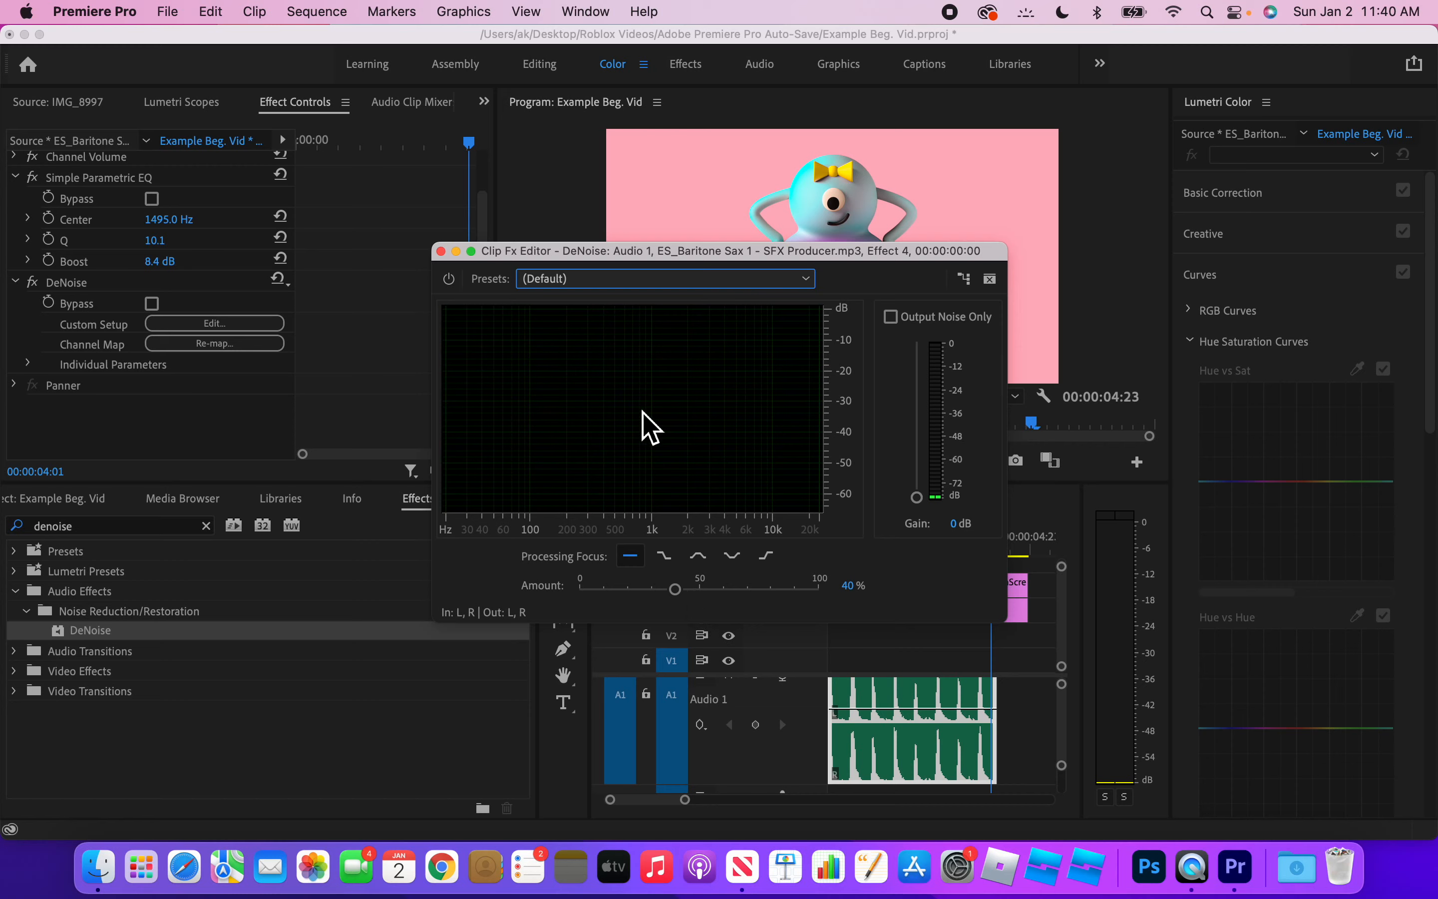
click(599, 279)
click(596, 331)
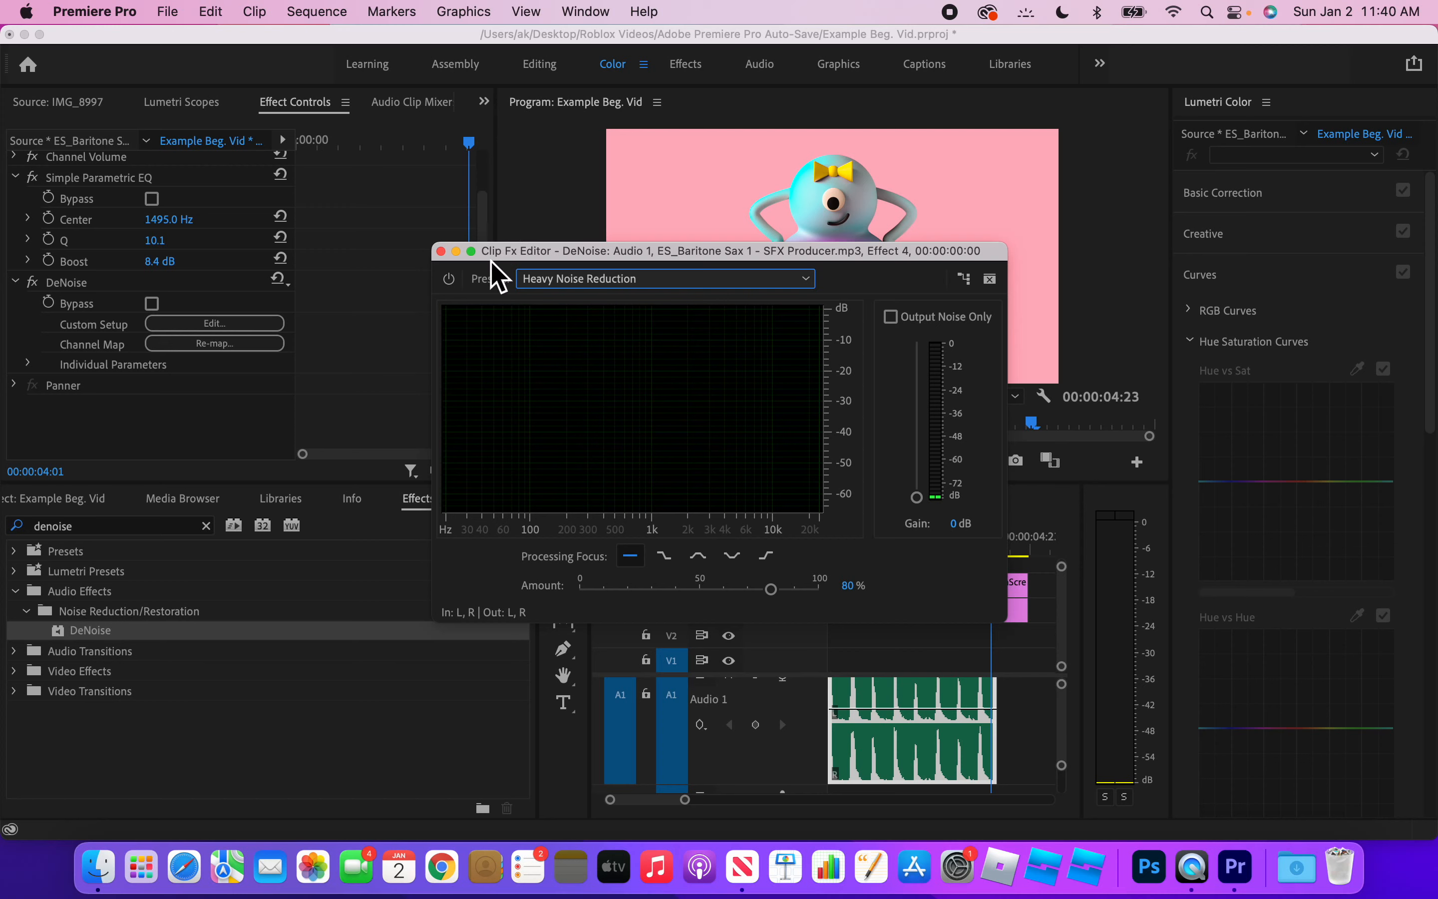
click(441, 251)
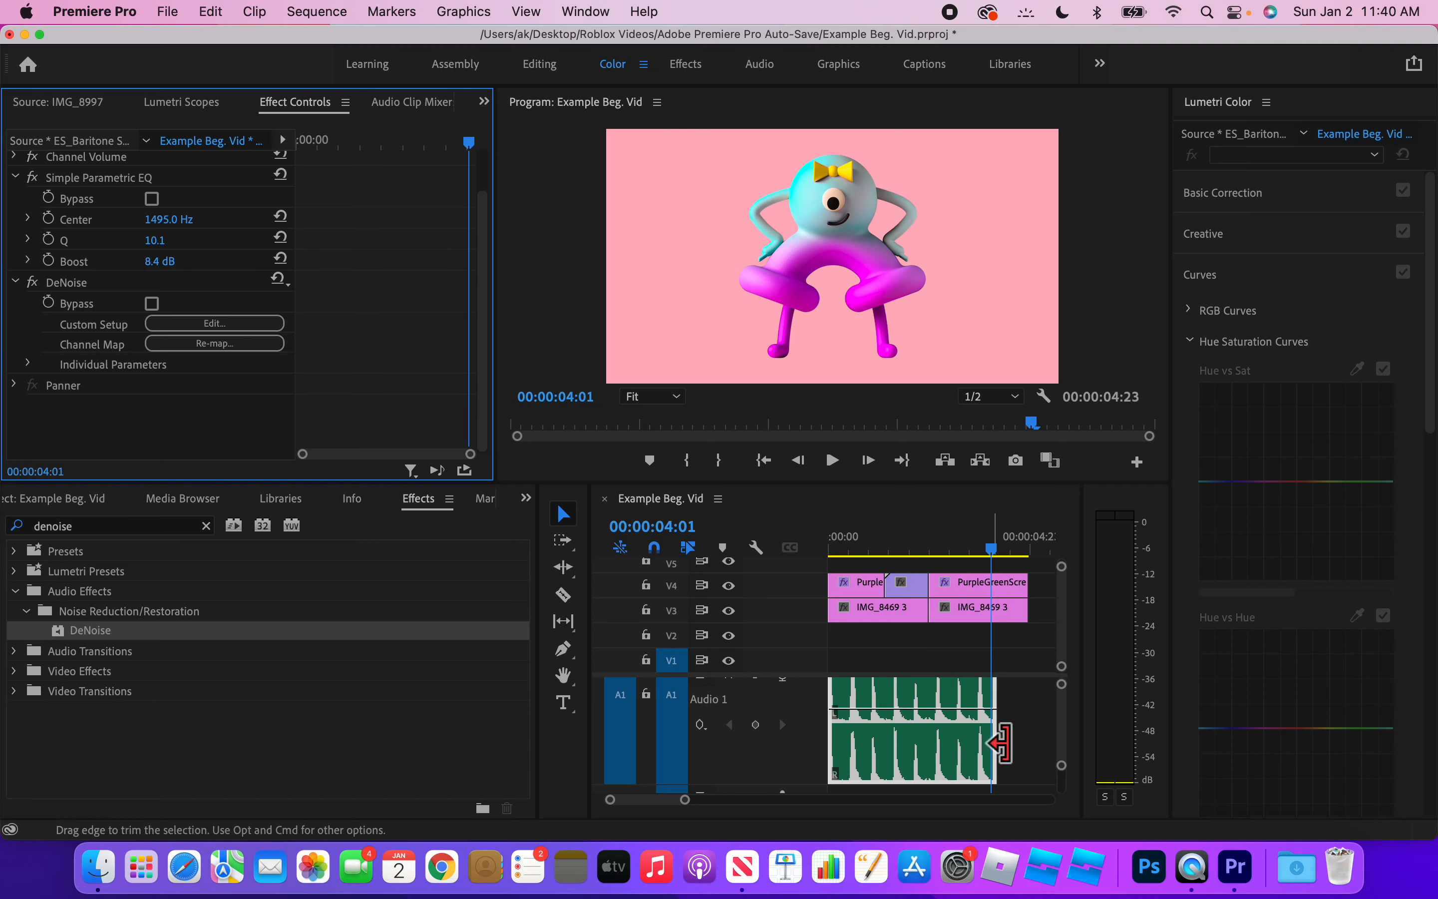
Trim the end of the sax clip on A1 back to the playhead at 00:00:04:01.
mouse_move(994, 736)
mouse_down()
mouse_move(925, 755)
mouse_move(1014, 736)
mouse_up()
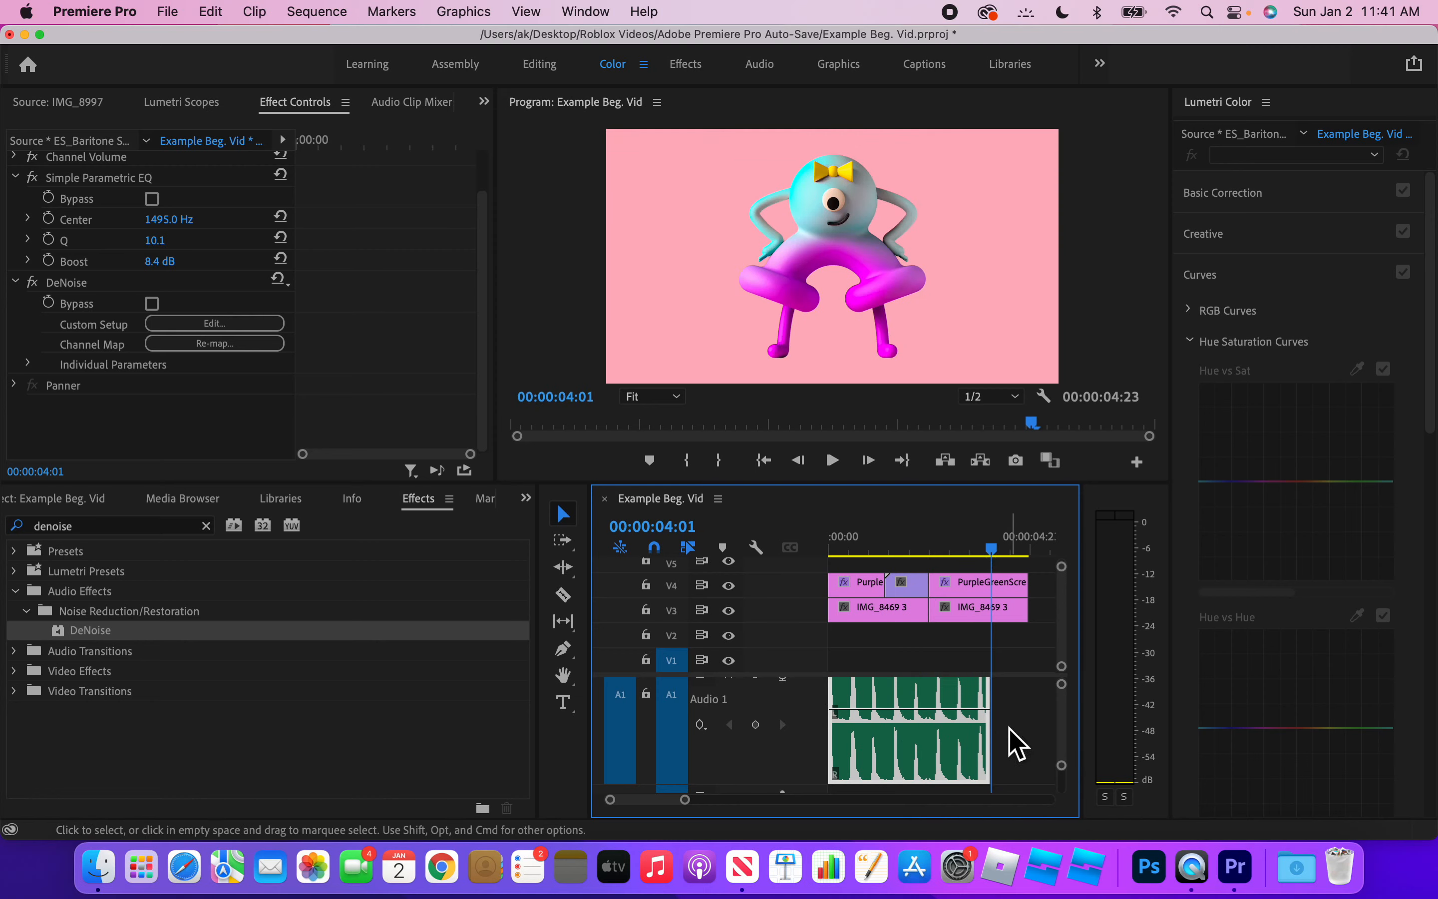
Try splitting the sax clip on A1 near its middle with the Razor tool and deleting the second half, and undo both edits.
click(564, 594)
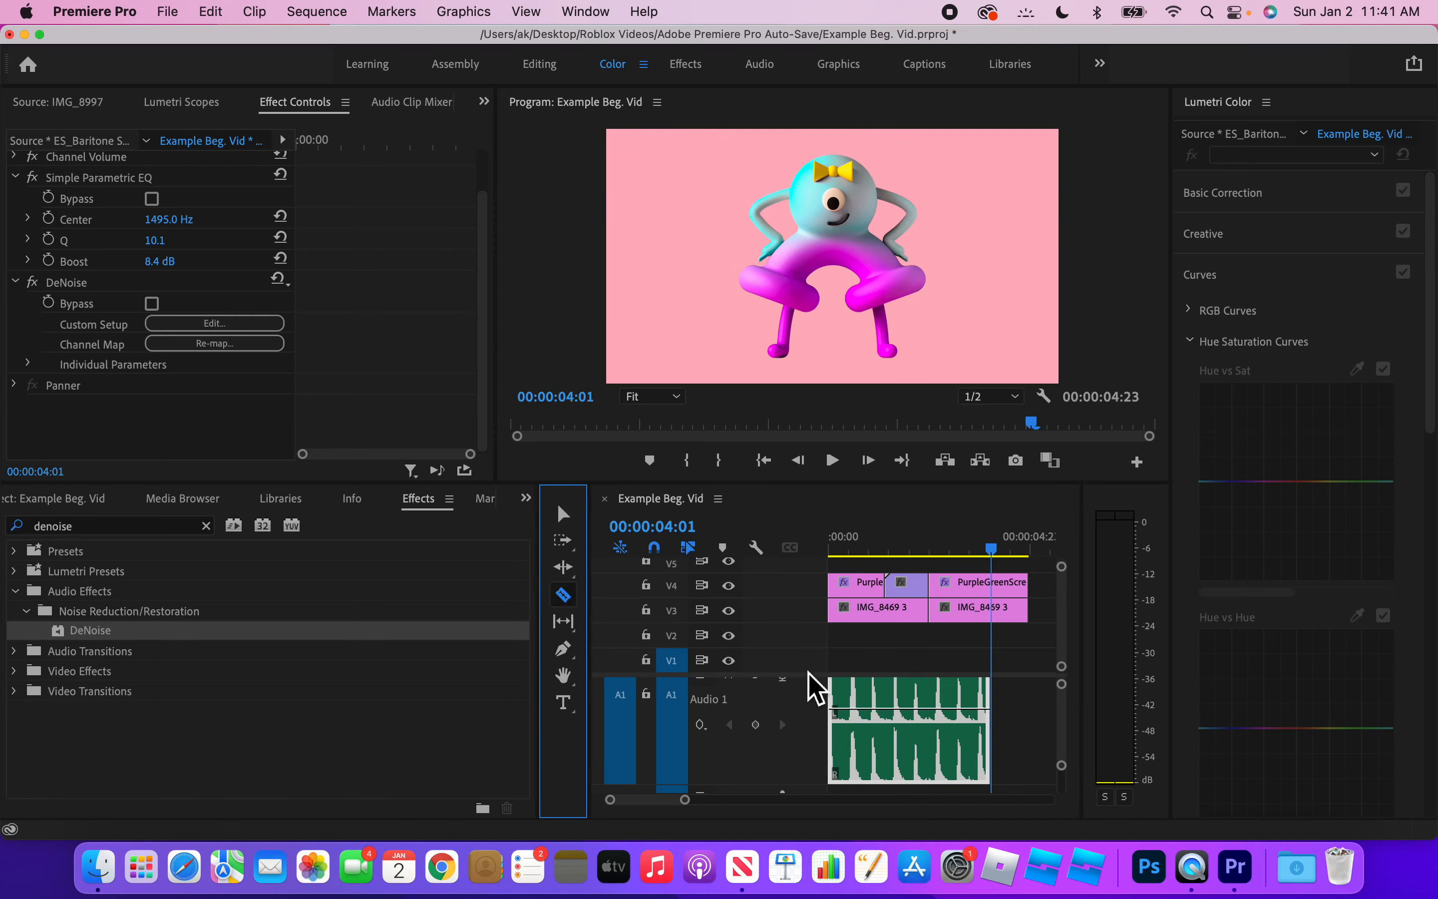
click(913, 734)
click(564, 514)
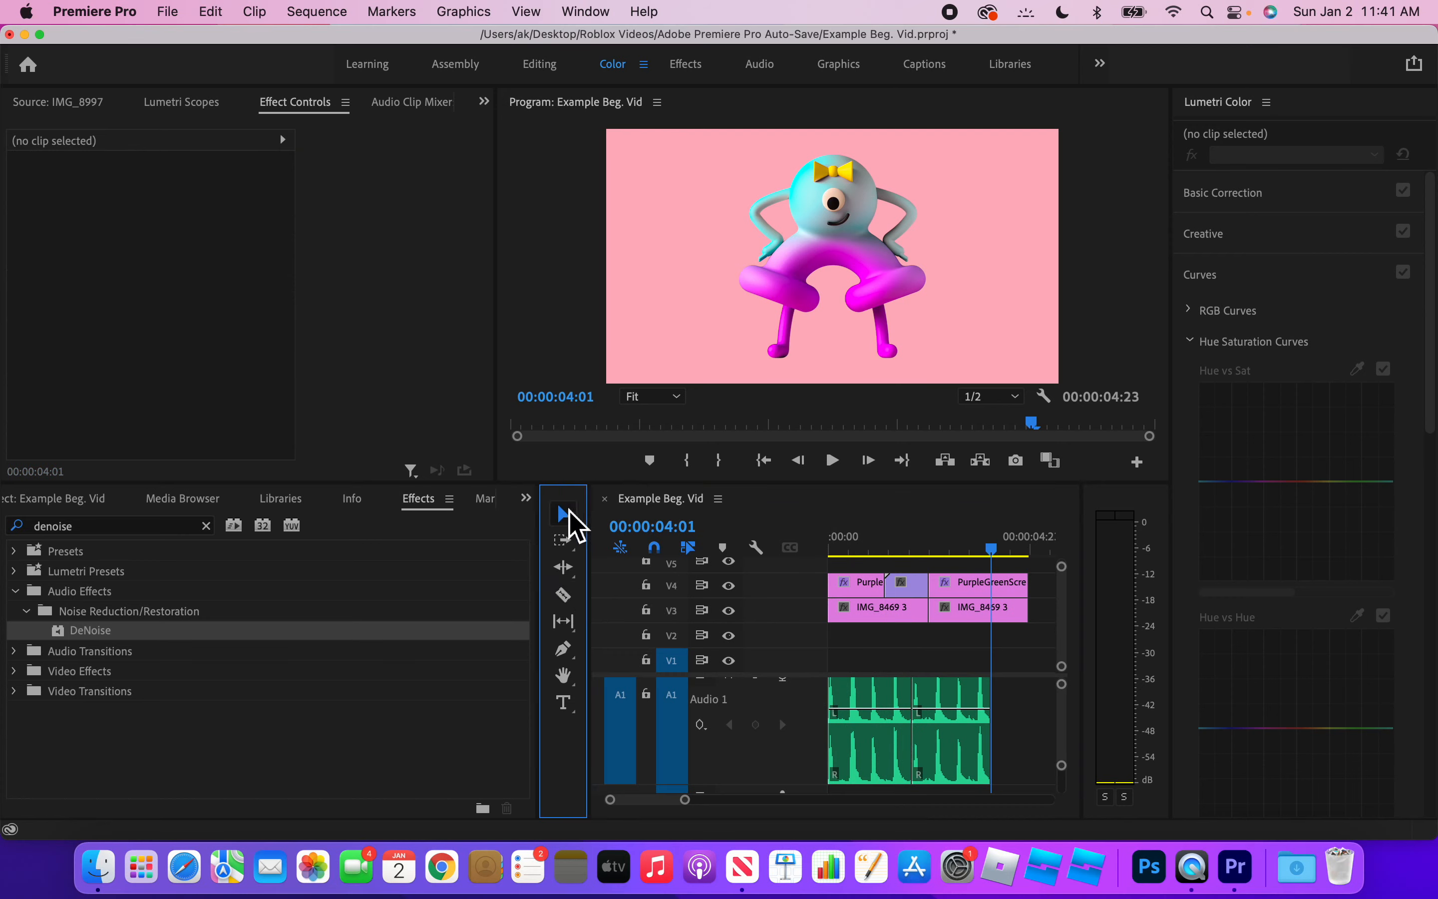
click(941, 746)
key(Delete)
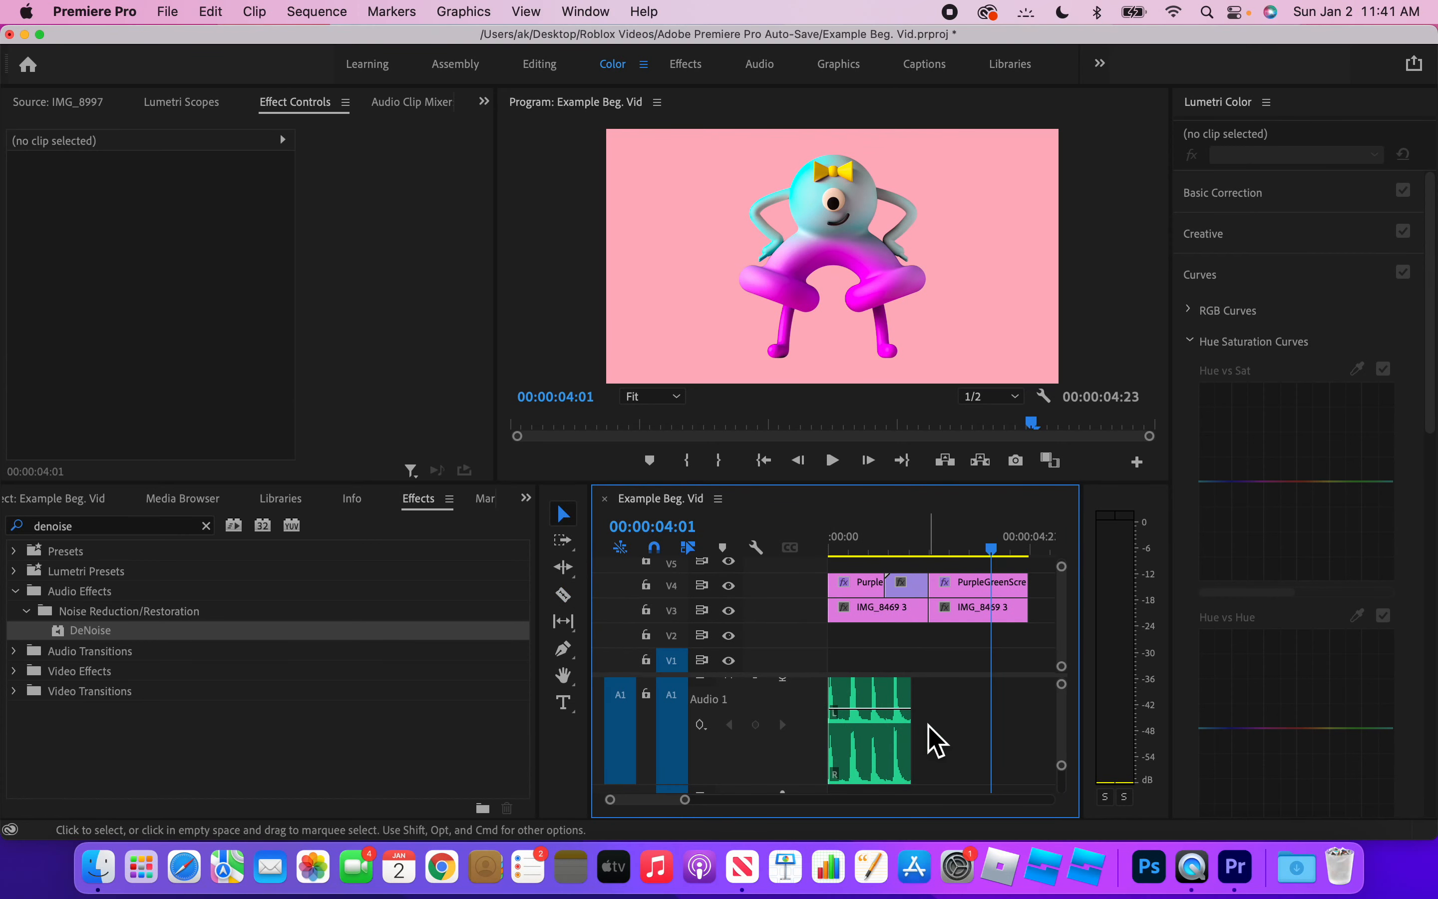
key(super+z)
key(super+z)
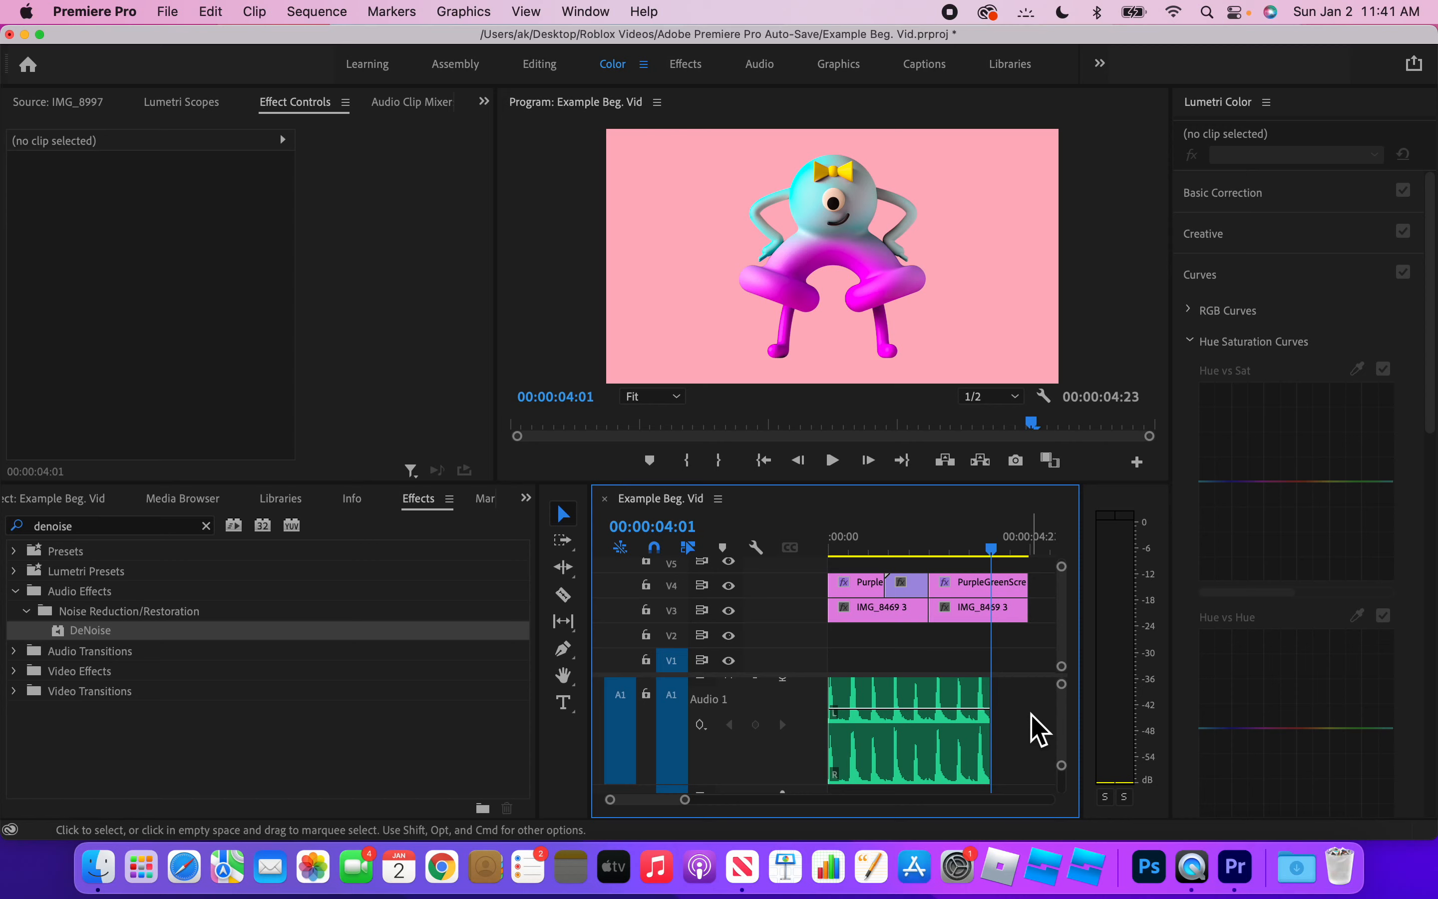
Add the text "Hello :)" to the pink background beside the character using the Type tool.
click(563, 705)
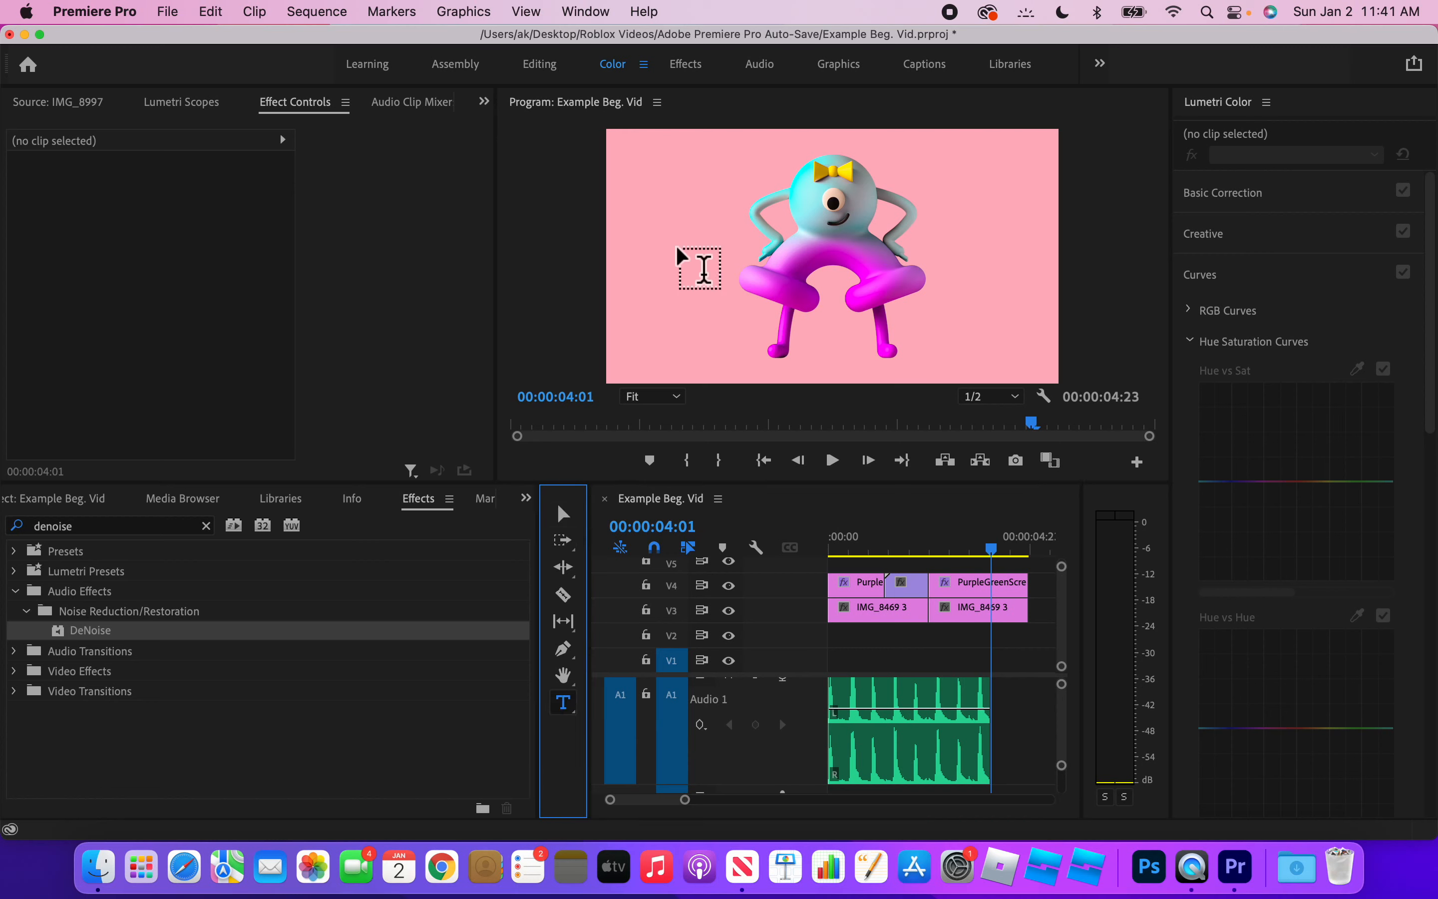
click(642, 246)
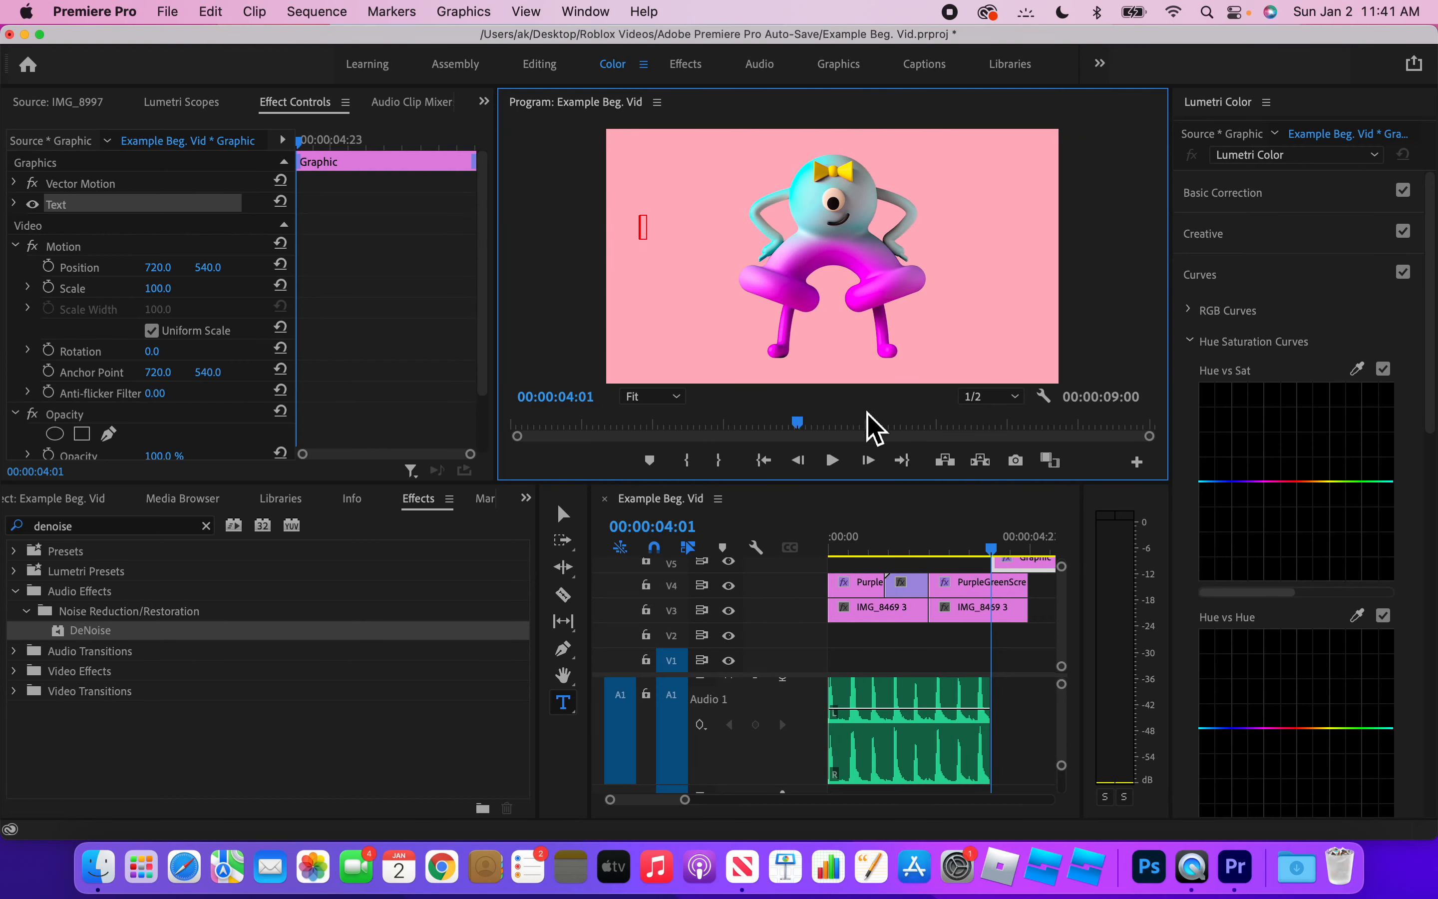
text(Hel)
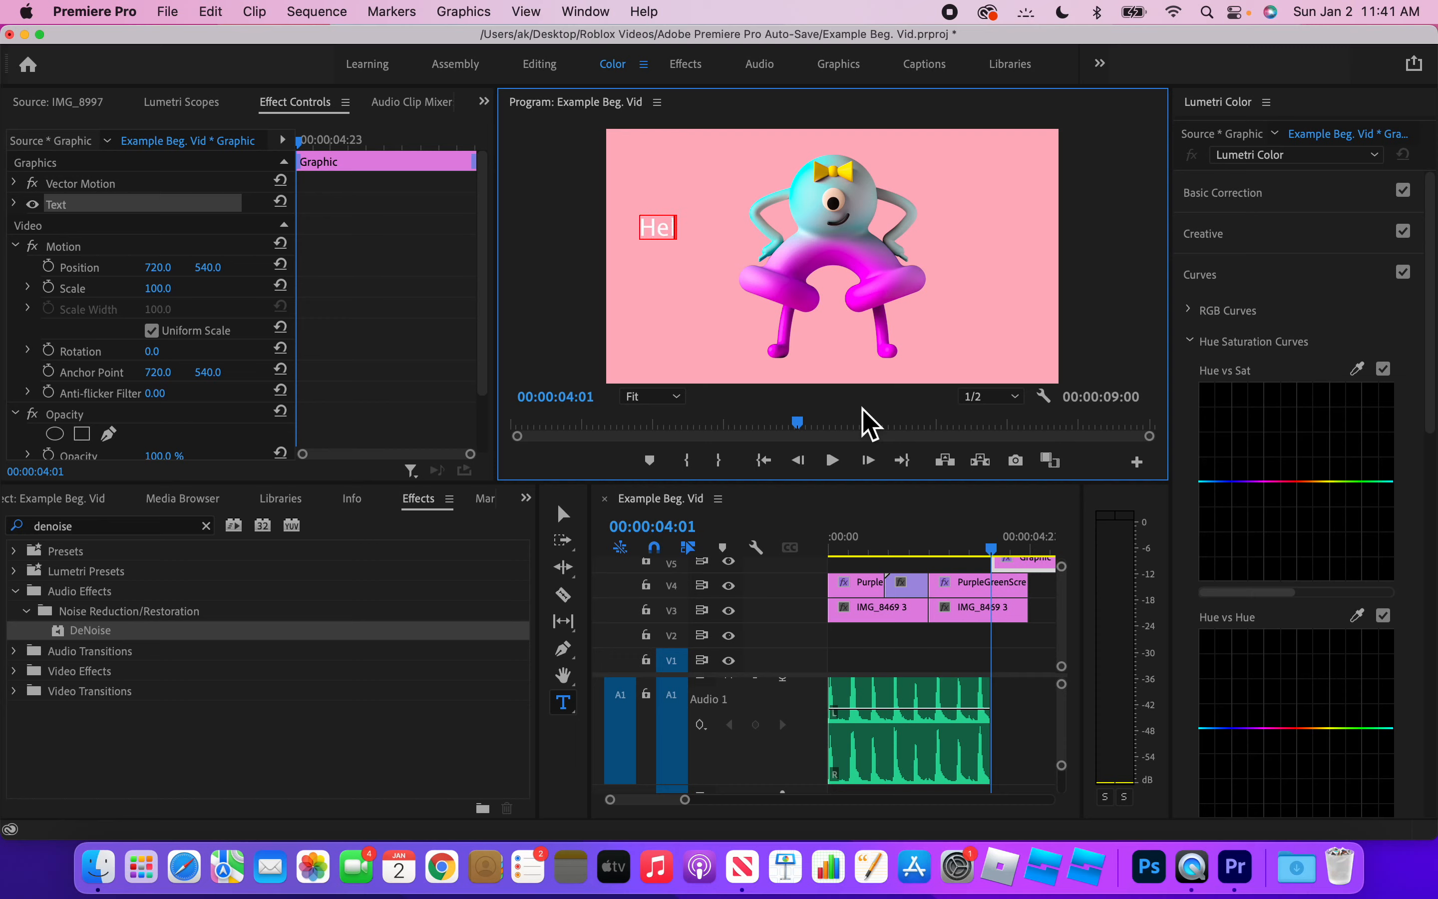
text(lo :))
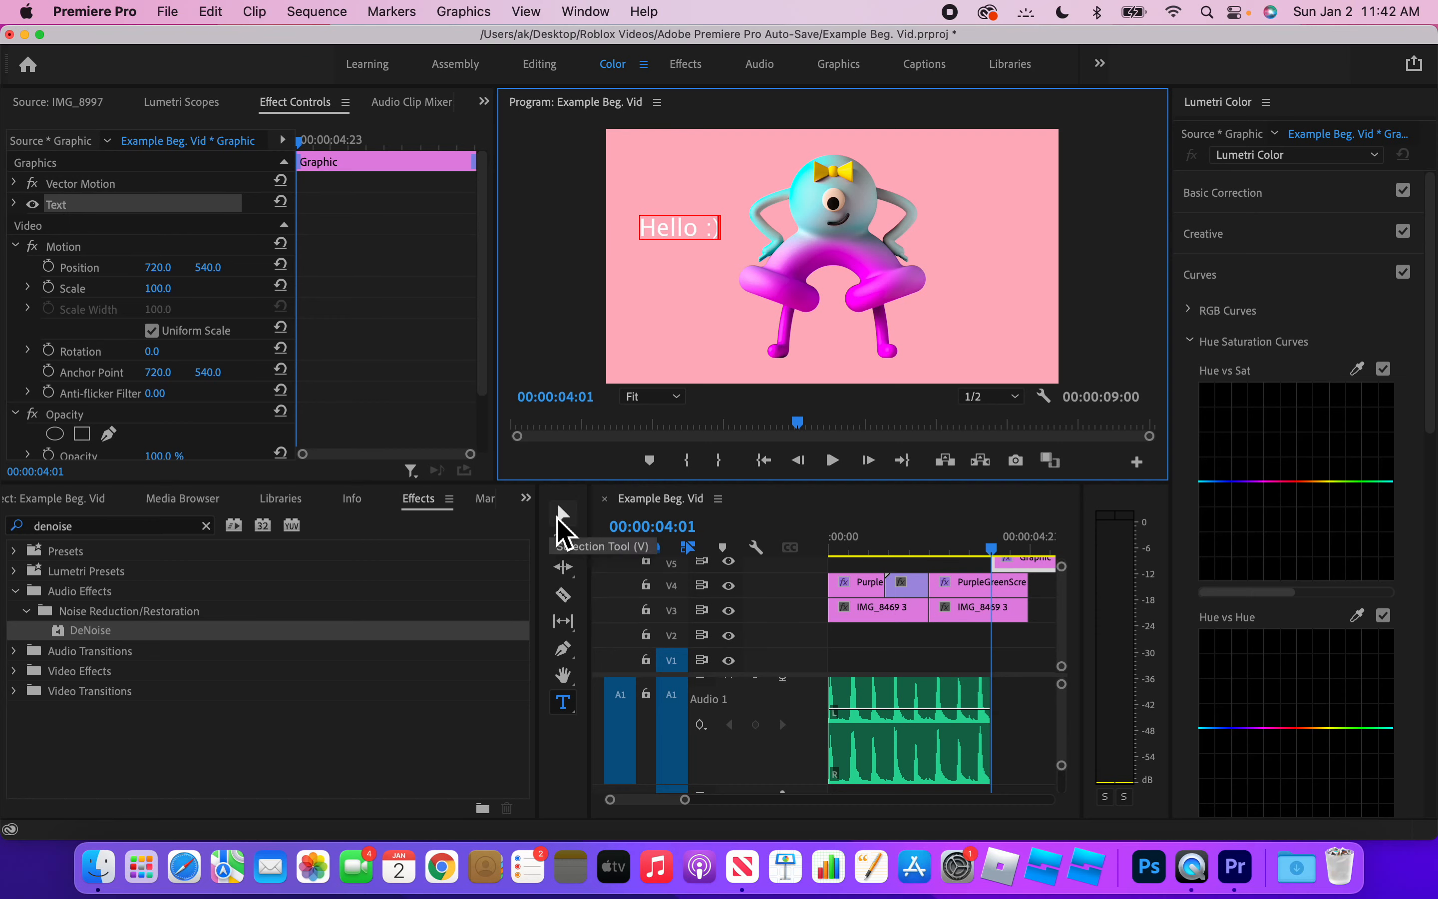
click(566, 516)
Move the "Hello :)" clip on V5 to start with the last PurpleGreenScreen clip and trim its end to match that clip's end.
scroll(938, 624, right, 3)
scroll(938, 624, up, 1)
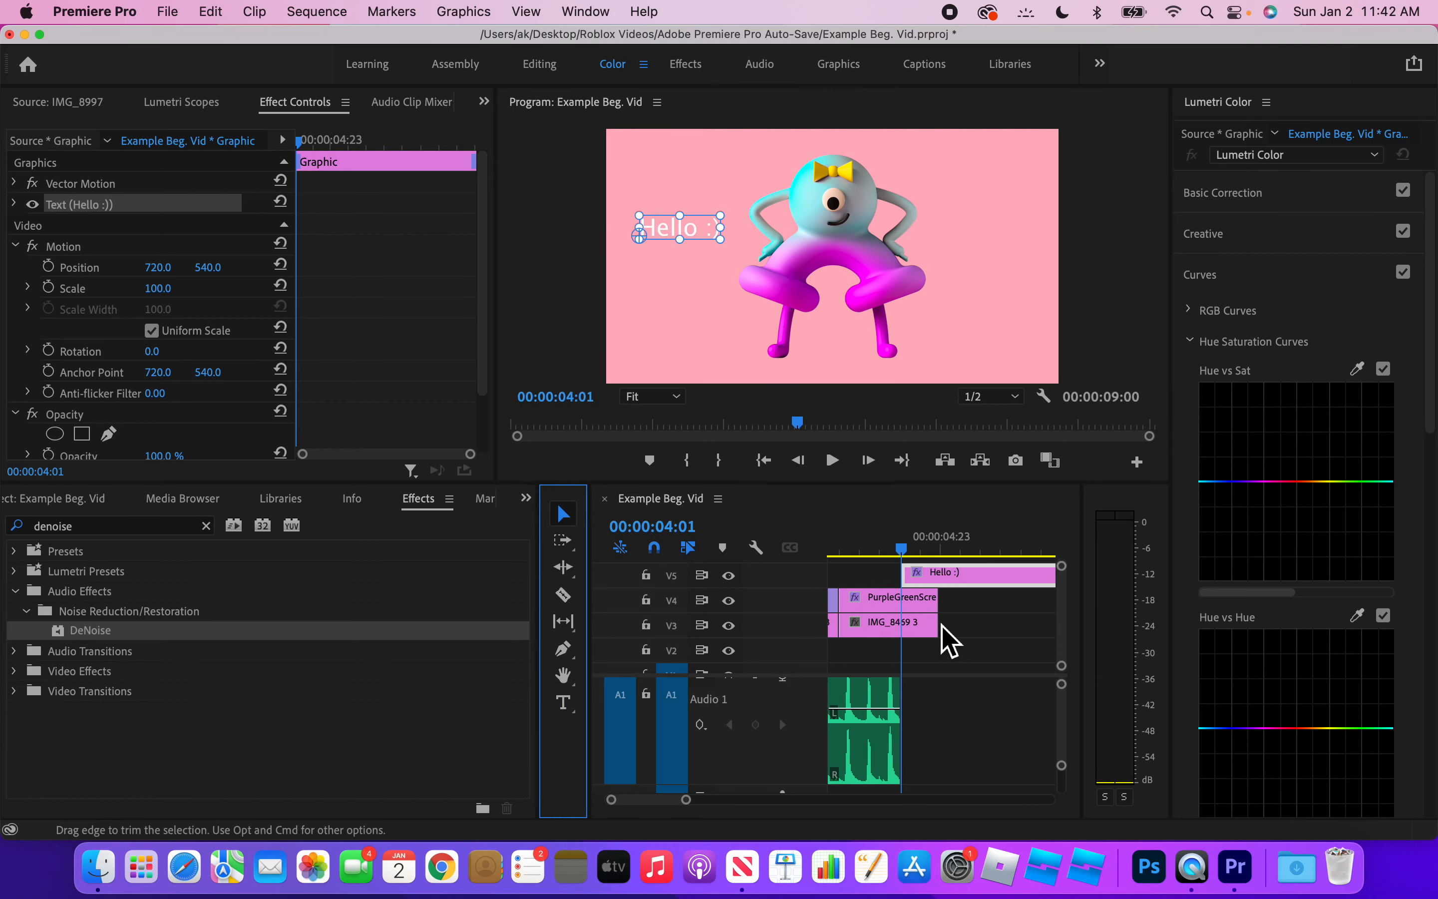
scroll(937, 620, left, 1)
scroll(937, 620, right, 1)
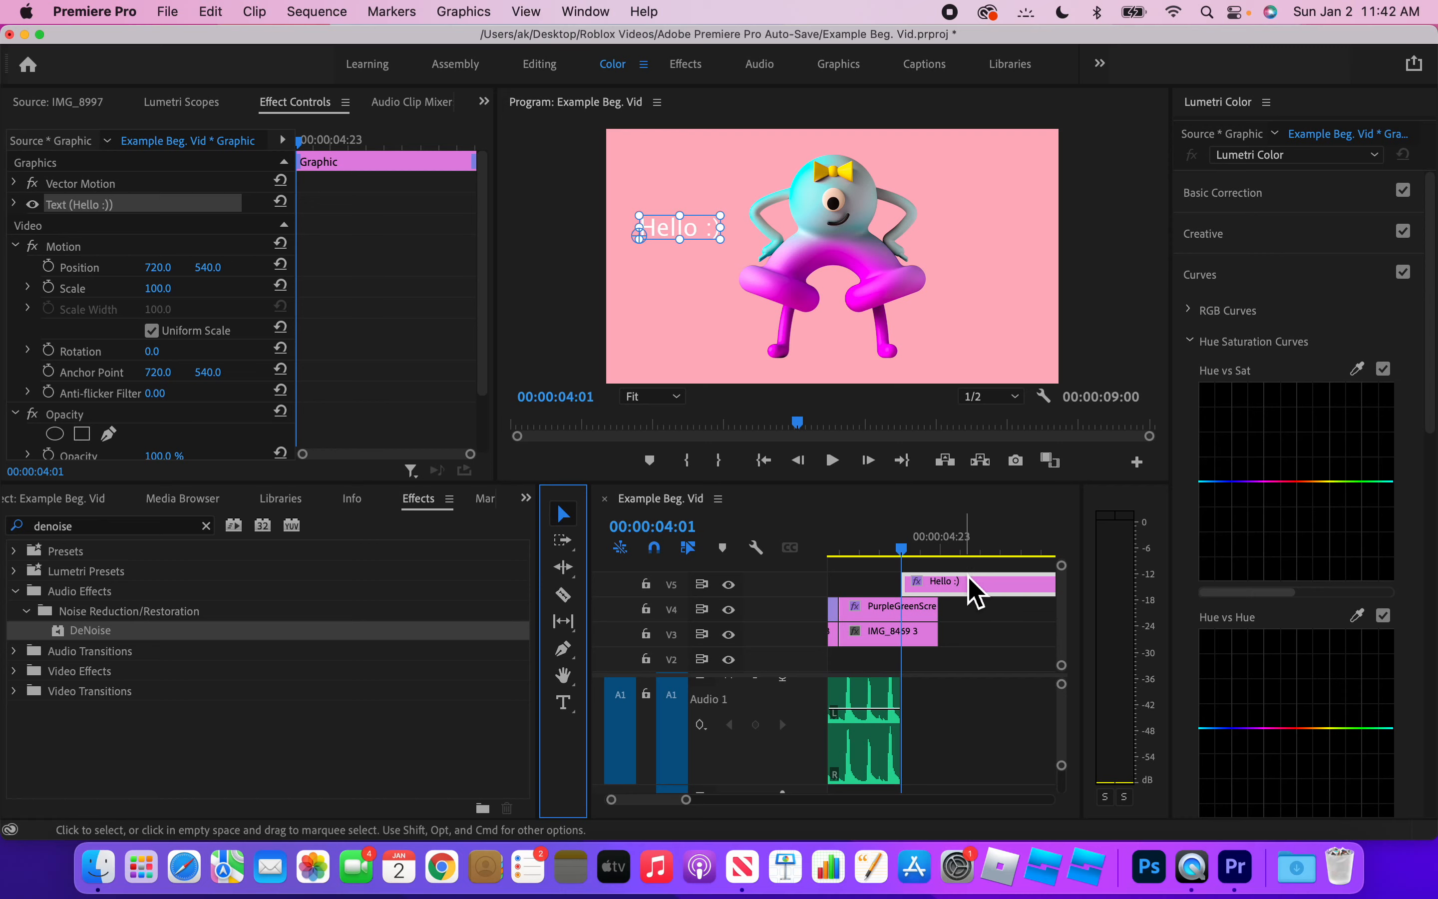
drag(970, 589, 907, 592)
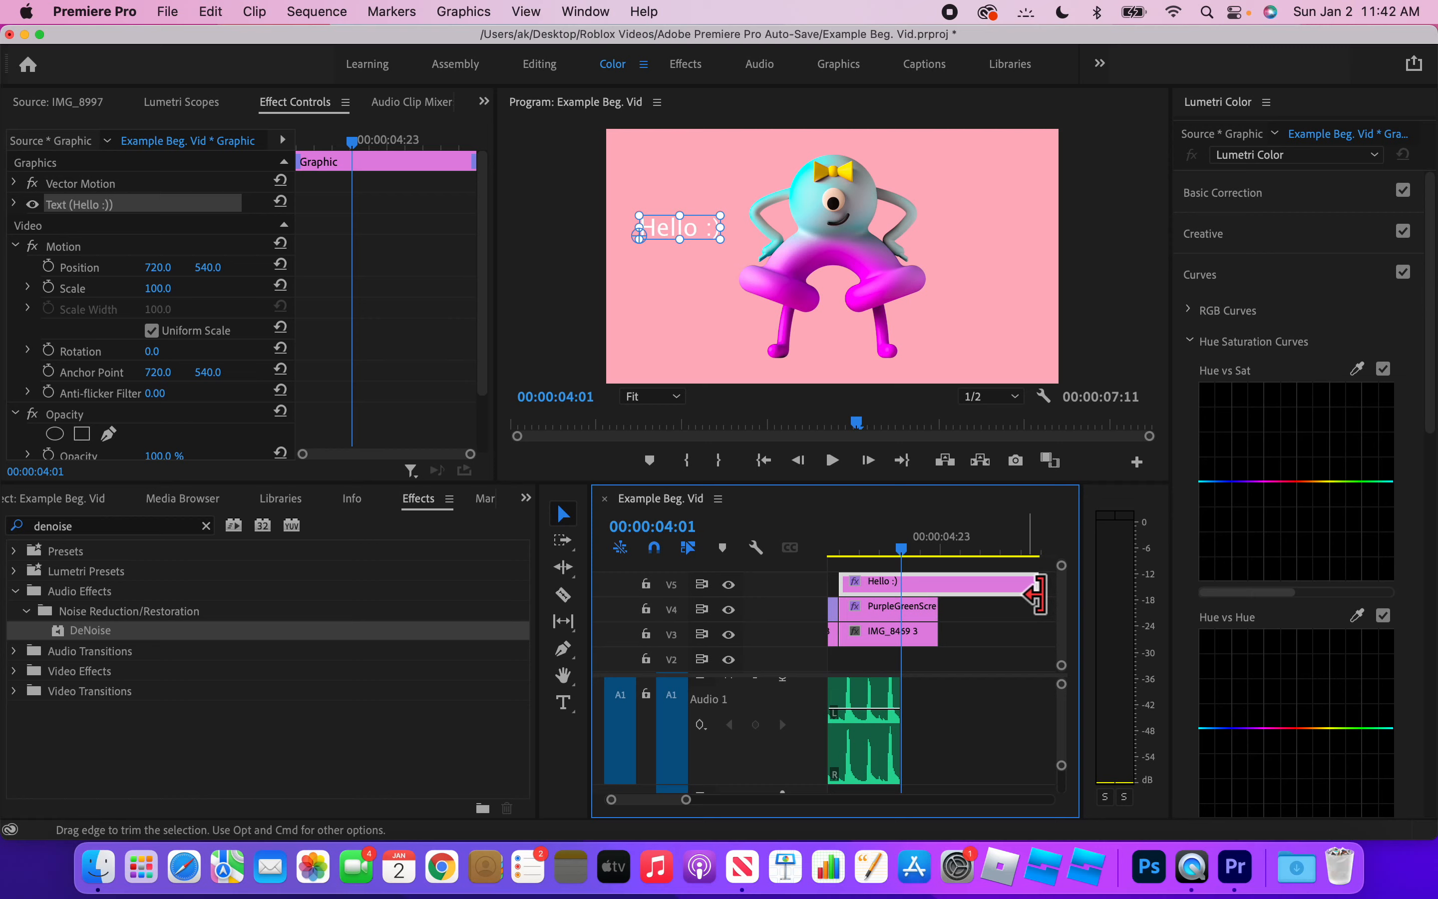
mouse_move(1038, 587)
mouse_down()
mouse_move(1004, 609)
mouse_move(1024, 606)
mouse_up()
click(947, 544)
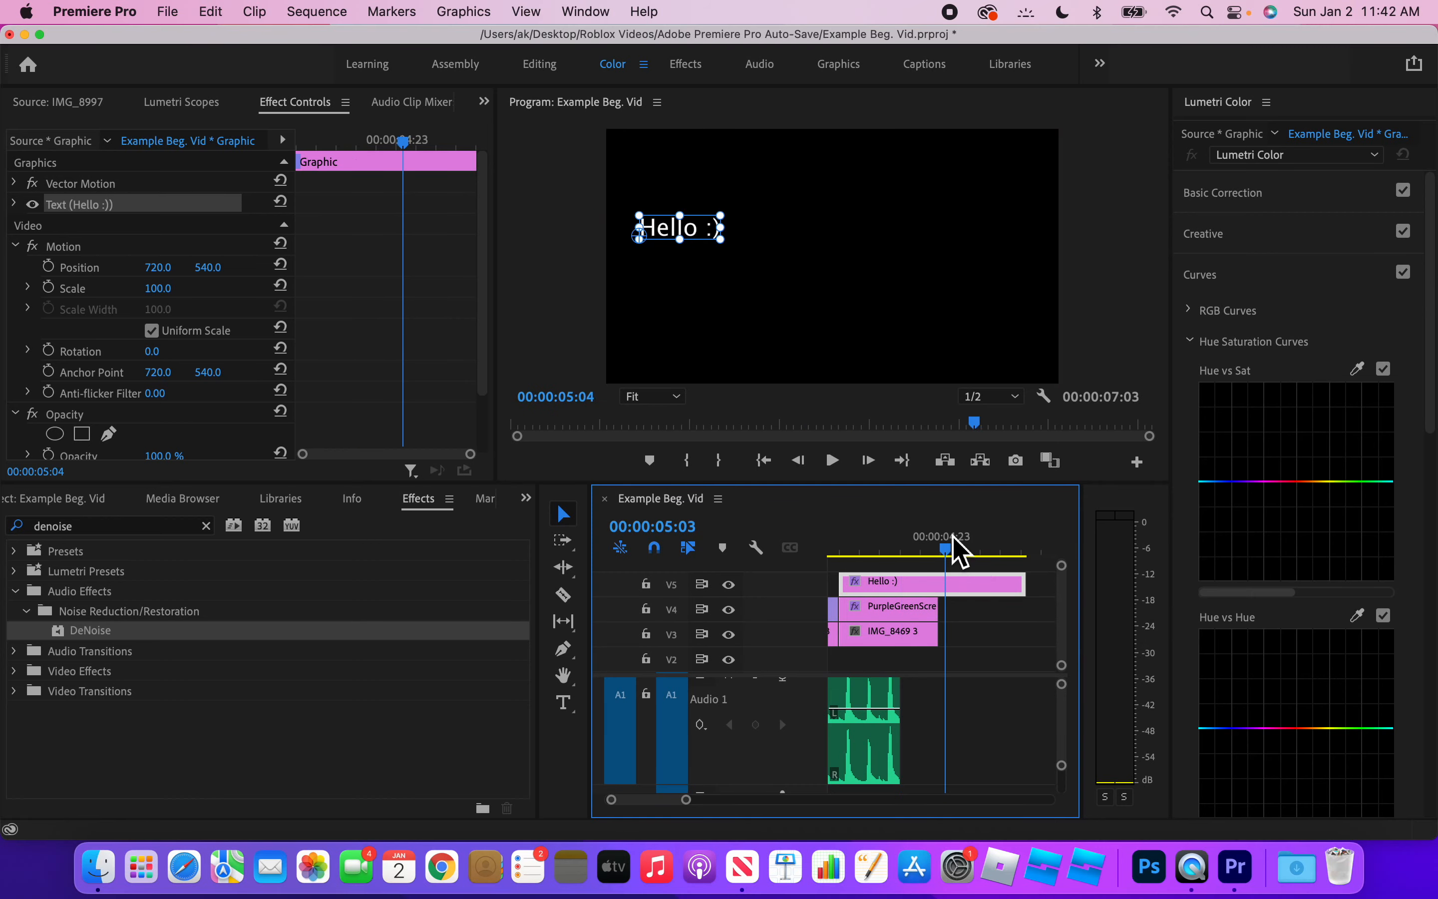
click(979, 550)
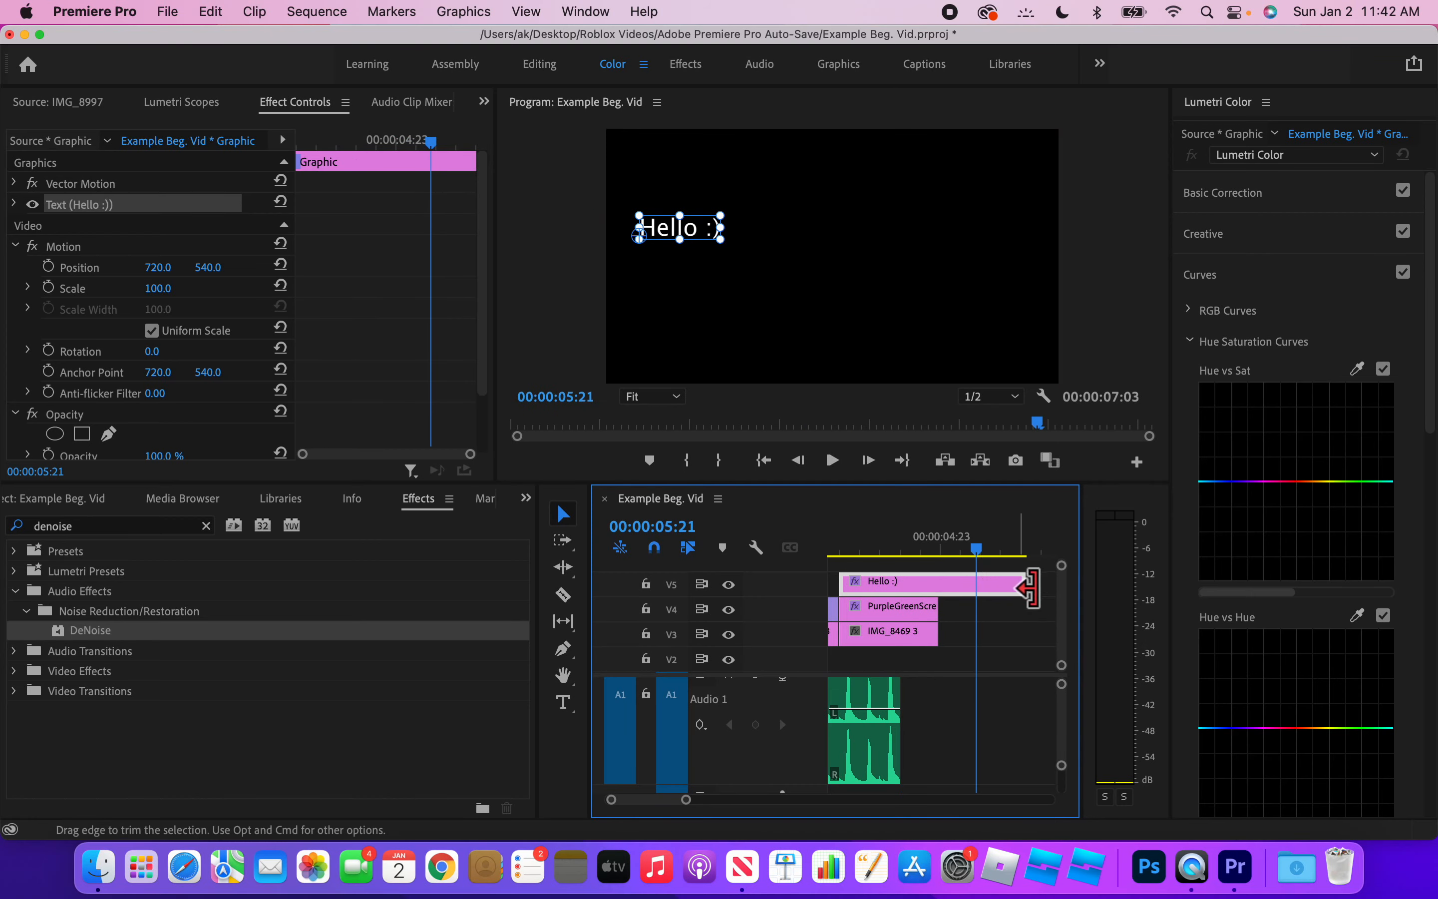
drag(1022, 590, 966, 612)
drag(889, 550, 879, 543)
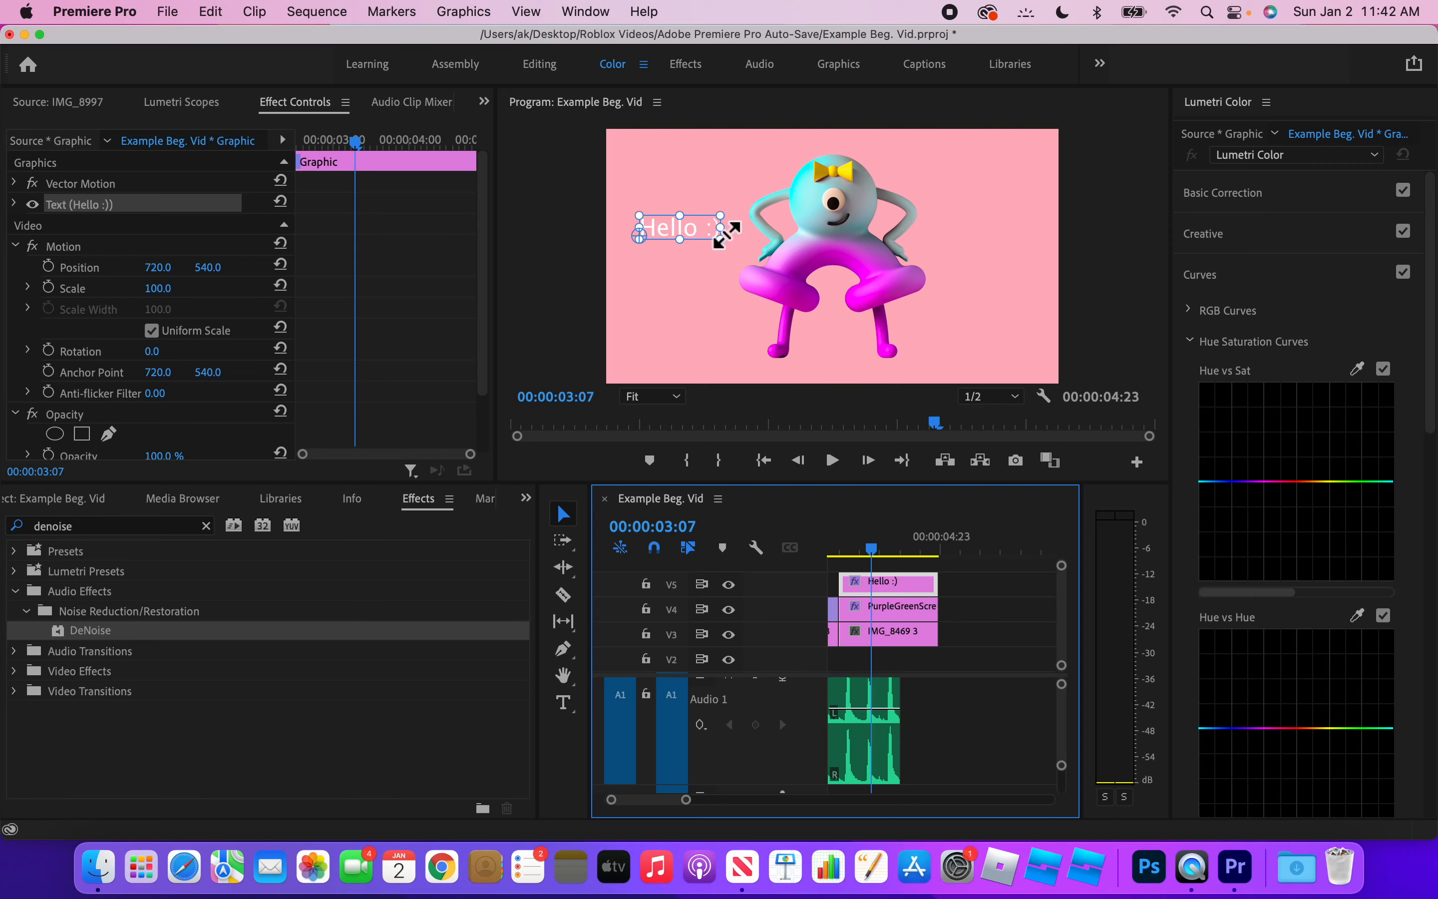
Enlarge the "Hello :)" text in the preview to a scale of about 154, and reset its text scale to 100.
click(731, 252)
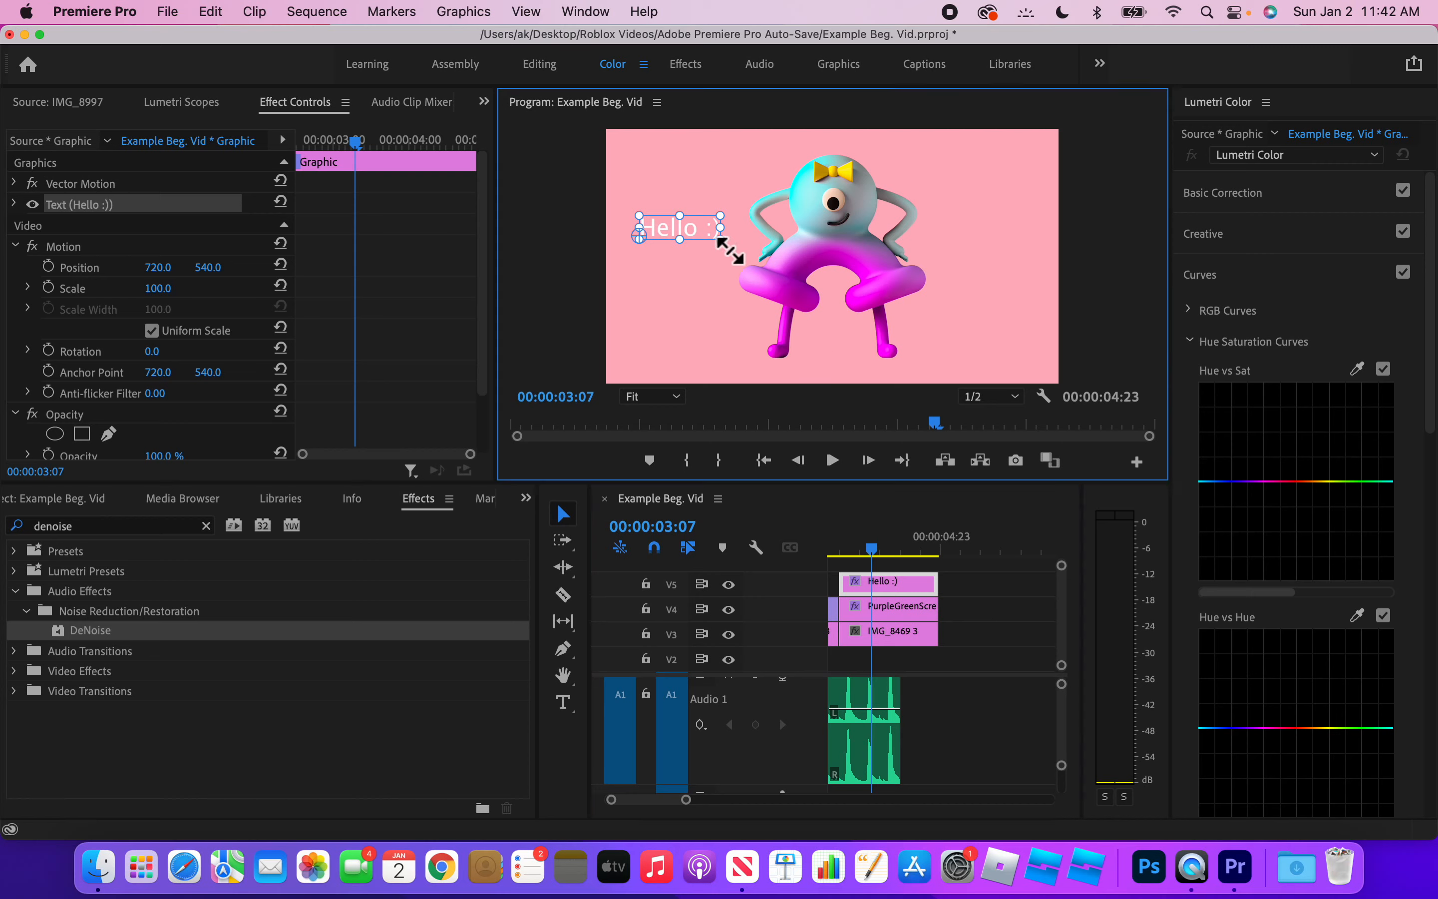
mouse_move(732, 250)
mouse_down()
mouse_move(894, 280)
mouse_move(760, 231)
mouse_move(740, 244)
mouse_move(788, 242)
mouse_move(759, 240)
mouse_up()
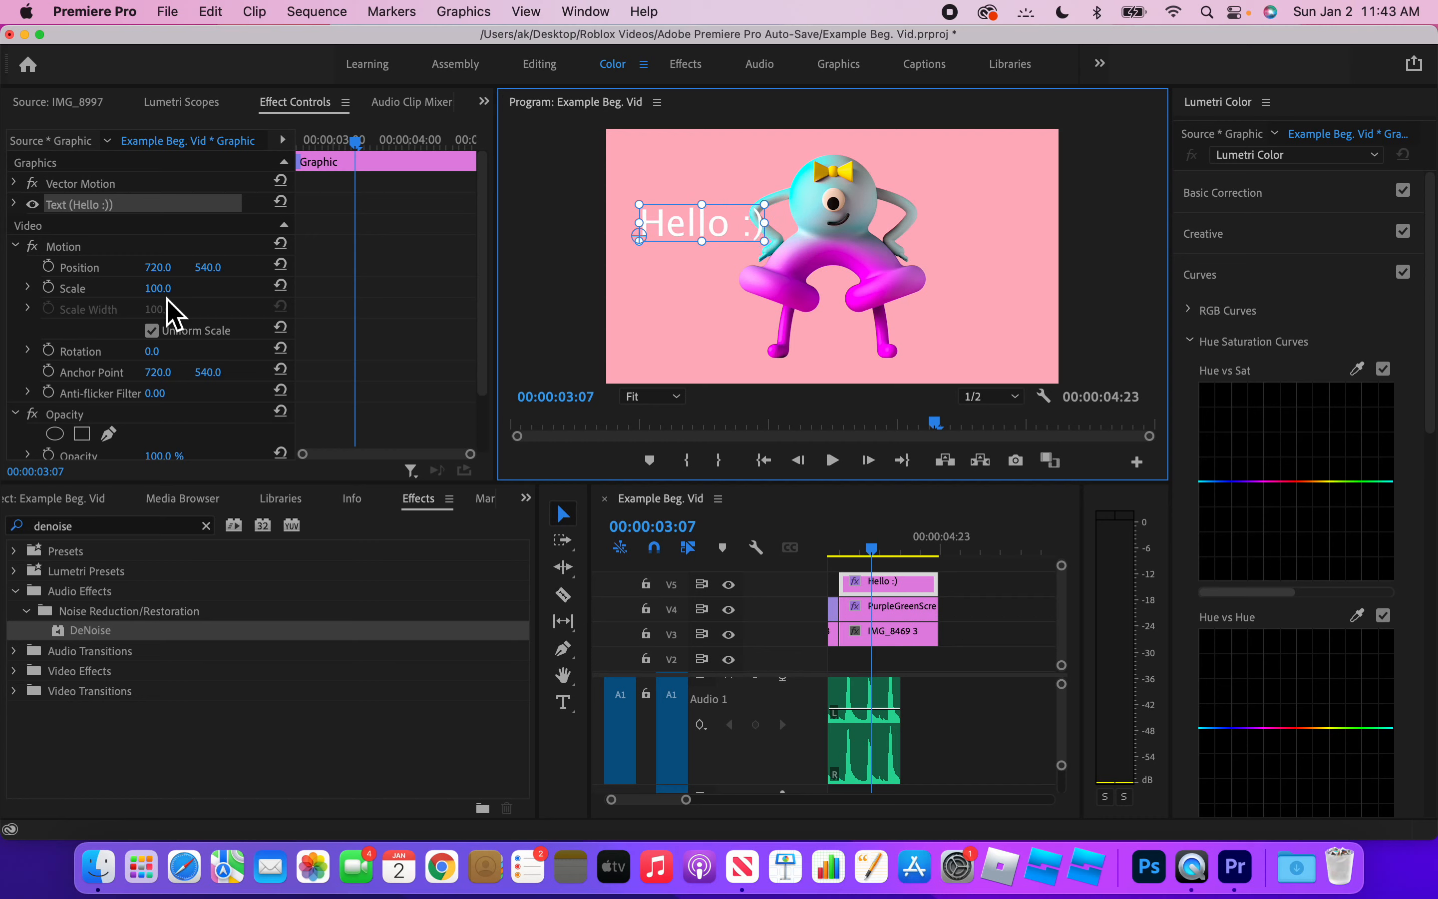
click(21, 246)
click(20, 246)
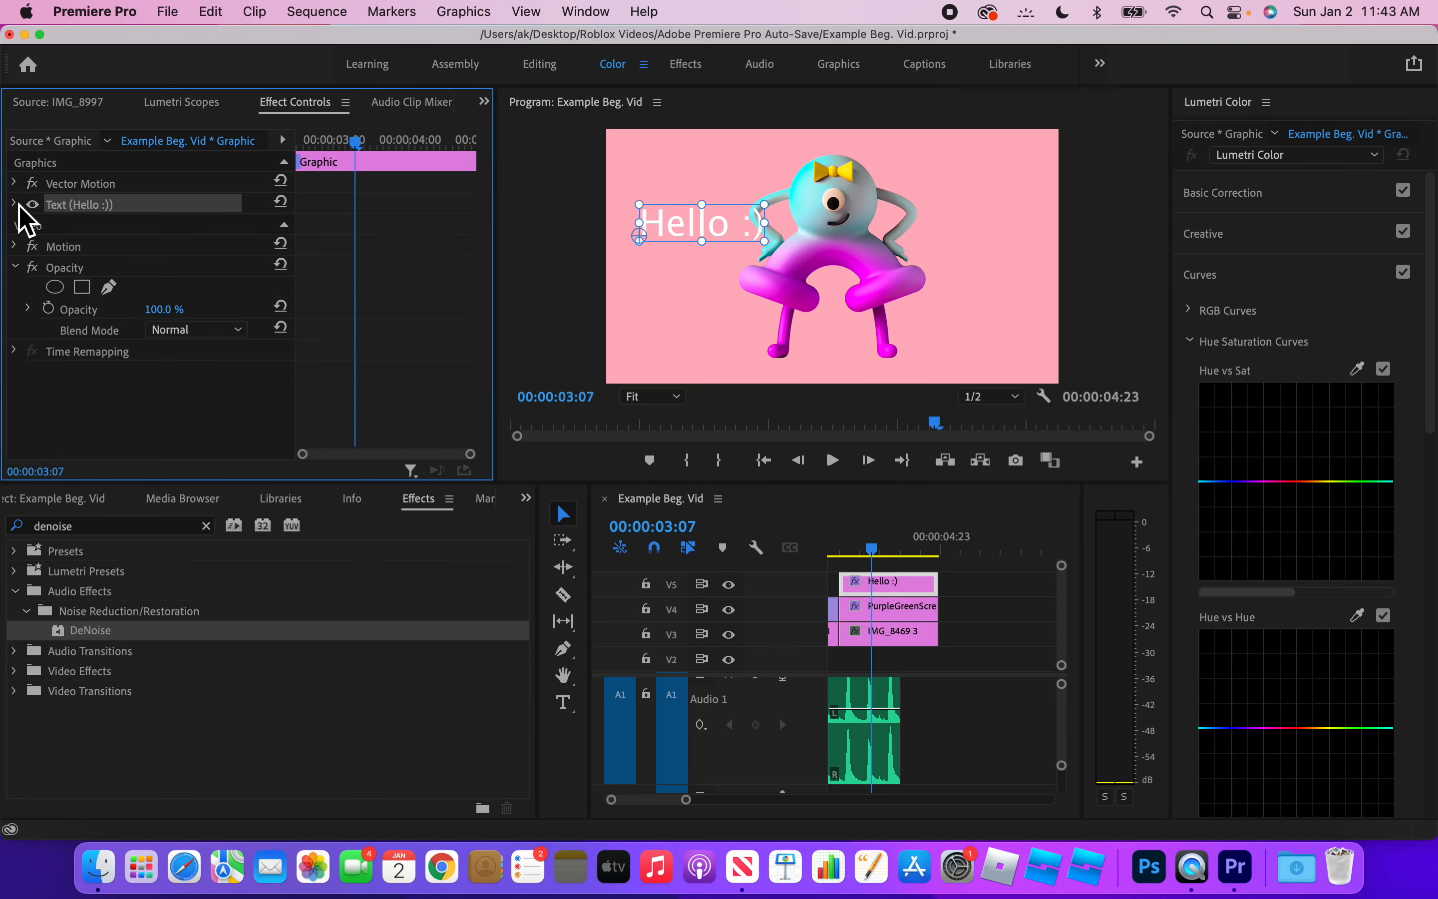
click(15, 204)
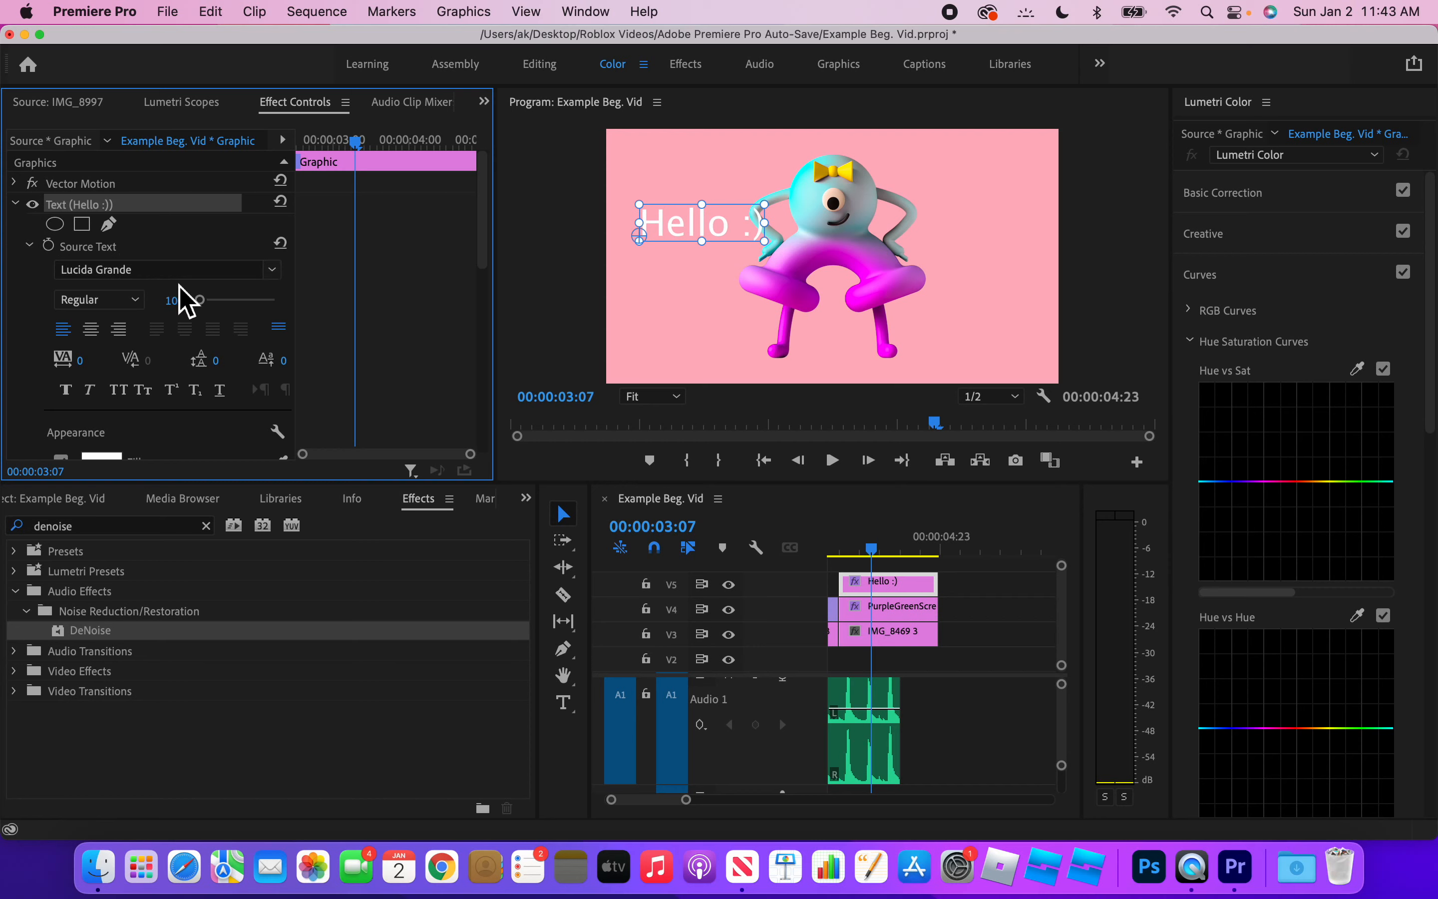
scroll(215, 306, down, 8)
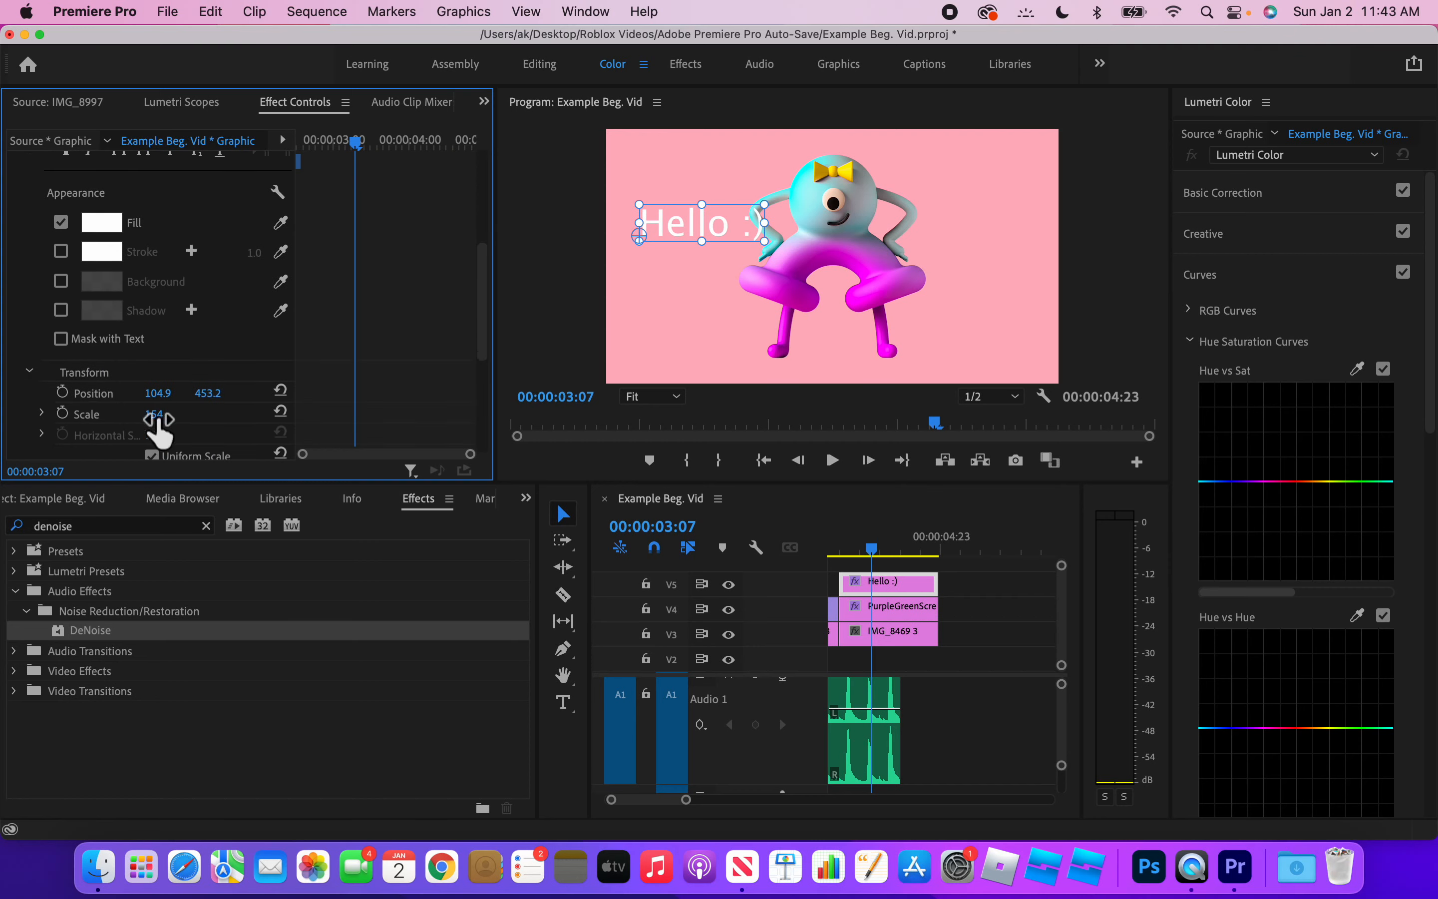
click(157, 415)
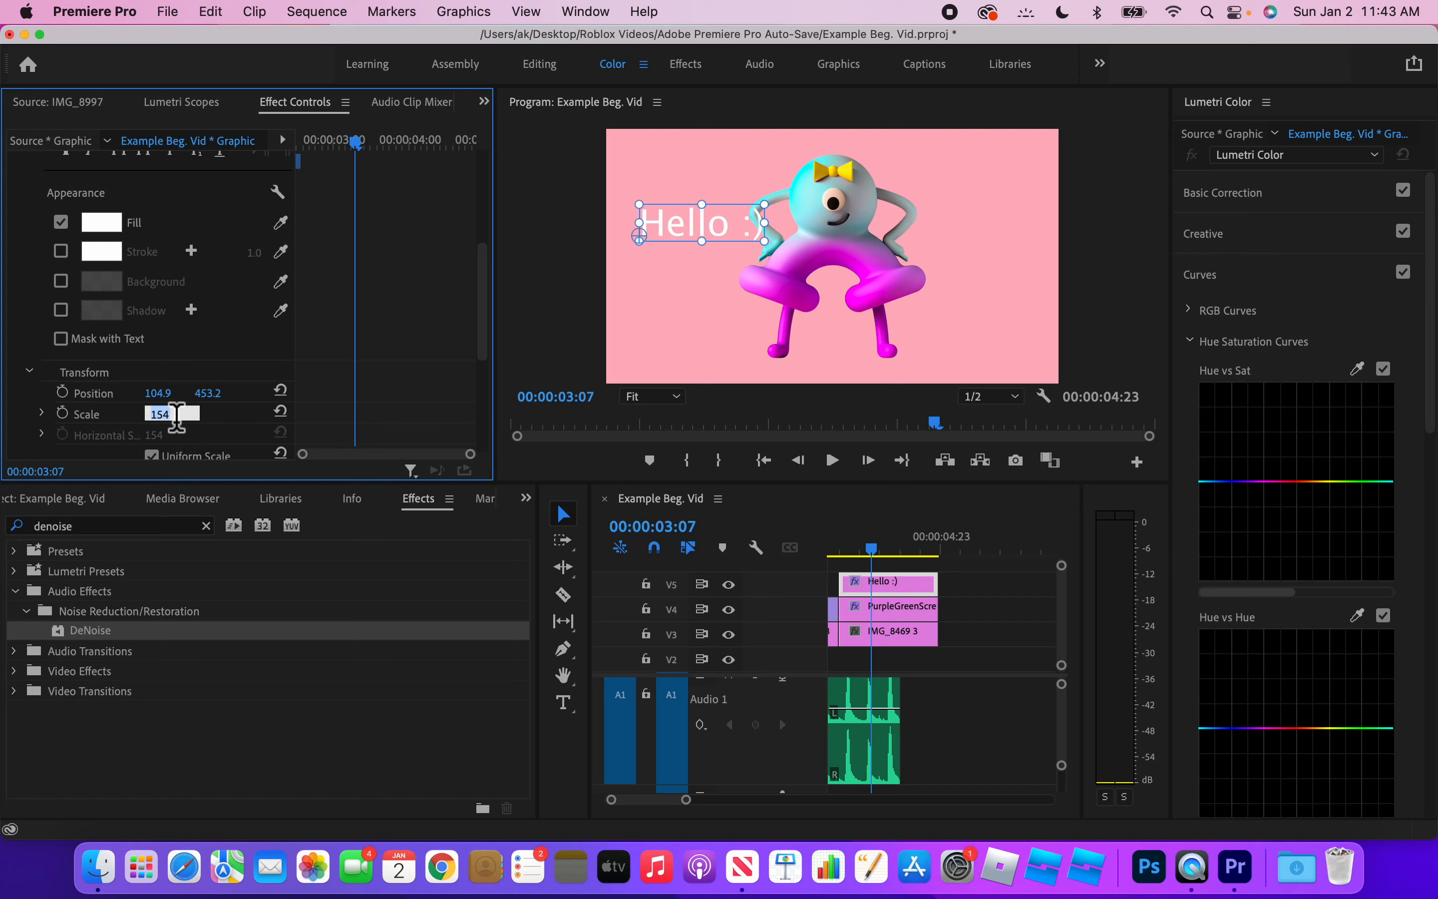
text(100)
click(254, 419)
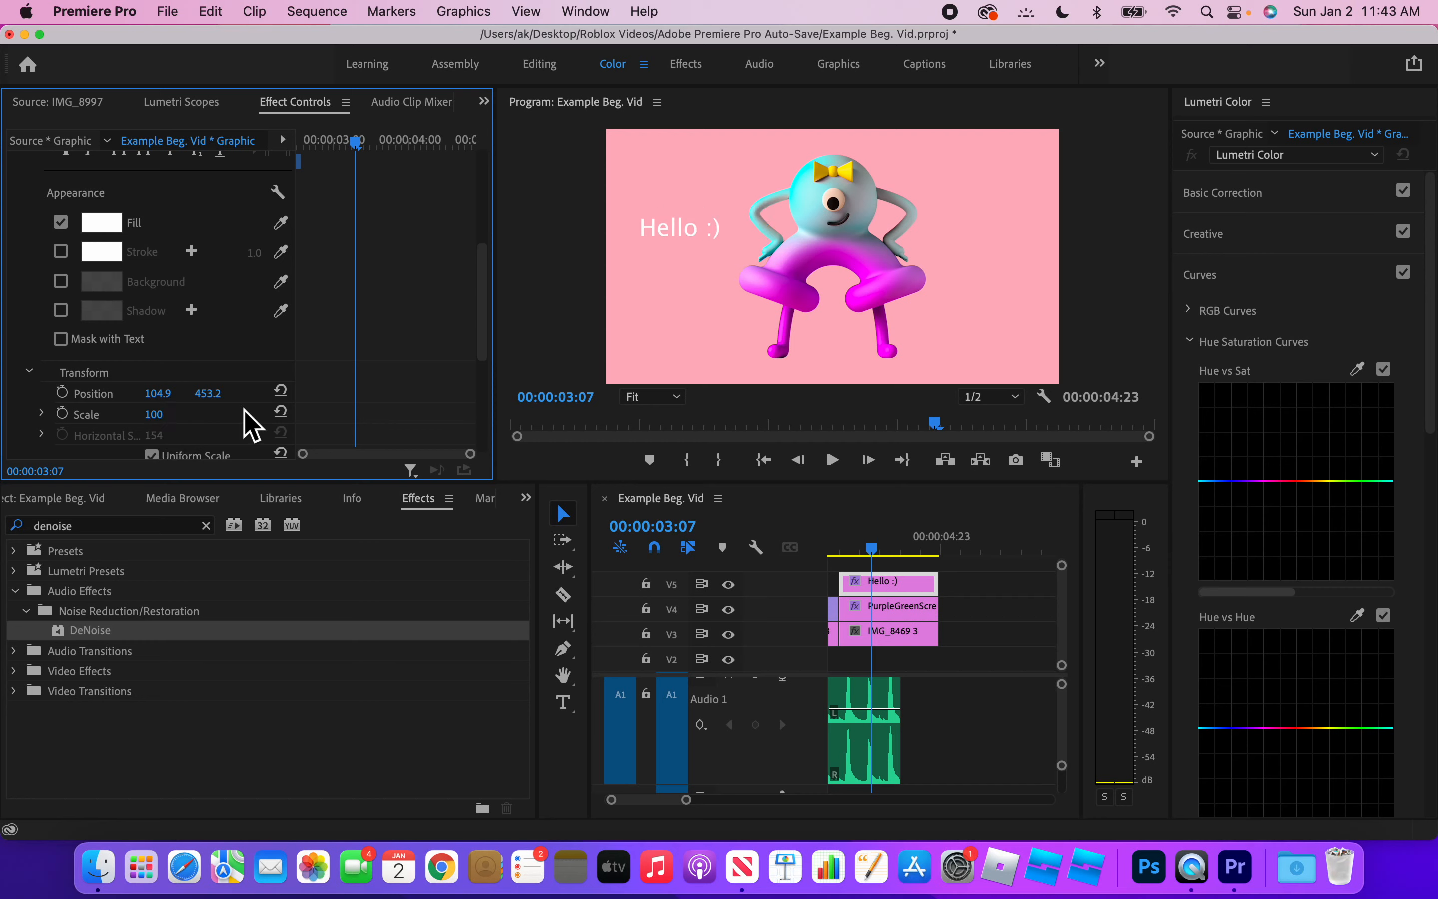
Try a scale of 400 on the "Hello :)" text, and reduce it to 127.
click(176, 415)
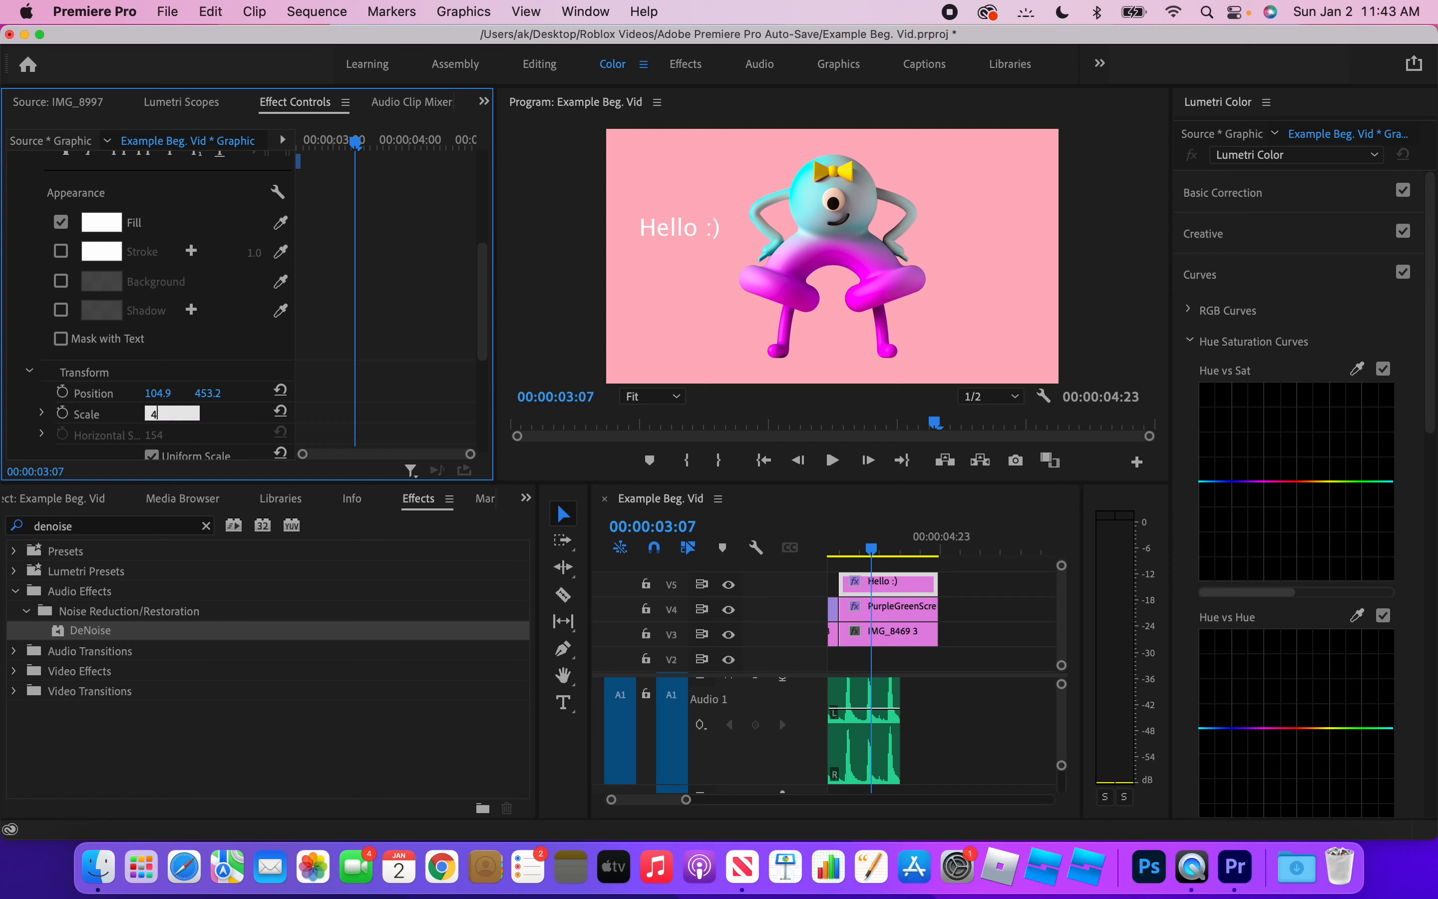
click(245, 416)
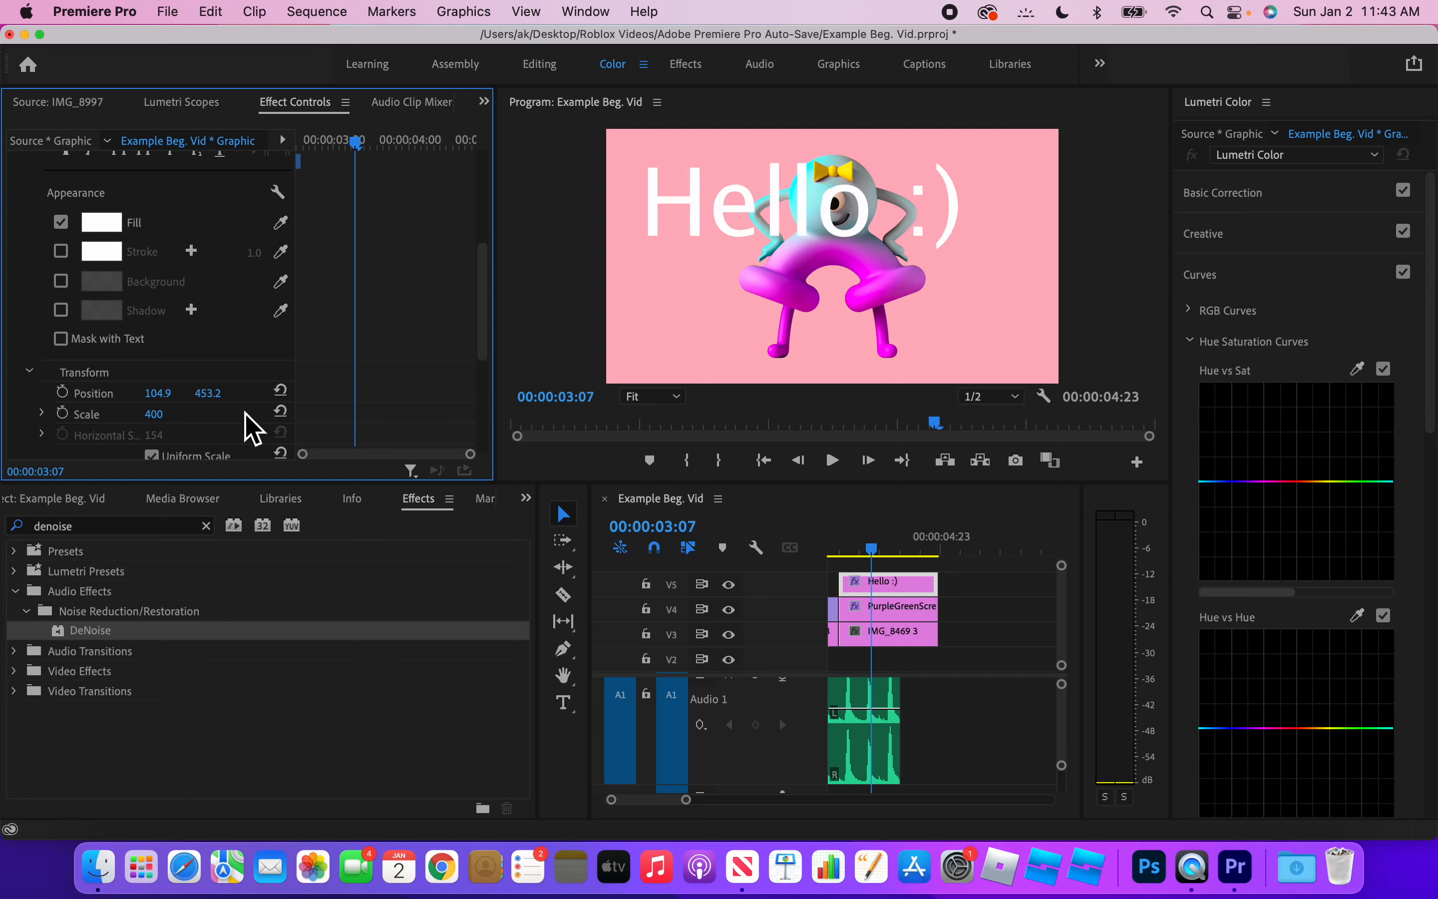
click(160, 414)
click(223, 411)
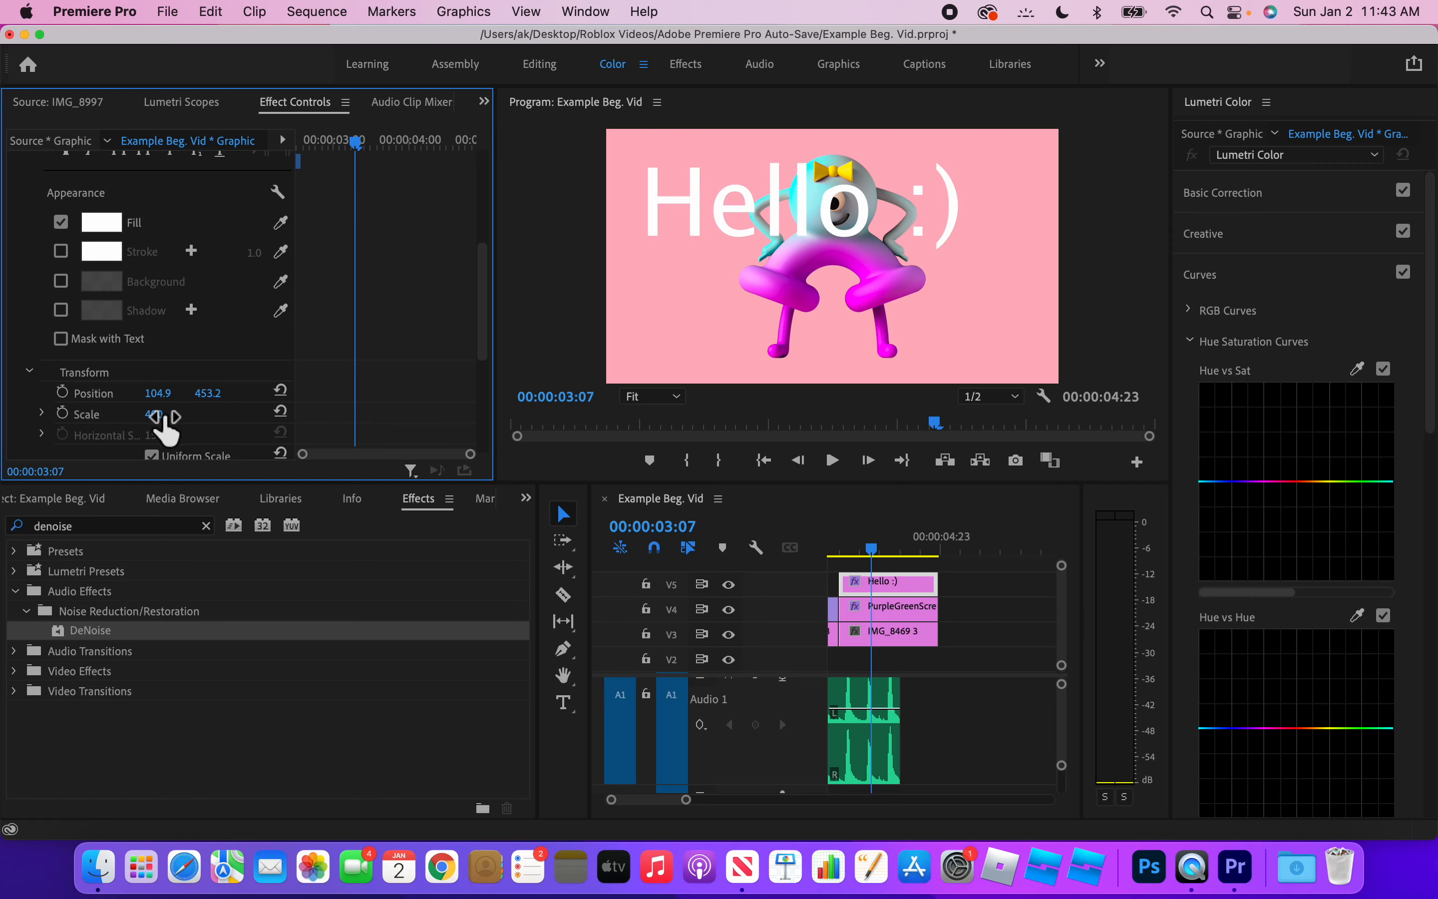
drag(164, 416, 54, 416)
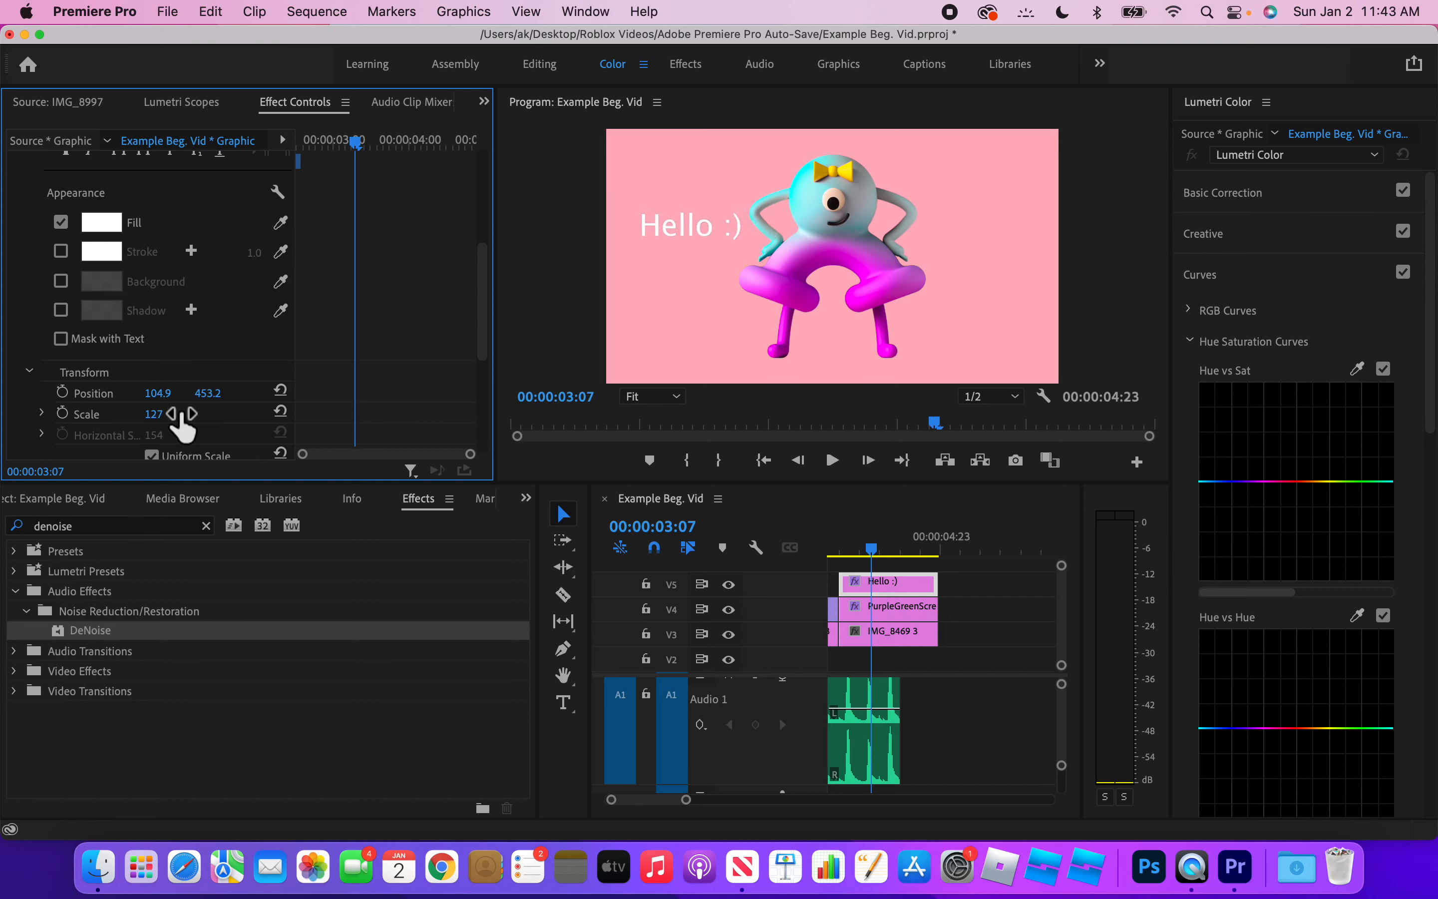
scroll(390, 338, up, 5)
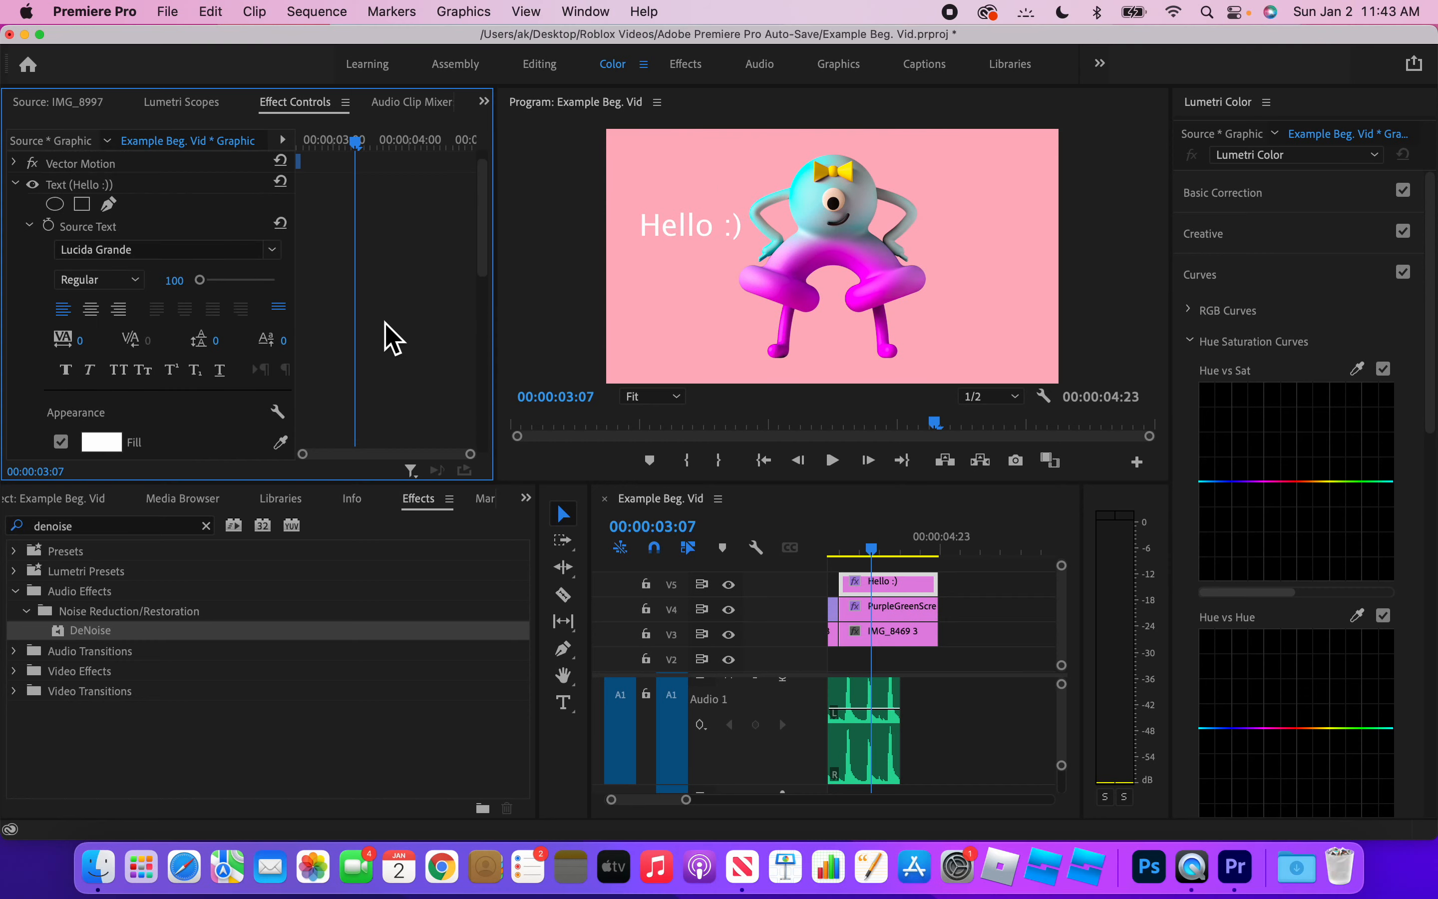
scroll(390, 338, up, 1)
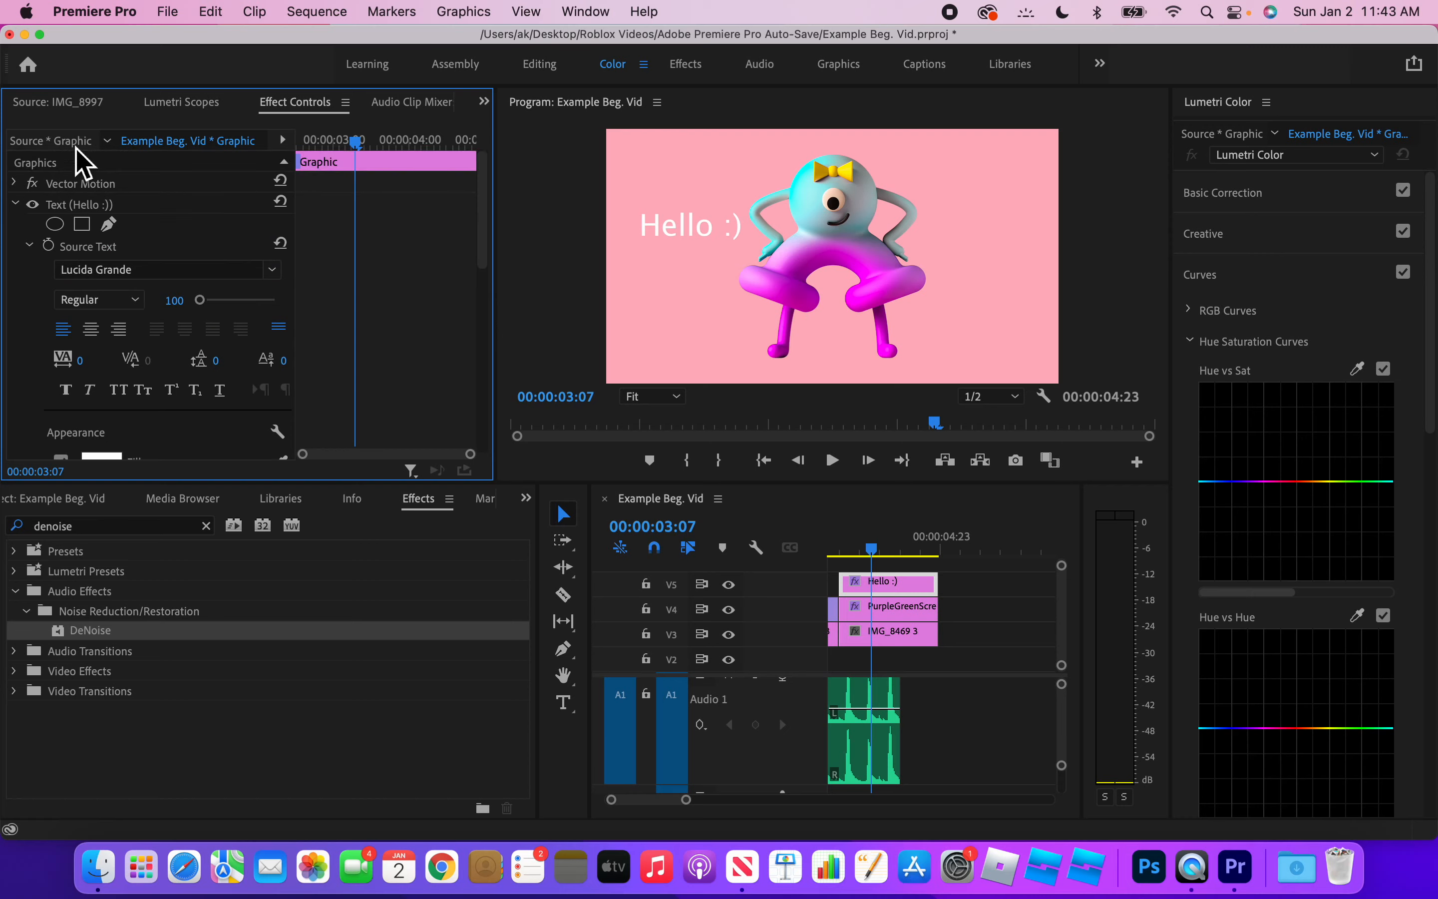
Reselect the "Hello :)" clip on V5 and set its font style to Bold.
click(990, 608)
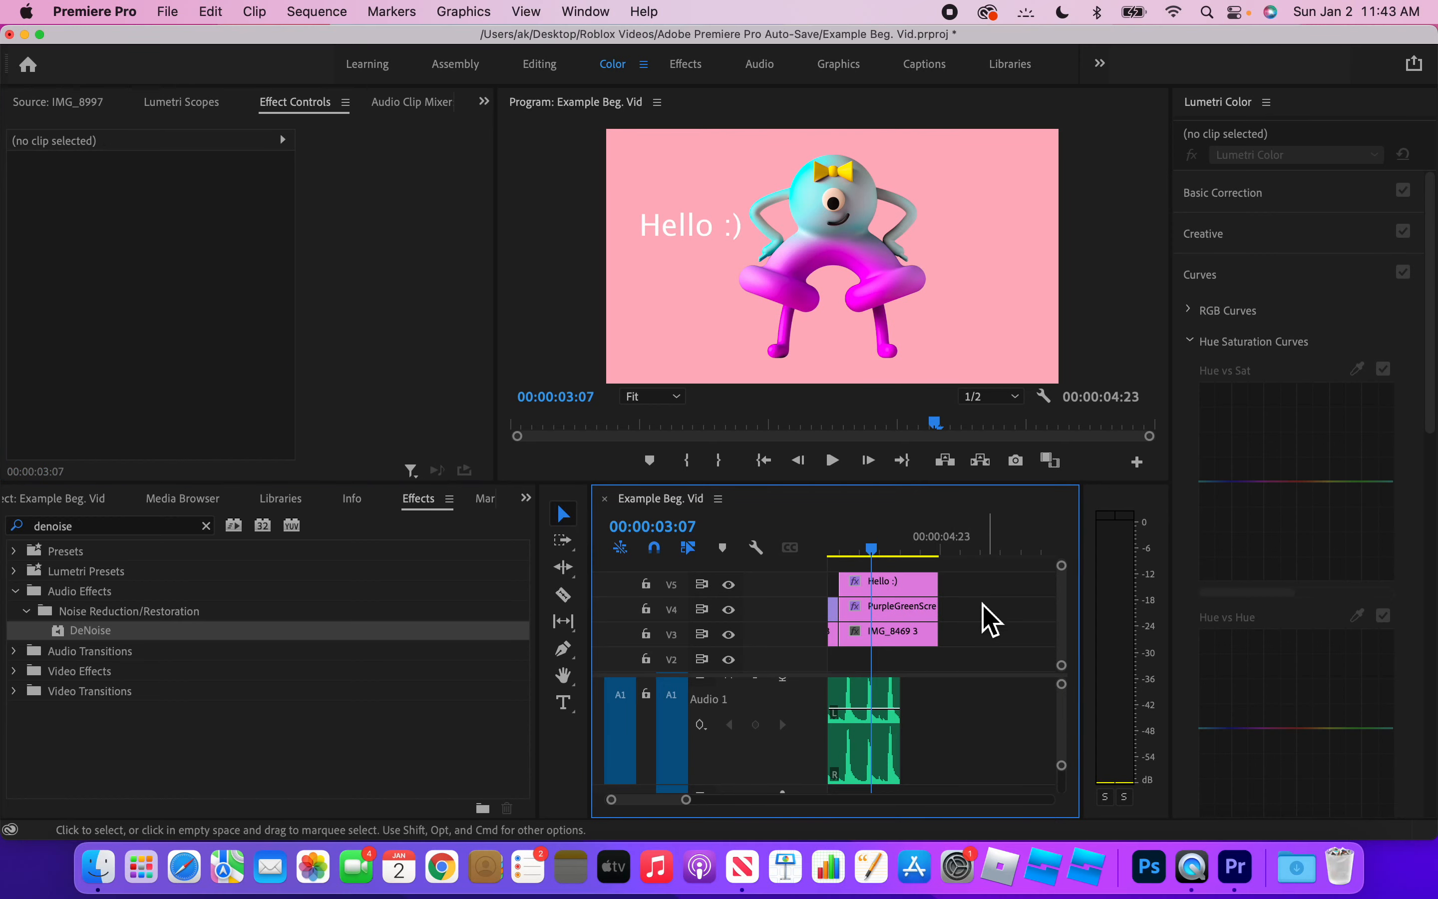
click(906, 585)
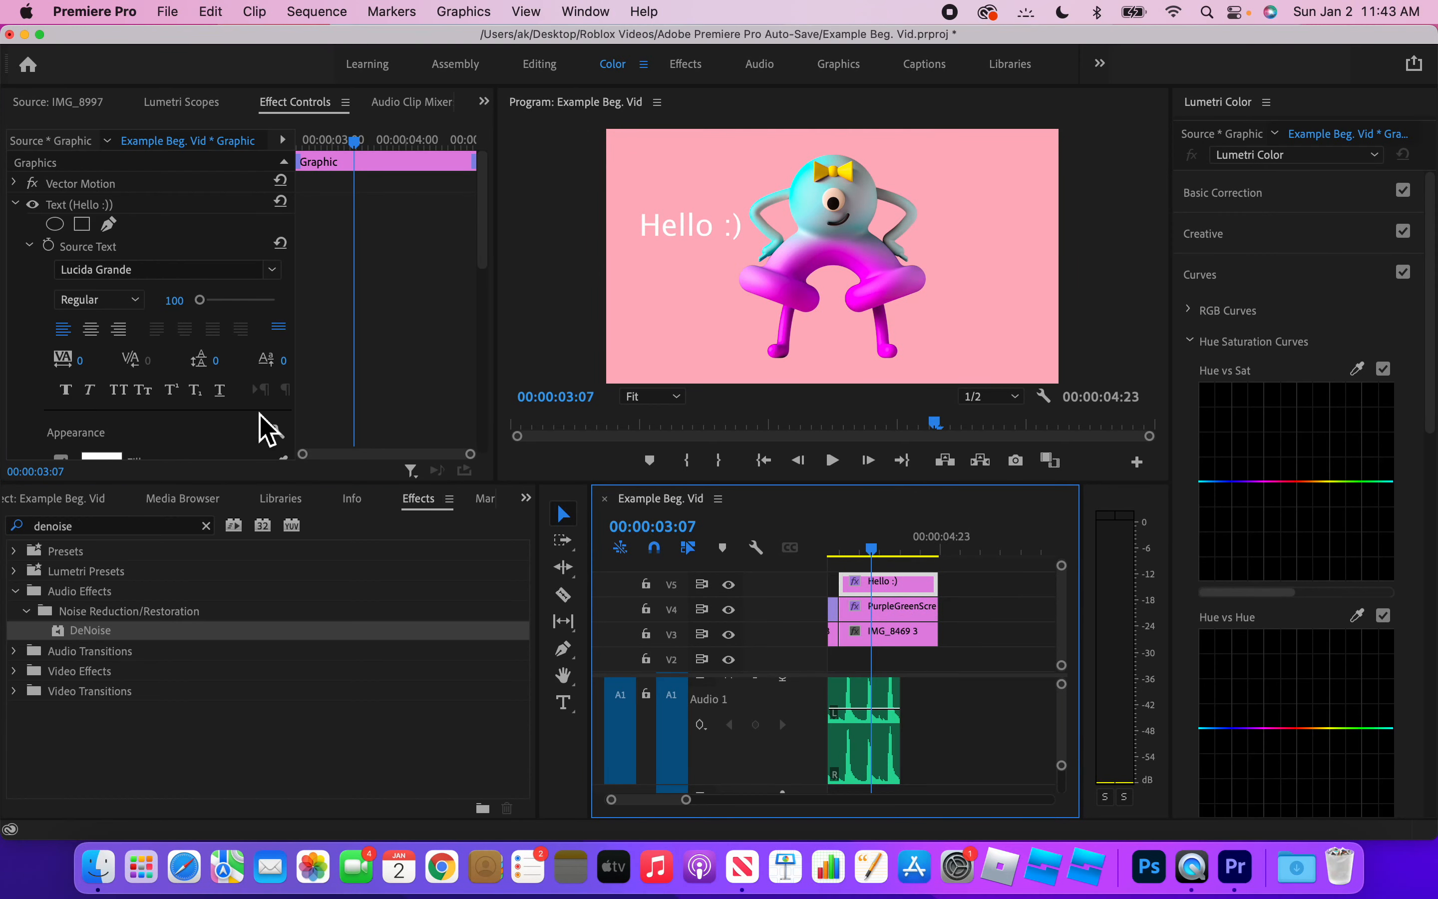
click(16, 209)
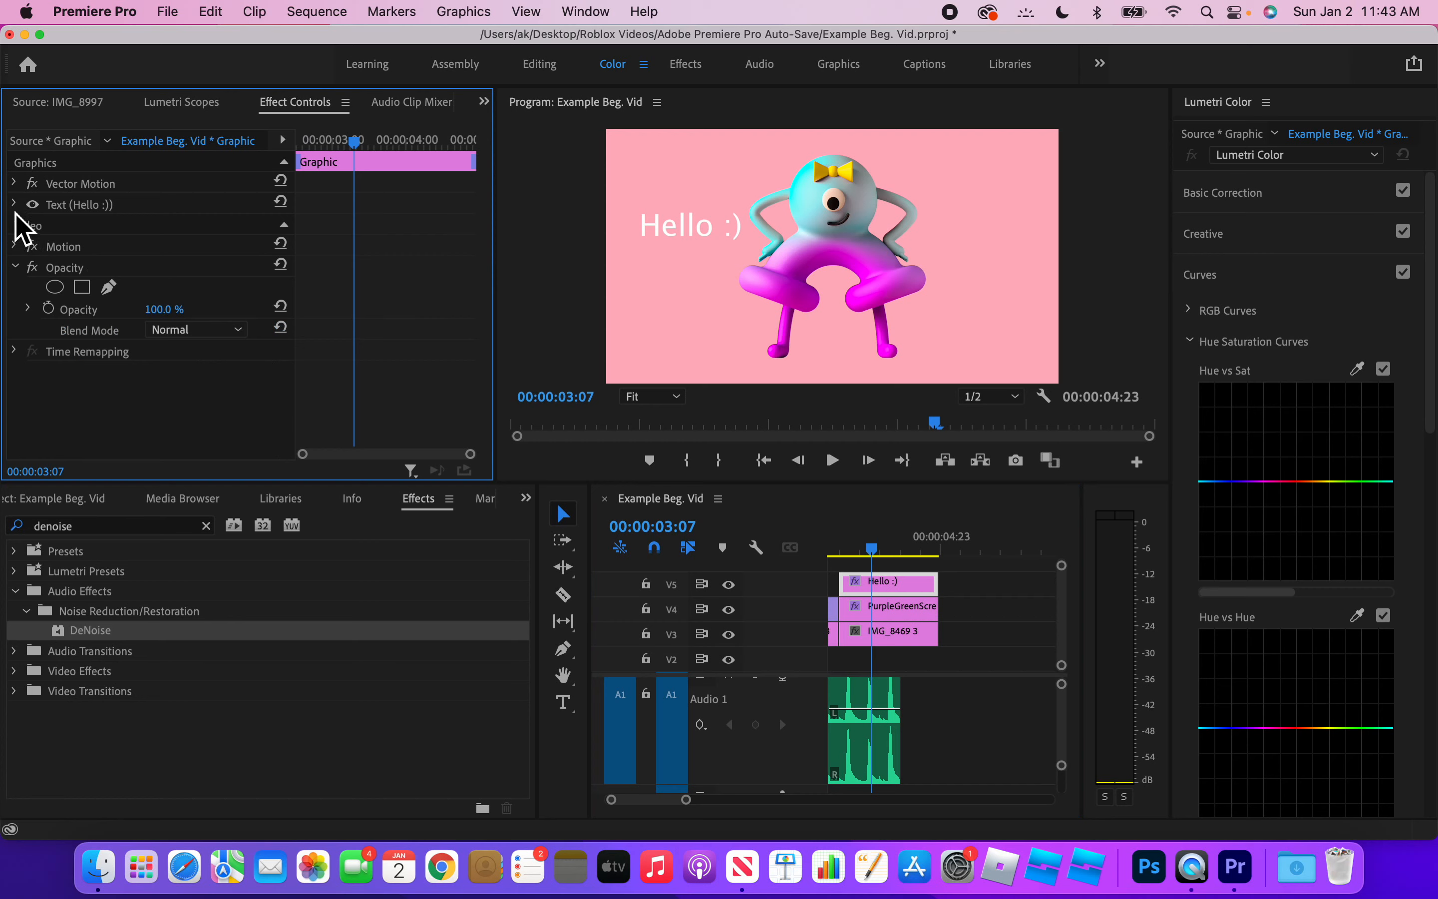
click(15, 206)
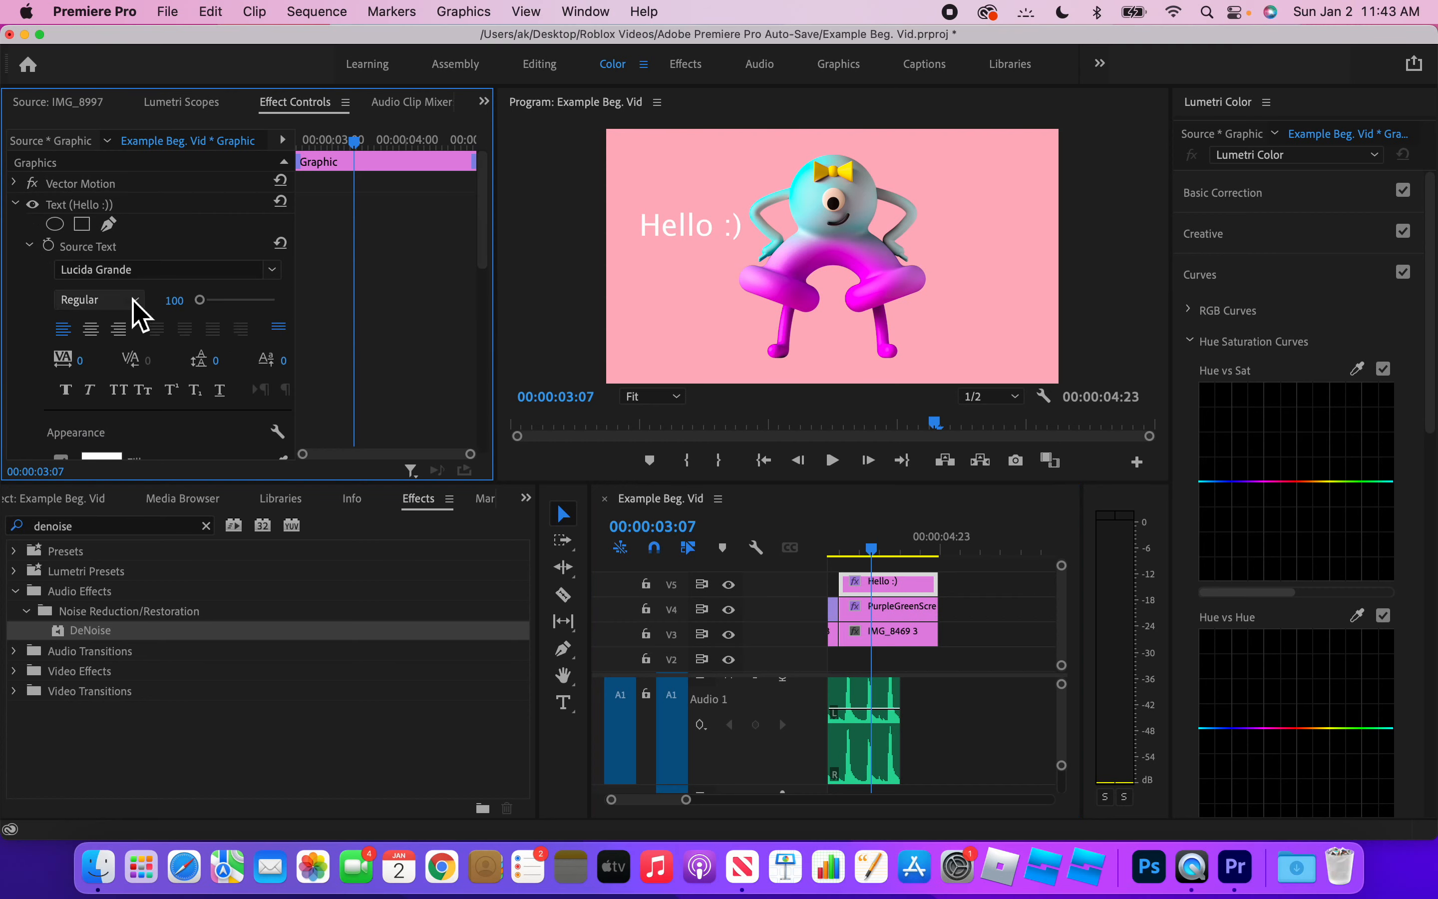
scroll(132, 300, down, 1)
scroll(231, 378, down, 4)
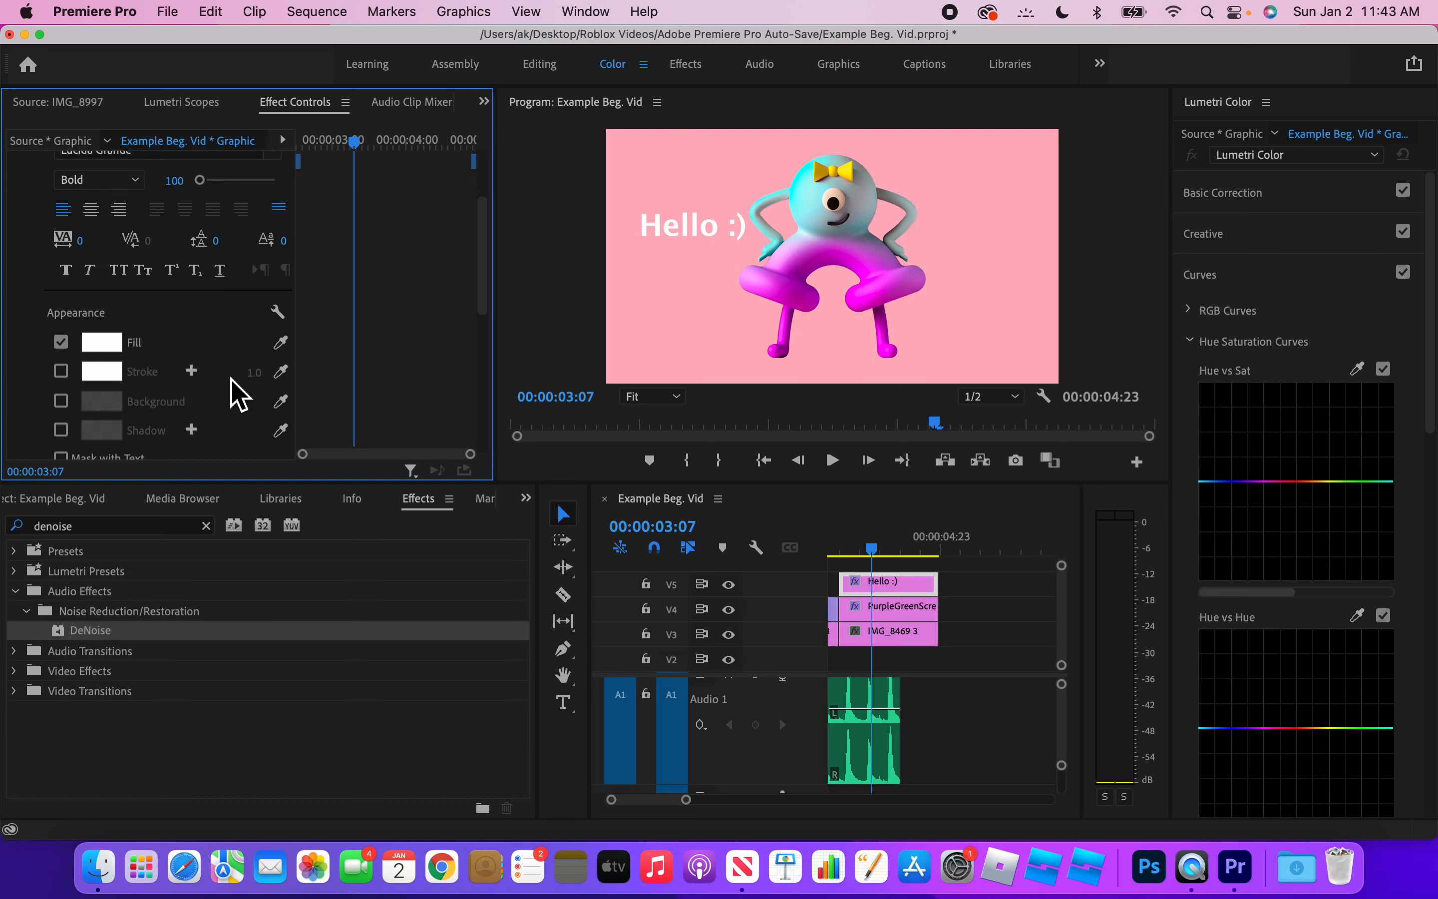
scroll(238, 393, down, 2)
scroll(232, 385, up, 3)
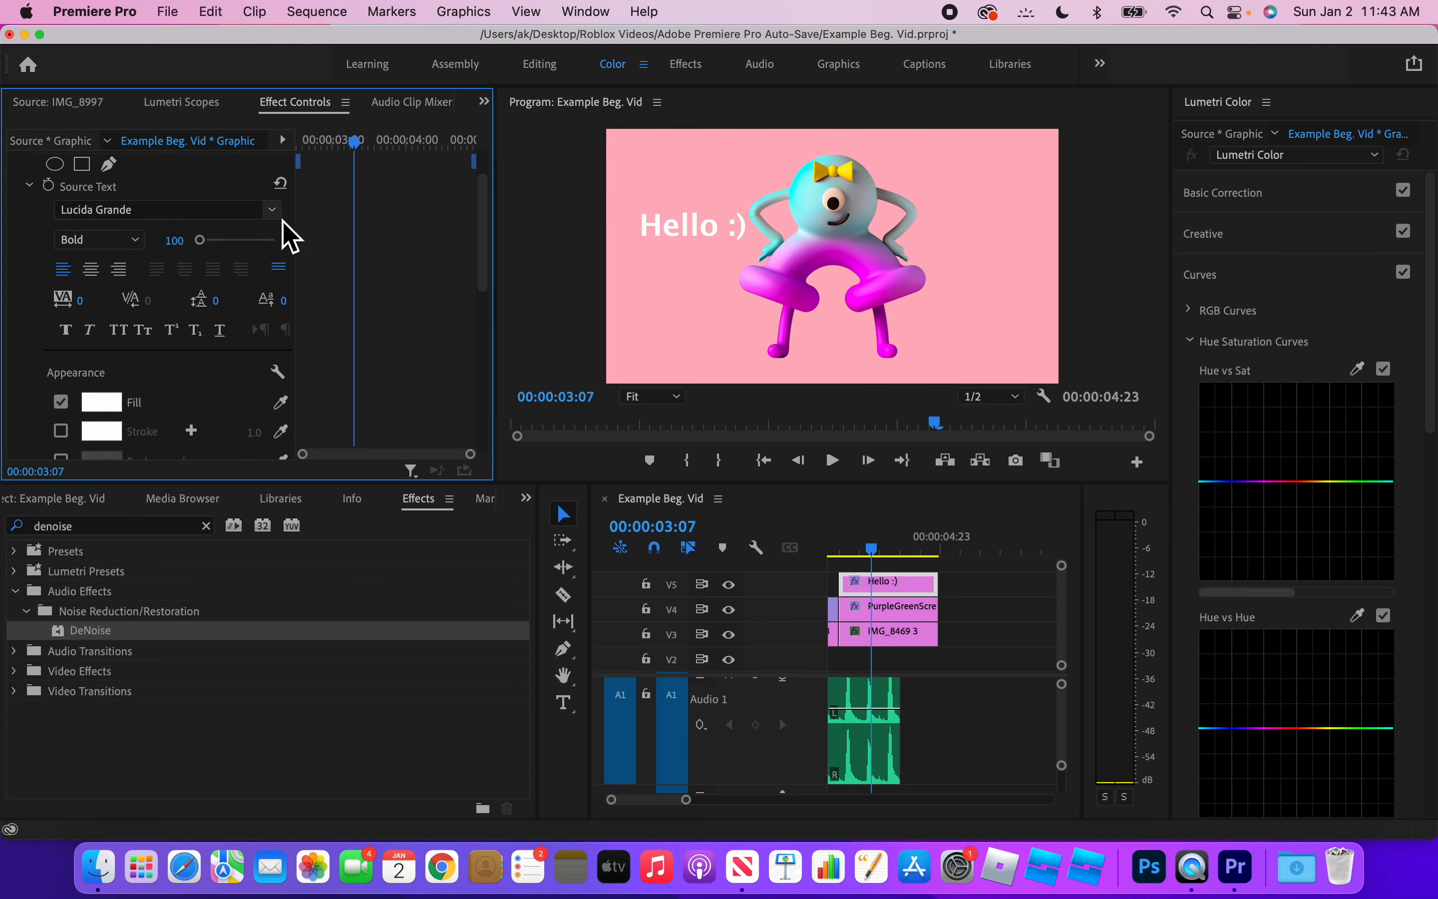
Change the "Hello :)" text's font to Noteworthy Bold and apply Faux Italic.
click(272, 210)
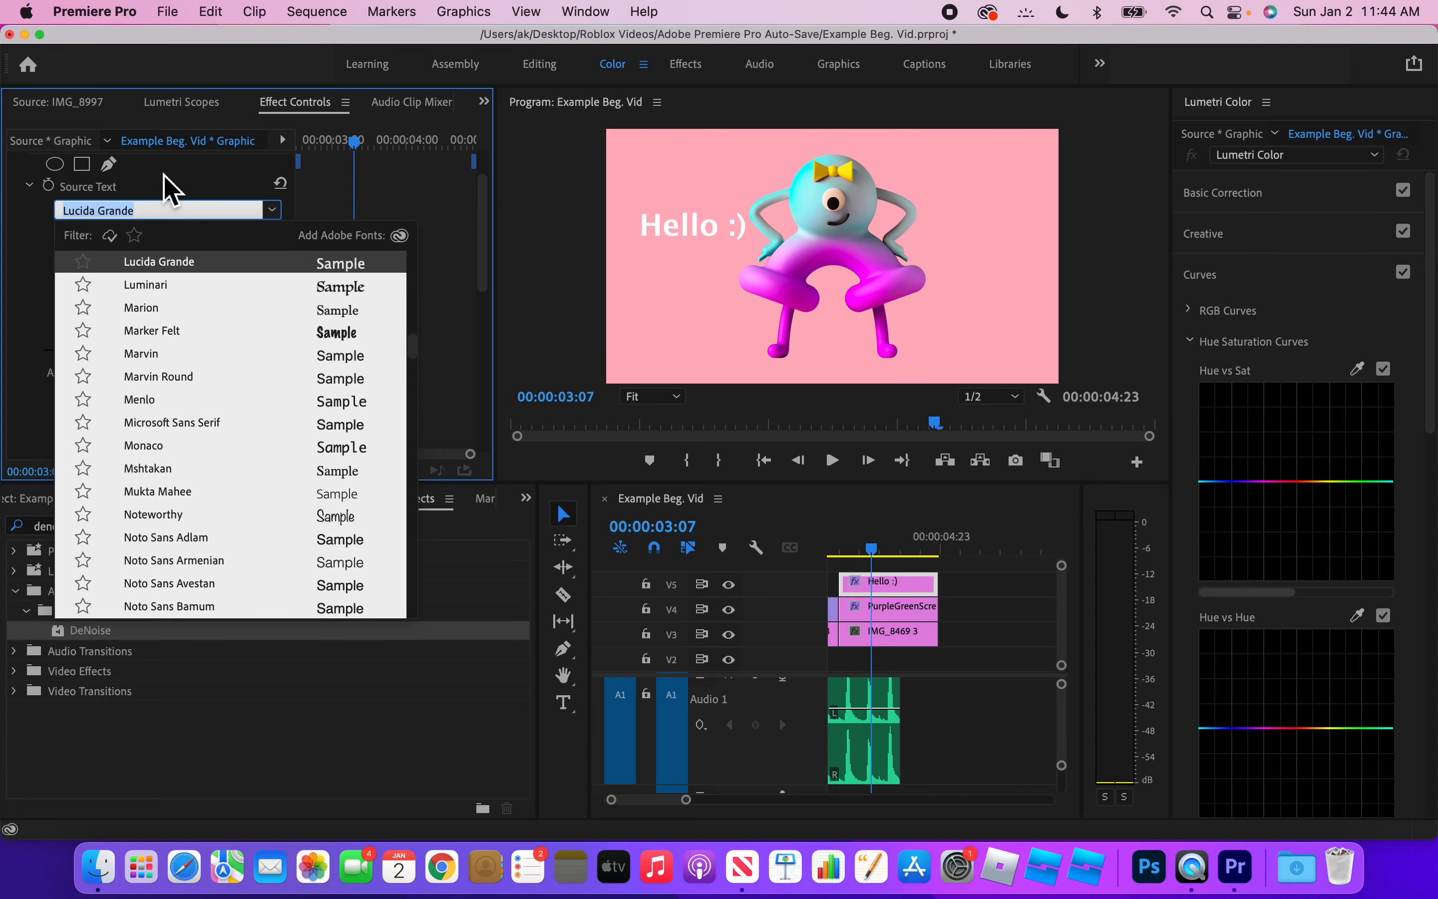
click(168, 189)
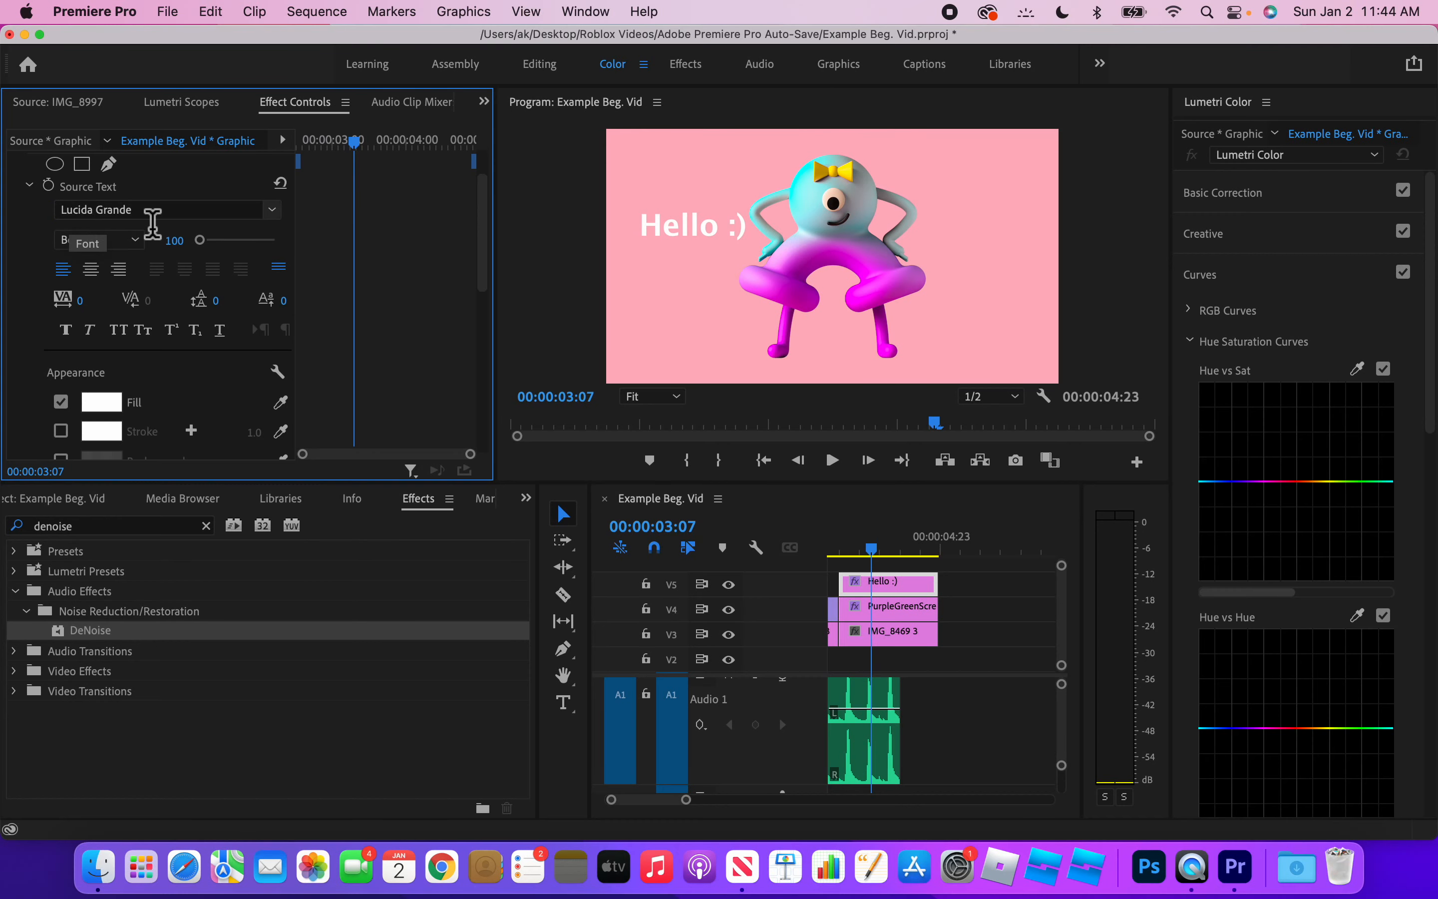
click(272, 213)
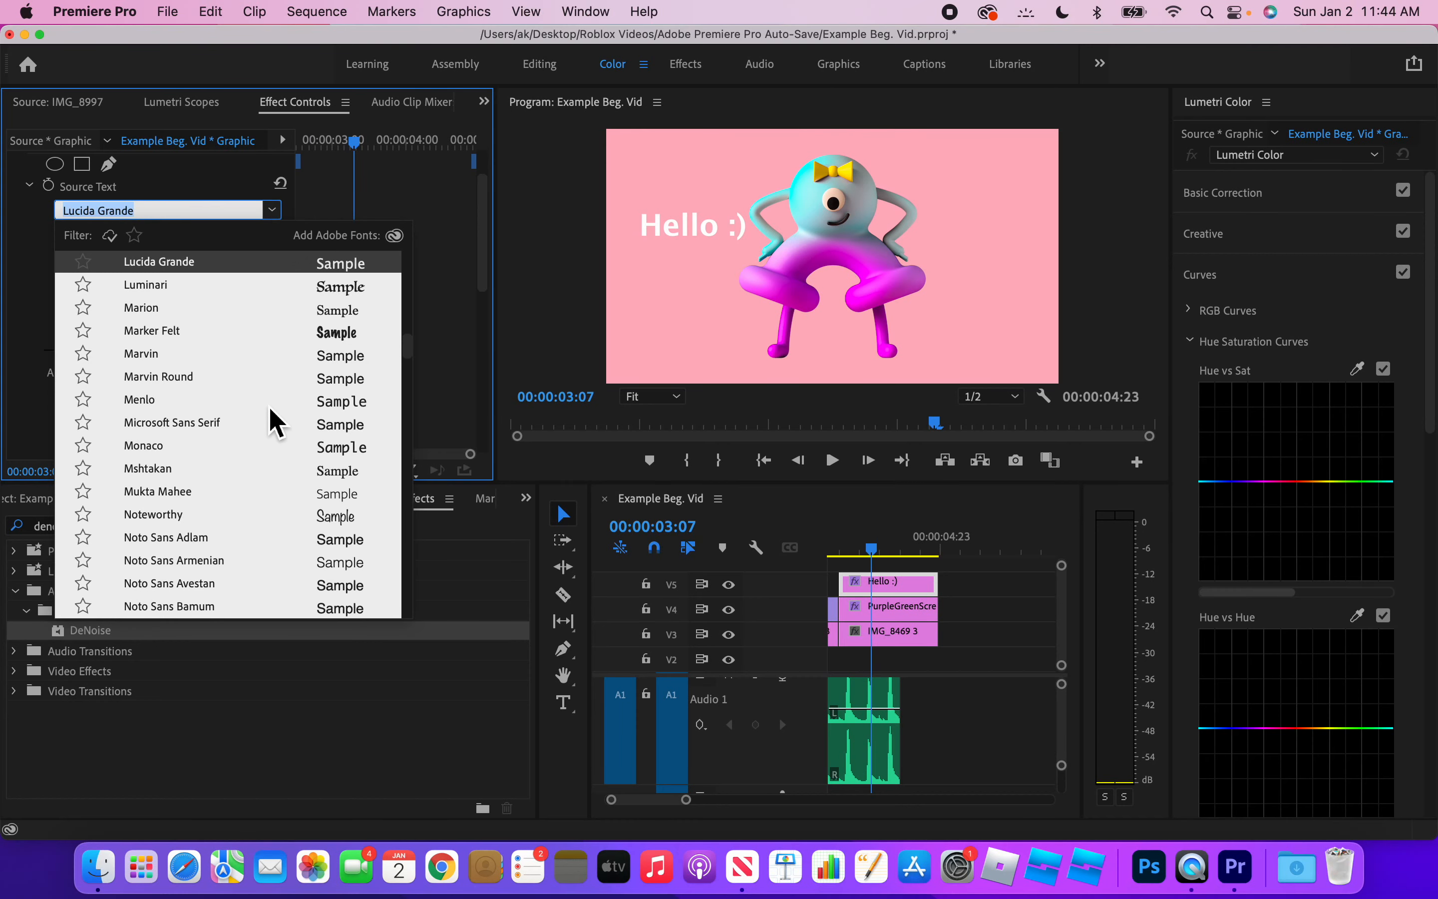
scroll(270, 410, down, 5)
click(305, 282)
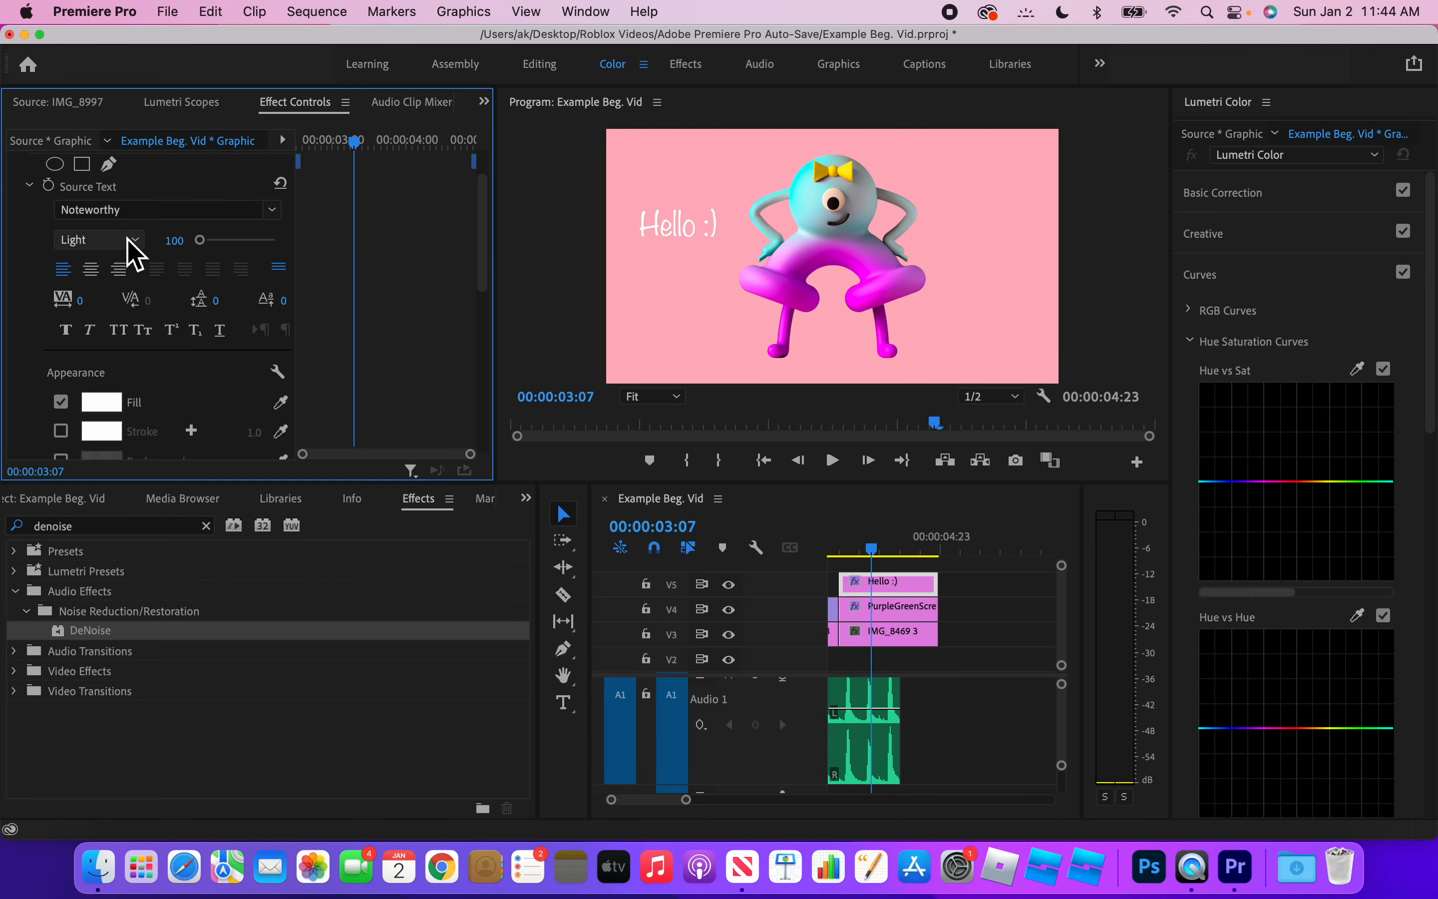
click(92, 245)
click(99, 278)
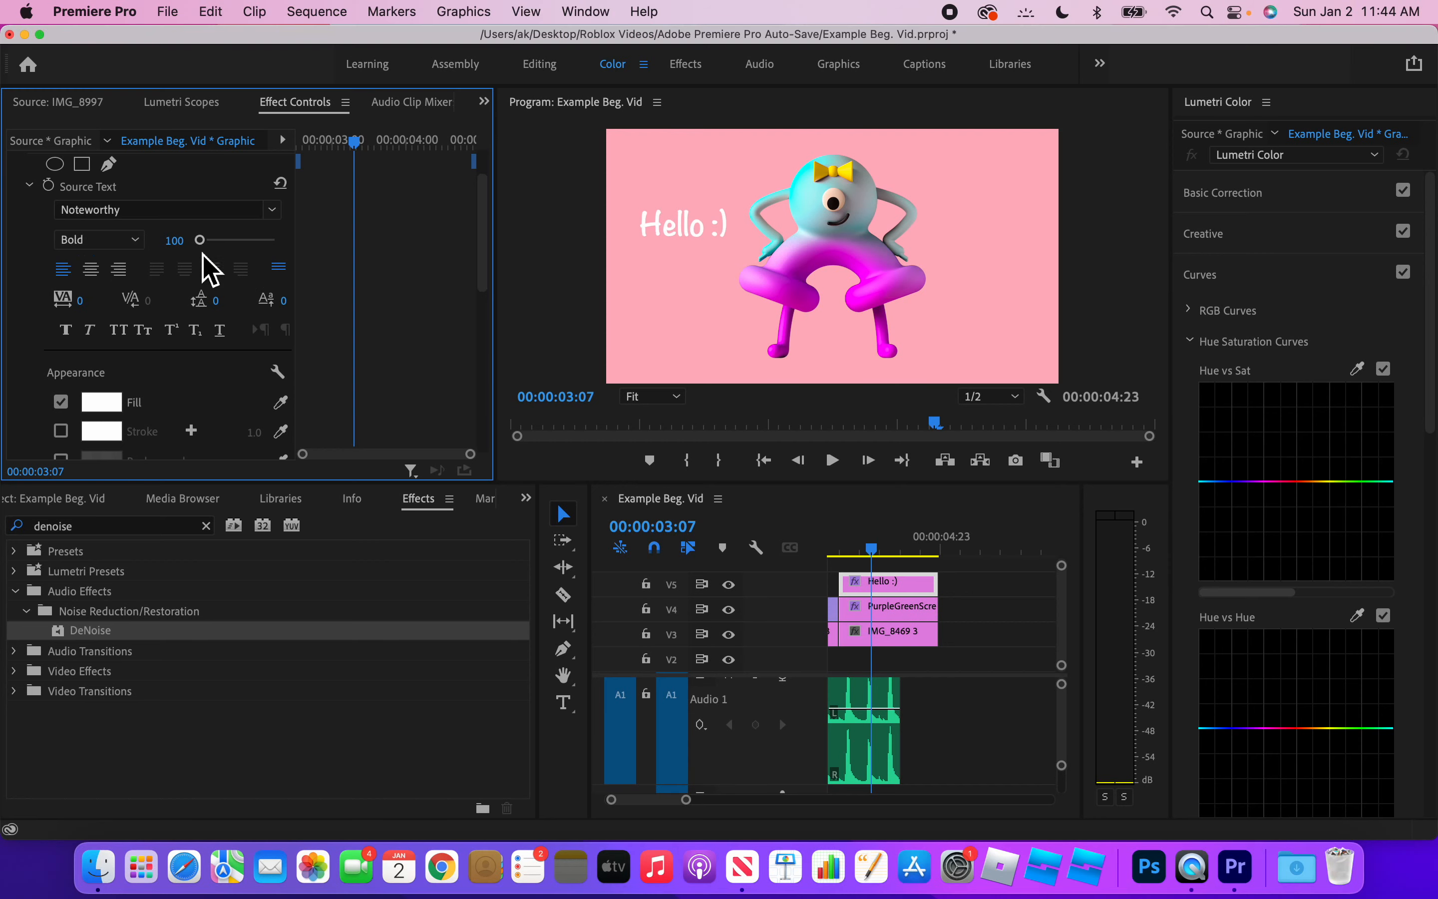
click(89, 333)
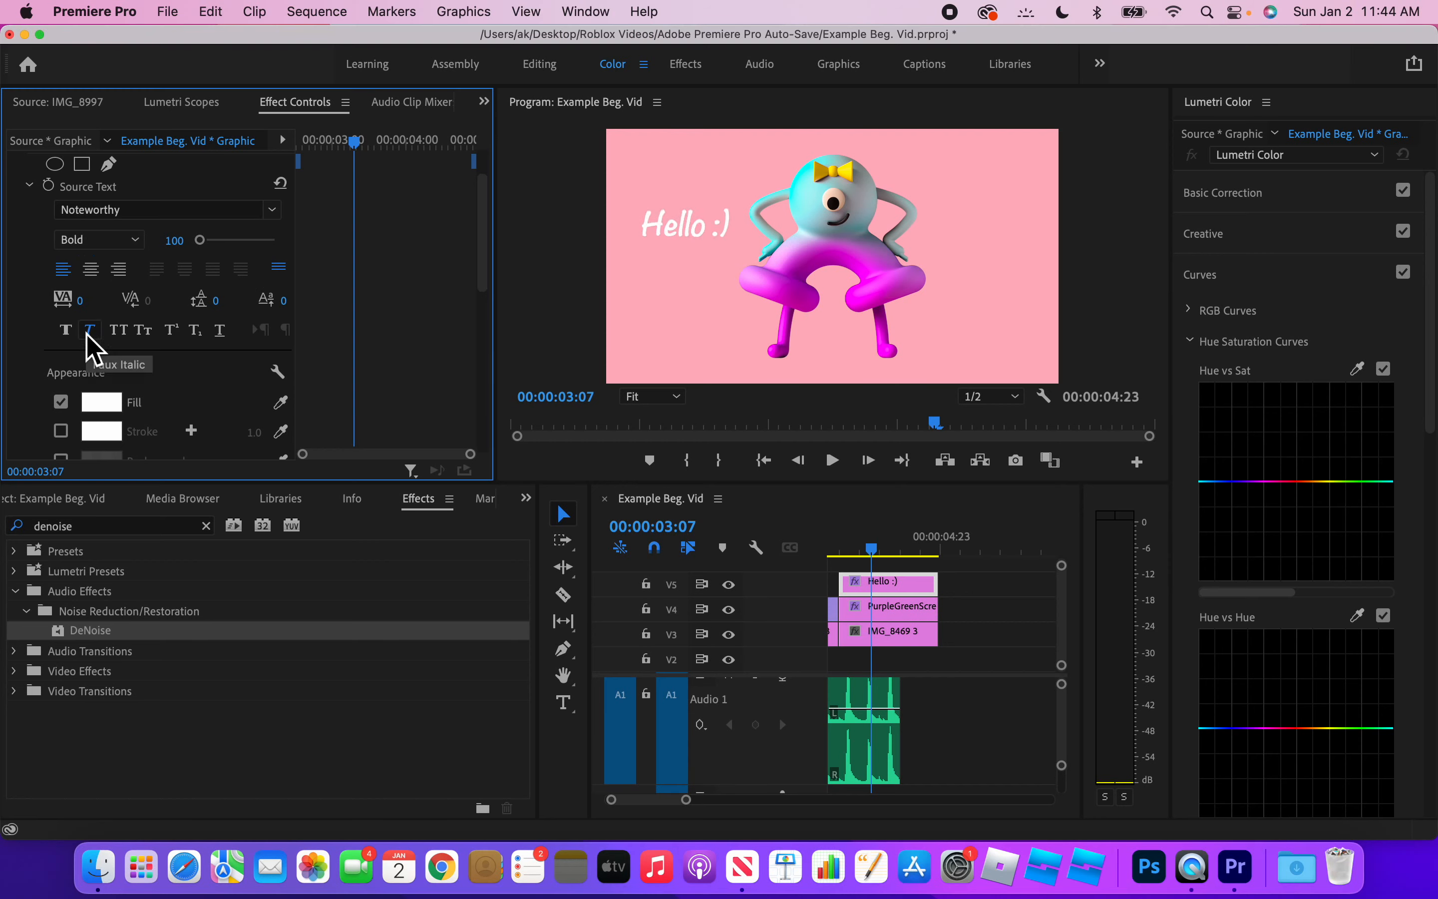
Try All Caps, Small Caps, Superscript, Subscript and Underline on the "Hello :)" text, and turn off every style including Faux Italic.
click(119, 330)
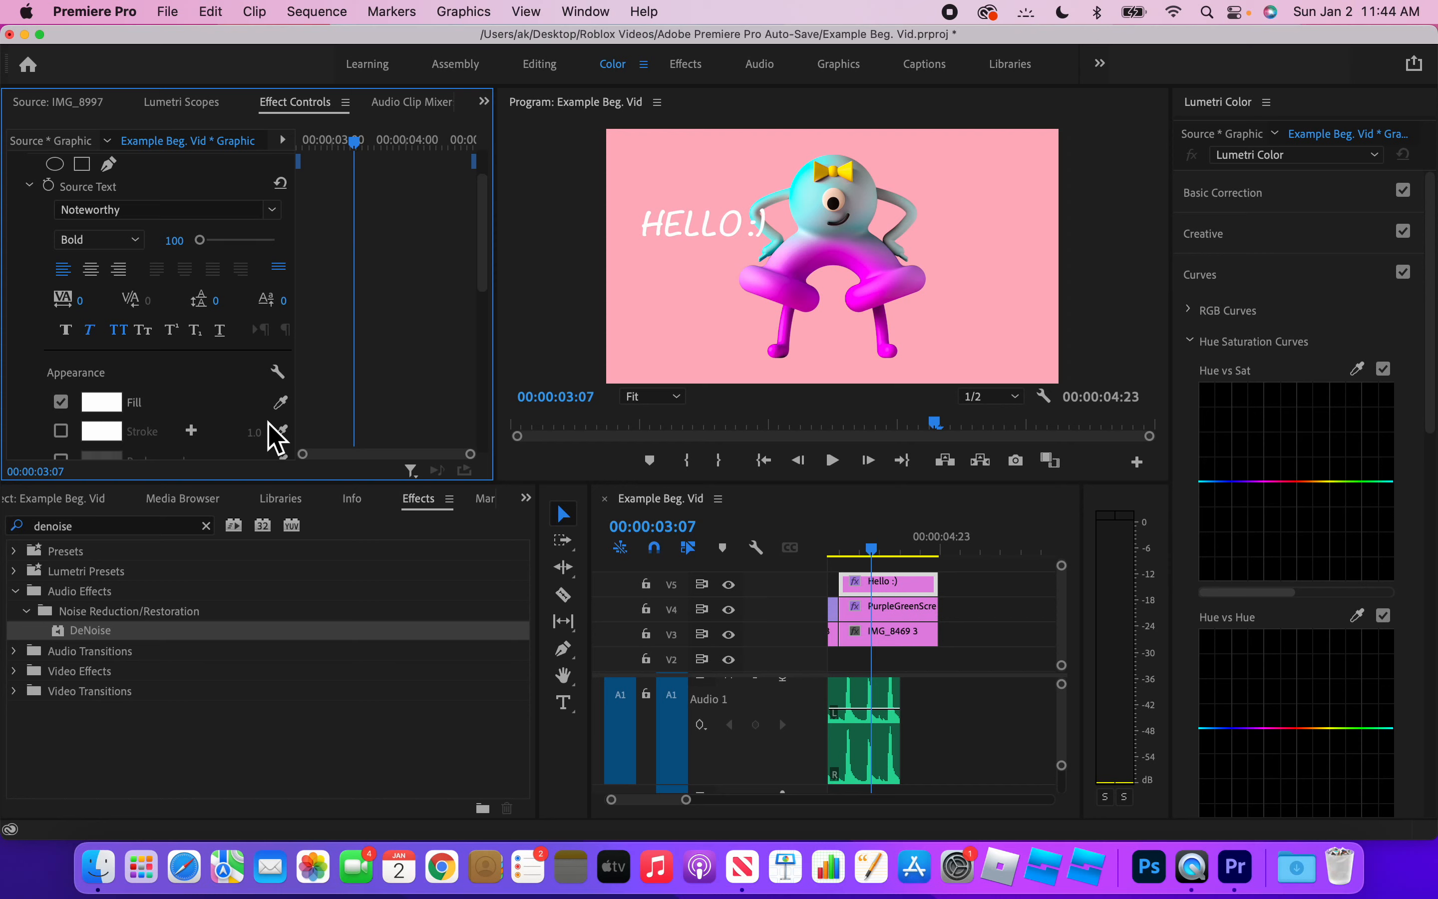
click(122, 332)
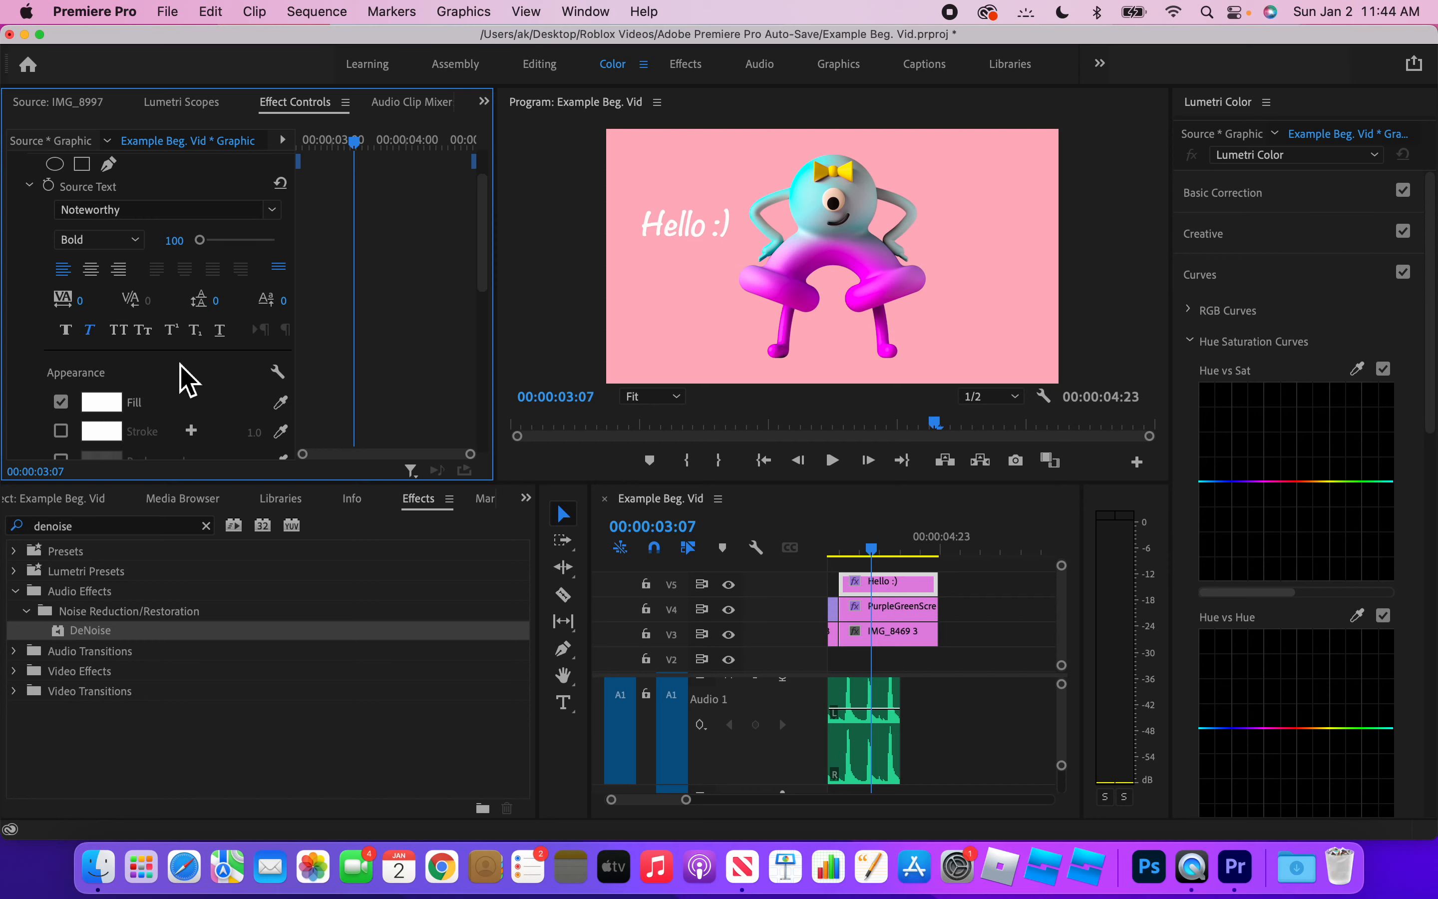
click(150, 337)
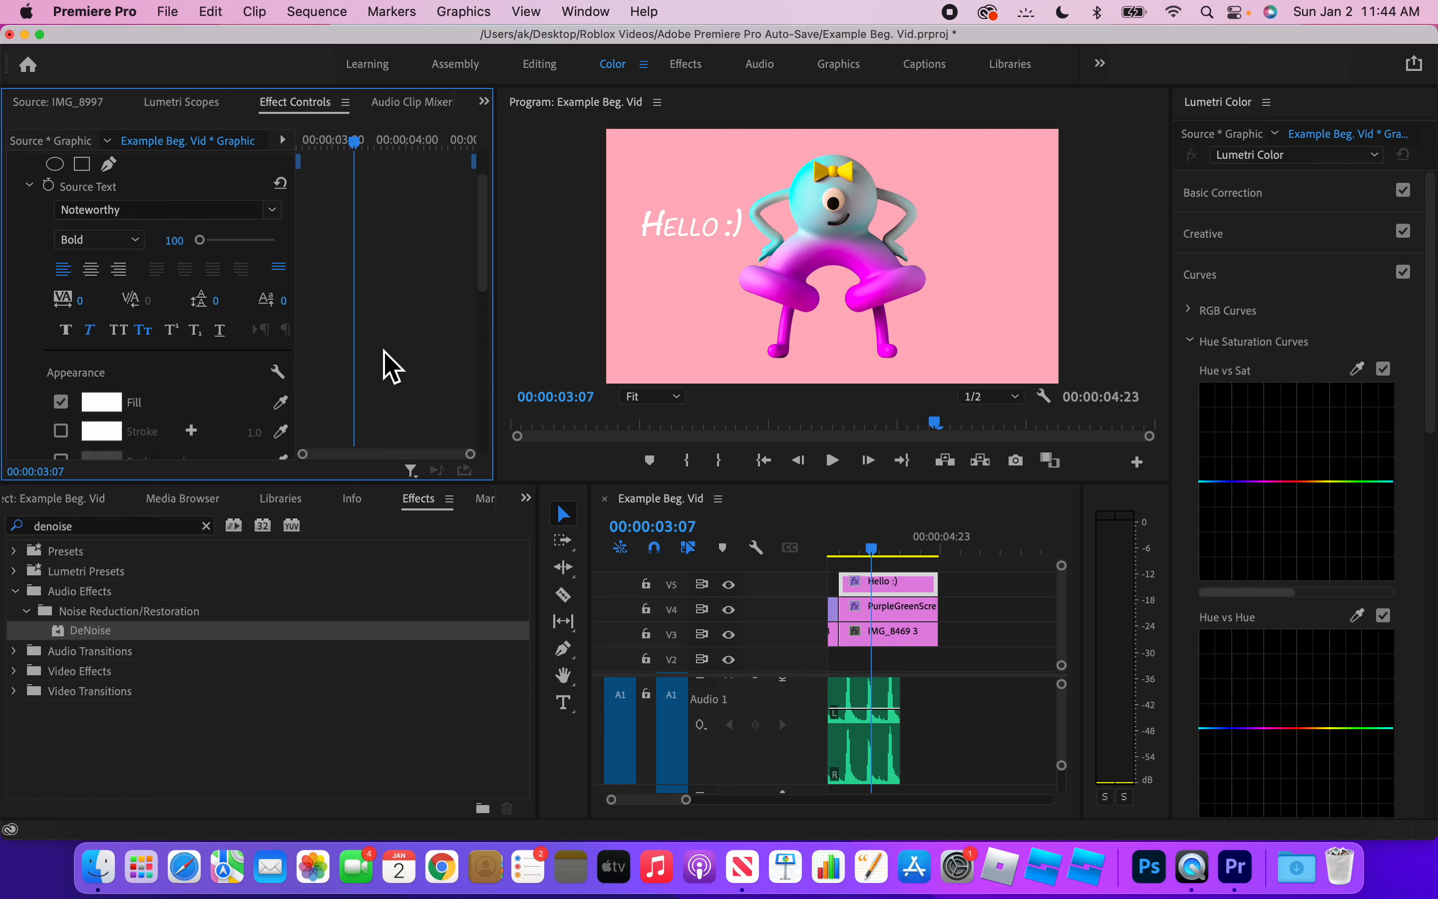
click(169, 331)
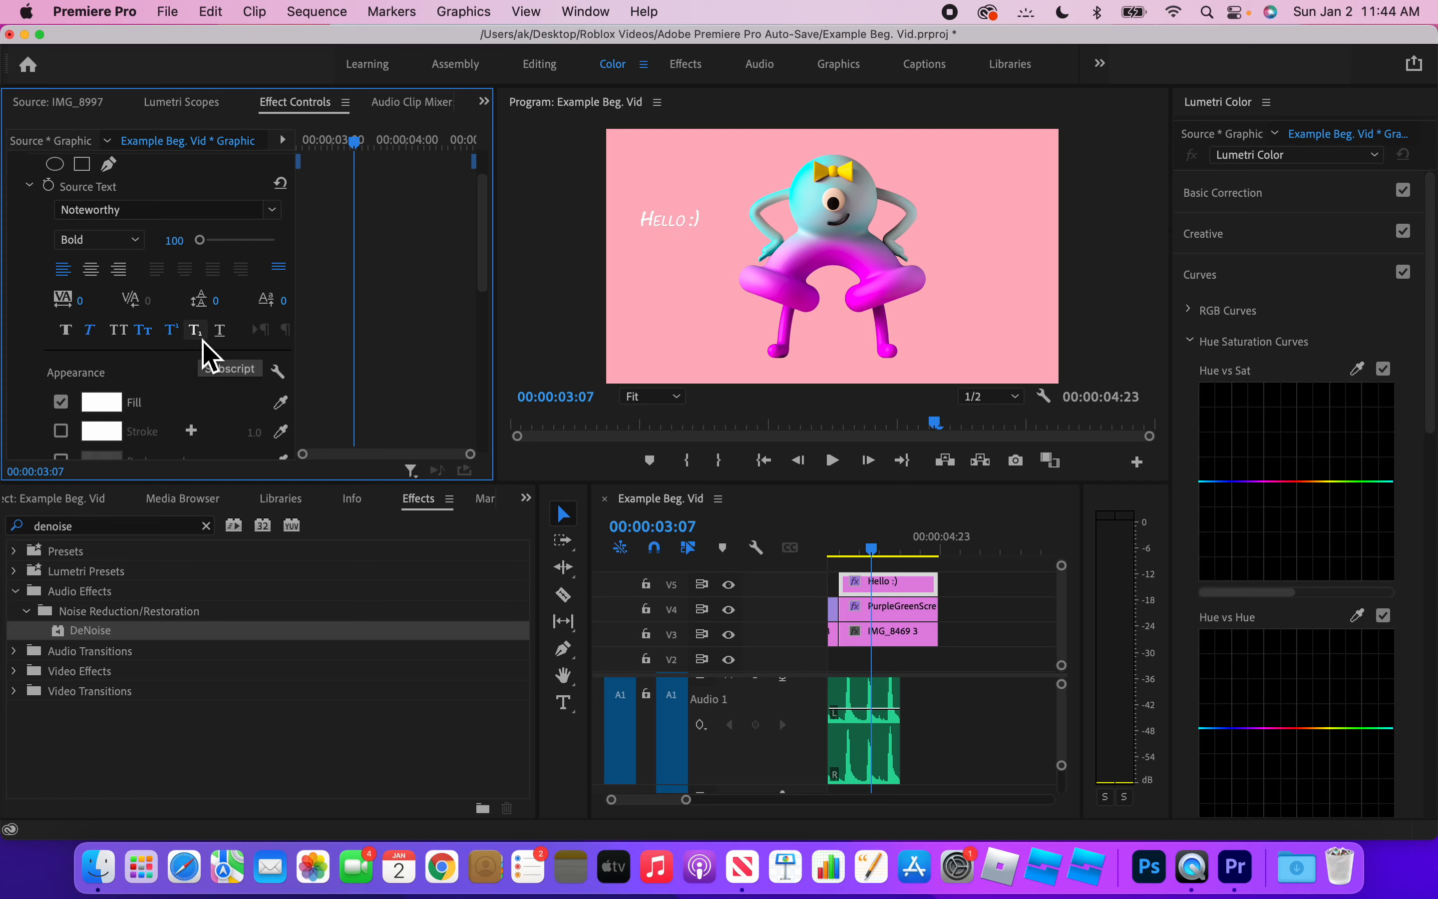
click(200, 337)
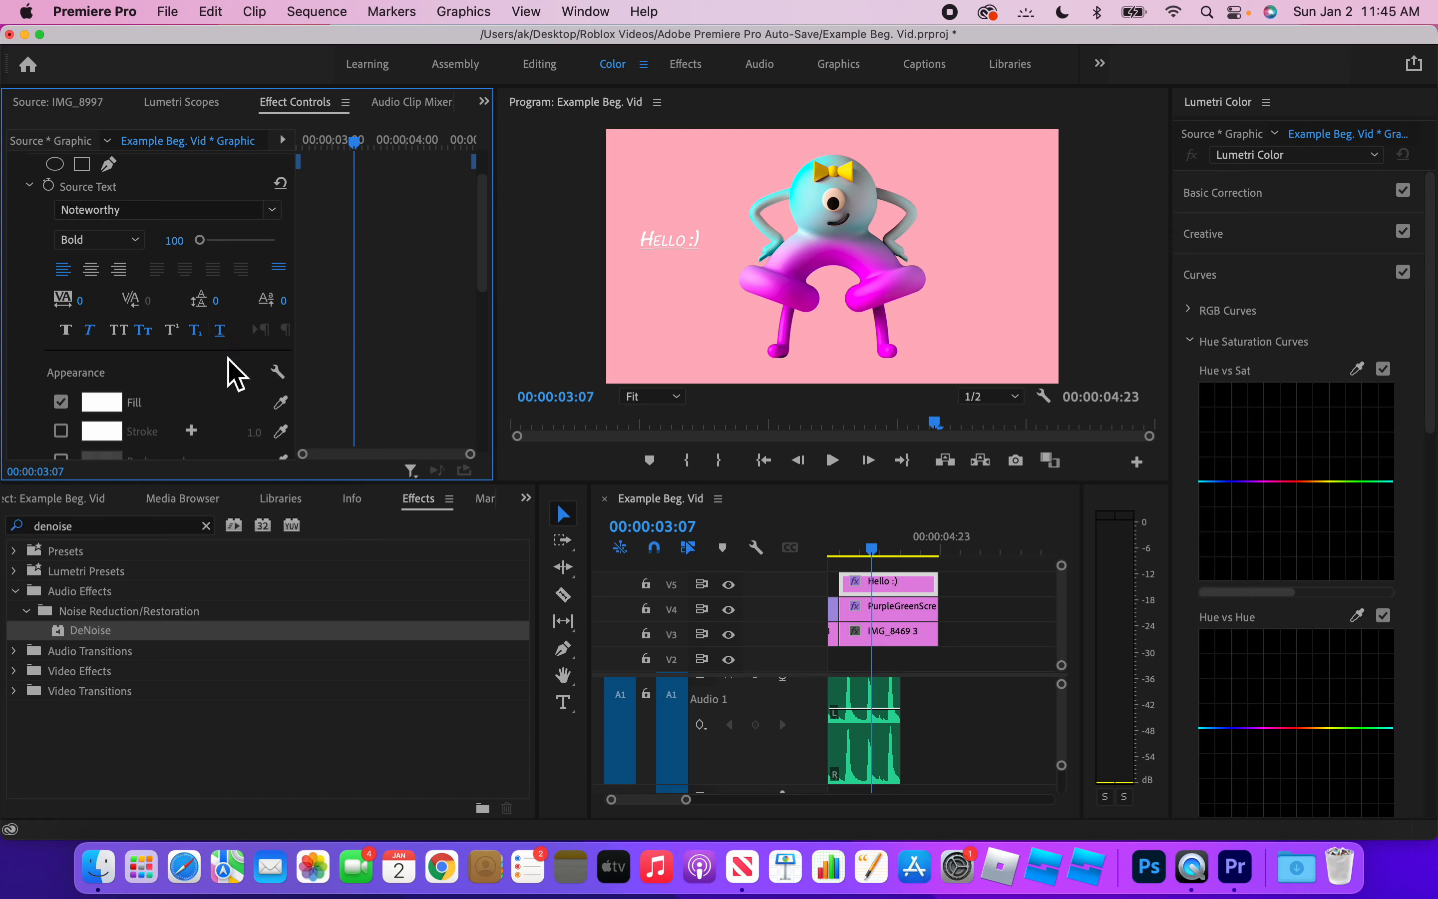
click(221, 330)
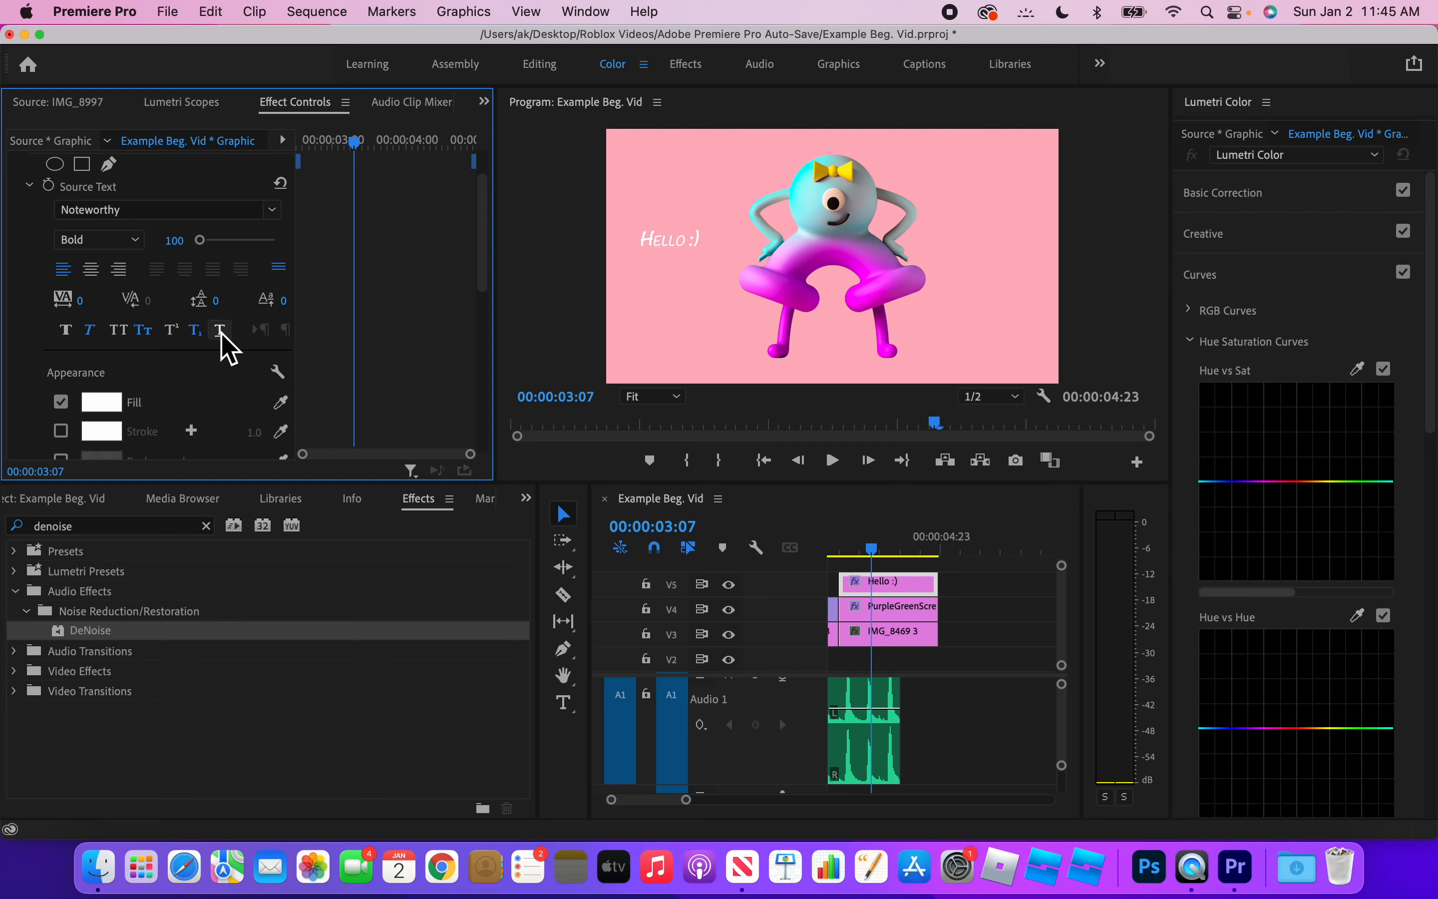
click(195, 331)
click(145, 334)
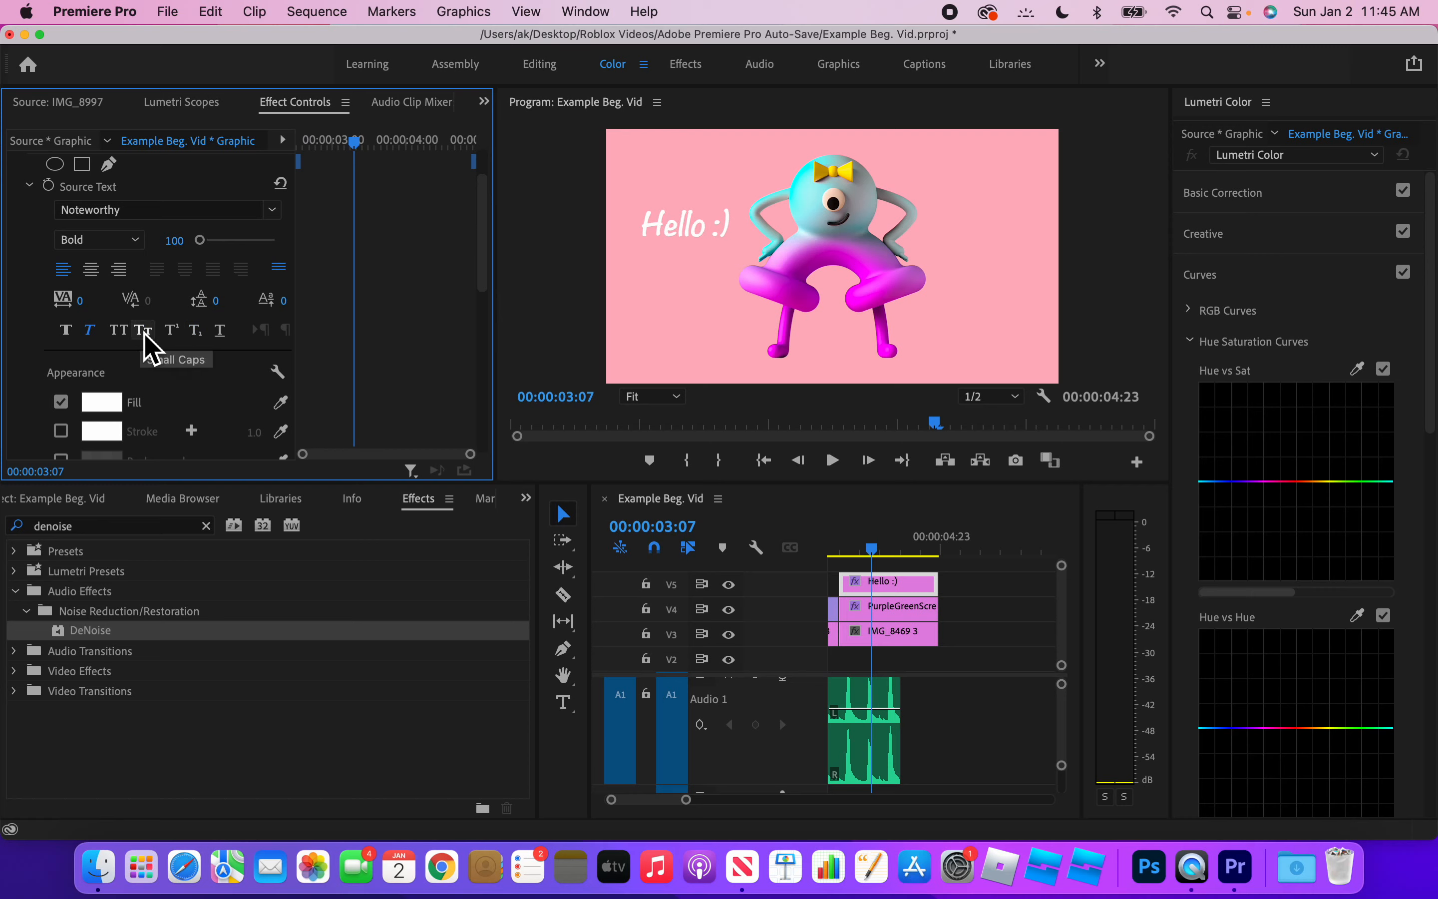
click(95, 337)
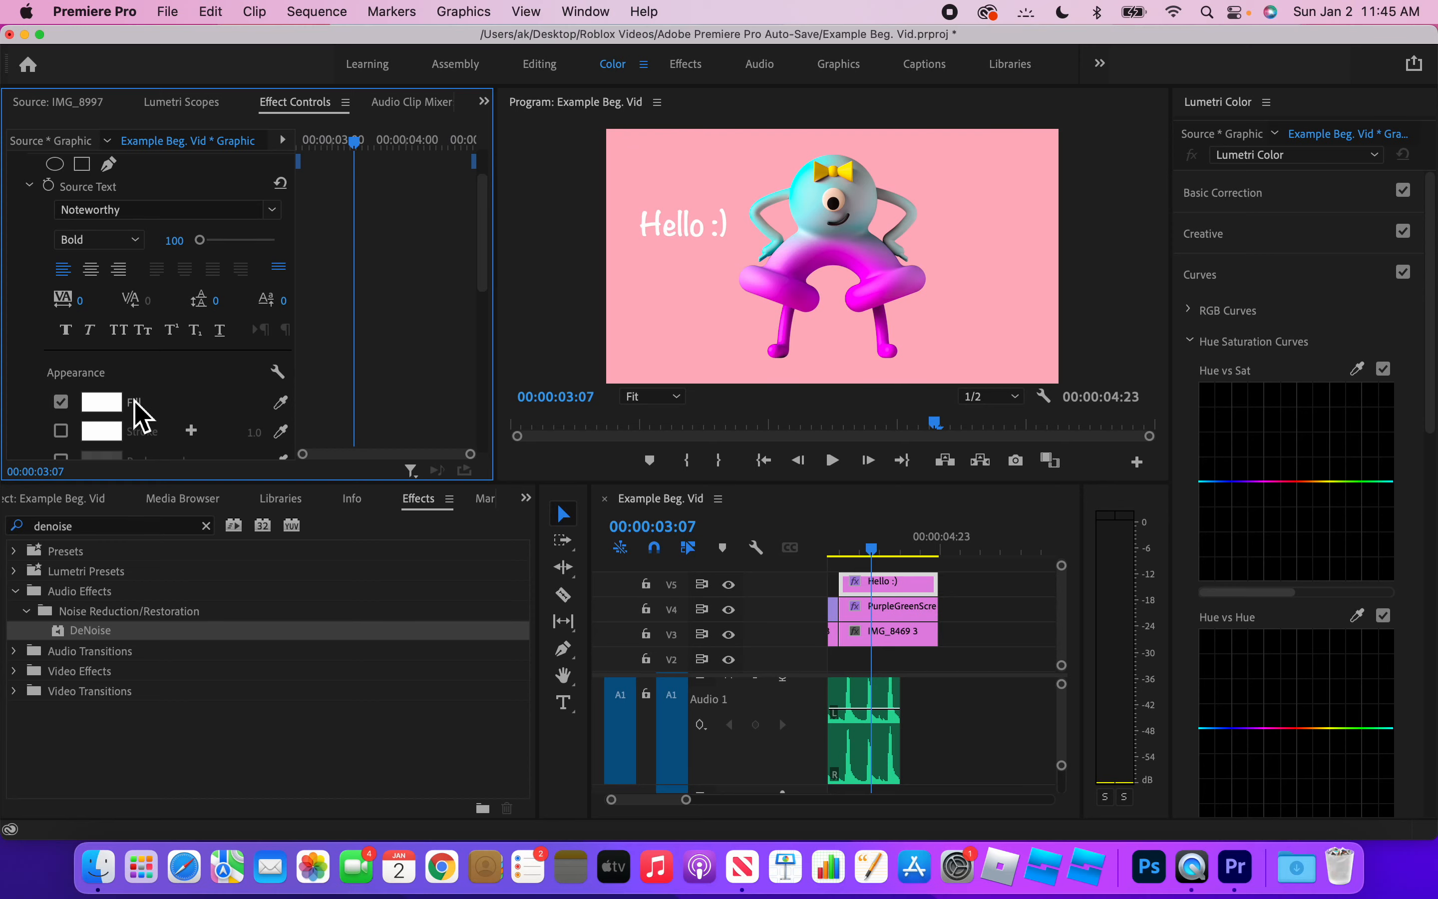
Try a solid purple fill, 6C338B, on the "Hello :)" text, and shift its hue to green, 338B72.
scroll(119, 424, down, 3)
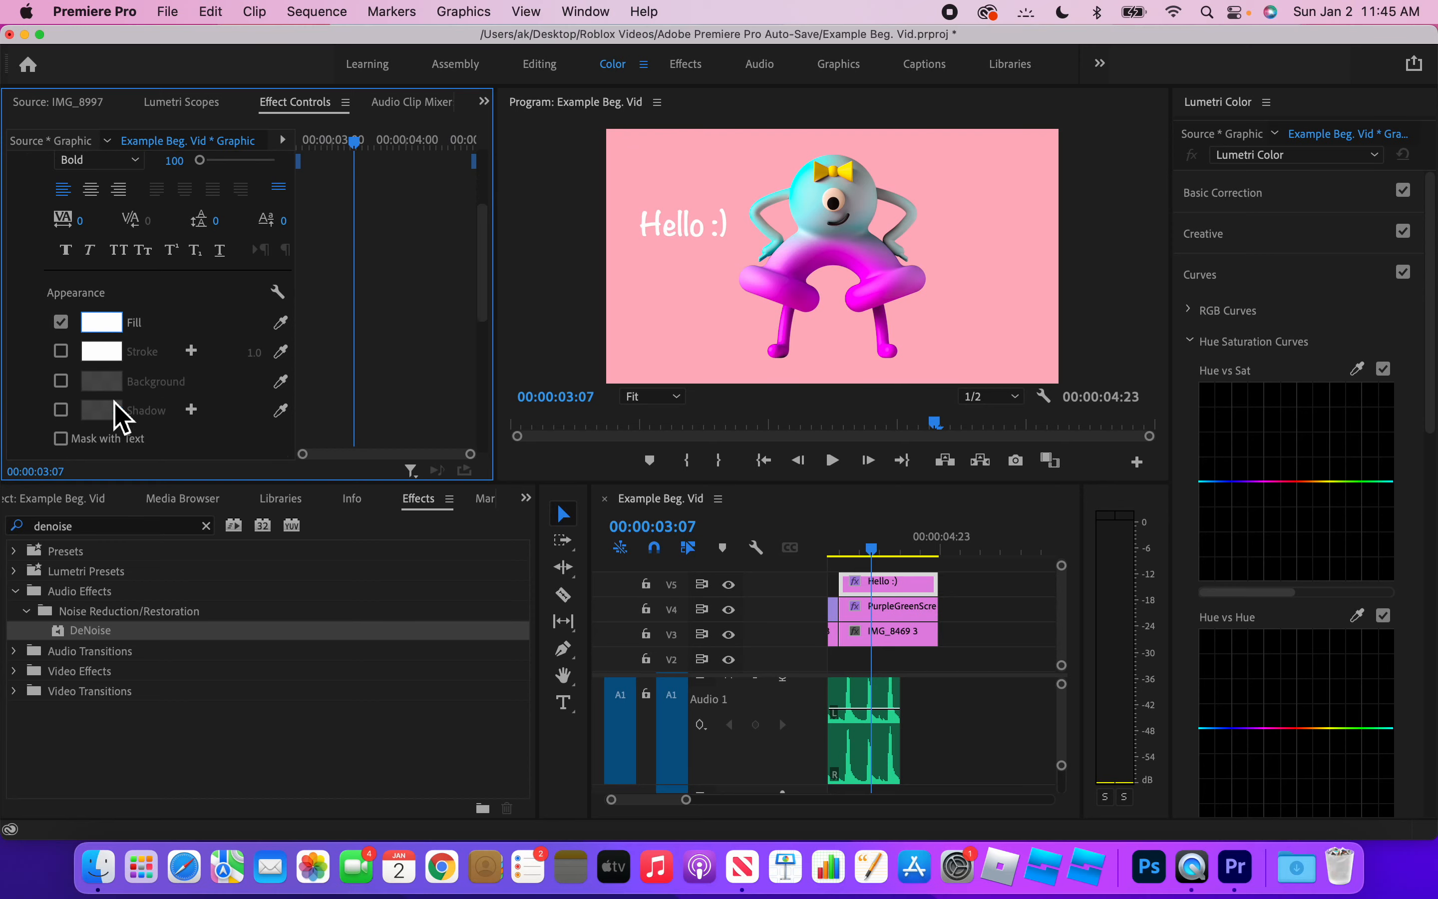
click(103, 323)
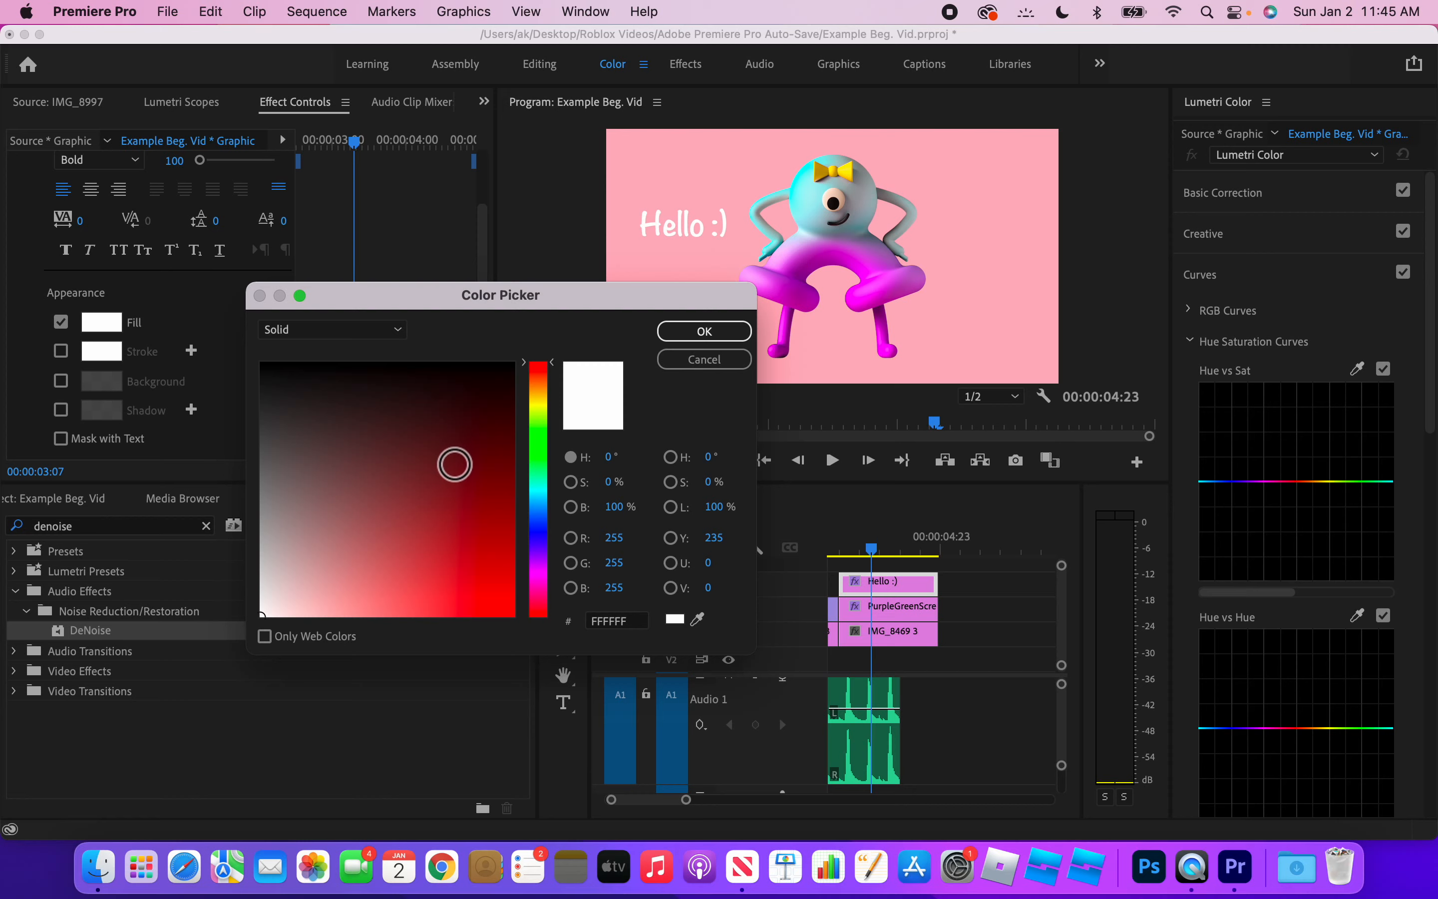
drag(443, 455, 393, 549)
drag(542, 408, 553, 577)
click(422, 503)
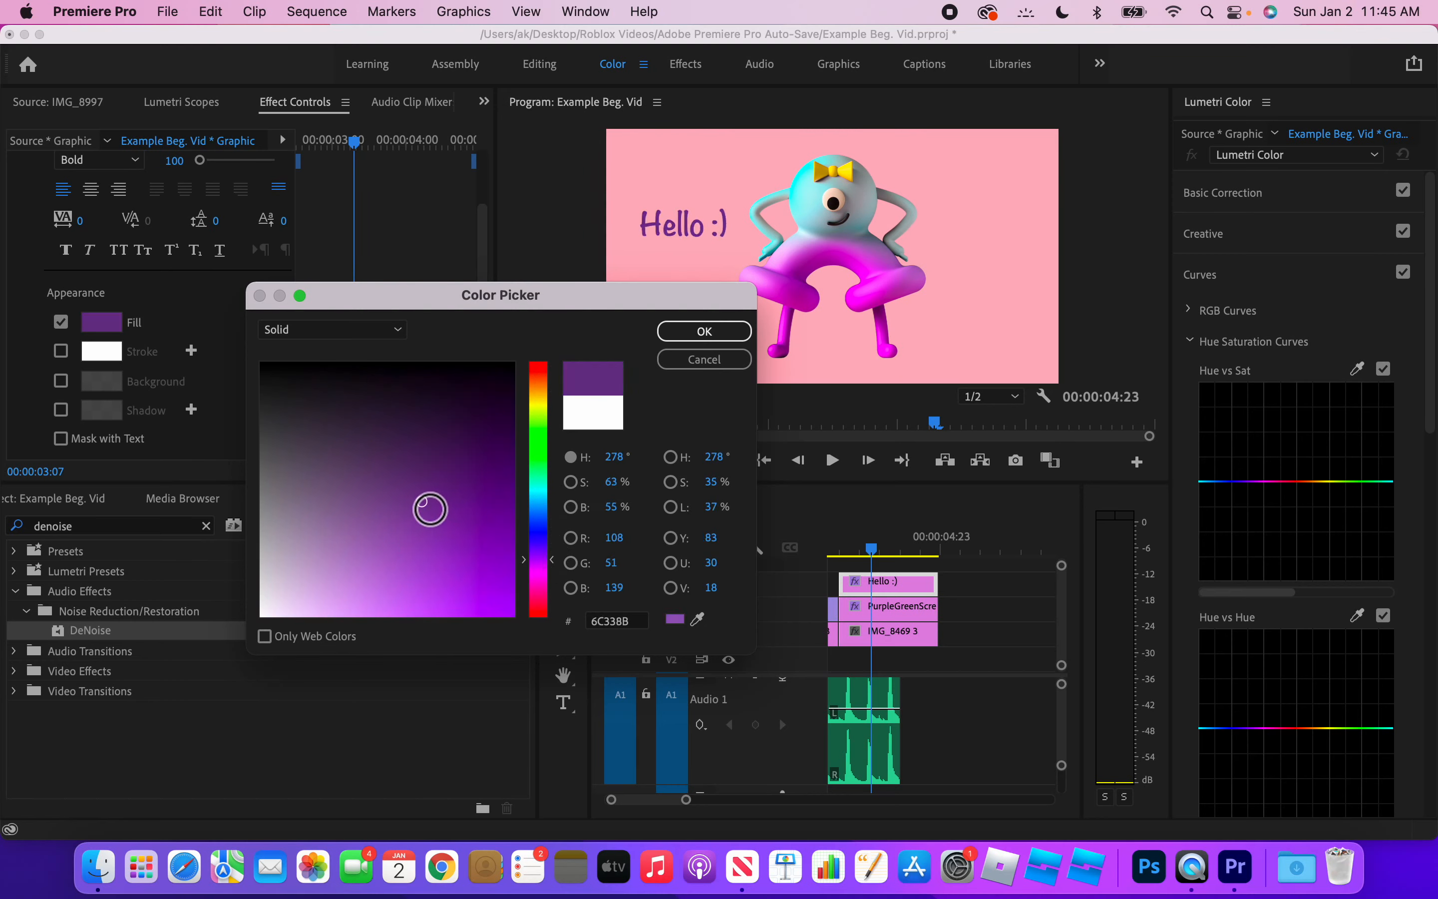
click(543, 535)
drag(542, 542, 545, 497)
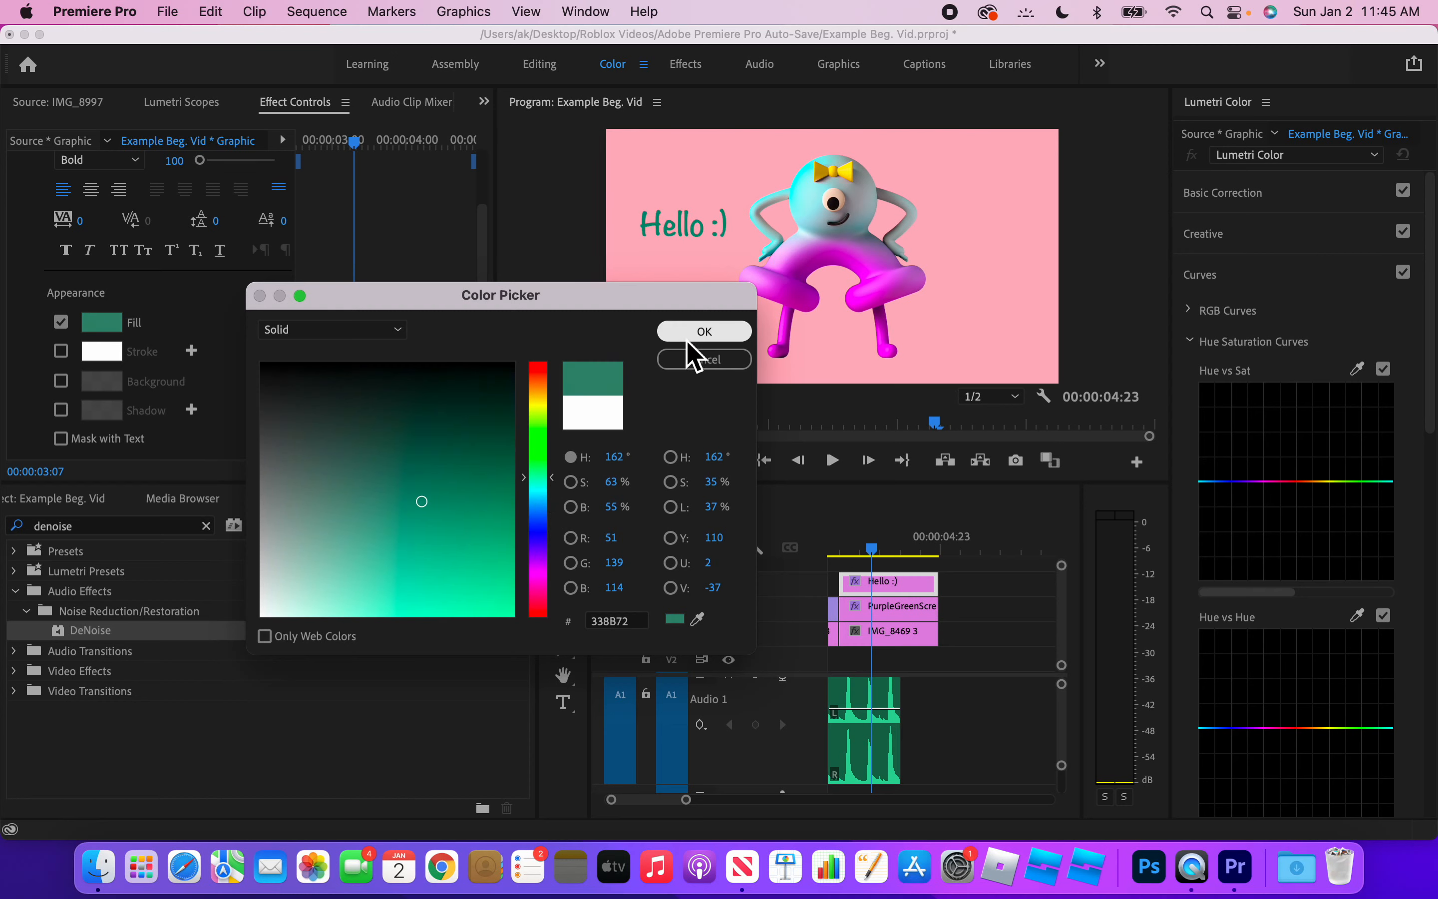
Change the text's fill type to Linear Gradient and set the gradient's starting colour to red, D33535.
click(394, 331)
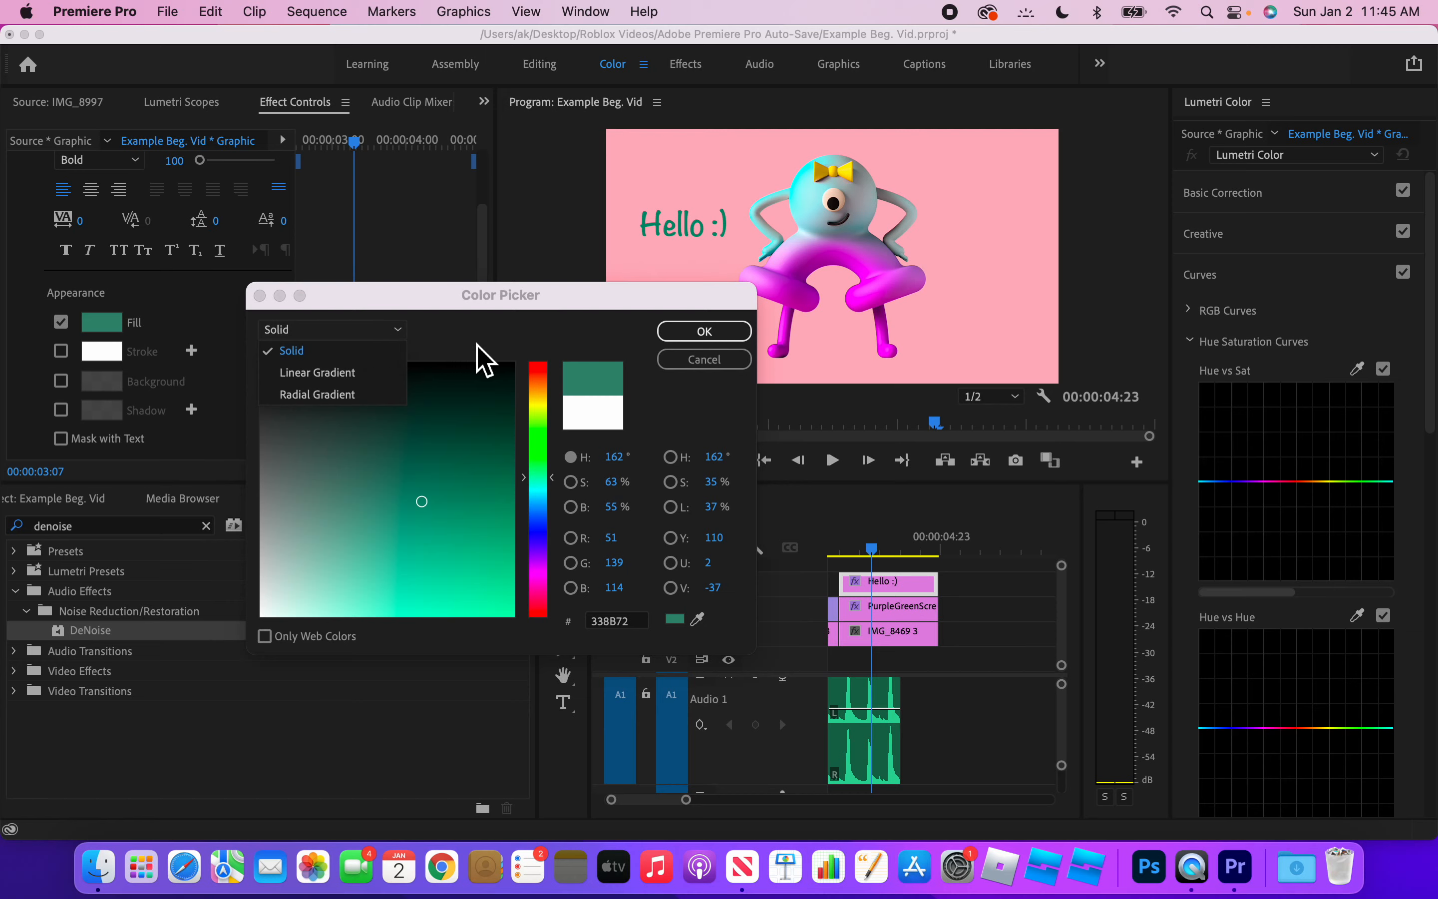
click(371, 374)
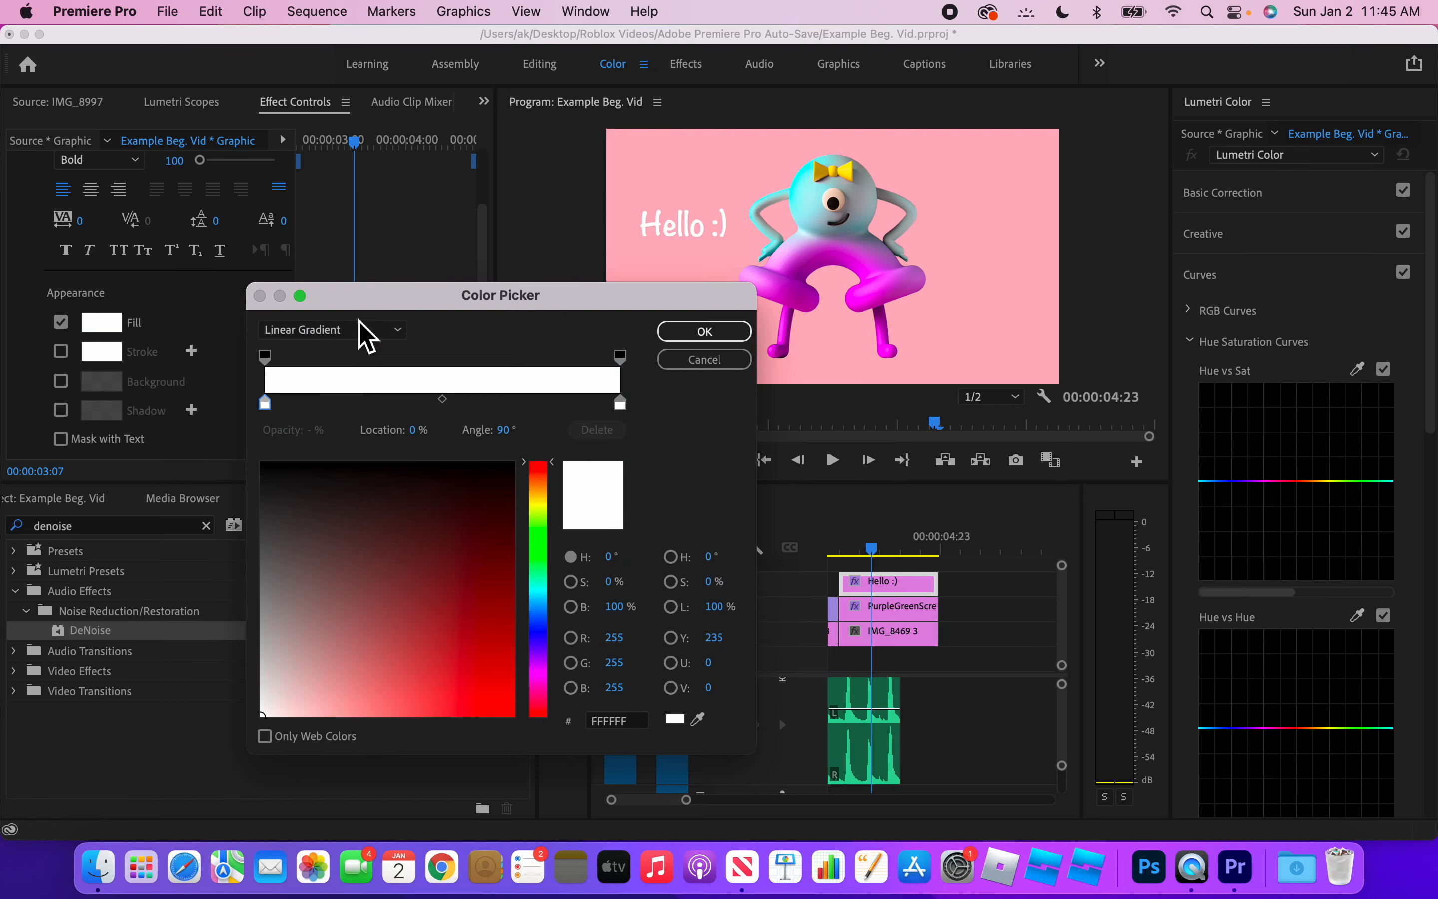
click(360, 337)
click(358, 348)
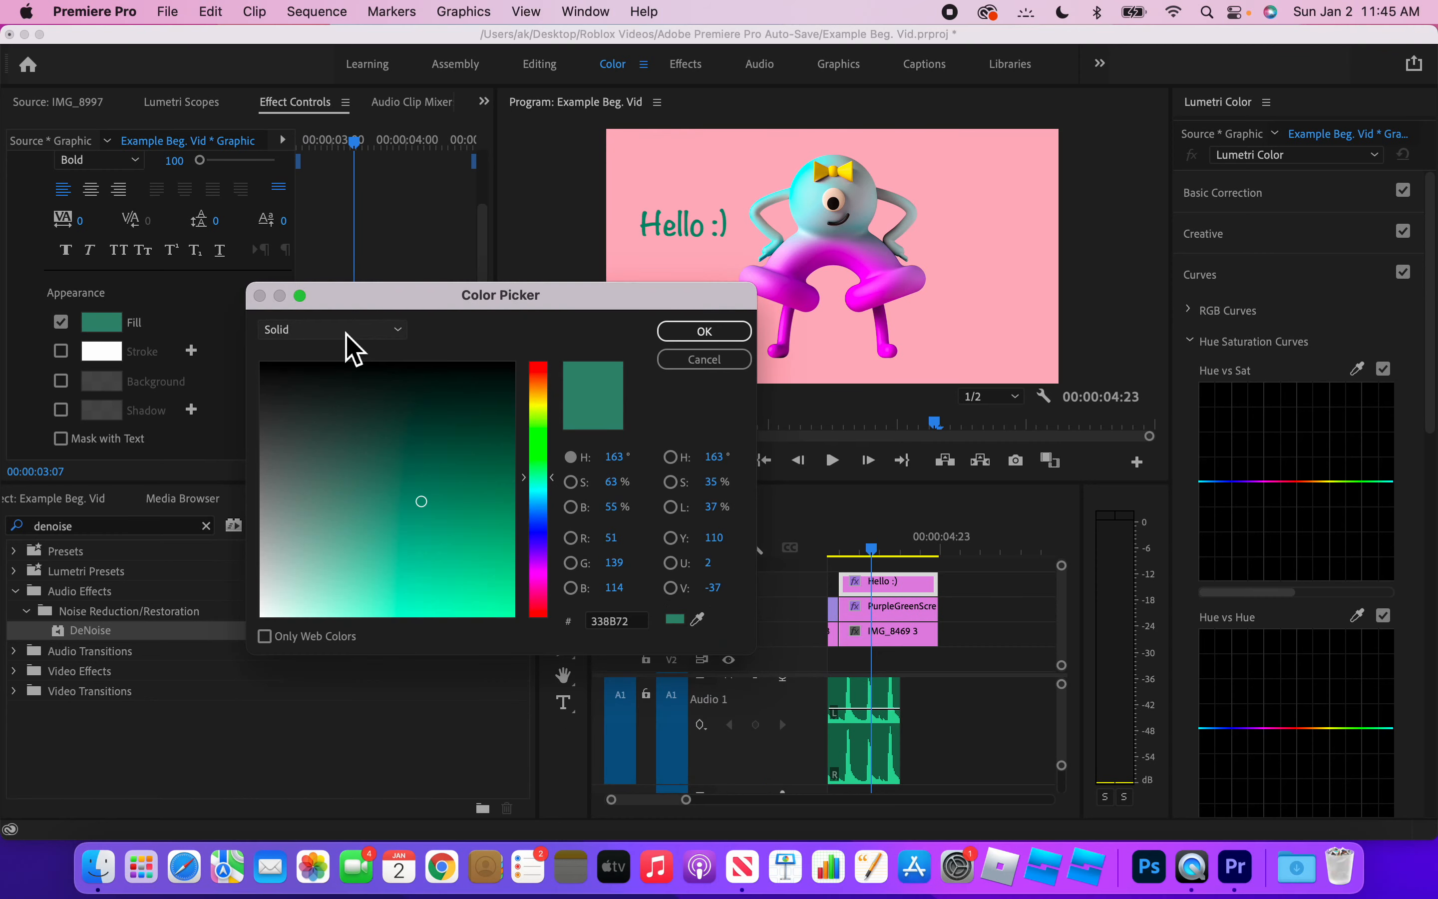
click(344, 331)
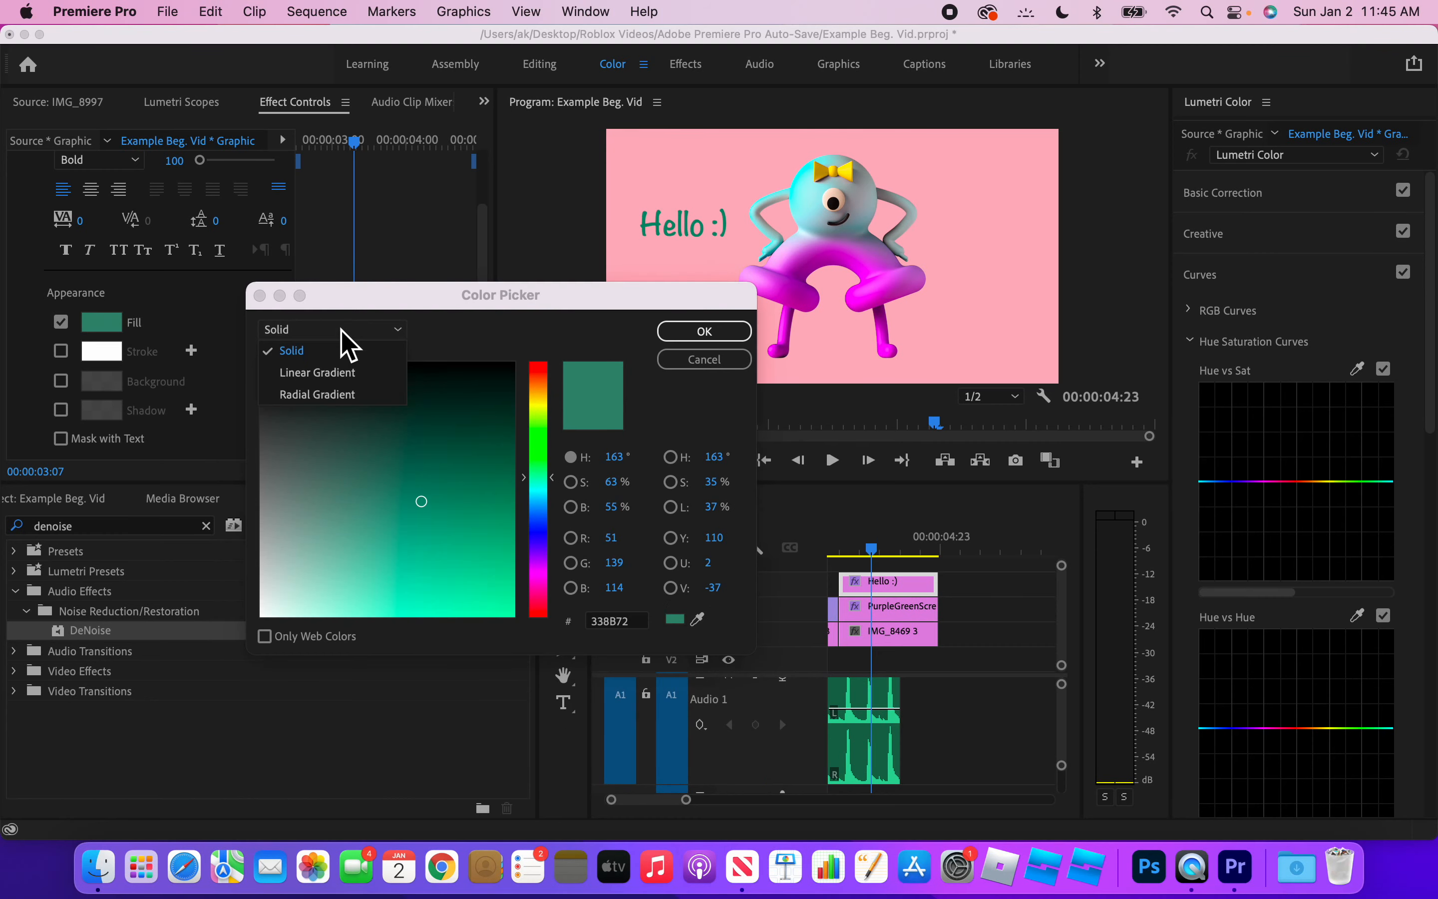
click(344, 375)
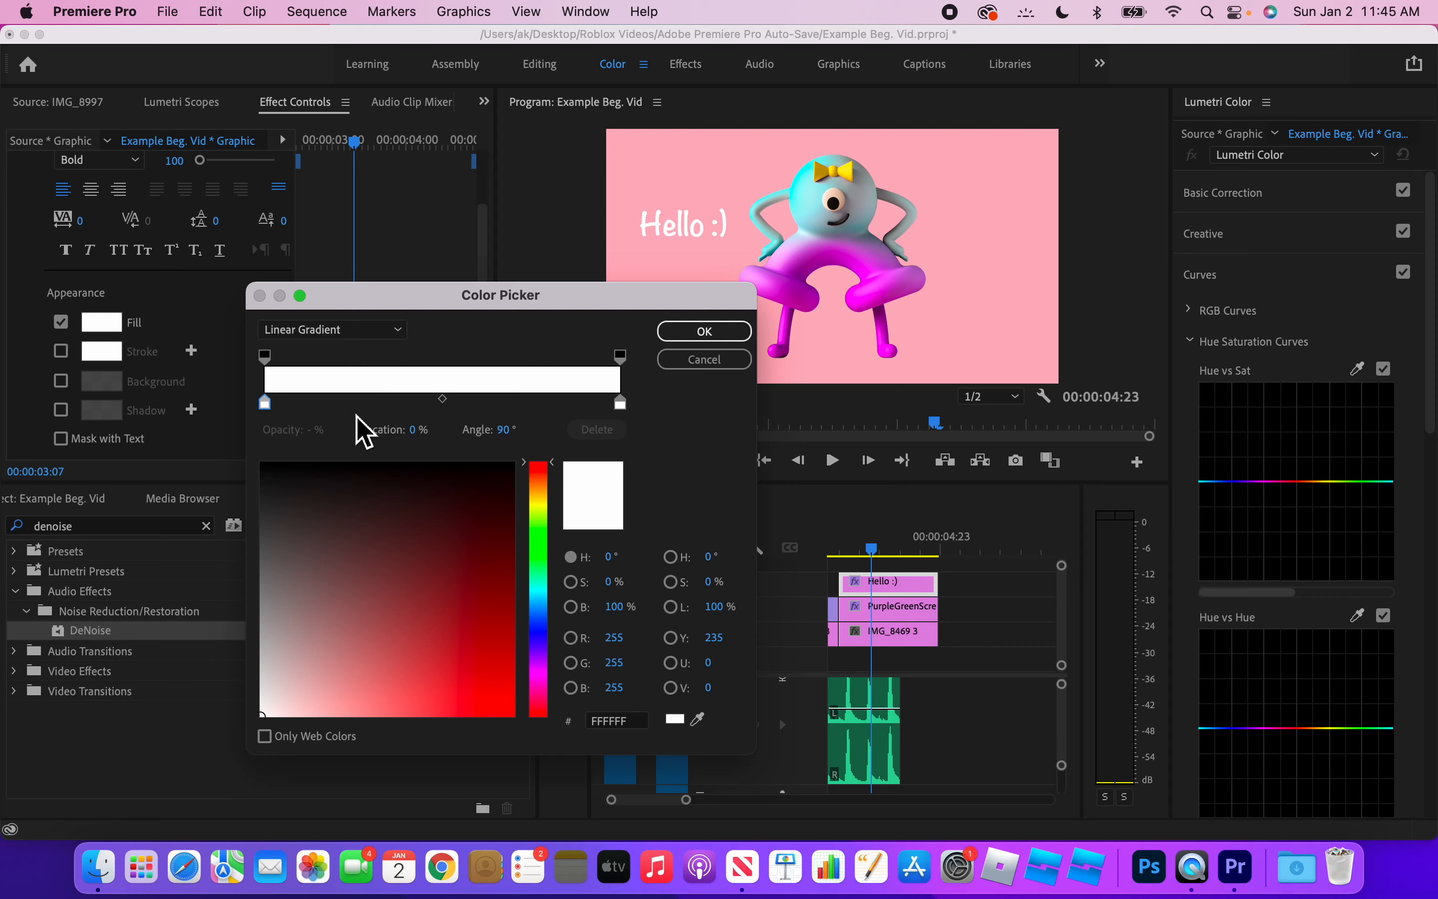
click(430, 545)
mouse_move(429, 545)
mouse_down()
mouse_move(430, 587)
mouse_move(469, 510)
mouse_move(434, 696)
mouse_move(450, 674)
mouse_up()
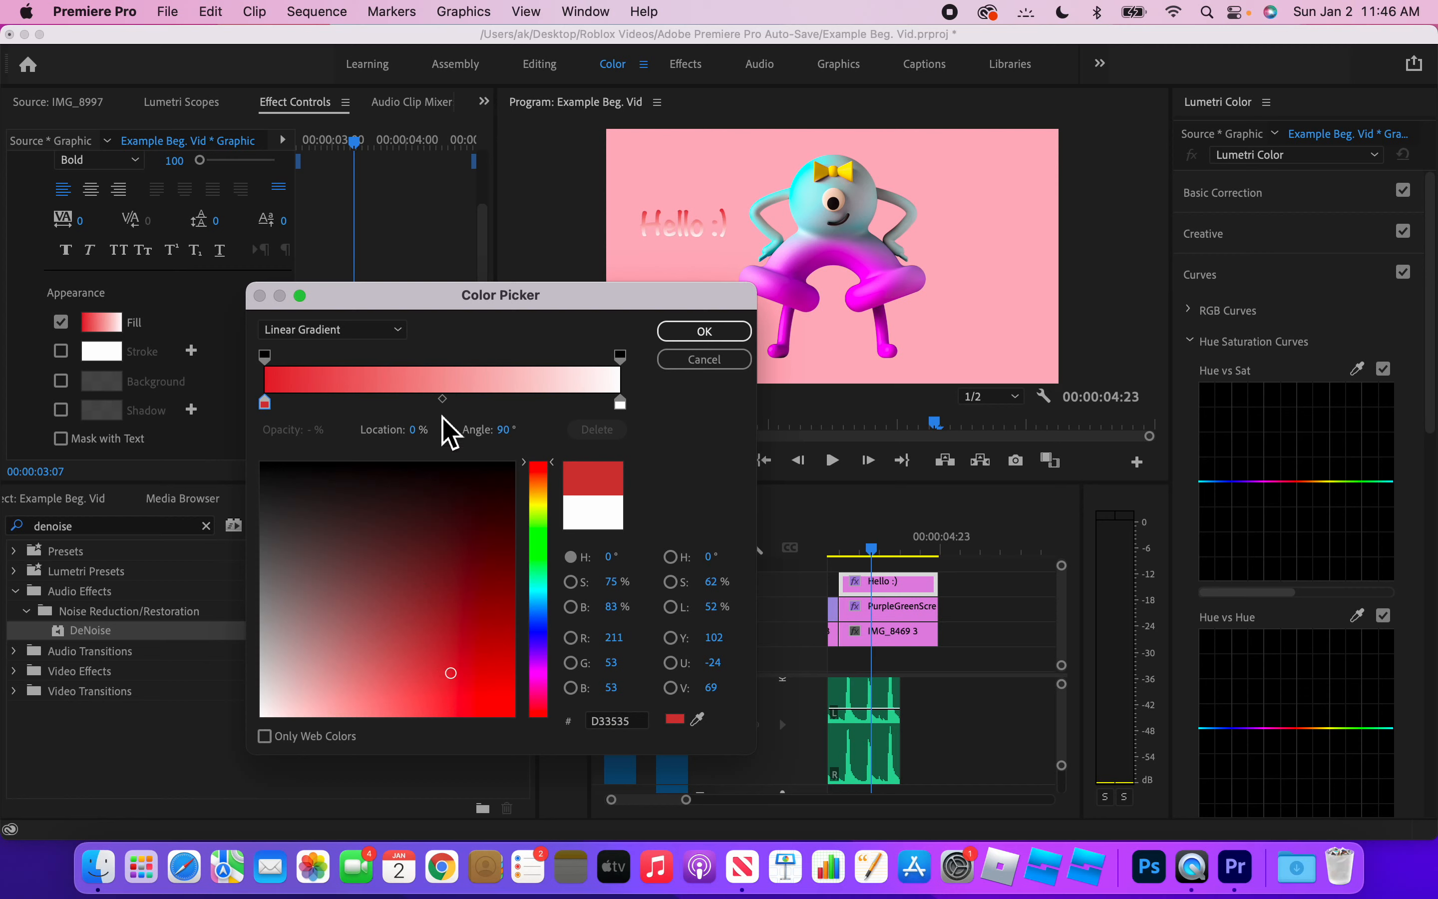
Set the linear gradient's end colour to green, 63C37F, and apply the gradient fill to the text.
click(445, 400)
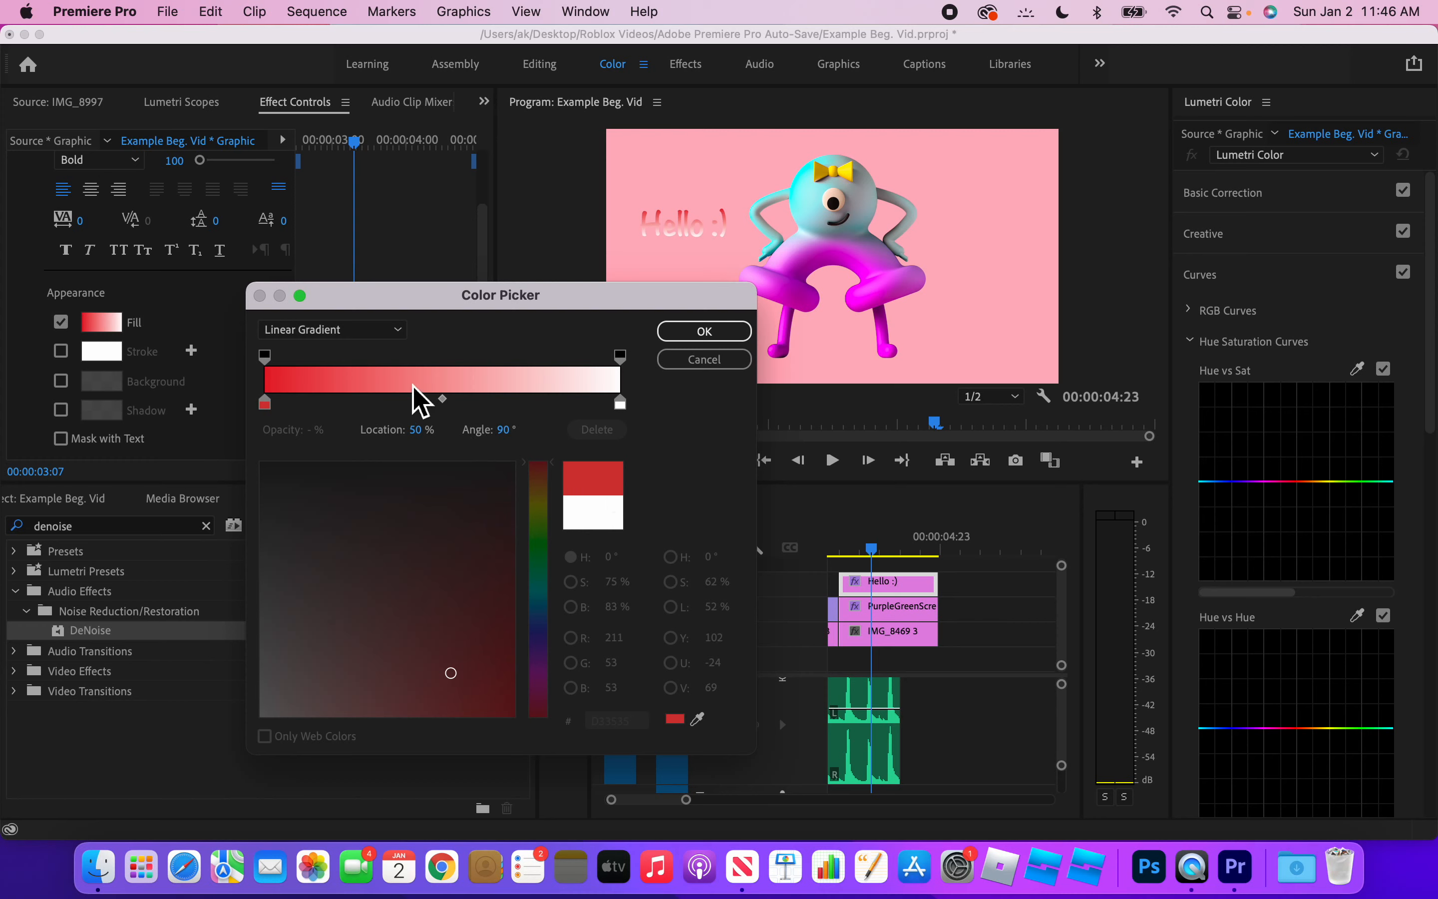
mouse_move(621, 404)
mouse_down()
mouse_move(571, 404)
mouse_move(631, 406)
mouse_up()
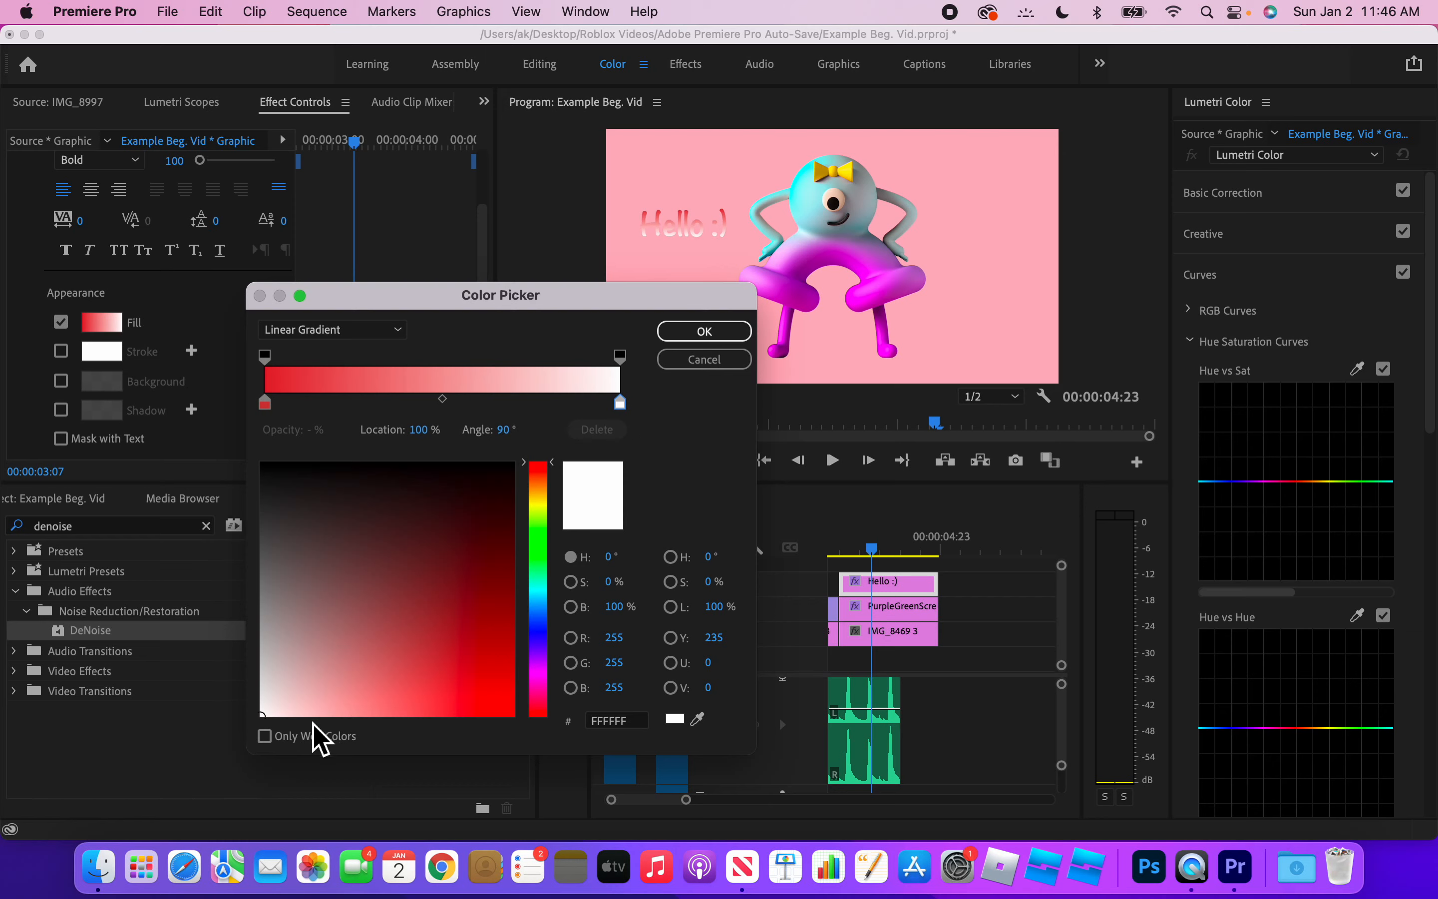
click(386, 656)
click(536, 532)
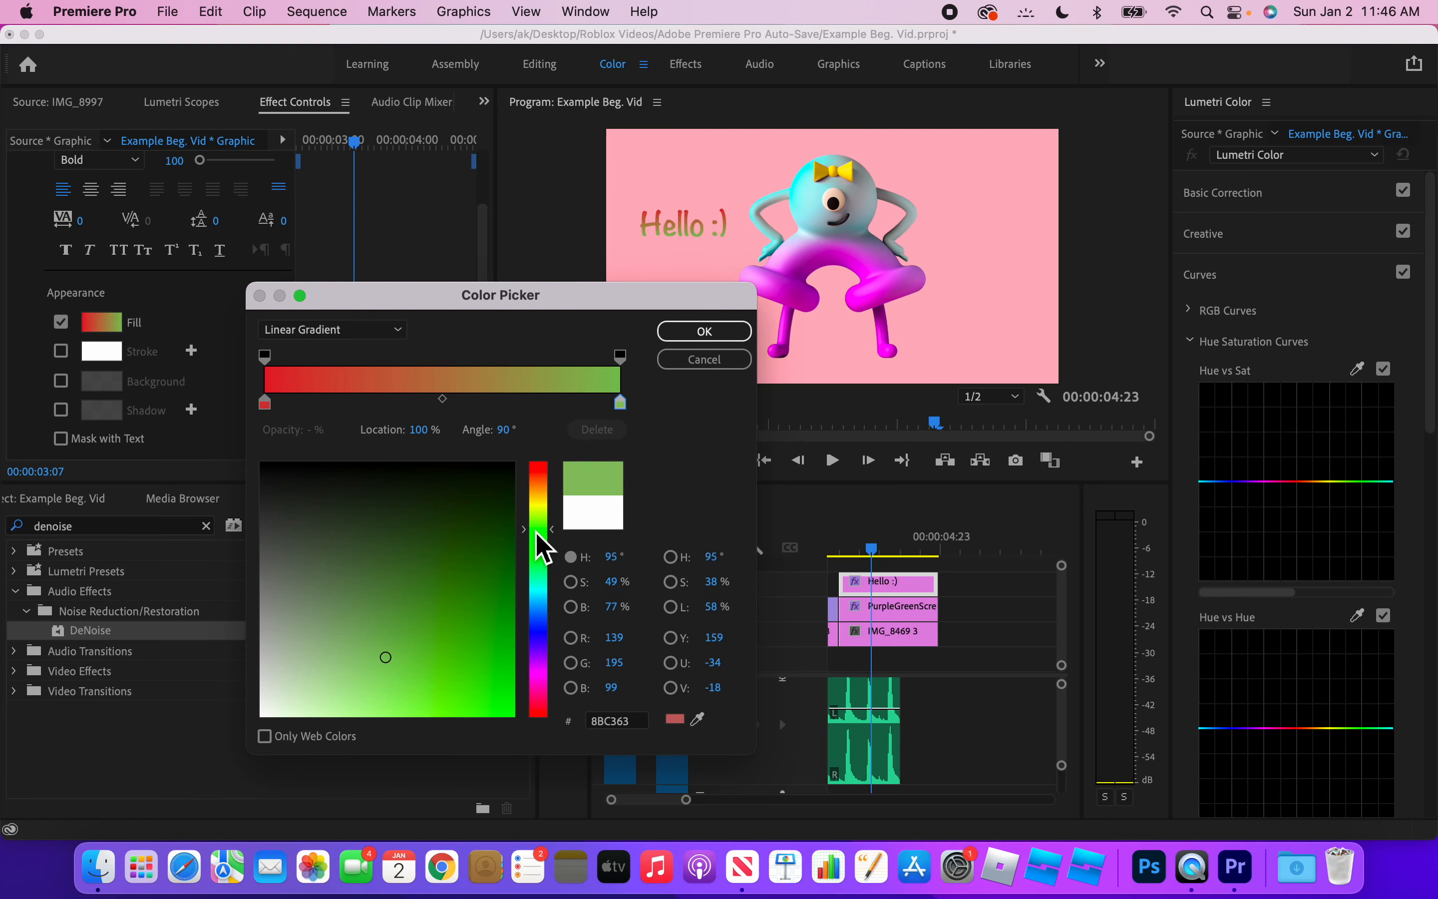
click(542, 503)
drag(542, 503, 537, 555)
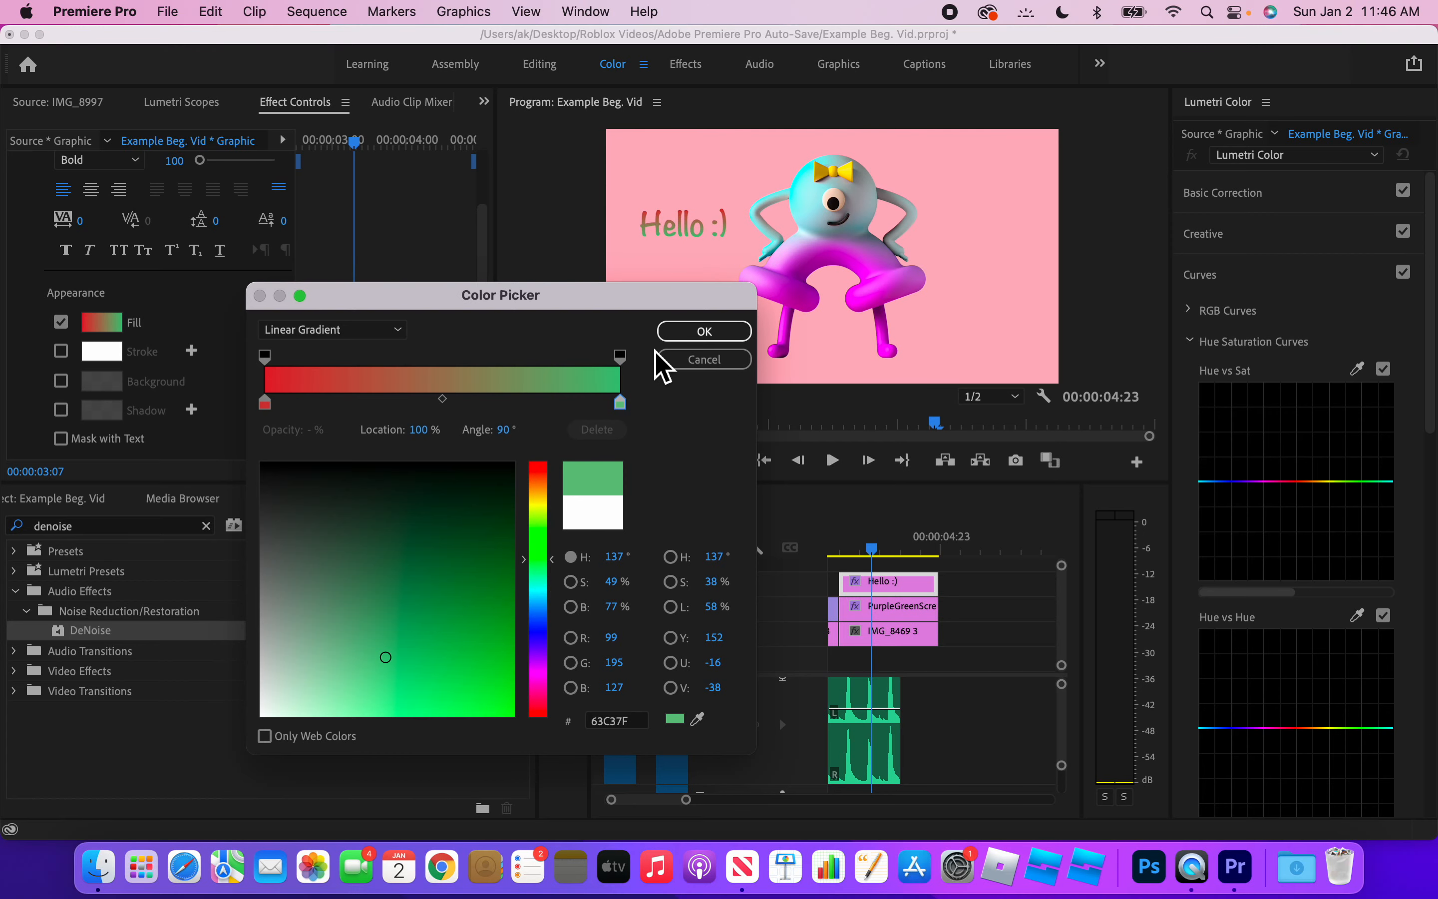
click(697, 331)
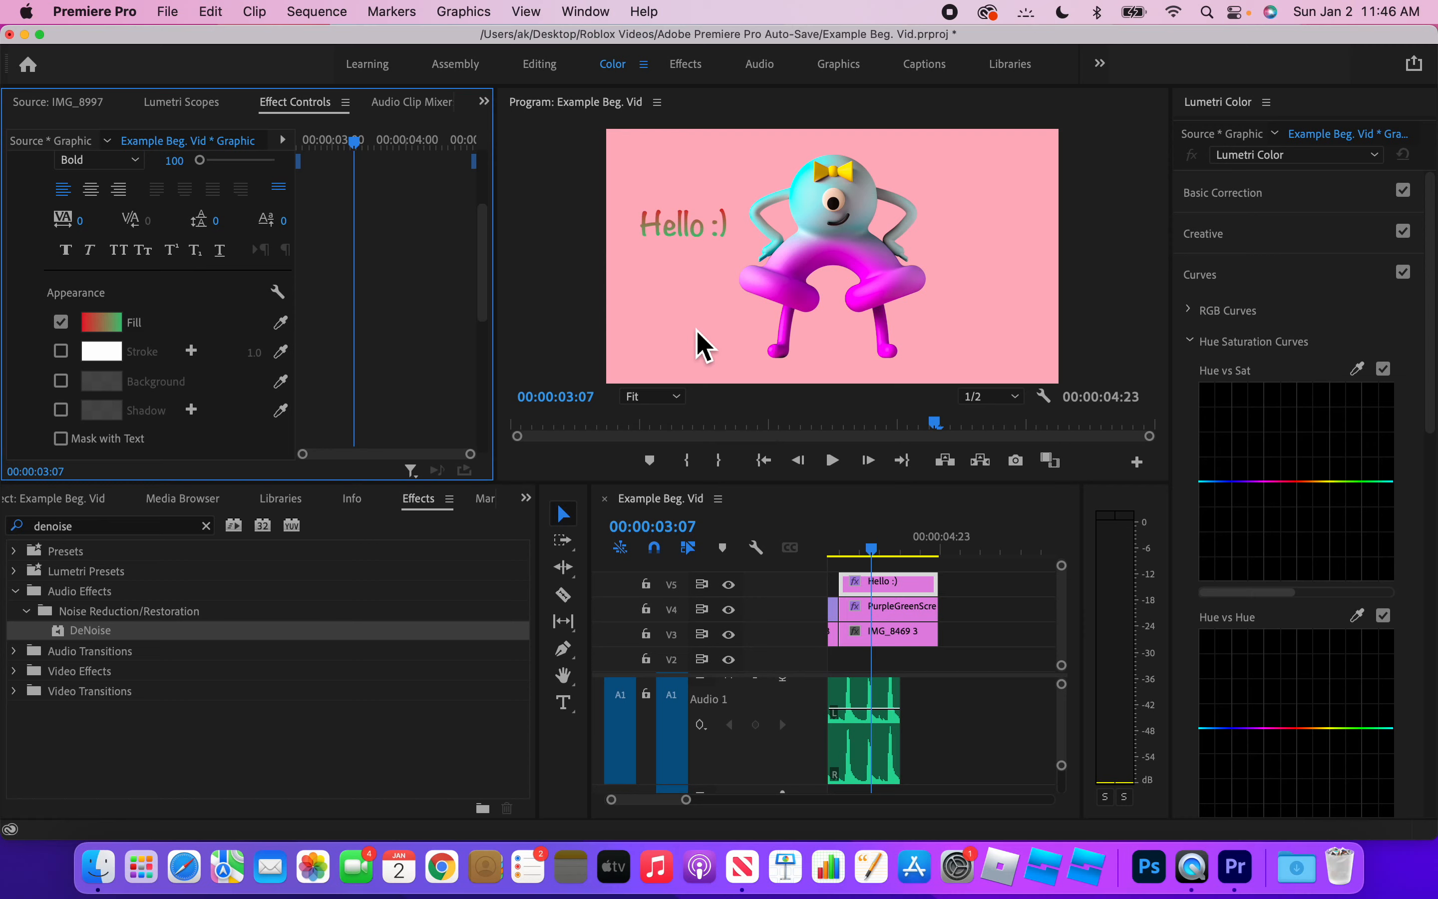
Enlarge the "Hello :)" text in the preview to a scale of about 153.
click(683, 221)
mouse_move(731, 251)
mouse_down()
mouse_move(770, 296)
mouse_move(830, 320)
mouse_move(703, 257)
mouse_up()
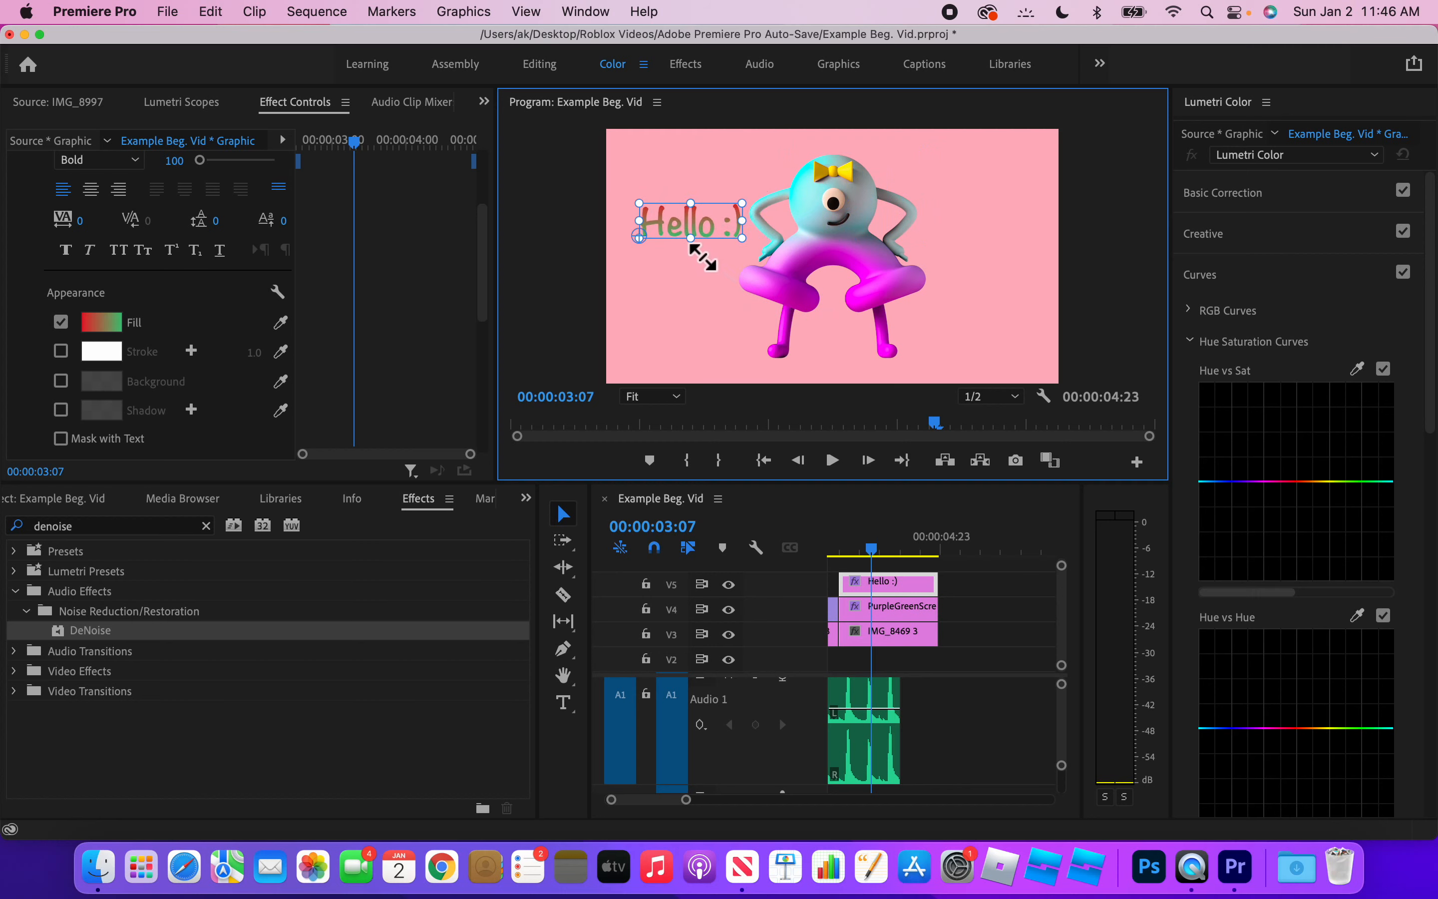
click(684, 300)
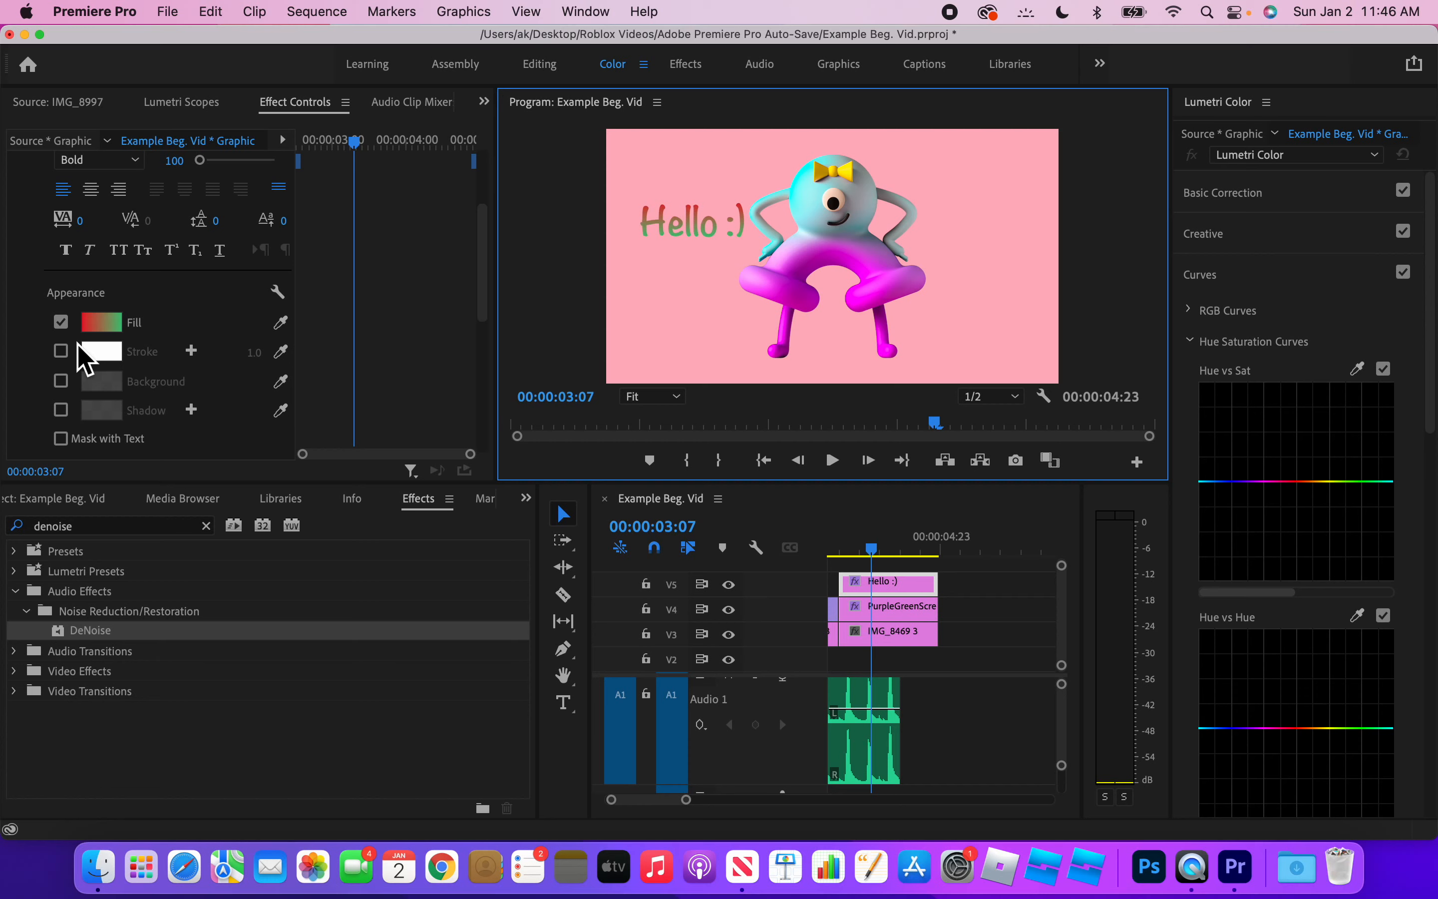
Enable a background behind the "Hello :)" text and set its colour to dark blue, 2B4386.
click(61, 381)
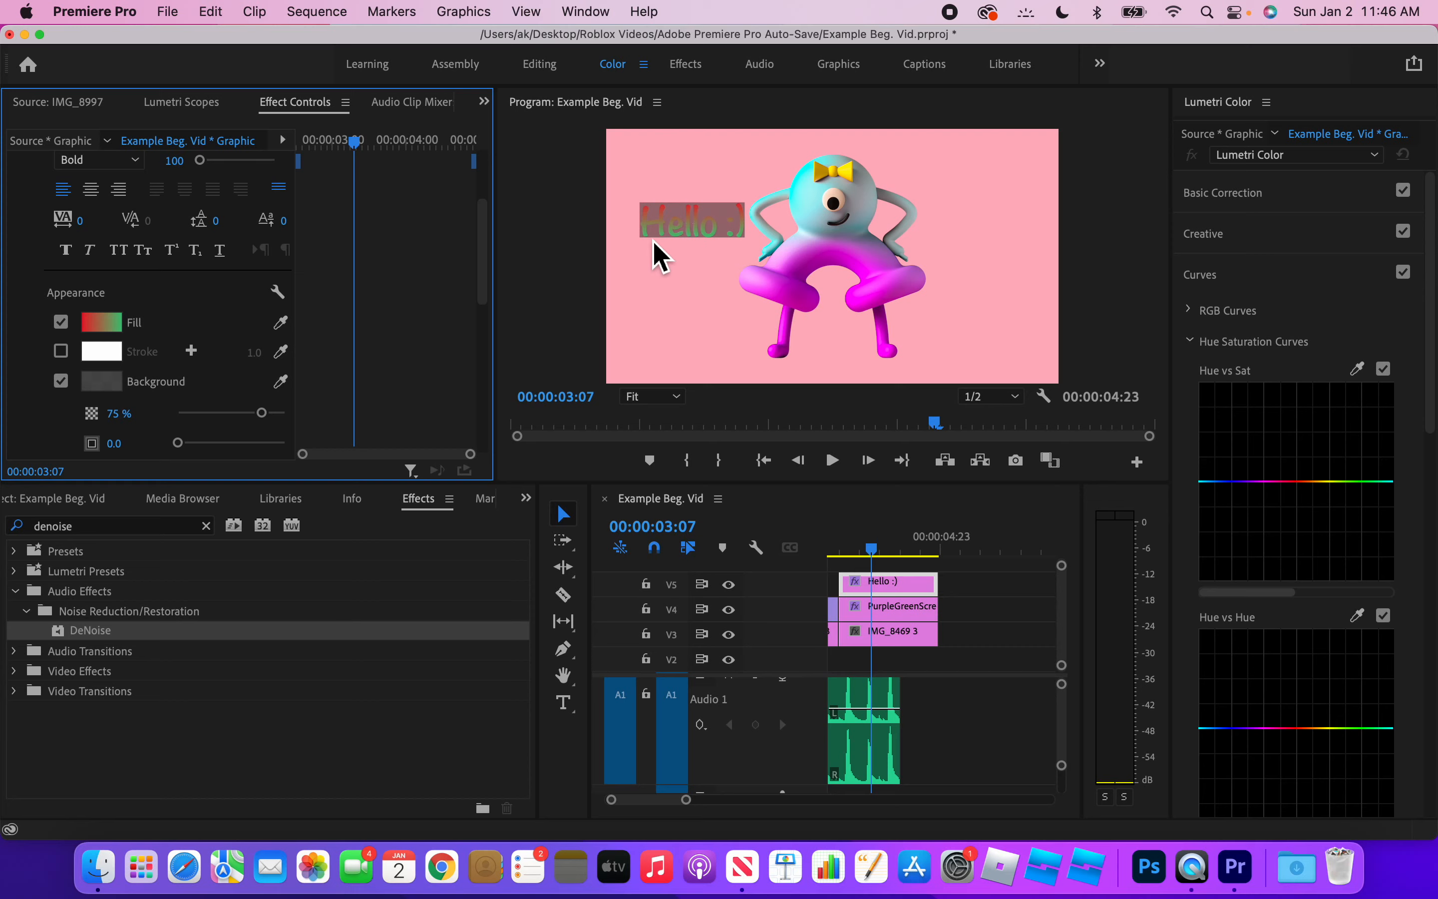
click(99, 384)
drag(309, 300, 256, 287)
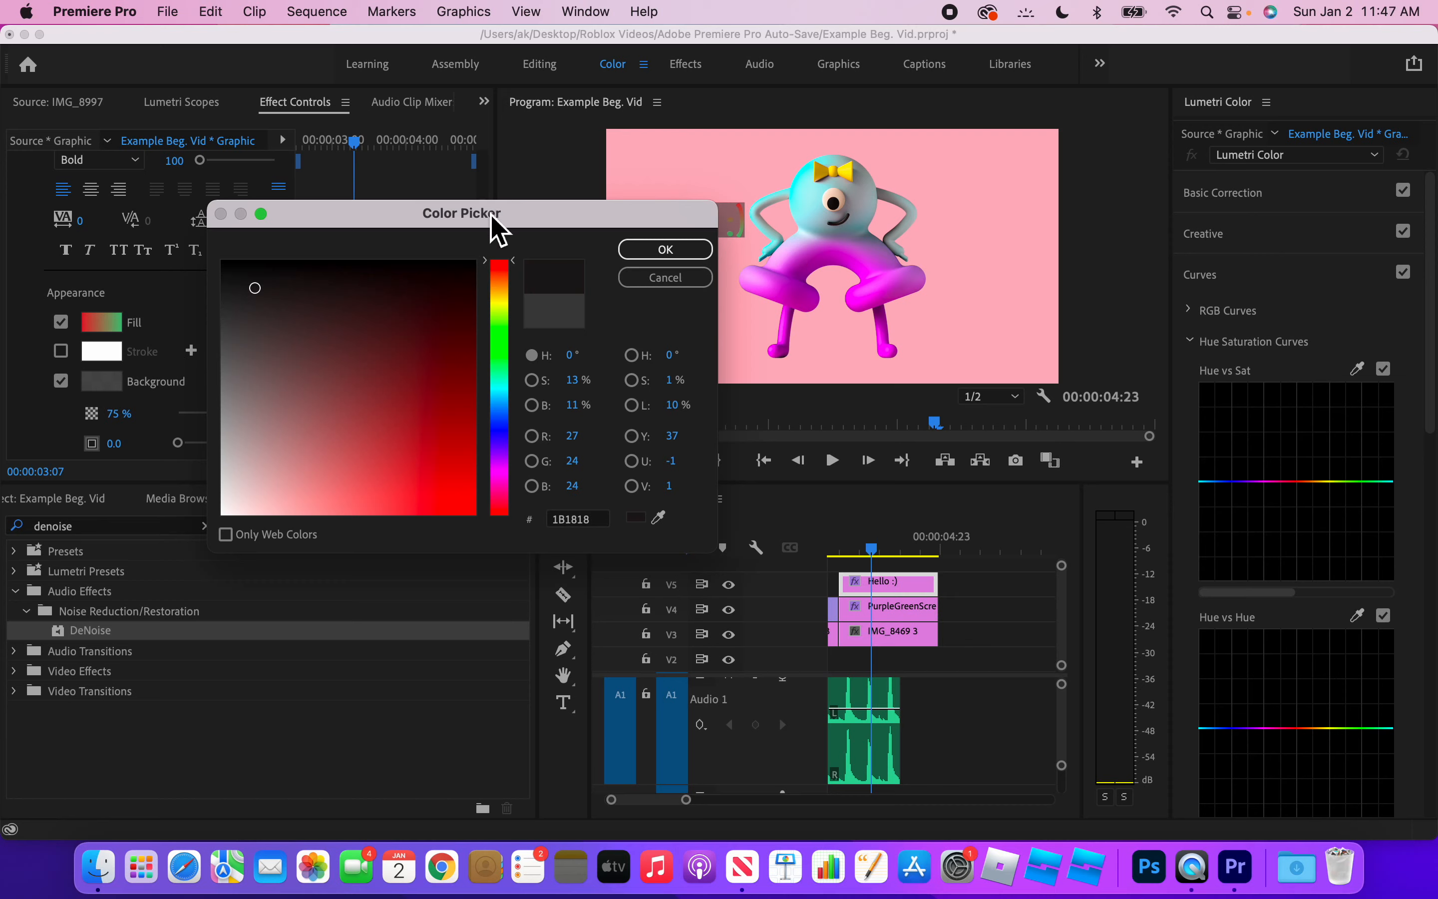
drag(497, 229, 586, 358)
click(528, 548)
drag(600, 524, 600, 550)
click(528, 534)
click(484, 525)
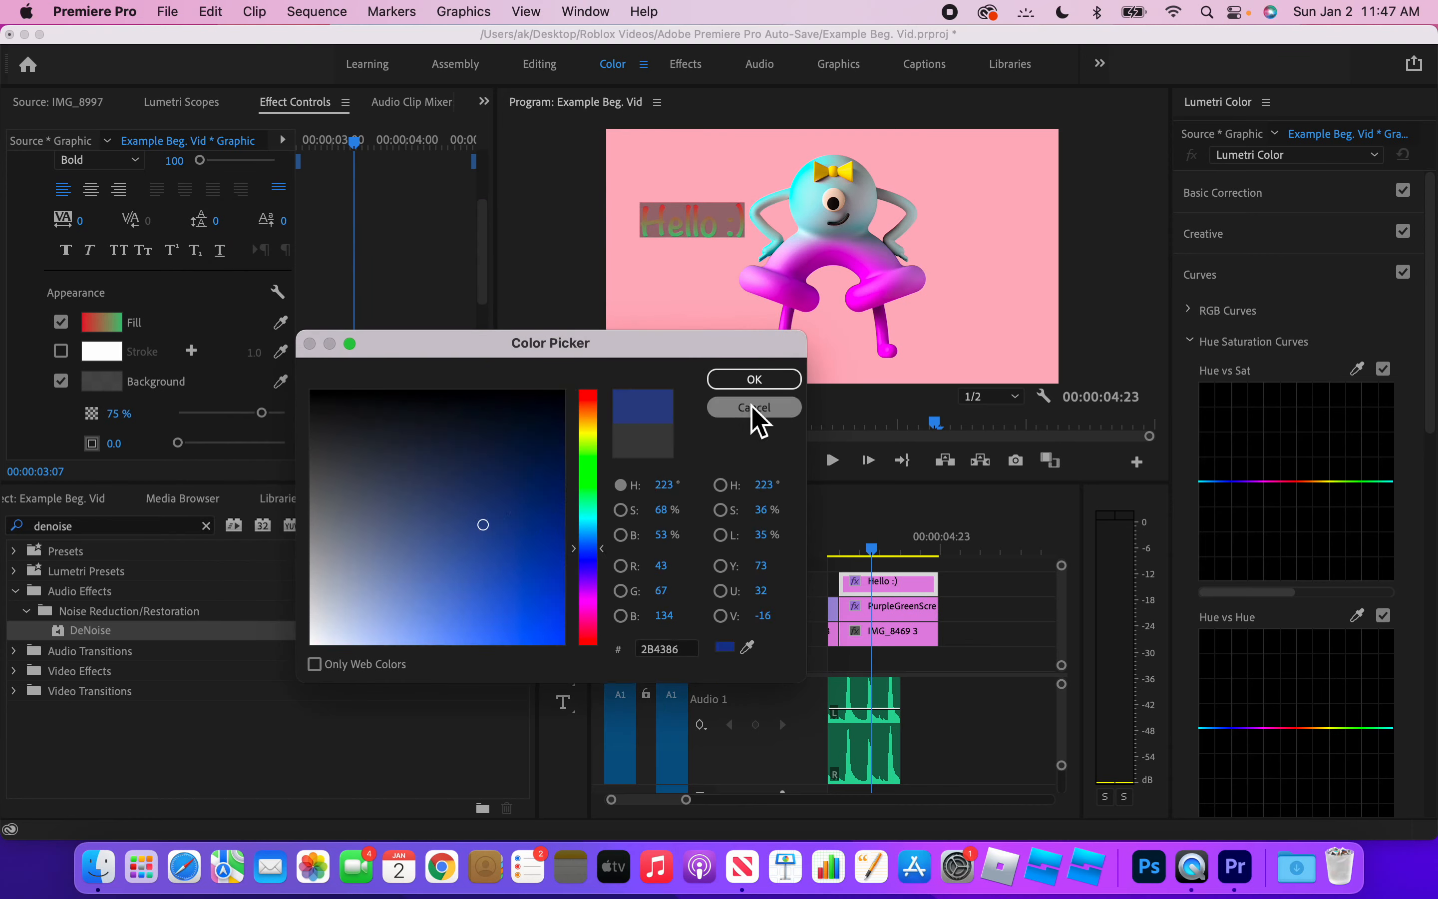
click(757, 381)
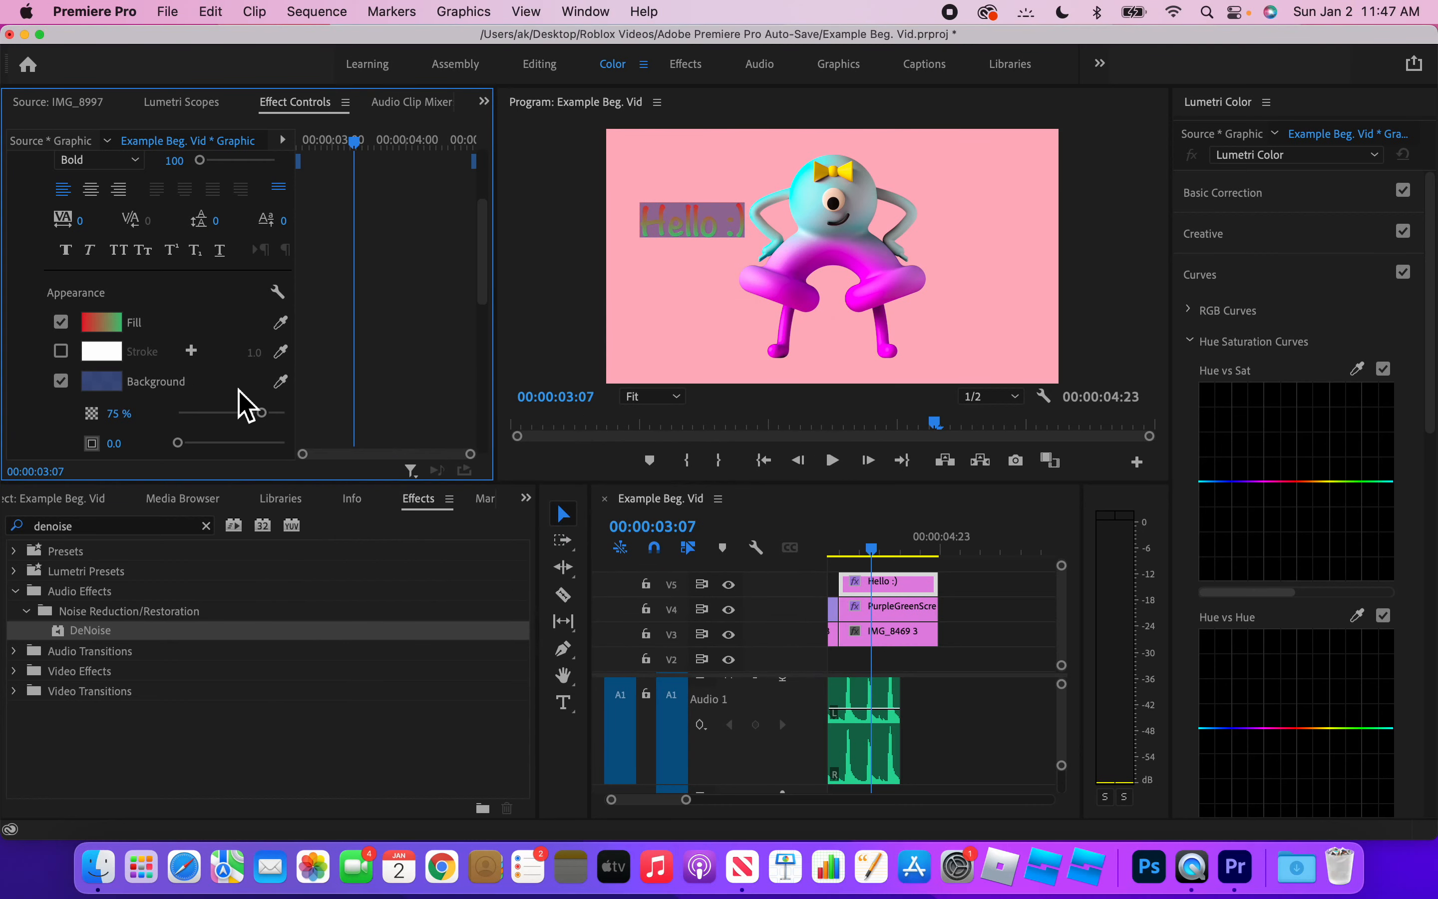
Set the text background's opacity to 100% and size to 36.1, and try a corner radius of 44 before resetting it to 0.
drag(265, 419, 334, 430)
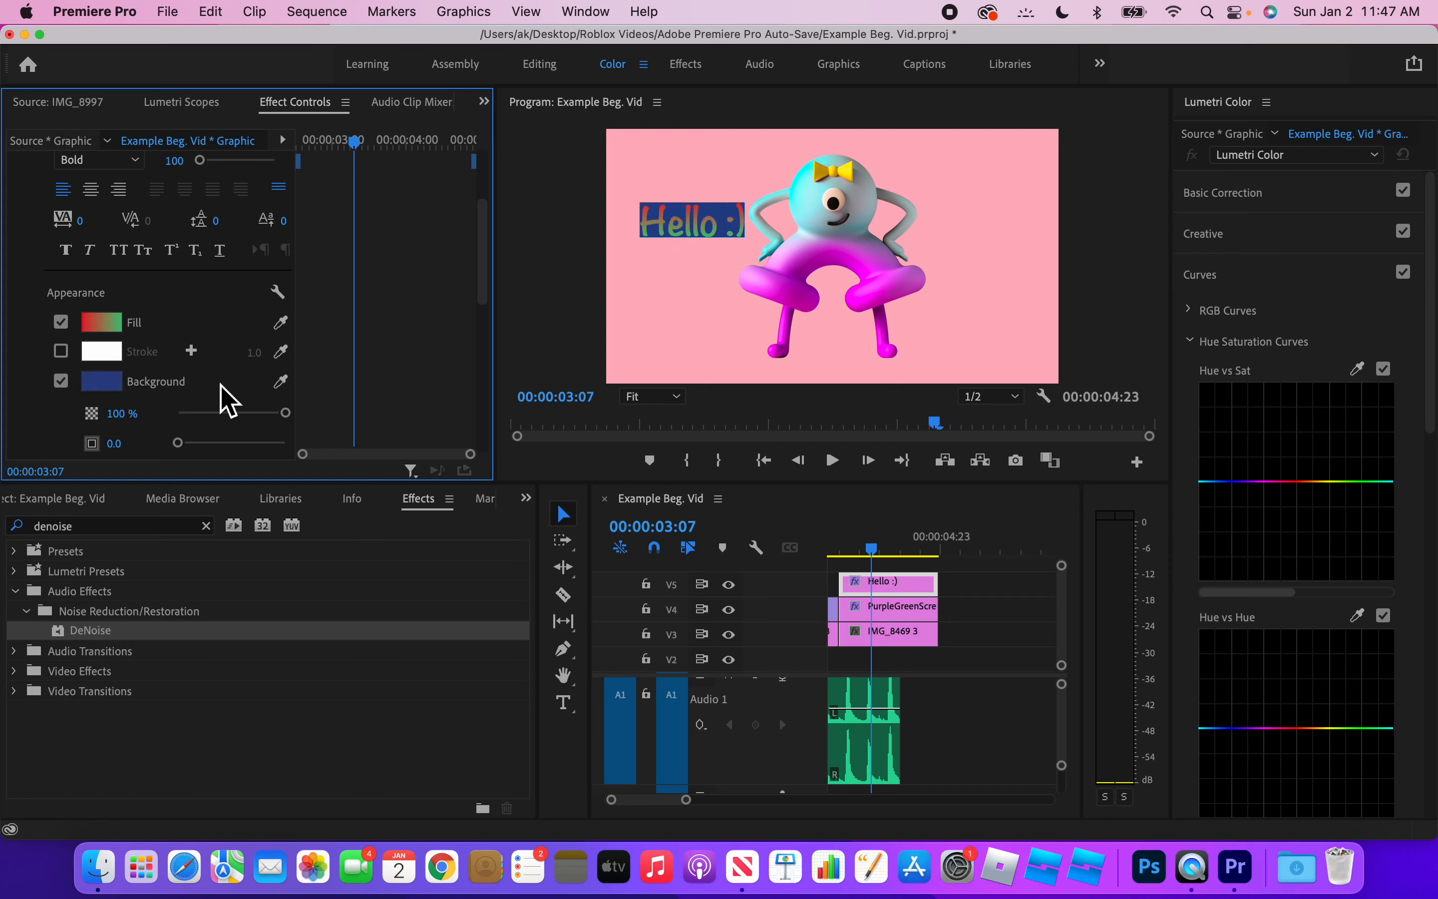
scroll(219, 385, down, 3)
mouse_move(184, 368)
mouse_down()
mouse_move(262, 373)
mouse_move(160, 369)
mouse_up()
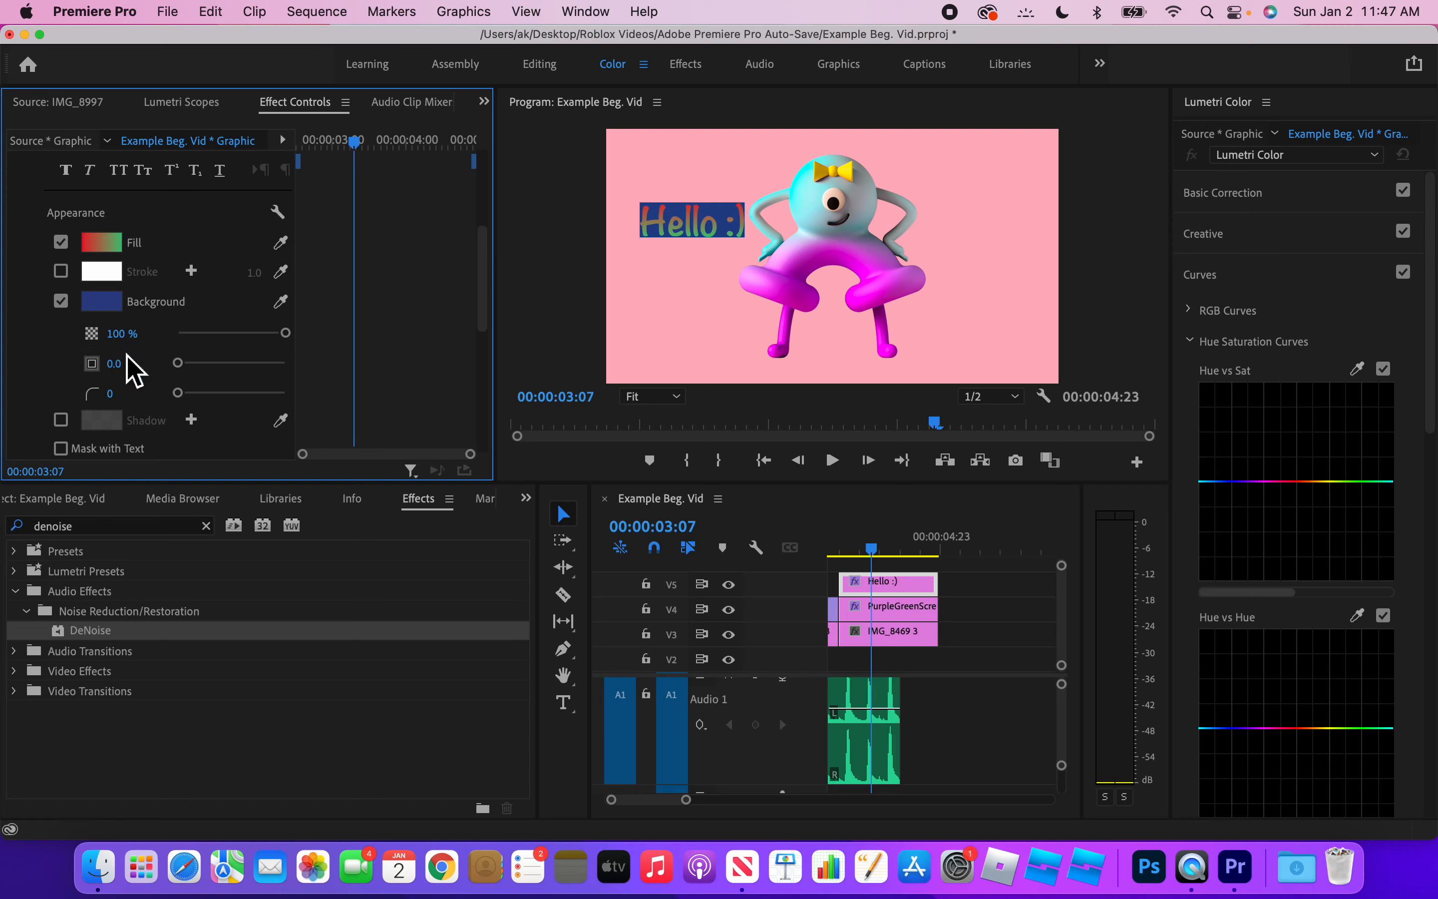
drag(178, 363, 226, 394)
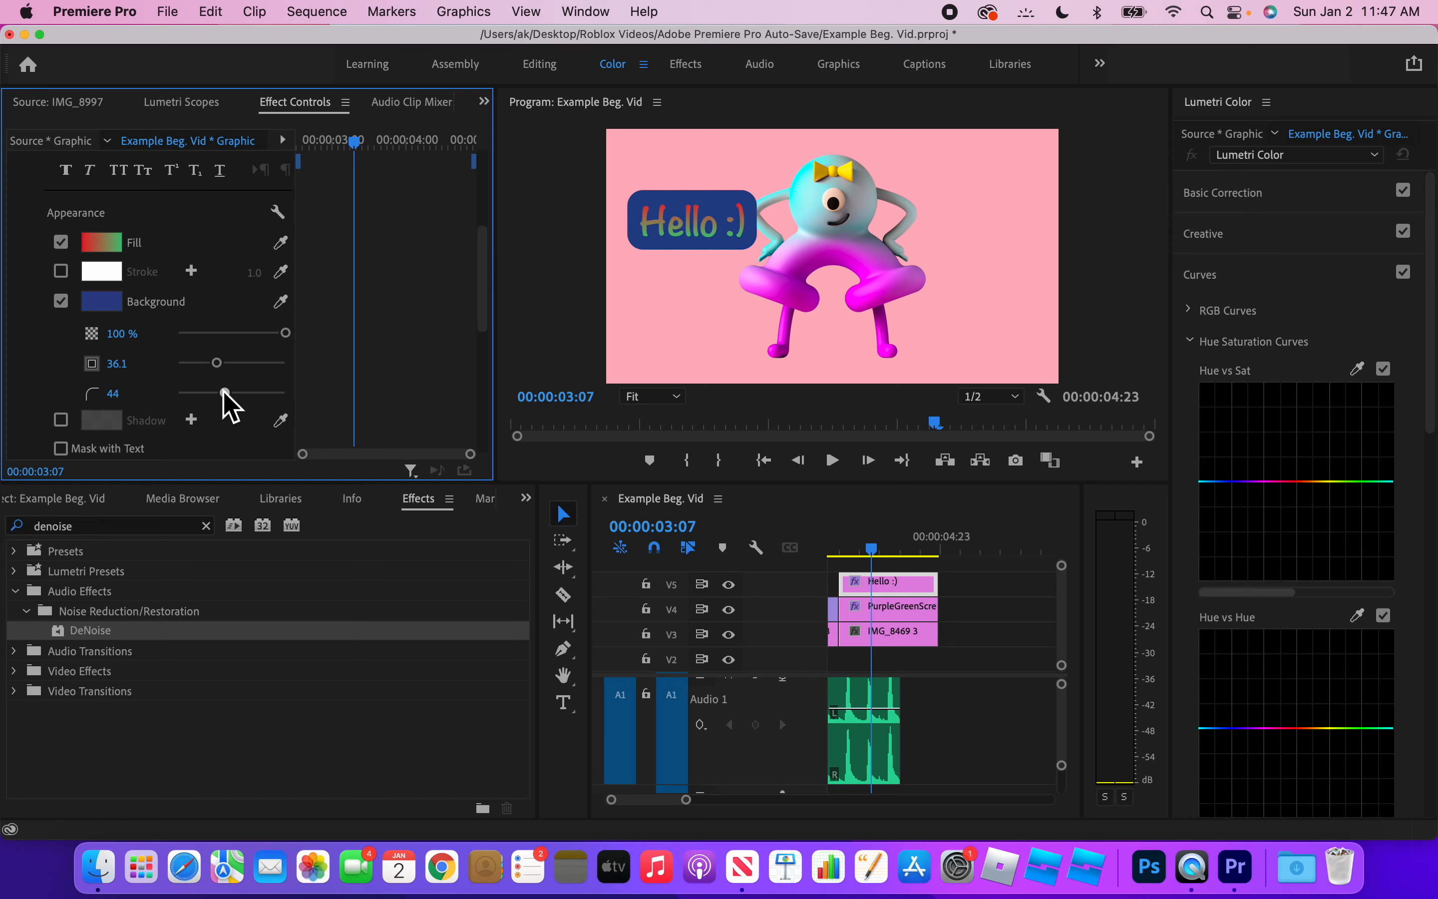
drag(223, 391, 179, 414)
Try a drop shadow on the "Hello :)" text and turn it back off.
scroll(100, 348, down, 3)
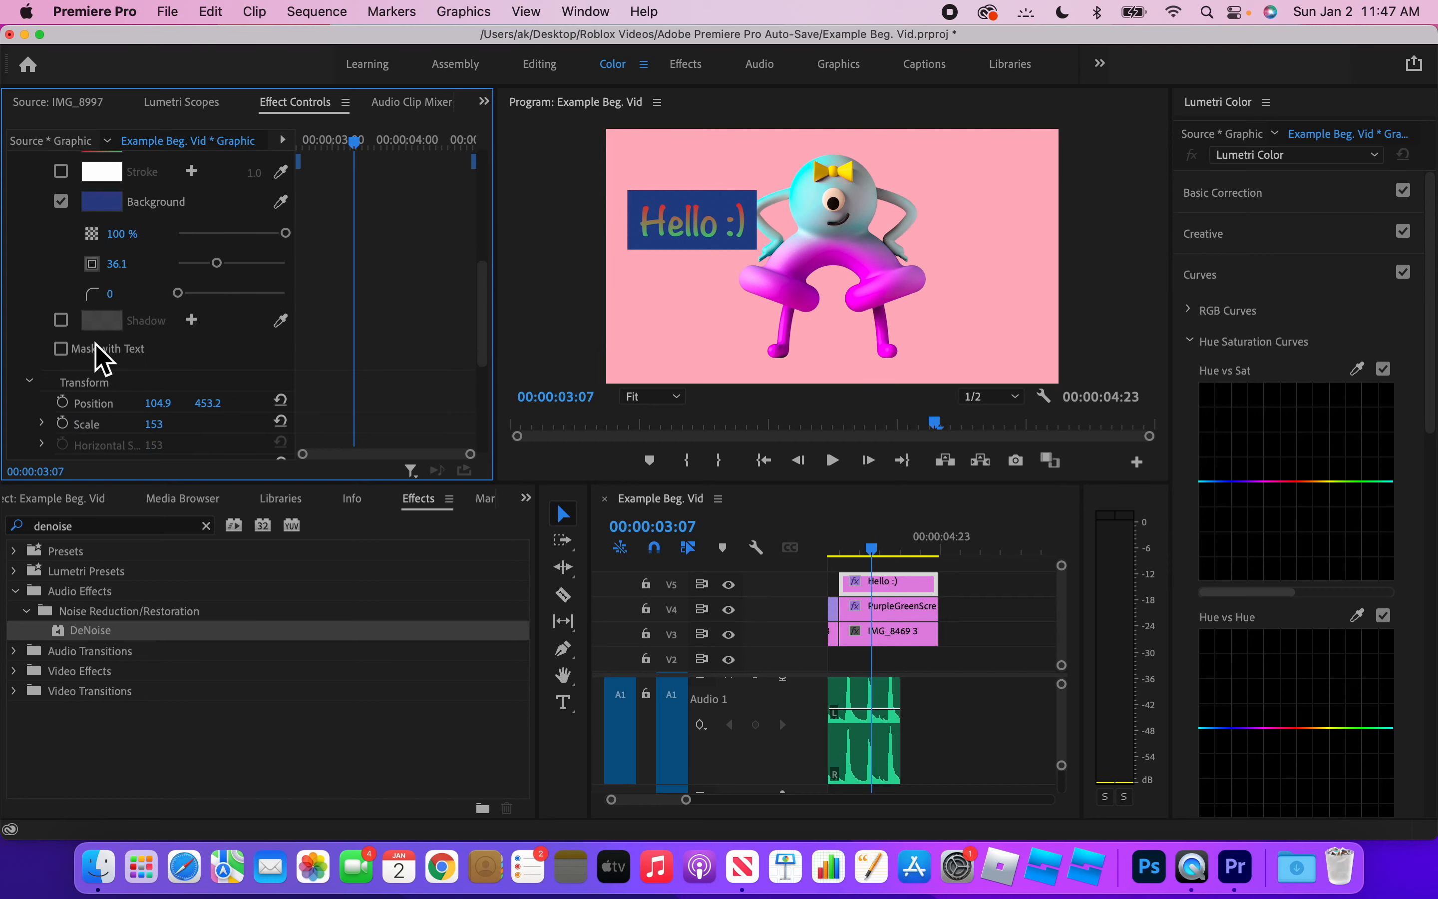
click(62, 321)
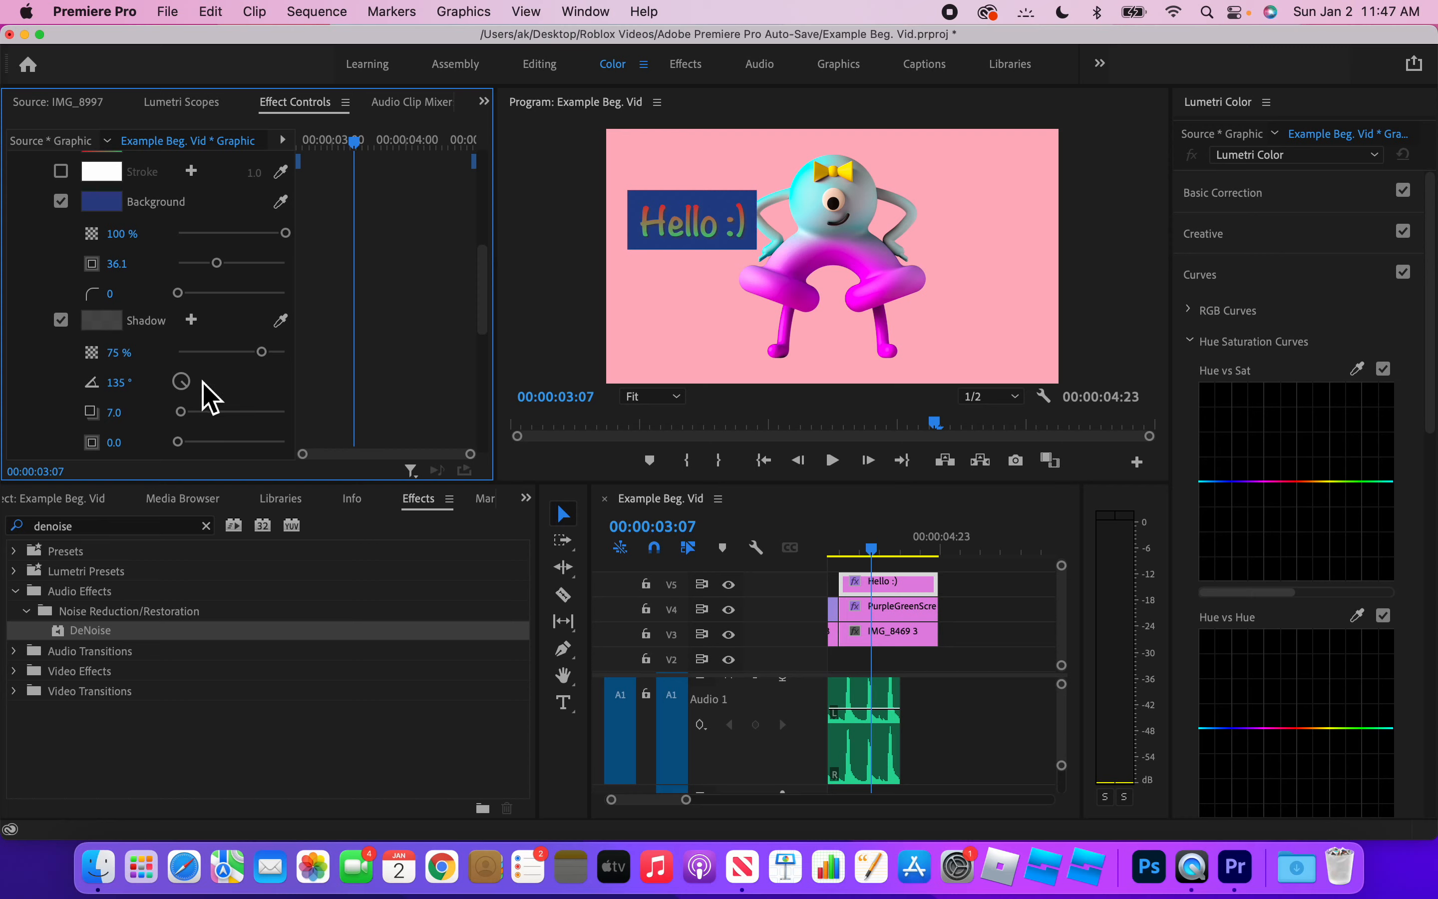
scroll(147, 369, down, 2)
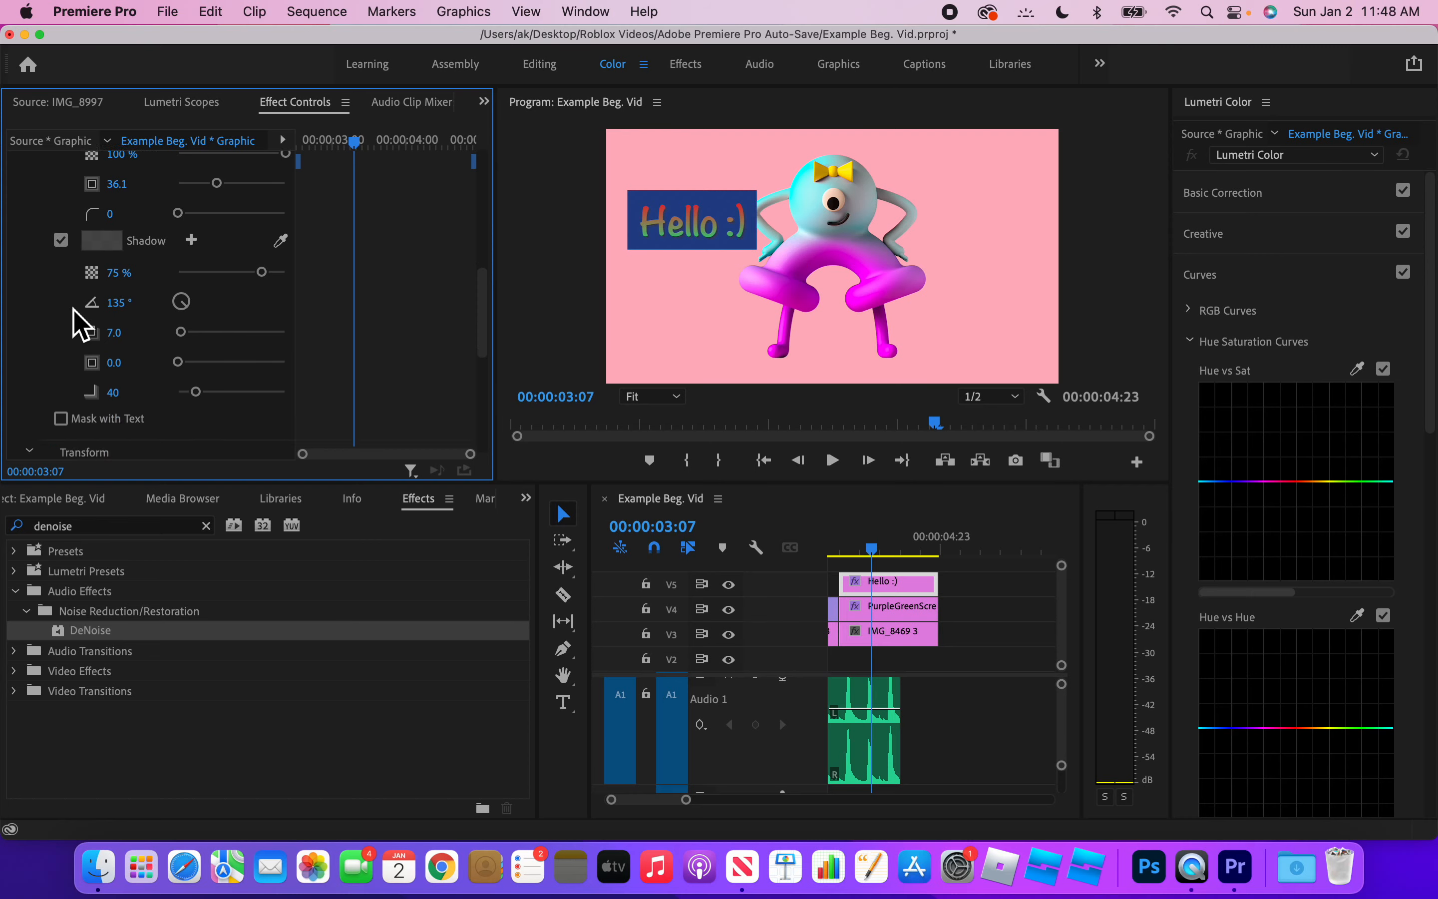
click(61, 244)
Disable the background behind the "Hello :)" text and enable a stroke with a width of 23.0.
scroll(59, 241, up, 5)
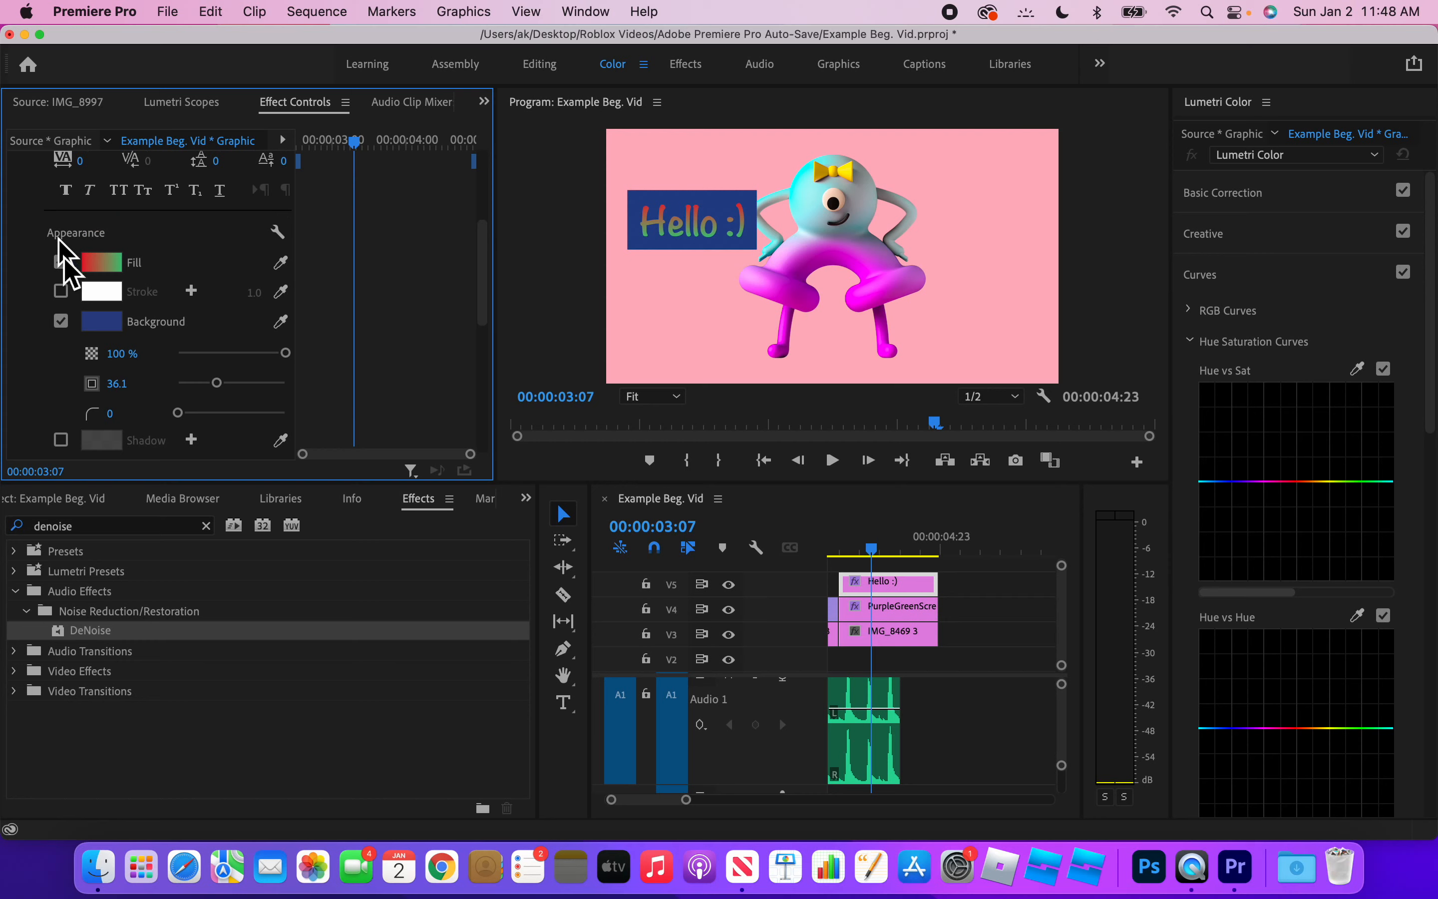
click(61, 322)
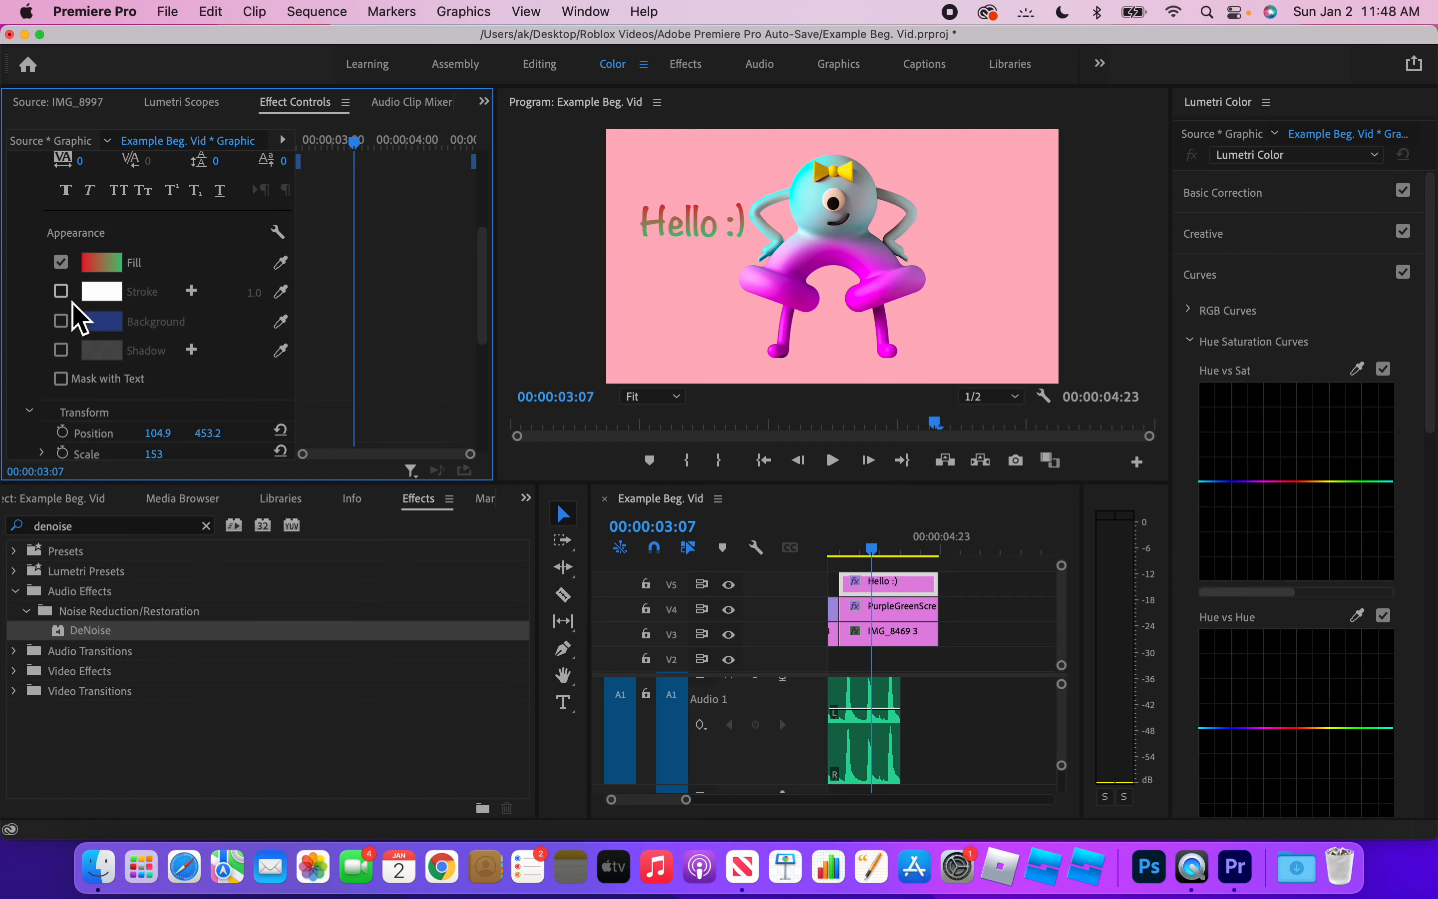
click(61, 291)
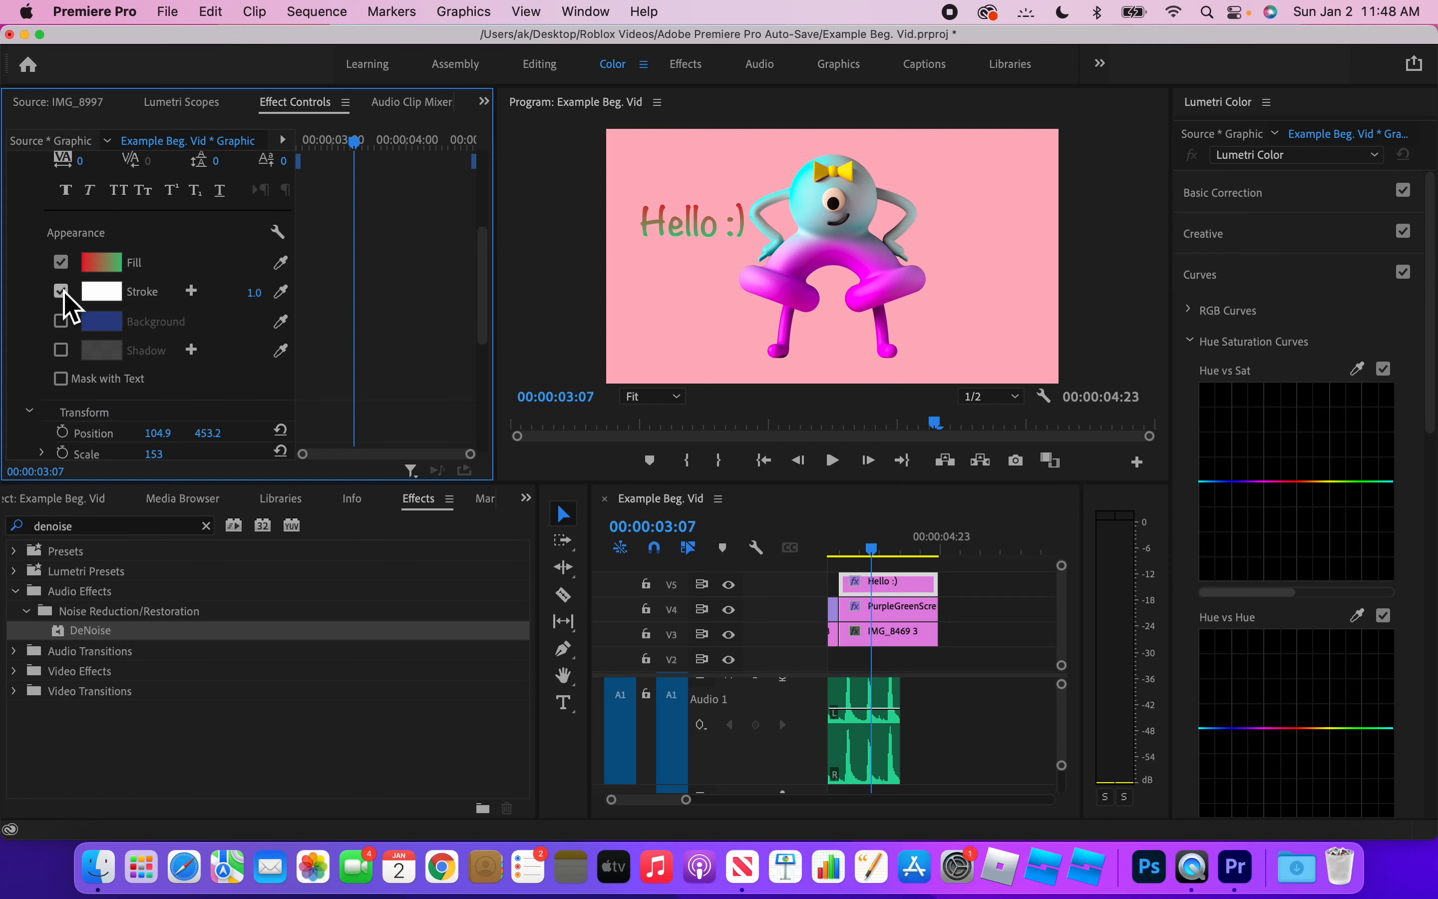
click(259, 302)
text(12)
key(Return)
drag(254, 294, 267, 293)
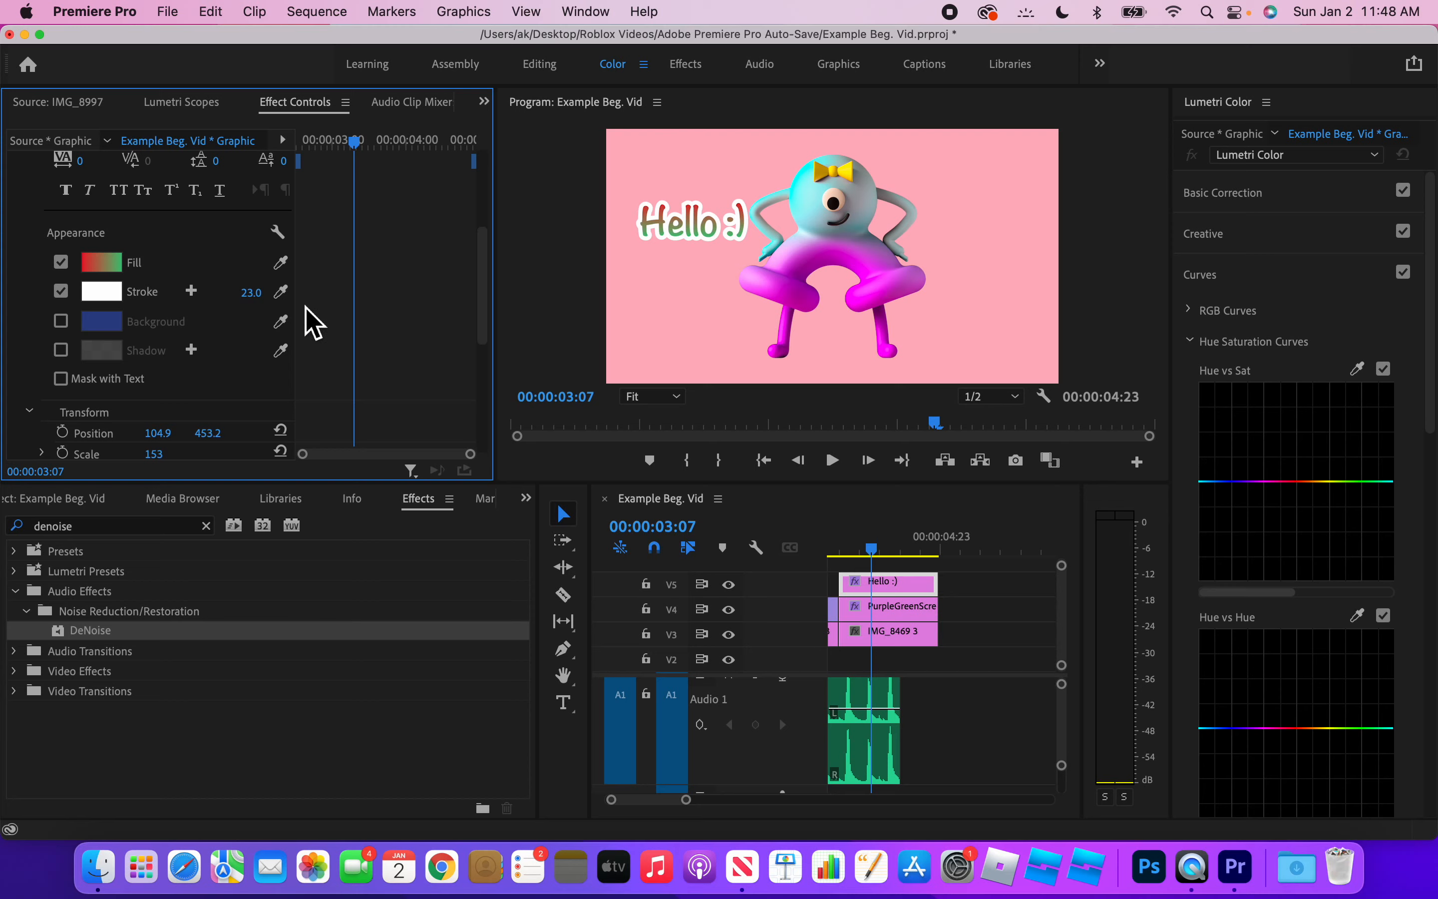
Set the text stroke's colour to light blue, 90BCD8.
click(101, 292)
click(533, 587)
drag(534, 587, 515, 602)
drag(594, 502, 593, 533)
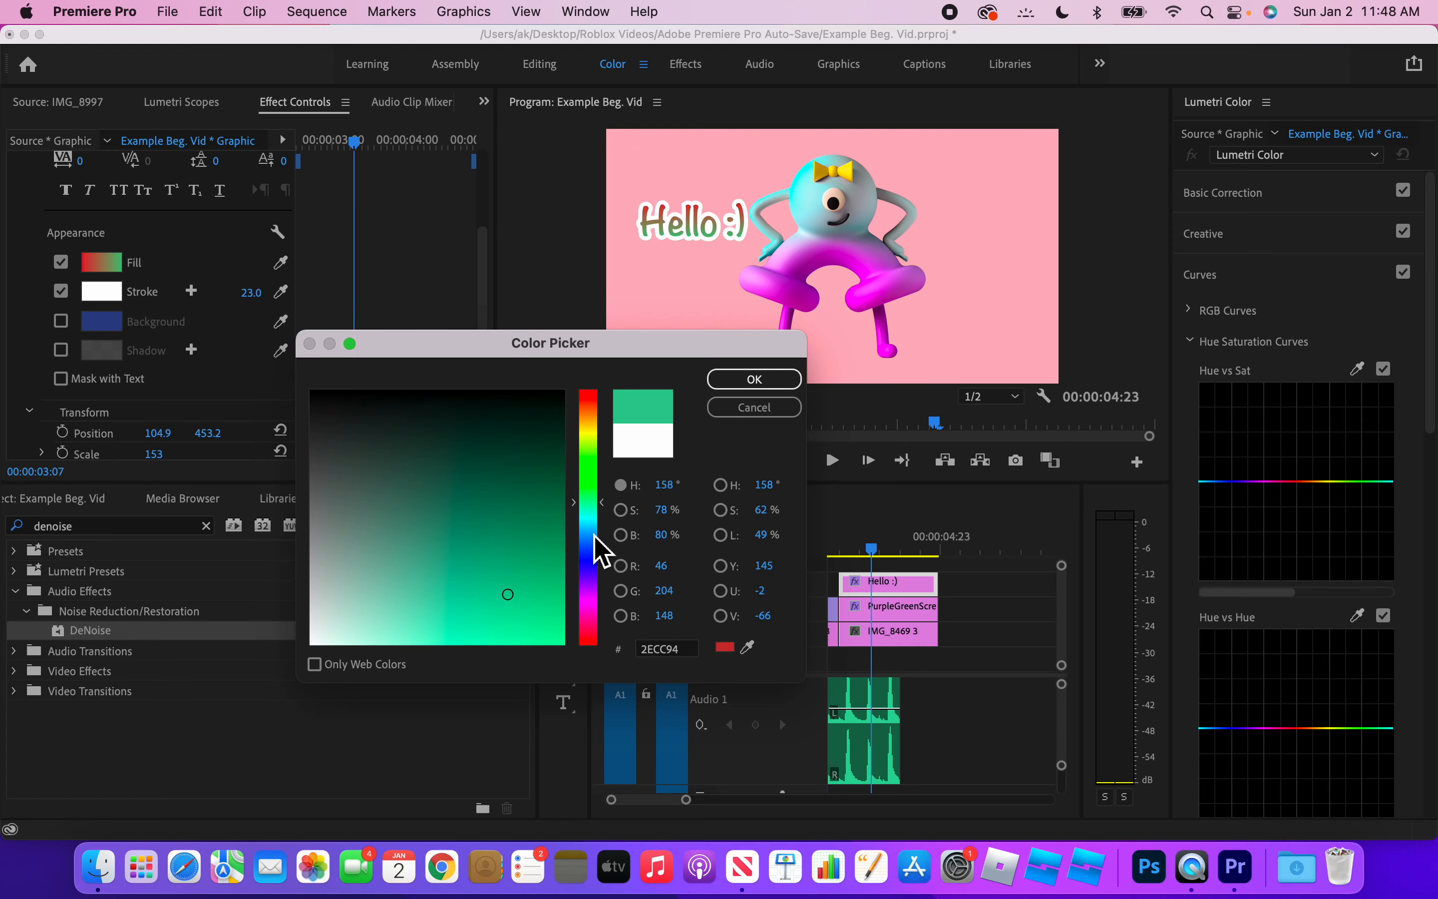
click(504, 530)
click(403, 614)
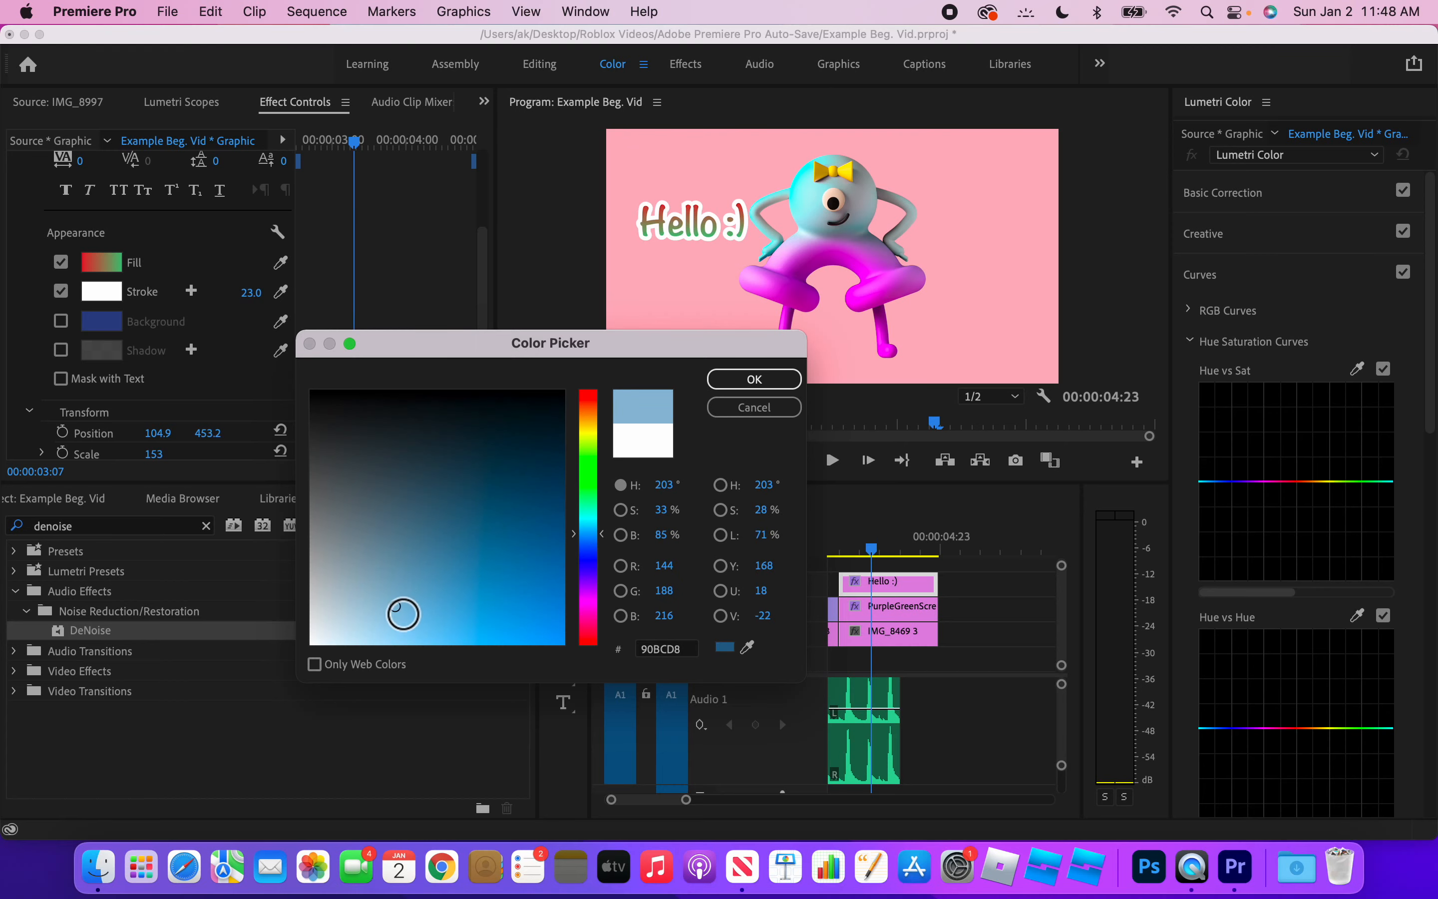
click(762, 384)
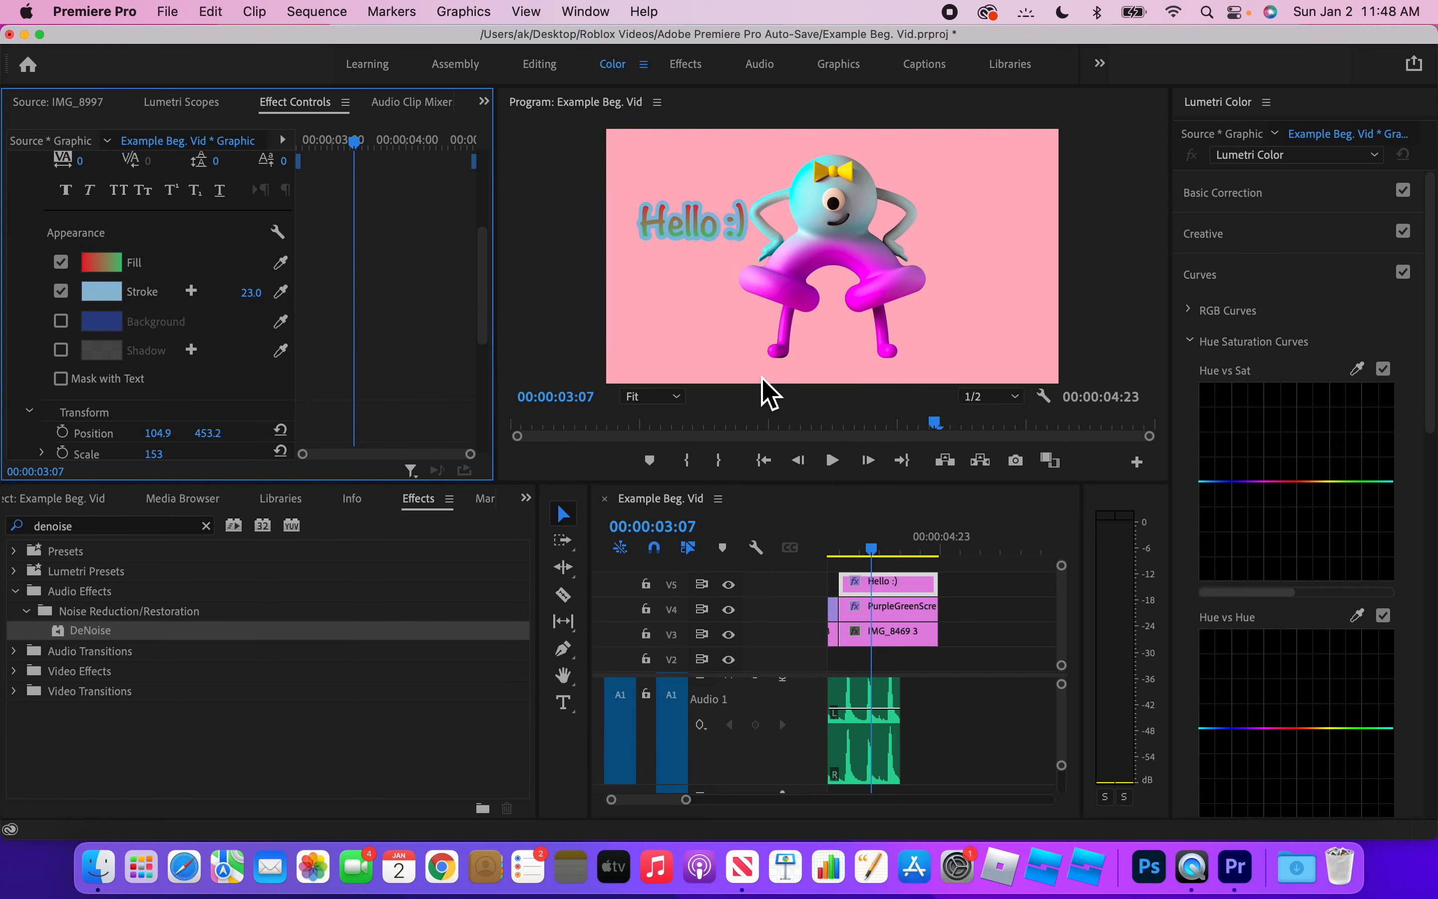
Change the text stroke's colour back to white.
click(113, 294)
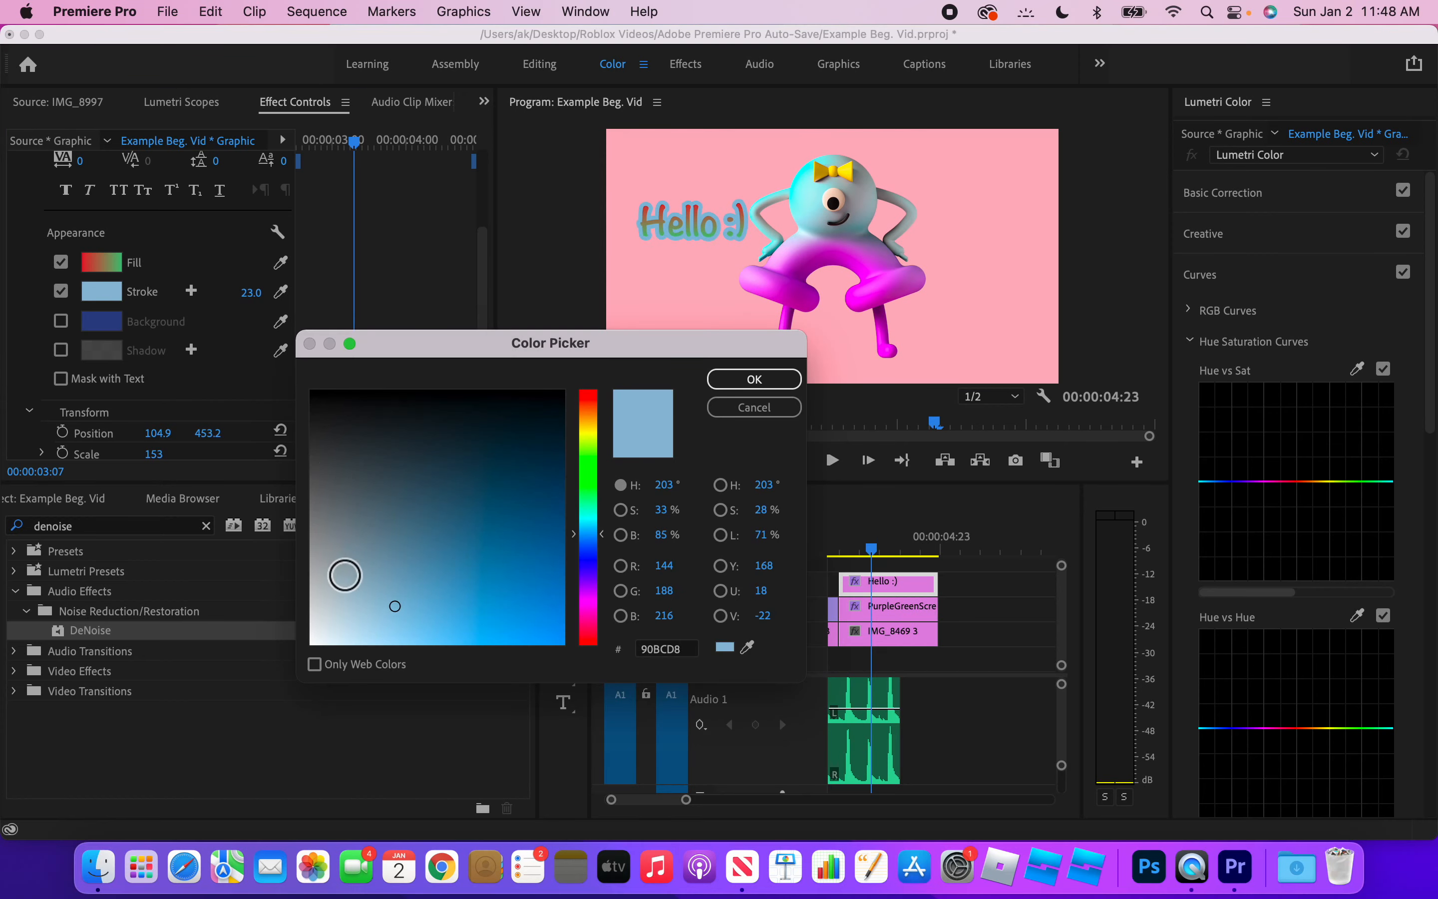
drag(395, 606, 313, 662)
click(754, 379)
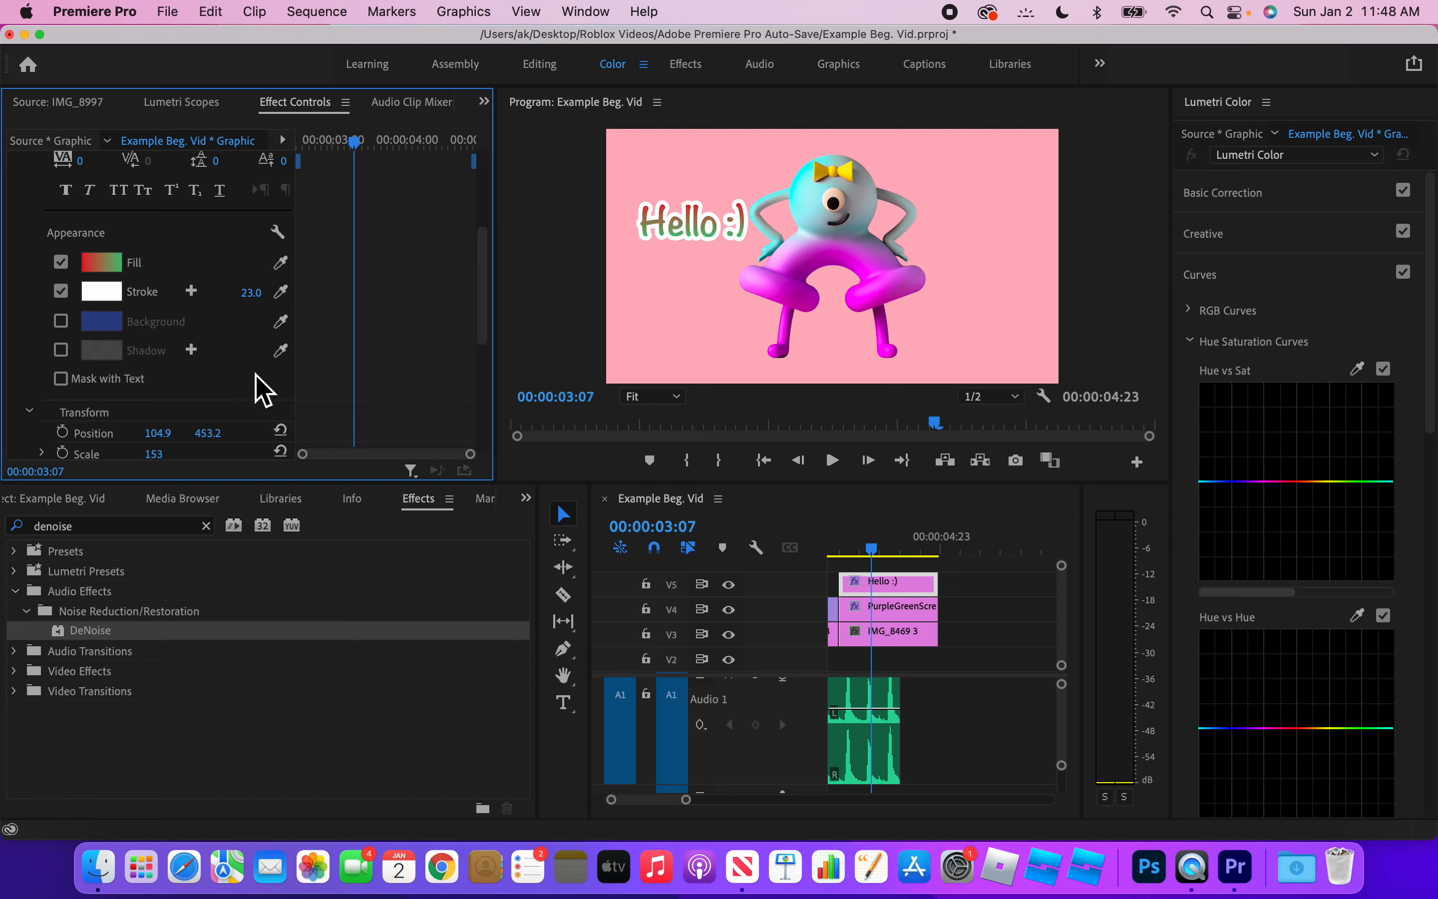
Move the "Hello :)" text to position 53.9, 547.2 and start keyframing its position at 00:00:02:12.
scroll(202, 303, down, 3)
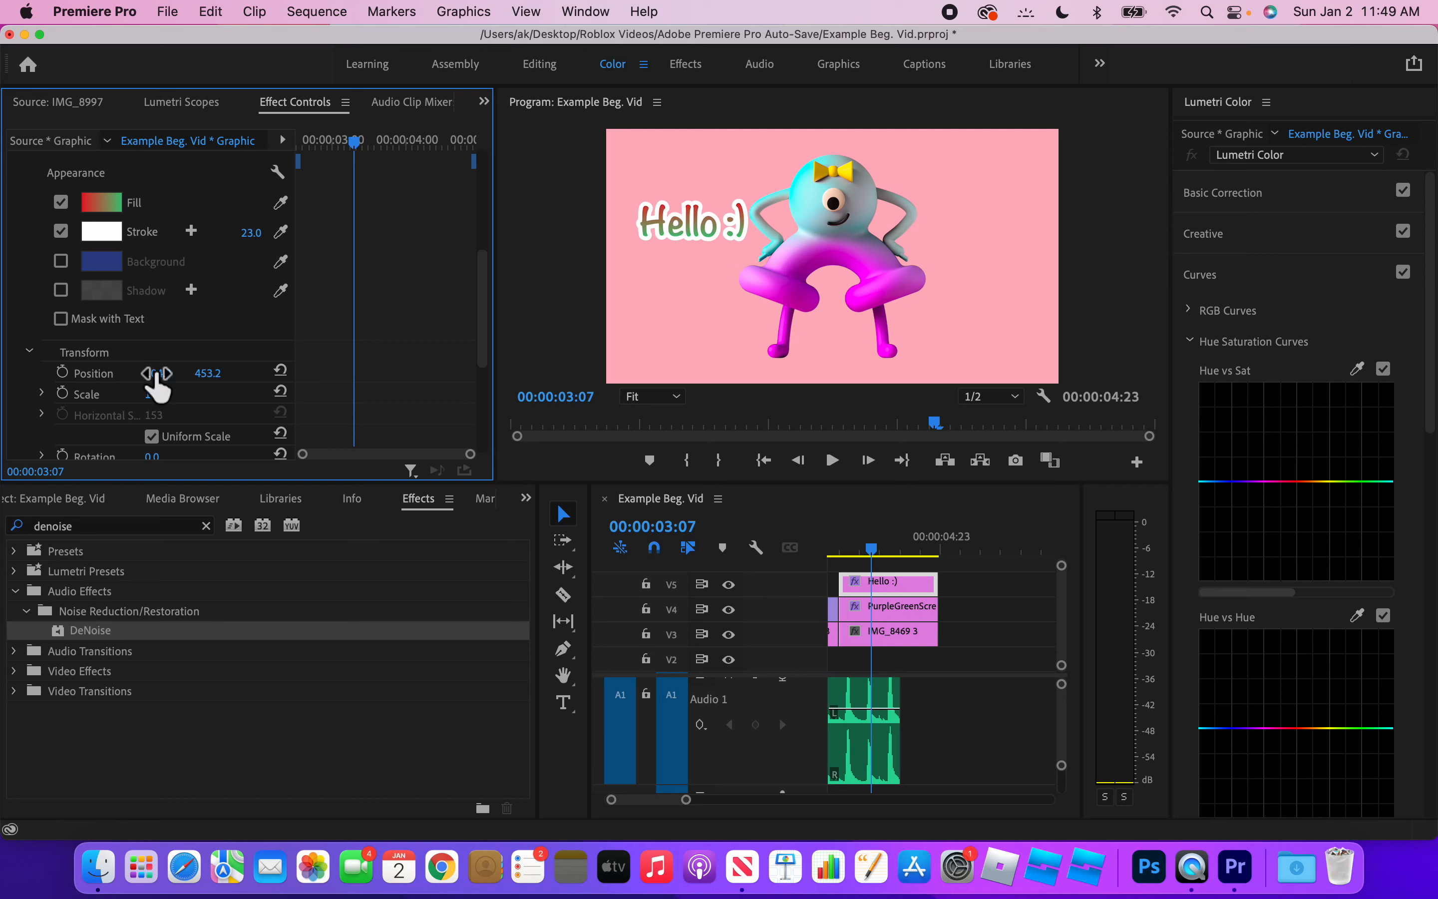
drag(157, 373, 226, 374)
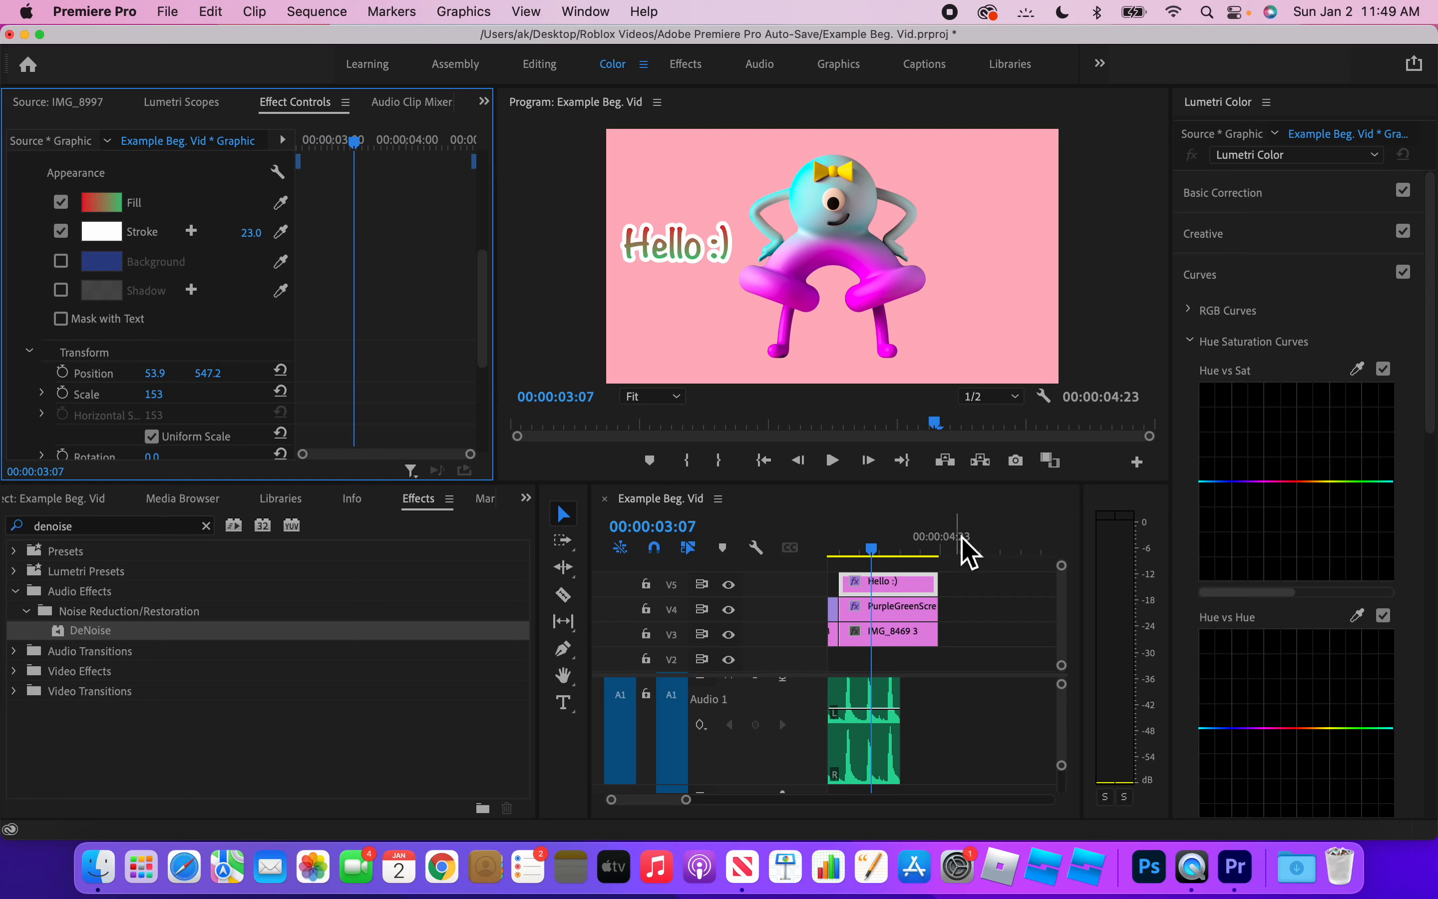
click(873, 547)
drag(874, 548, 872, 550)
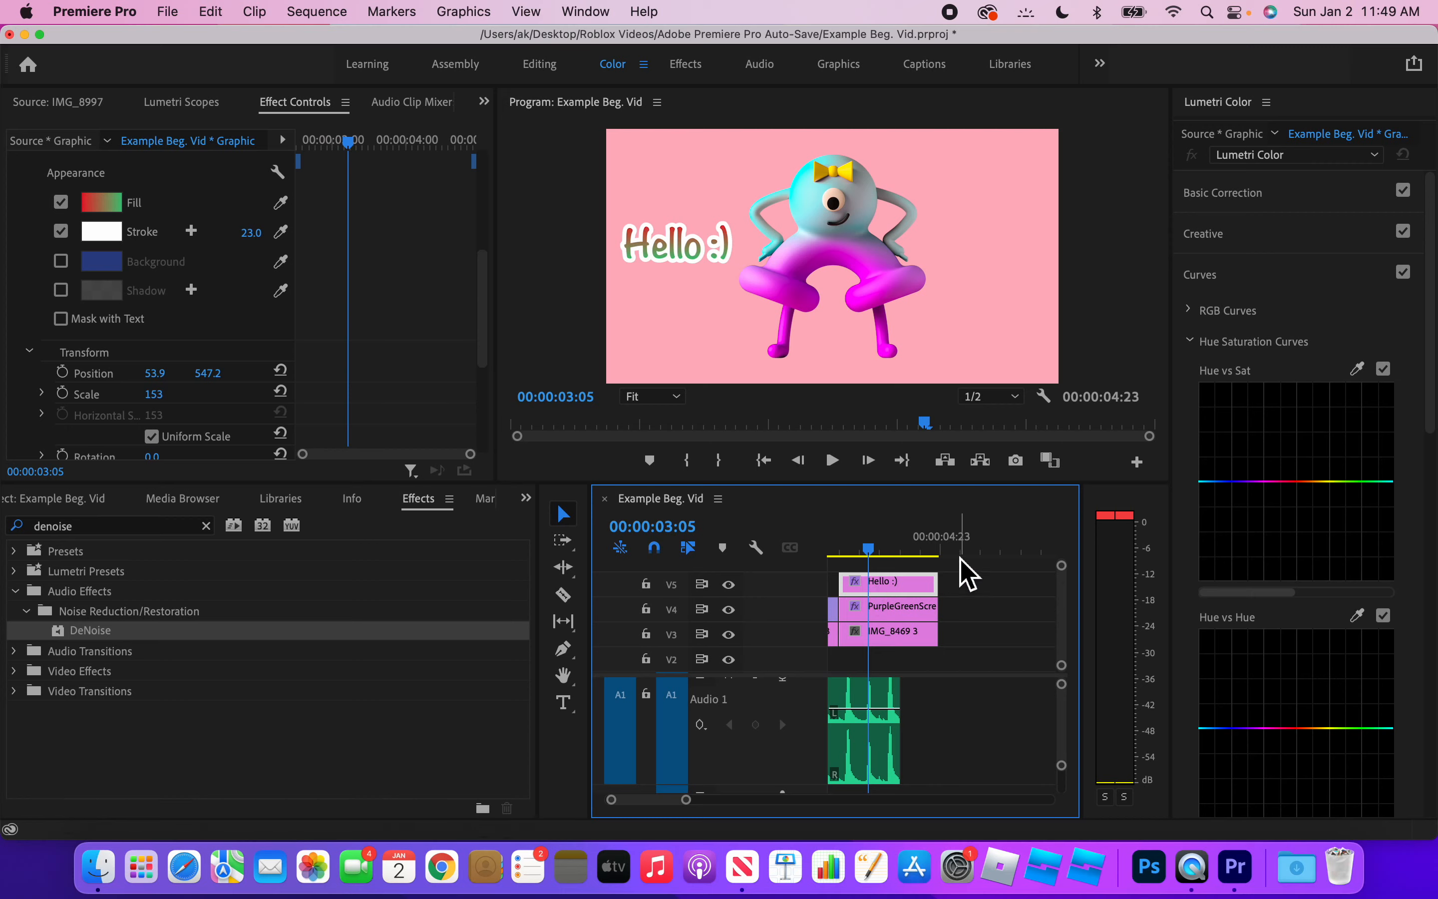
drag(859, 551, 843, 545)
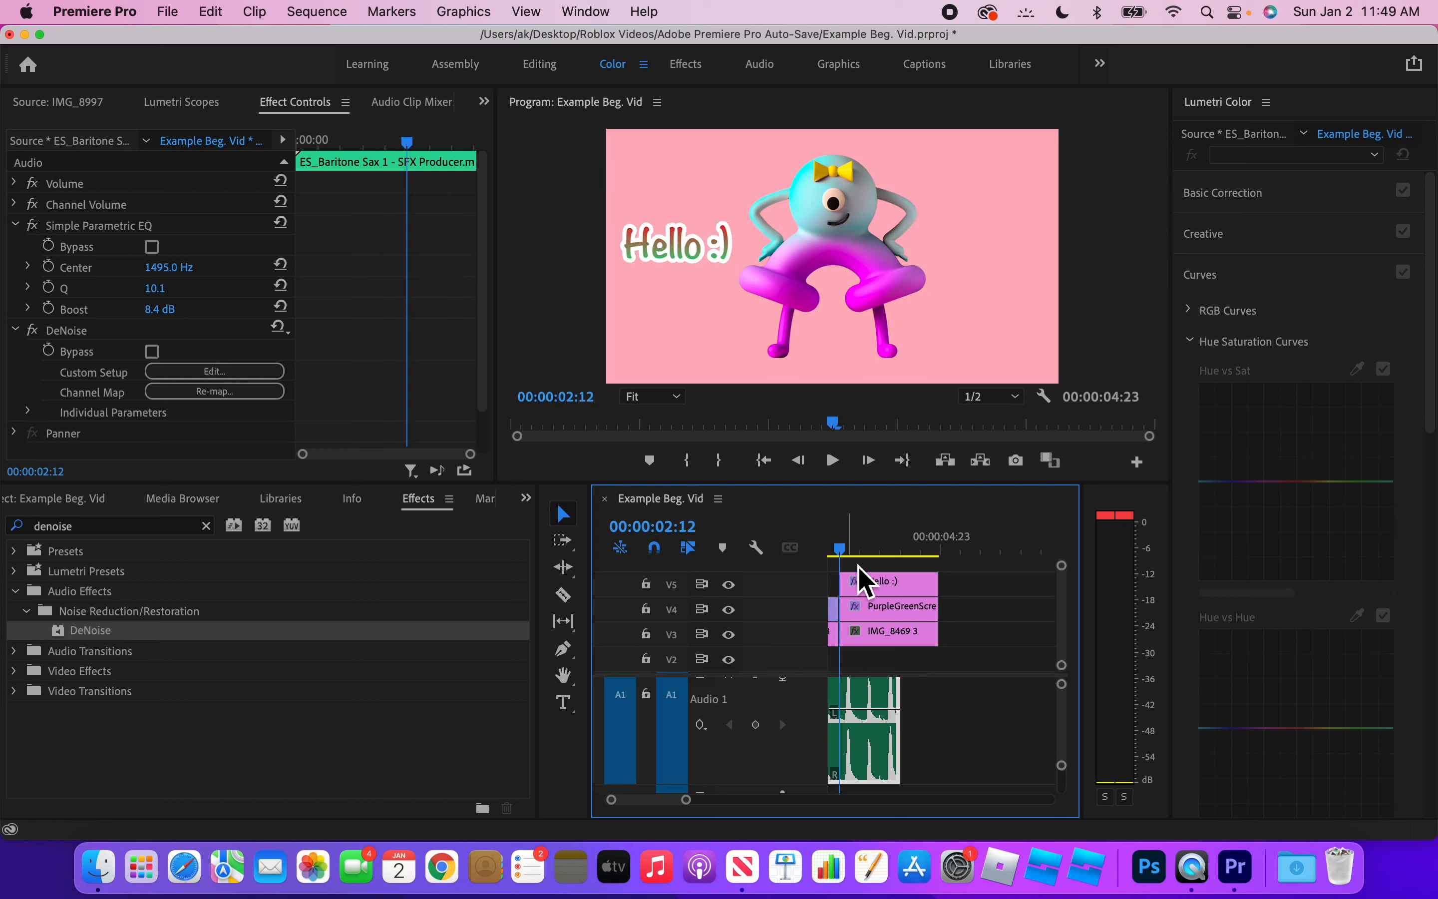
click(878, 583)
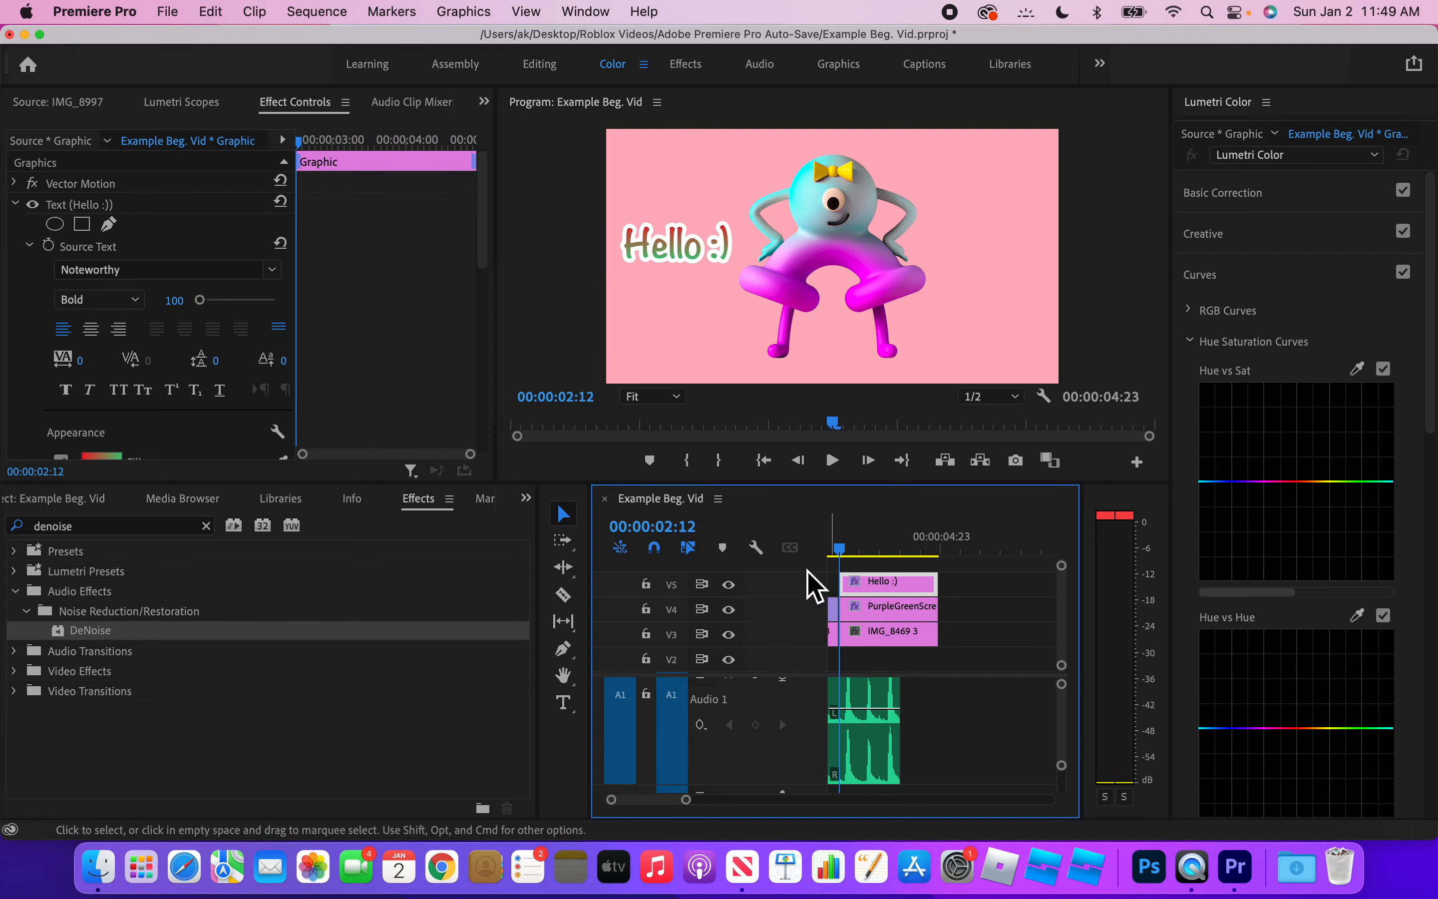
scroll(206, 344, down, 10)
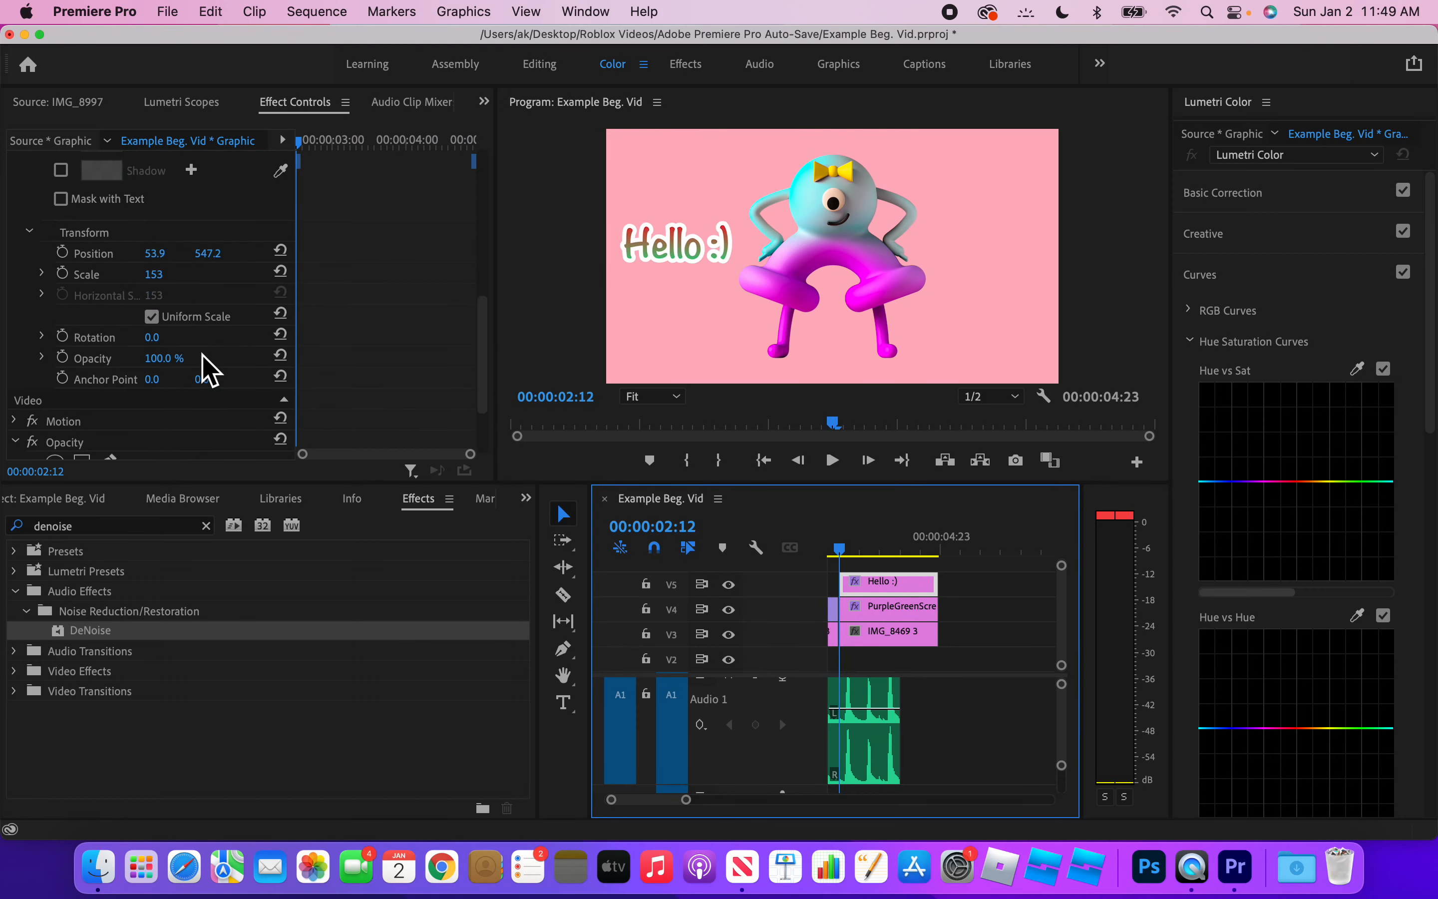
click(67, 260)
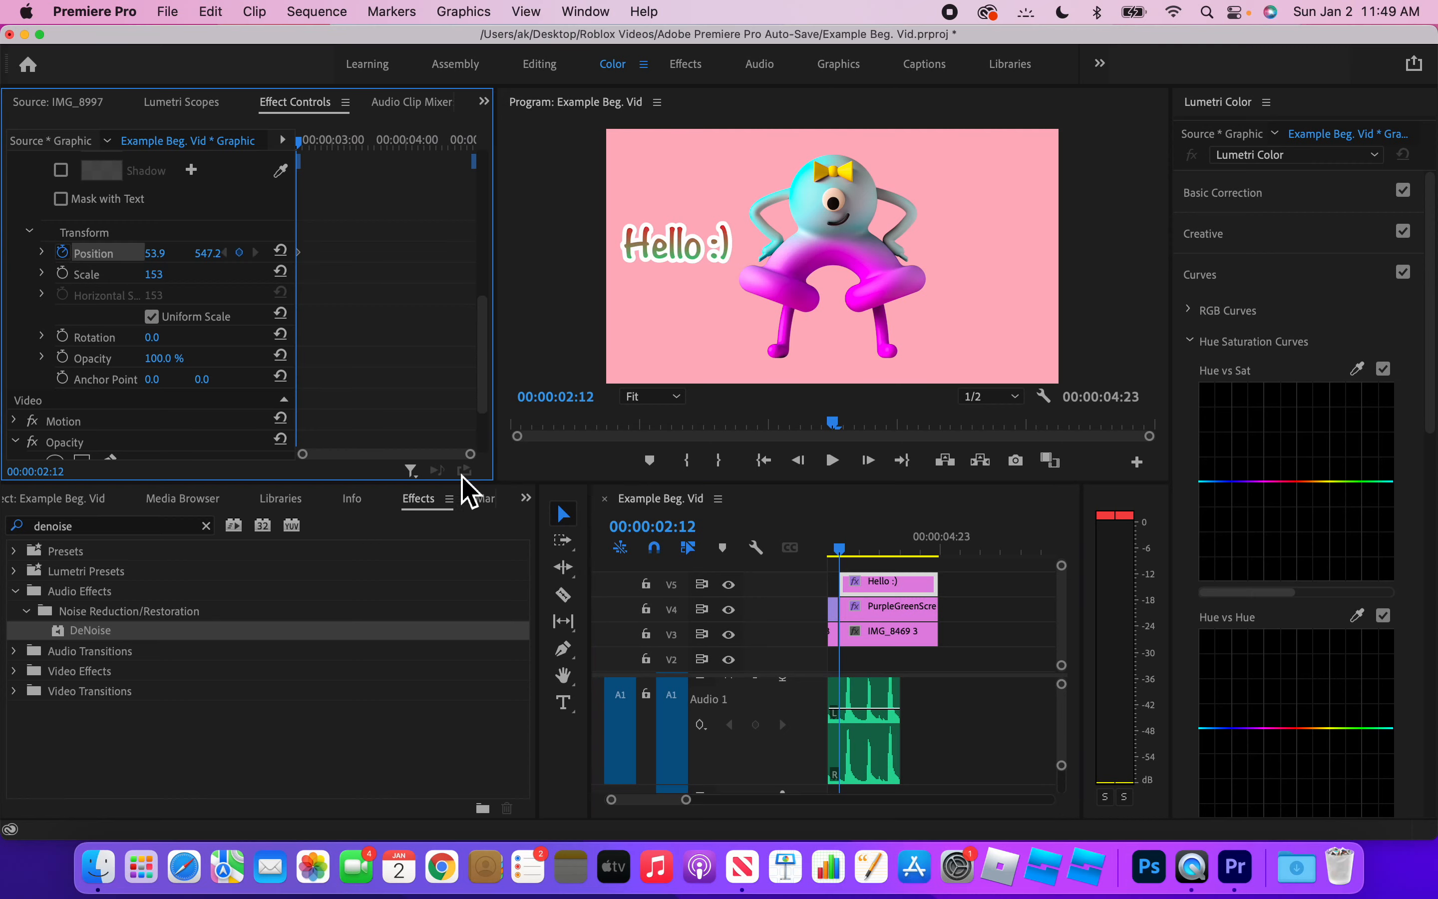
Set the text's position at the 00:00:02:12 keyframe to 1031.9, 882.2.
drag(482, 463, 438, 471)
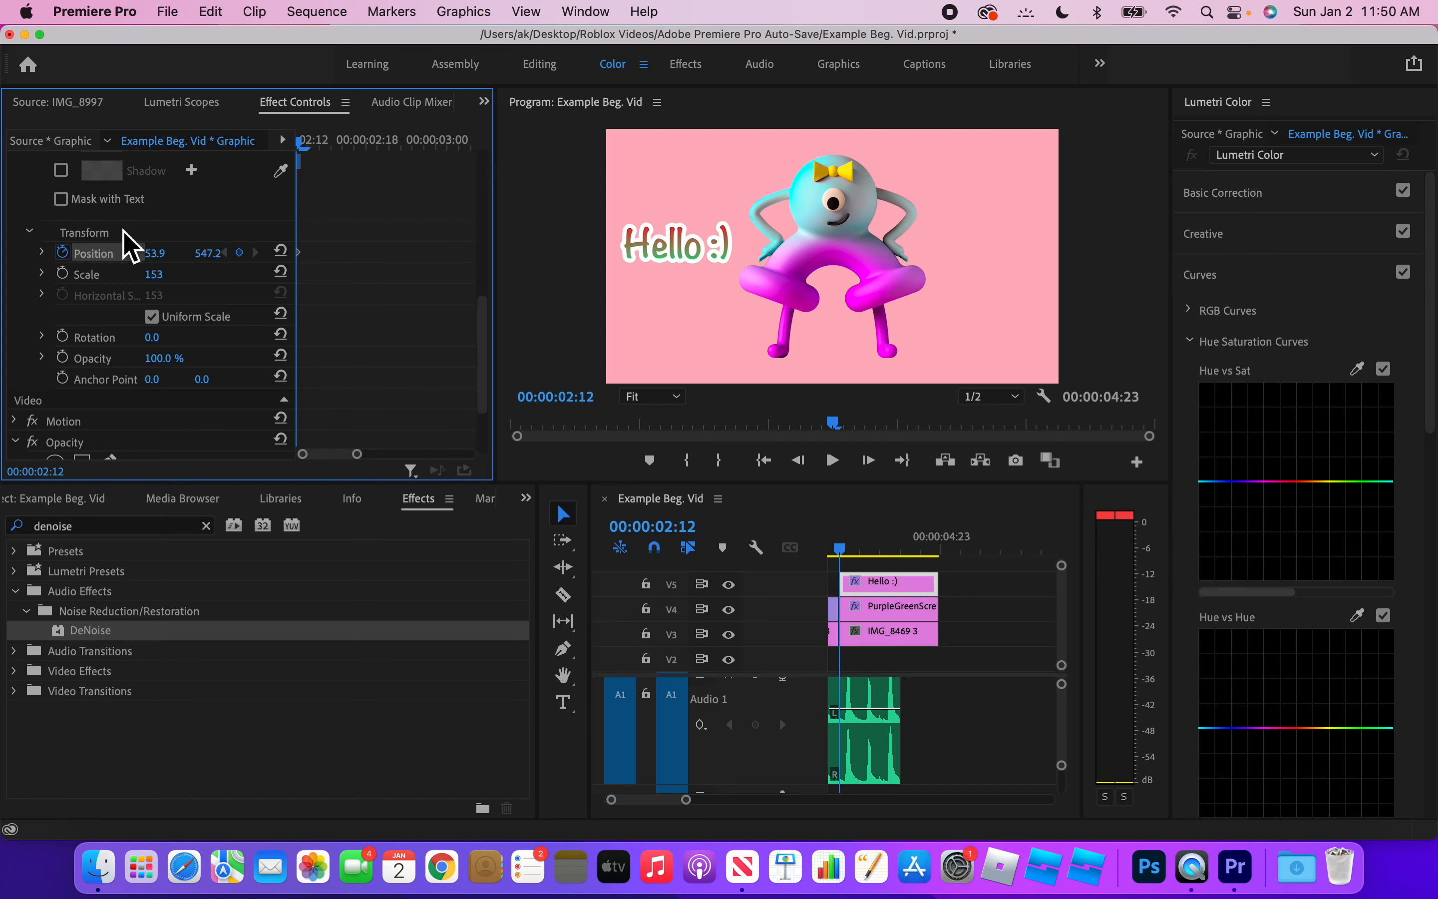
drag(156, 254, 472, 253)
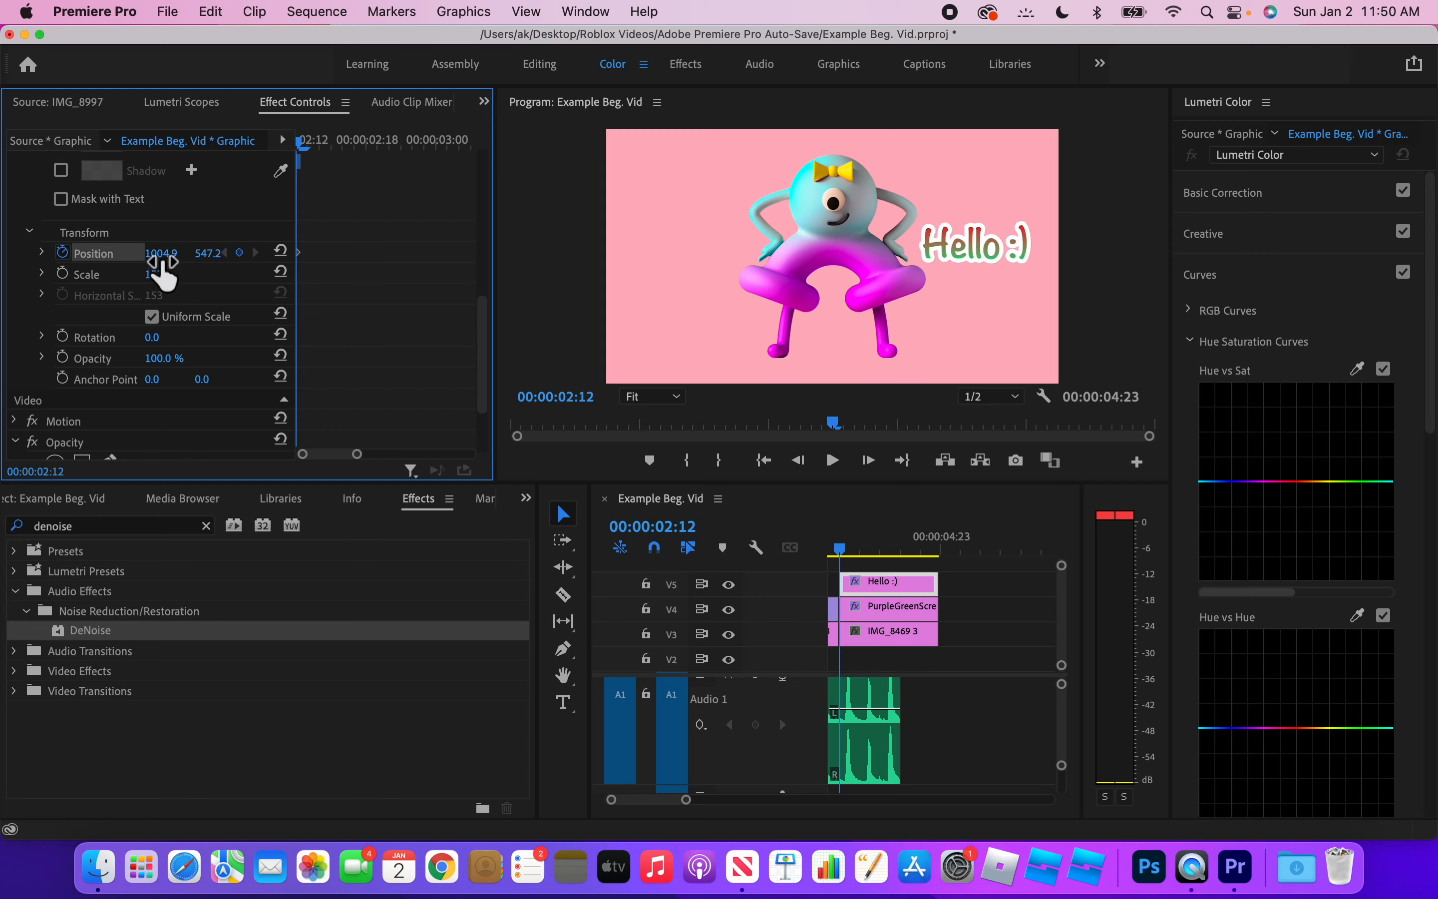
mouse_move(172, 262)
mouse_down()
mouse_move(199, 261)
mouse_move(164, 262)
mouse_move(177, 262)
mouse_up()
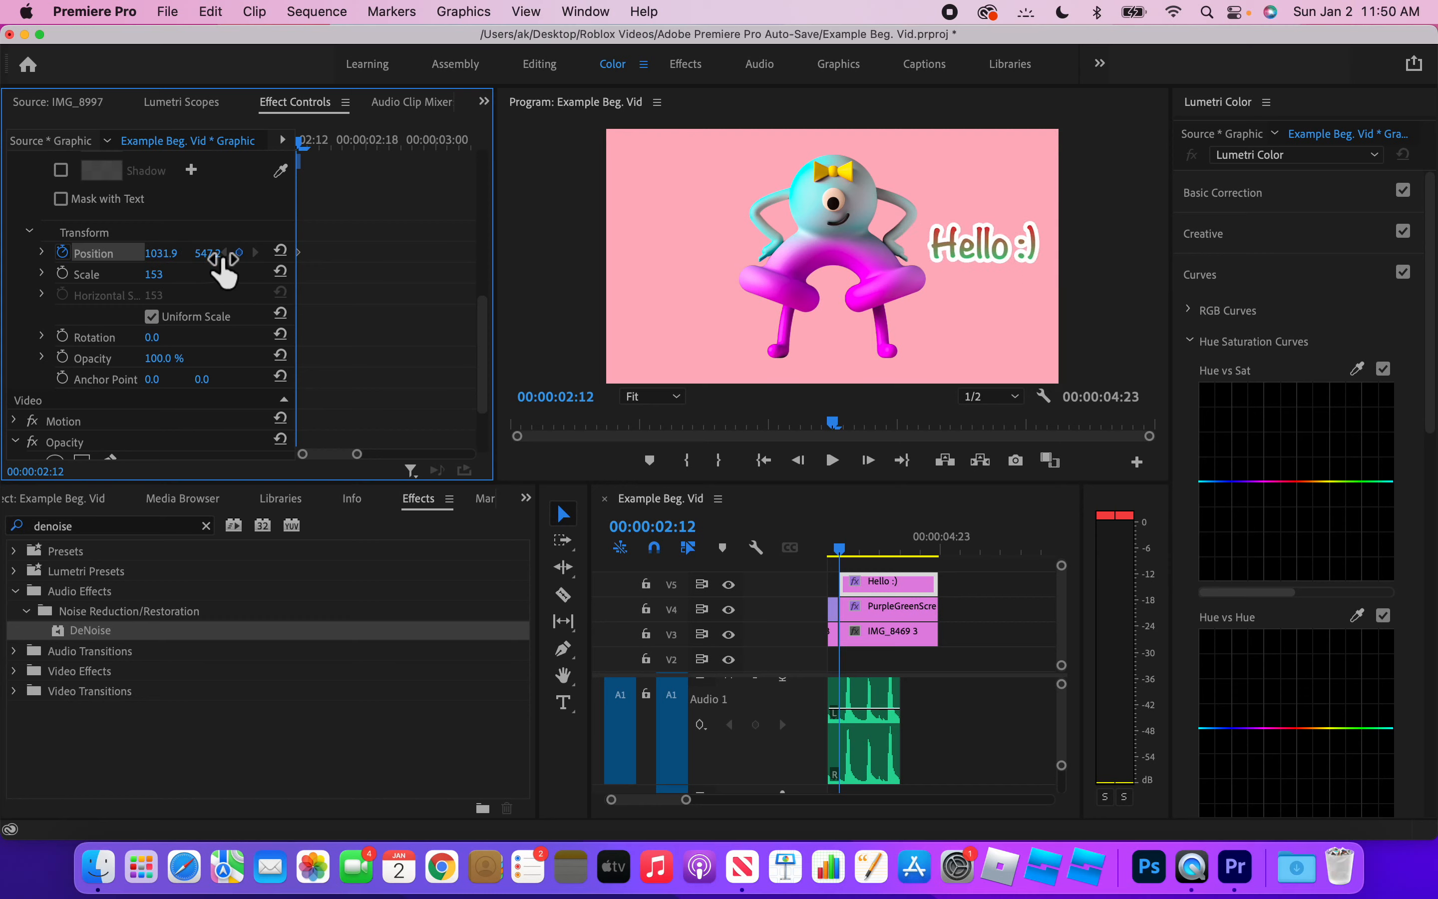
drag(206, 253, 317, 253)
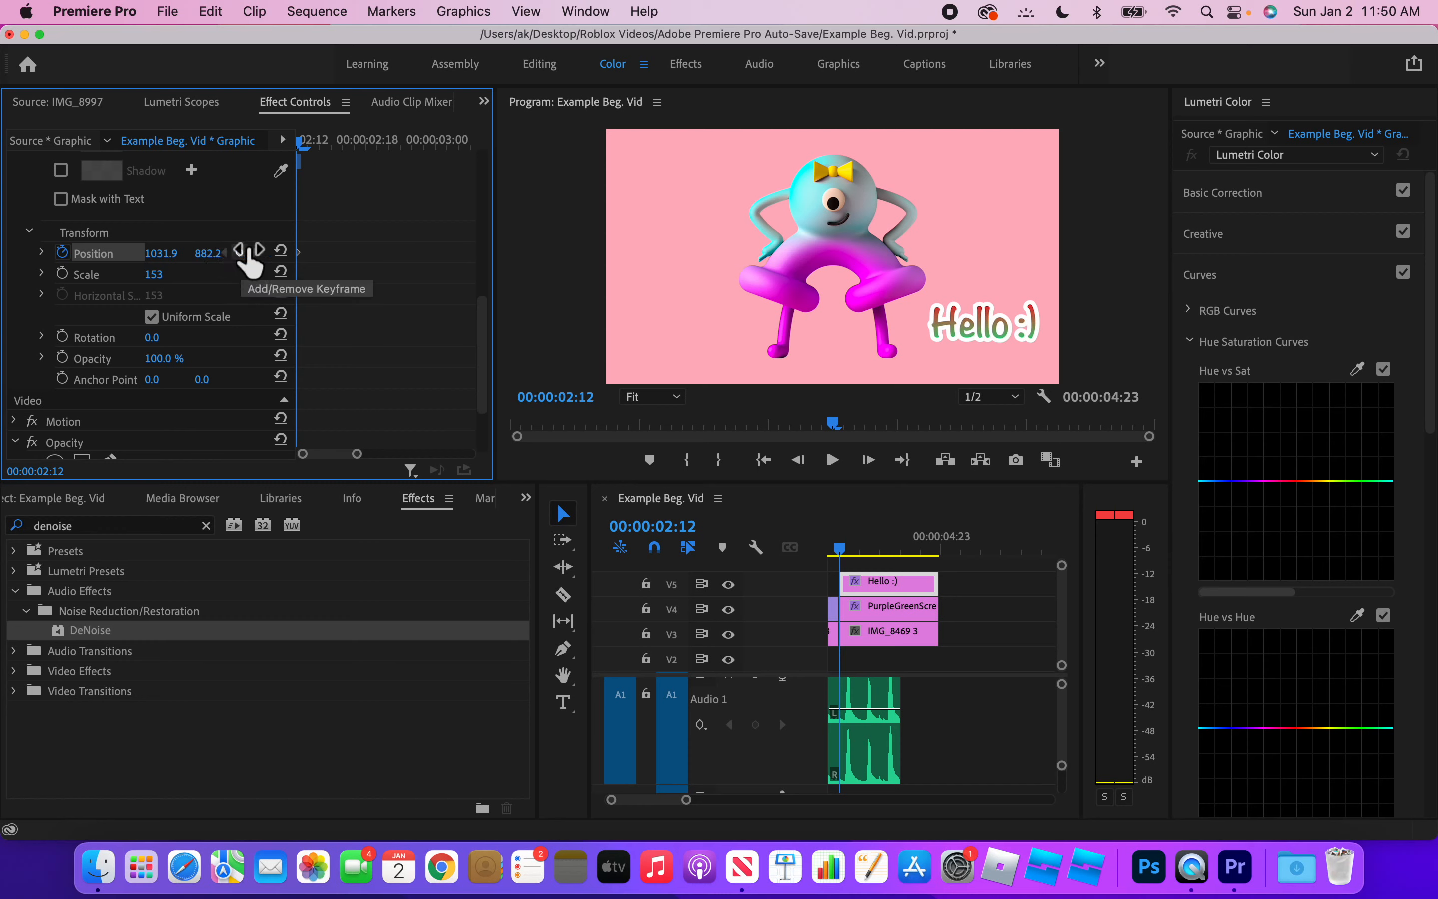
click(249, 251)
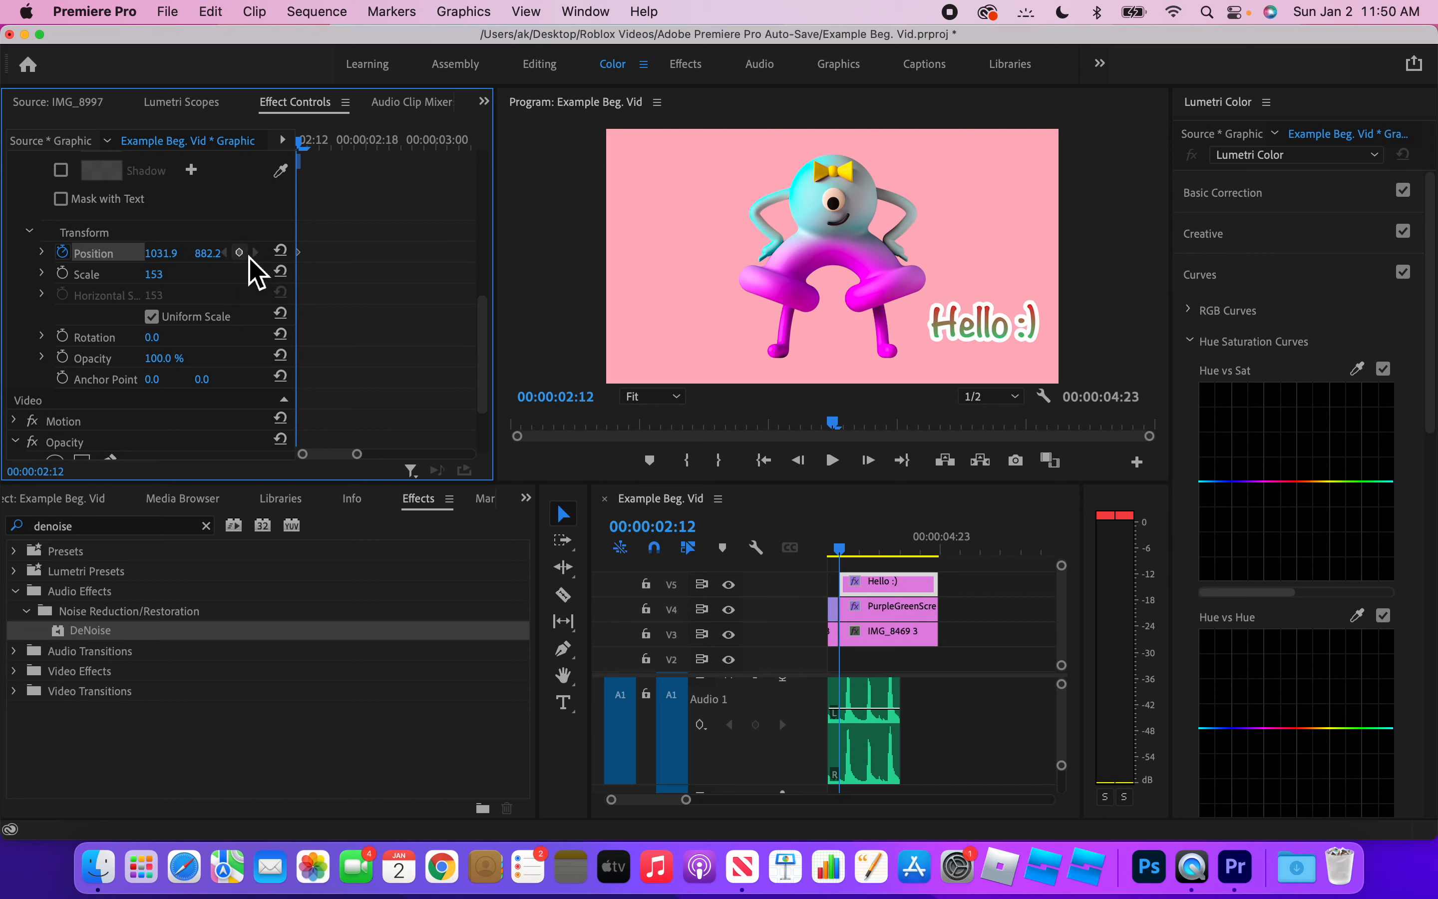
click(241, 255)
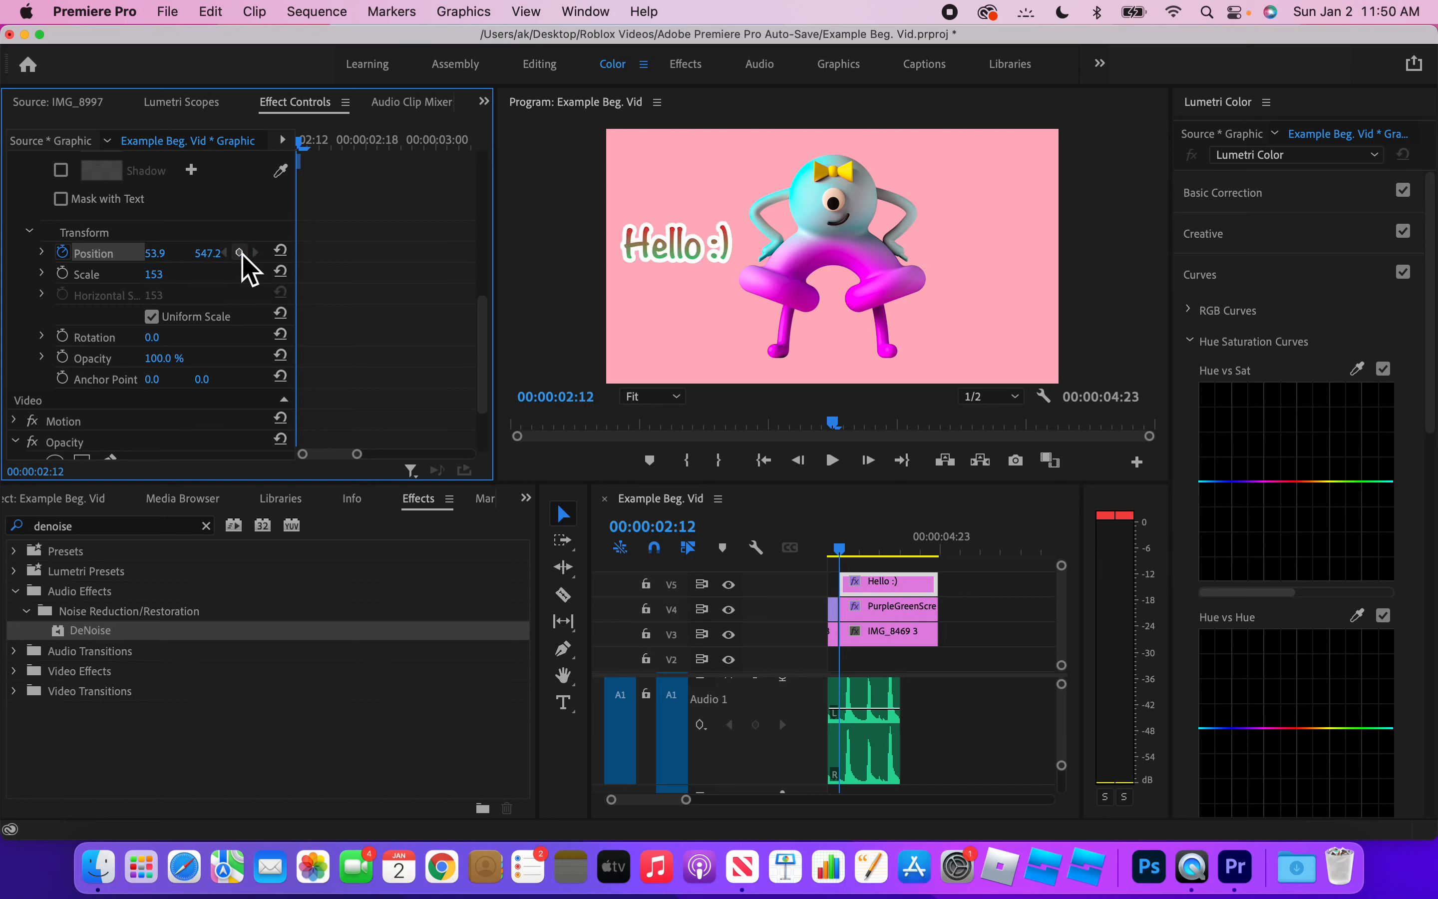
key(super+z)
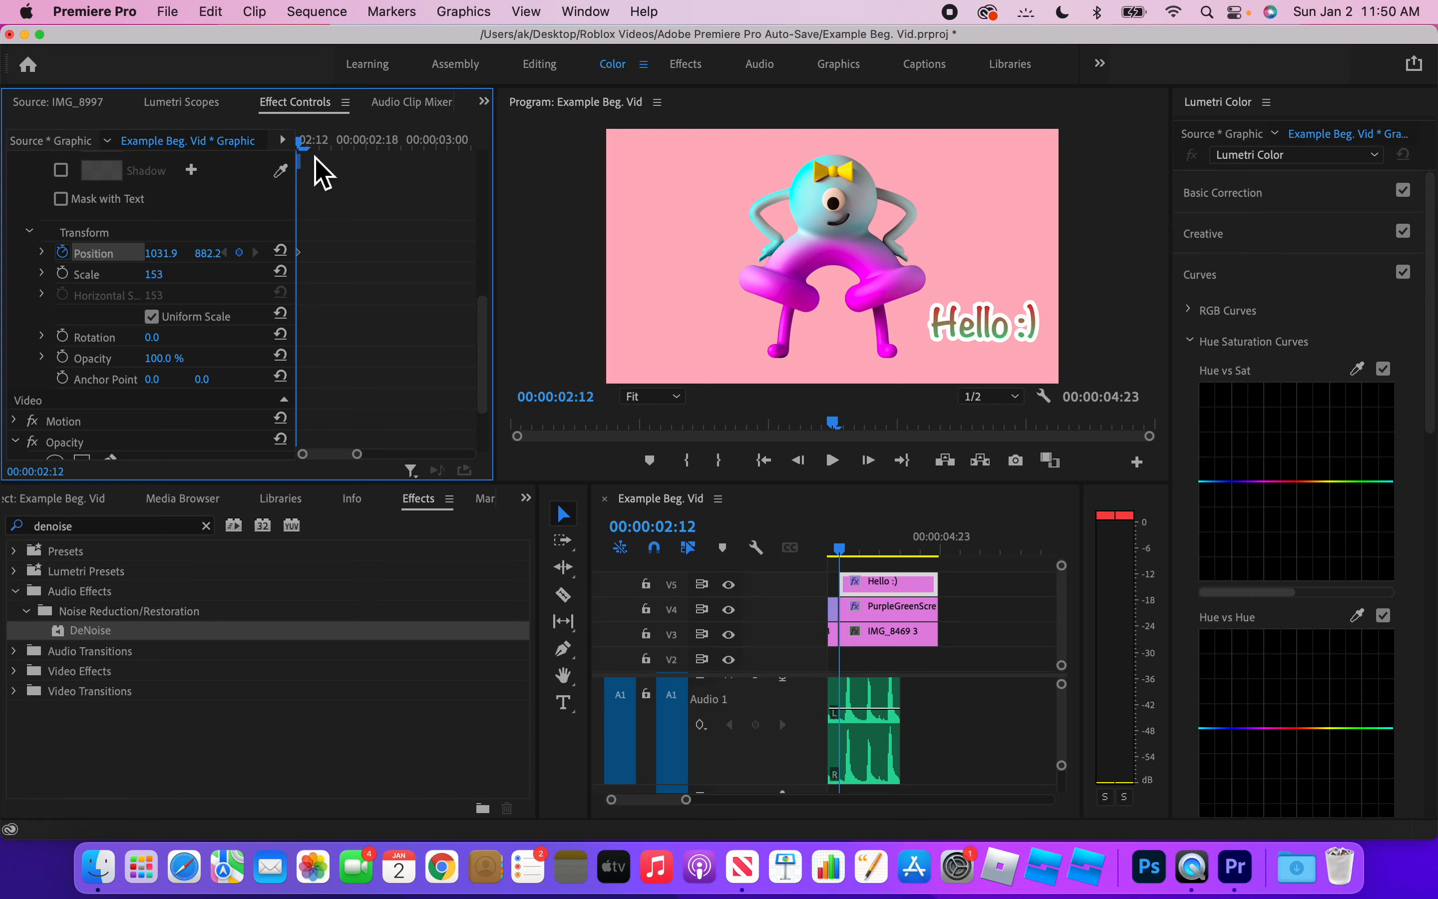
Add a second position keyframe for the text at 00:00:03:15 and play back the title section.
click(857, 549)
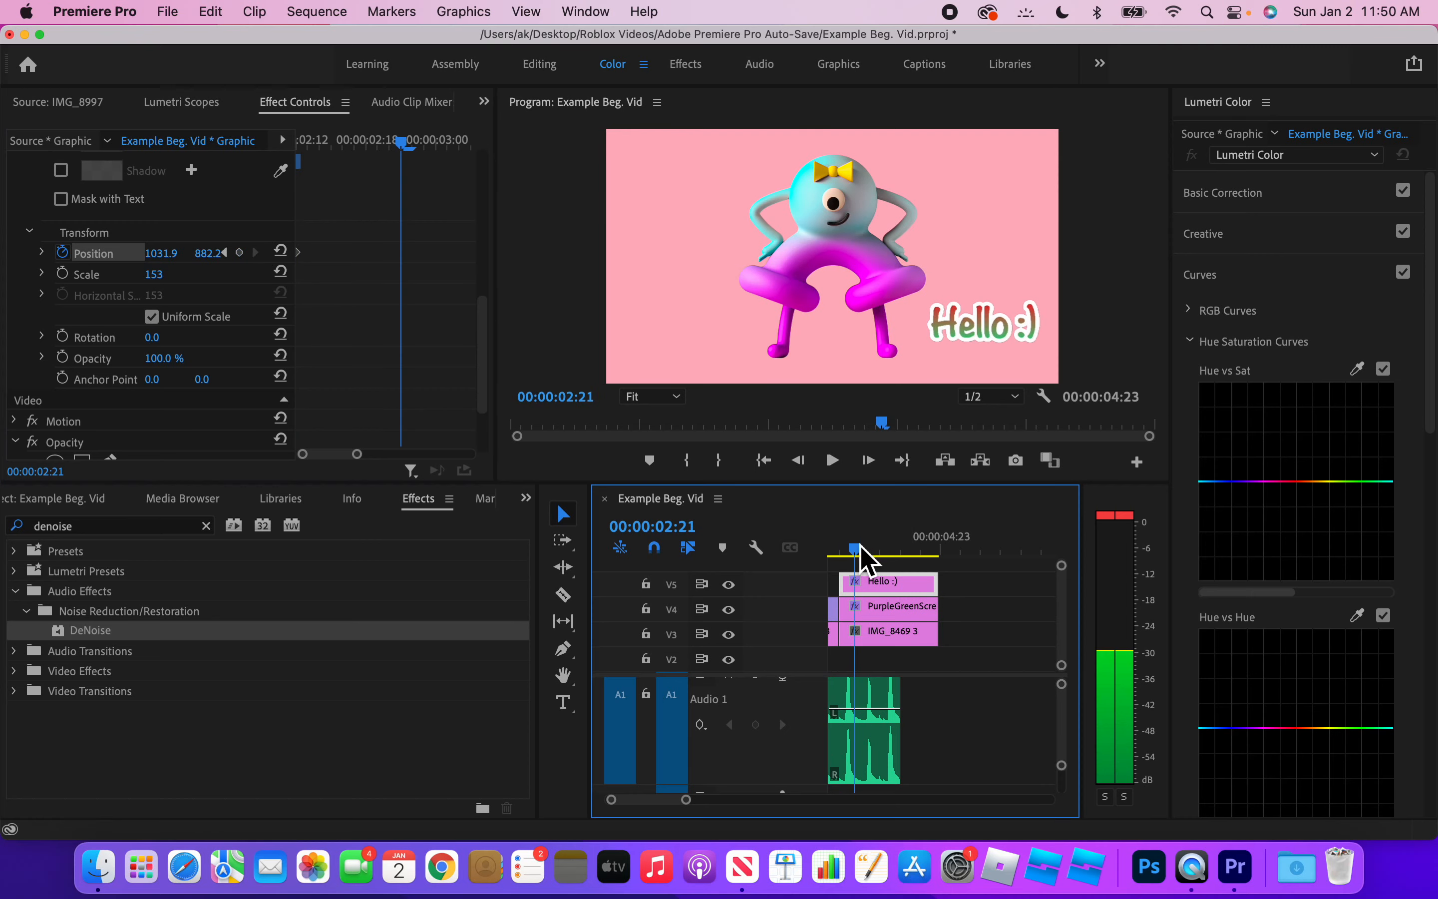
drag(861, 548, 892, 549)
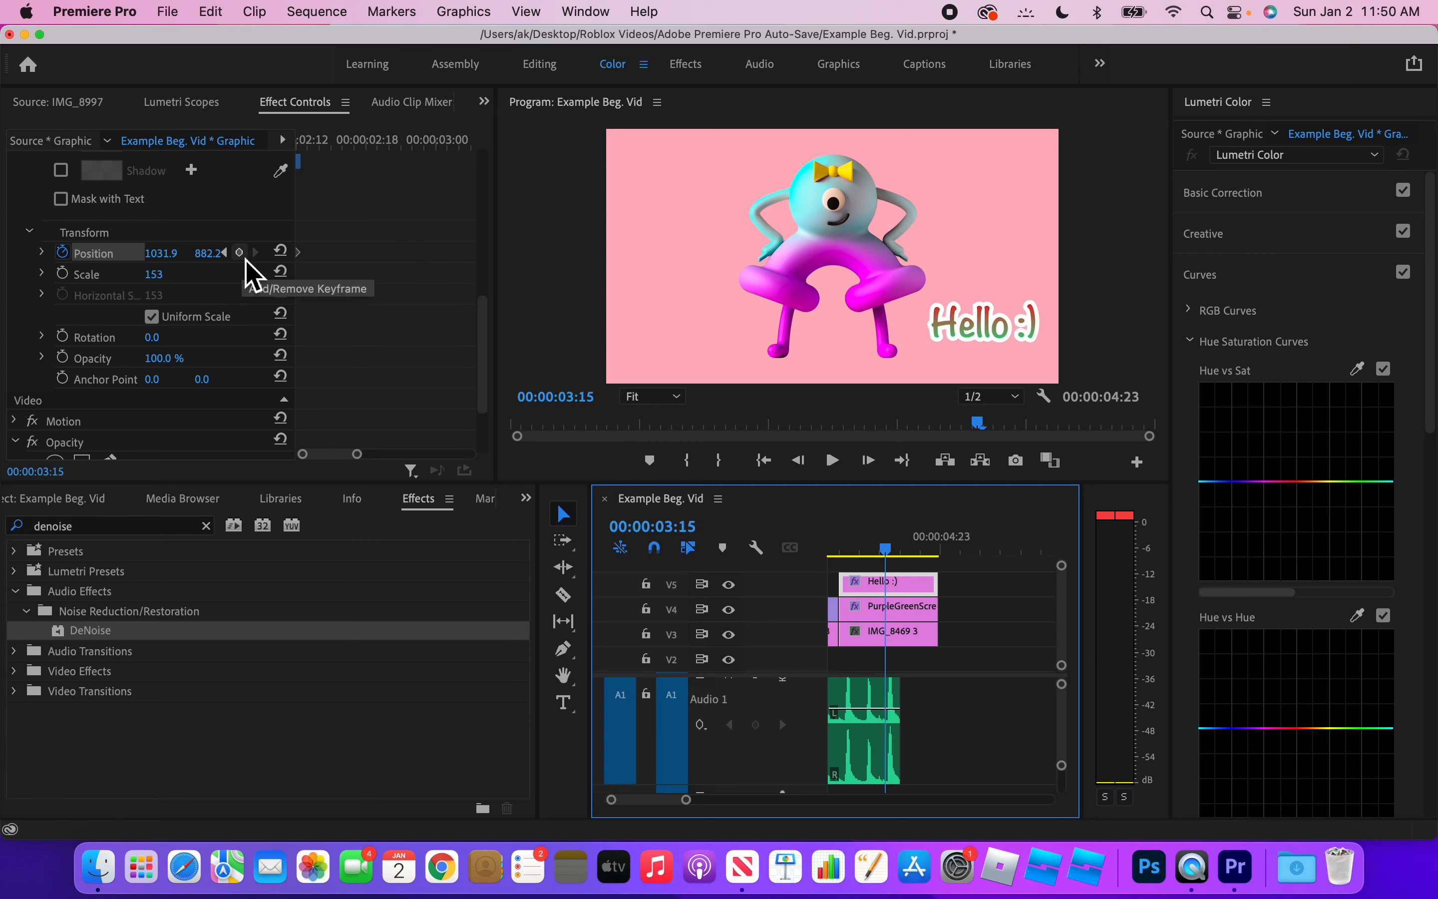
click(240, 254)
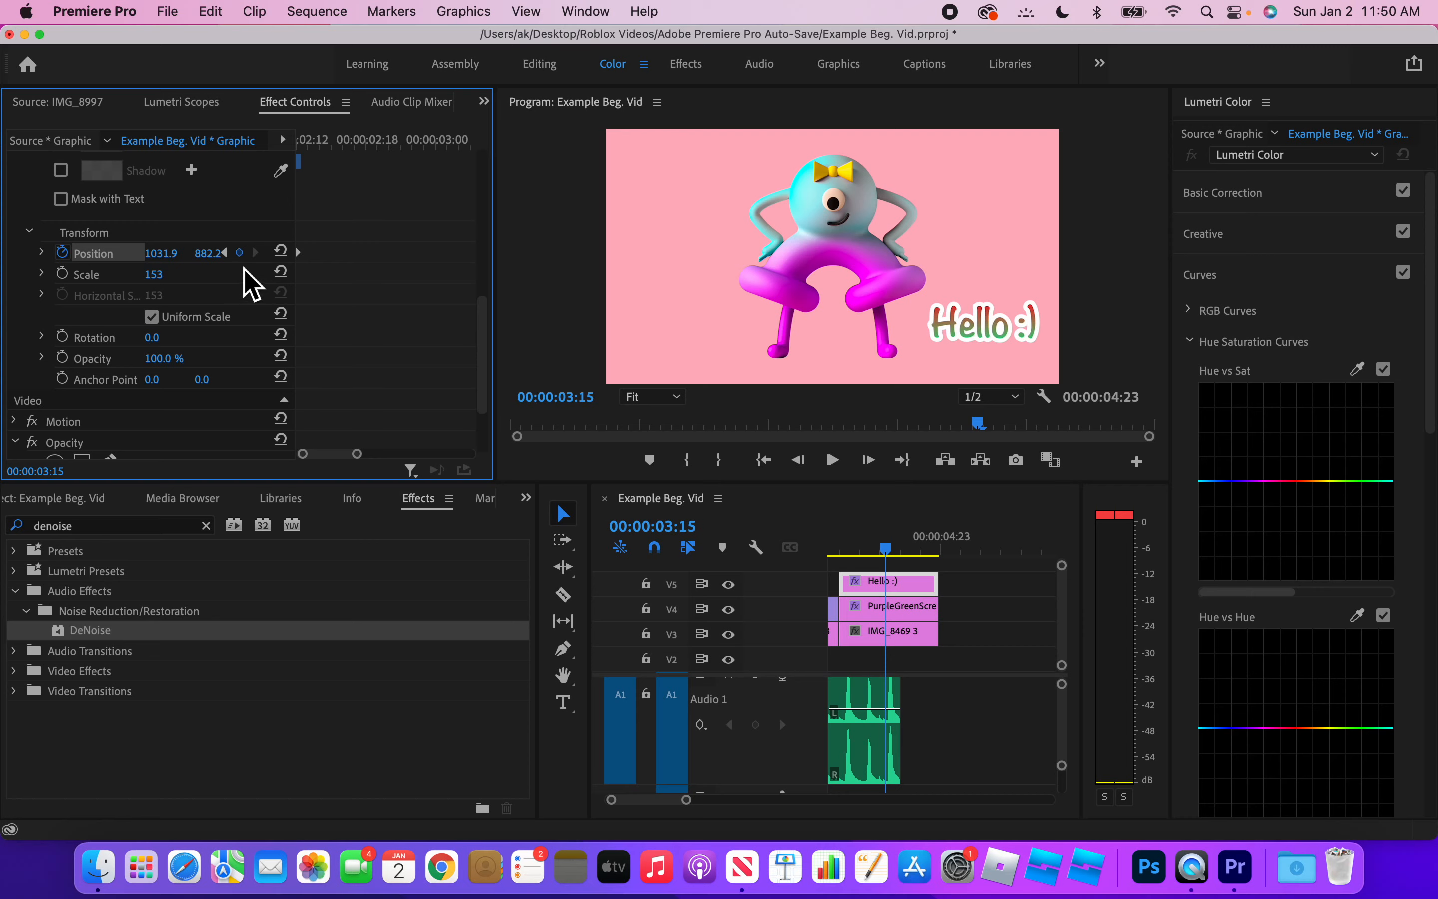
drag(357, 454, 420, 455)
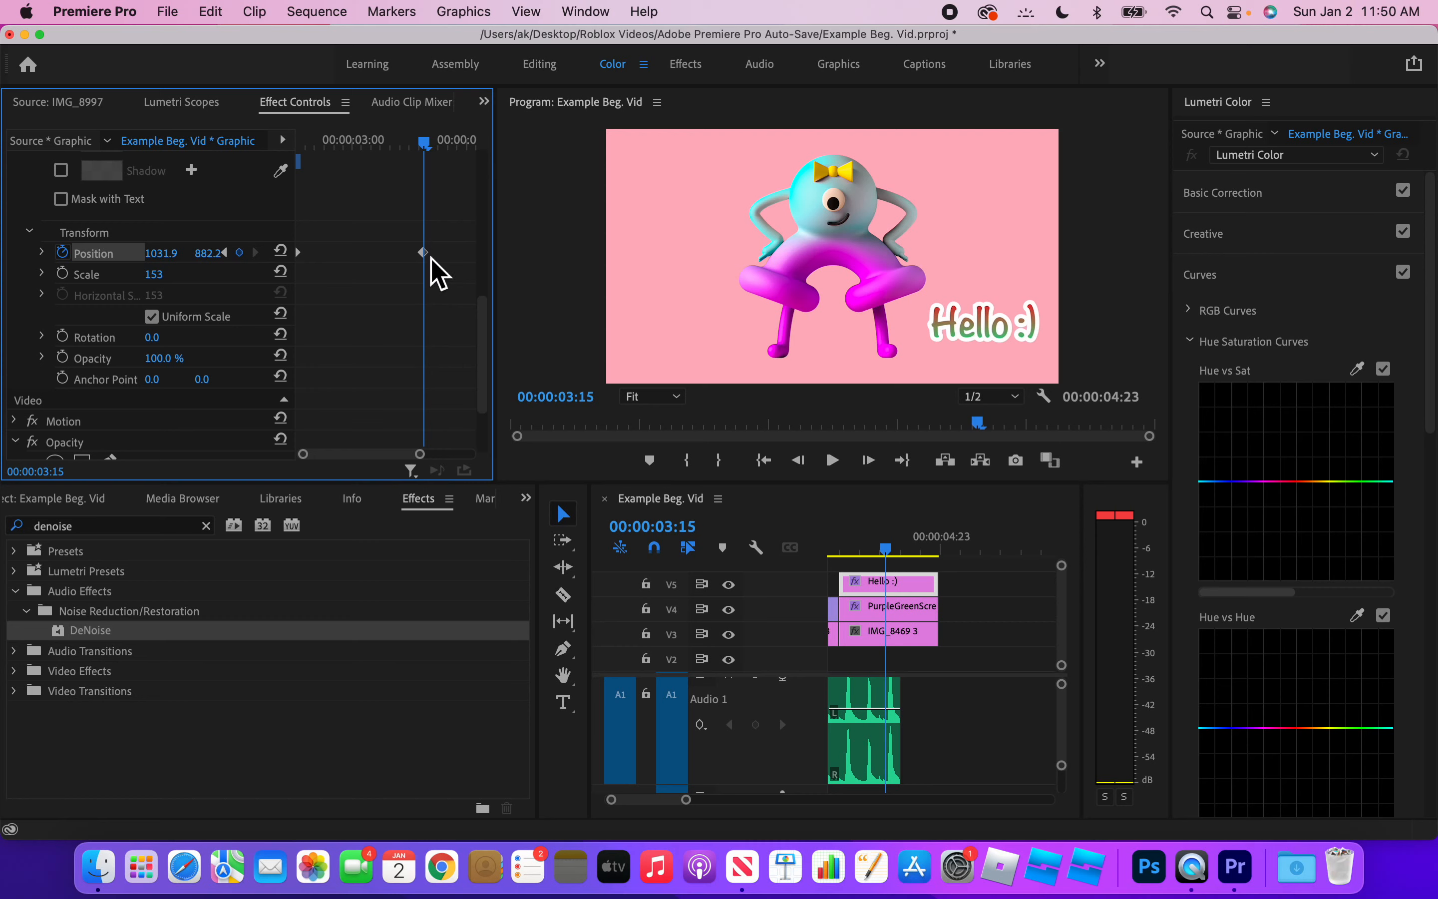
drag(865, 548, 838, 548)
click(835, 460)
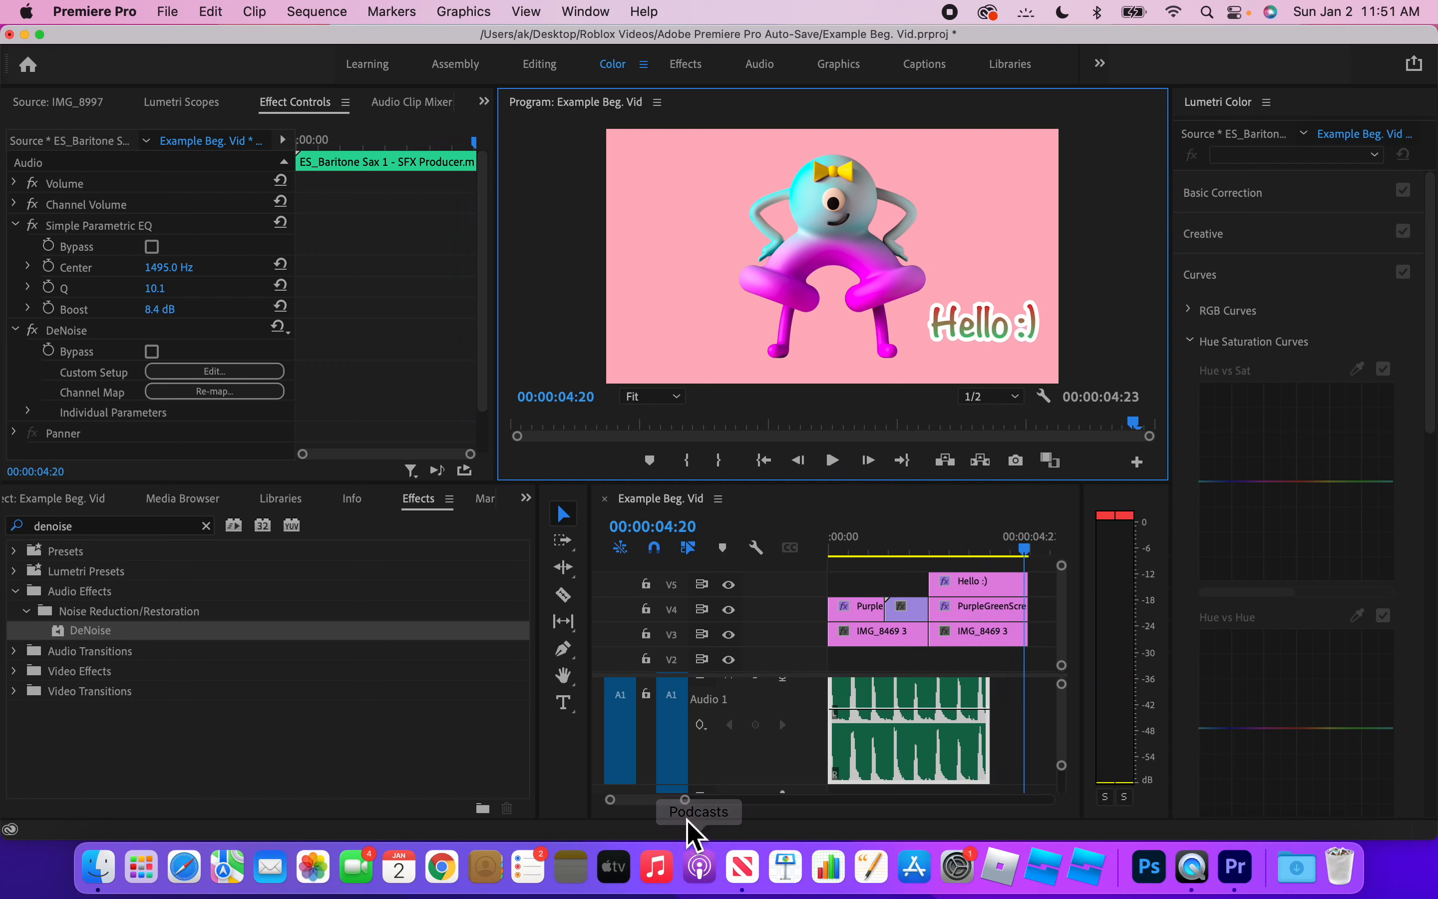
Select the "Hello :)" title clip in the sequence and bring its Transform position keyframes into view.
mouse_move(685, 800)
mouse_down()
mouse_move(722, 800)
mouse_move(703, 799)
mouse_up()
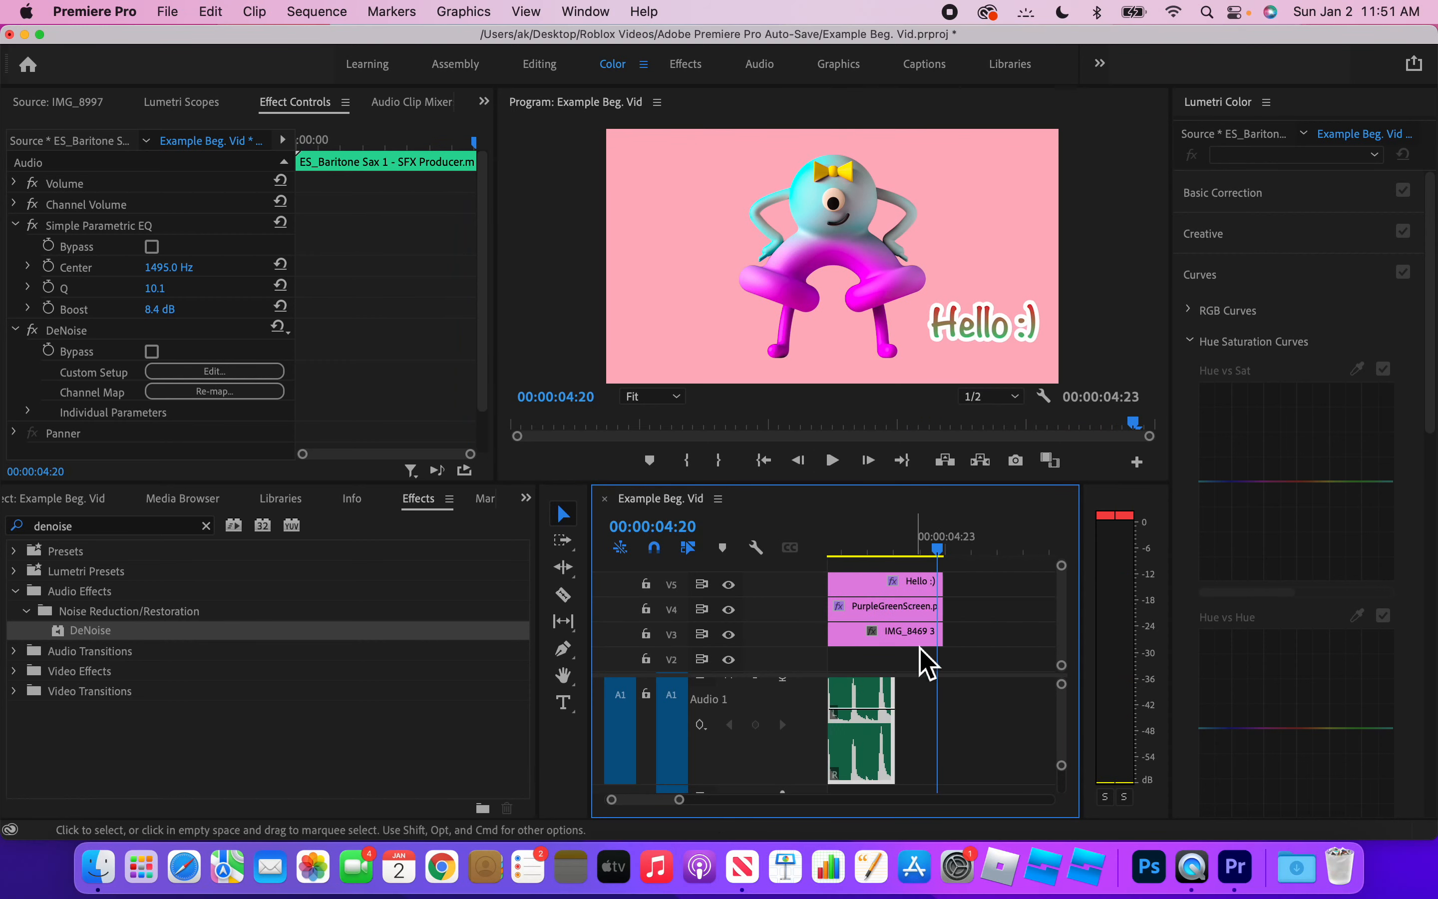
drag(985, 535, 955, 527)
click(995, 571)
click(995, 585)
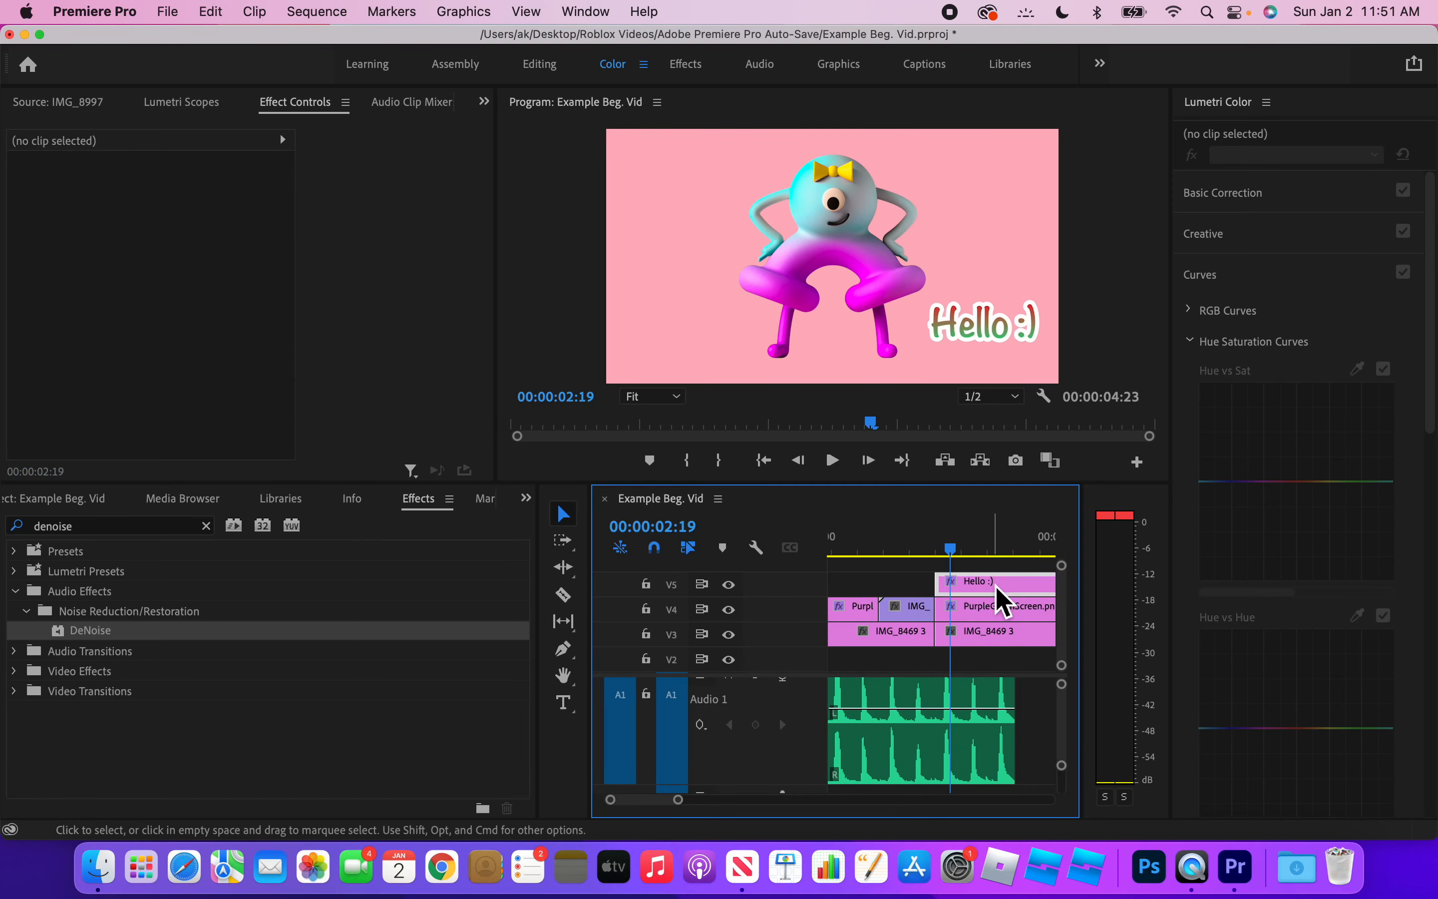
scroll(204, 293, down, 8)
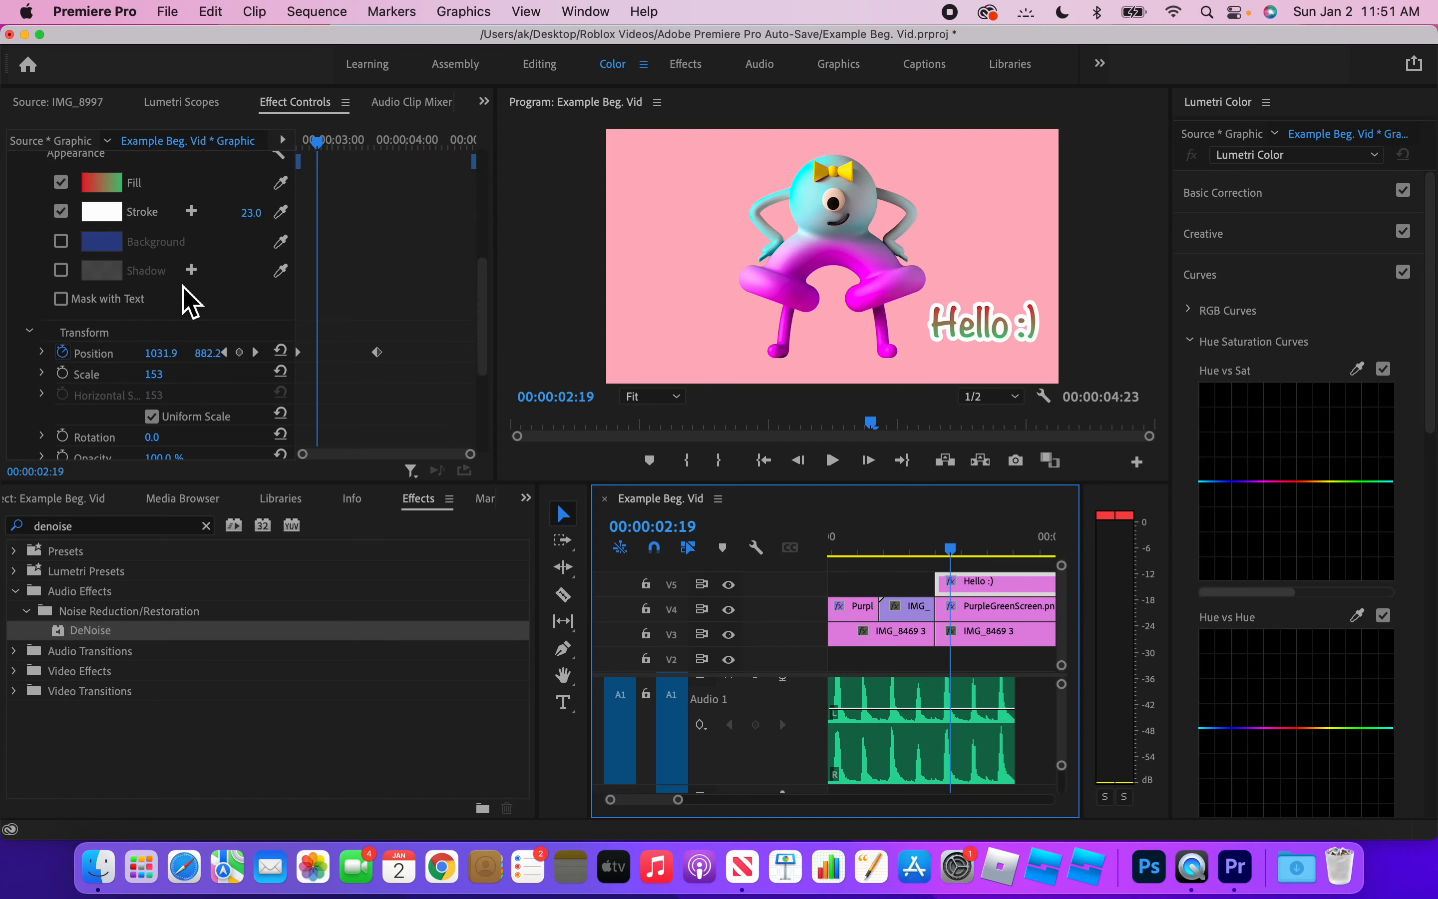
click(304, 279)
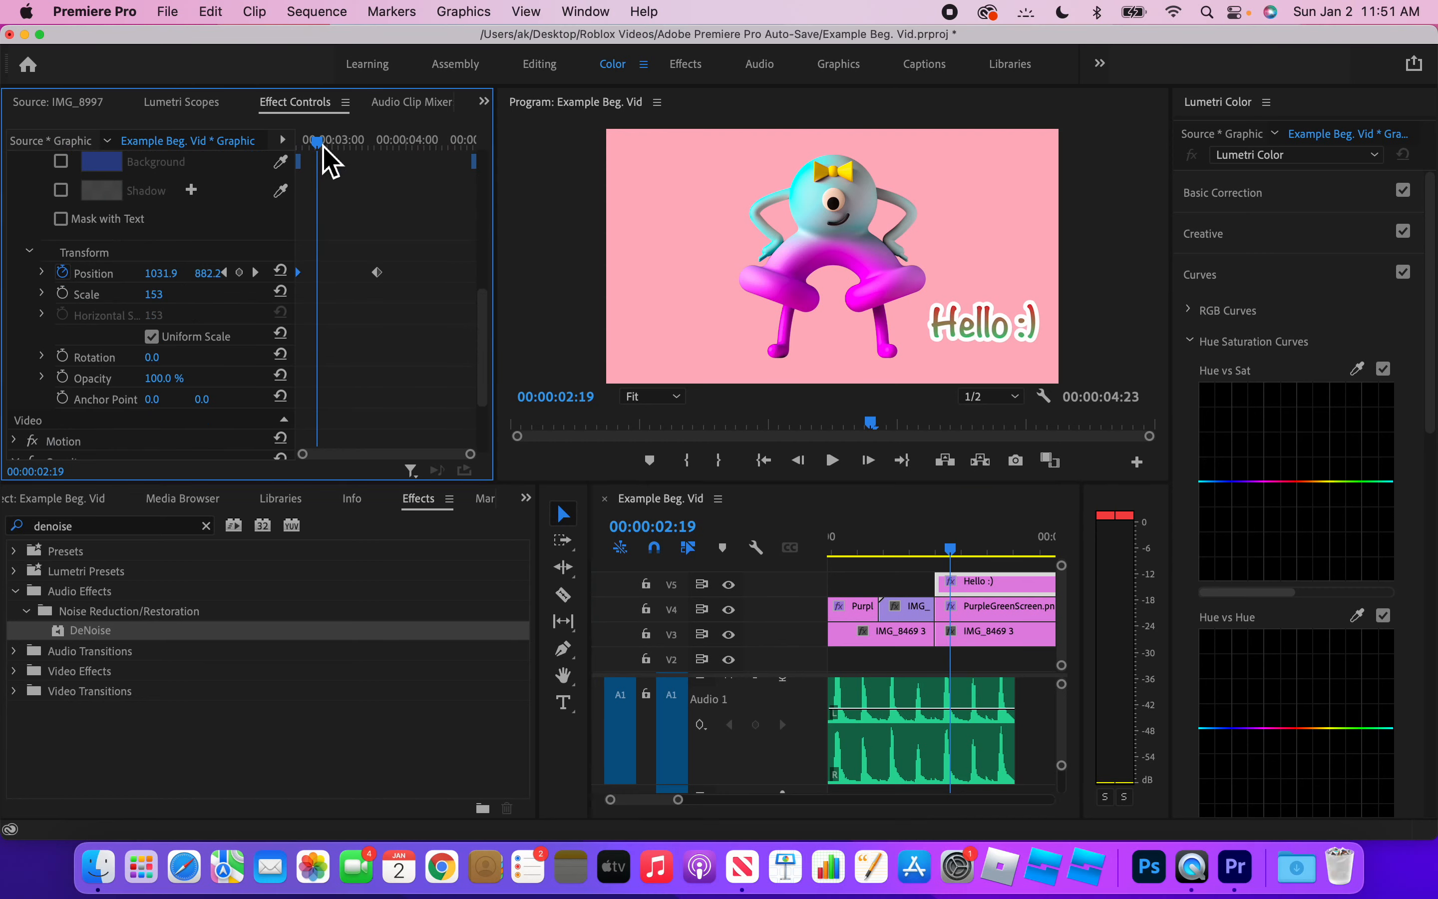
Check the text's position at the 00:00:03:15 and 00:00:02:12 keyframes, previewing from the first one.
drag(322, 146, 385, 158)
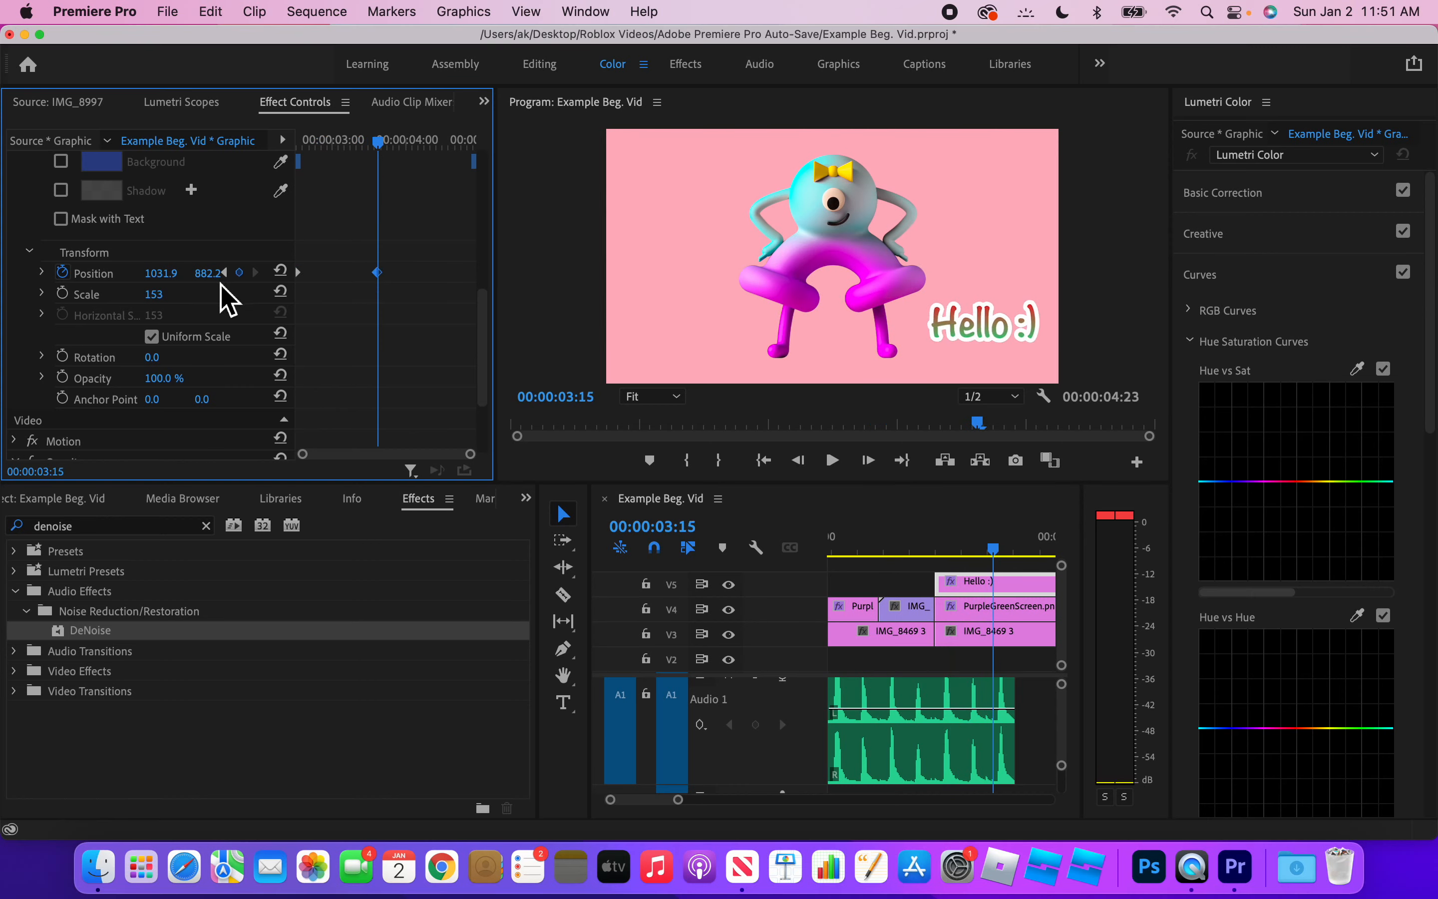
click(323, 141)
drag(327, 136, 298, 138)
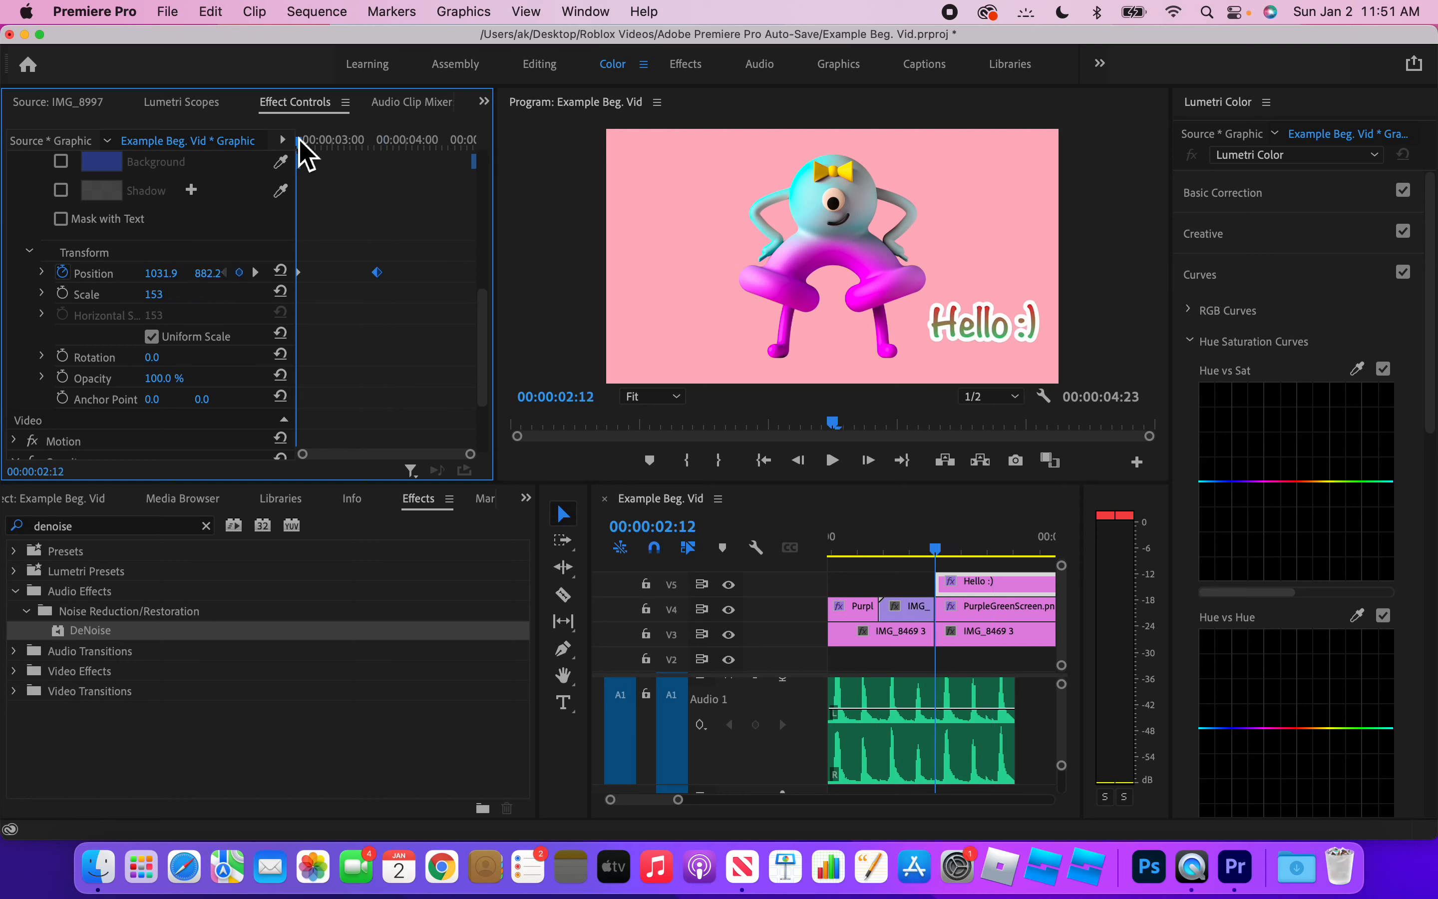
click(304, 278)
drag(476, 461, 414, 462)
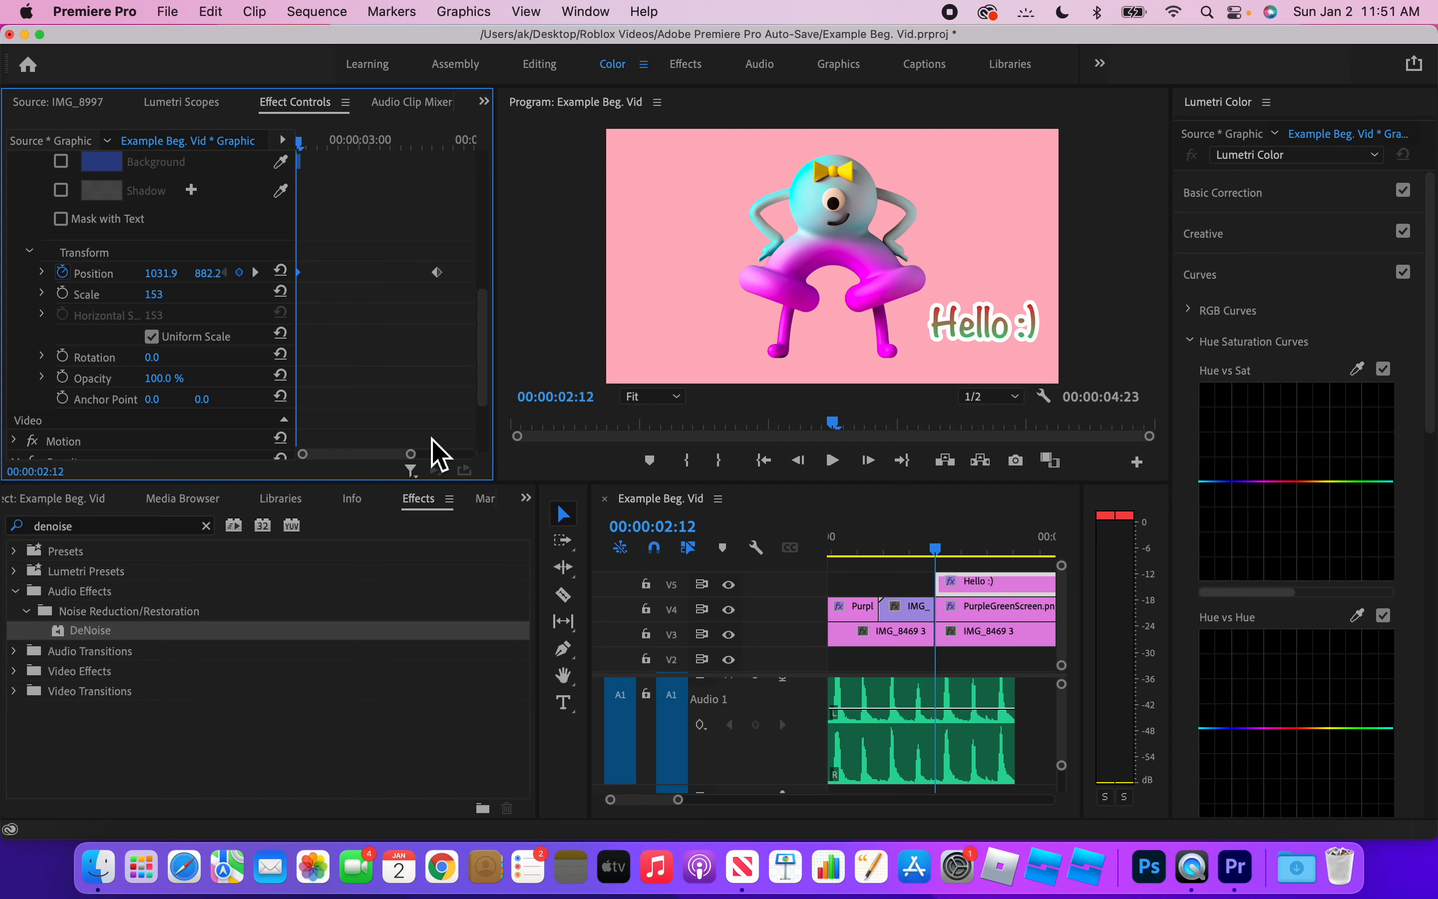
key(space)
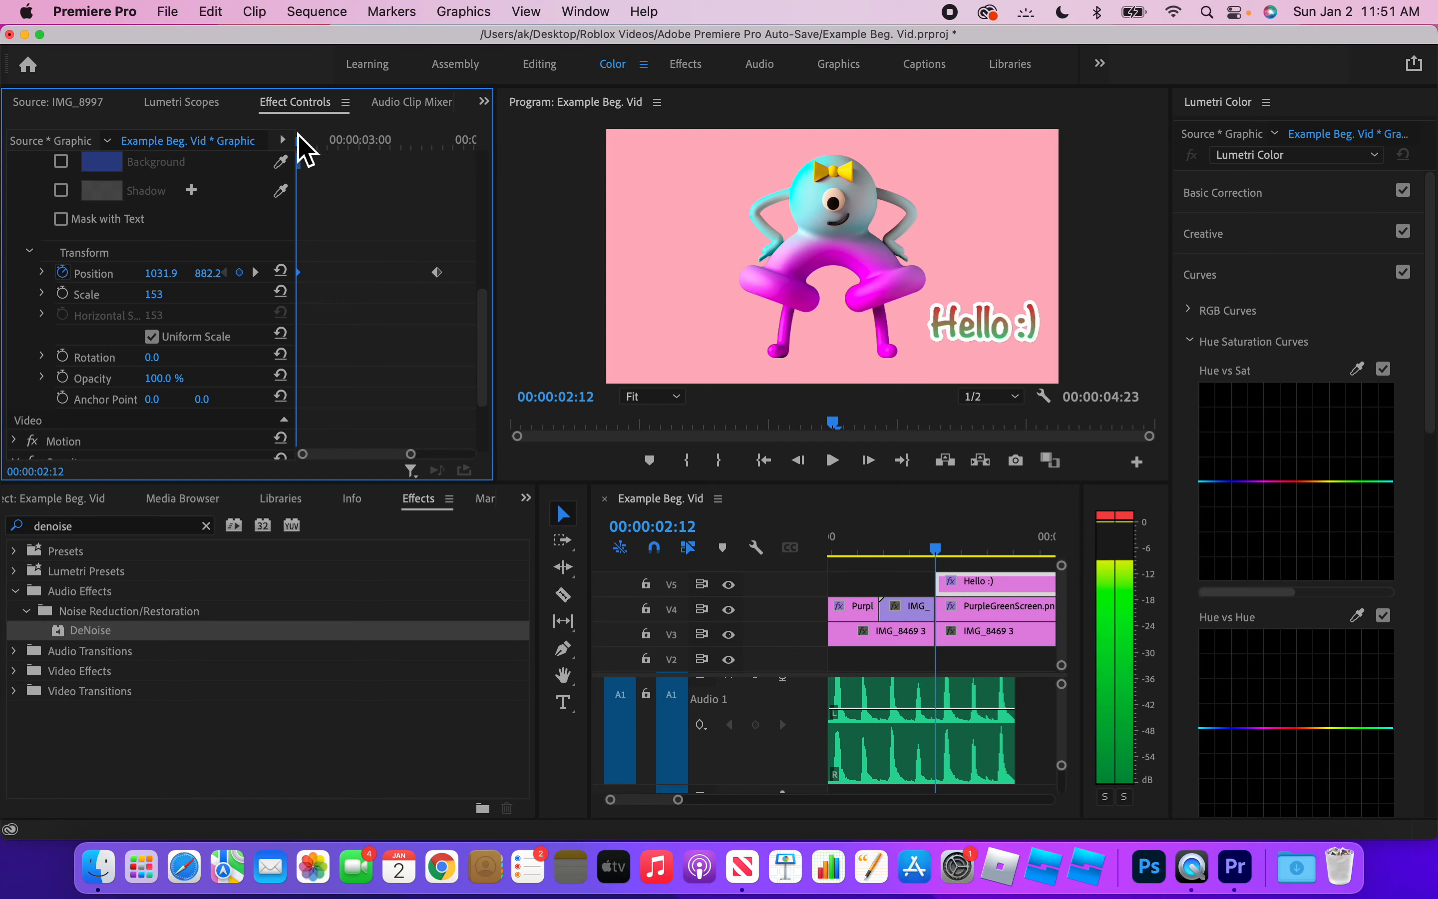
key(space)
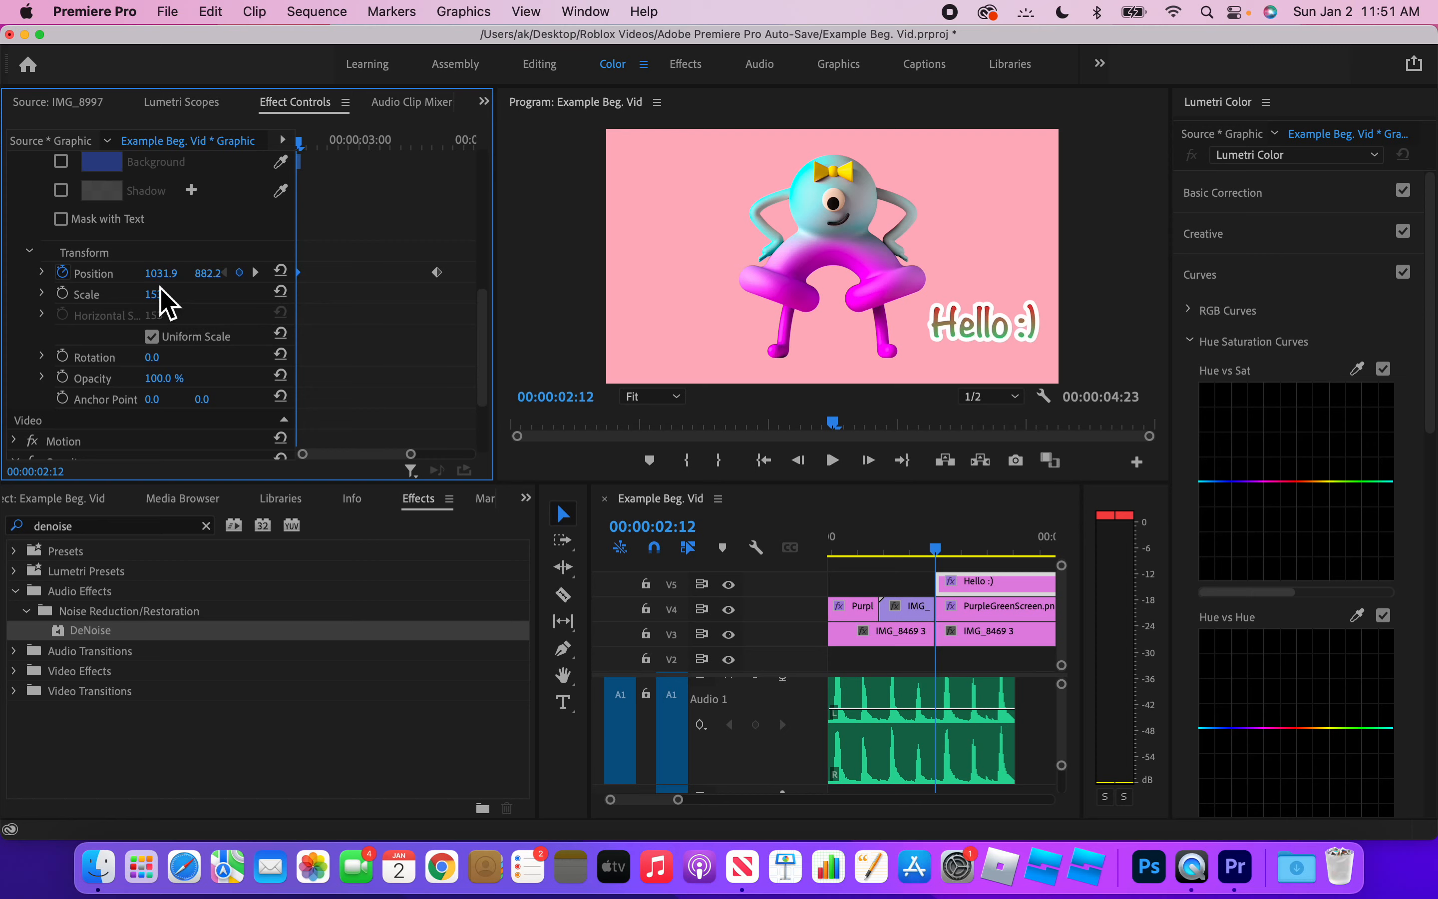
Set the text's position at the 00:00:02:12 keyframe to 52.9, 541.2.
click(169, 273)
click(138, 274)
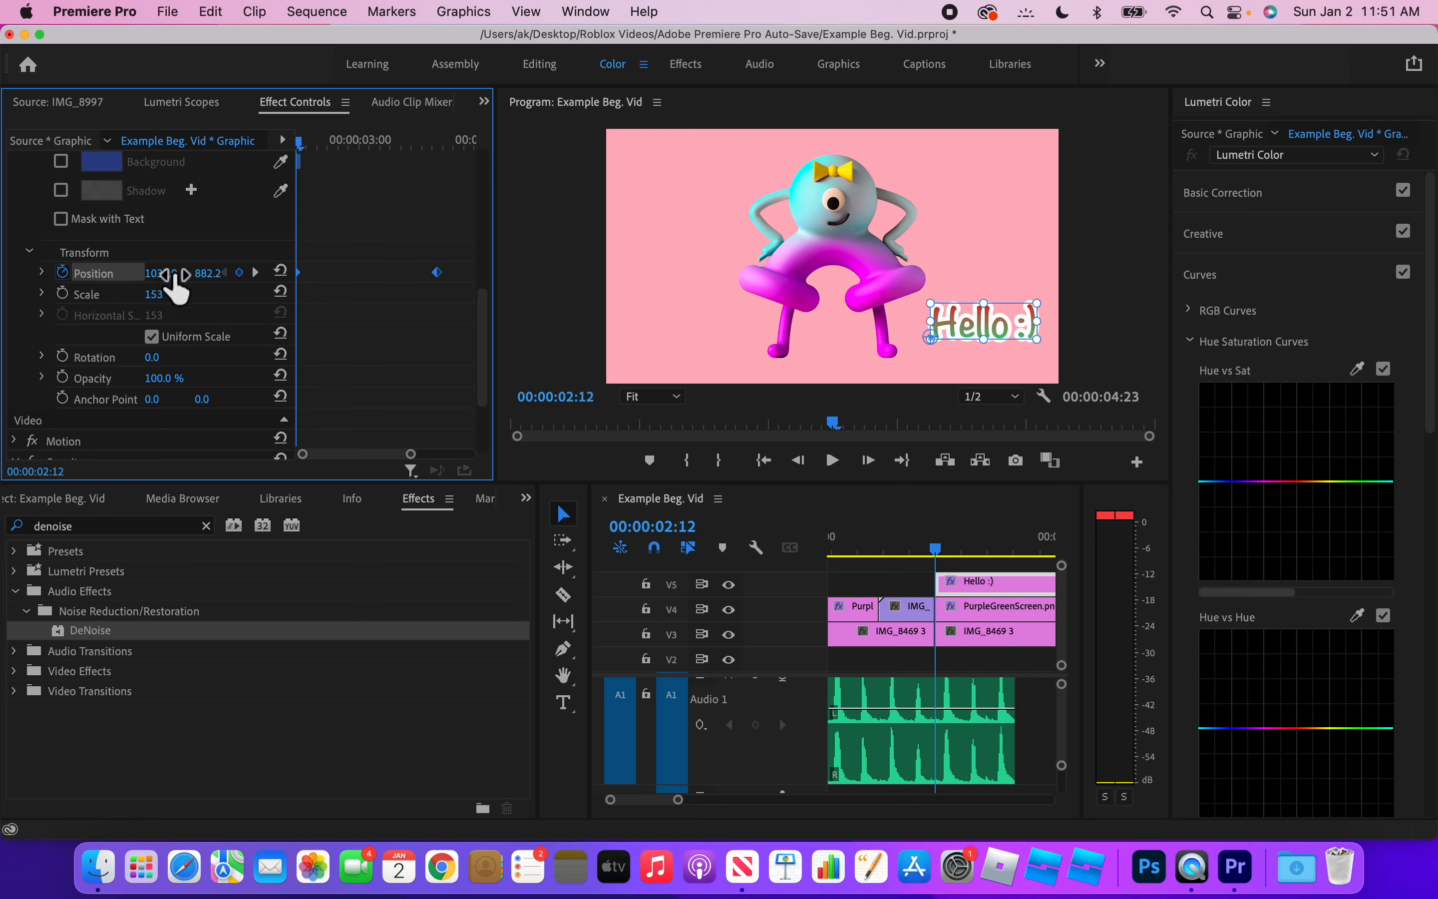
drag(156, 272, 96, 273)
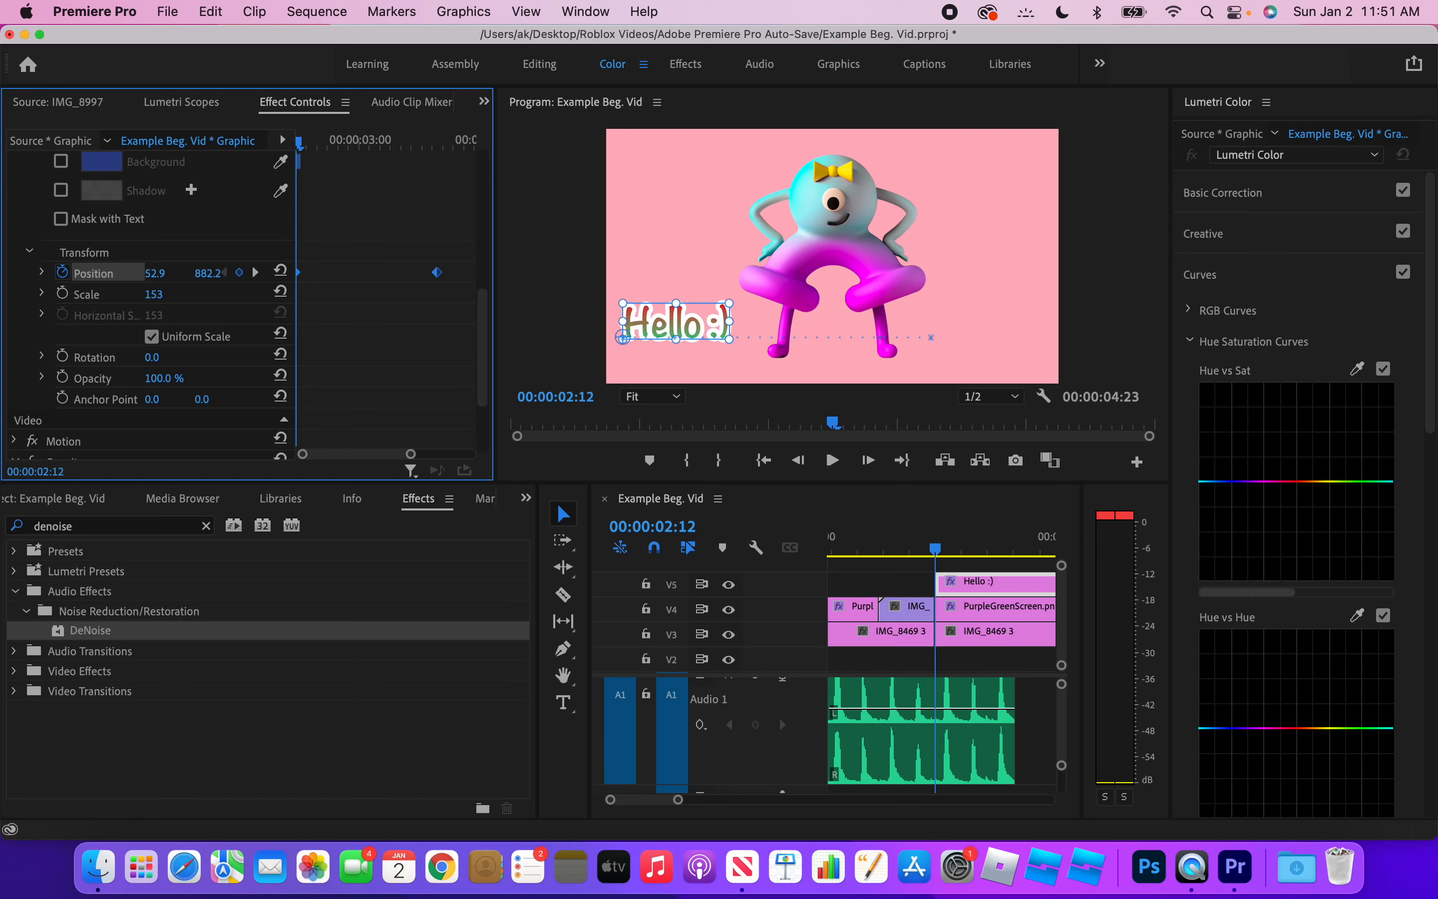
drag(209, 273, 189, 273)
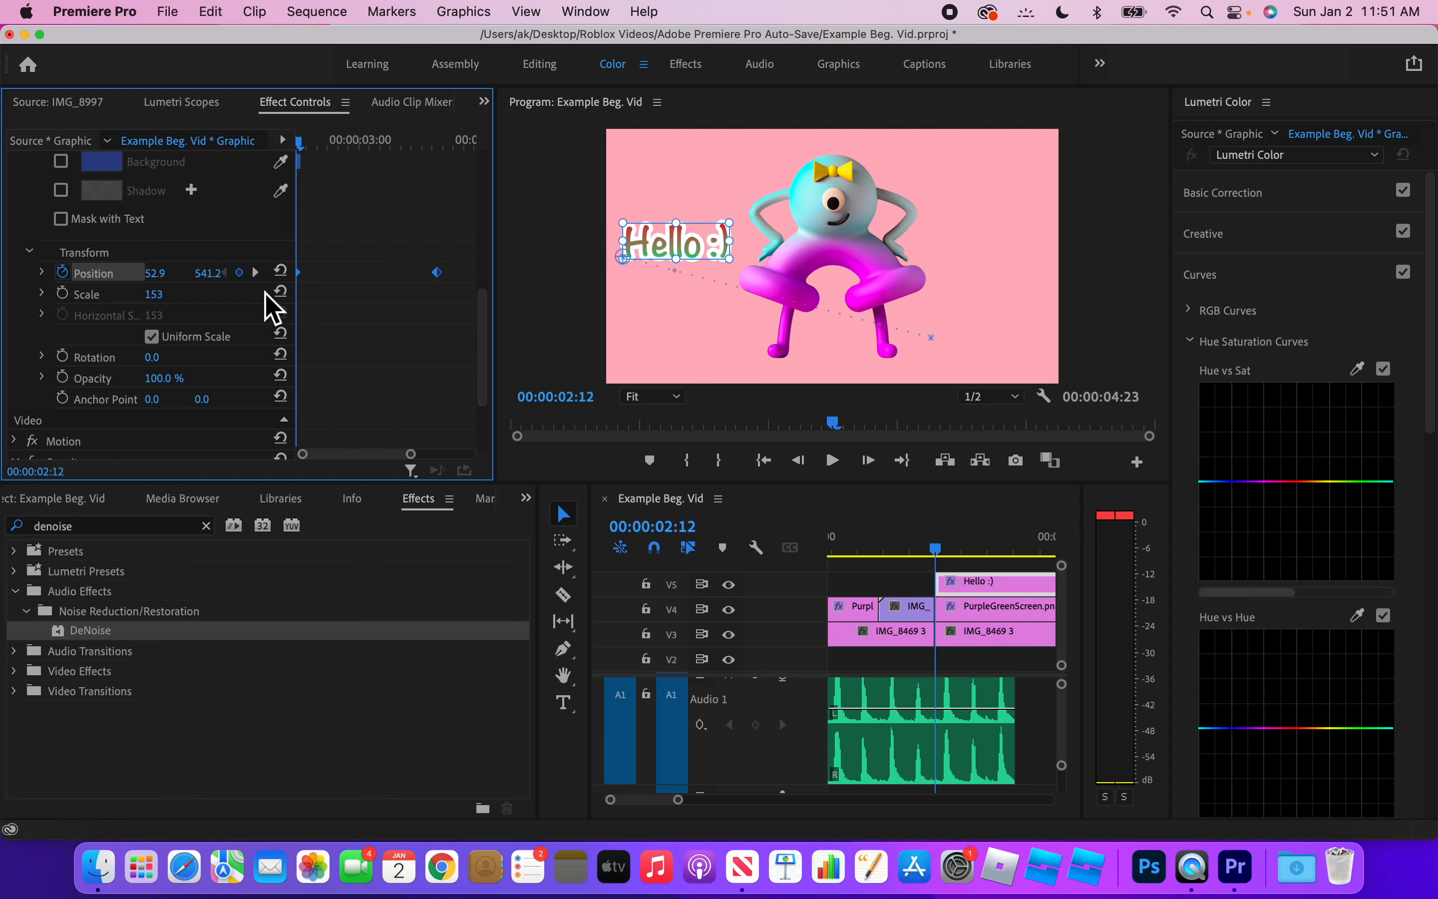
Play back the title section from about 00:00:02:12 to review the text's movement across the frame.
drag(438, 146, 301, 161)
drag(940, 551, 898, 534)
click(834, 461)
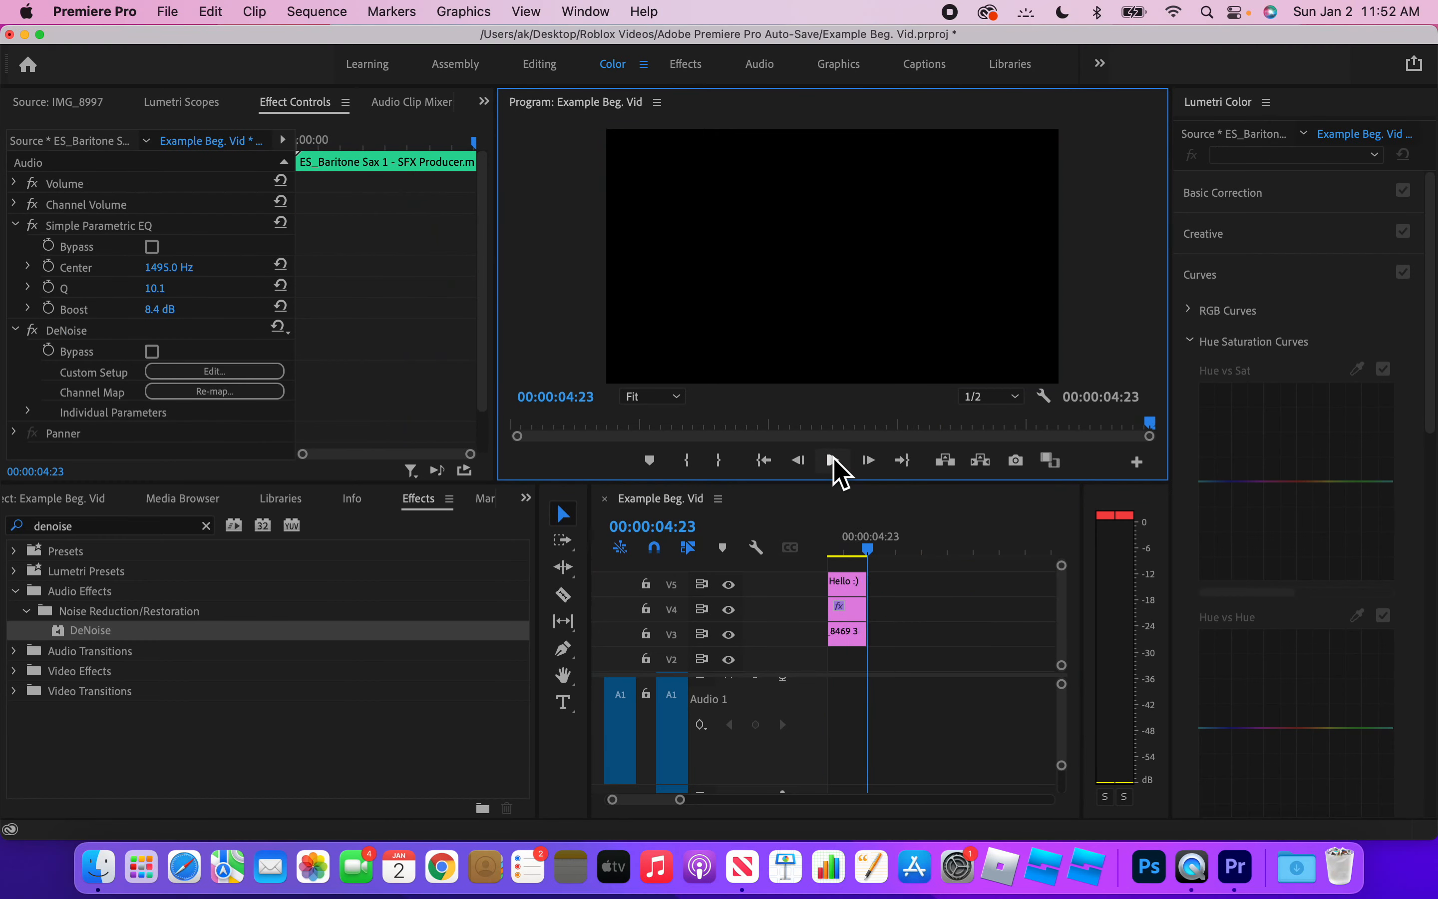
scroll(890, 717, left, 5)
drag(679, 799, 717, 800)
drag(881, 542, 876, 541)
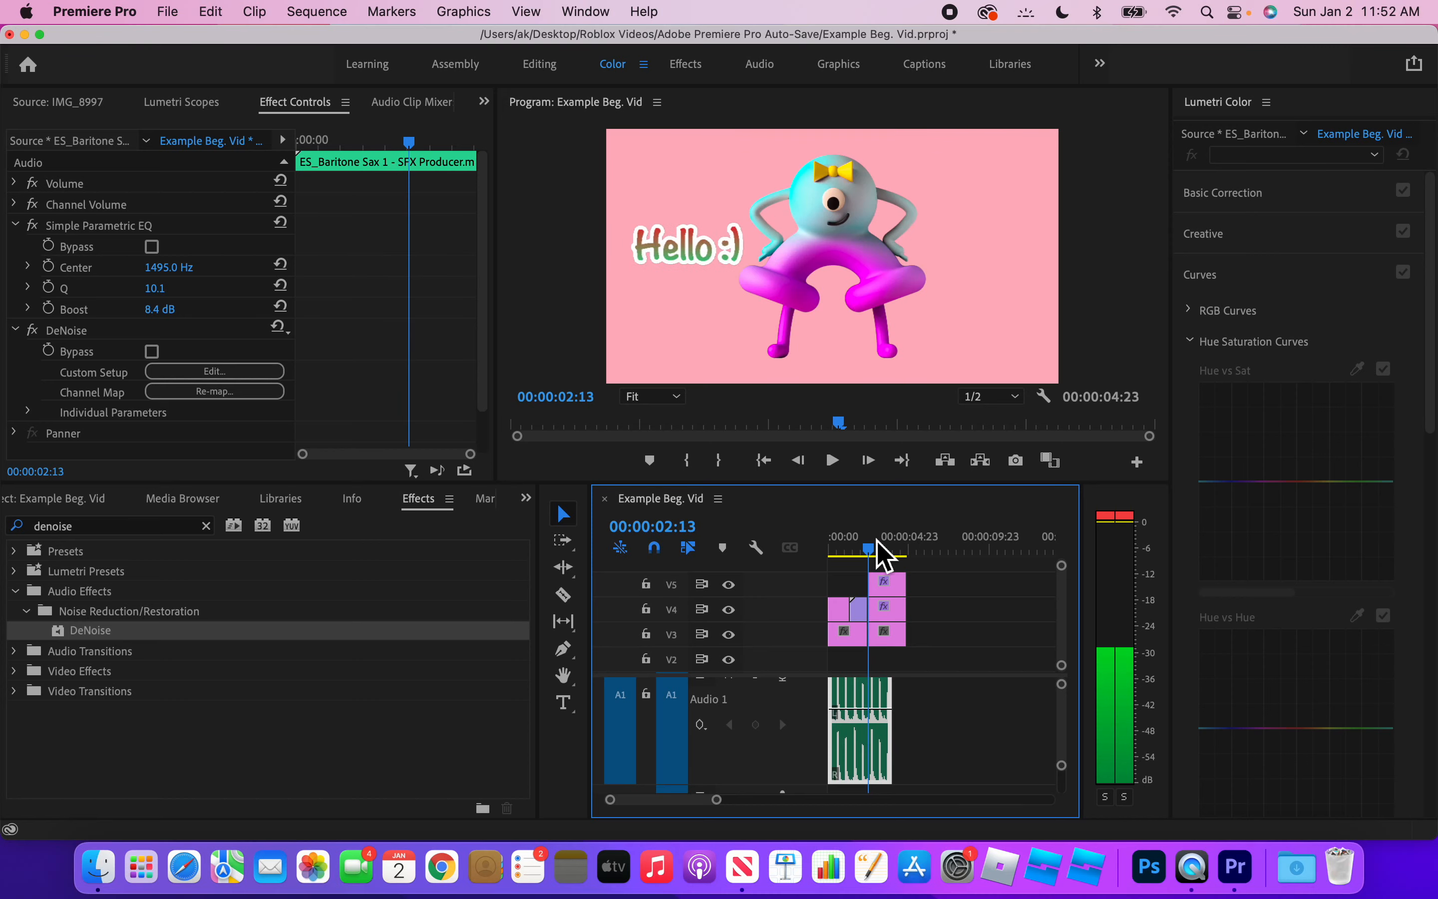
click(834, 461)
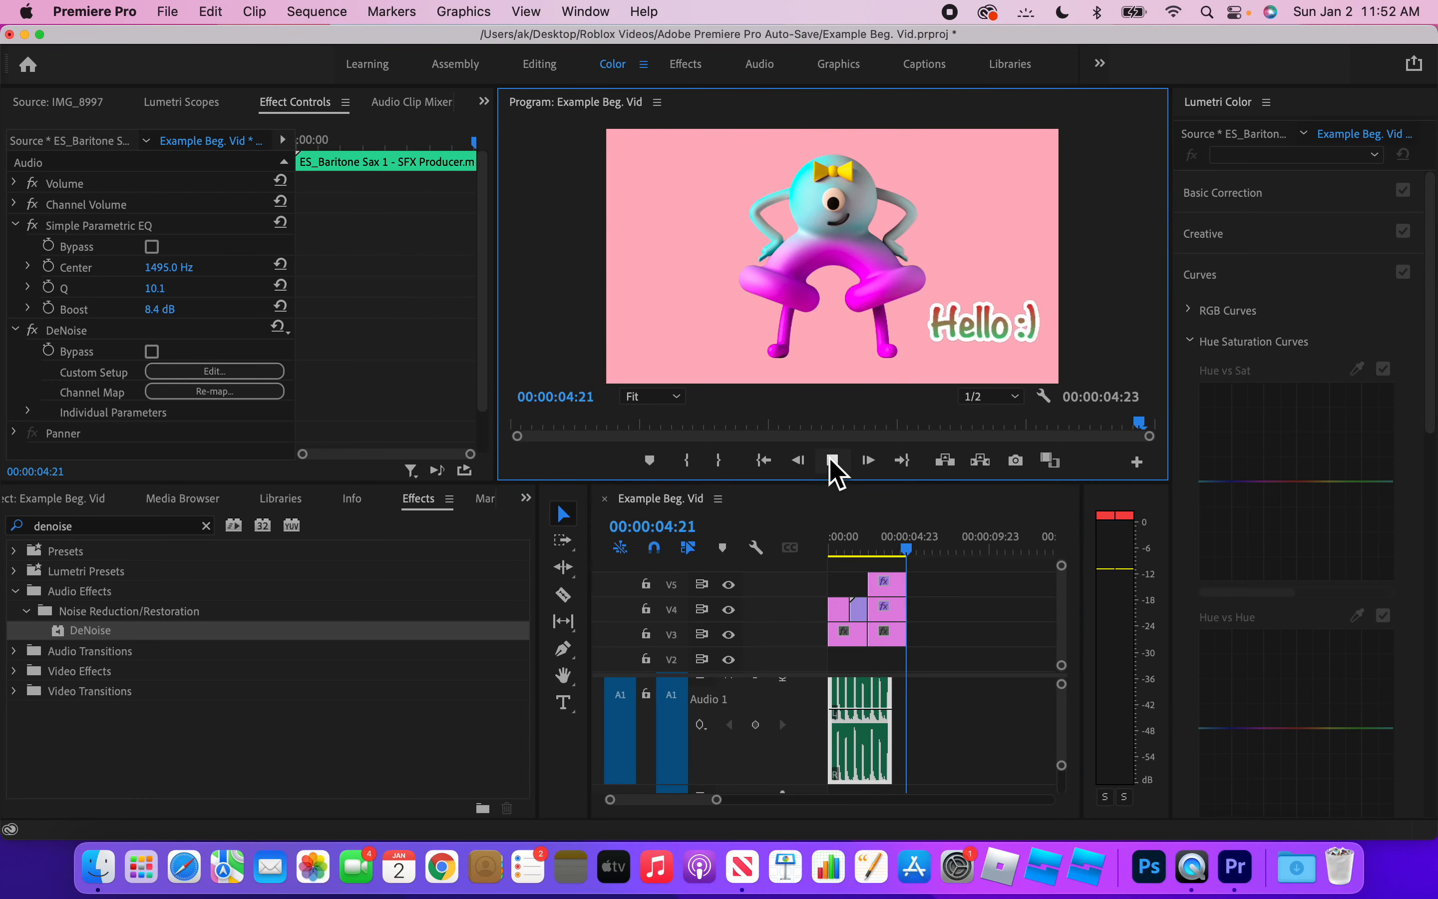
Return to 00:00:02:12 and move the whole title graphic down and slightly left in the frame.
drag(898, 522, 869, 546)
click(865, 247)
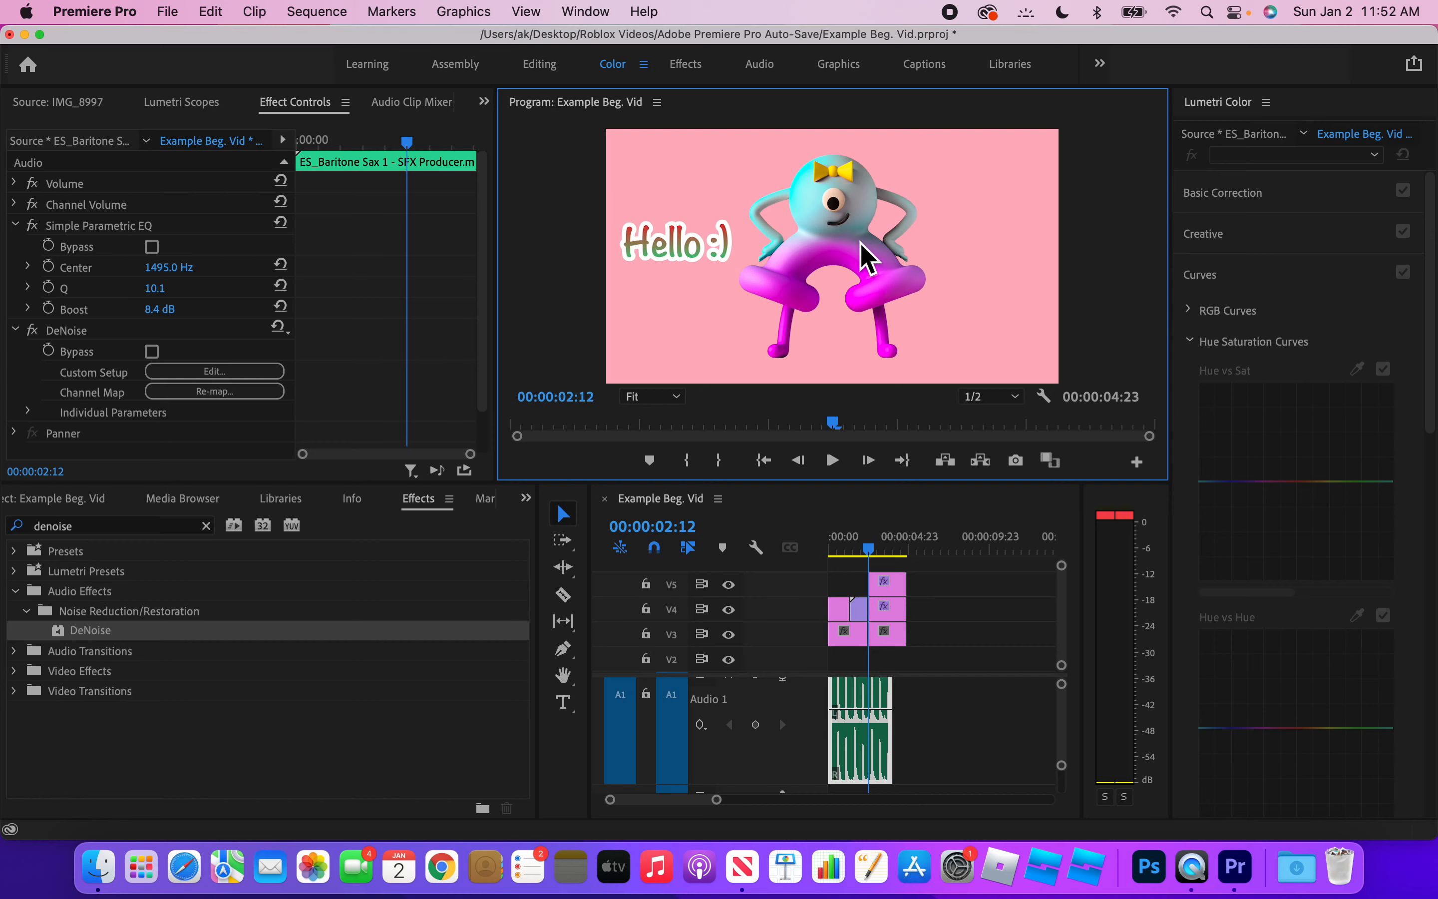
click(891, 640)
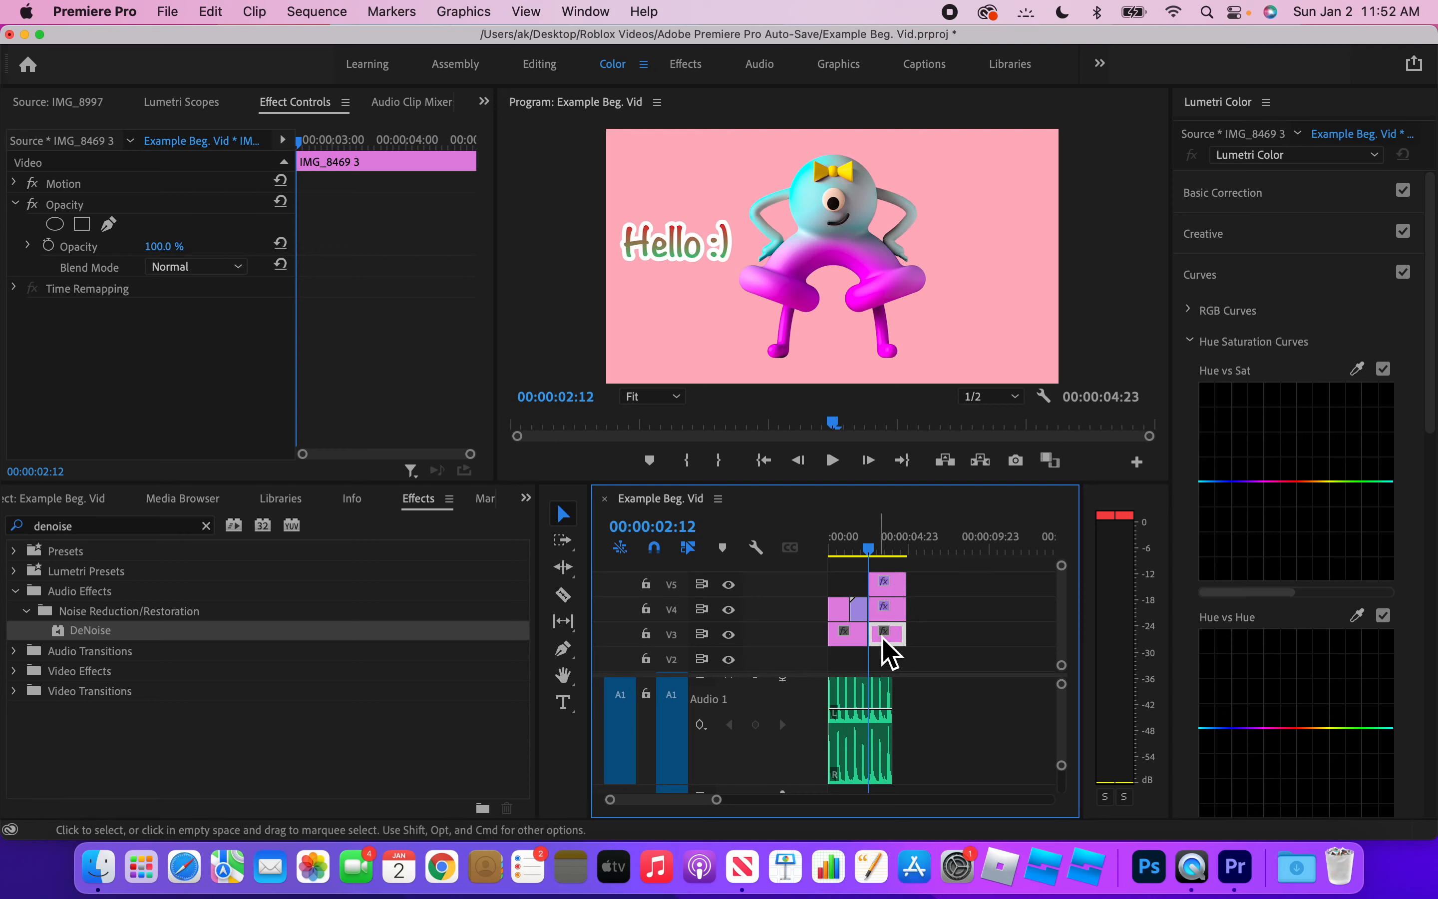
click(844, 170)
drag(850, 184, 829, 288)
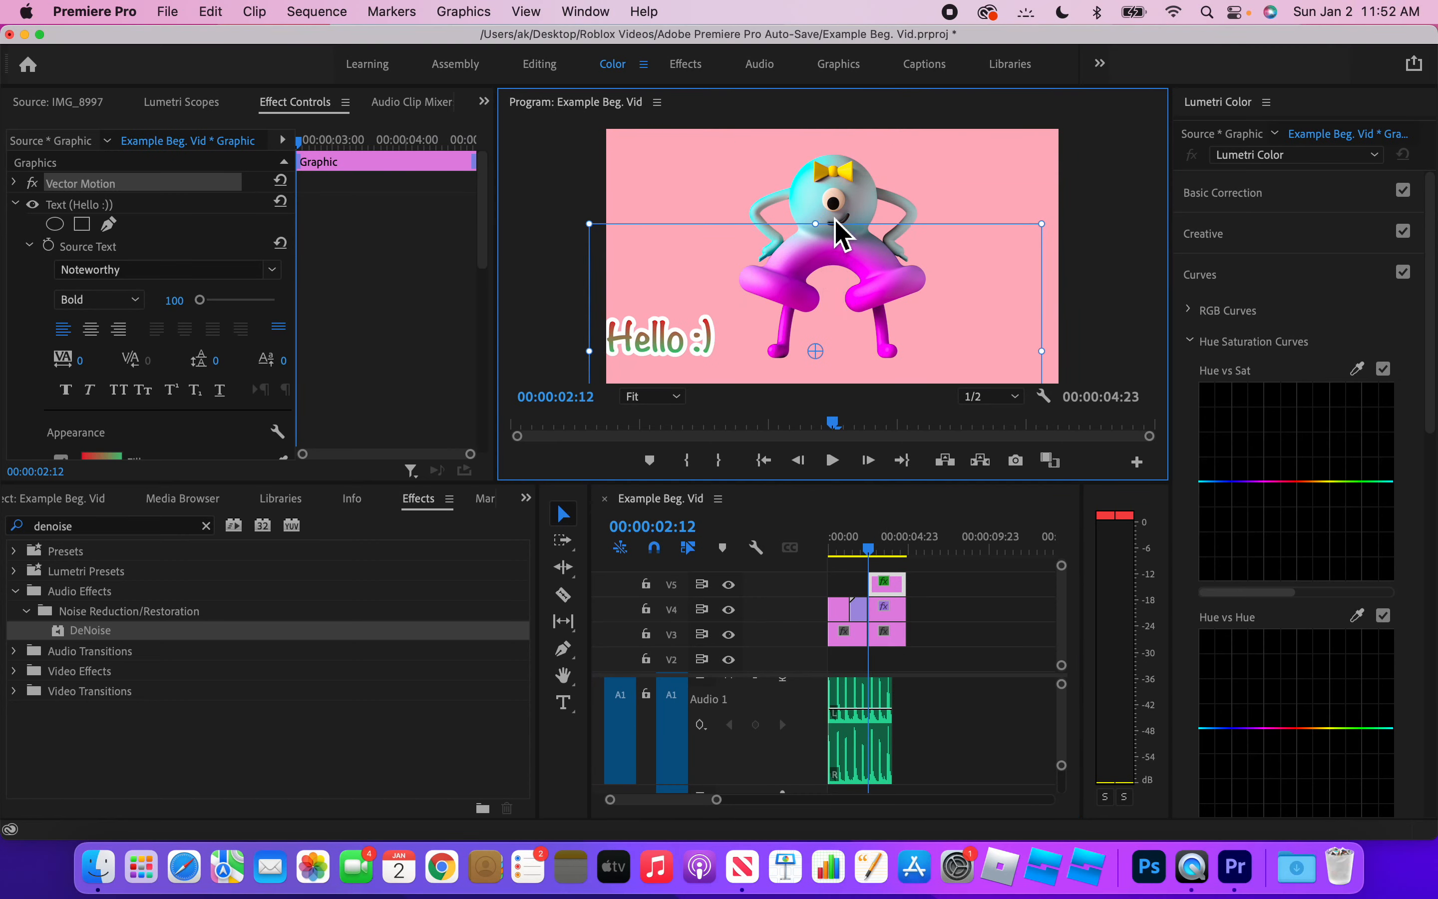
Move the PurpleGreenScreen.png character down in the frame to position about 717, 633.
click(847, 182)
mouse_move(844, 179)
mouse_down()
mouse_move(862, 191)
mouse_move(822, 178)
mouse_move(847, 202)
mouse_up()
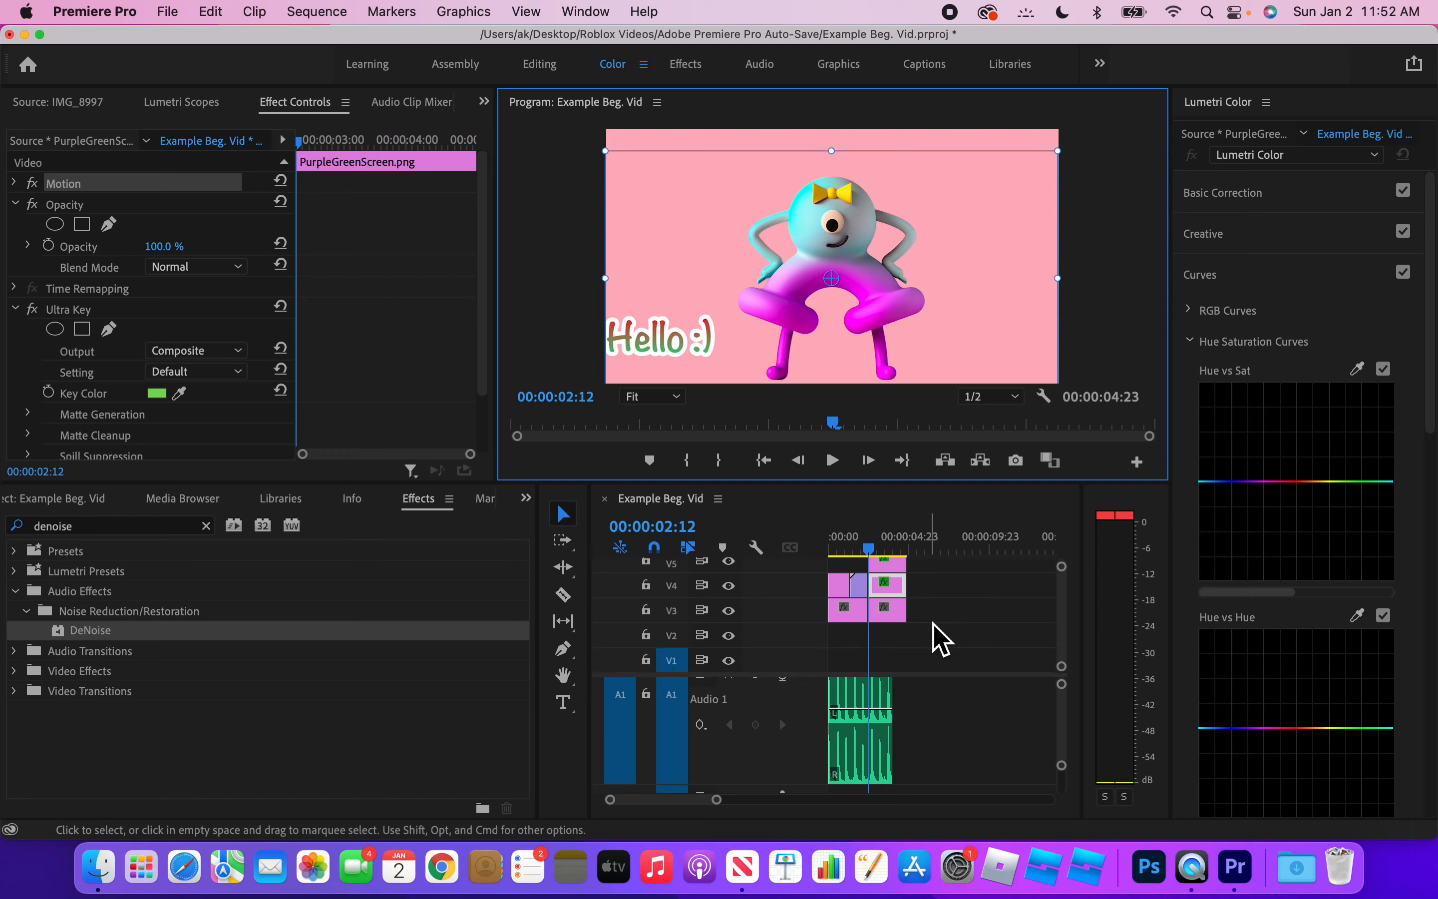
drag(718, 801, 696, 813)
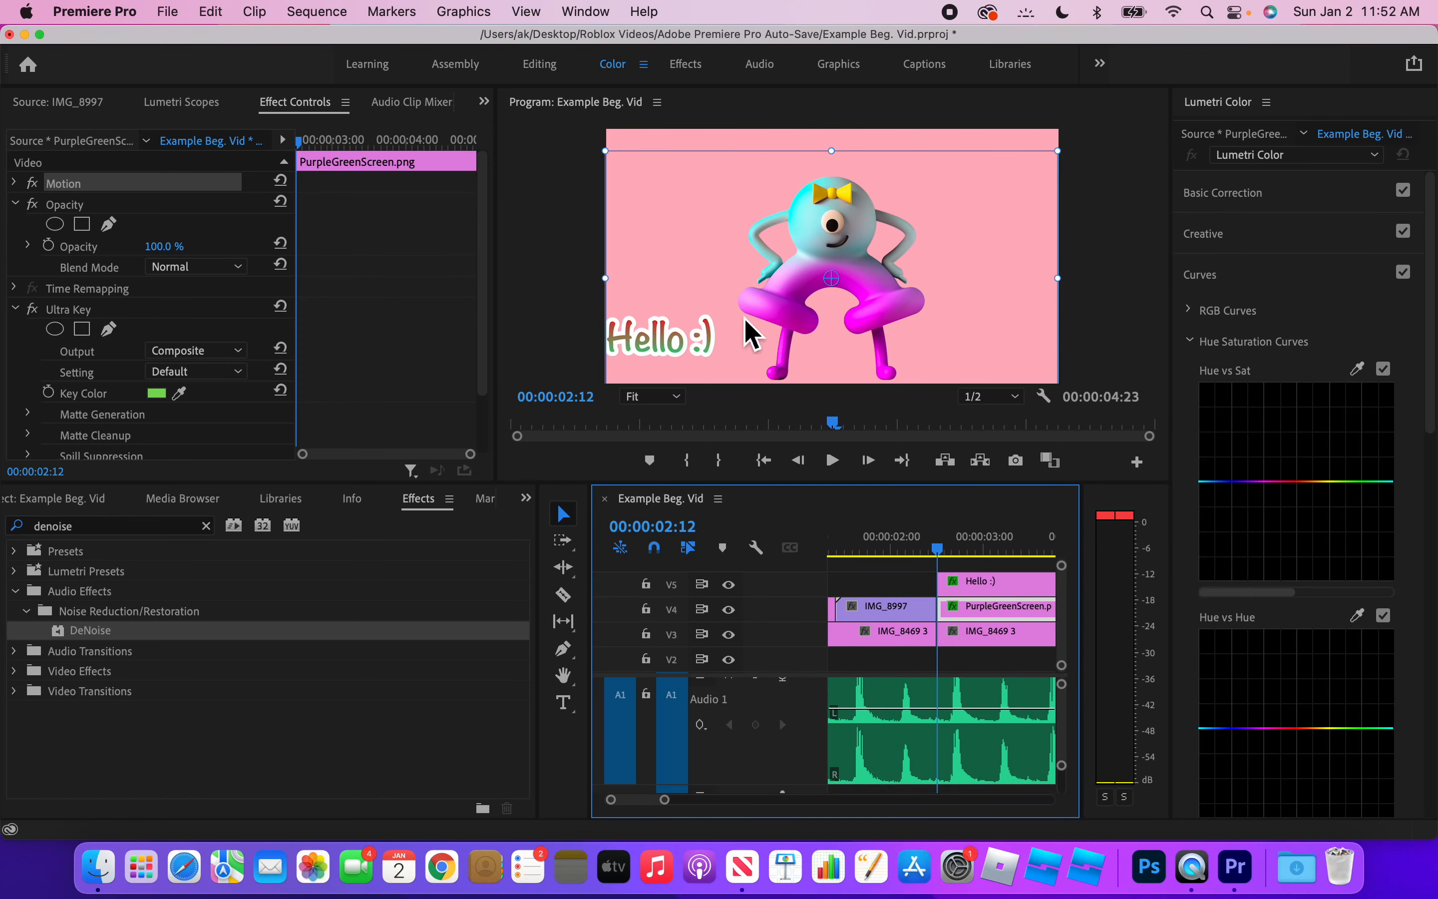
Add an empty text layer to the title graphic and move the "Hello :)" text back up beside the character.
click(1012, 586)
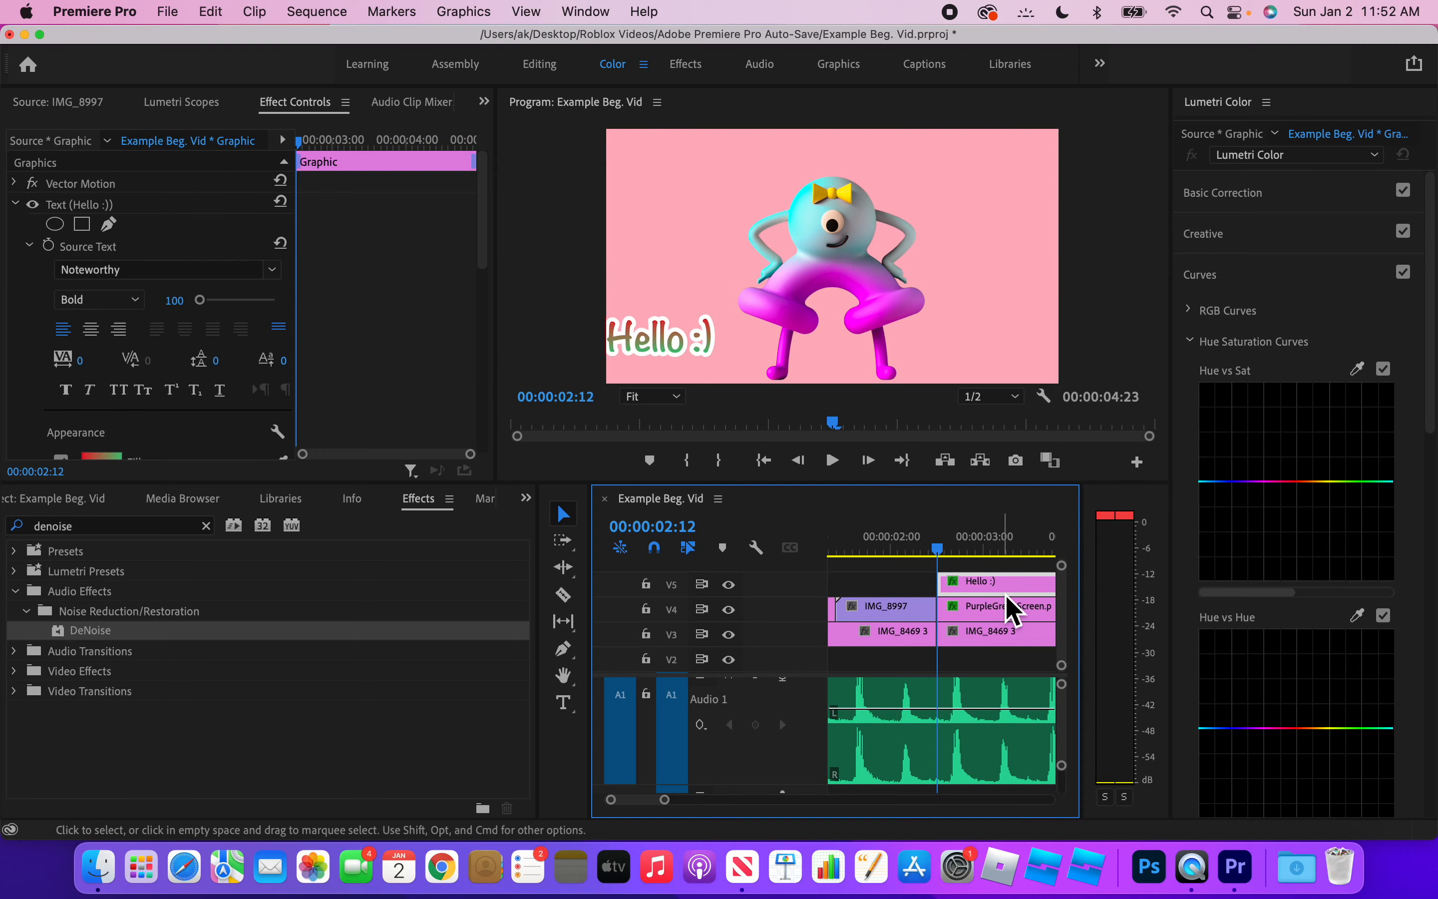
click(710, 288)
key(t)
click(687, 257)
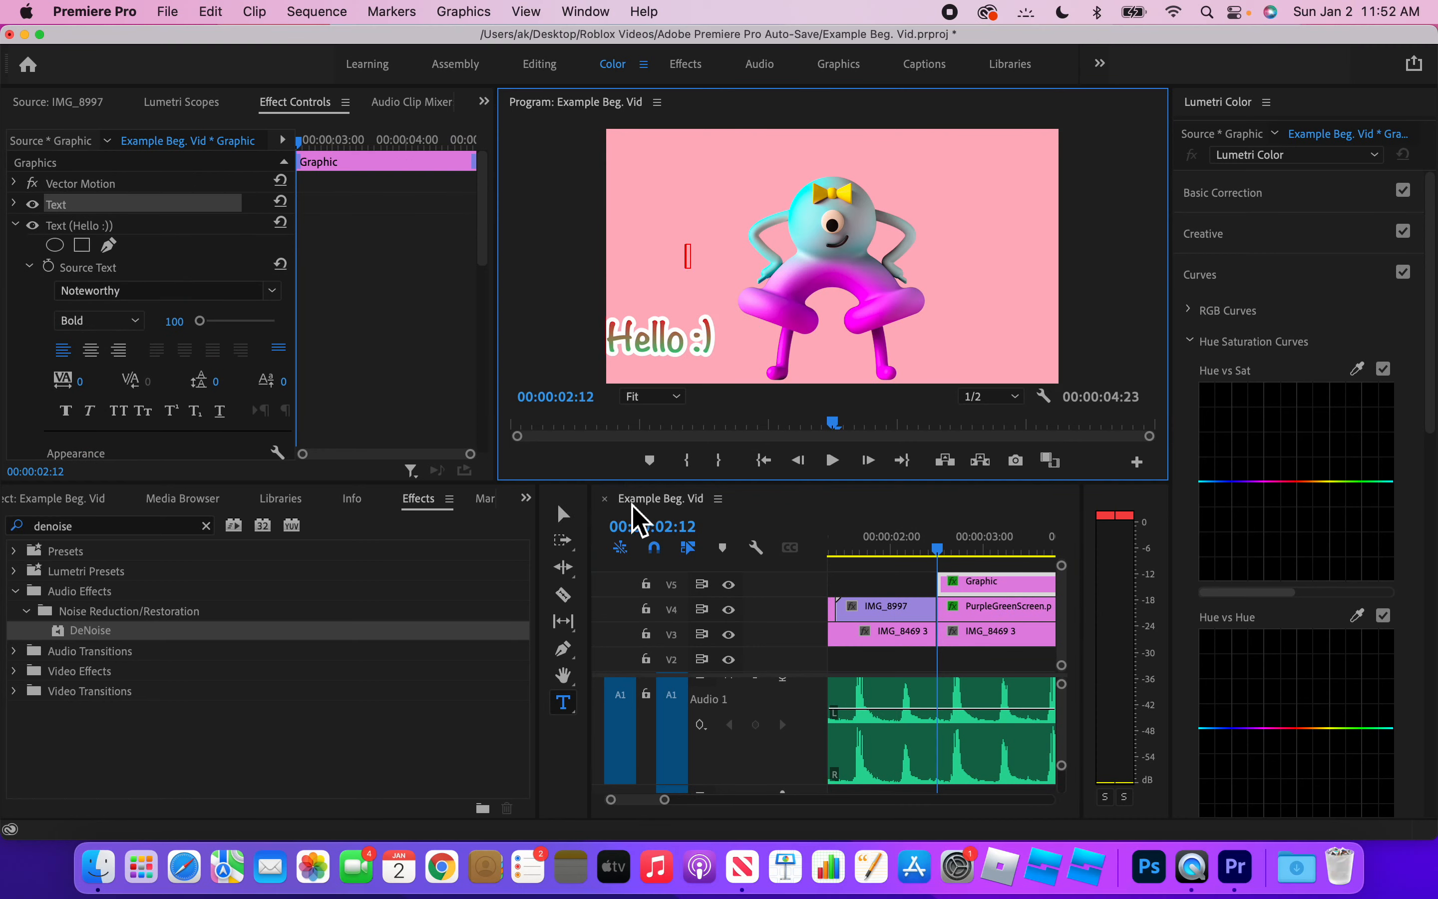
click(563, 514)
click(688, 339)
drag(689, 338, 713, 283)
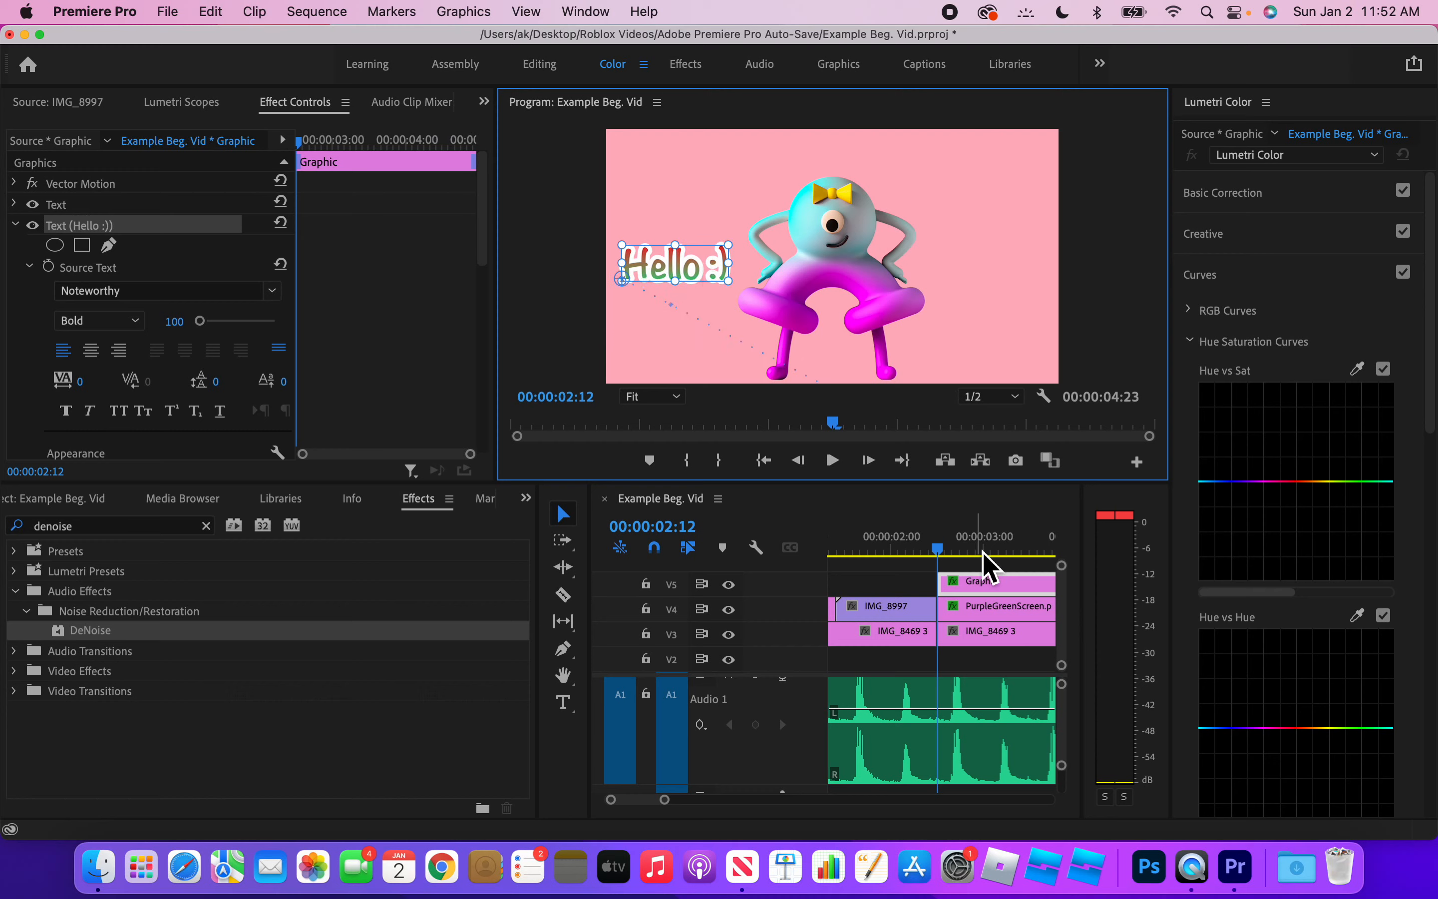
Start keyframing the PurpleGreenScreen.png clip's Motion scale at 00:00:02:12 with a value of 88.
click(1004, 613)
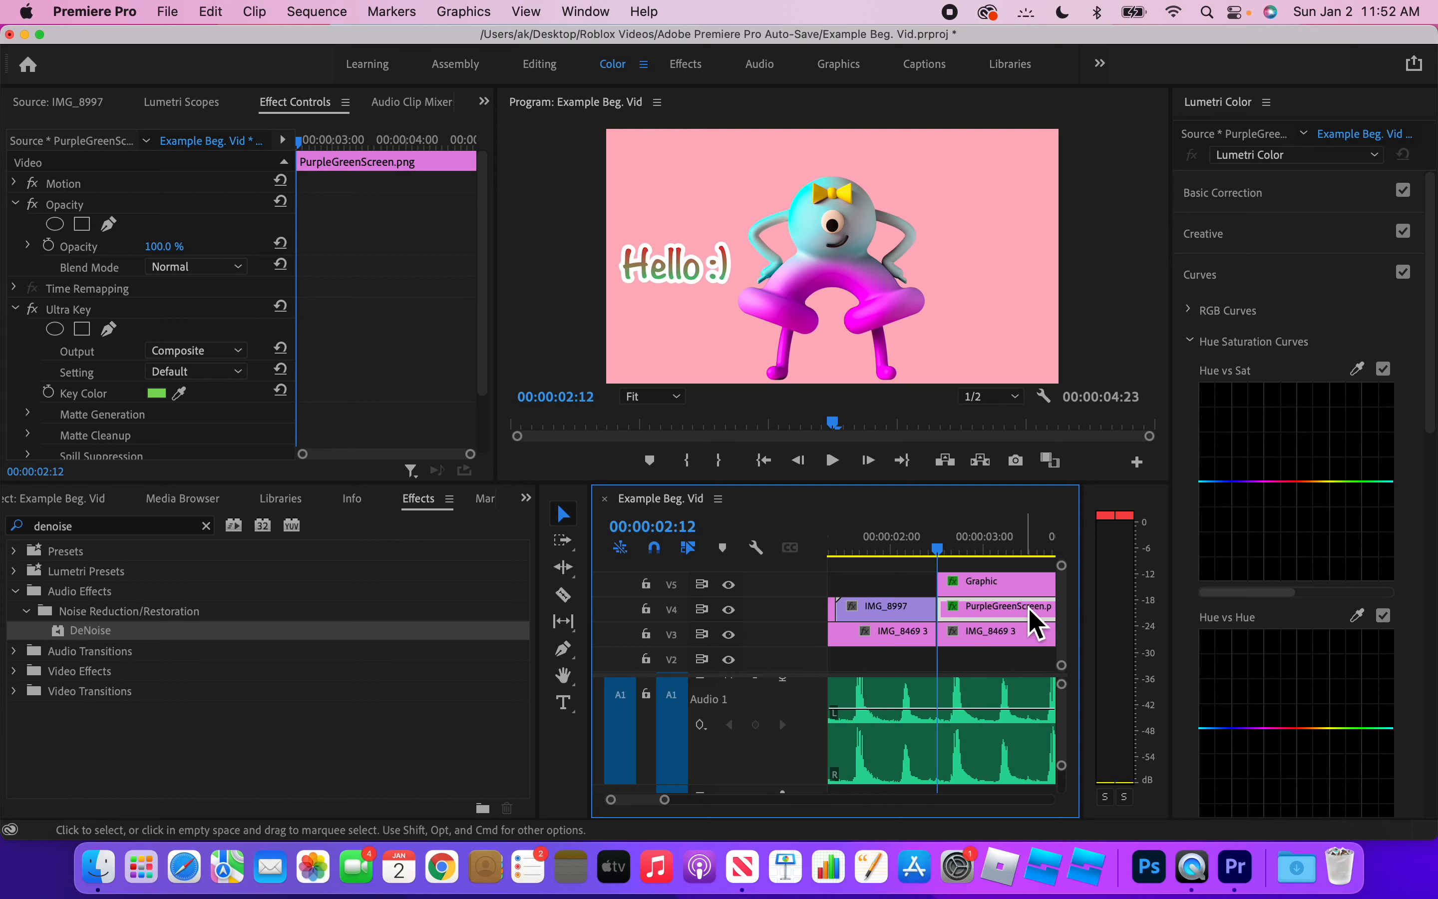
click(16, 309)
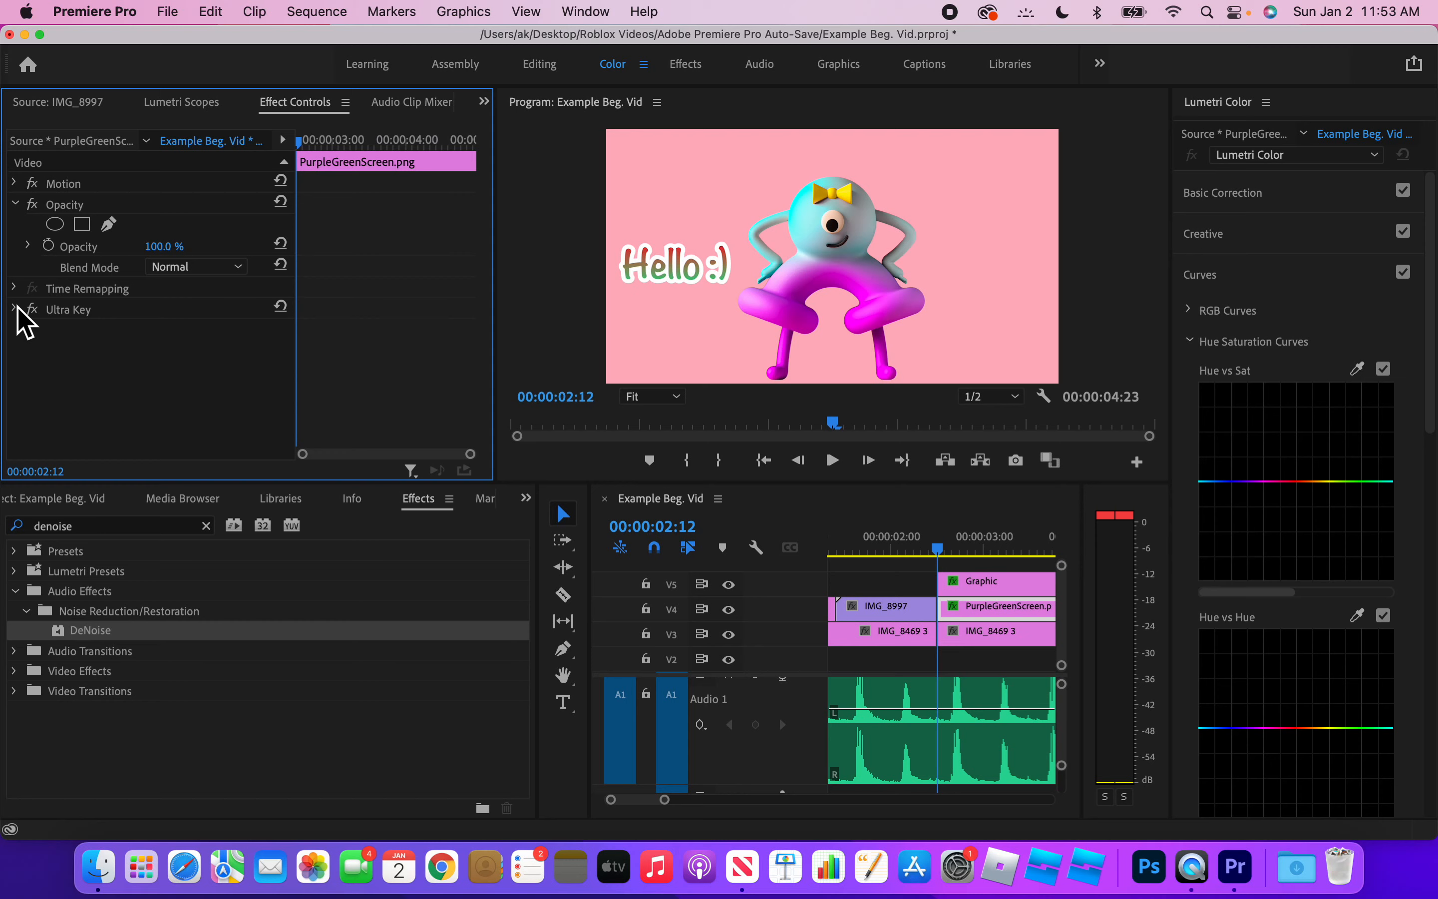
click(15, 204)
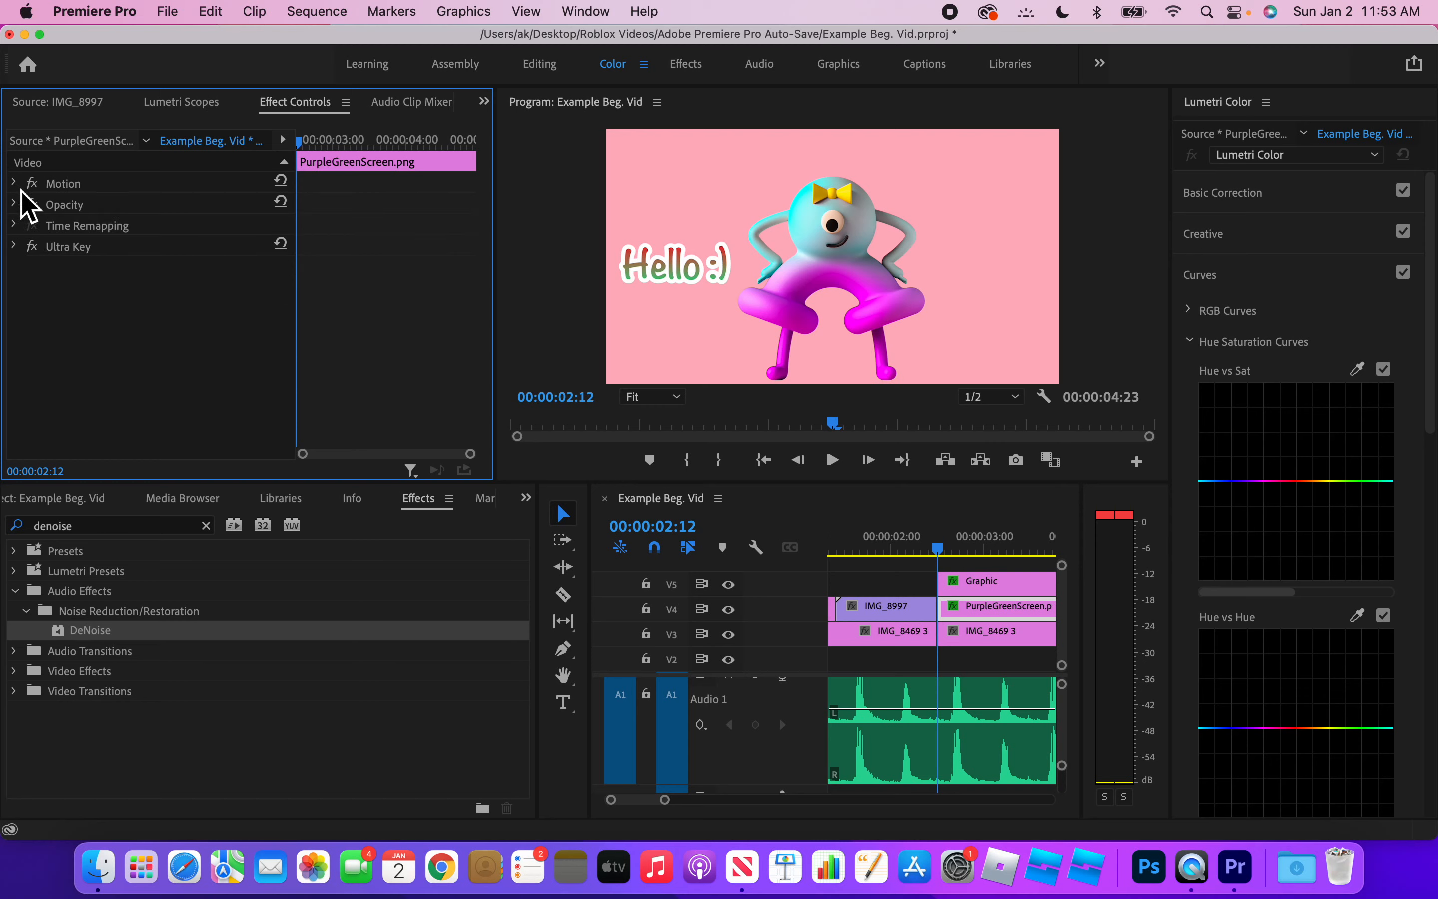
click(18, 189)
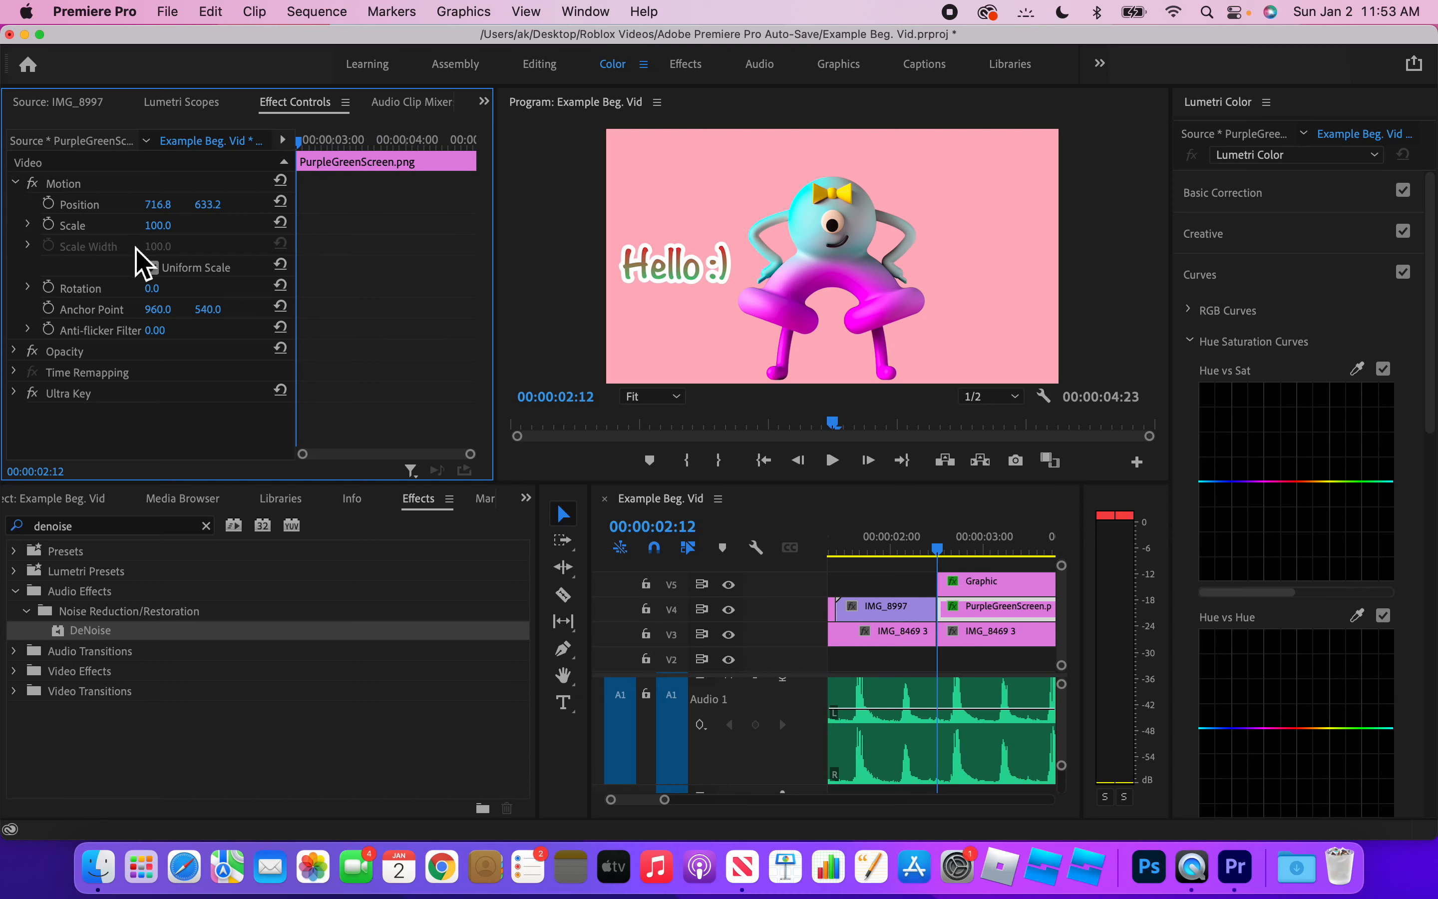
mouse_move(171, 238)
mouse_down()
mouse_move(328, 238)
mouse_move(131, 238)
mouse_move(184, 238)
mouse_move(165, 237)
mouse_up()
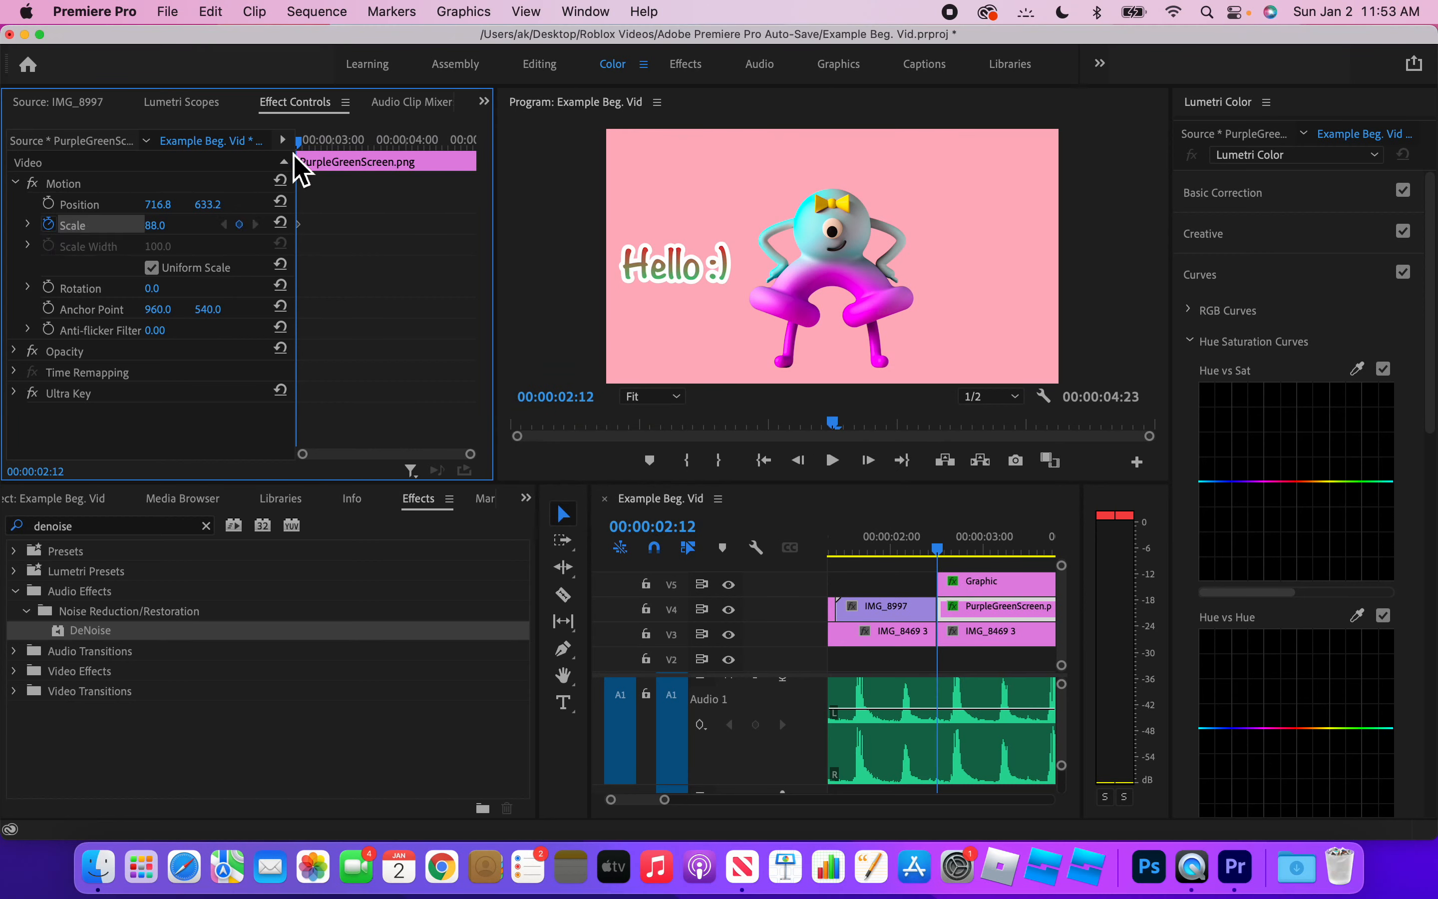
Add a scale keyframe of 162 for the character at 00:00:03:15 and return to 00:00:02:12.
key(space)
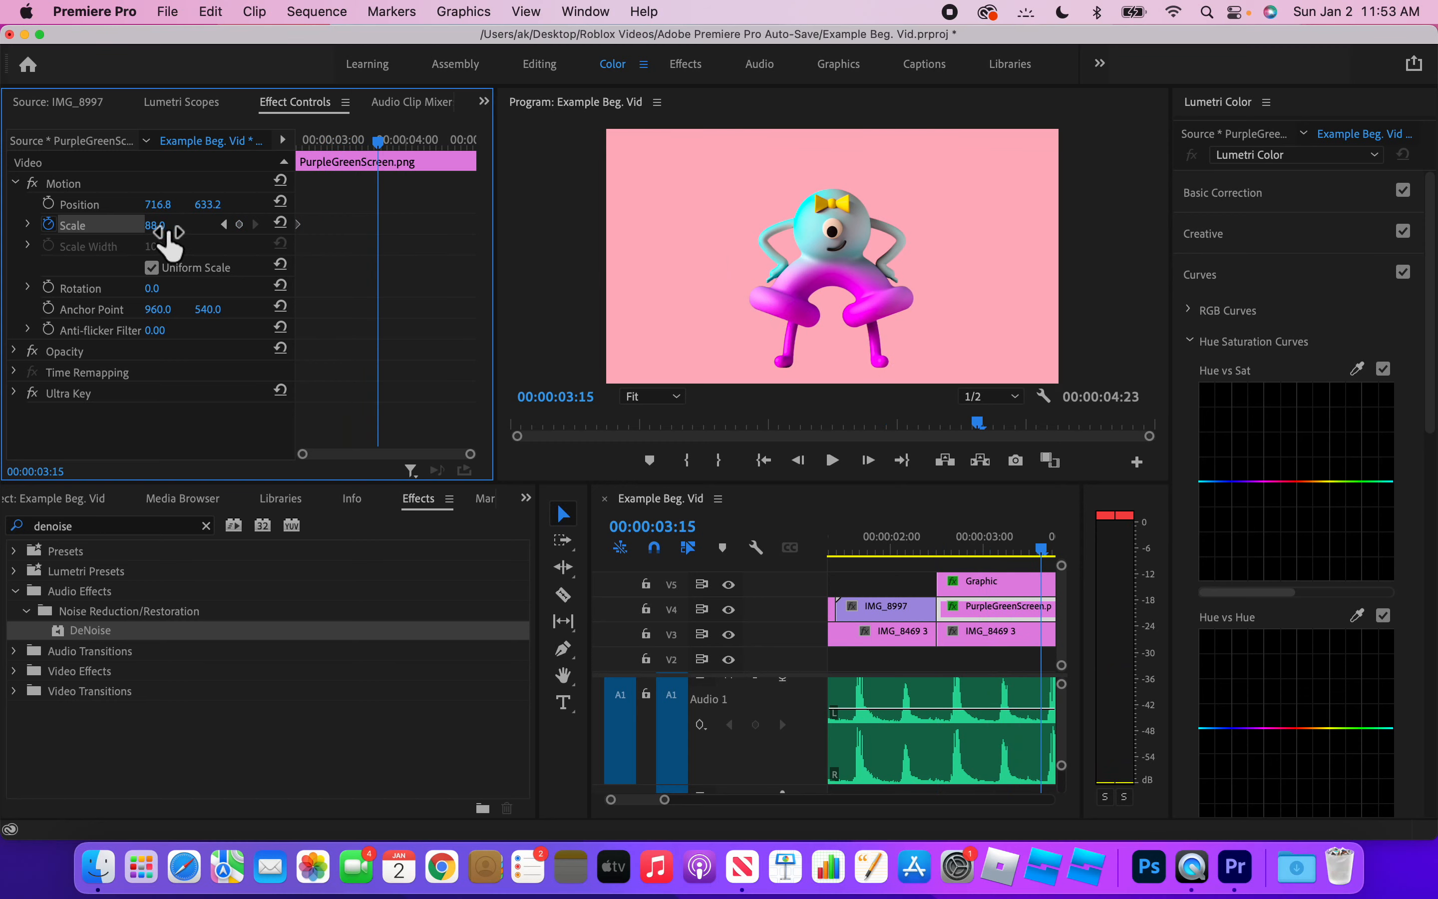
drag(155, 225, 228, 225)
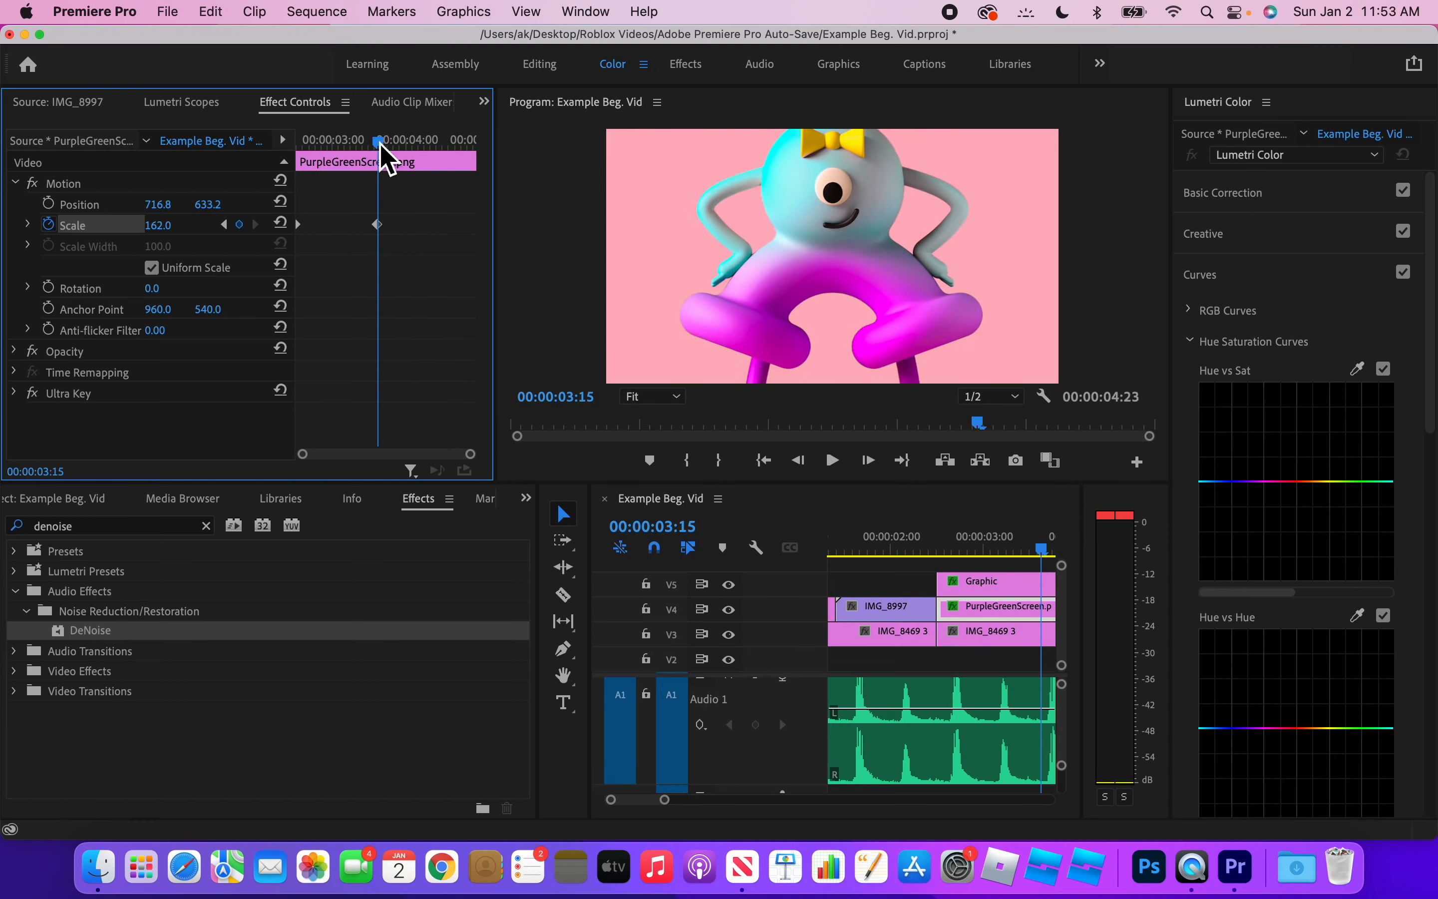
drag(380, 144, 300, 161)
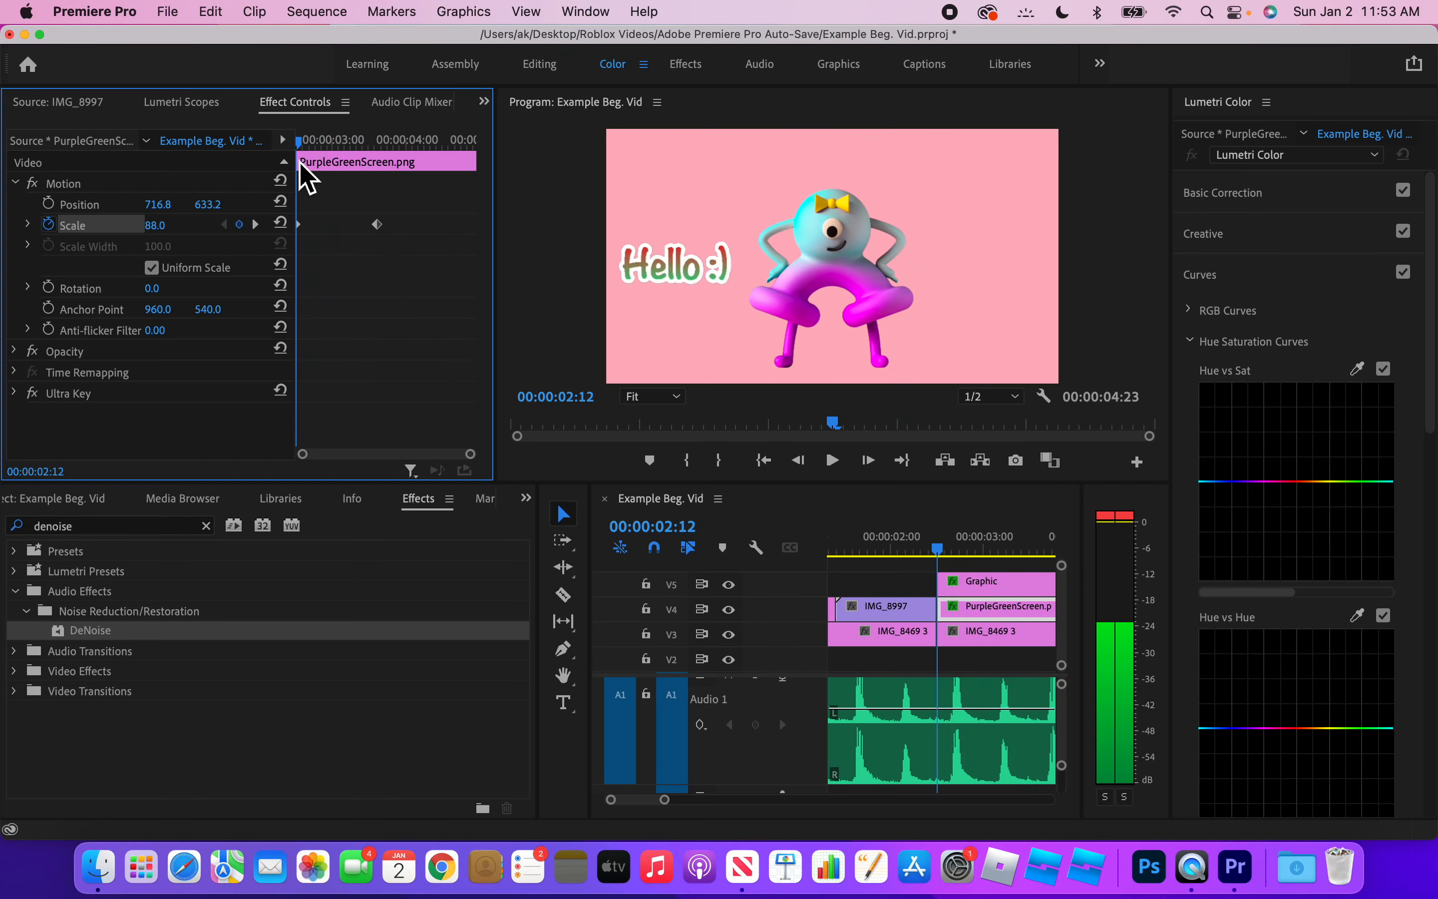
Nudge the "Hello :)" text slightly upward at 00:00:02:12 to position about 104, 186.
click(997, 585)
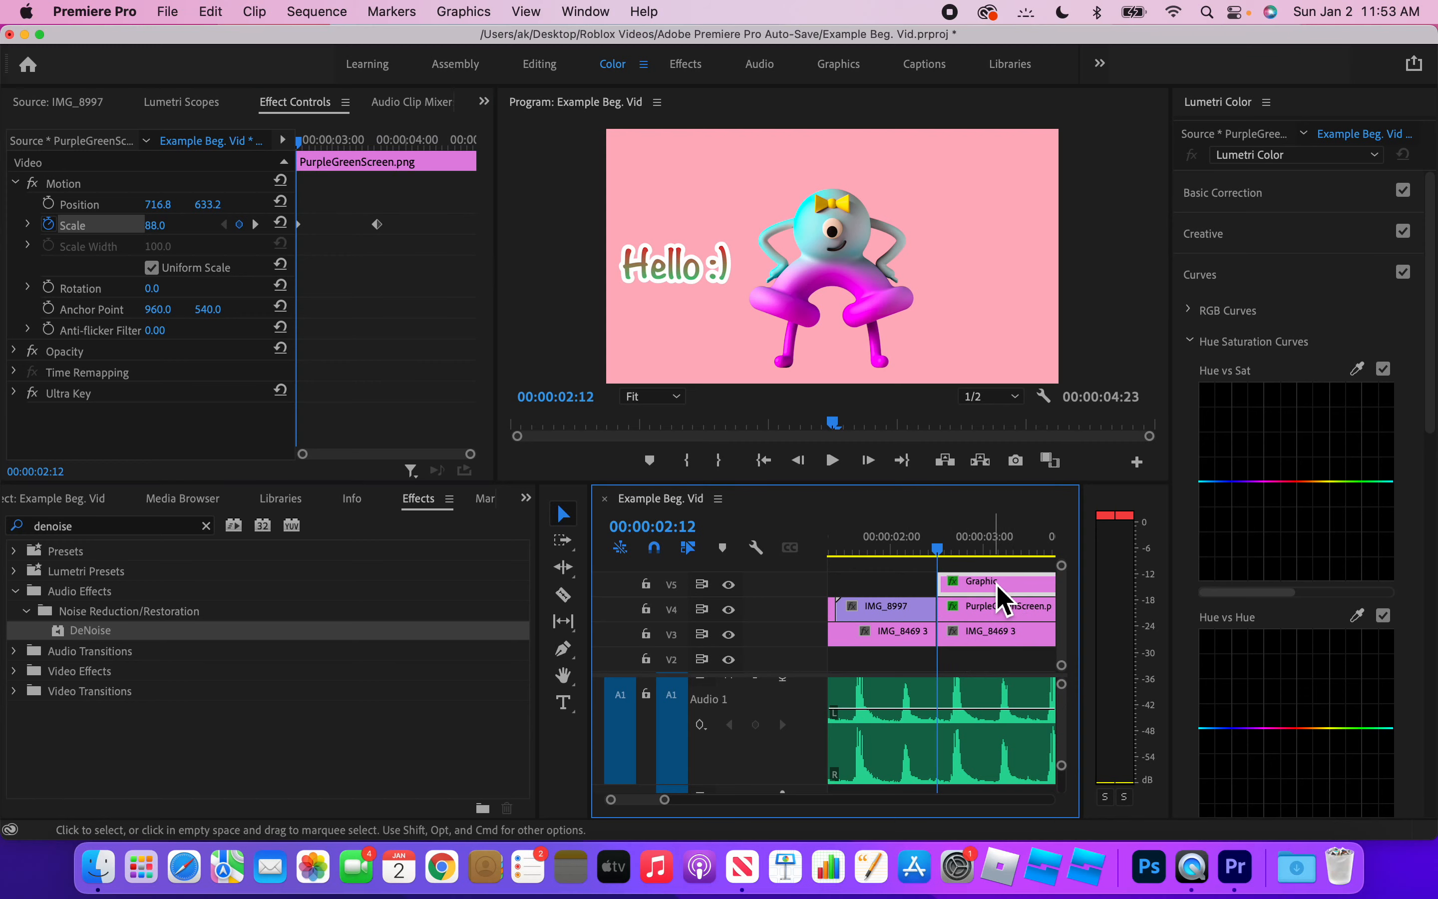
click(671, 265)
drag(671, 264, 674, 258)
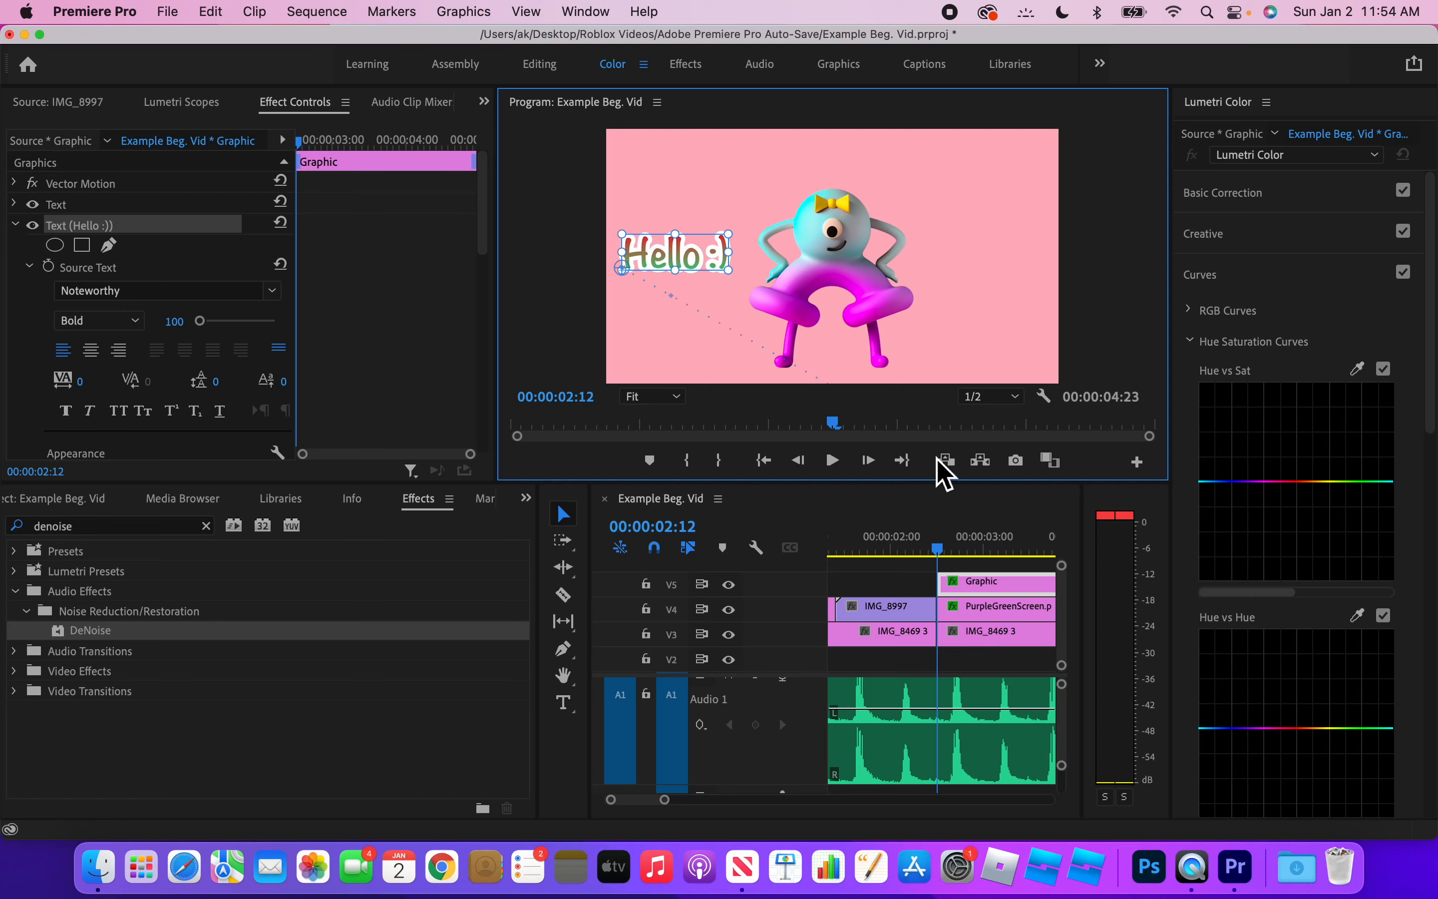
Add a position keyframe of 1031.9, 522.2 for the "Hello :)" text at 00:00:03:16 and play back the move from 00:00:02:11.
scroll(1001, 610, right, 4)
scroll(963, 609, left, 2)
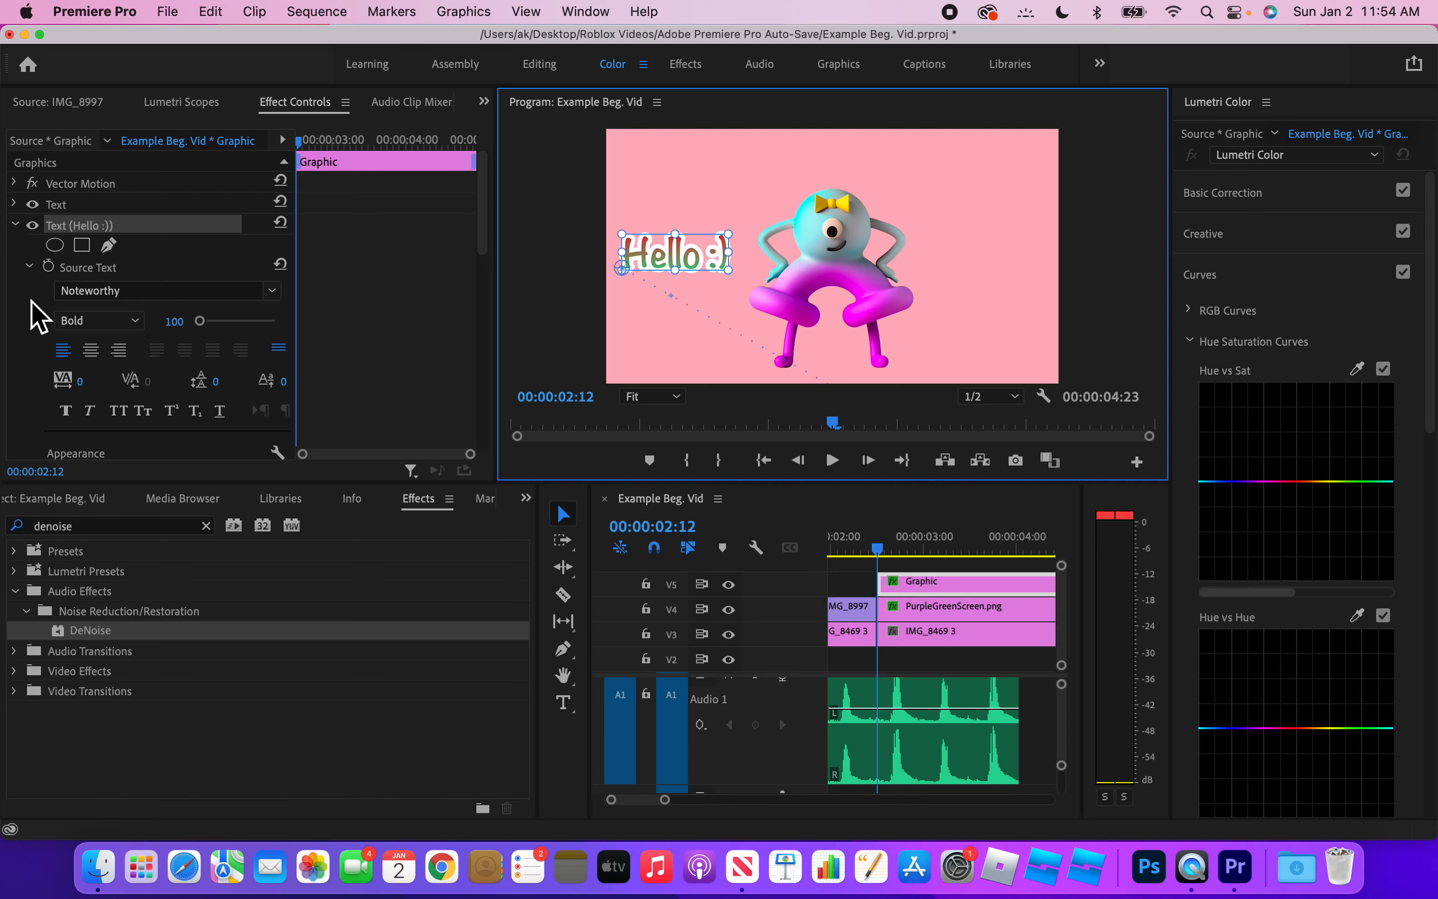
scroll(151, 356, down, 4)
scroll(153, 355, down, 5)
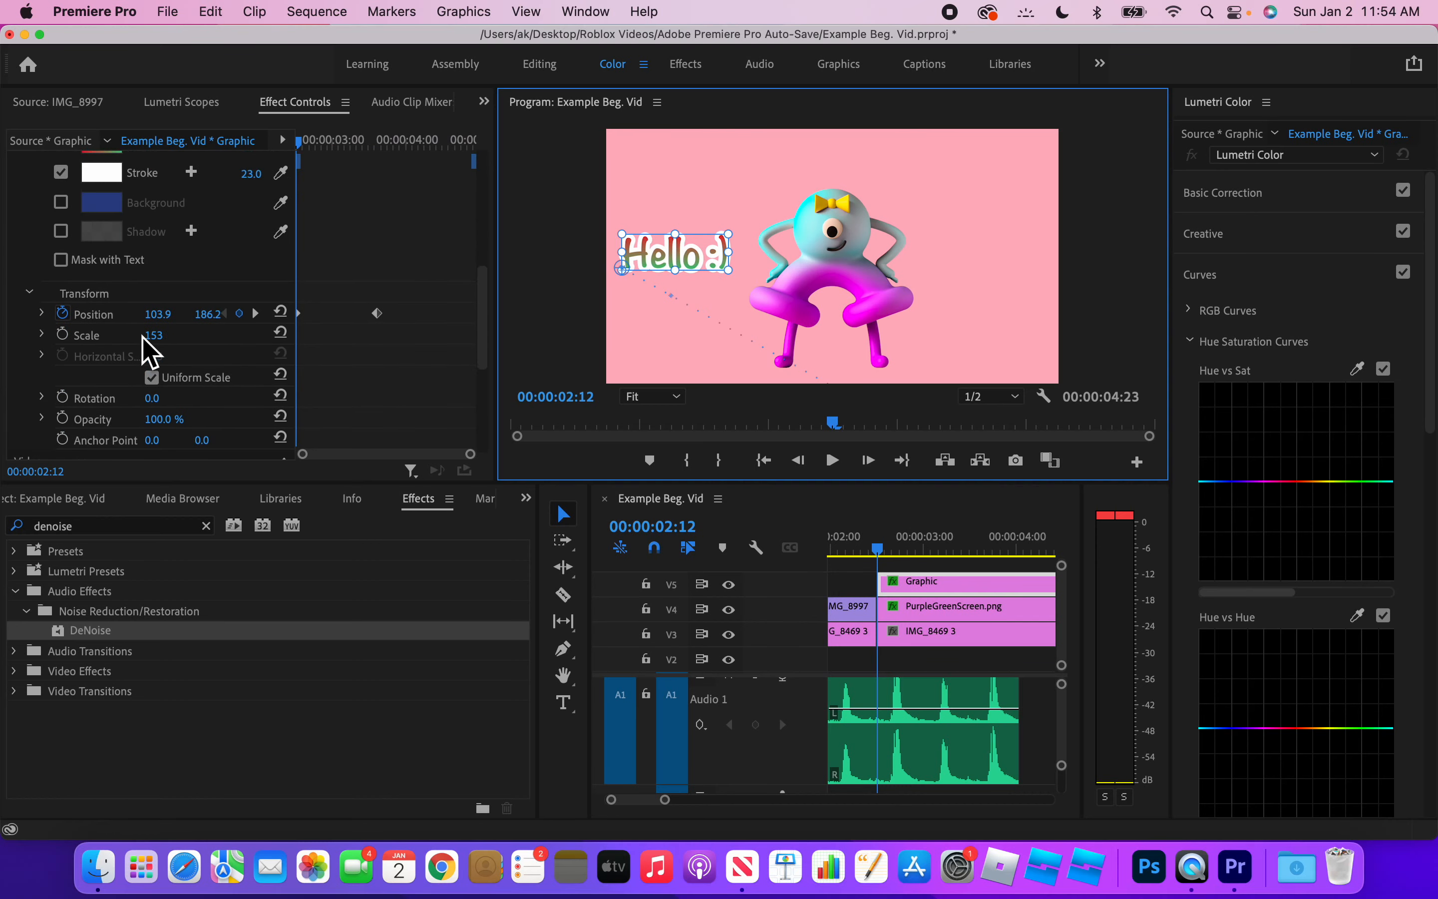
click(378, 313)
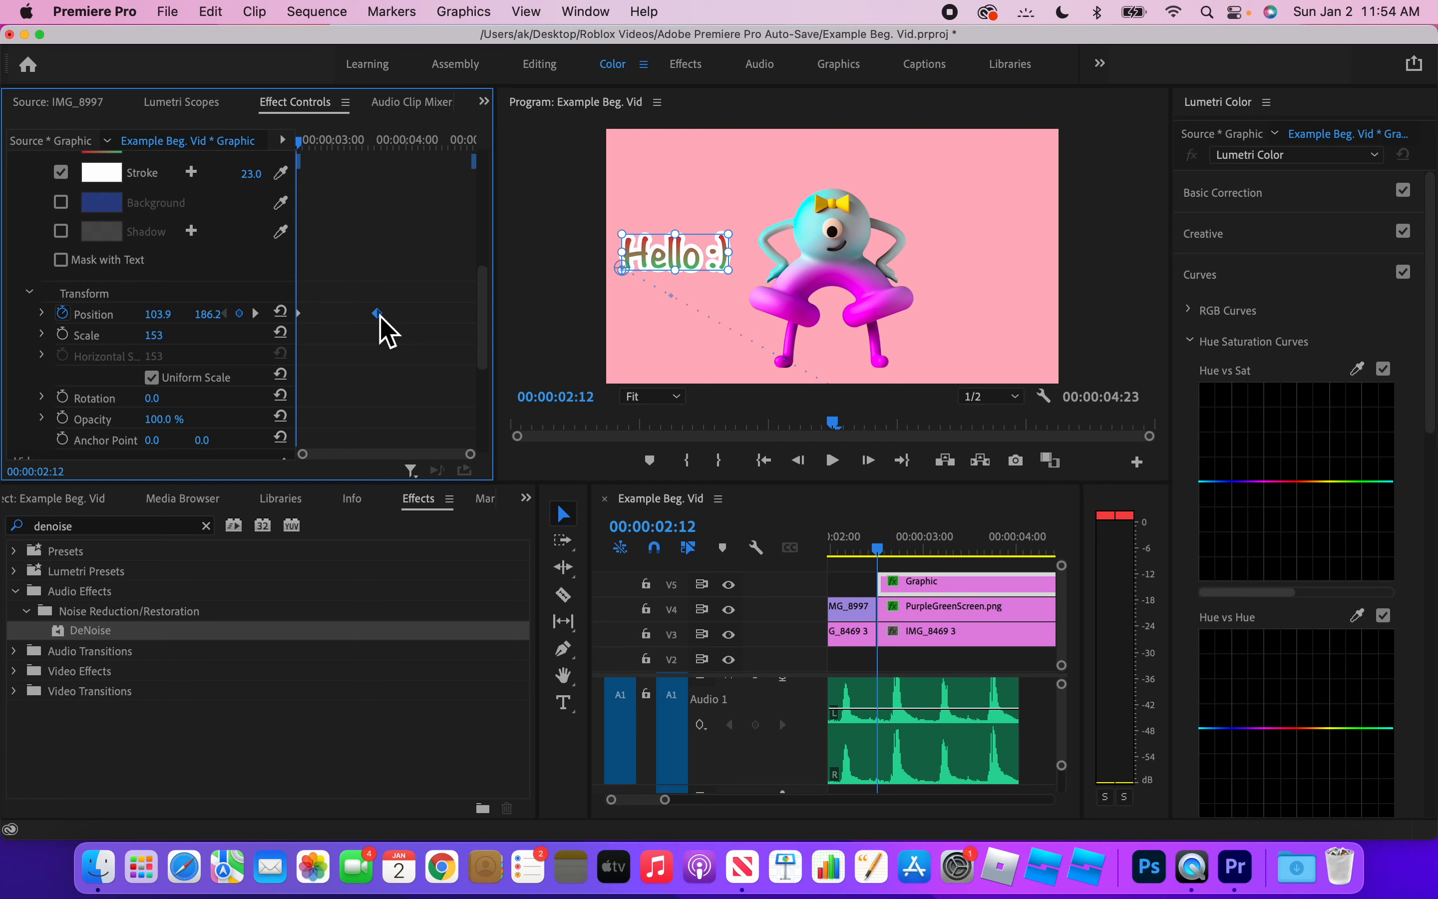
click(381, 141)
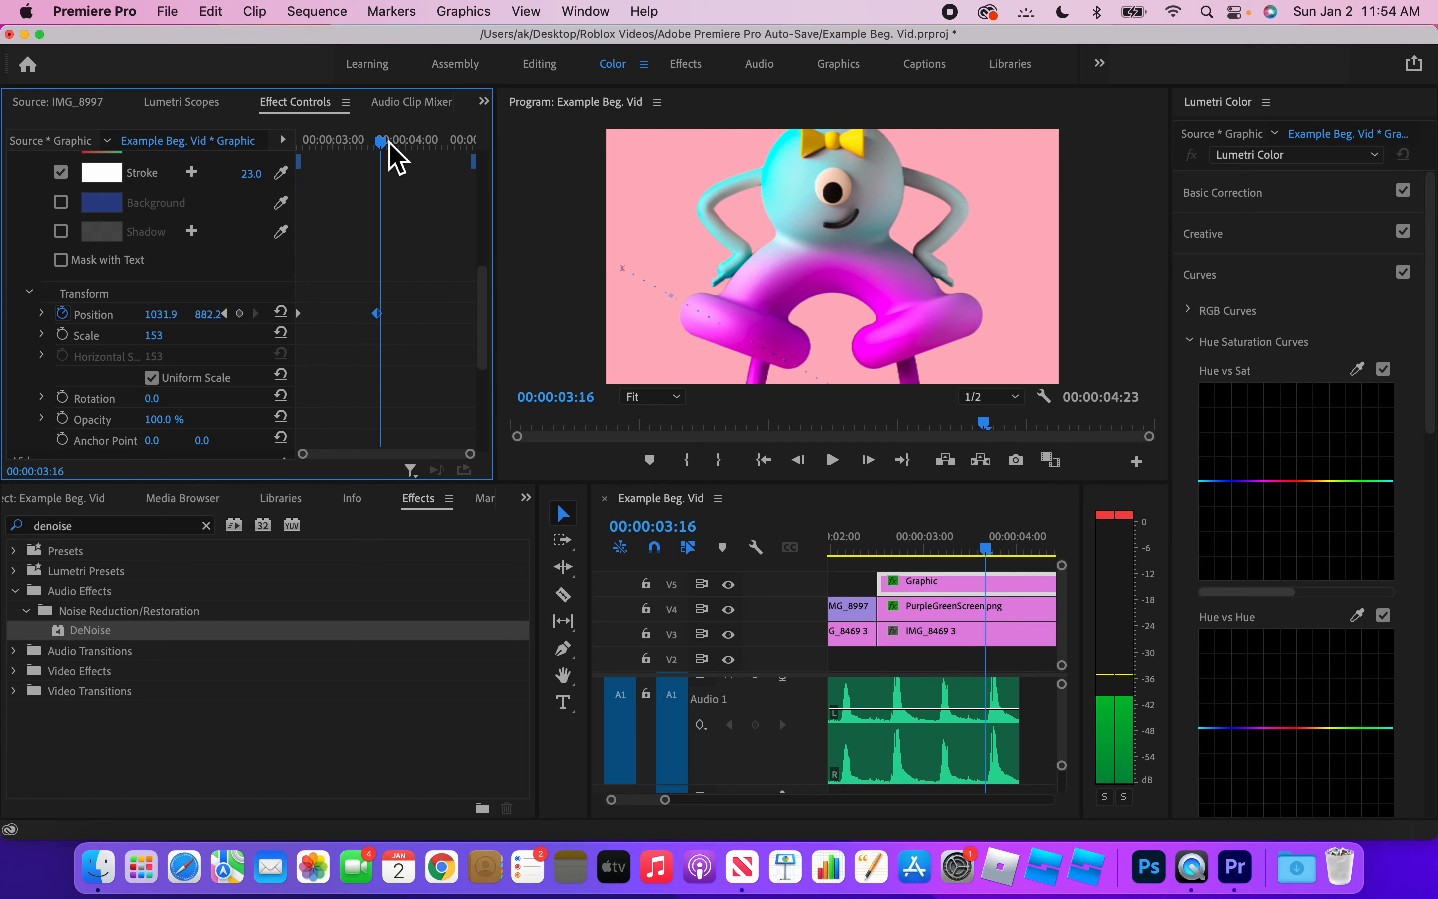
mouse_move(212, 314)
mouse_down()
mouse_move(184, 314)
mouse_move(227, 328)
mouse_up()
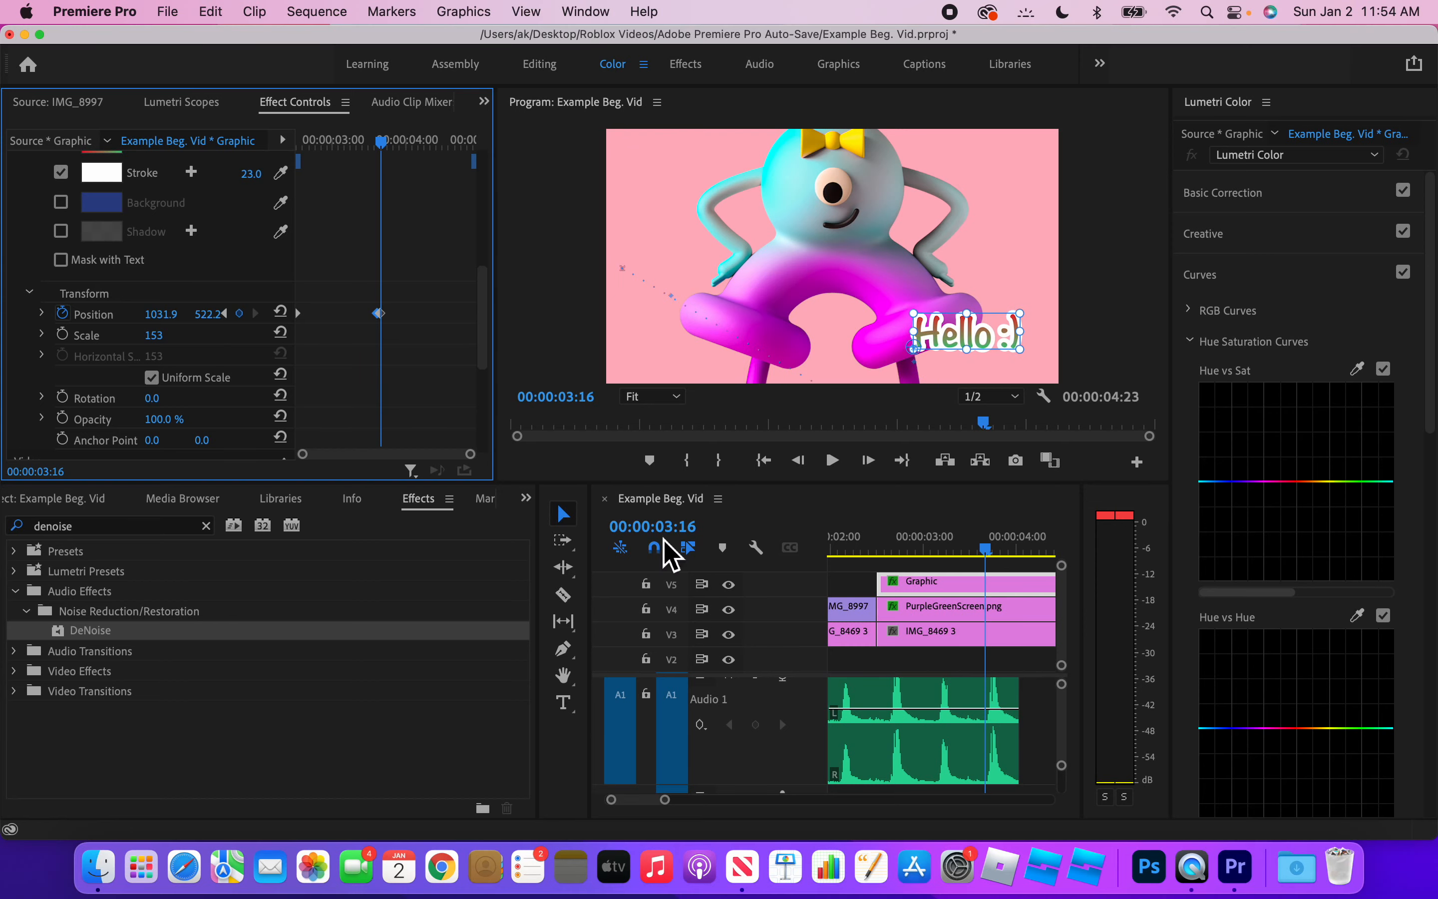
click(875, 552)
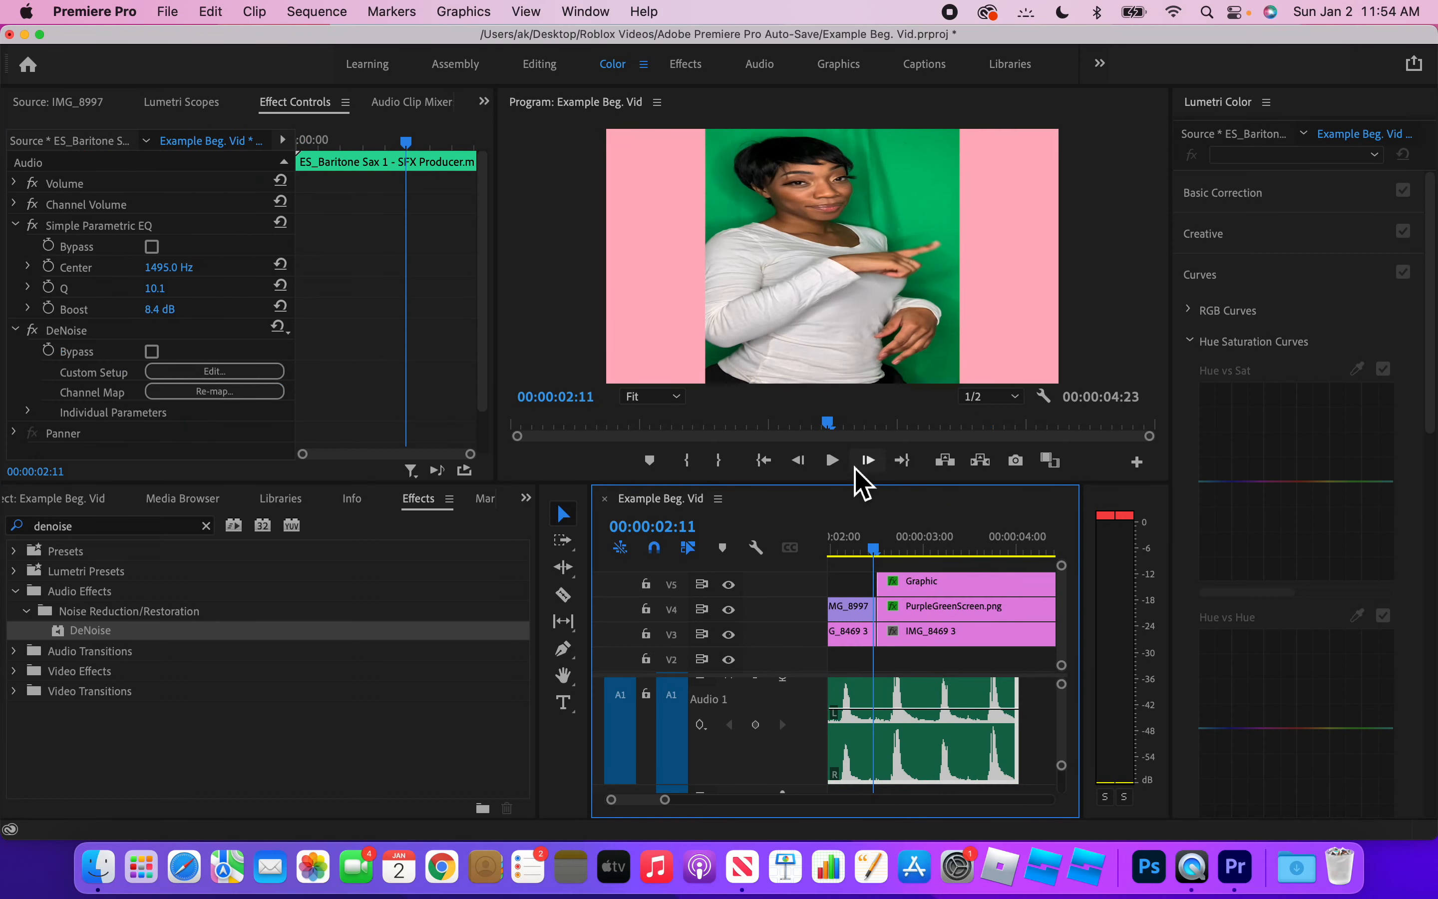
click(832, 460)
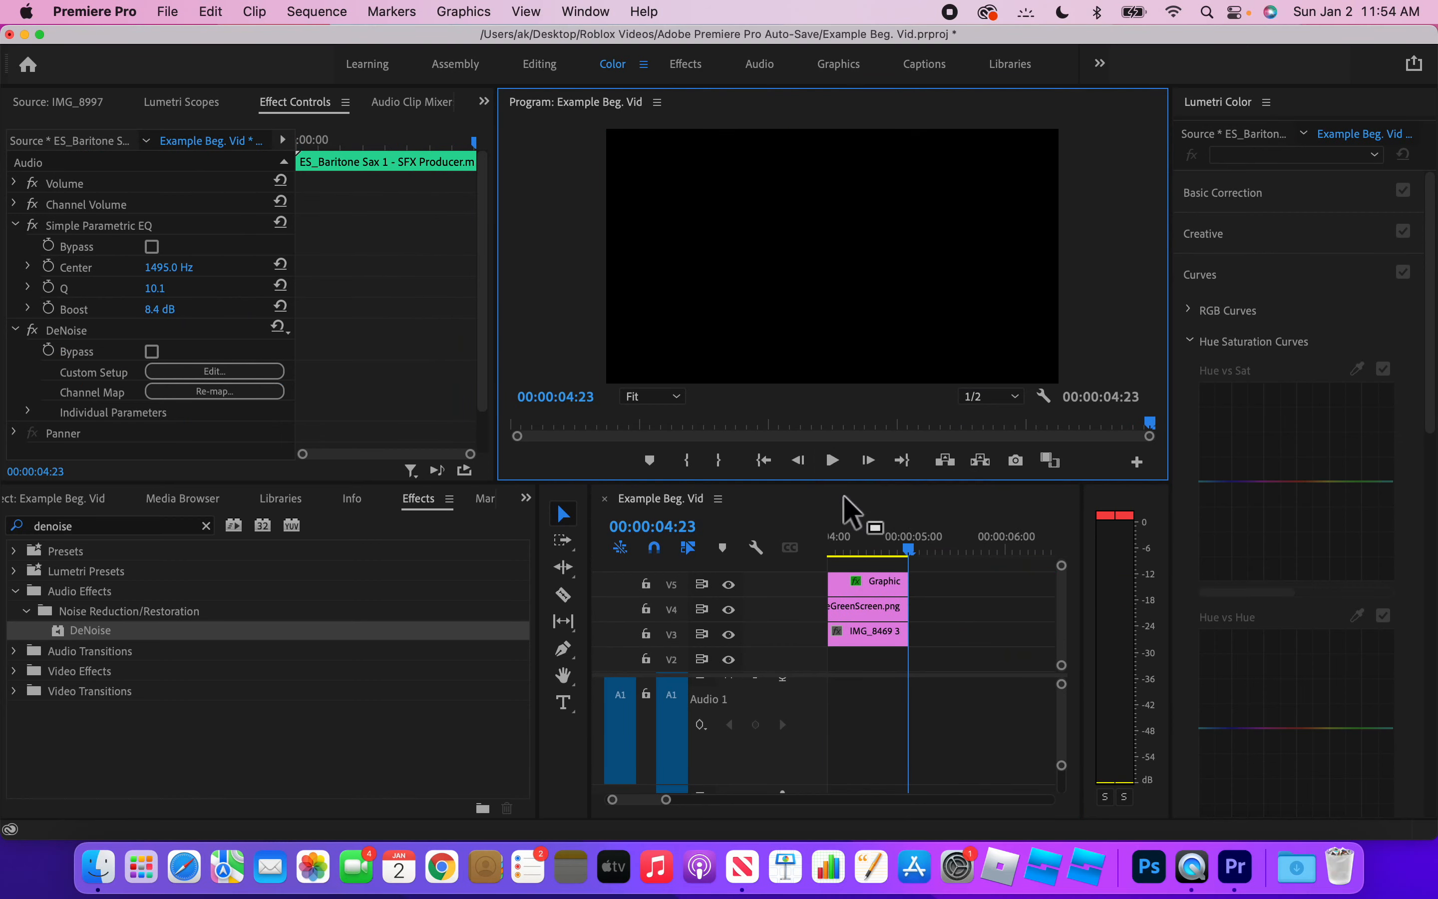
Remove the duplicate "Hello :)" position keyframe right beside the one at 00:00:03:16.
drag(666, 800, 781, 802)
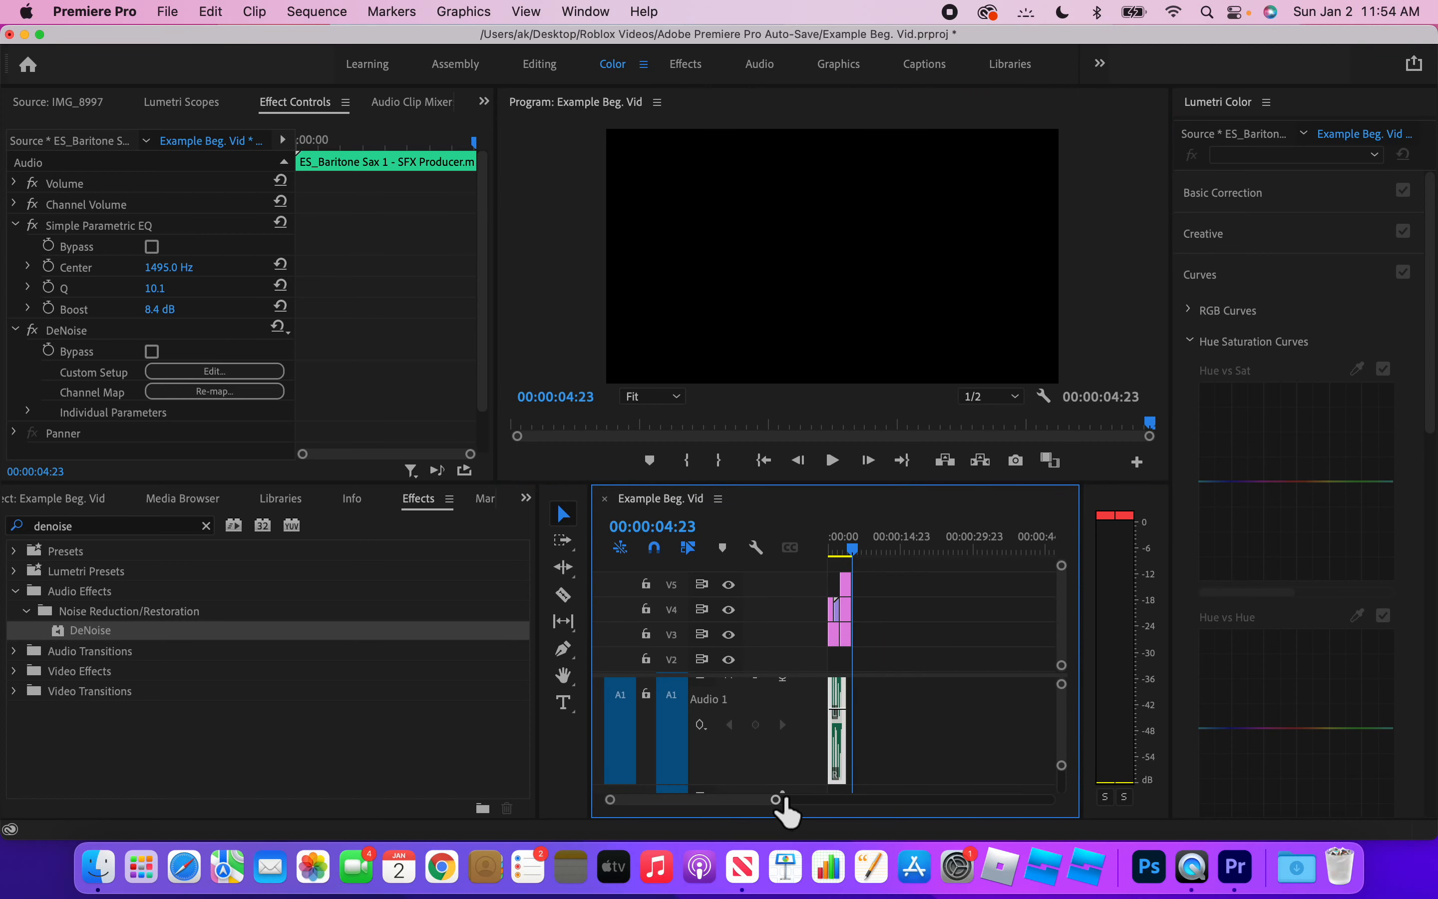
drag(785, 803, 747, 817)
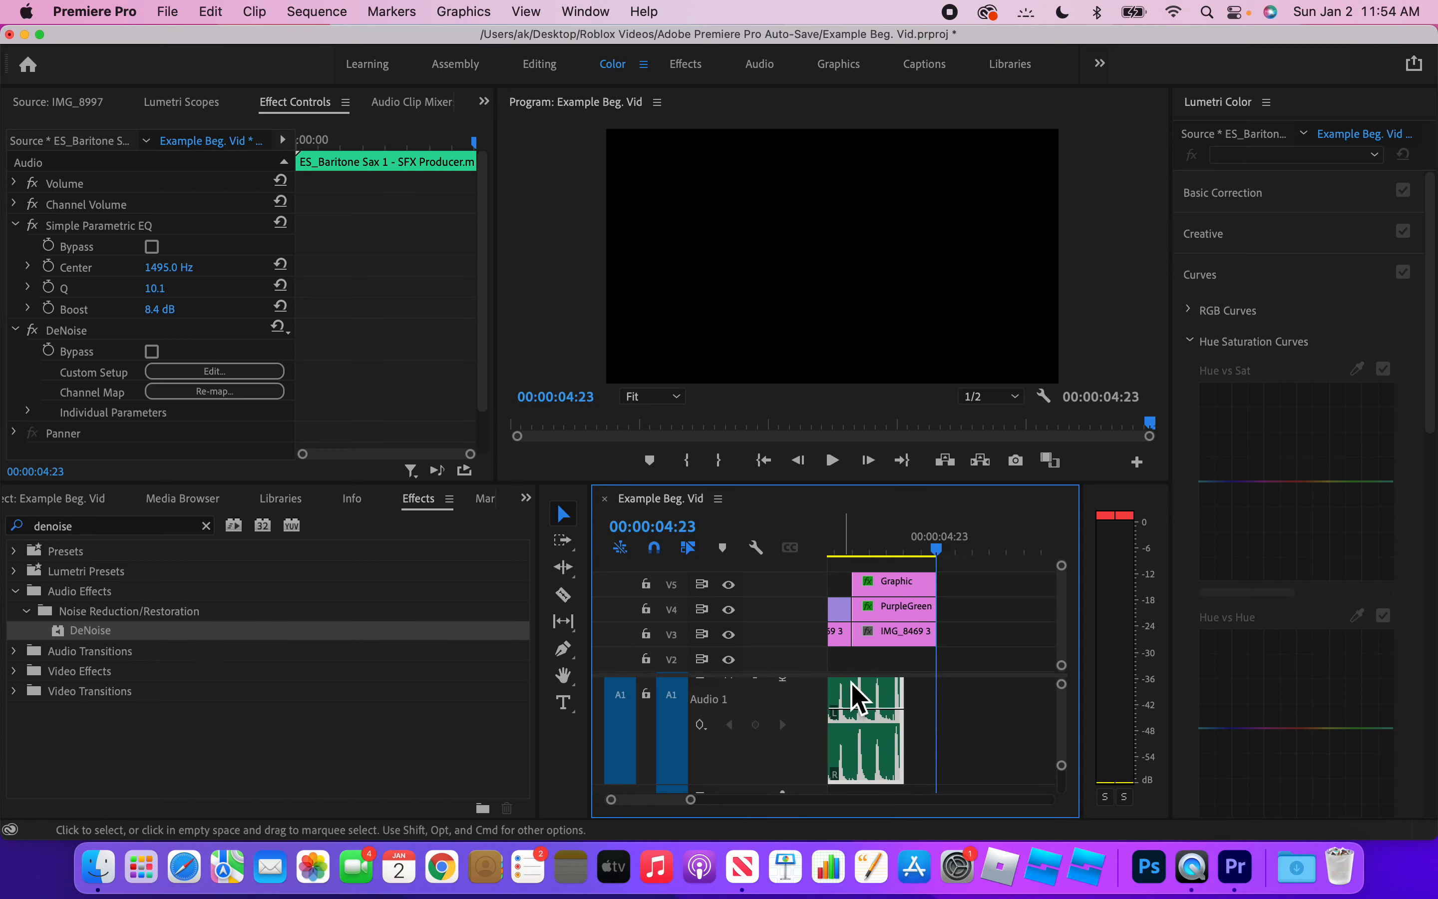
click(903, 584)
click(894, 548)
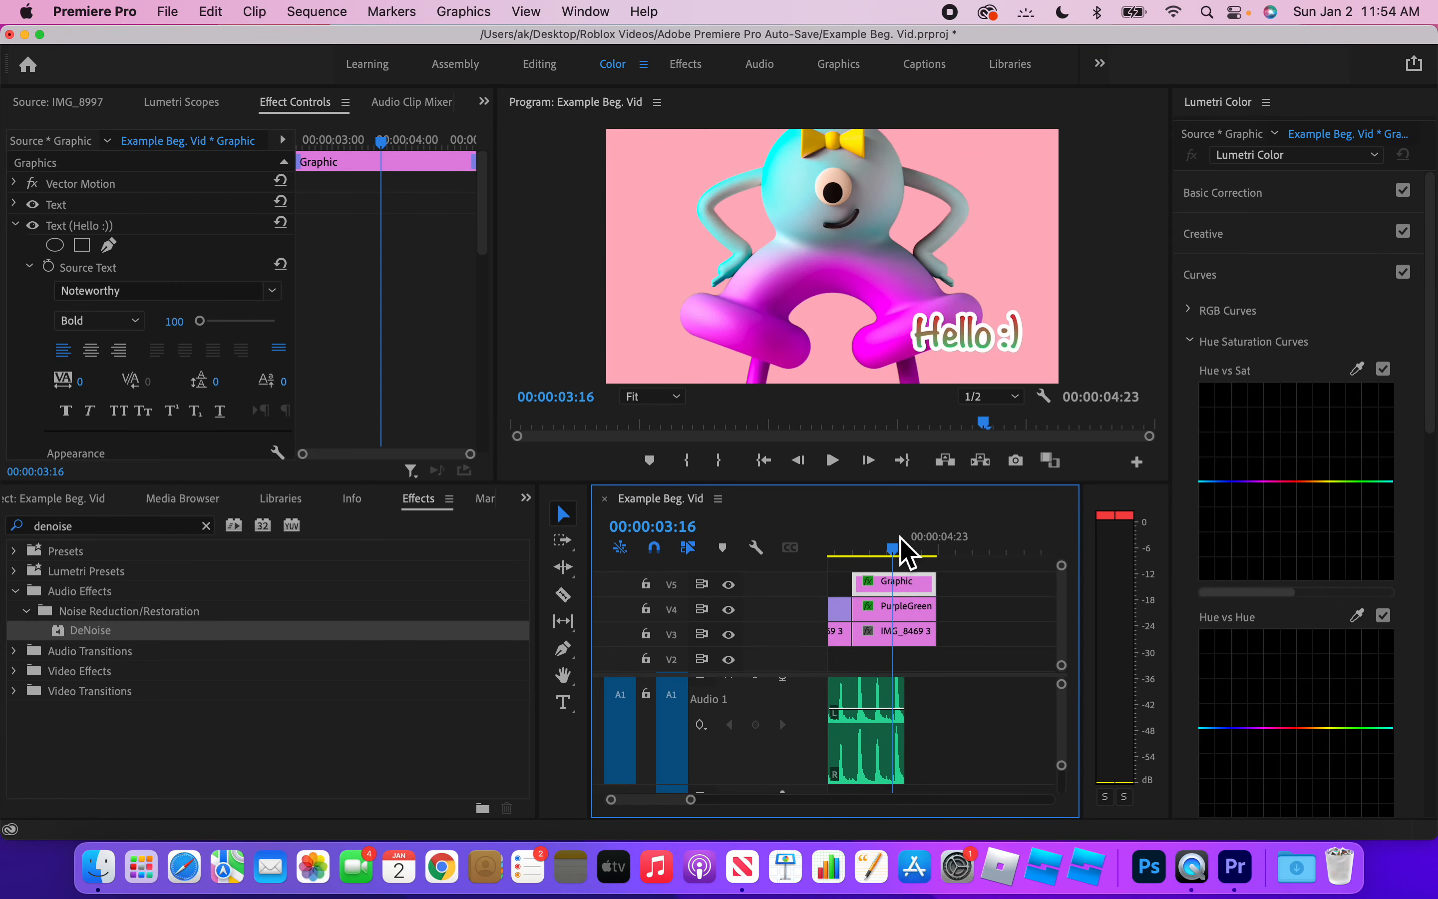
scroll(178, 324, down, 10)
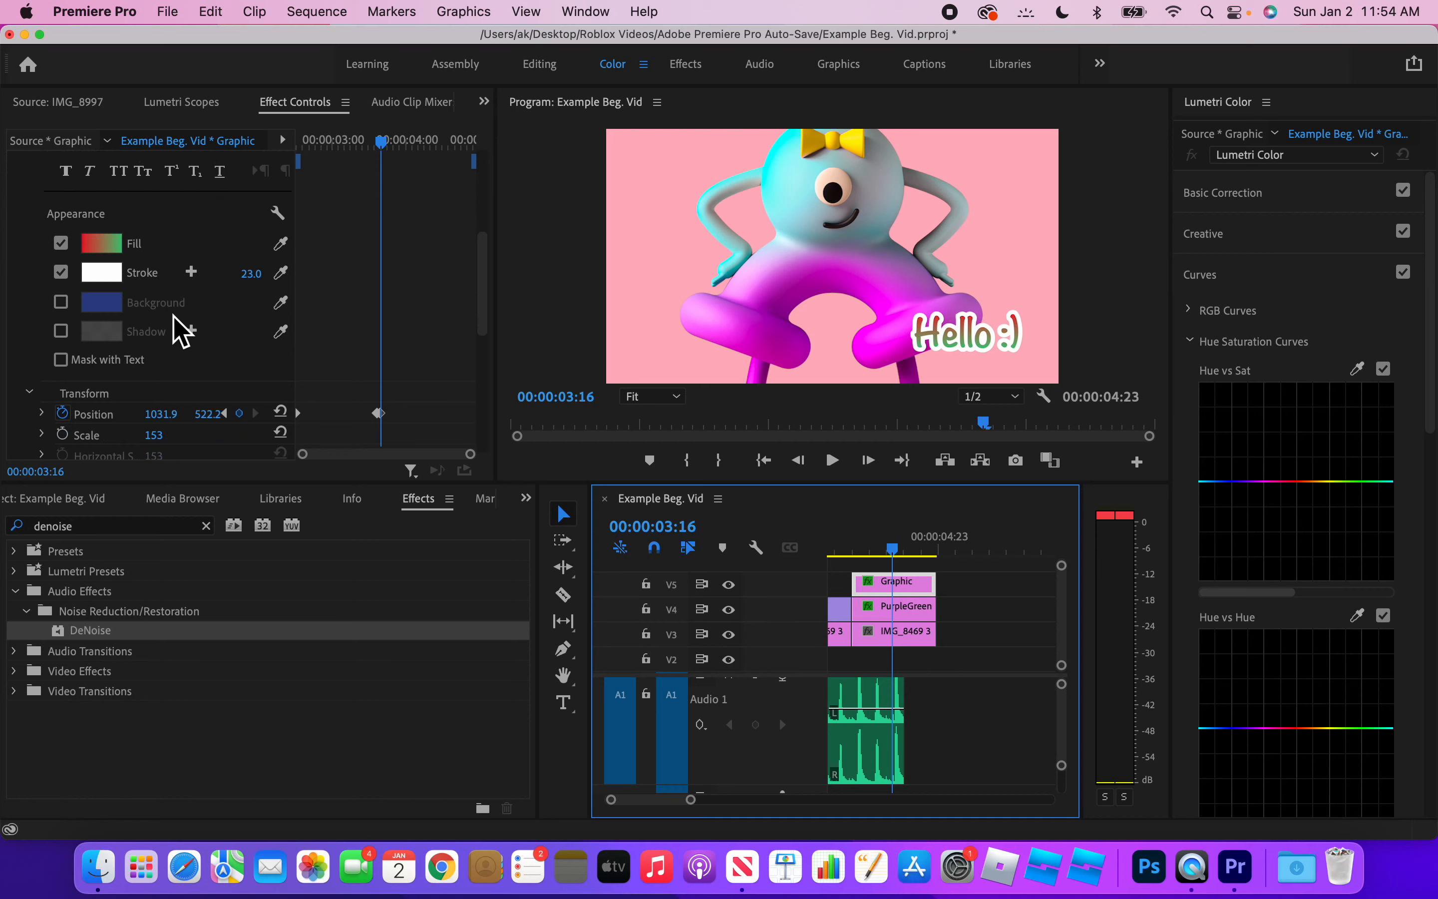
drag(472, 455, 303, 461)
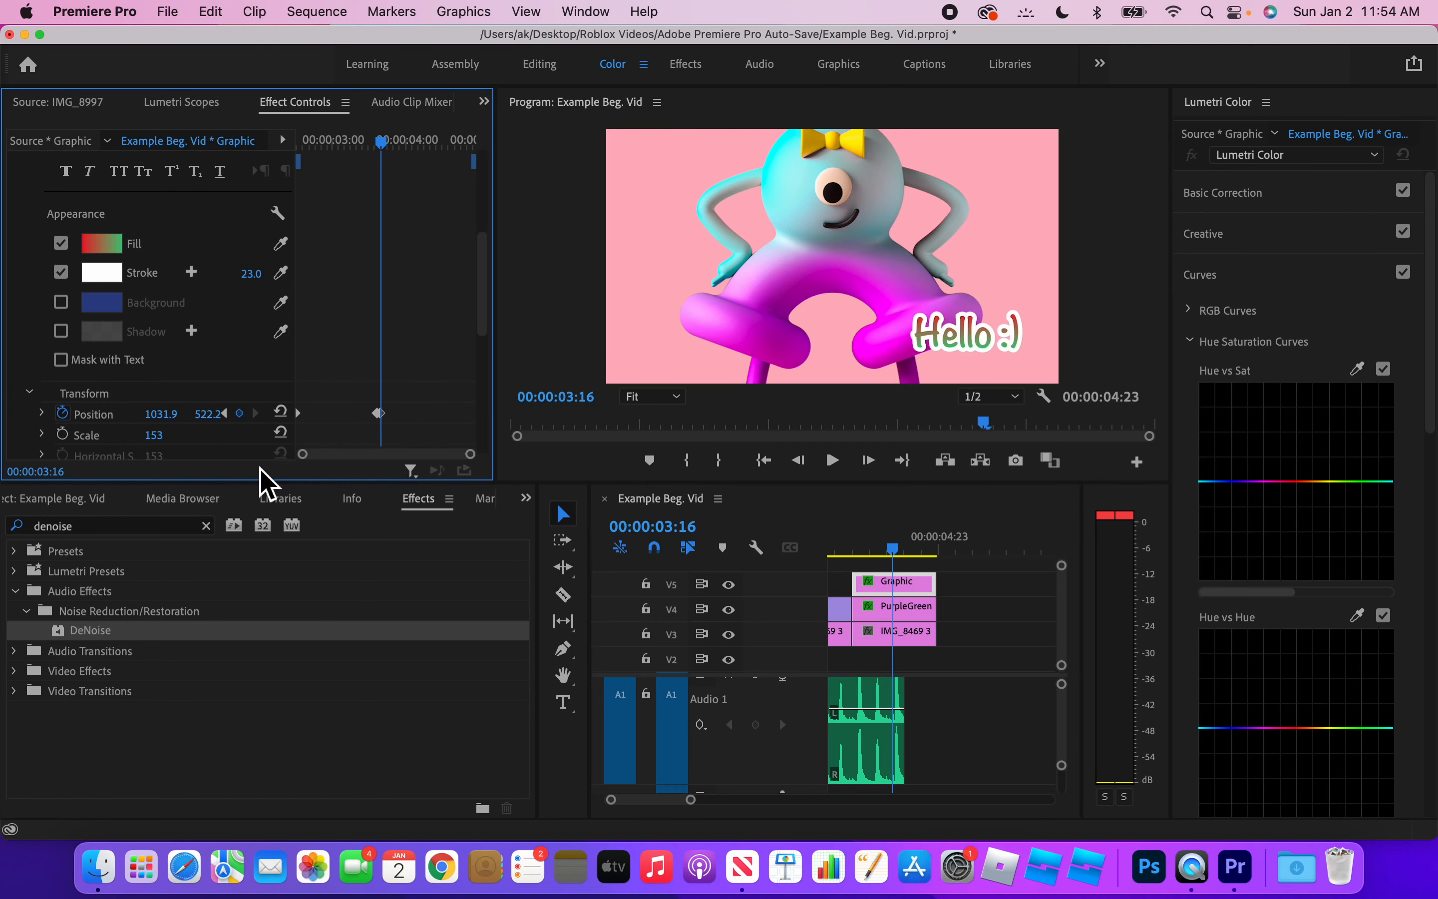
drag(481, 459, 310, 459)
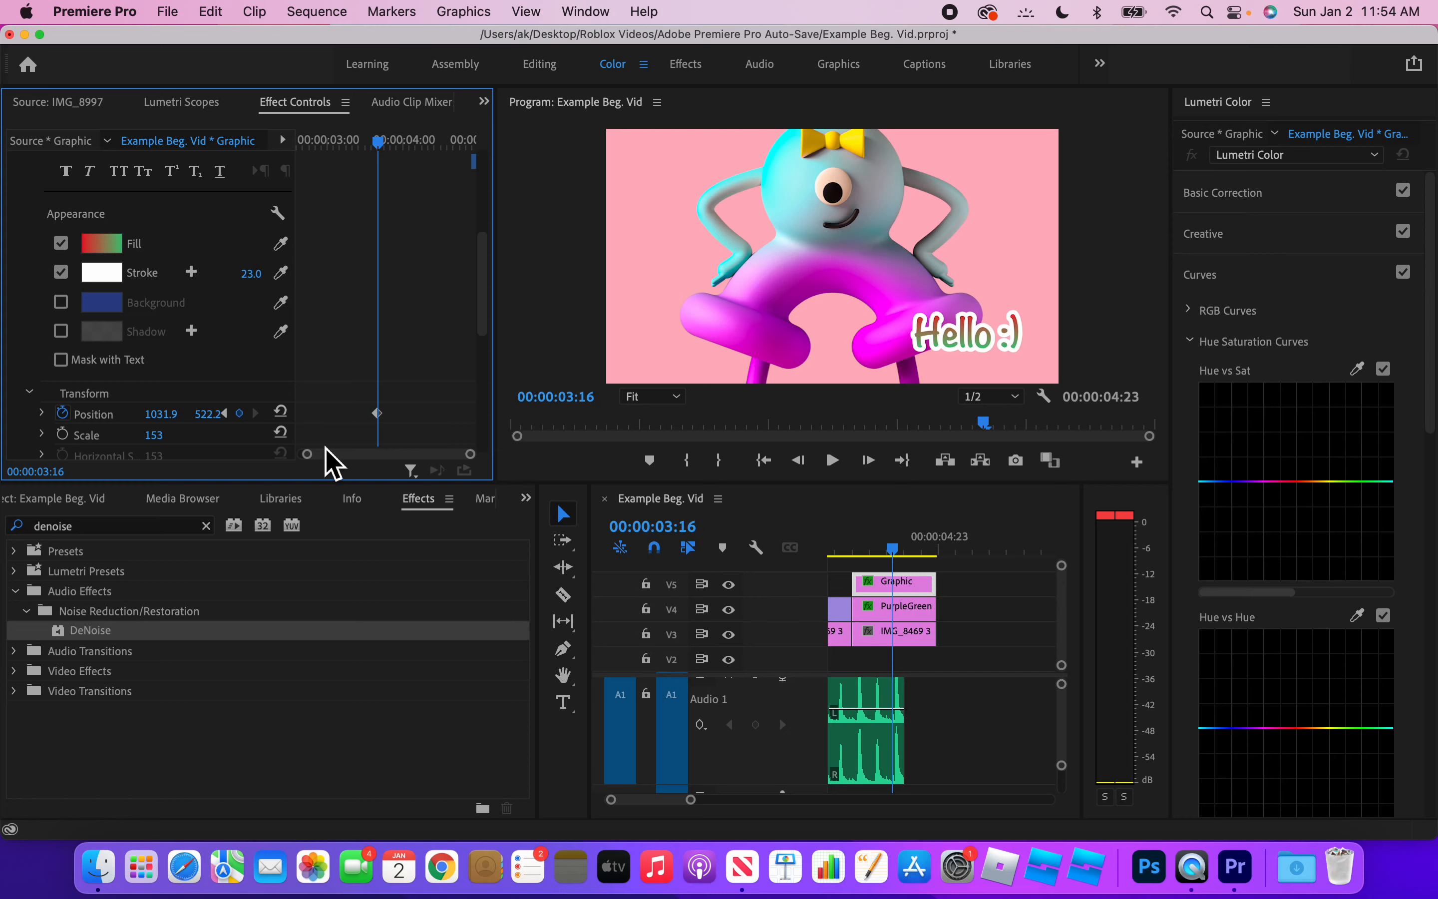
drag(315, 455, 303, 457)
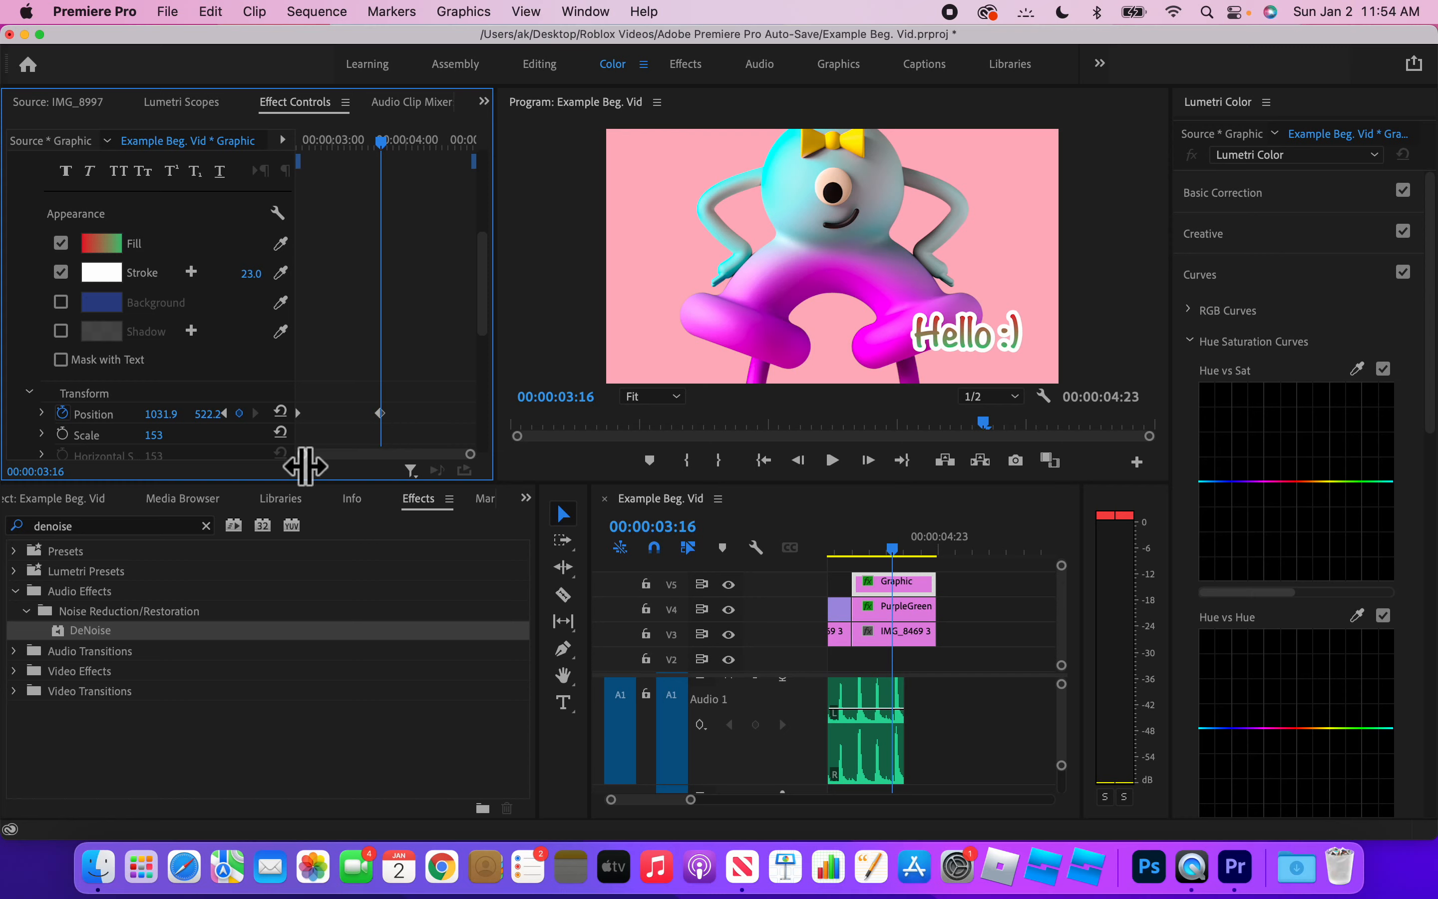
Play back the title and character animation from 00:00:02:08 and again from 00:00:02:17 with the PurpleGreenScreen.png clip selected.
drag(863, 545, 847, 544)
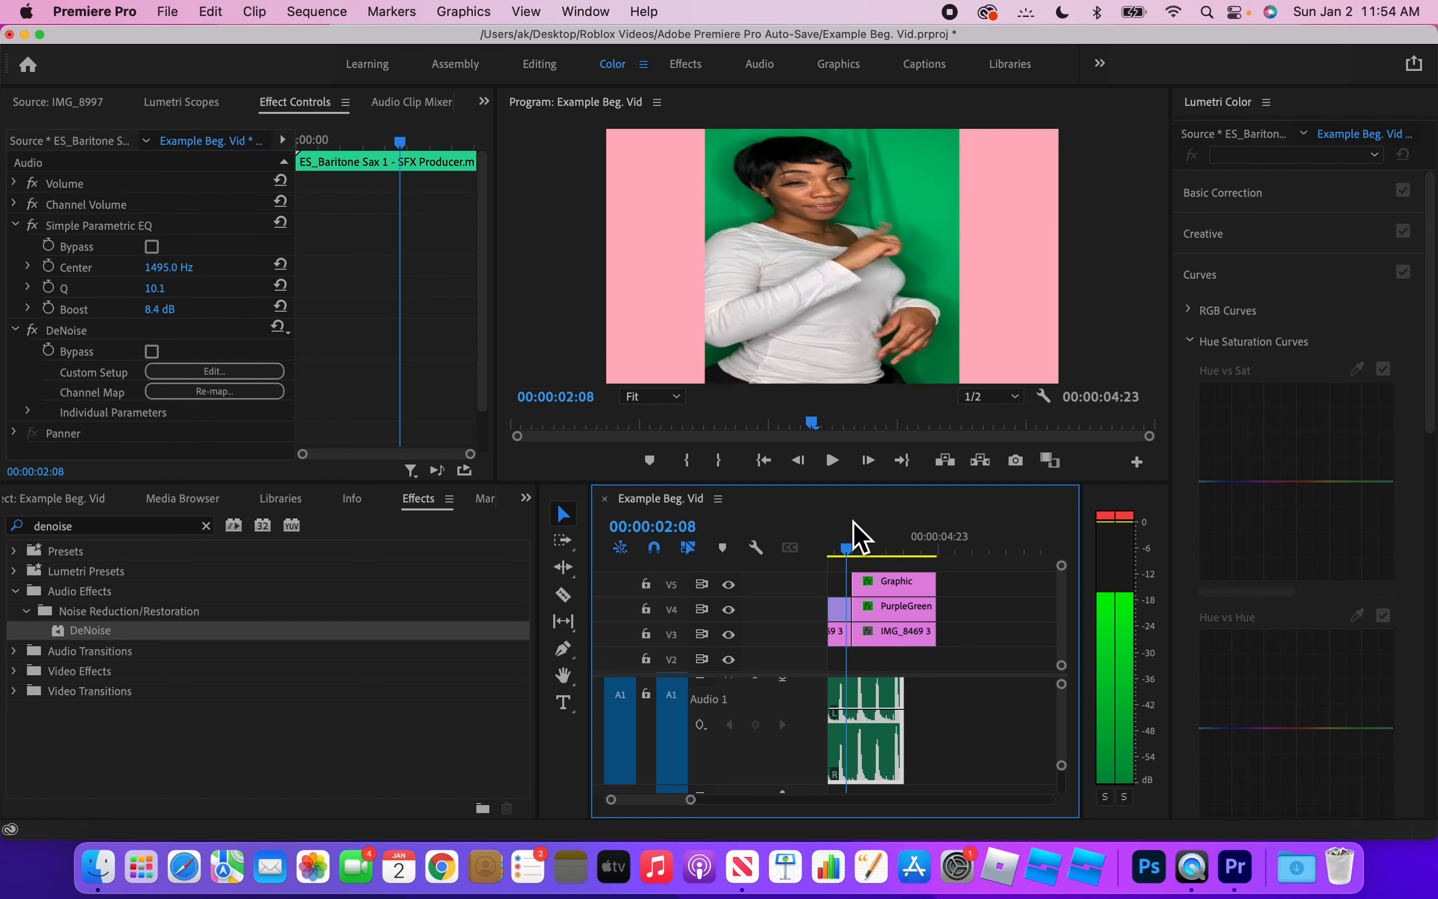
click(834, 461)
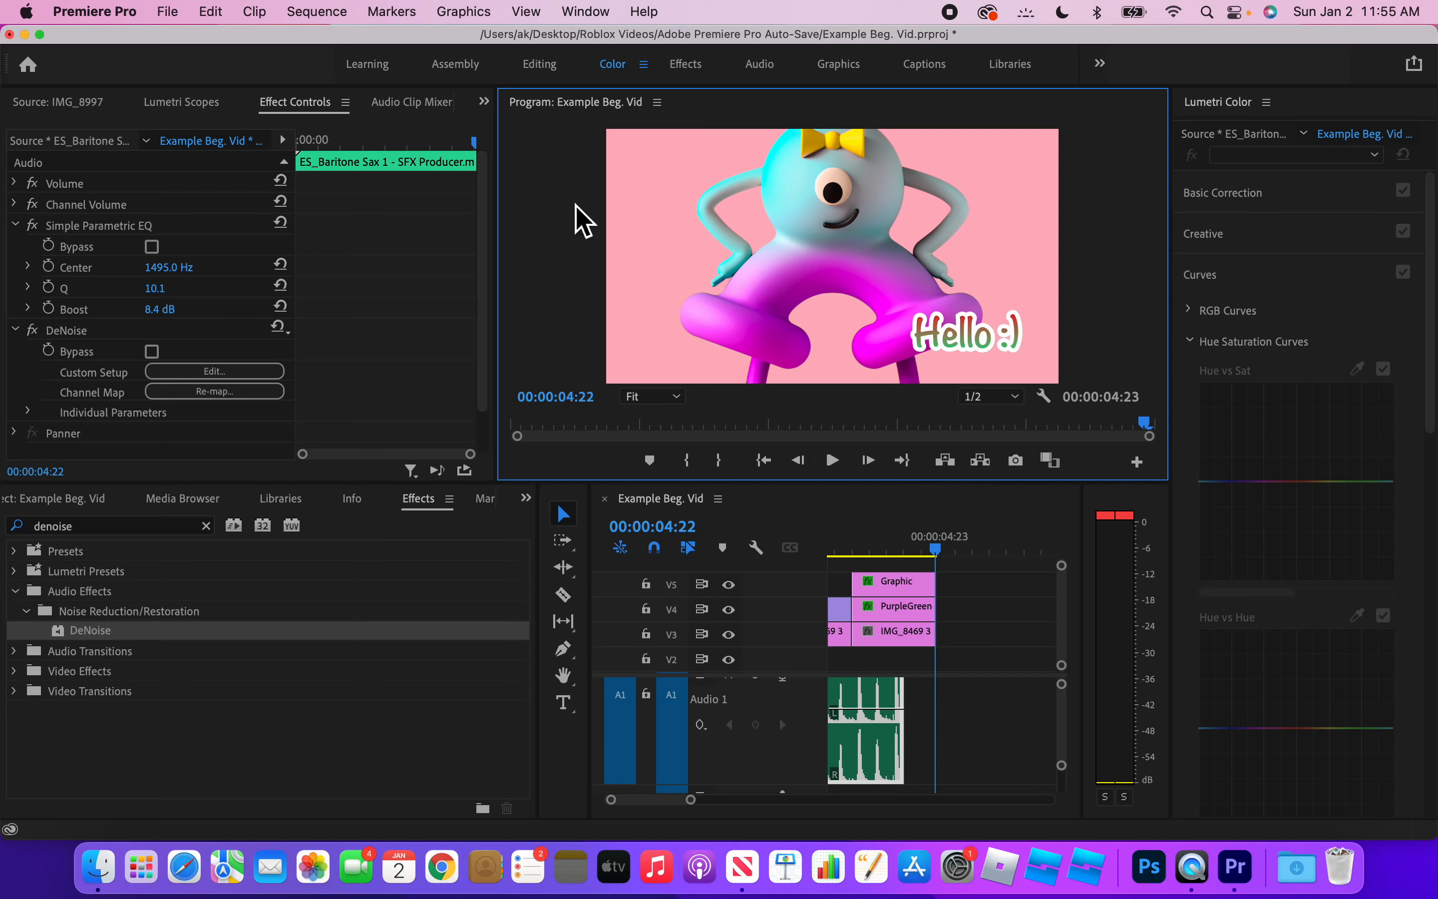
drag(904, 552, 866, 553)
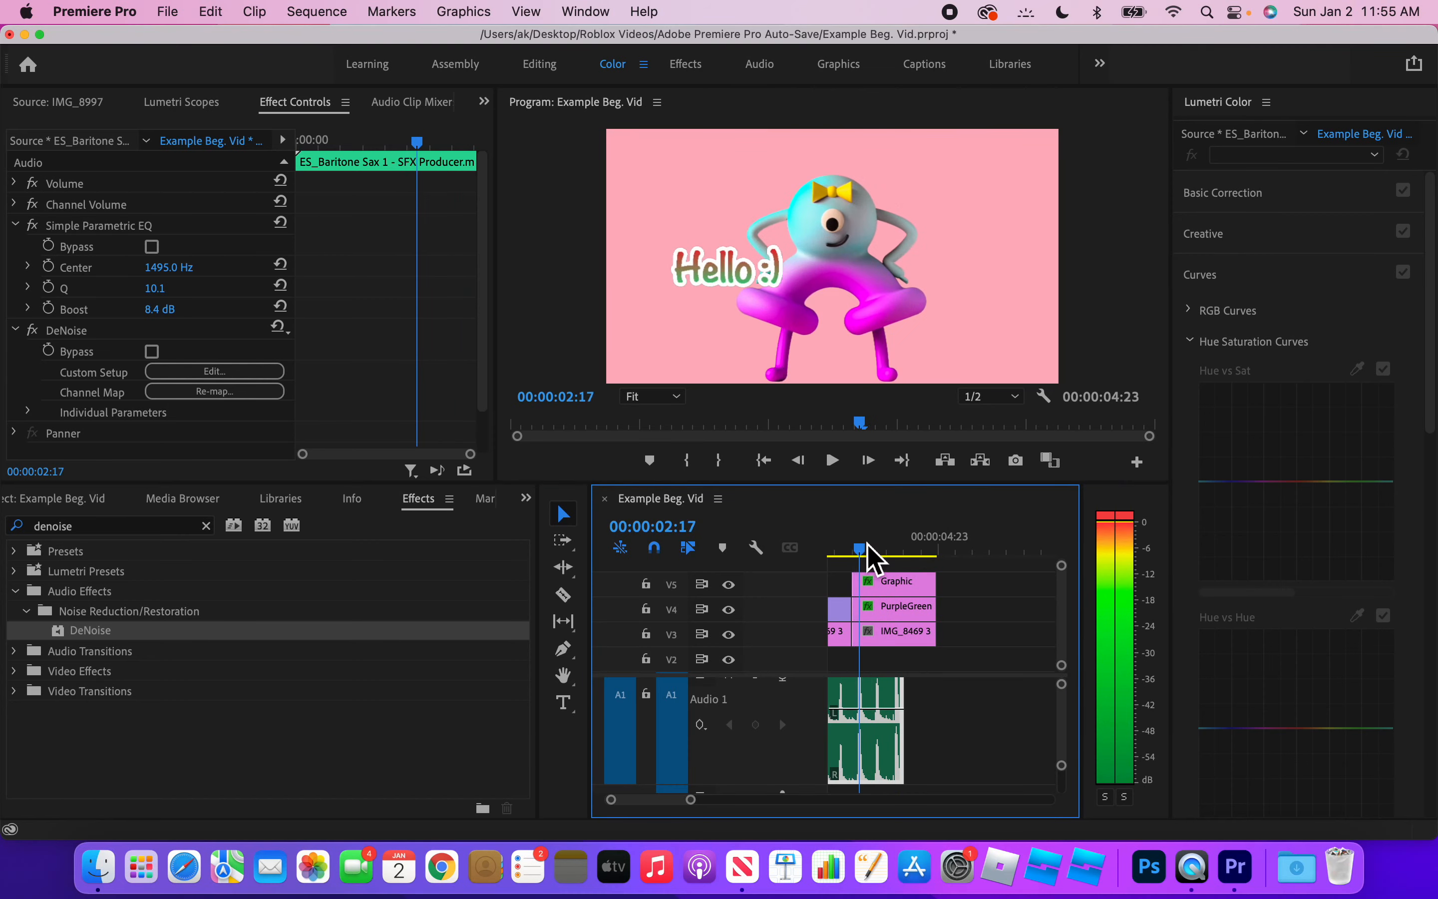
click(906, 606)
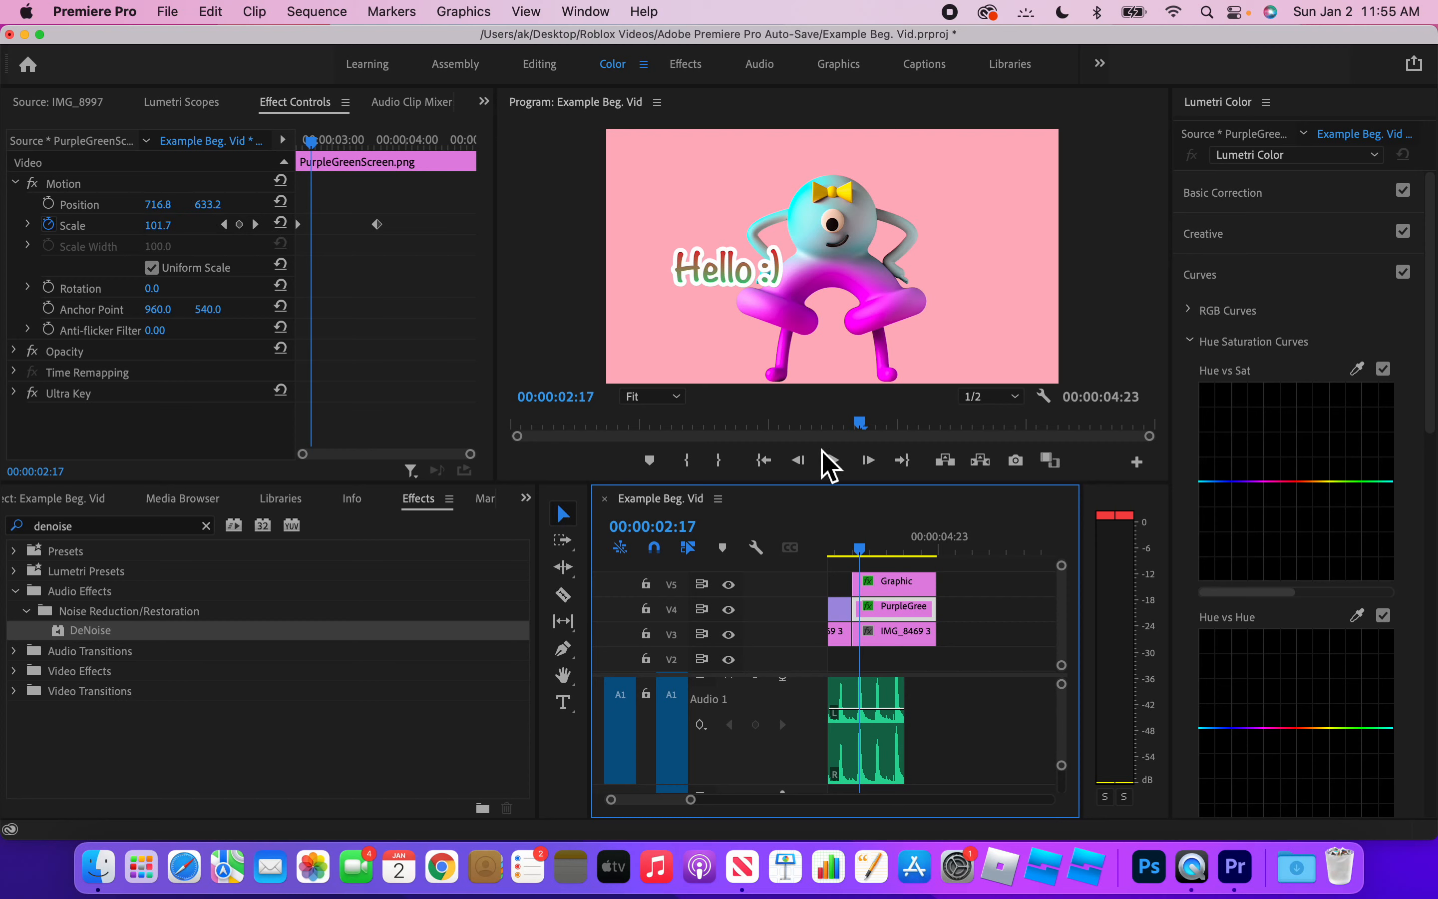
click(832, 461)
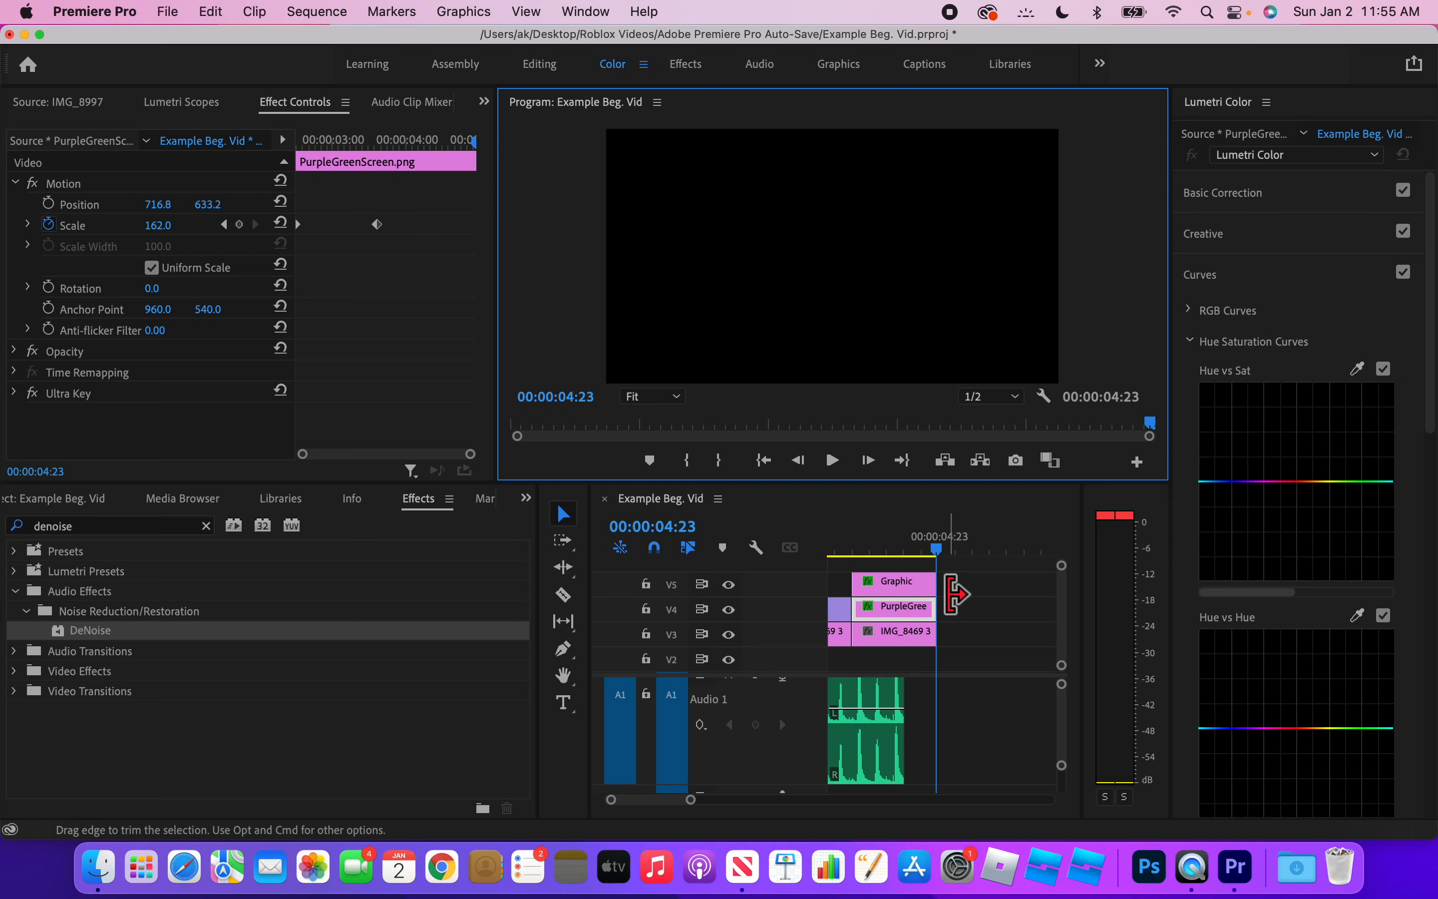
Clear the denoise search from the effects list and look over the Video Effects categories.
drag(700, 800, 713, 800)
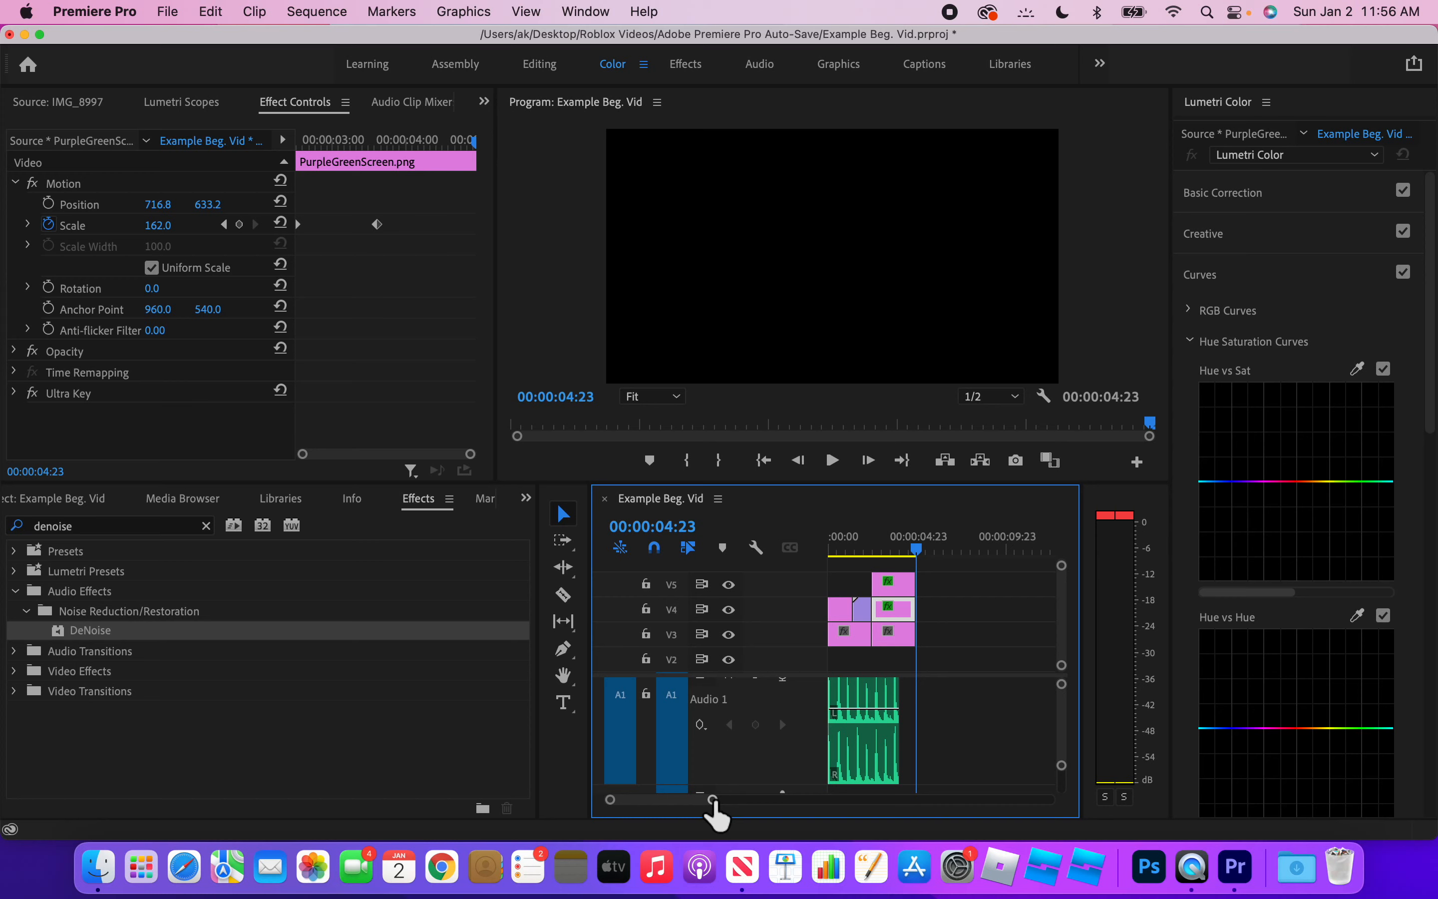
click(211, 531)
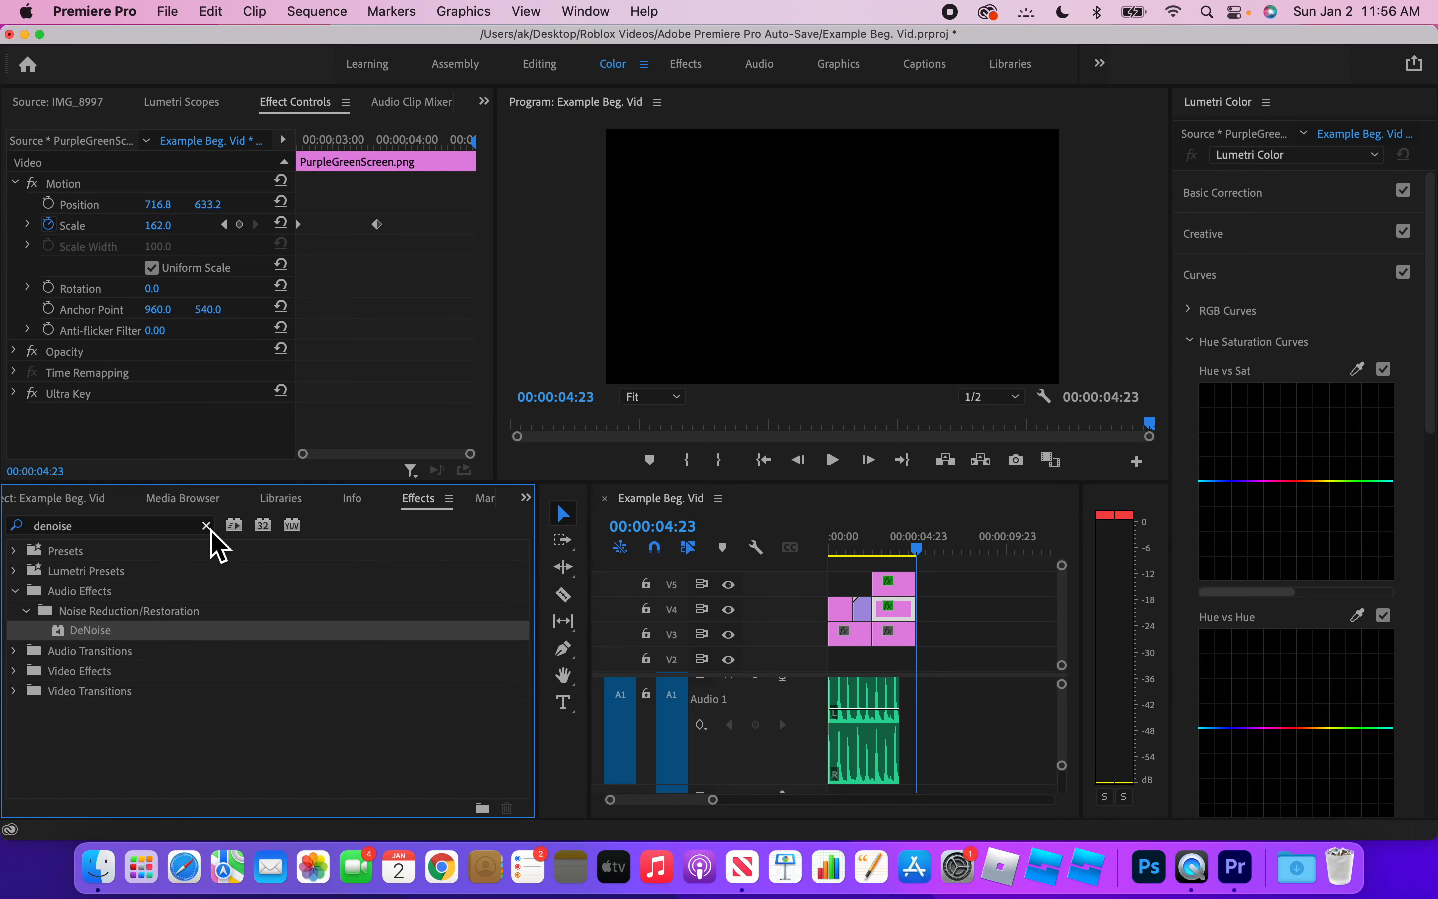
click(210, 529)
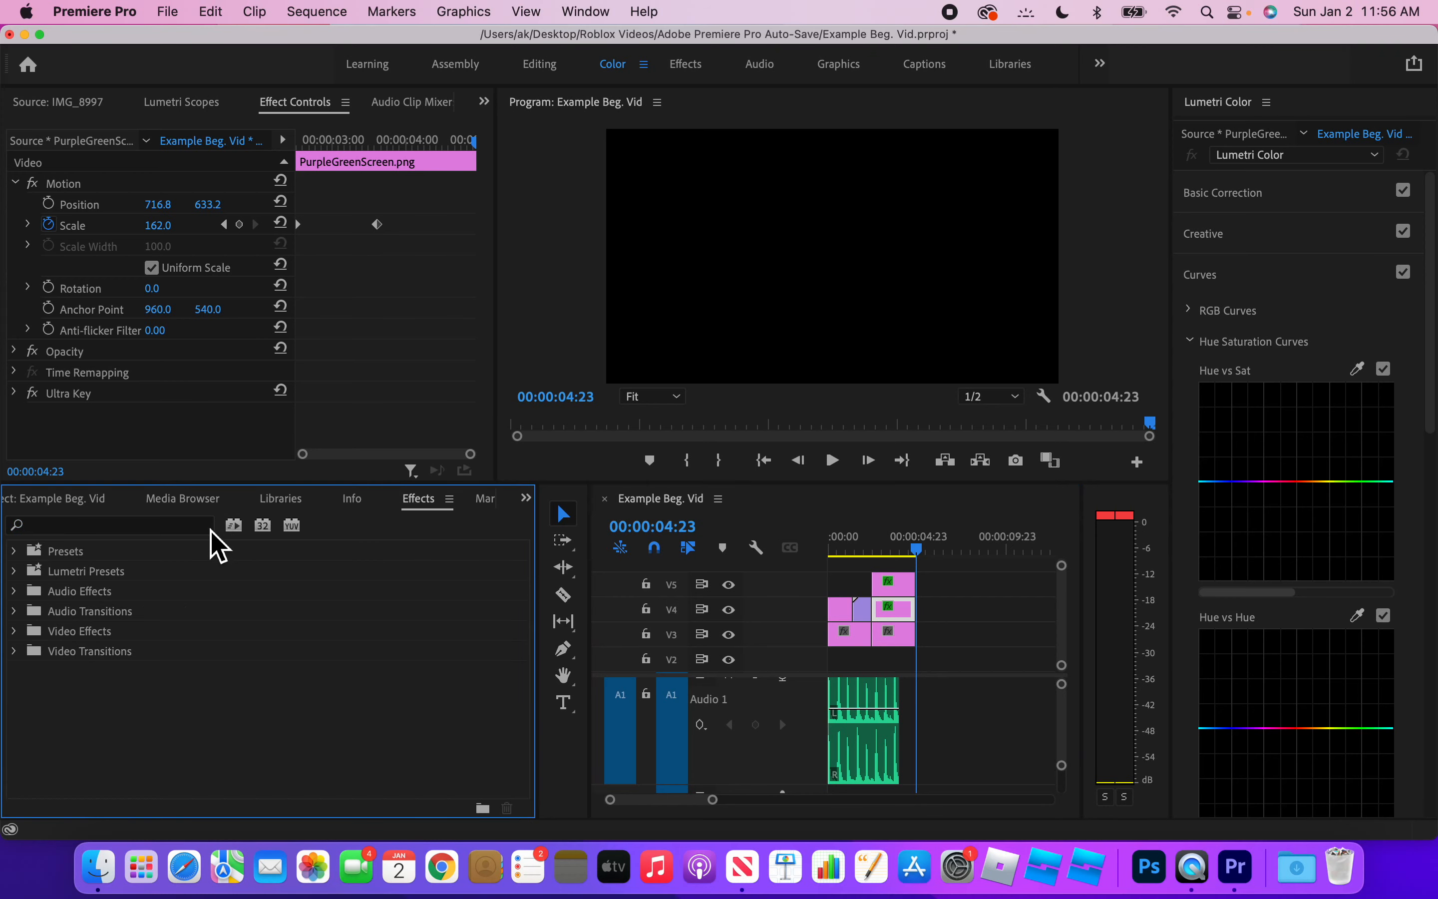
click(15, 632)
scroll(185, 668, down, 1)
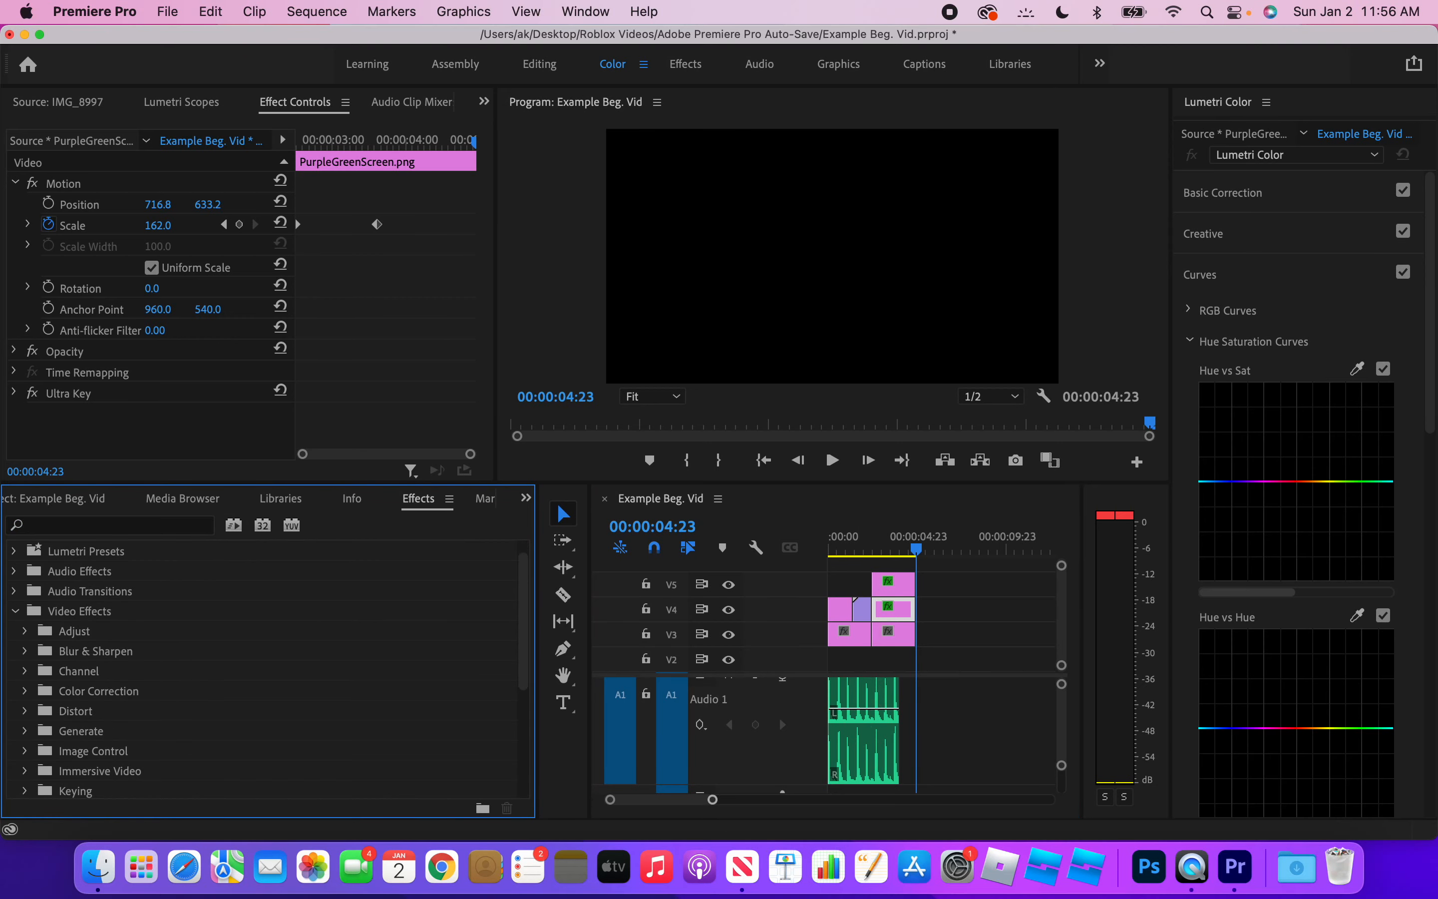
drag(708, 800, 691, 806)
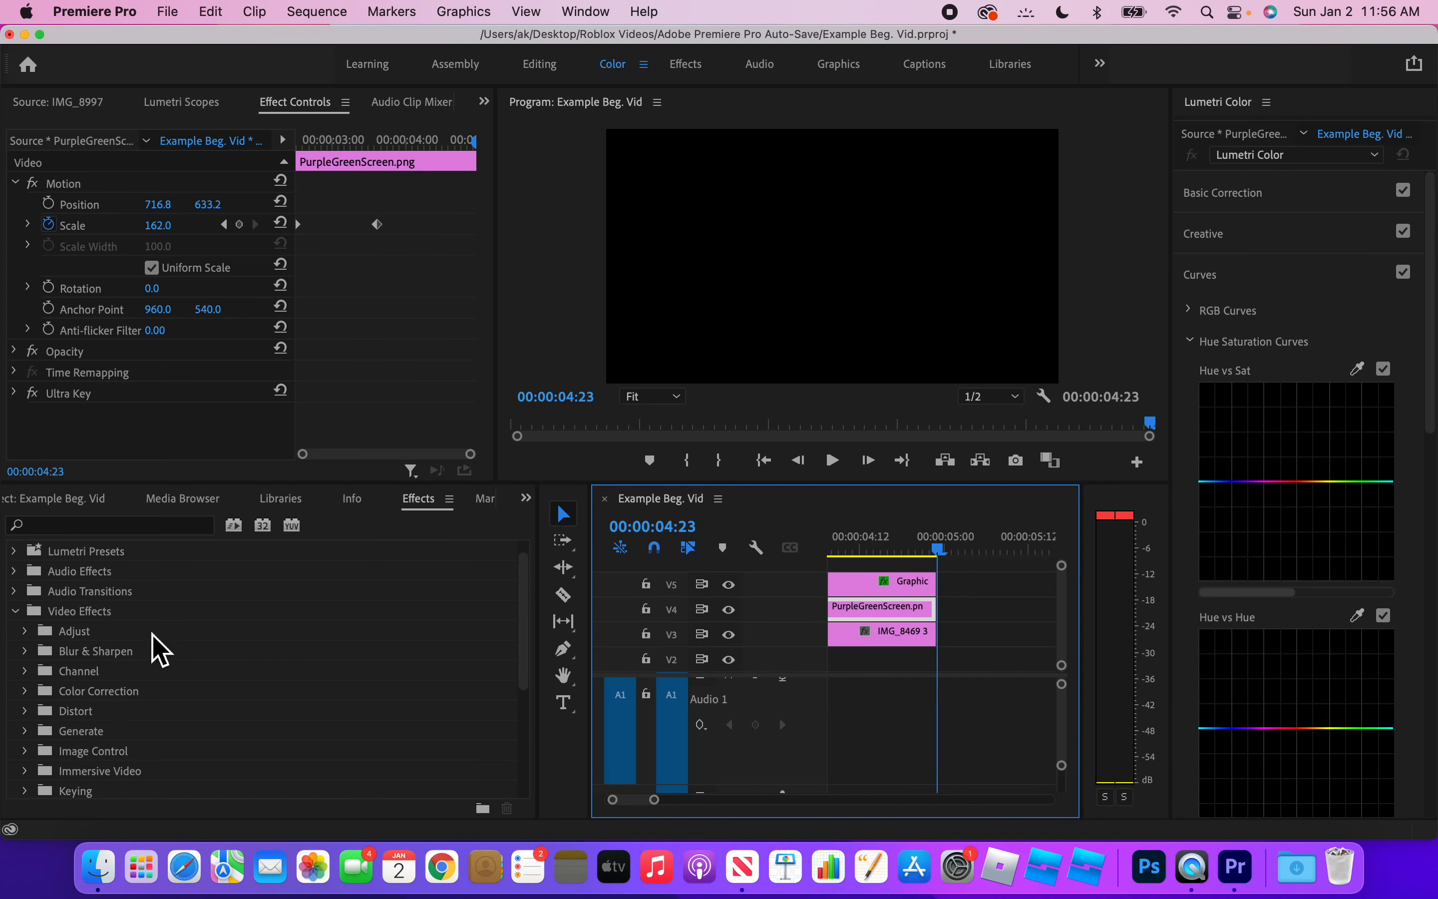
click(16, 611)
scroll(936, 640, up, 5)
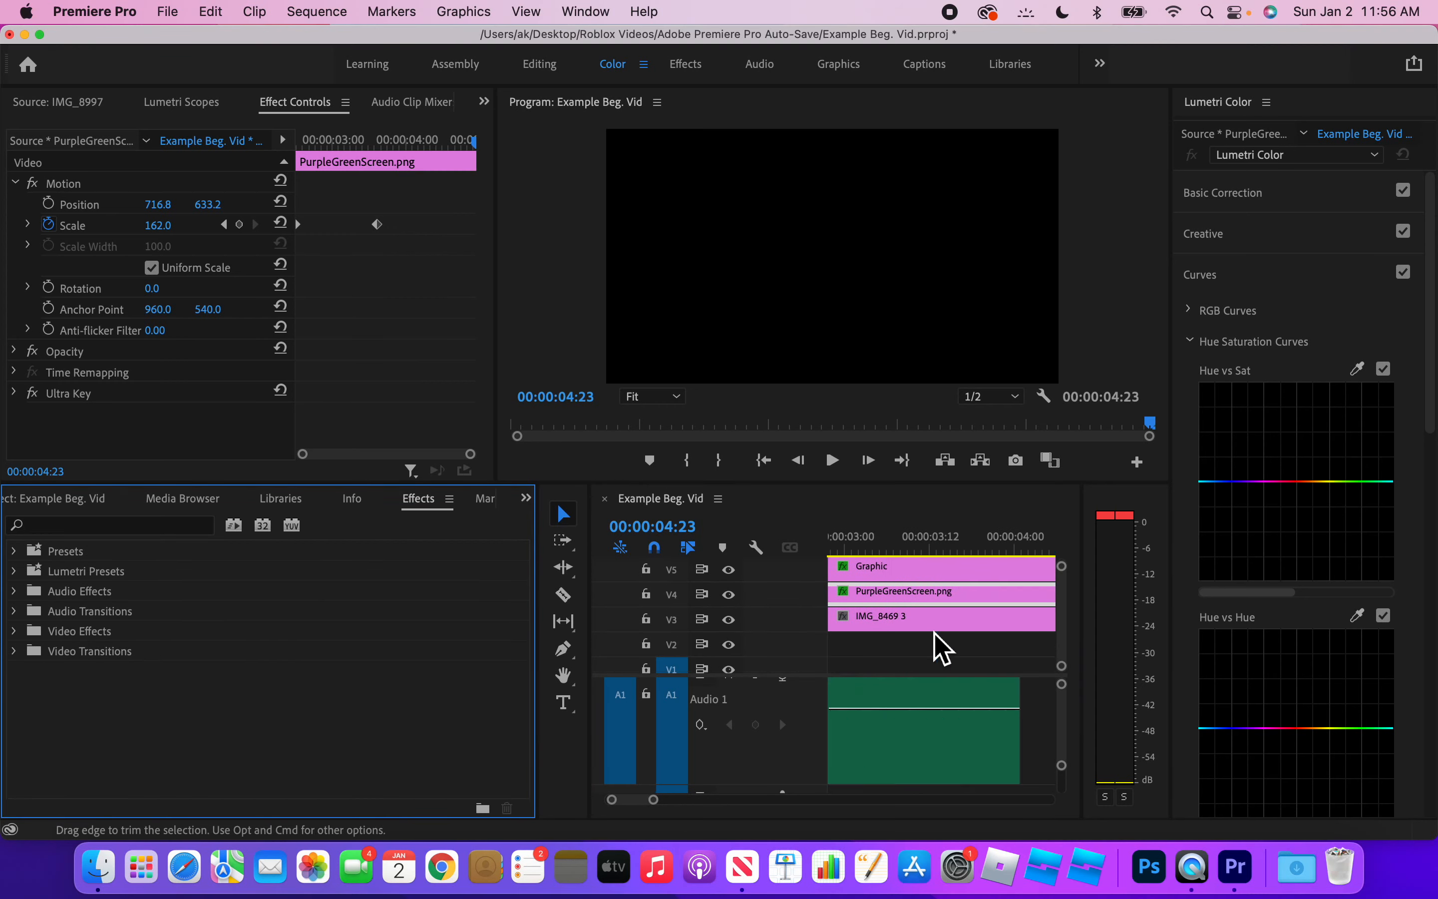
Apply the Push slide transition to the start of the first PurpleGreenScreen.png clip on V4, with the playhead at 00:00:00:00.
drag(653, 799, 714, 801)
drag(859, 536, 809, 561)
drag(717, 801, 706, 802)
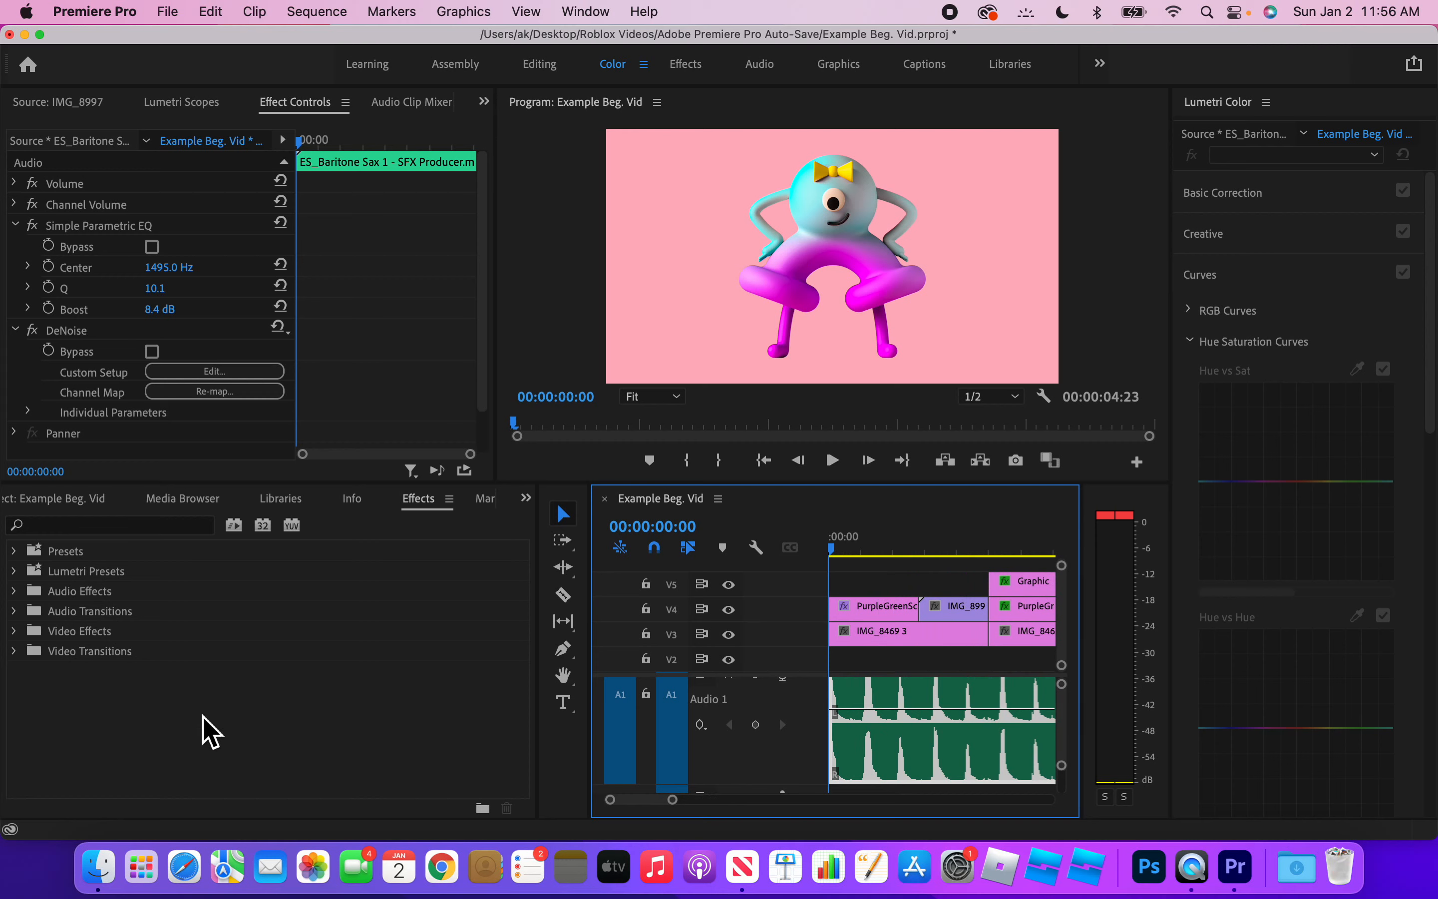
click(18, 654)
scroll(117, 661, down, 1)
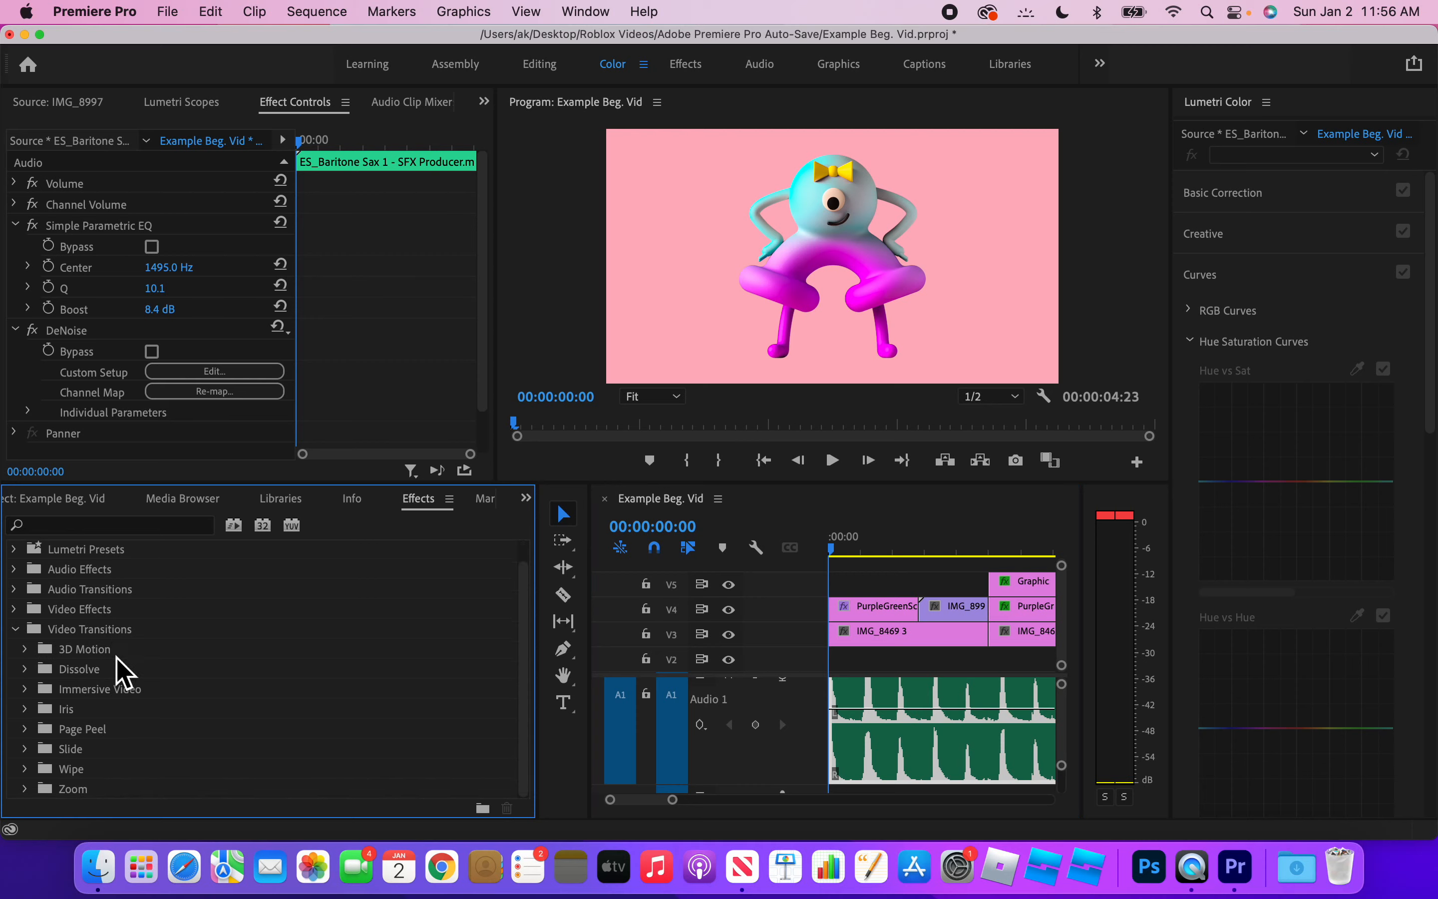
click(26, 749)
scroll(158, 731, down, 5)
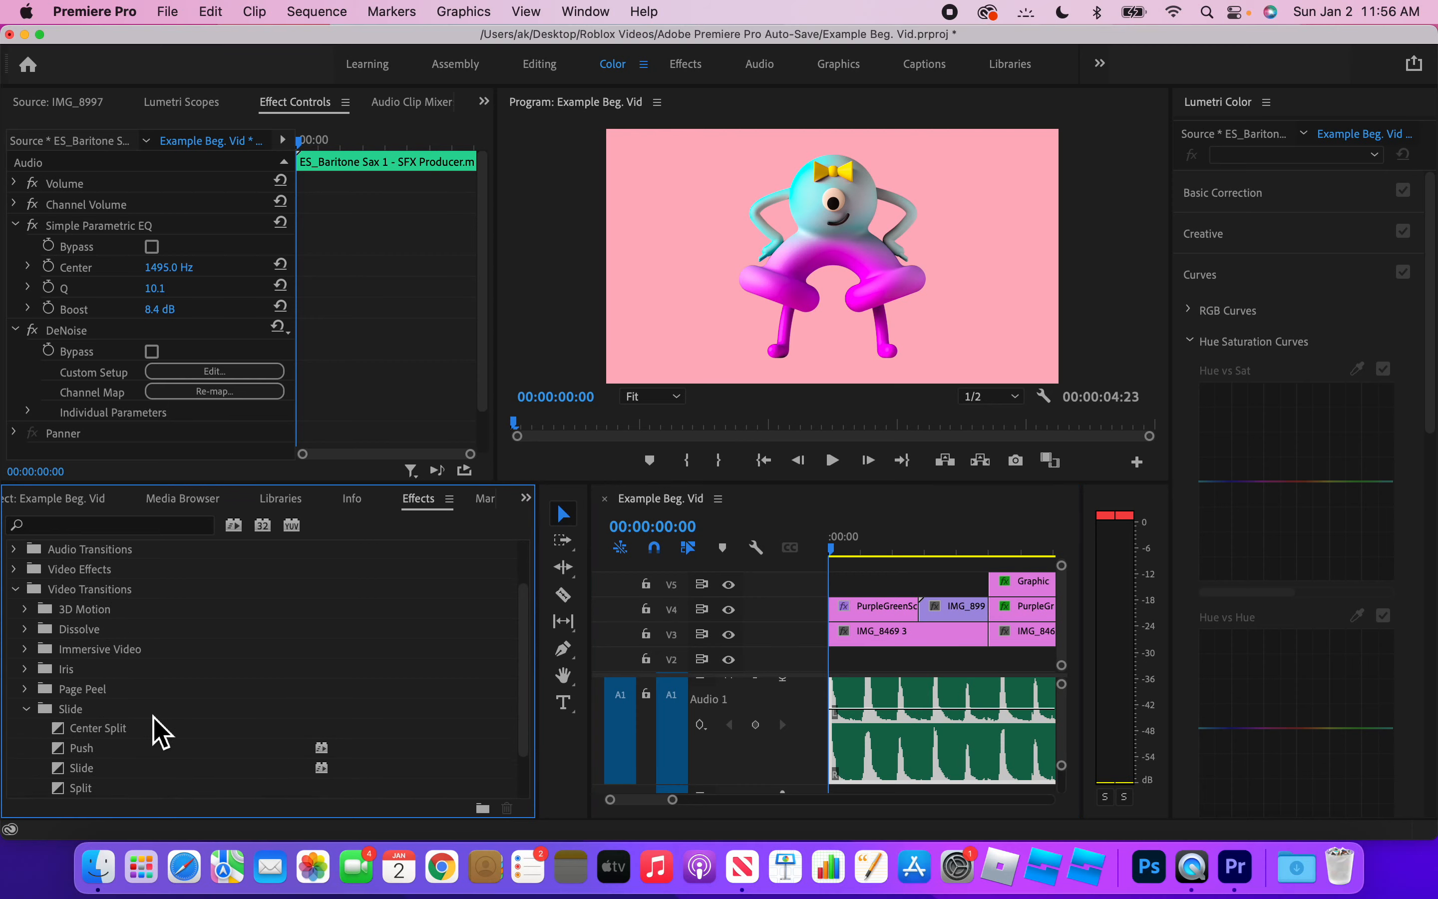
click(103, 690)
drag(78, 694, 841, 610)
Play back the character's Push transition and return the playhead to 00:00:00:00.
click(833, 462)
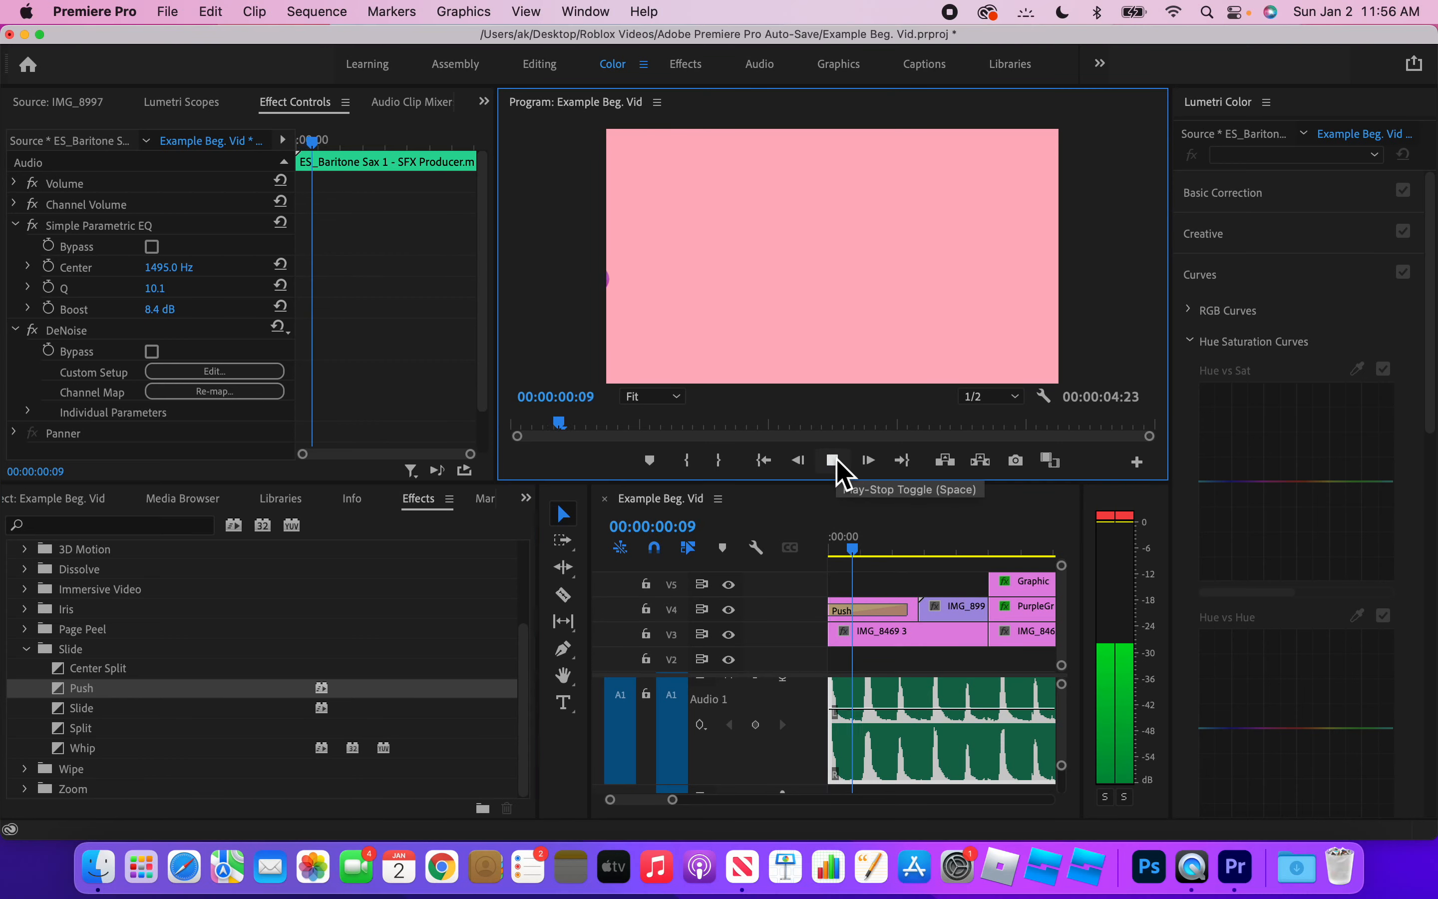
click(832, 462)
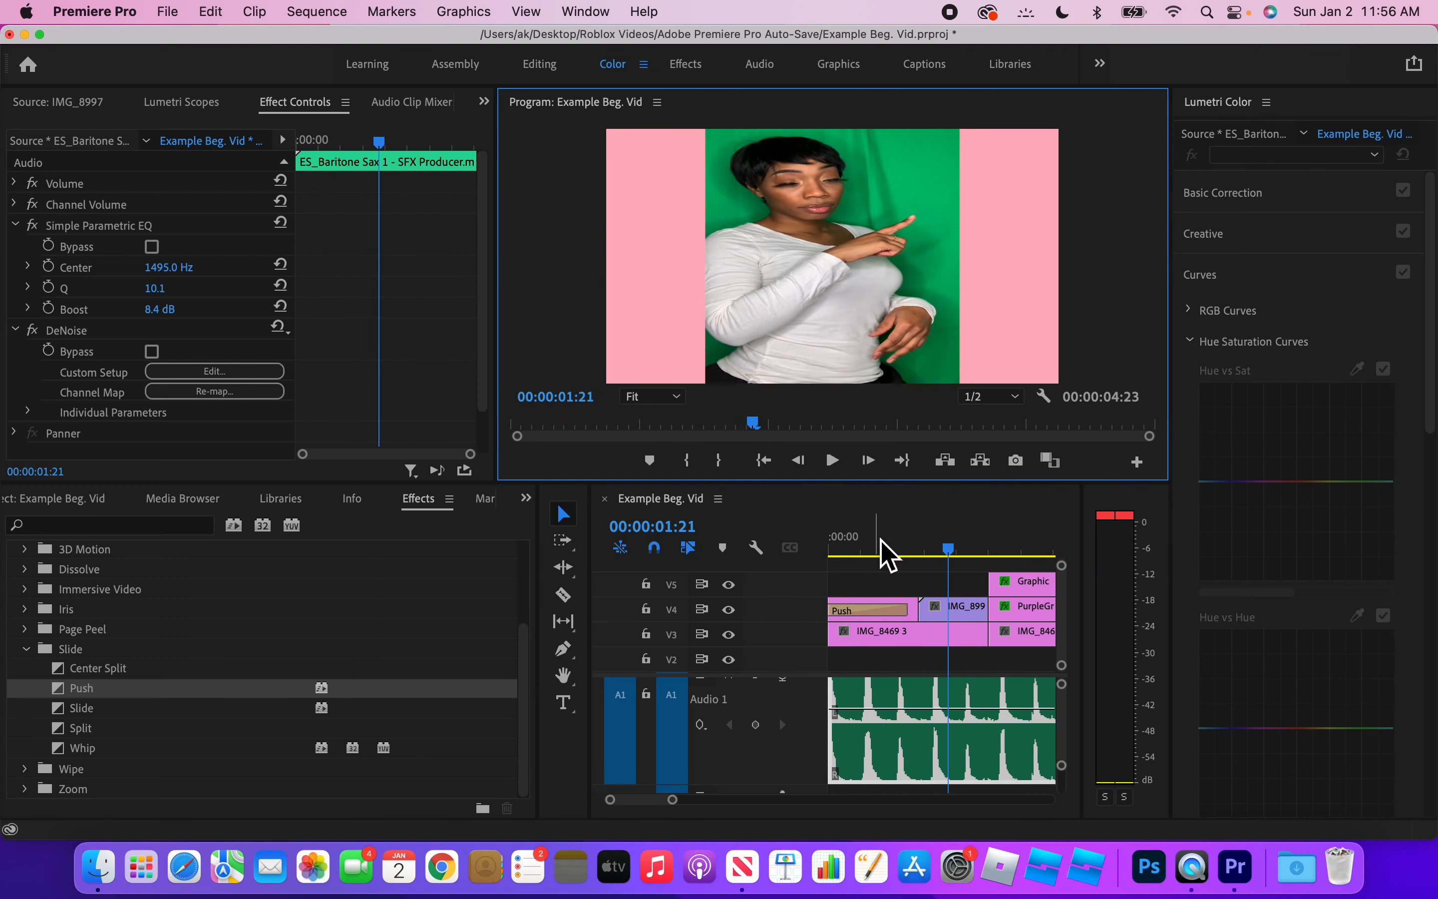
drag(880, 540, 770, 545)
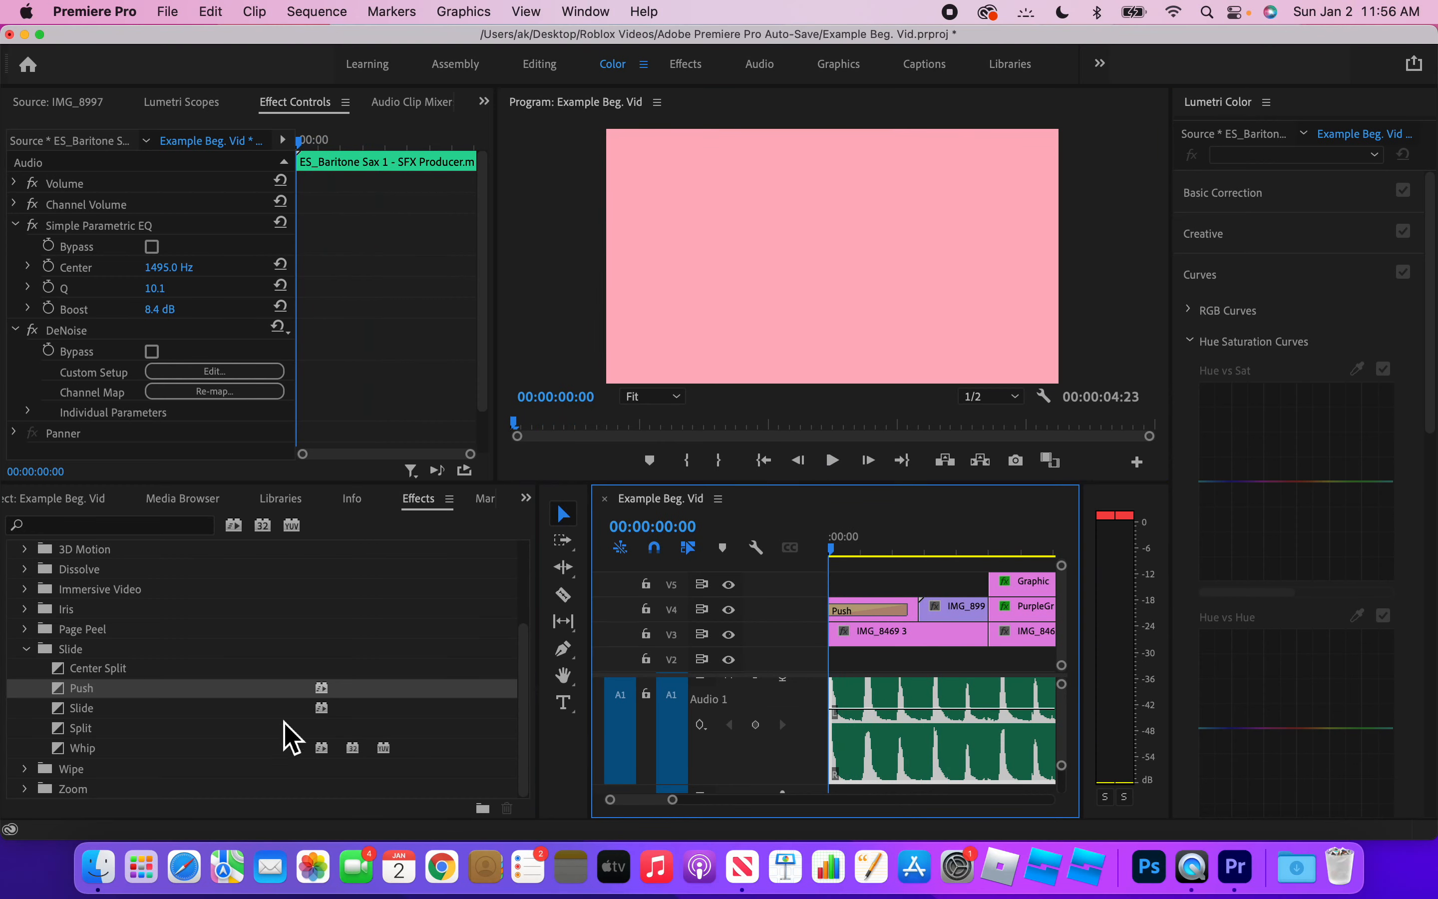
Apply the Push transition to the start of the first IMG_8469 3 background clip on V3 and preview it from the beginning.
drag(234, 690, 844, 631)
click(835, 463)
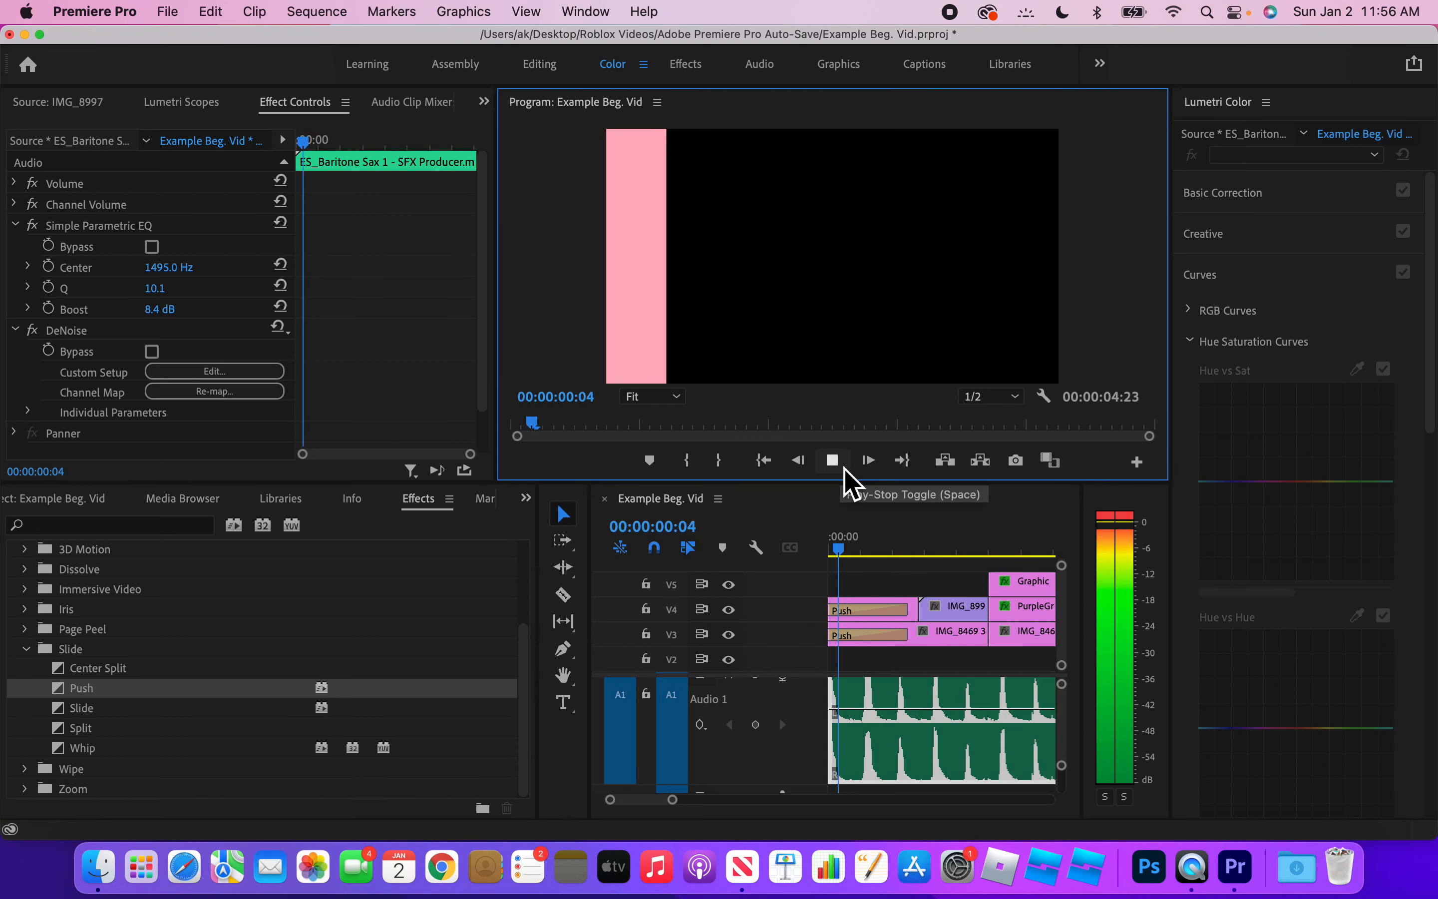
click(845, 468)
drag(876, 552, 793, 568)
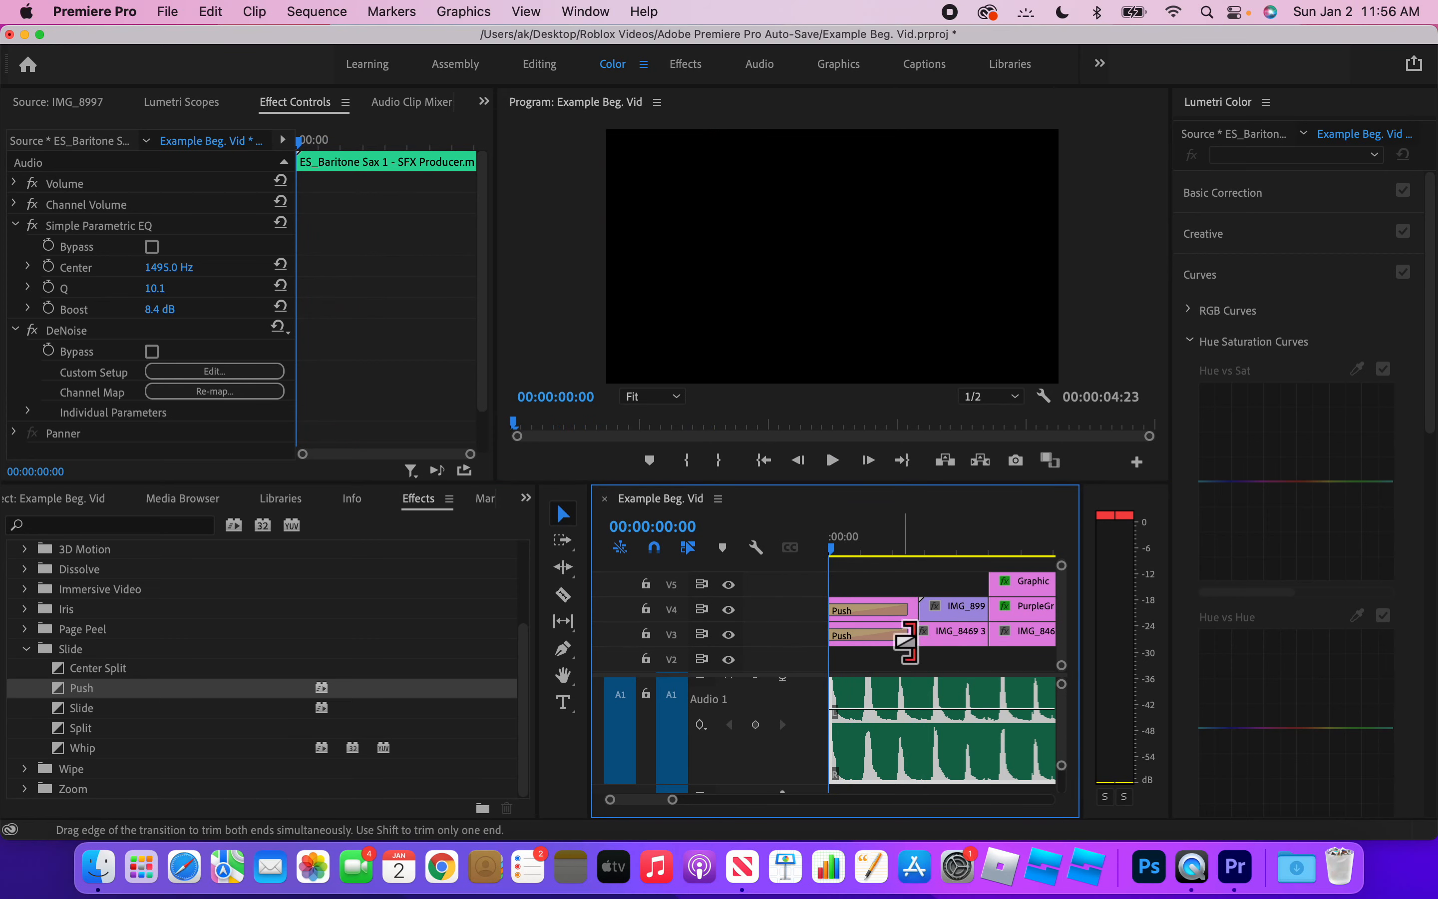
Shorten the Push transitions on V3 and V4, giving the V3 one a duration of 00:00:00:12, and play them back.
drag(911, 624, 862, 648)
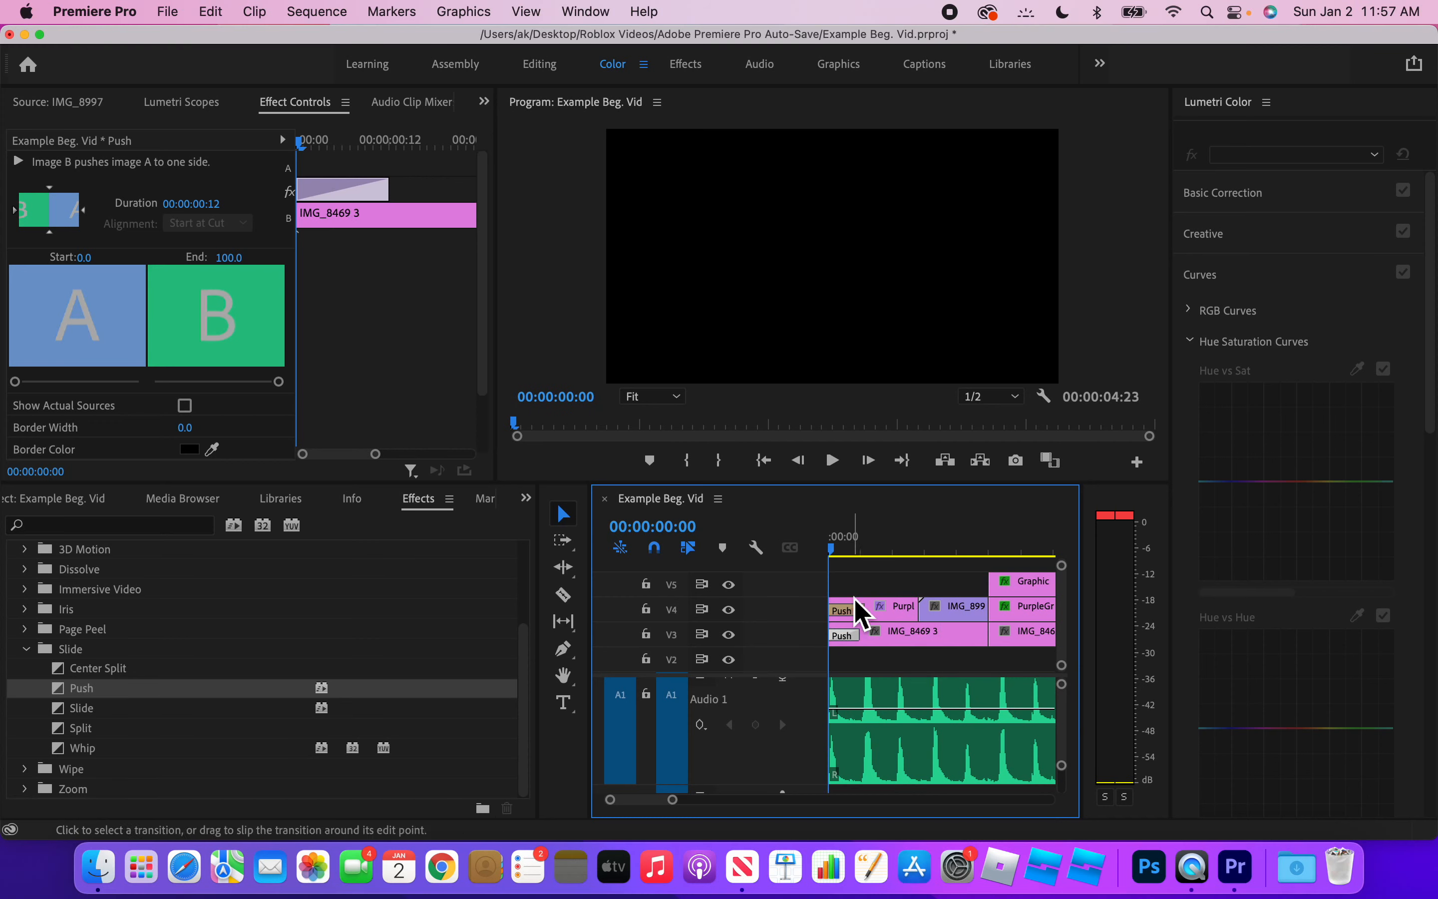
click(831, 460)
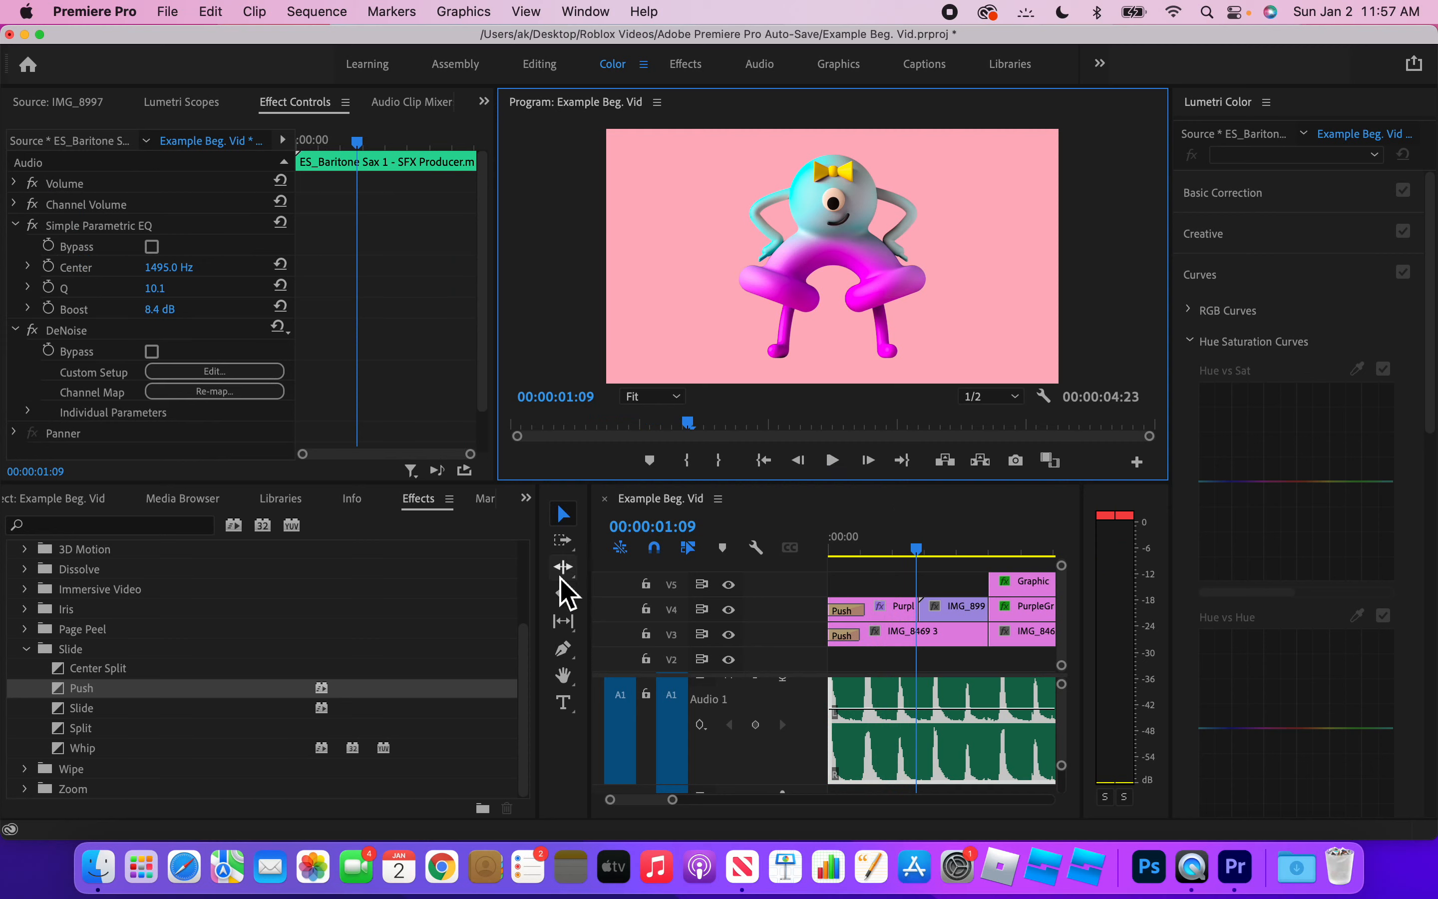
Apply the Cross Zoom transition at the cut between IMG_8997 and the second PurpleGreenScreen.png clip on V4 and play it back.
click(121, 747)
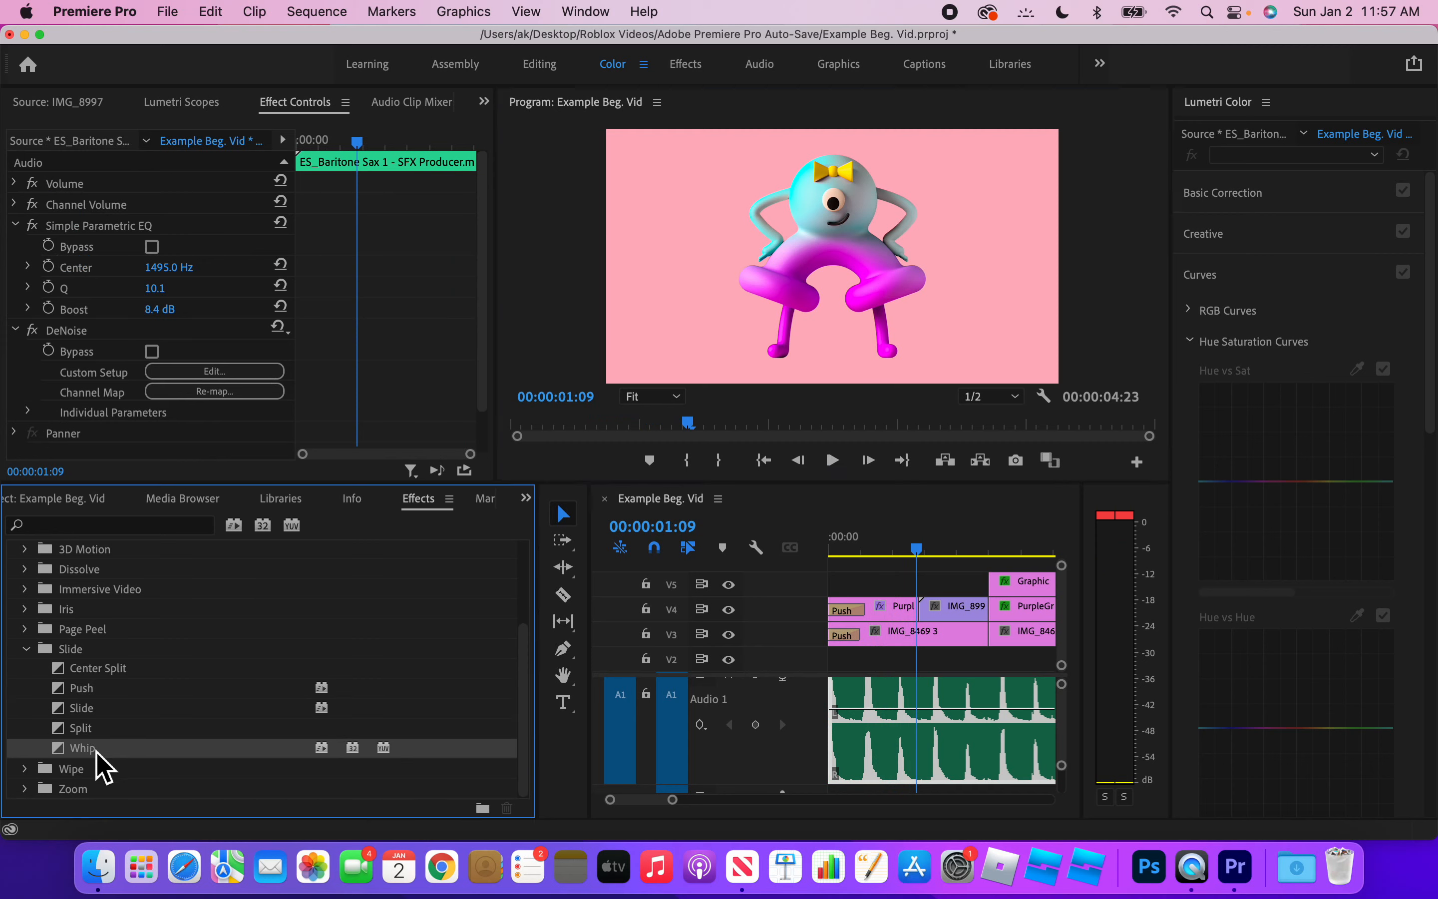
click(30, 791)
scroll(94, 747, down, 1)
click(101, 787)
drag(91, 792, 987, 602)
click(832, 462)
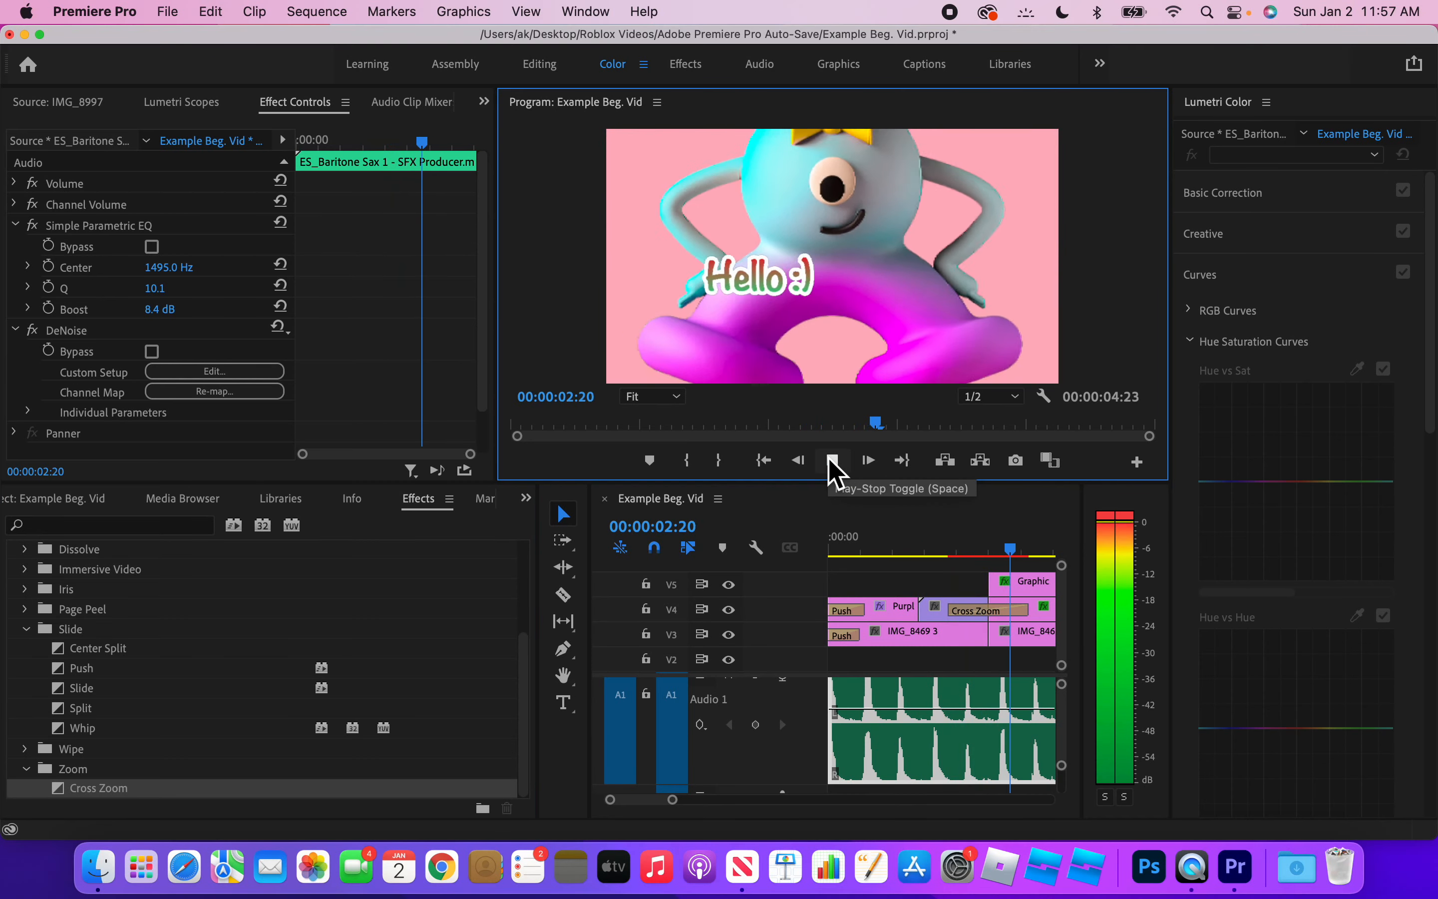
click(832, 461)
Shorten the Cross Zoom transition on V4 to a duration of 00:00:00:08, centred at the cut, and play it back.
scroll(891, 624, left, 3)
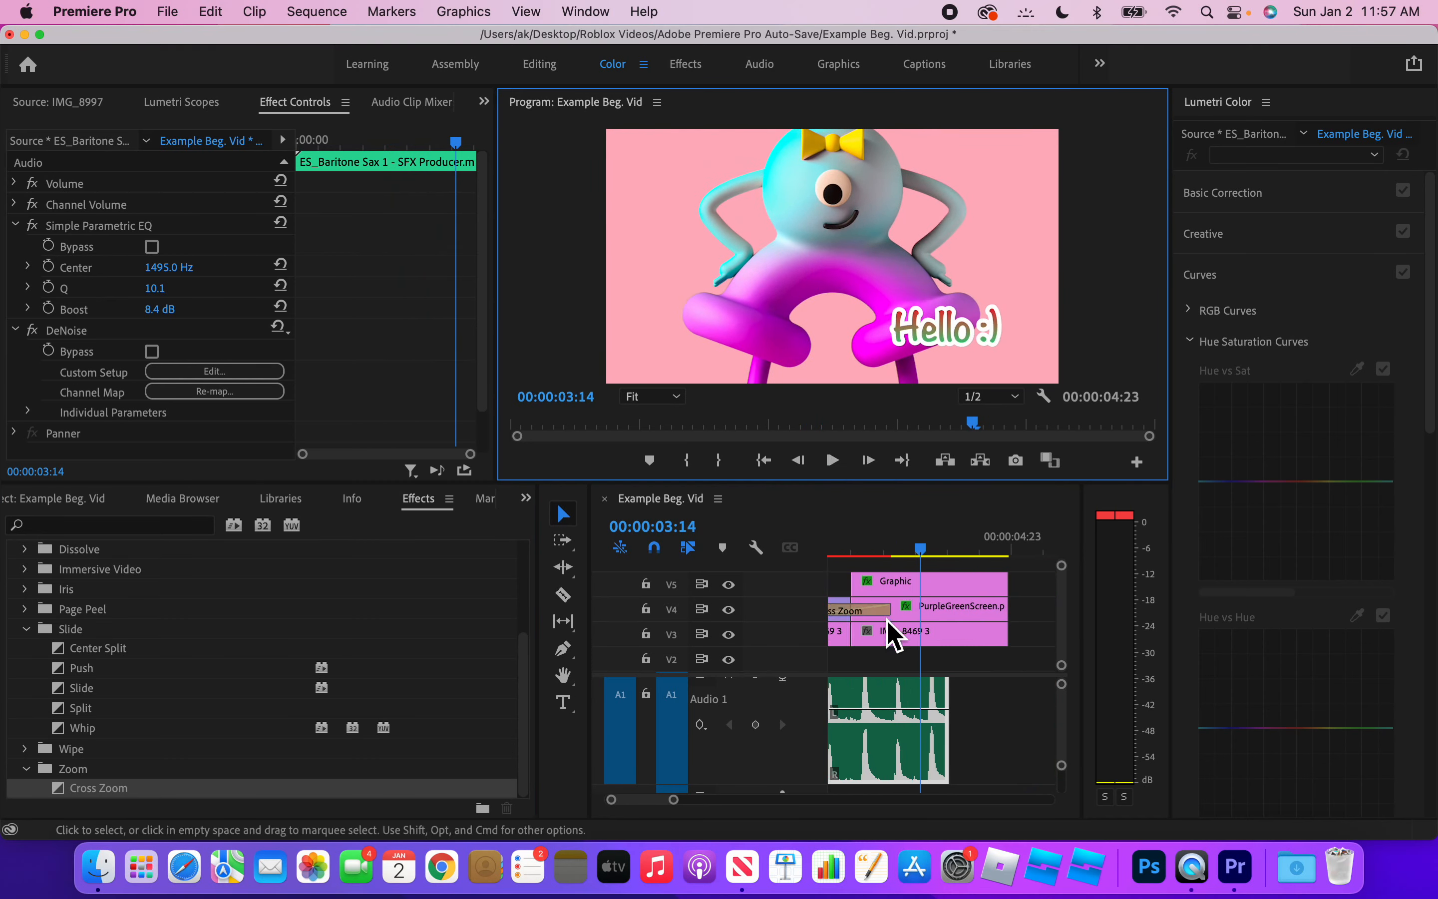
click(901, 614)
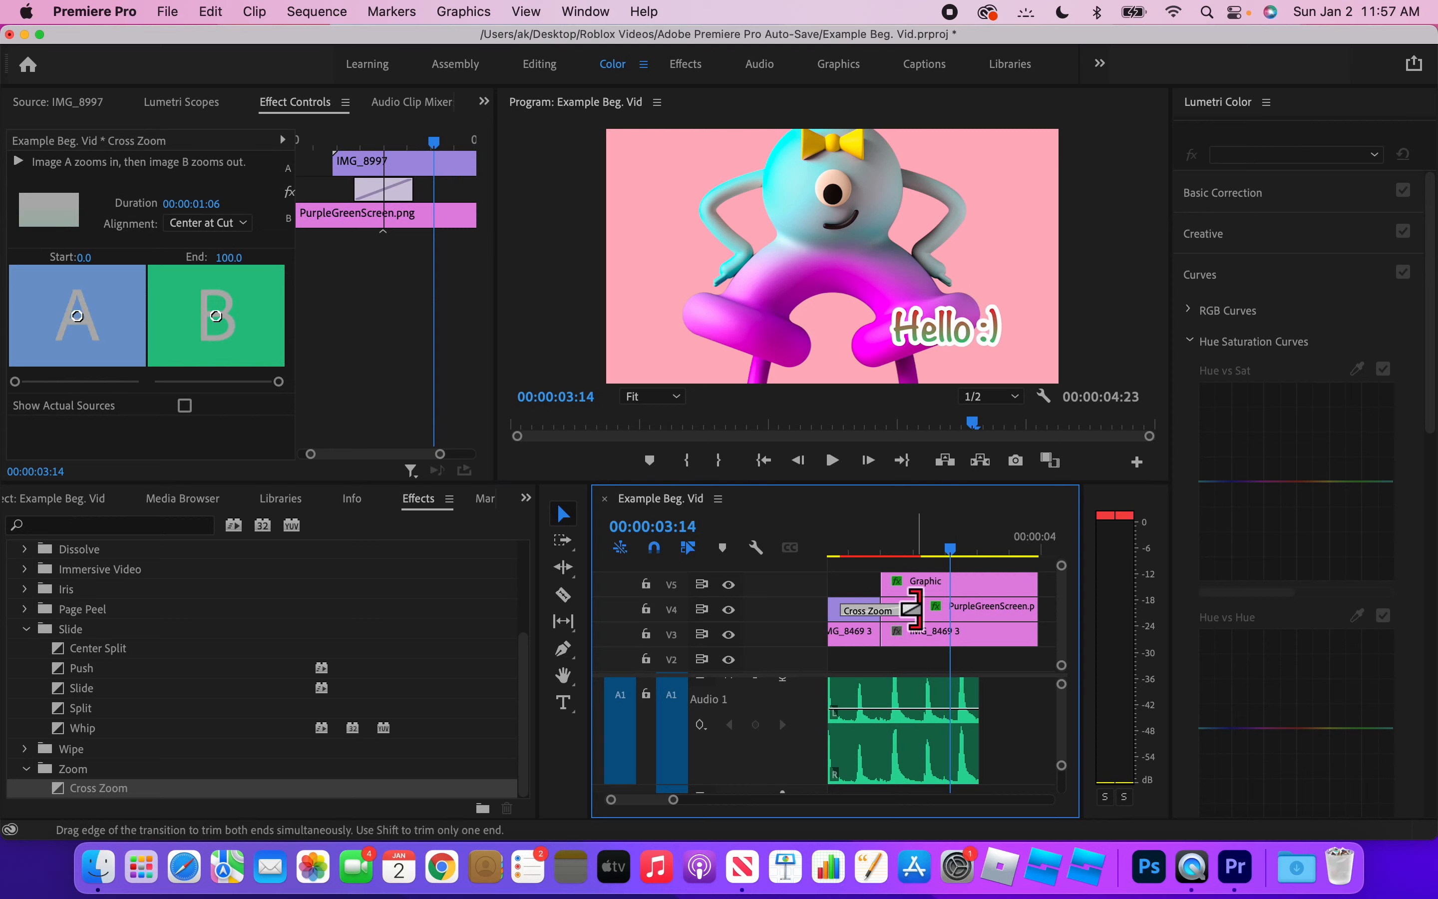
drag(925, 620, 896, 621)
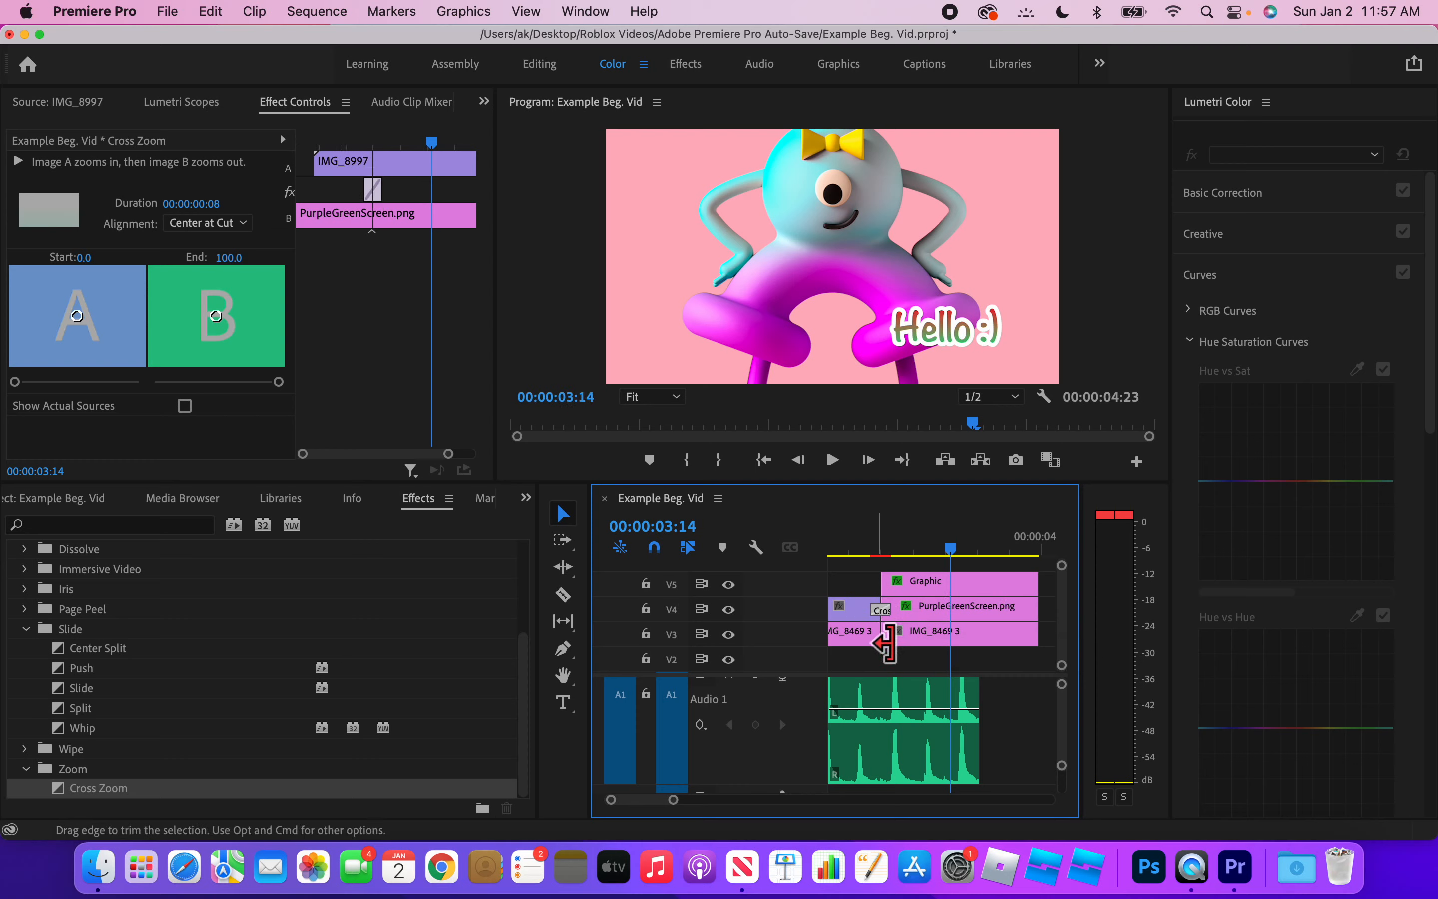
drag(857, 552, 835, 552)
click(834, 461)
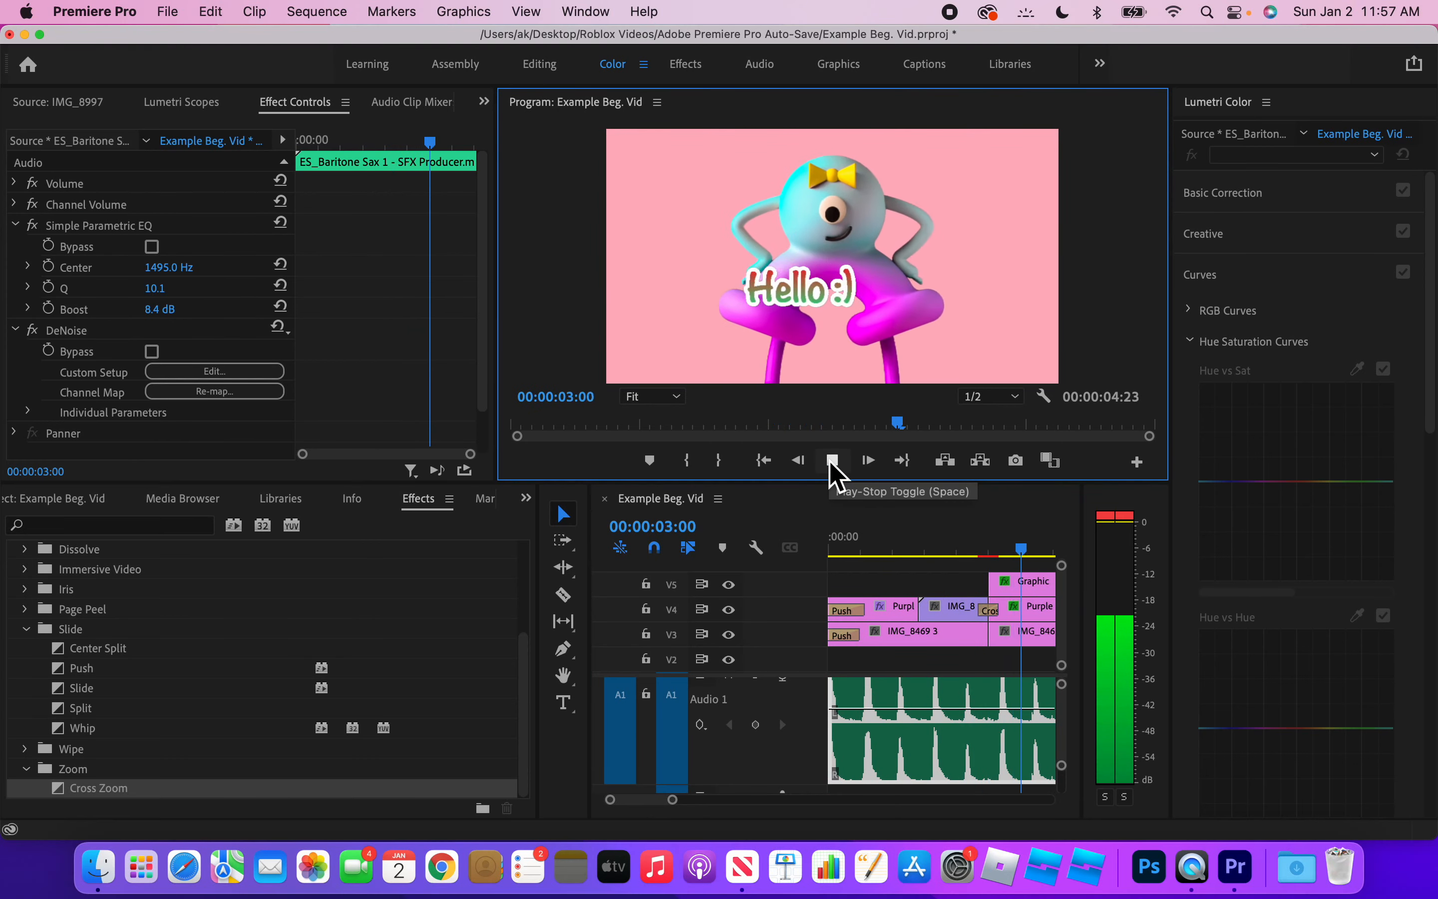
click(832, 462)
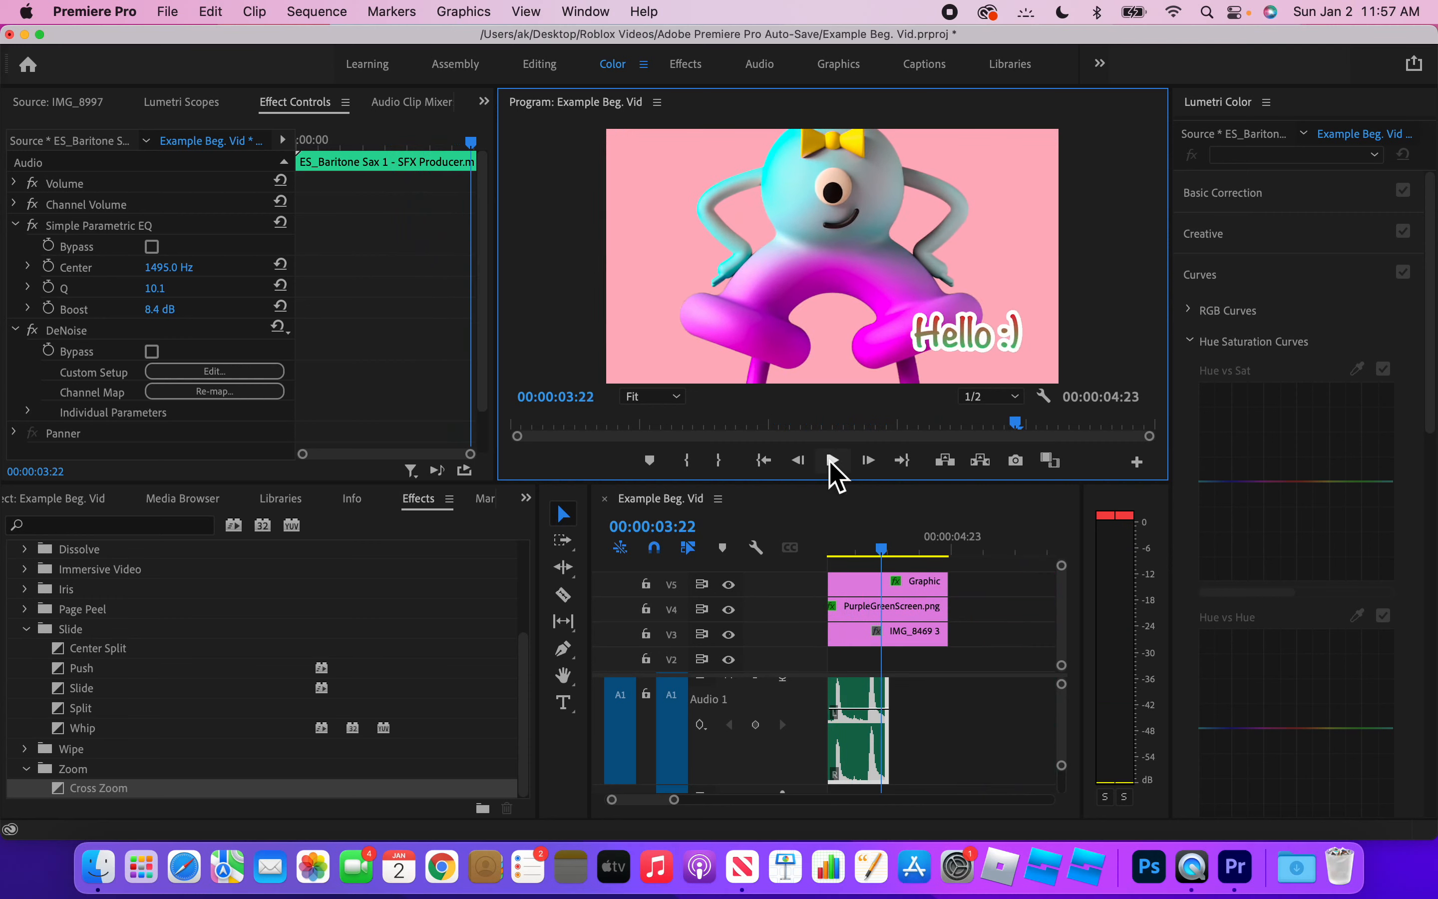